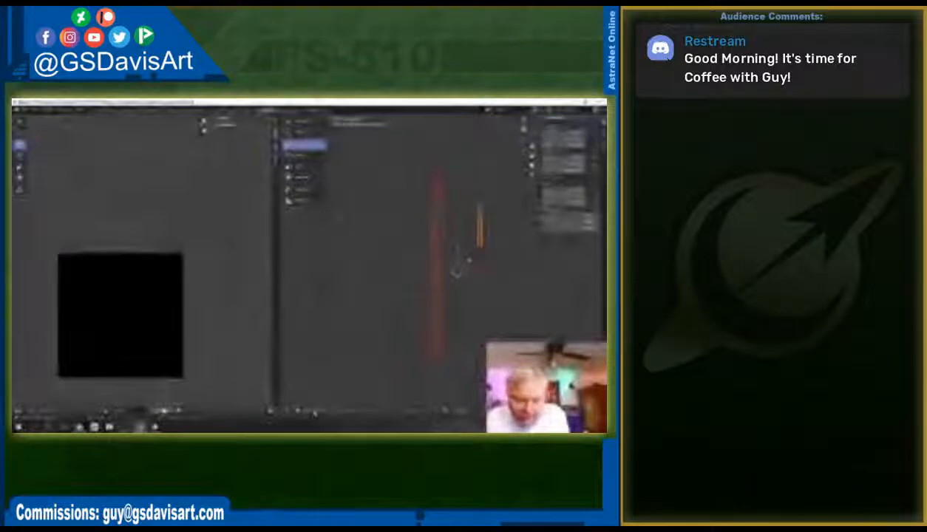
Step: Select all geometry of the fin-shaped parts in Edit Mode and examine the pieces alongside their UV layout
{"action": "left_click", "coordinate": [305, 409]}
{"action": "left_click", "coordinate": [306, 392]}
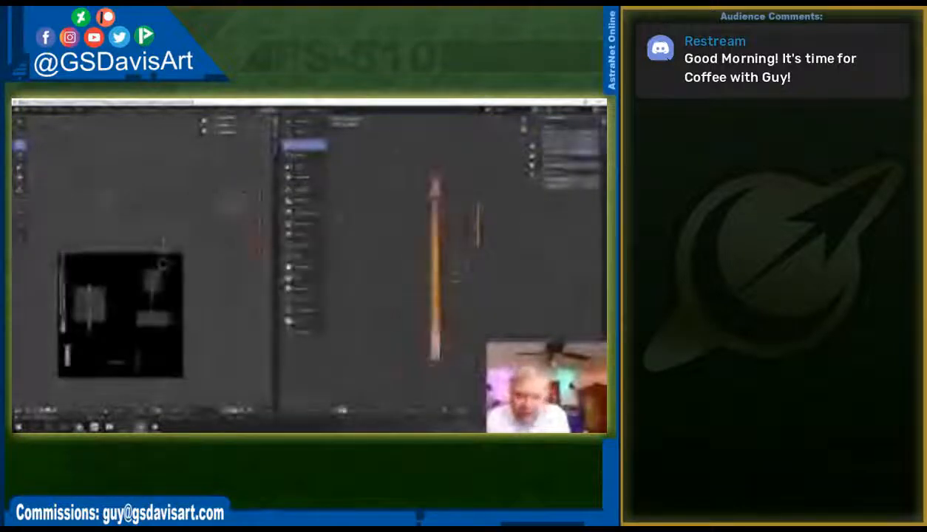
{"action": "left_click_drag", "start_coordinate": [393, 150], "coordinate": [479, 365]}
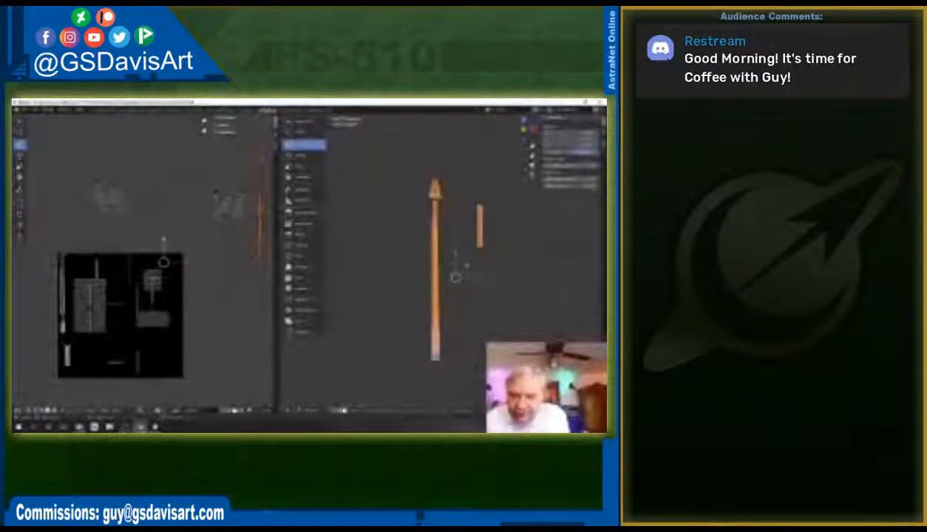
{"action": "scroll", "coordinate": [474, 361], "scroll_direction": "up", "scroll_amount": 8}
{"action": "middle_click_drag", "start_coordinate": [474, 361], "coordinate": [442, 270]}
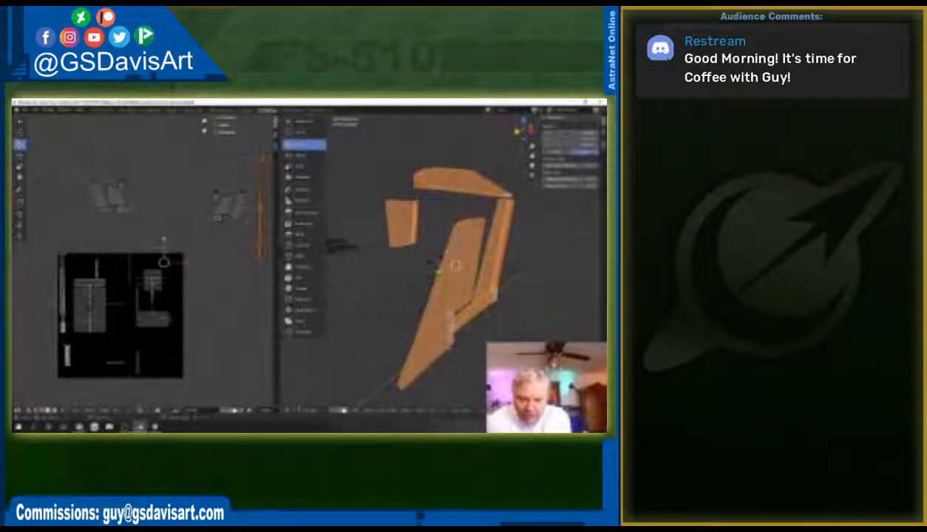
Step: Return to Object Mode and select all the fin parts together with the separate triangular piece
{"action": "key", "text": "h"}
{"action": "left_click", "coordinate": [316, 410]}
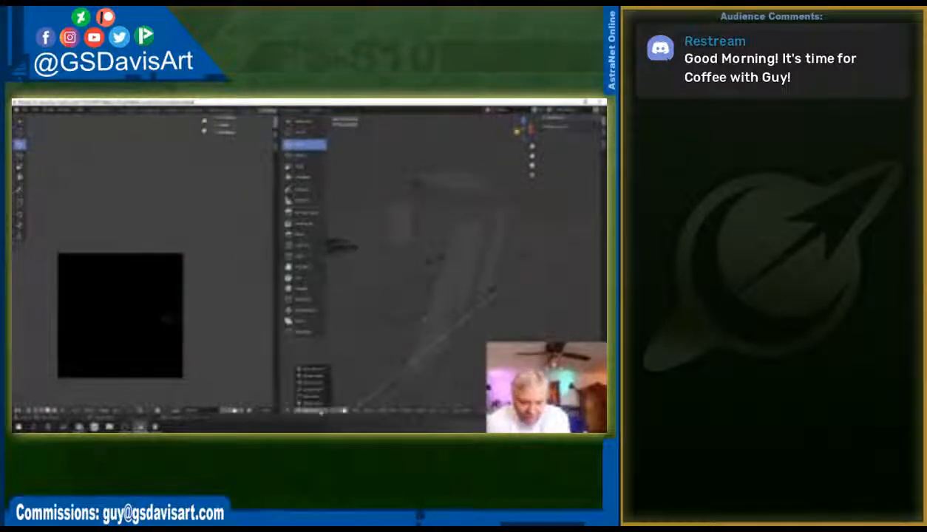
{"action": "left_click", "coordinate": [316, 402]}
{"action": "left_click", "coordinate": [394, 299]}
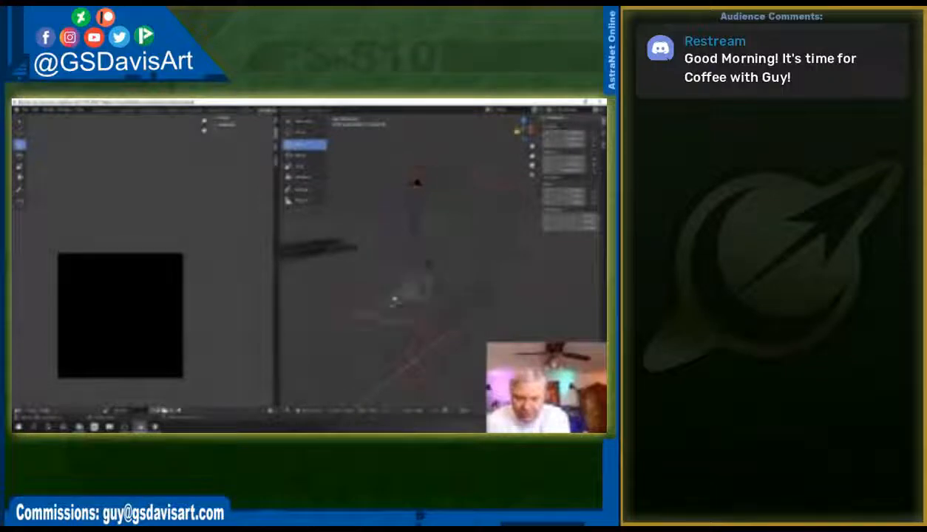
{"action": "left_click_drag", "start_coordinate": [380, 142], "coordinate": [509, 381]}
{"action": "middle_click_drag", "start_coordinate": [495, 327], "coordinate": [513, 337]}
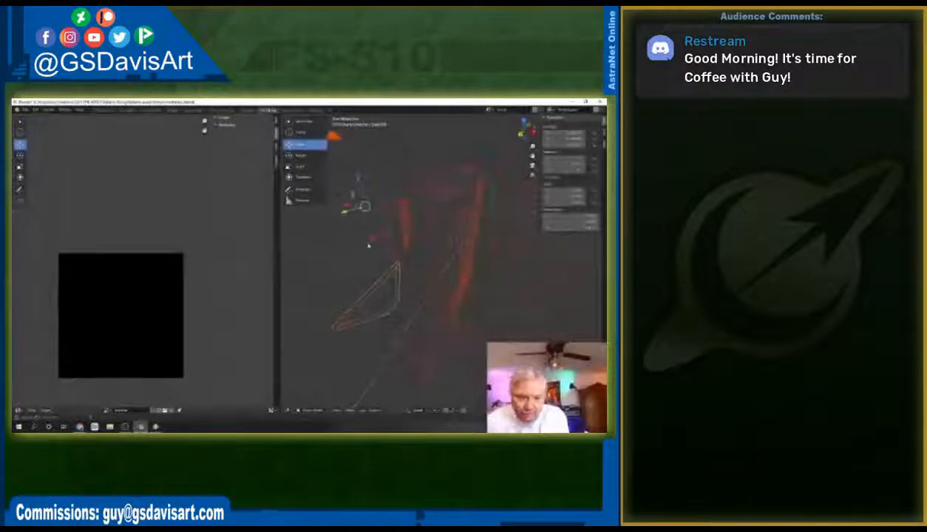
{"action": "middle_click_drag", "start_coordinate": [365, 249], "coordinate": [377, 254]}
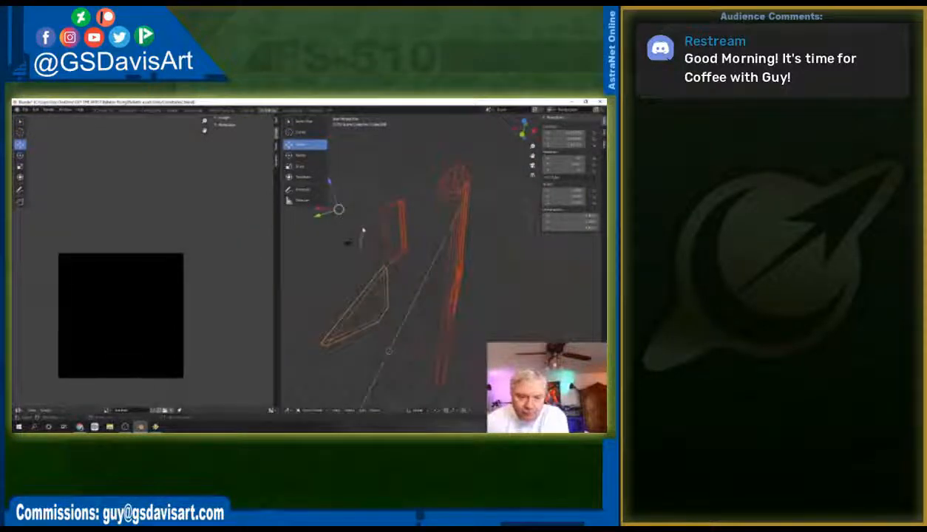
{"action": "middle_click_drag", "start_coordinate": [364, 222], "coordinate": [384, 283]}
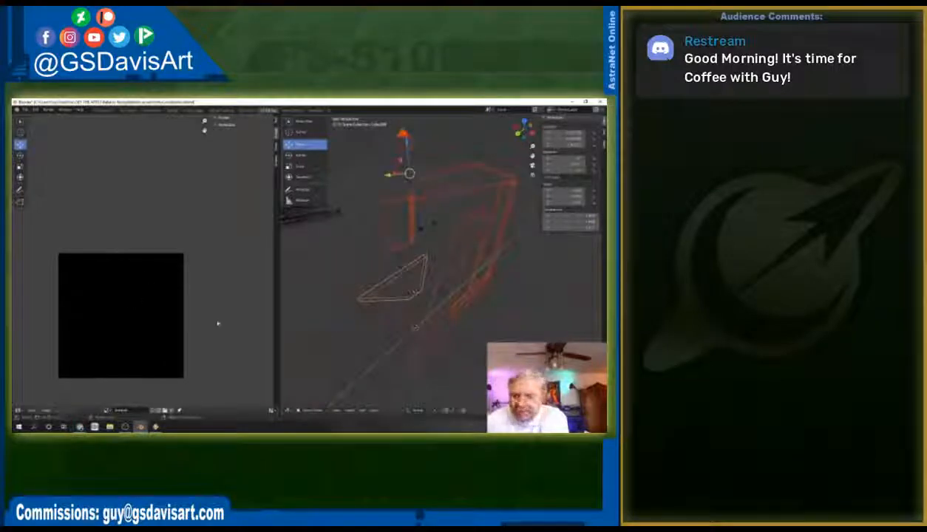
{"action": "middle_click_drag", "start_coordinate": [459, 303], "coordinate": [429, 314]}
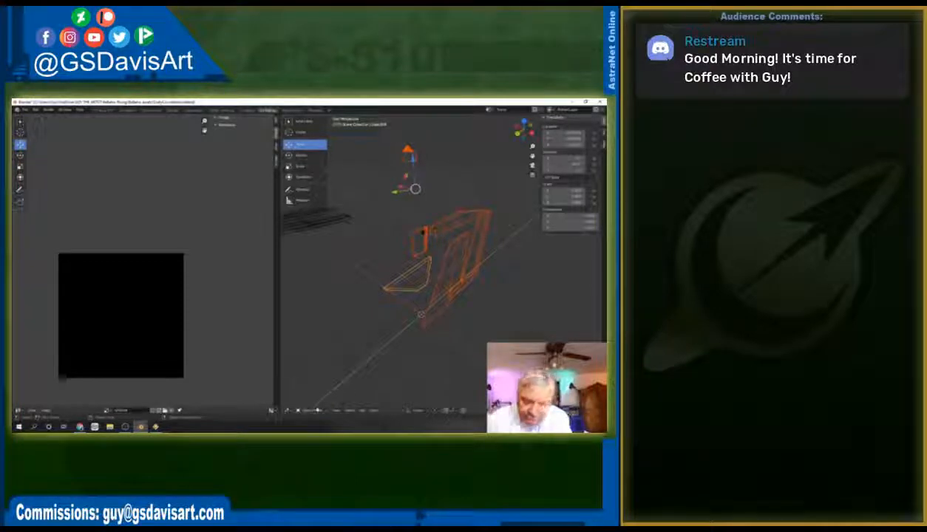
Step: Open all the selected parts in Edit Mode, select all their geometry and examine the surfaces from several angles
{"action": "left_click", "coordinate": [316, 411]}
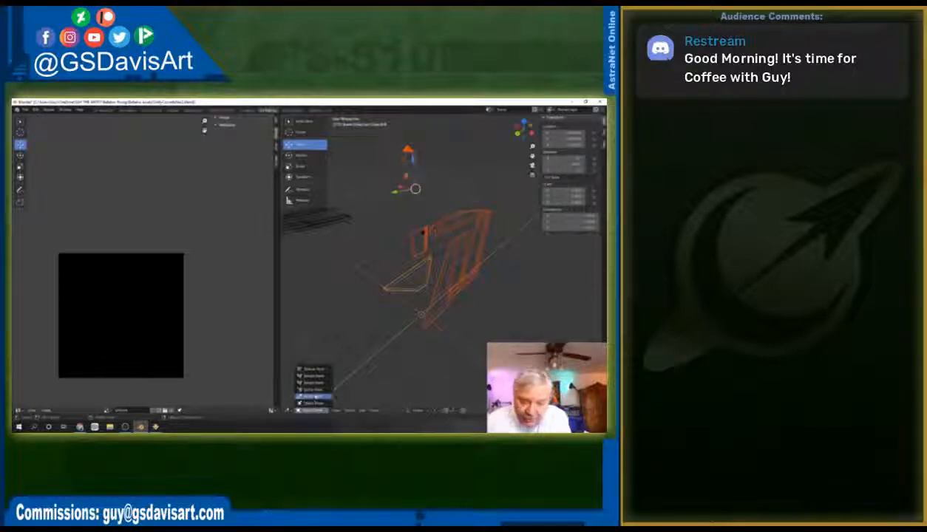
{"action": "left_click", "coordinate": [307, 390]}
{"action": "left_click_drag", "start_coordinate": [376, 180], "coordinate": [505, 345]}
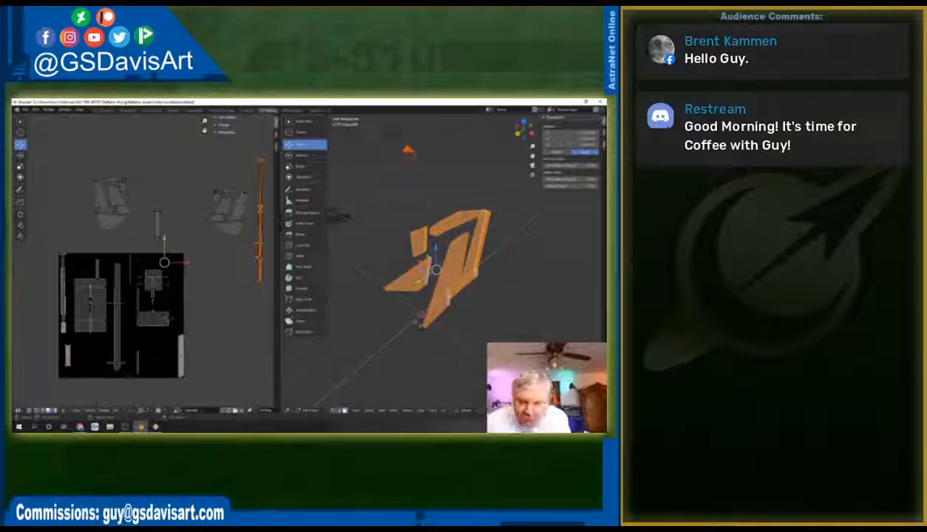
{"action": "middle_click_drag", "start_coordinate": [443, 266], "coordinate": [510, 270]}
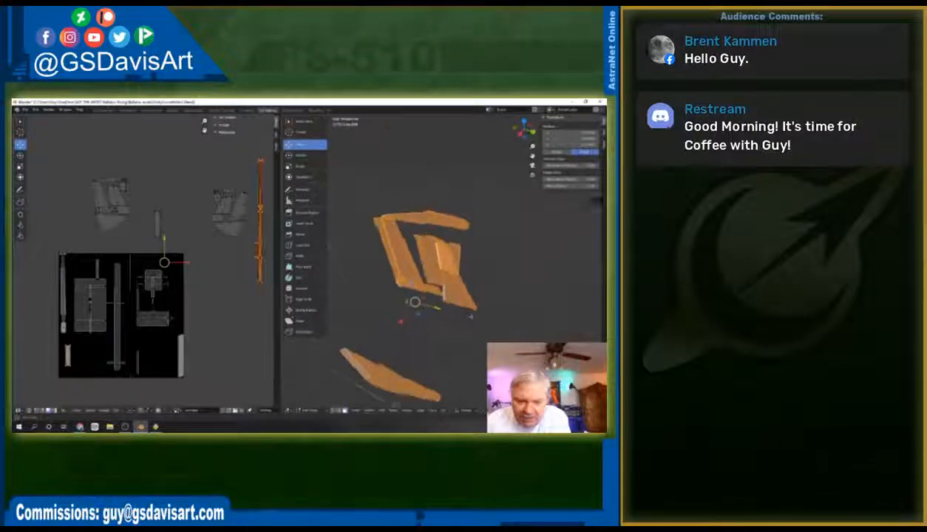
{"action": "mouse_move", "coordinate": [471, 315]}
{"action": "middle_mouse_down"}
{"action": "mouse_move", "coordinate": [538, 316]}
{"action": "mouse_move", "coordinate": [452, 327]}
{"action": "mouse_move", "coordinate": [442, 339]}
{"action": "mouse_move", "coordinate": [441, 296]}
{"action": "mouse_move", "coordinate": [454, 320]}
{"action": "middle_mouse_up"}
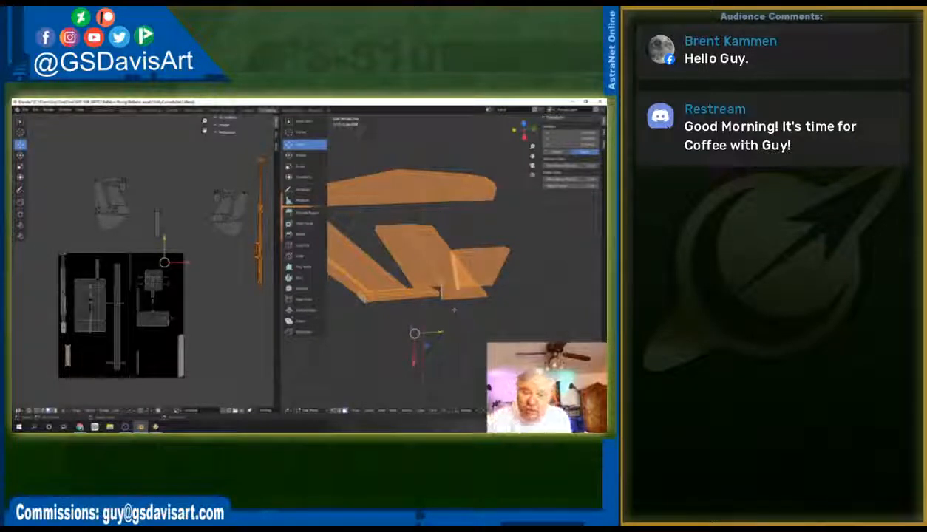
{"action": "middle_click_drag", "start_coordinate": [454, 310], "coordinate": [460, 284]}
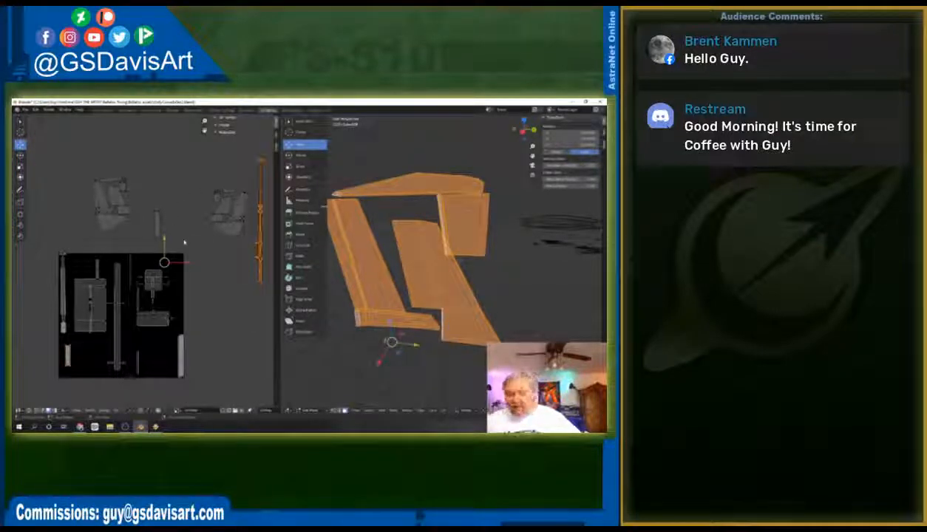
{"action": "mouse_move", "coordinate": [414, 259]}
{"action": "middle_mouse_down"}
{"action": "mouse_move", "coordinate": [411, 250]}
{"action": "mouse_move", "coordinate": [397, 256]}
{"action": "middle_mouse_up"}
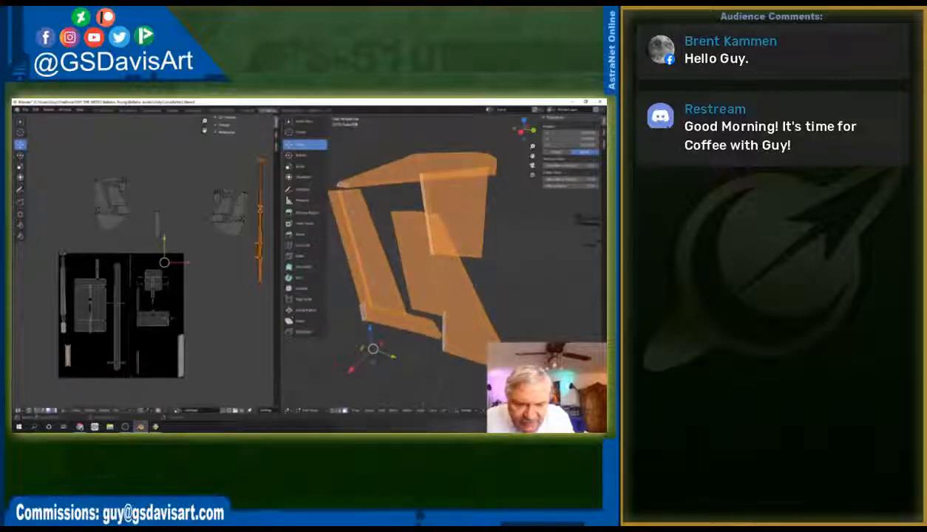
Step: Delete the long narrow edge face along the outer side of the tall panel
{"action": "left_click", "coordinate": [355, 250]}
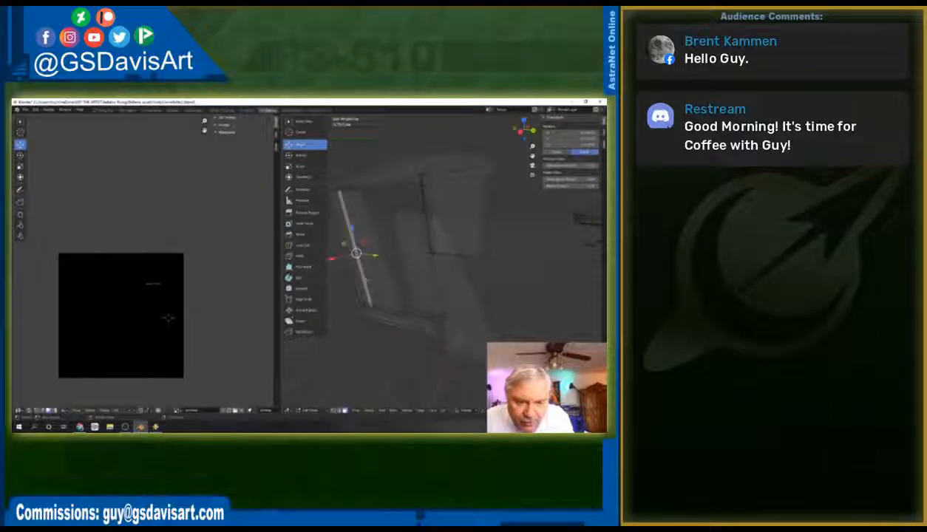
{"action": "key", "text": "x"}
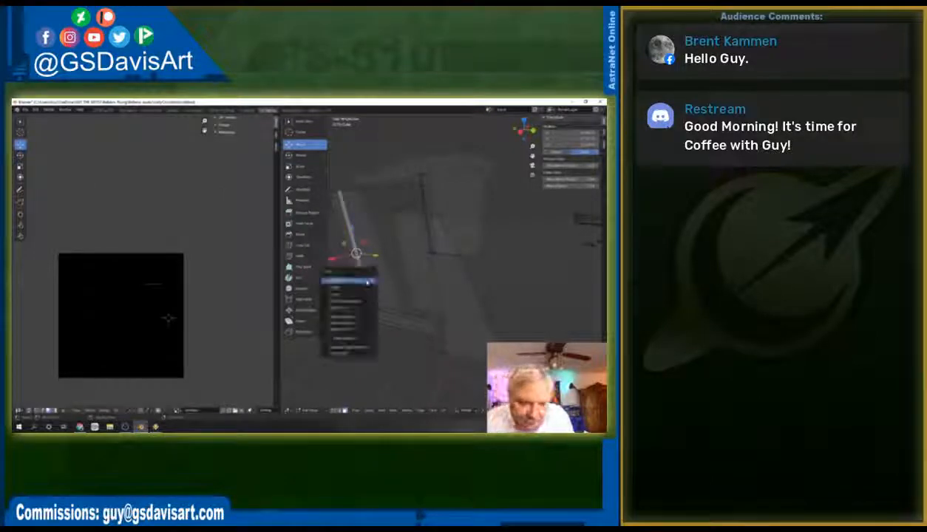
{"action": "left_click", "coordinate": [340, 291]}
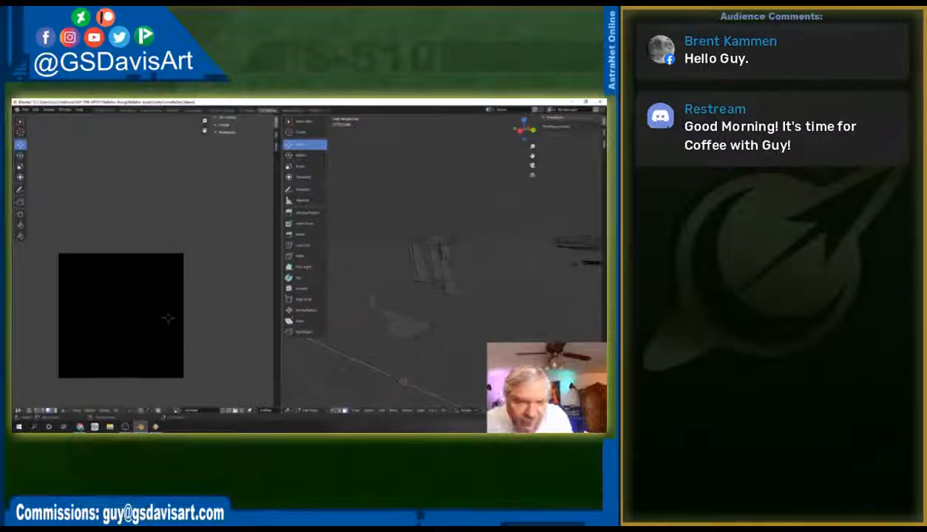
Step: In Object Mode, move the detached triangular piece up beneath the main fin assembly and line it up sideways
{"action": "left_click", "coordinate": [312, 411]}
{"action": "left_click", "coordinate": [311, 404]}
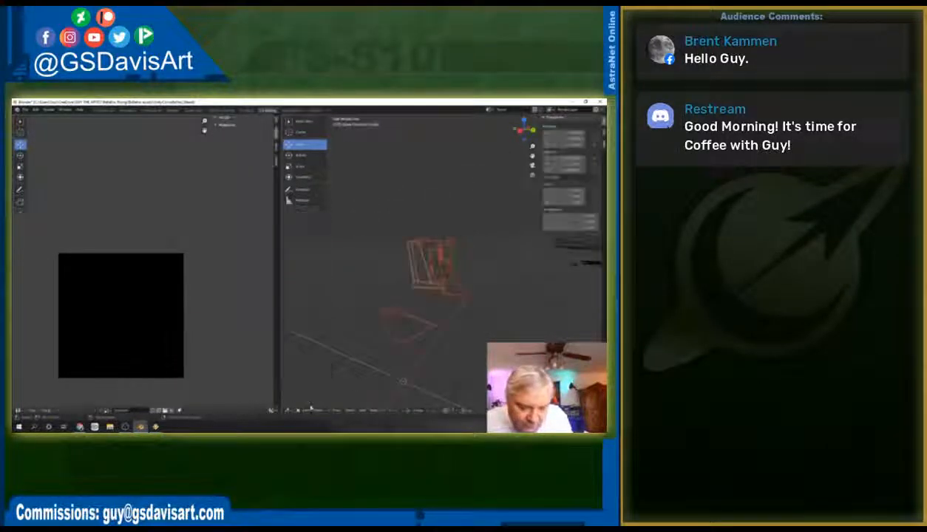
{"action": "left_click", "coordinate": [428, 349]}
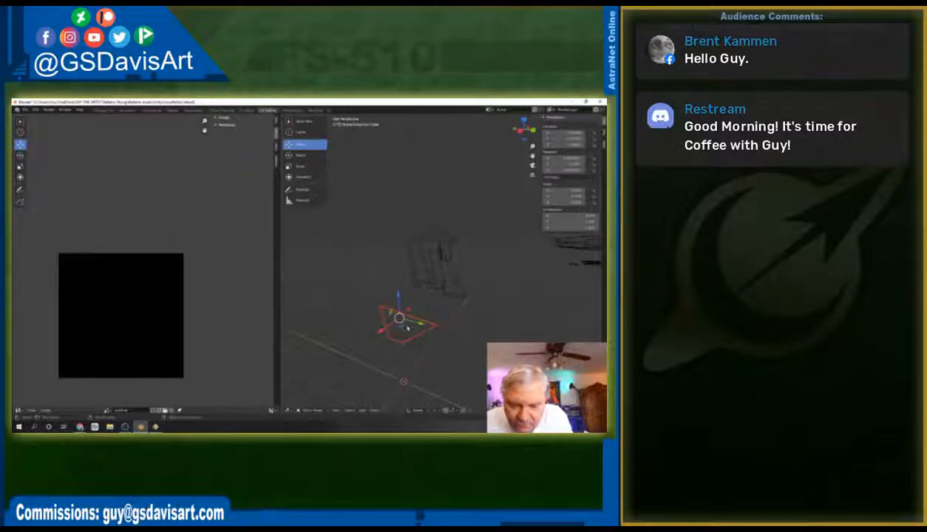
{"action": "left_click_drag", "start_coordinate": [380, 335], "coordinate": [406, 315]}
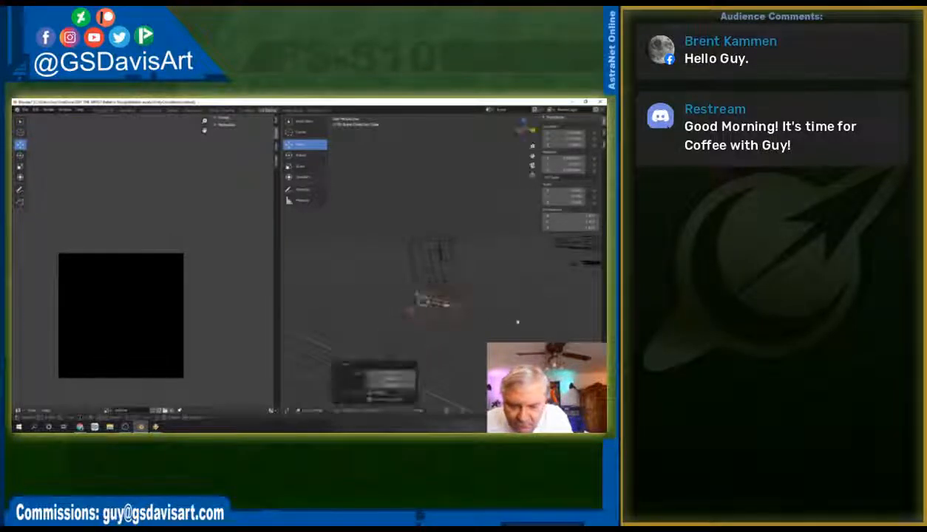
{"action": "right_click", "coordinate": [480, 321]}
{"action": "left_click", "coordinate": [480, 321]}
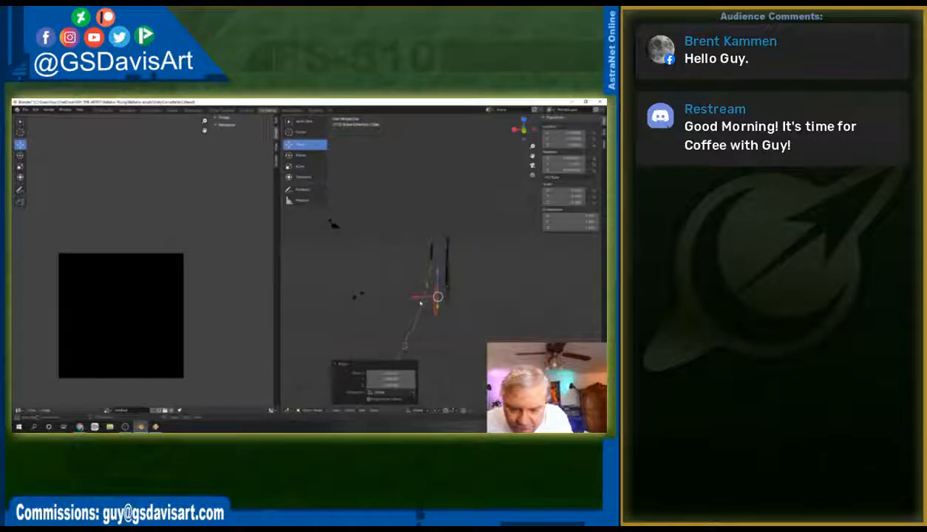
{"action": "left_click_drag", "start_coordinate": [437, 276], "coordinate": [419, 305]}
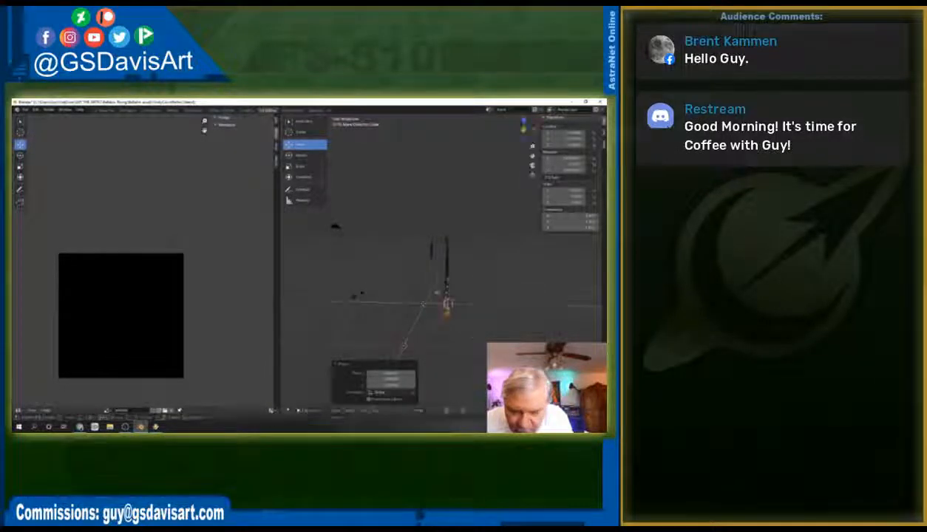
{"action": "mouse_move", "coordinate": [484, 321]}
{"action": "middle_mouse_down"}
{"action": "mouse_move", "coordinate": [511, 334]}
{"action": "mouse_move", "coordinate": [559, 330]}
{"action": "mouse_move", "coordinate": [486, 329]}
{"action": "mouse_move", "coordinate": [483, 338]}
{"action": "middle_mouse_up"}
Step: Move the small four-sided piece from the fin's upper area to just outside its lower corner, in line with the other parts
{"action": "left_click", "coordinate": [452, 255]}
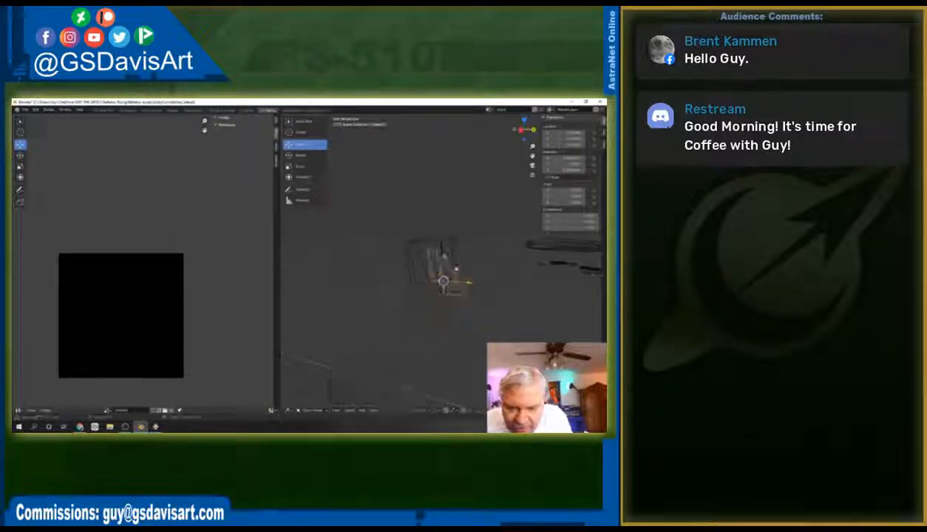
{"action": "left_click", "coordinate": [448, 252]}
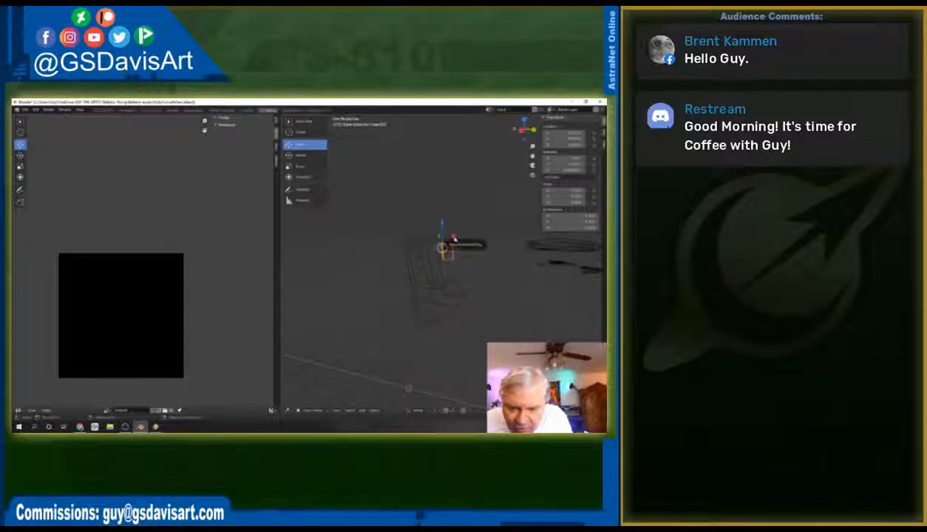
{"action": "left_click_drag", "start_coordinate": [453, 238], "coordinate": [416, 277]}
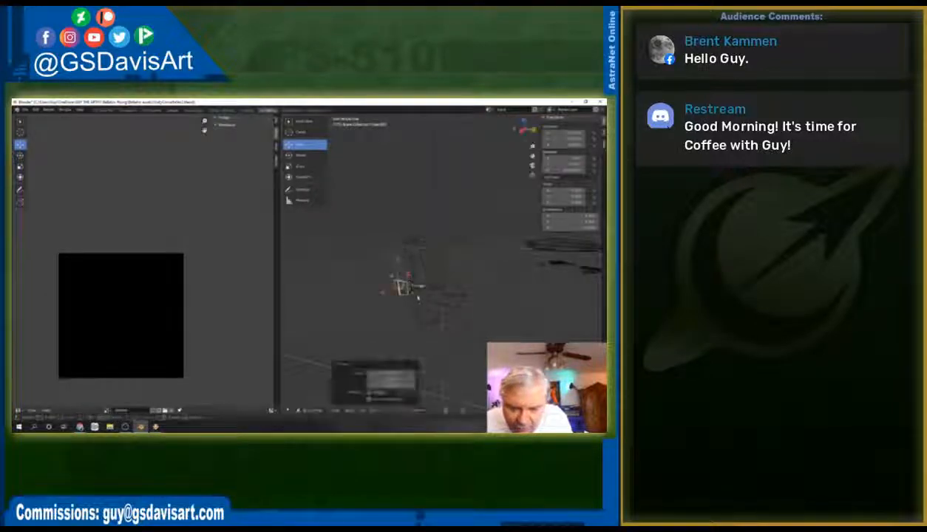
{"action": "middle_click_drag", "start_coordinate": [420, 284], "coordinate": [468, 311]}
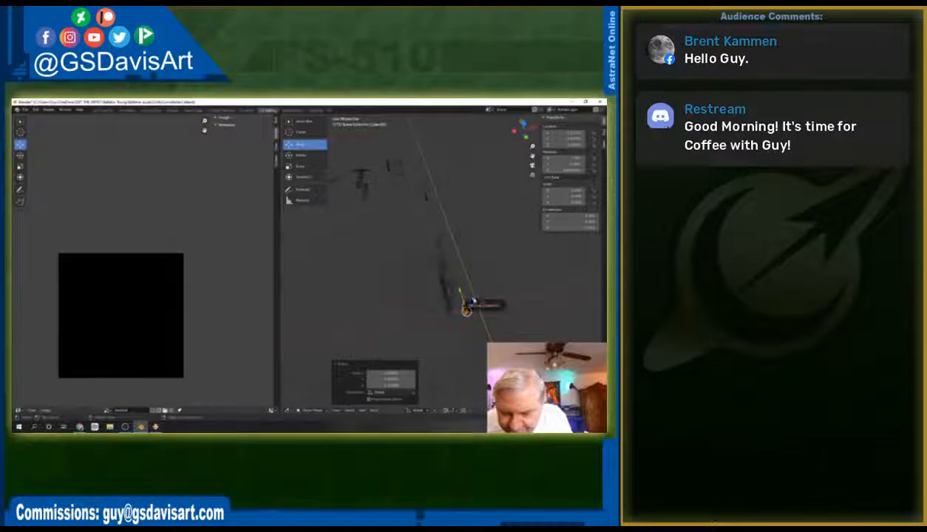
{"action": "left_click_drag", "start_coordinate": [468, 311], "coordinate": [460, 302]}
{"action": "middle_click_drag", "start_coordinate": [495, 335], "coordinate": [416, 303]}
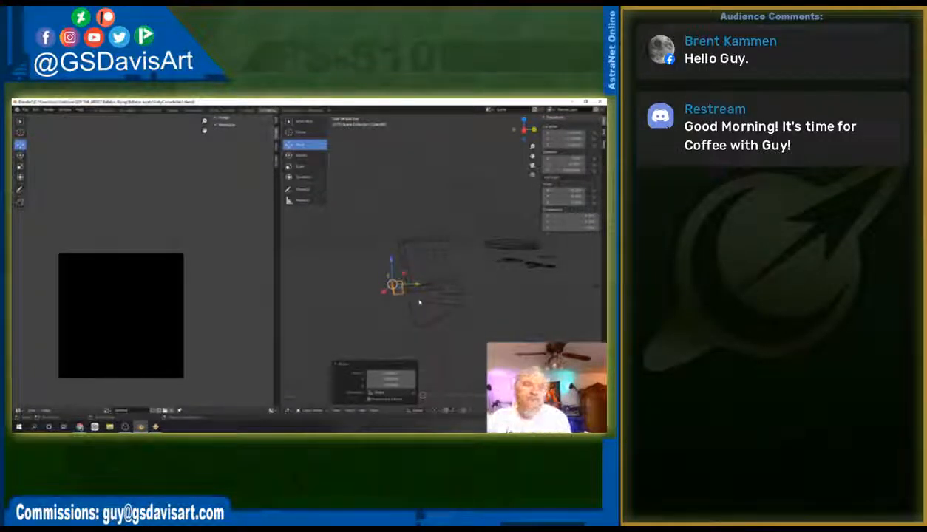
{"action": "key", "text": "ctrl+z"}
{"action": "key", "text": "ctrl+shift+z"}
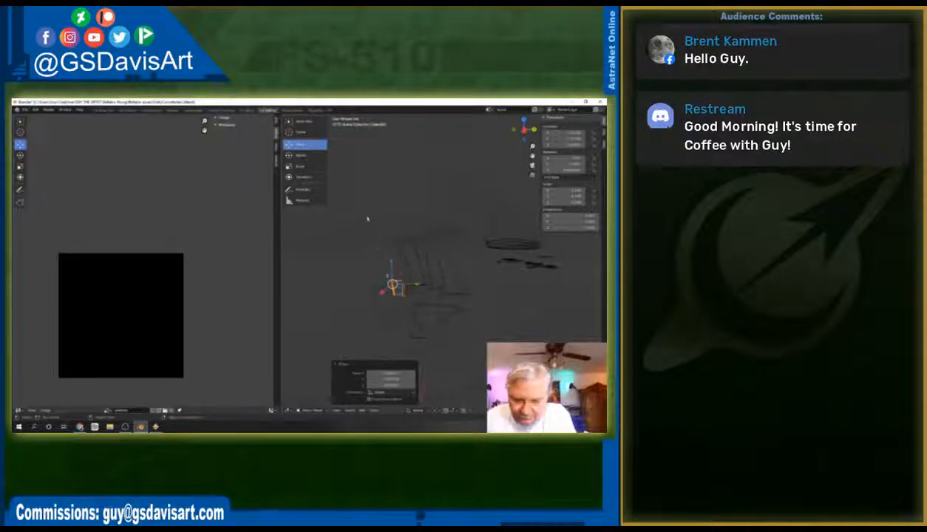
Step: Select all the rearranged fin parts and select their combined geometry in Edit Mode
{"action": "left_click_drag", "start_coordinate": [368, 219], "coordinate": [475, 337]}
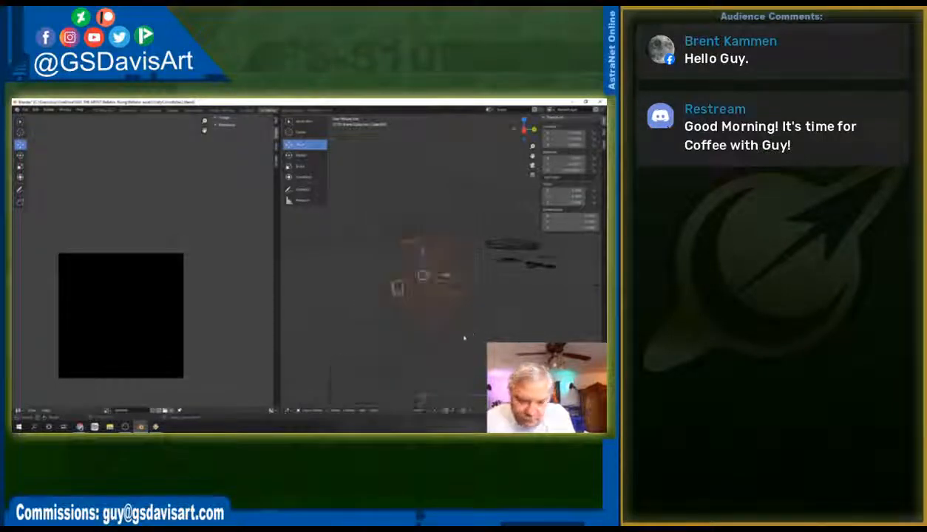
{"action": "left_click", "coordinate": [299, 410]}
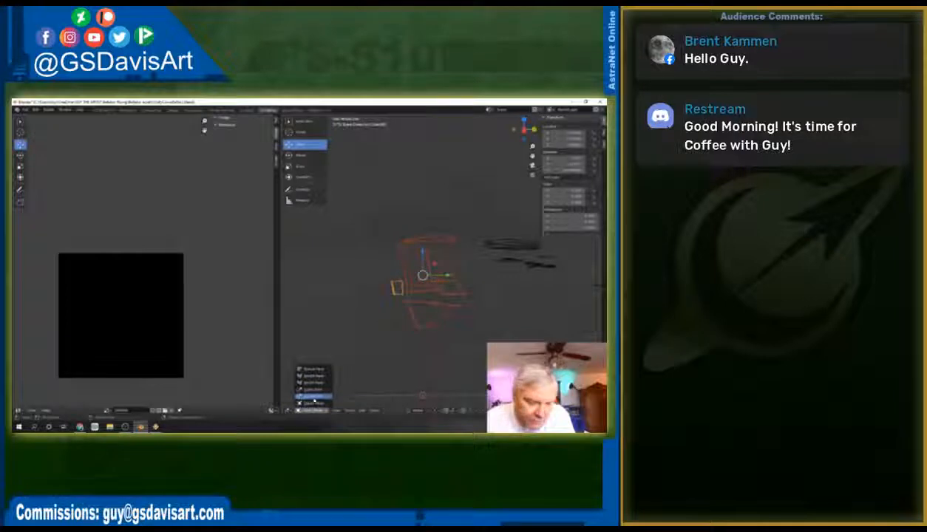
{"action": "left_click", "coordinate": [314, 398]}
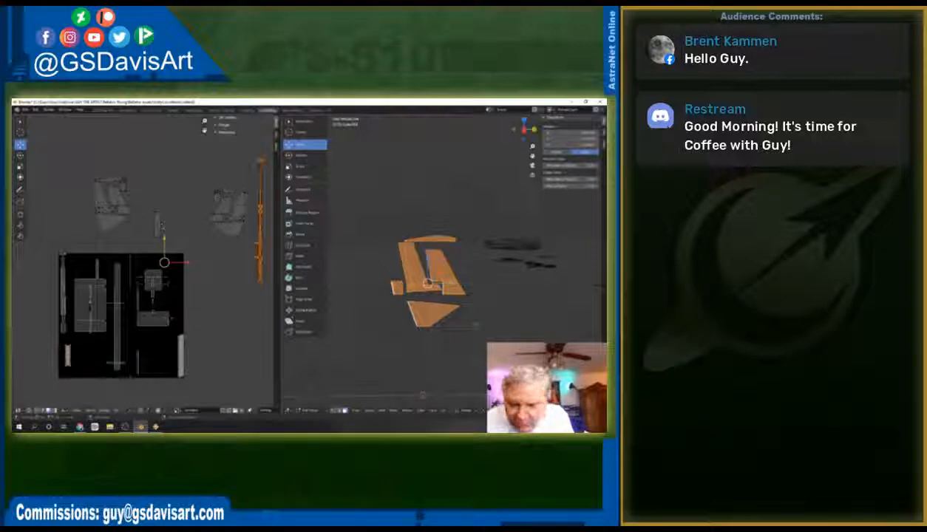
{"action": "mouse_move", "coordinate": [499, 306]}
{"action": "middle_mouse_down"}
{"action": "mouse_move", "coordinate": [405, 300]}
{"action": "mouse_move", "coordinate": [472, 292]}
{"action": "mouse_move", "coordinate": [497, 300]}
{"action": "middle_mouse_up"}
{"action": "left_click", "coordinate": [455, 274]}
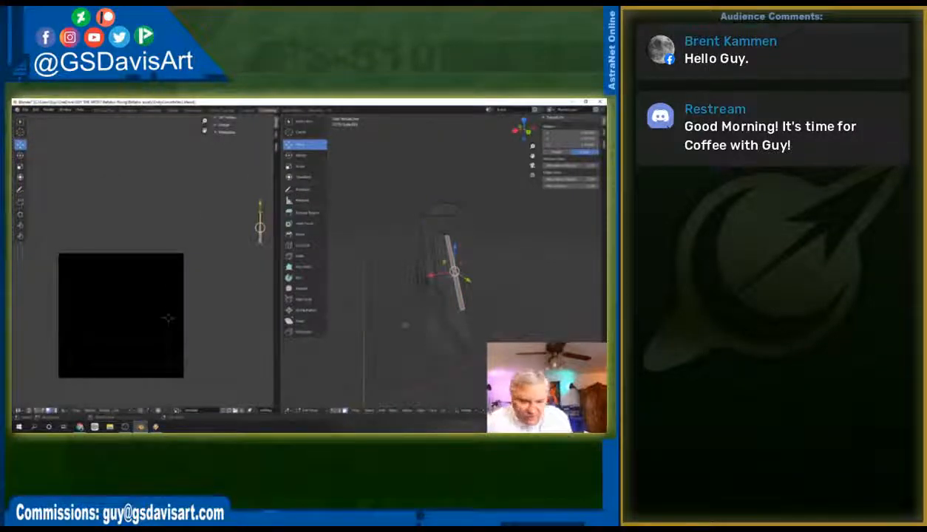
{"action": "left_click_drag", "start_coordinate": [391, 178], "coordinate": [495, 378]}
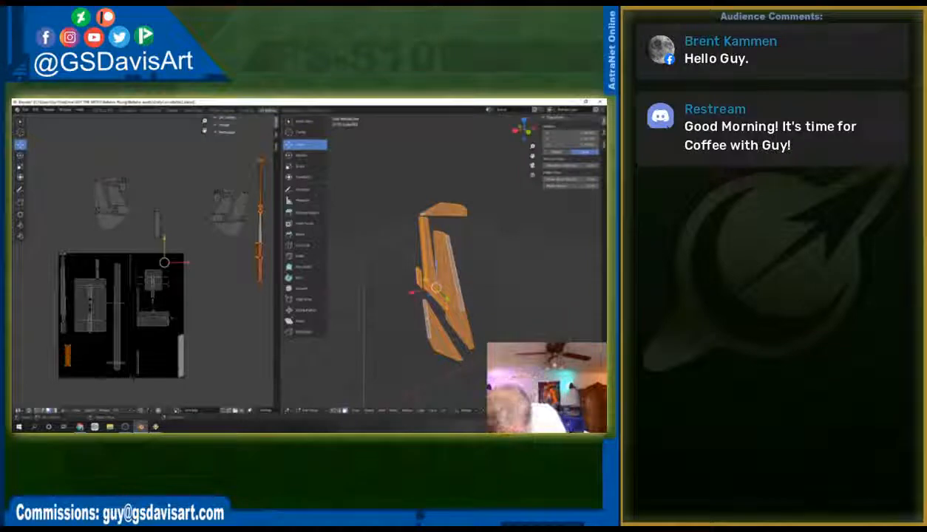
{"action": "middle_click_drag", "start_coordinate": [412, 345], "coordinate": [520, 338]}
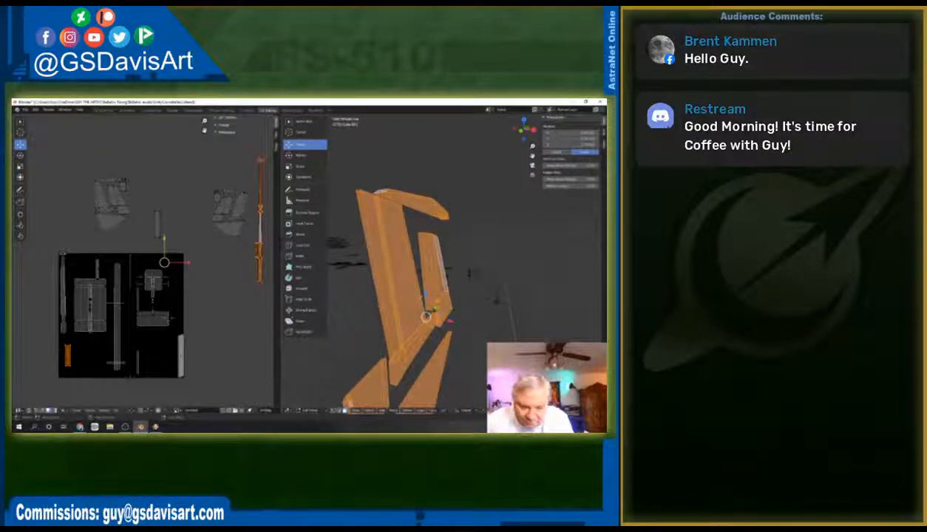
Step: Move the UV islands of the fin's long front-edge face and narrow top face outside the UV square, the top face's above
{"action": "key", "text": "ctrl+z"}
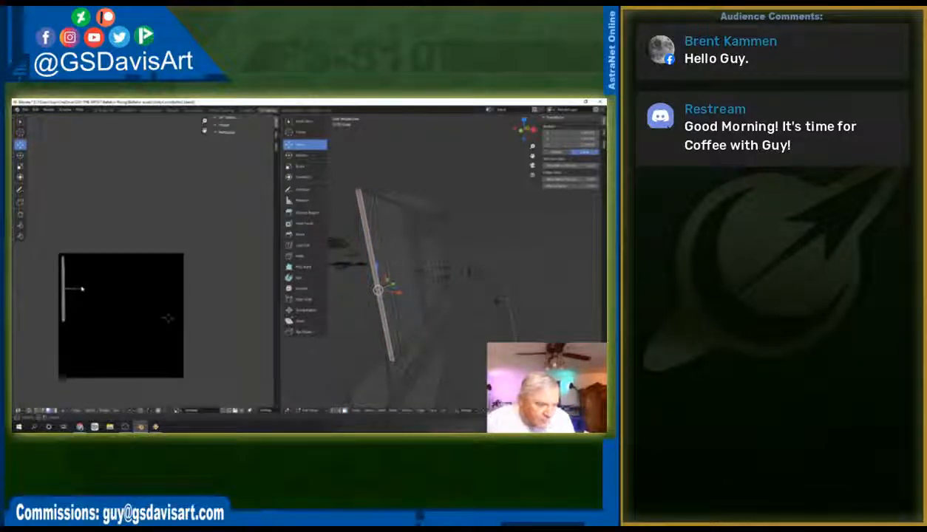
{"action": "left_click_drag", "start_coordinate": [46, 231], "coordinate": [77, 332]}
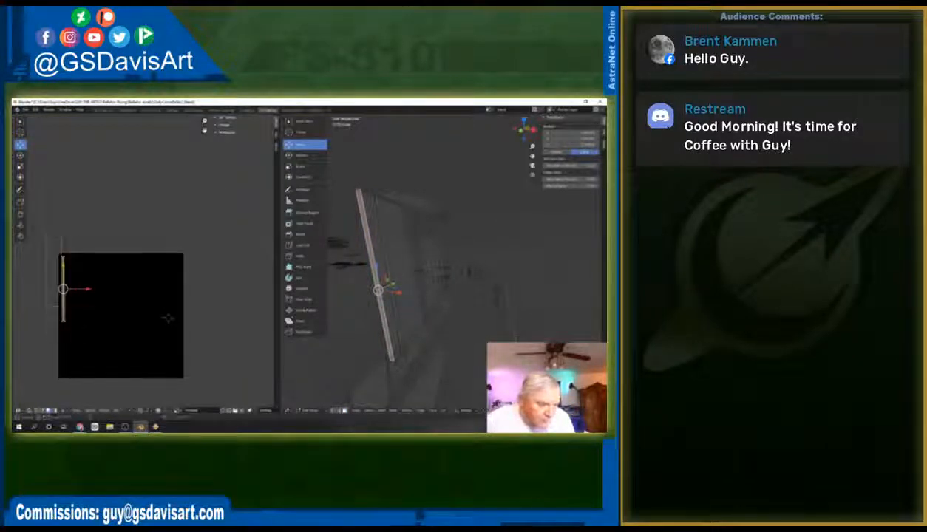
{"action": "key", "text": "g"}
{"action": "left_click", "coordinate": [219, 378]}
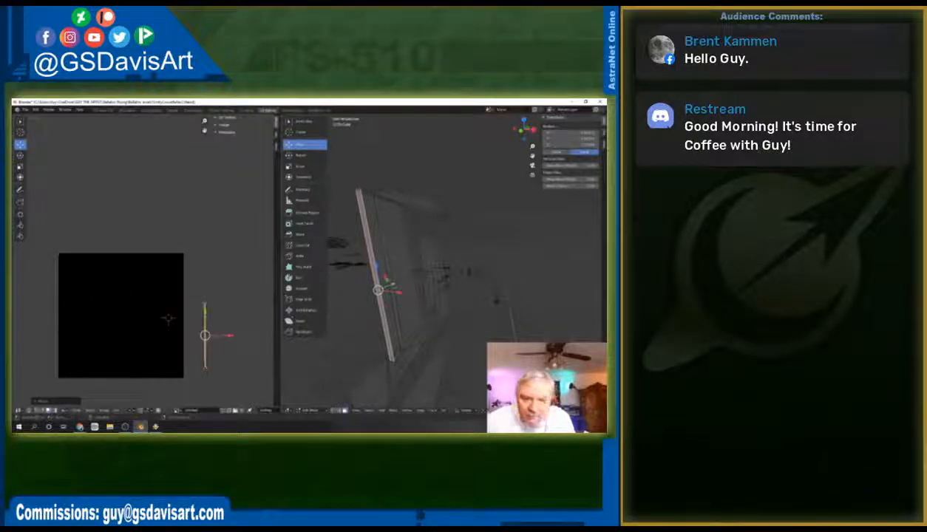
{"action": "left_click", "coordinate": [380, 195]}
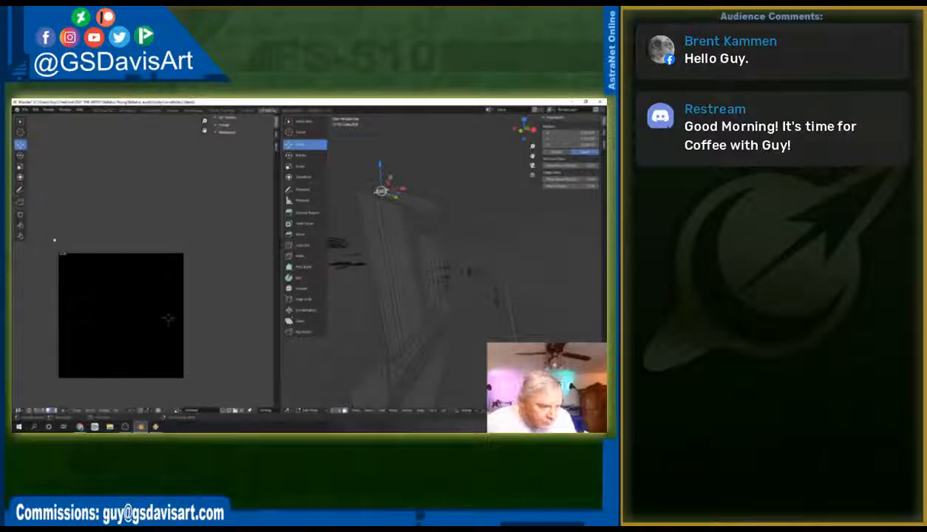
{"action": "left_click", "coordinate": [62, 254]}
{"action": "left_click_drag", "start_coordinate": [63, 253], "coordinate": [216, 284]}
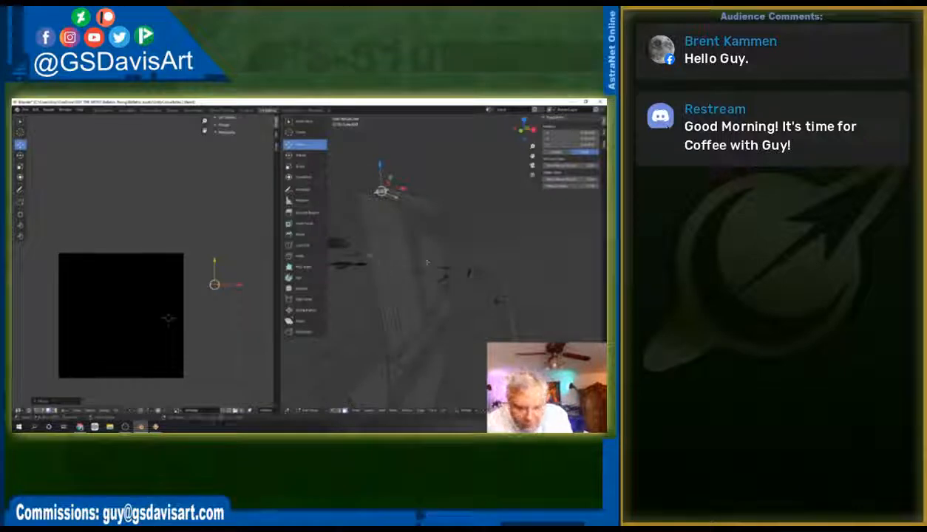
Step: Delete the long narrow inner face running parallel to the tall panel's front edge
{"action": "left_click", "coordinate": [378, 284], "text": "ctrl"}
{"action": "middle_click_drag", "start_coordinate": [378, 285], "coordinate": [397, 305]}
{"action": "left_click", "coordinate": [404, 293]}
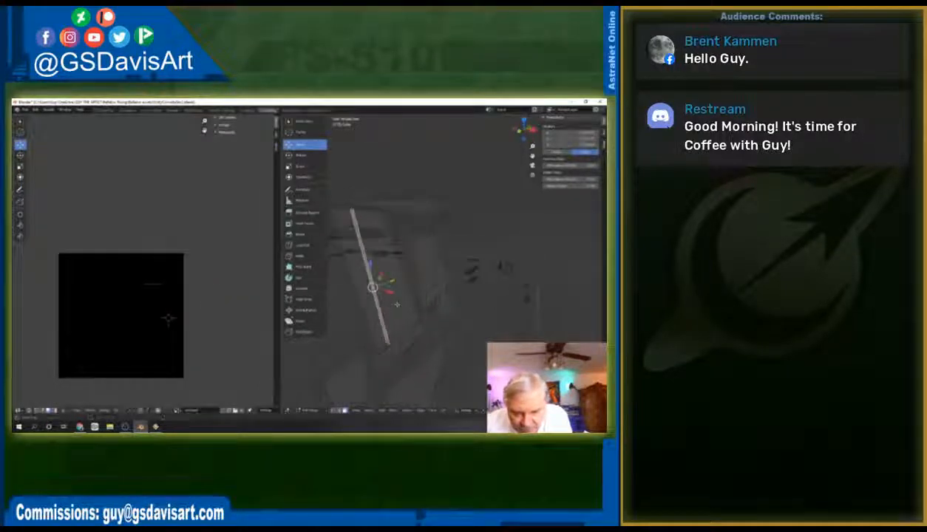
{"action": "key", "text": "u"}
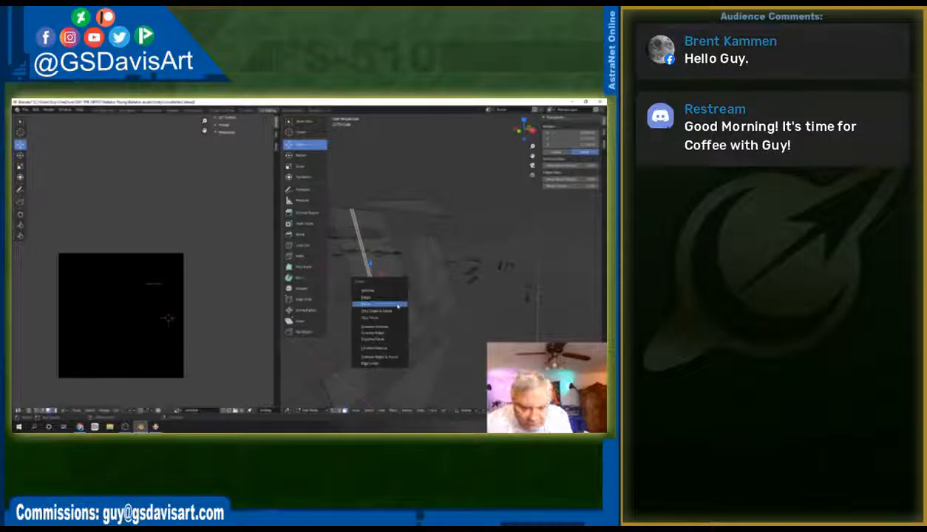
{"action": "left_click", "coordinate": [398, 305]}
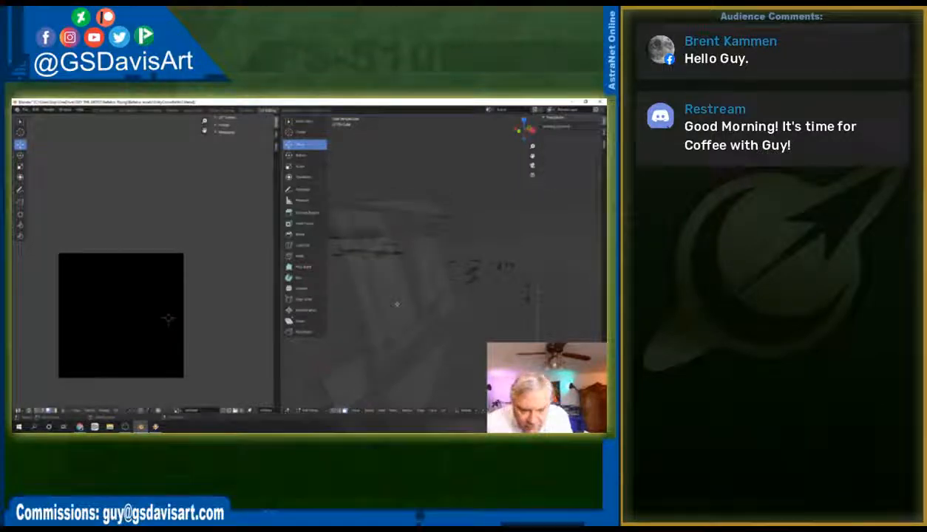
Step: Select the narrow front-edge faces of the tall panel, small lower piece, inner panel and lower triangle, plus the narrow top face
{"action": "left_click", "coordinate": [357, 293]}
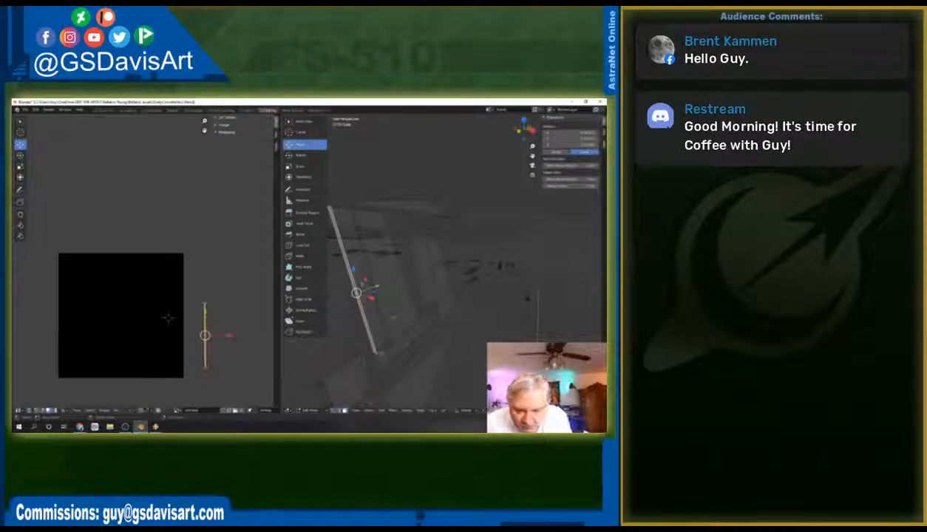
{"action": "left_click", "coordinate": [375, 353], "text": "ctrl"}
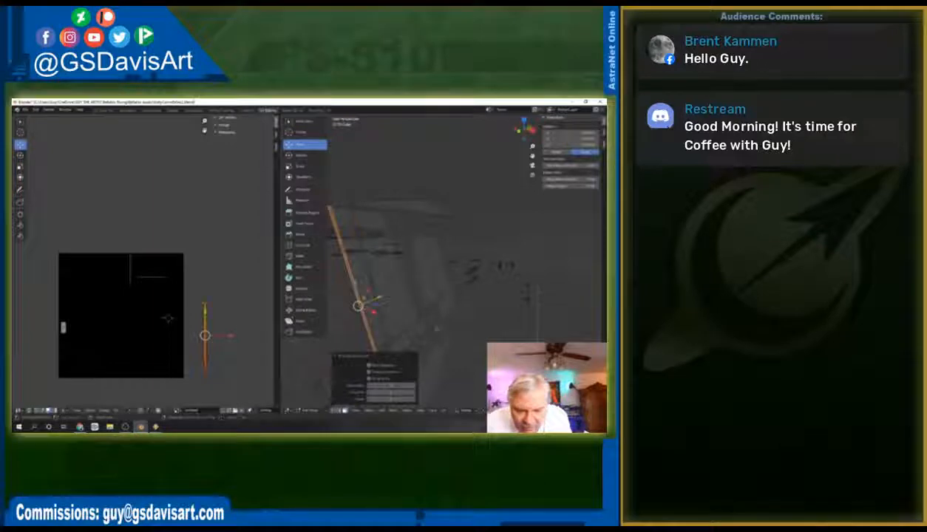
{"action": "middle_click_drag", "start_coordinate": [436, 329], "coordinate": [462, 296]}
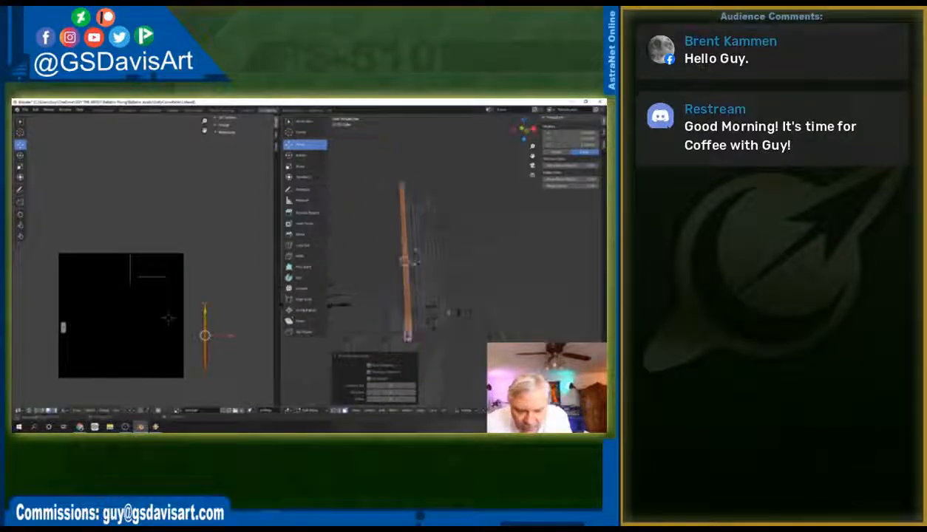
{"action": "middle_click_drag", "start_coordinate": [412, 331], "coordinate": [434, 299]}
{"action": "left_click", "coordinate": [428, 271], "text": "shift"}
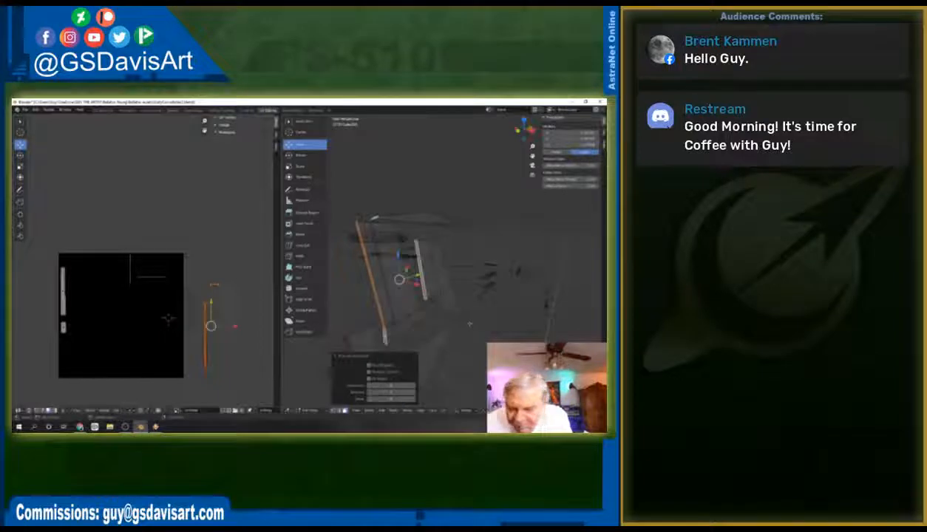
{"action": "mouse_move", "coordinate": [459, 325]}
{"action": "middle_mouse_down"}
{"action": "mouse_move", "coordinate": [435, 315]}
{"action": "mouse_move", "coordinate": [434, 327]}
{"action": "mouse_move", "coordinate": [474, 335]}
{"action": "middle_mouse_up"}
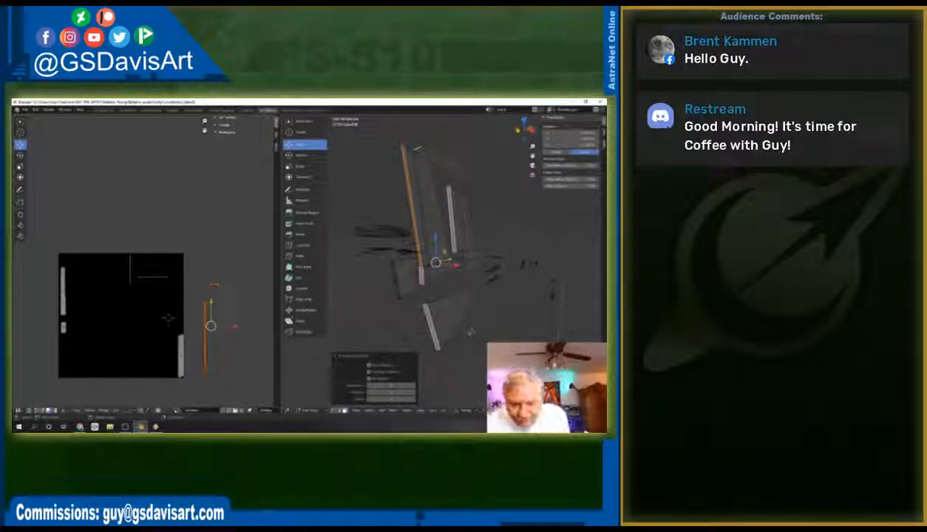
Step: View the fin parts edge-on and project the selected narrow faces' UVs from that view
{"action": "middle_click_drag", "start_coordinate": [470, 332], "coordinate": [507, 337]}
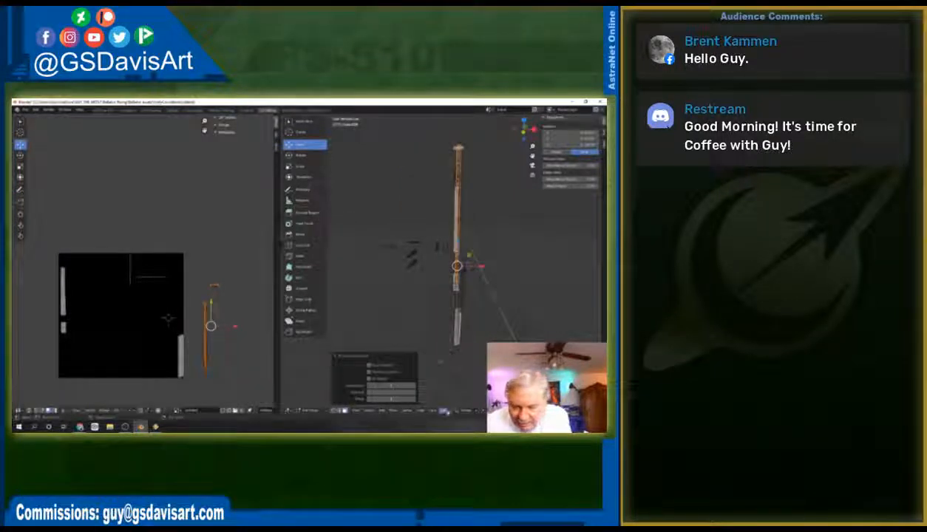
{"action": "left_click", "coordinate": [443, 409]}
{"action": "left_click", "coordinate": [456, 341]}
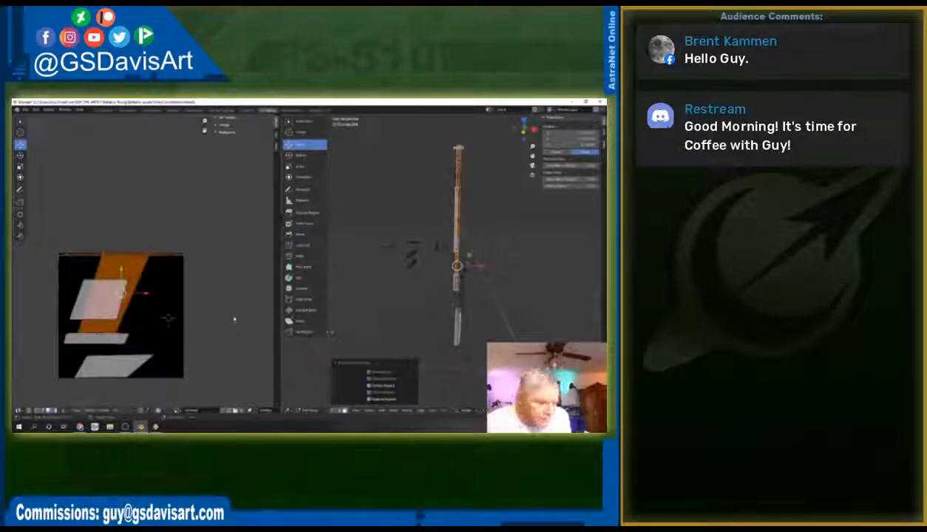
Step: Scale all the projected UV islands horizontally to narrow the stretched front-edge faces into slim upright shapes
{"action": "left_click", "coordinate": [20, 166]}
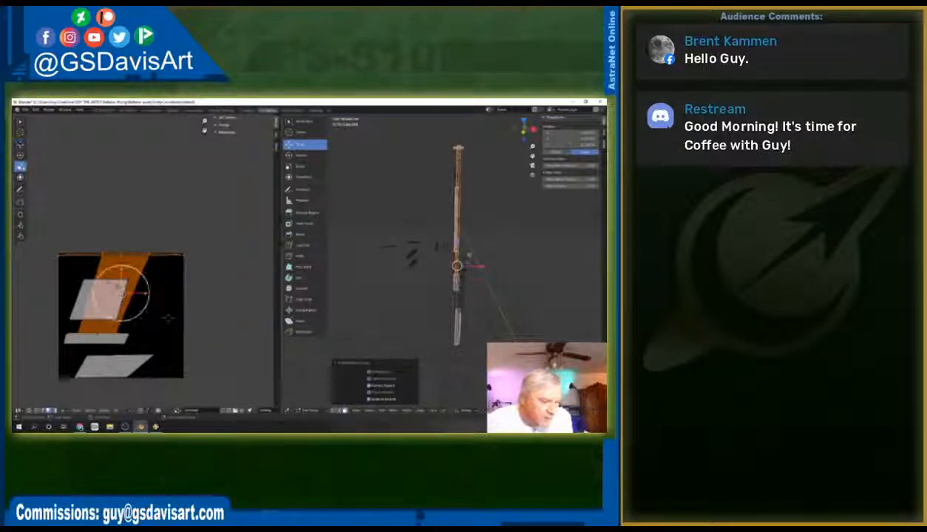
{"action": "left_click_drag", "start_coordinate": [142, 293], "coordinate": [127, 294]}
{"action": "left_click_drag", "start_coordinate": [46, 224], "coordinate": [163, 386]}
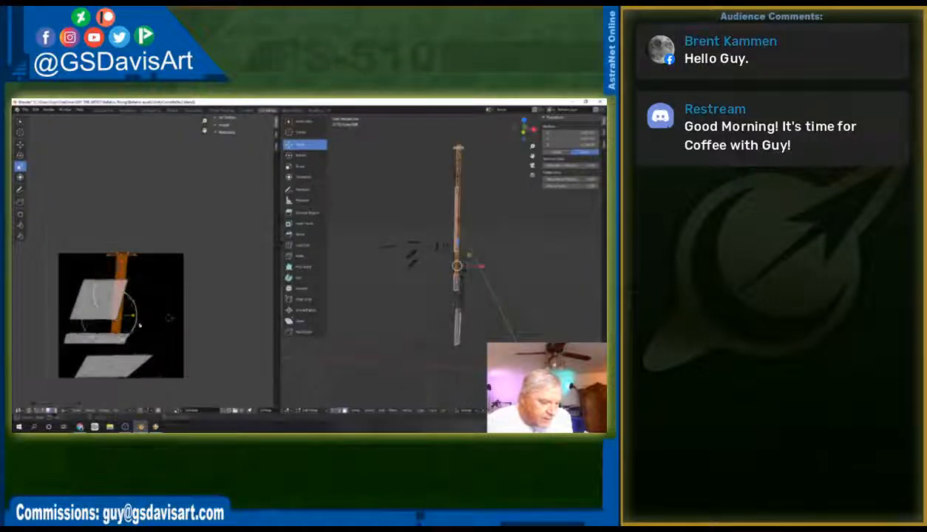
{"action": "left_click_drag", "start_coordinate": [133, 316], "coordinate": [115, 317]}
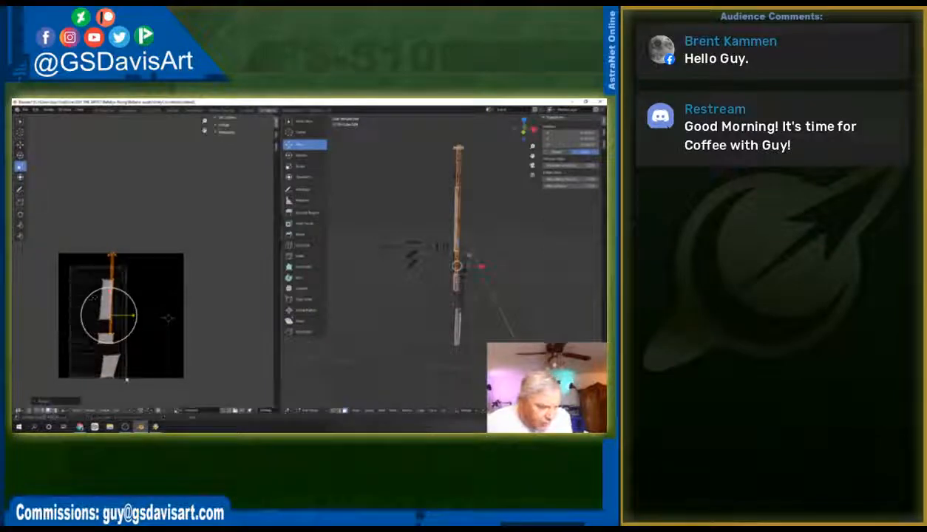
Step: Move the tall panel's long thin UV strip out of the UV square into the empty space beside it
{"action": "left_click", "coordinate": [49, 254]}
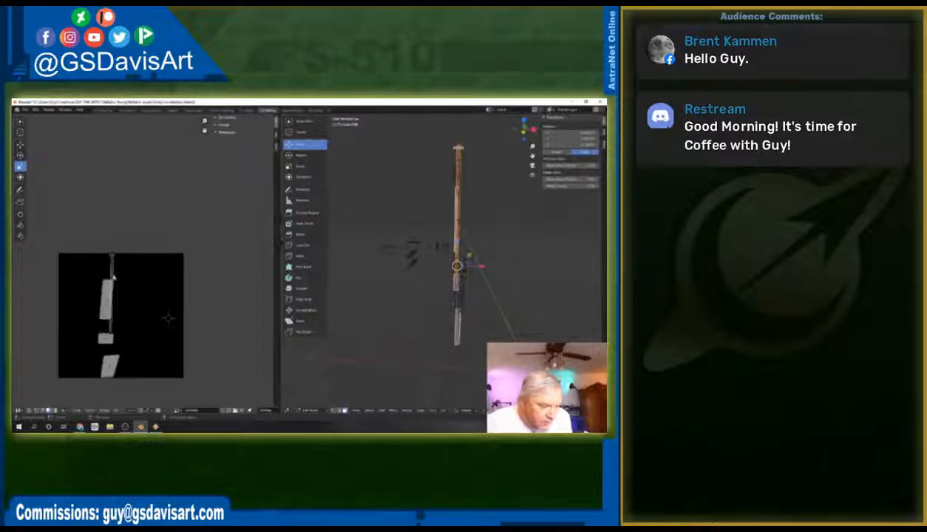
{"action": "left_click", "coordinate": [113, 294]}
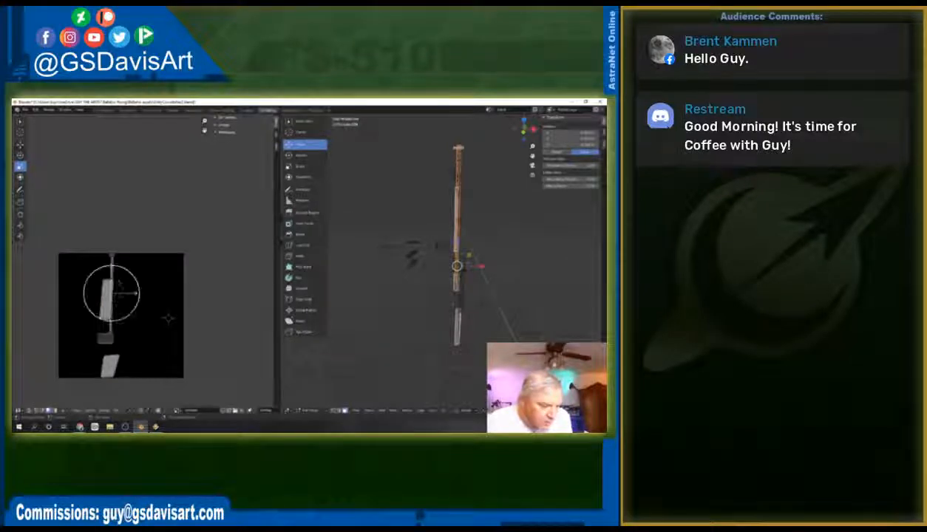
{"action": "left_click", "coordinate": [22, 147]}
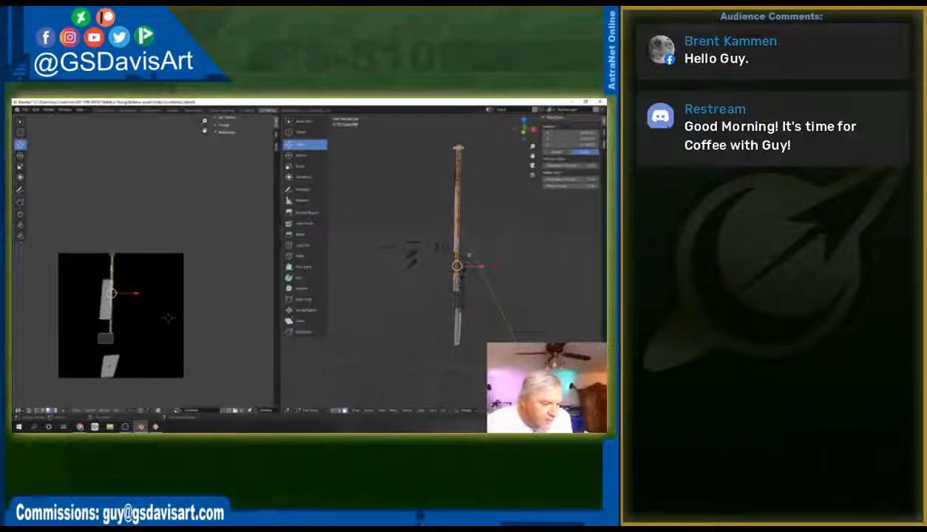
{"action": "left_click_drag", "start_coordinate": [114, 291], "coordinate": [220, 312]}
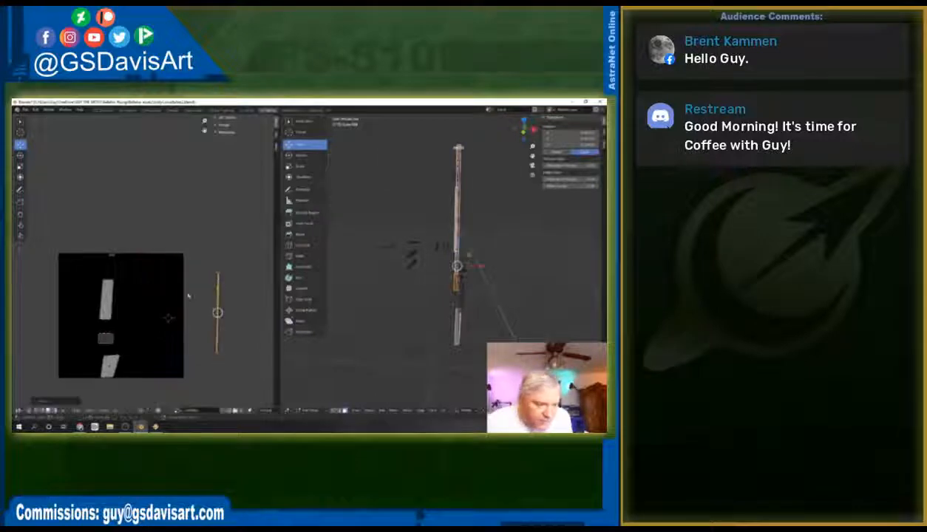
Step: Place the small top-face UV island at the upper end of the long strip and shift both islands higher
{"action": "left_click", "coordinate": [112, 257]}
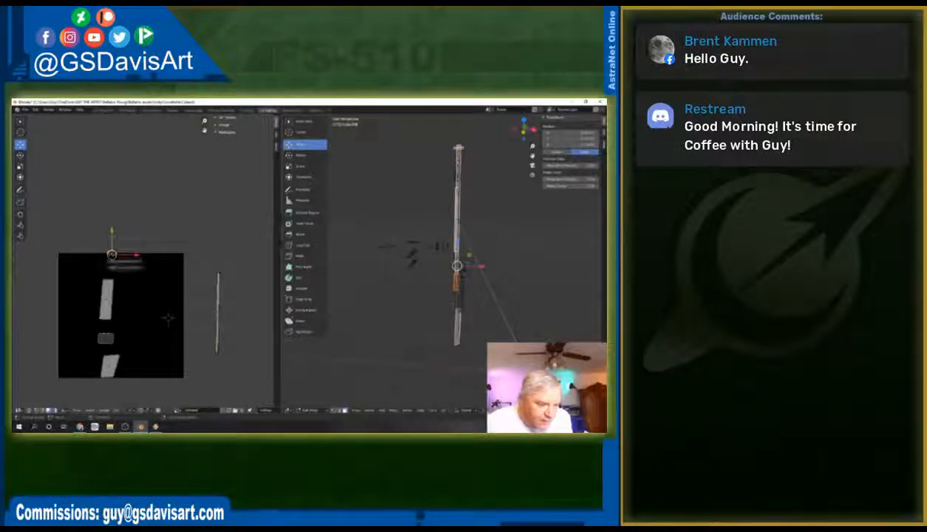
{"action": "left_click_drag", "start_coordinate": [112, 256], "coordinate": [219, 270]}
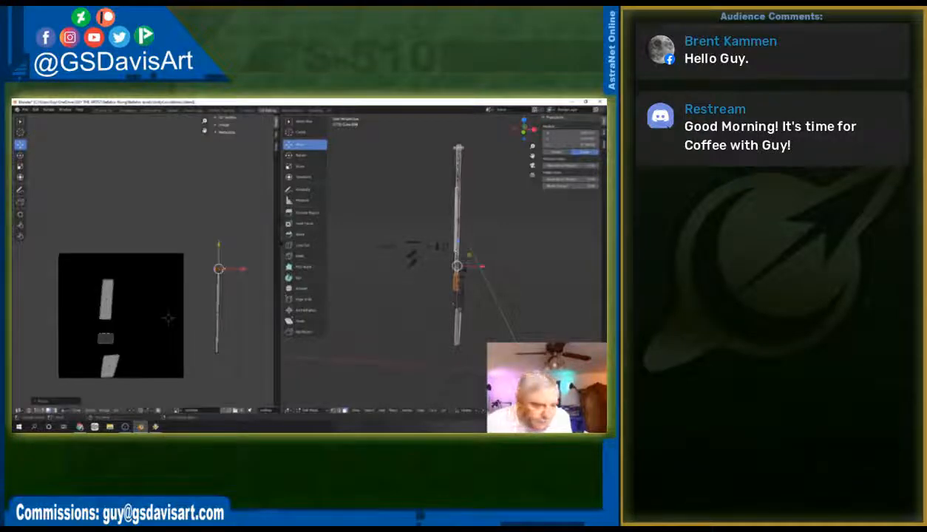
{"action": "left_click", "coordinate": [221, 321]}
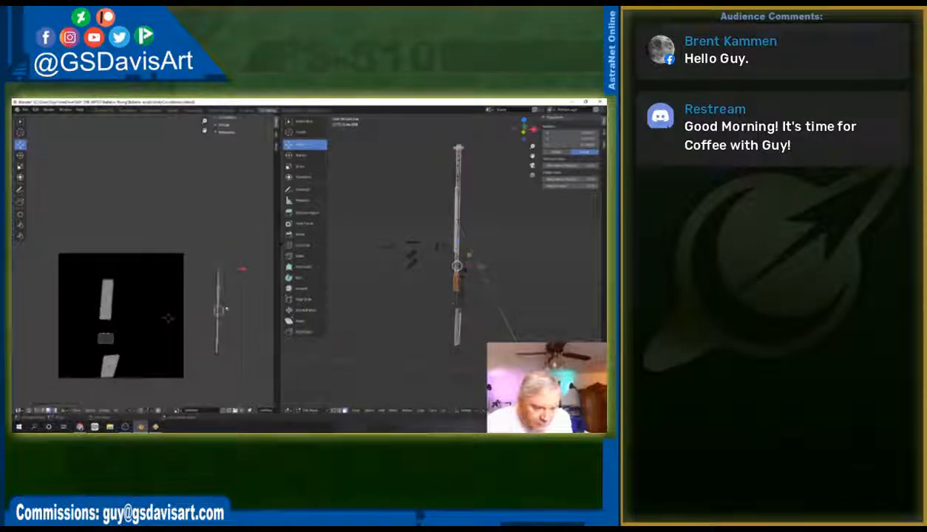
{"action": "left_click_drag", "start_coordinate": [225, 309], "coordinate": [231, 237]}
Step: Narrow the three remaining UV islands horizontally into thin strips and place them in line directly below the long strip
{"action": "left_click_drag", "start_coordinate": [82, 277], "coordinate": [135, 398]}
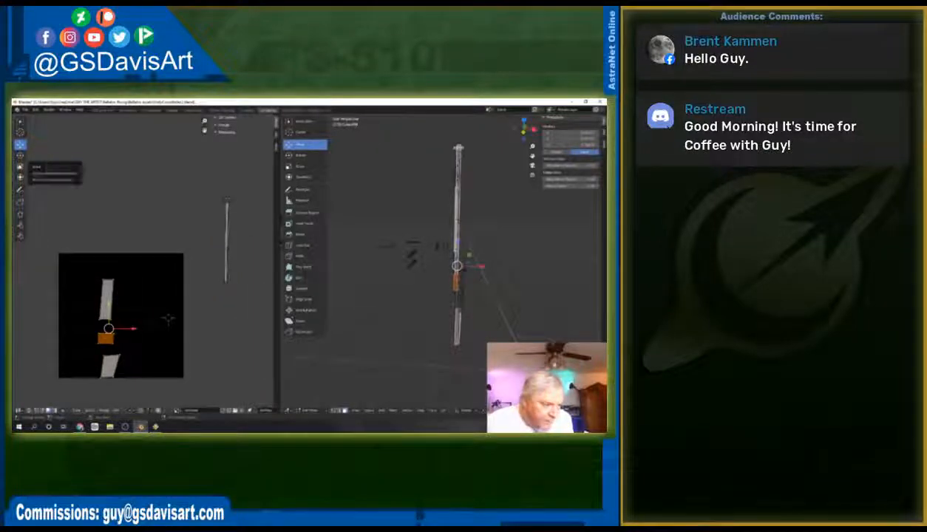
{"action": "left_click", "coordinate": [20, 166]}
{"action": "left_click_drag", "start_coordinate": [132, 330], "coordinate": [115, 330]}
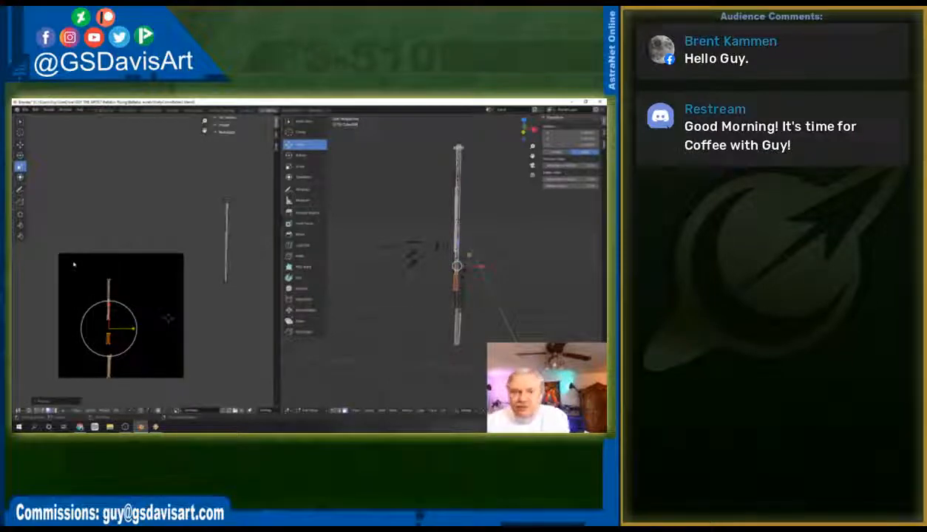
{"action": "left_click", "coordinate": [21, 145]}
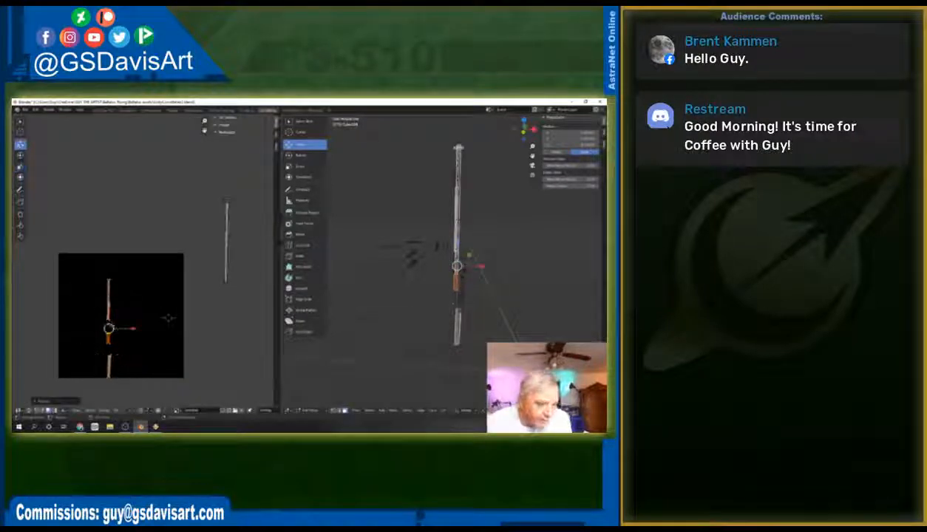
{"action": "left_click_drag", "start_coordinate": [113, 327], "coordinate": [224, 341]}
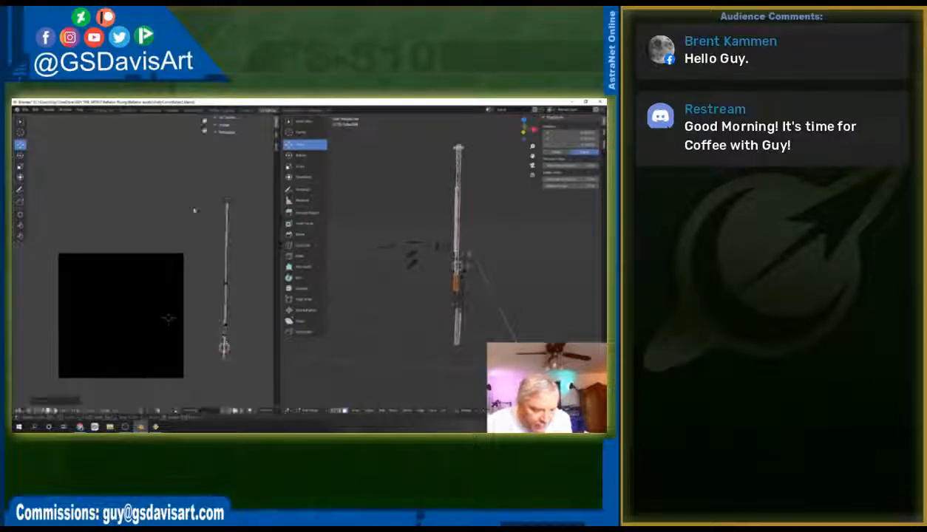
Step: Select the whole column of edge UV strips and move it down against the side of the UV square
{"action": "left_click_drag", "start_coordinate": [194, 180], "coordinate": [246, 373]}
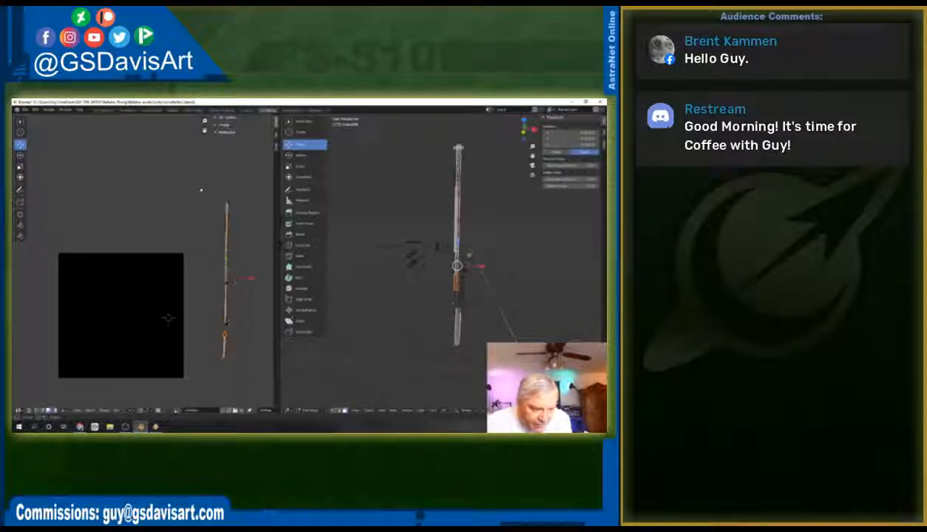
{"action": "left_click_drag", "start_coordinate": [194, 174], "coordinate": [241, 373]}
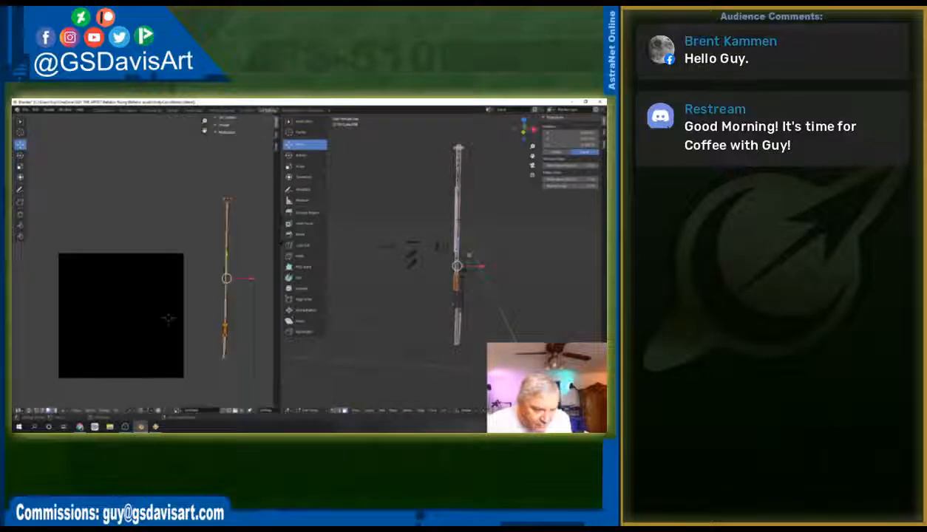
{"action": "key", "text": "g"}
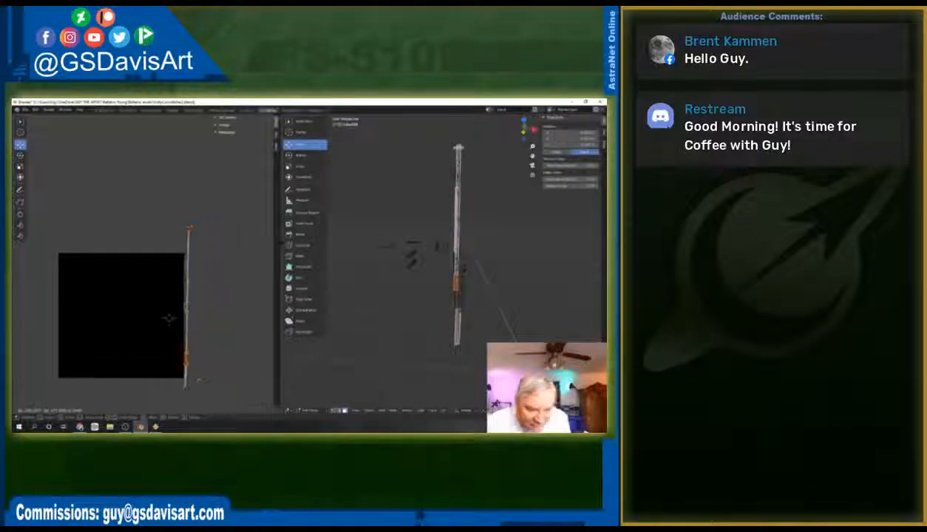
{"action": "left_click", "coordinate": [222, 322]}
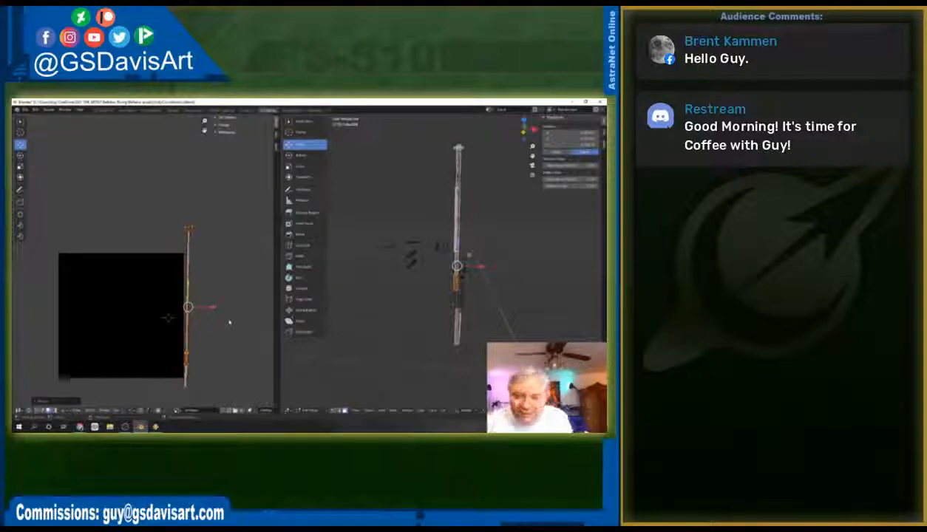
{"action": "middle_click_drag", "start_coordinate": [470, 342], "coordinate": [434, 315]}
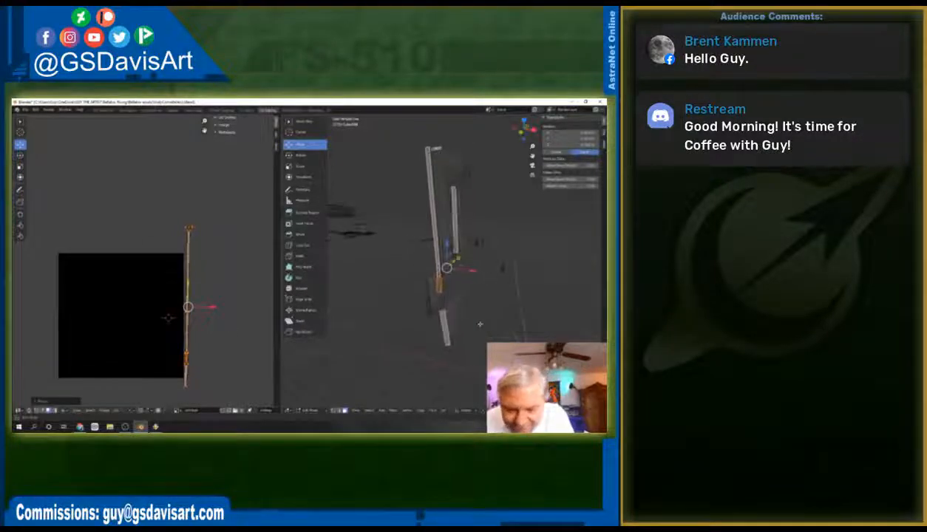
{"action": "scroll", "coordinate": [434, 314], "scroll_direction": "up", "scroll_amount": 3}
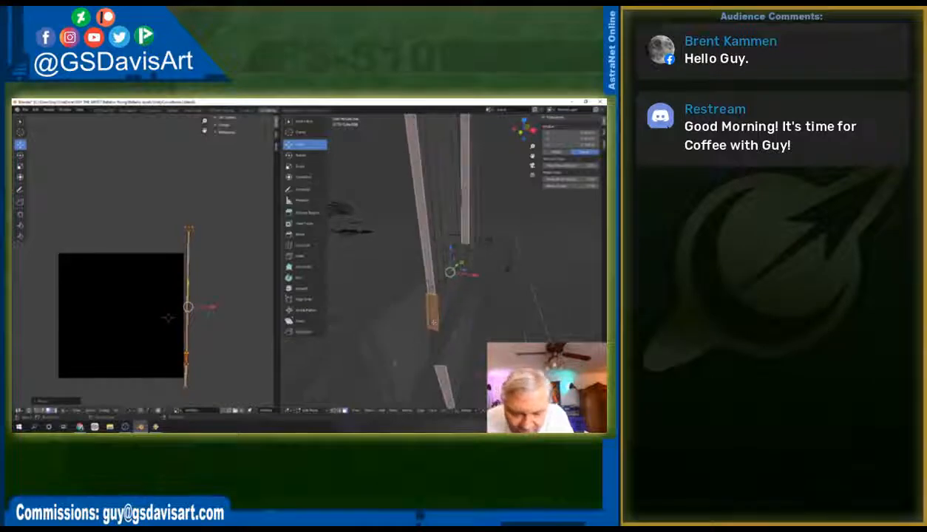
Step: Select the narrow edge faces along the side of the small lower panel, adding the adjacent strips to the selection
{"action": "left_click", "coordinate": [356, 343]}
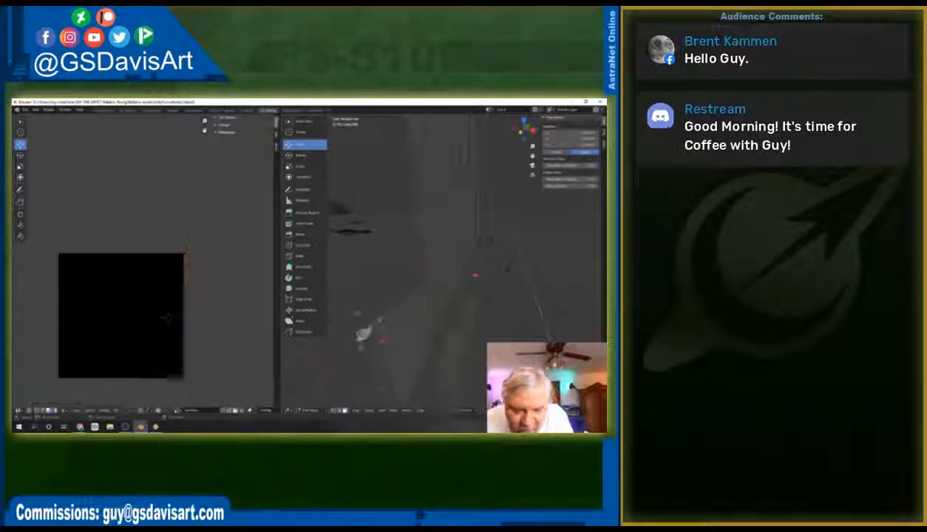
{"action": "left_click", "coordinate": [377, 397]}
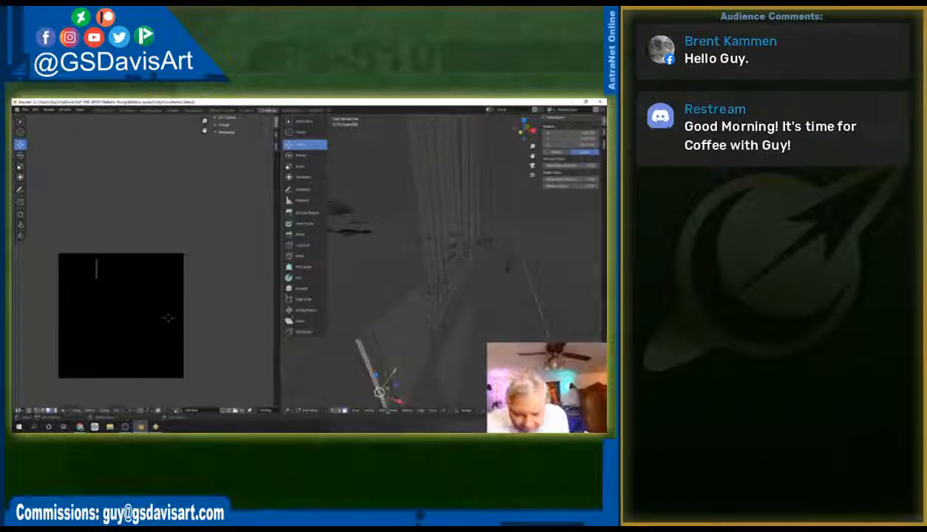
{"action": "mouse_move", "coordinate": [388, 405]}
{"action": "middle_mouse_down"}
{"action": "mouse_move", "coordinate": [370, 402]}
{"action": "mouse_move", "coordinate": [399, 392]}
{"action": "middle_mouse_up"}
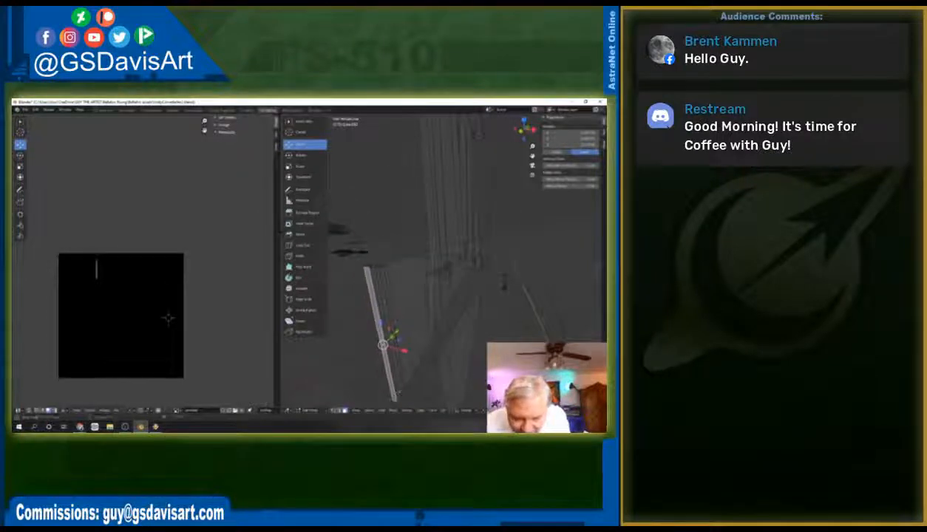
{"action": "left_click", "coordinate": [399, 393], "text": "shift"}
{"action": "left_click", "coordinate": [400, 393], "text": "shift"}
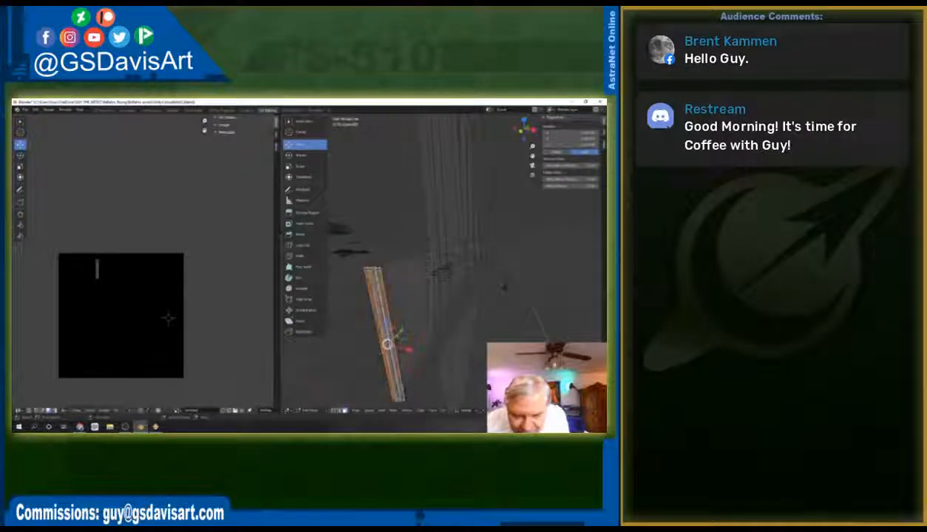
{"action": "left_click", "coordinate": [402, 392], "text": "shift"}
{"action": "middle_click_drag", "start_coordinate": [402, 392], "coordinate": [389, 368]}
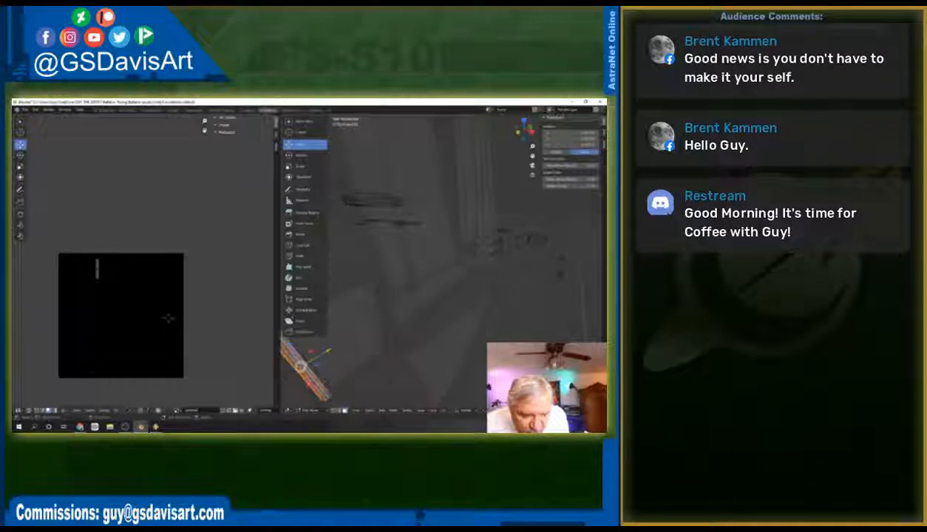
{"action": "mouse_move", "coordinate": [388, 368]}
{"action": "middle_mouse_down"}
{"action": "mouse_move", "coordinate": [380, 373]}
{"action": "mouse_move", "coordinate": [395, 375]}
{"action": "mouse_move", "coordinate": [350, 363]}
{"action": "mouse_move", "coordinate": [385, 342]}
{"action": "middle_mouse_up"}
{"action": "scroll", "coordinate": [352, 366], "scroll_direction": "down", "scroll_amount": 2}
Step: Try to unwrap the small panel's selected edge faces with a cylindrical UV projection, checking its alignment options
{"action": "left_click", "coordinate": [444, 409]}
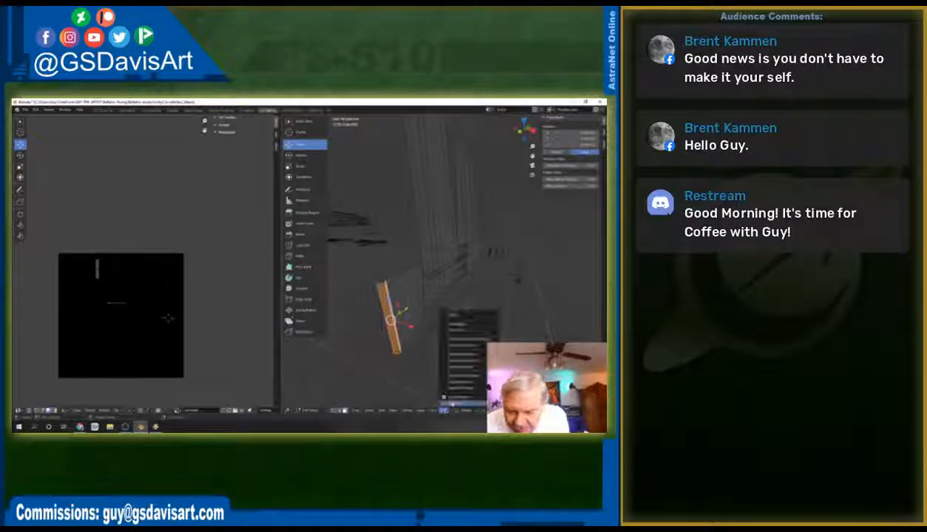
{"action": "left_click", "coordinate": [471, 362]}
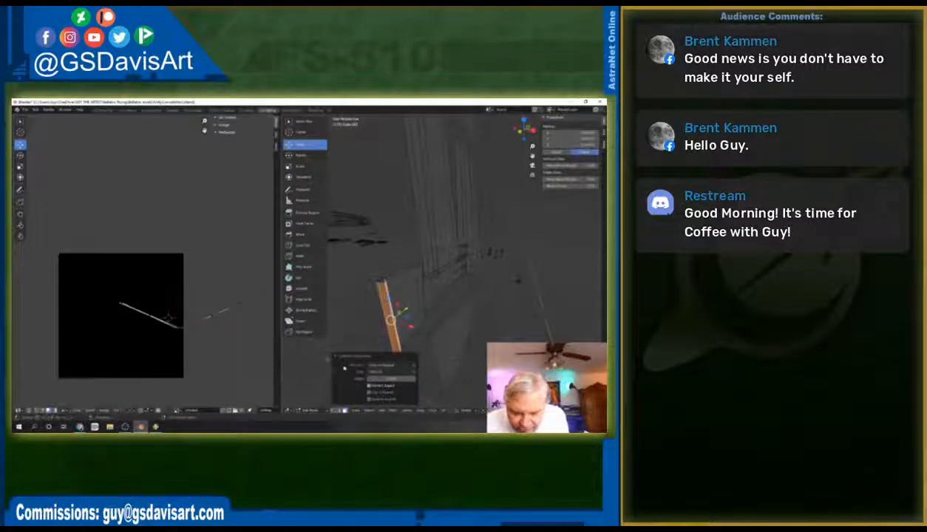
{"action": "left_click", "coordinate": [390, 374]}
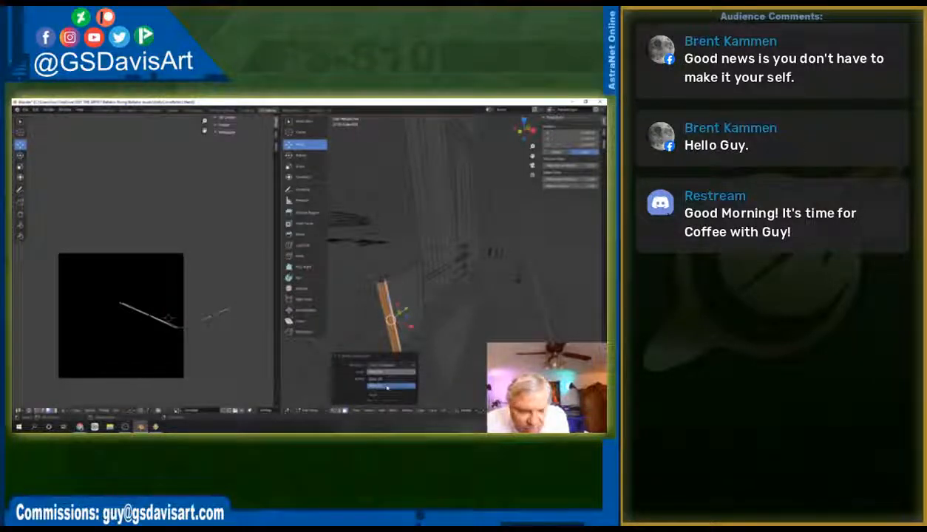
{"action": "left_click", "coordinate": [389, 380]}
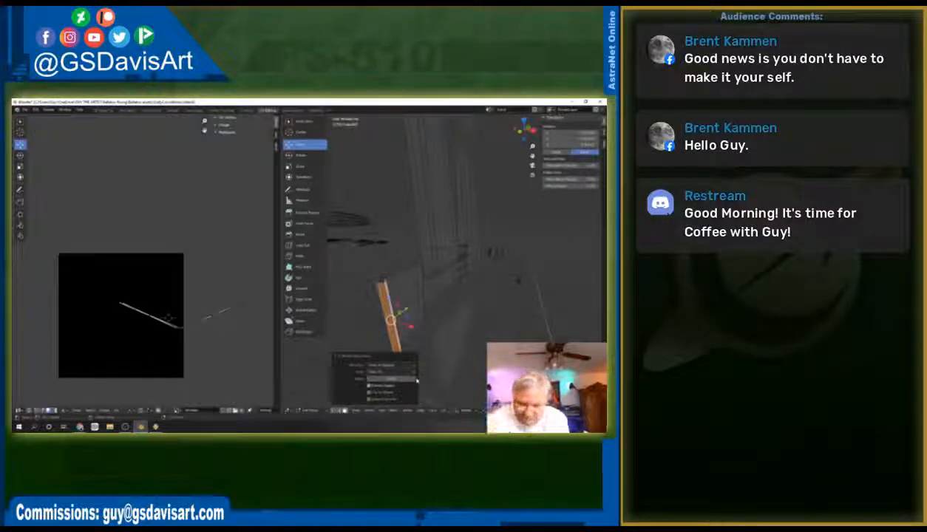
{"action": "left_click", "coordinate": [442, 410]}
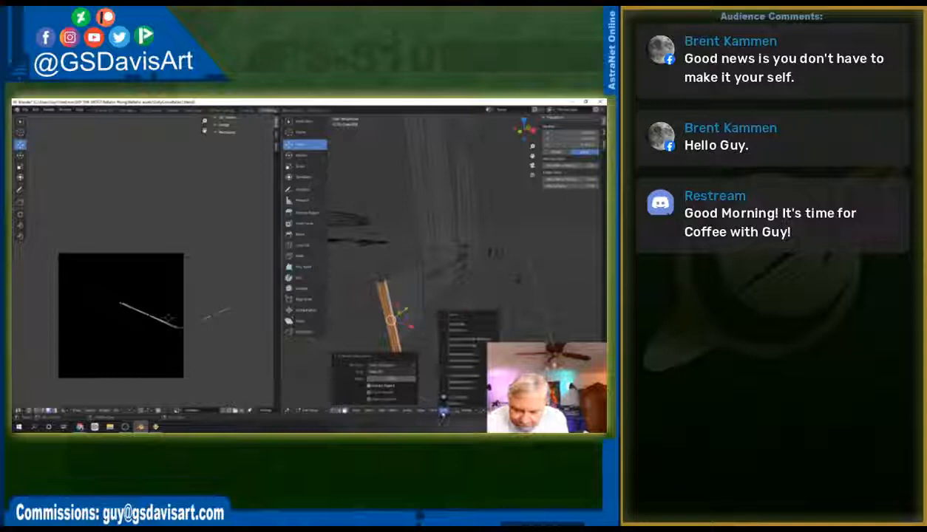
{"action": "left_click", "coordinate": [457, 364]}
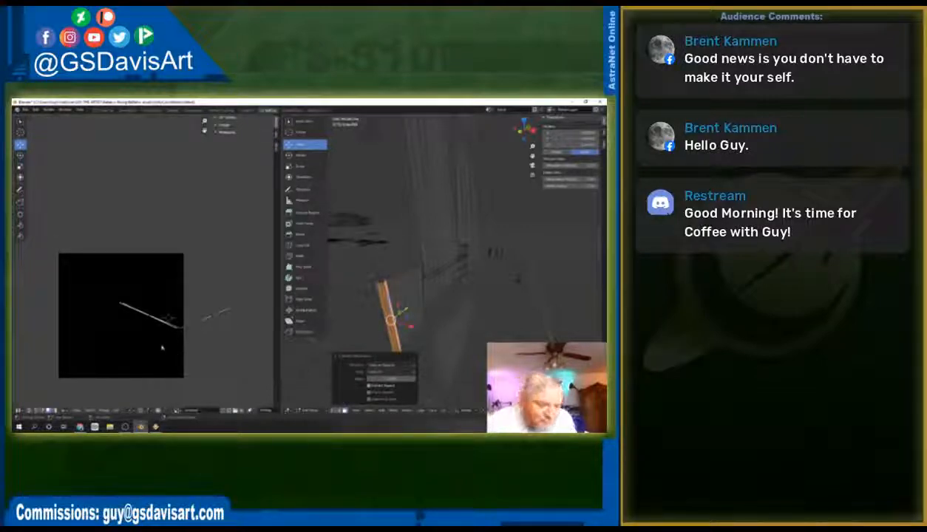
{"action": "right_click", "coordinate": [351, 319]}
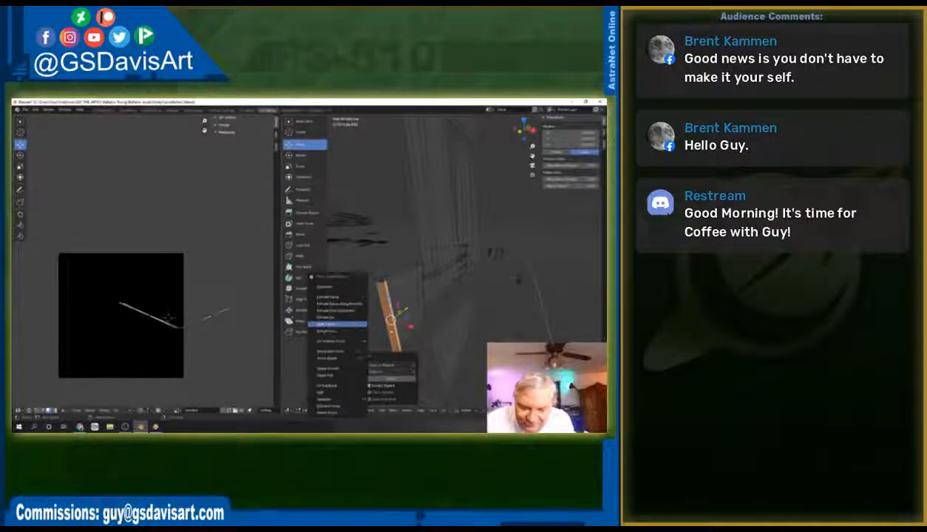
{"action": "left_click", "coordinate": [333, 324]}
Step: Unwrap the small panel's selected edge faces with a cube projection
{"action": "left_click", "coordinate": [435, 410]}
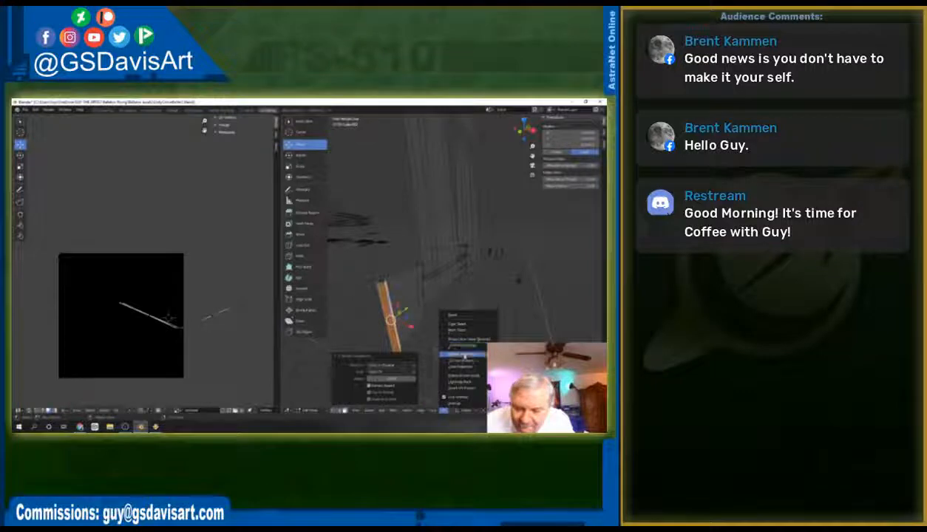
{"action": "left_click", "coordinate": [462, 362]}
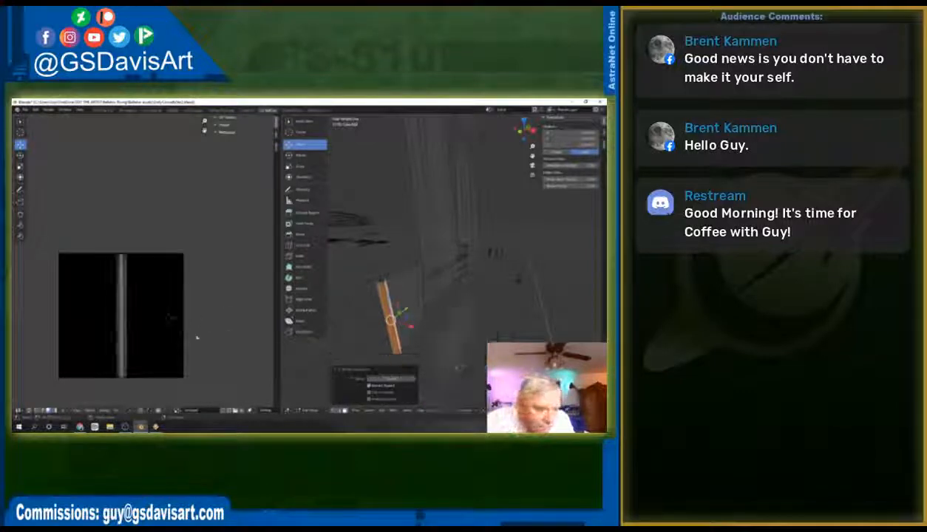
{"action": "scroll", "coordinate": [126, 316], "scroll_direction": "up", "scroll_amount": 2}
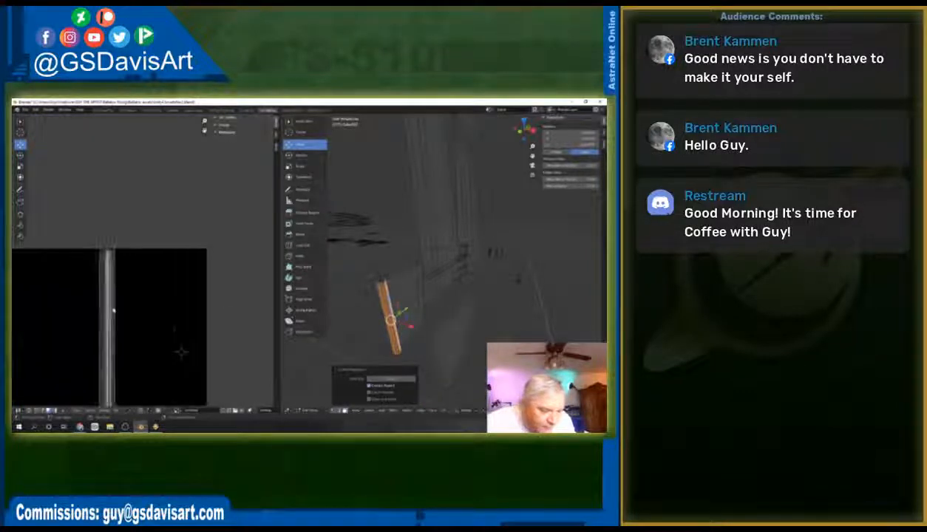
{"action": "middle_click_drag", "start_coordinate": [144, 320], "coordinate": [188, 282]}
Step: Spread the overlapping UV strips apart horizontally, moving one out to each side of the central strips
{"action": "key", "text": "a"}
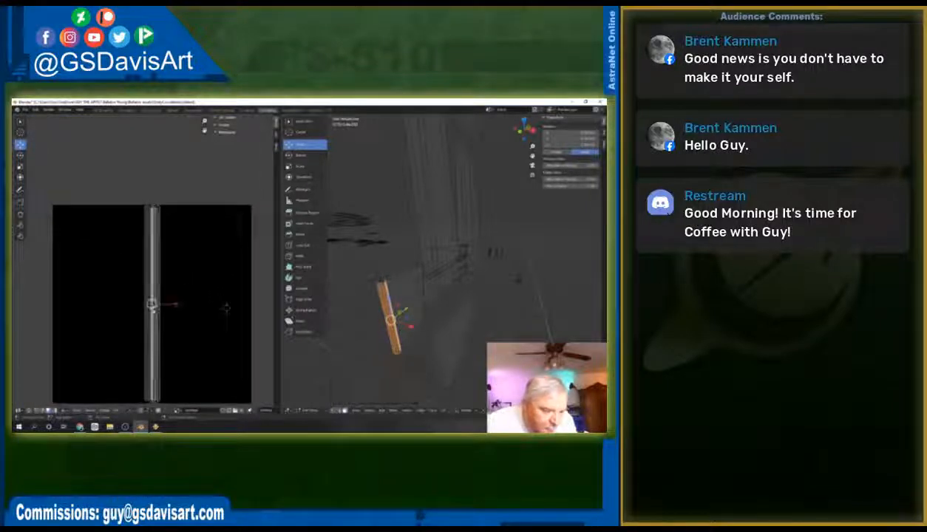
{"action": "left_click_drag", "start_coordinate": [177, 304], "coordinate": [221, 304]}
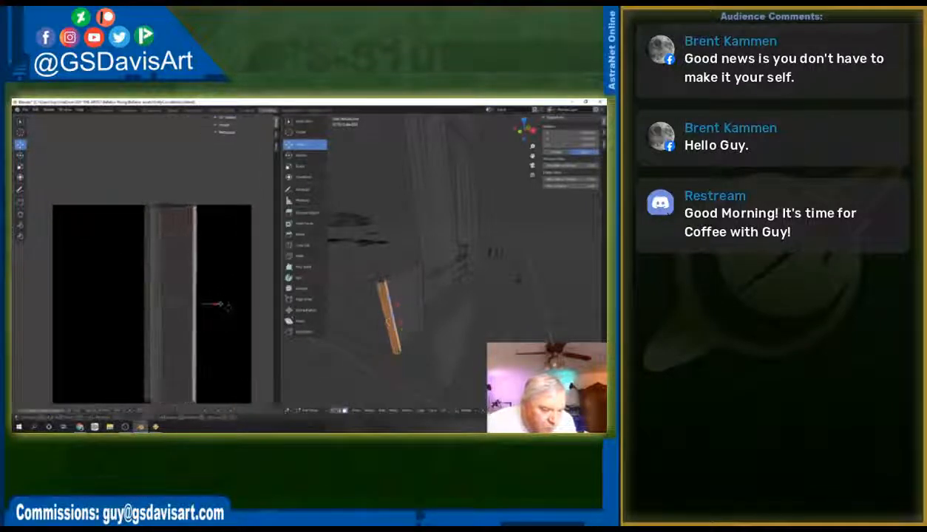
{"action": "key", "text": "ctrl+z"}
{"action": "key", "text": "ctrl+z"}
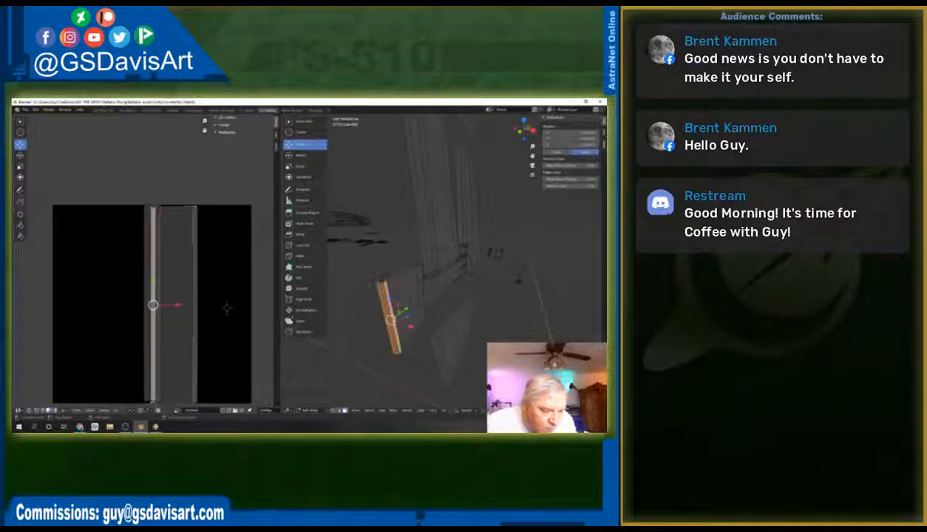
{"action": "left_click_drag", "start_coordinate": [186, 305], "coordinate": [136, 304]}
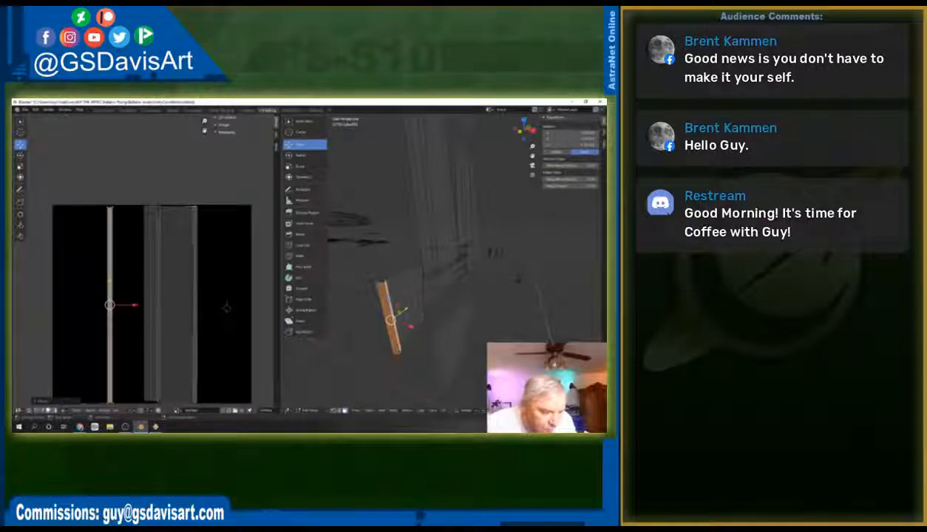
{"action": "key", "text": "ctrl+z"}
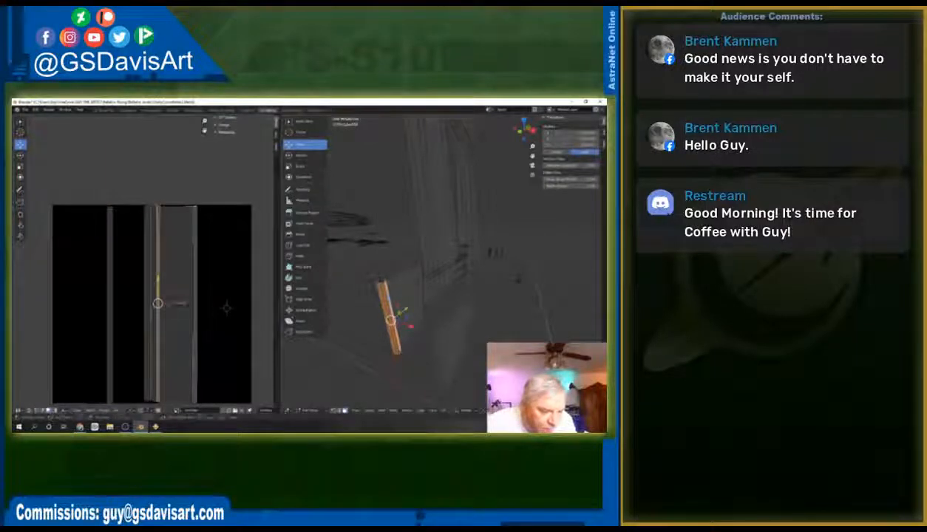
{"action": "mouse_move", "coordinate": [182, 304]}
{"action": "left_mouse_down"}
{"action": "mouse_move", "coordinate": [193, 304]}
{"action": "mouse_move", "coordinate": [176, 304]}
{"action": "left_mouse_up"}
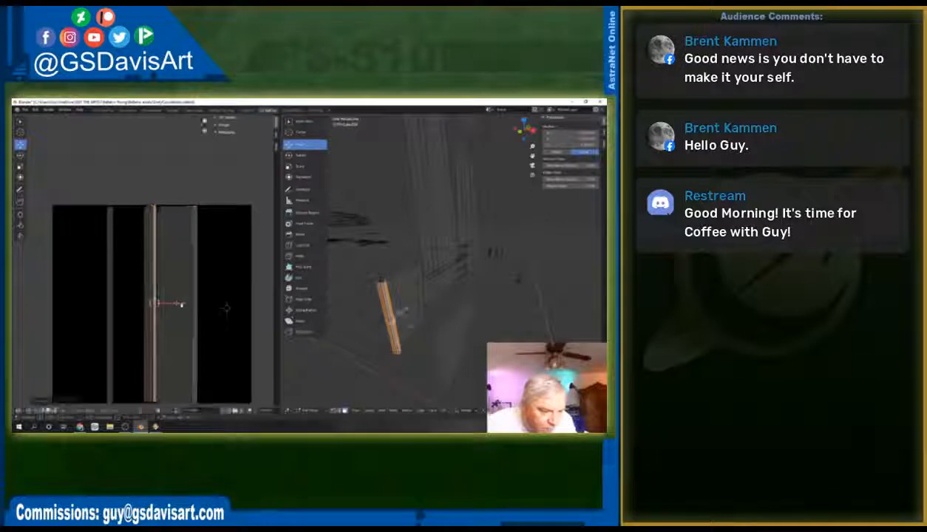
Step: Select the wide UV face beside the central strips and scale it along X into a narrow strip
{"action": "left_click", "coordinate": [179, 314]}
{"action": "left_click", "coordinate": [174, 304]}
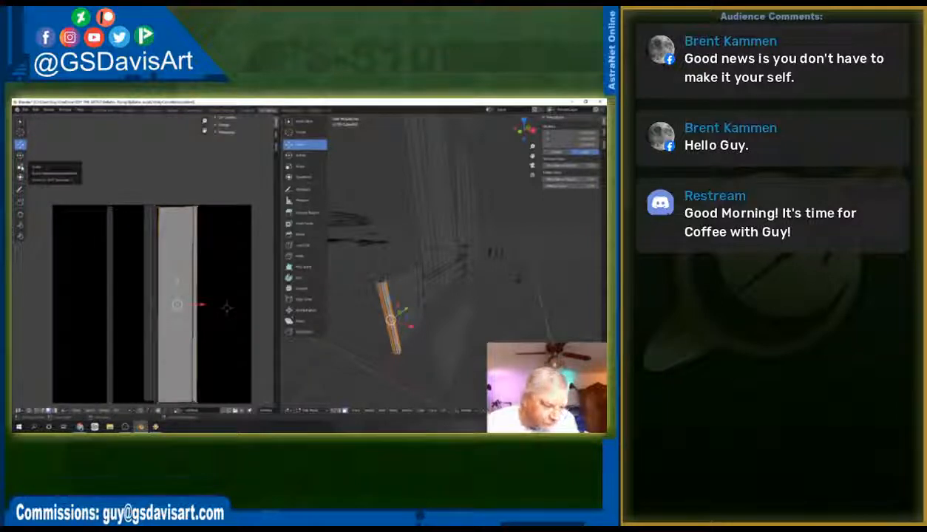
{"action": "left_click", "coordinate": [20, 167]}
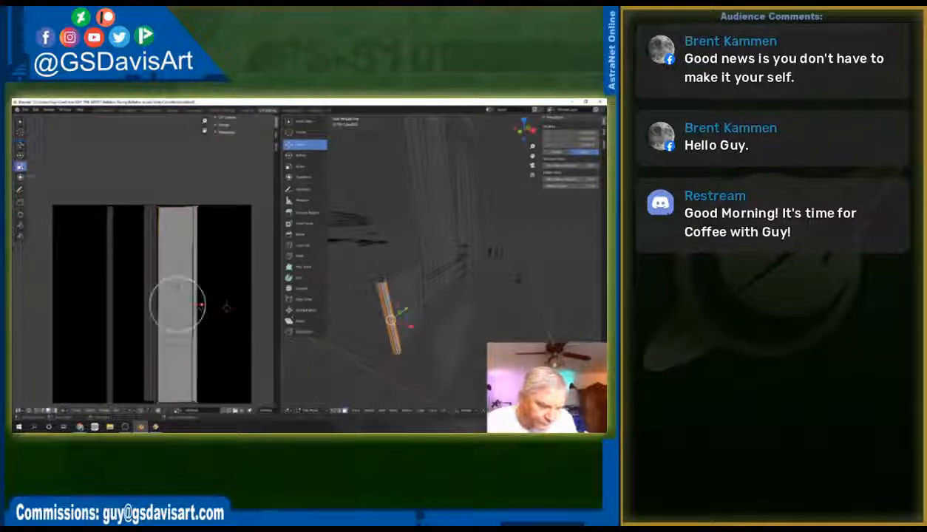
{"action": "key", "text": "s"}
{"action": "key", "text": "x"}
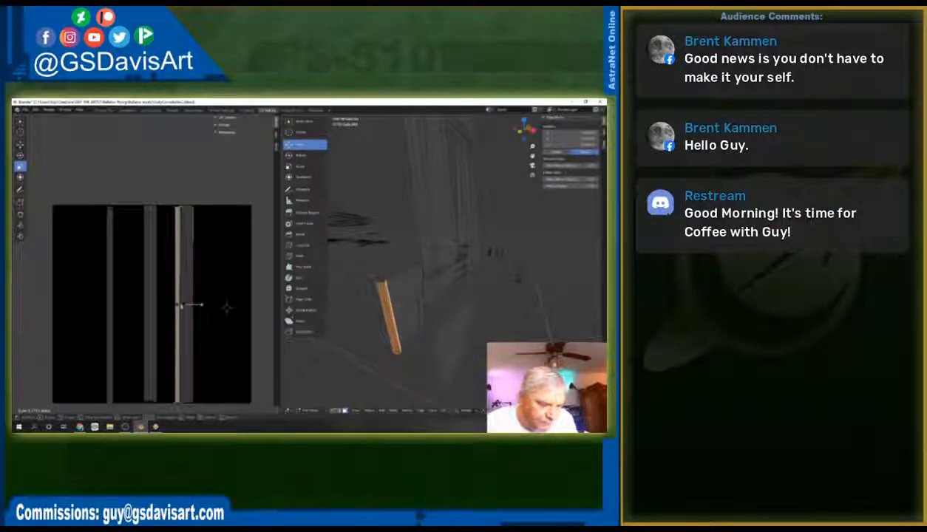
{"action": "left_click", "coordinate": [226, 308]}
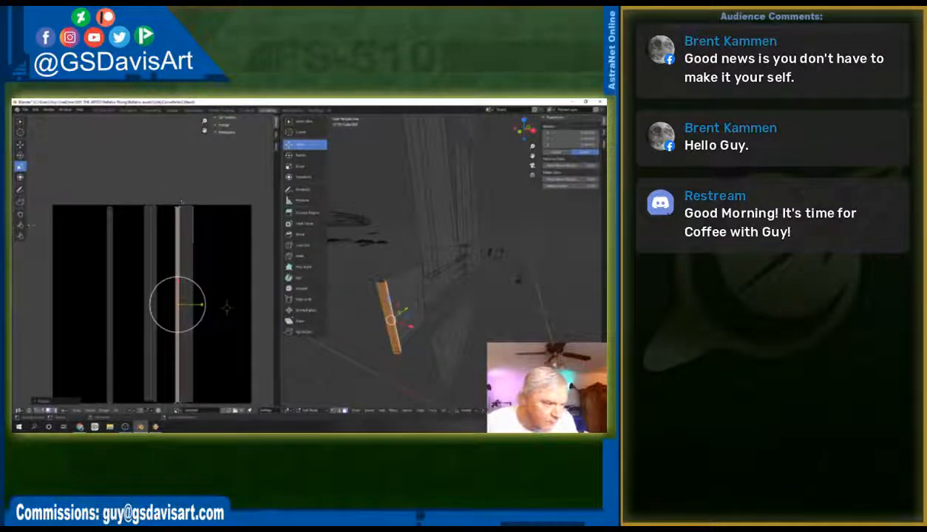
Step: Select the outer edge vertices of the strip beside the narrowed UV face and move them inward to narrow it too
{"action": "left_click", "coordinate": [42, 411]}
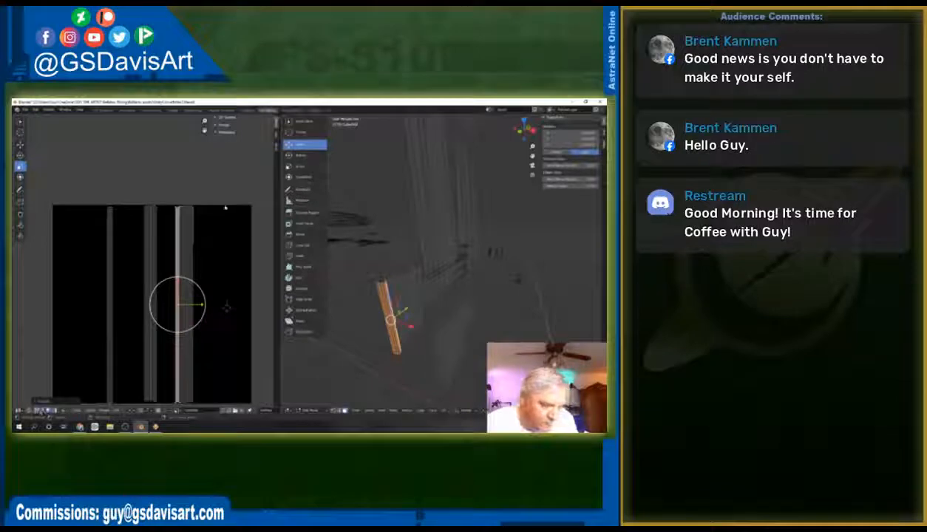
{"action": "left_click_drag", "start_coordinate": [214, 191], "coordinate": [190, 418]}
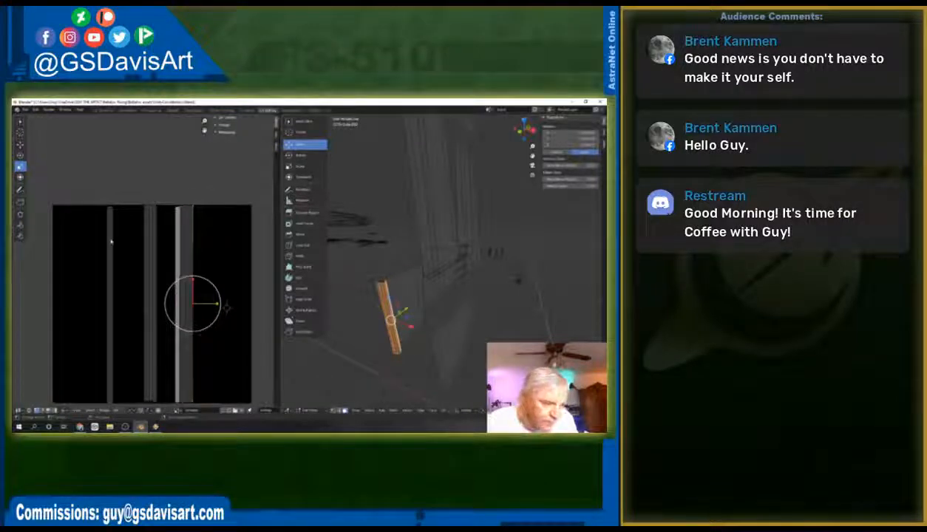
{"action": "left_click", "coordinate": [21, 145]}
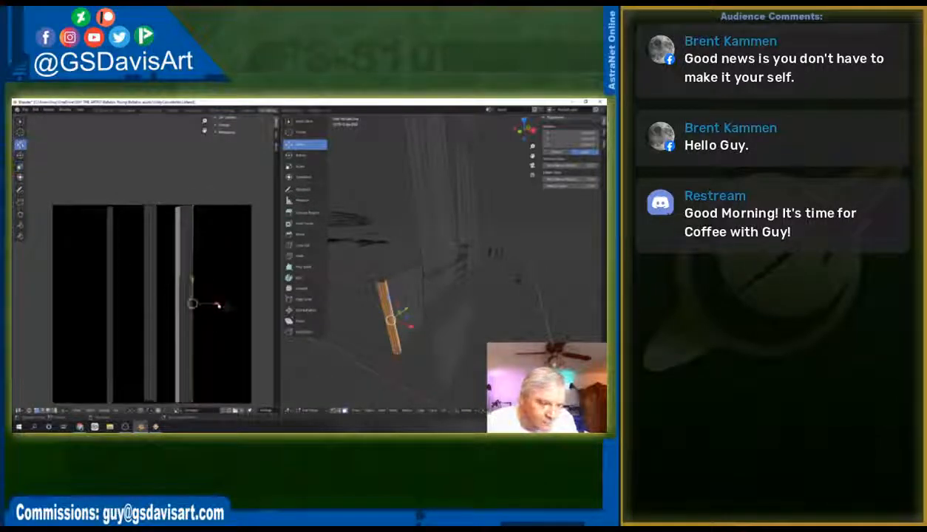
{"action": "left_click_drag", "start_coordinate": [218, 305], "coordinate": [174, 248]}
Step: Move the narrowed strips and the outlying strip on the other side horizontally in against the central UV strips
{"action": "left_click_drag", "start_coordinate": [165, 190], "coordinate": [205, 409]}
{"action": "left_click_drag", "start_coordinate": [205, 305], "coordinate": [185, 303]}
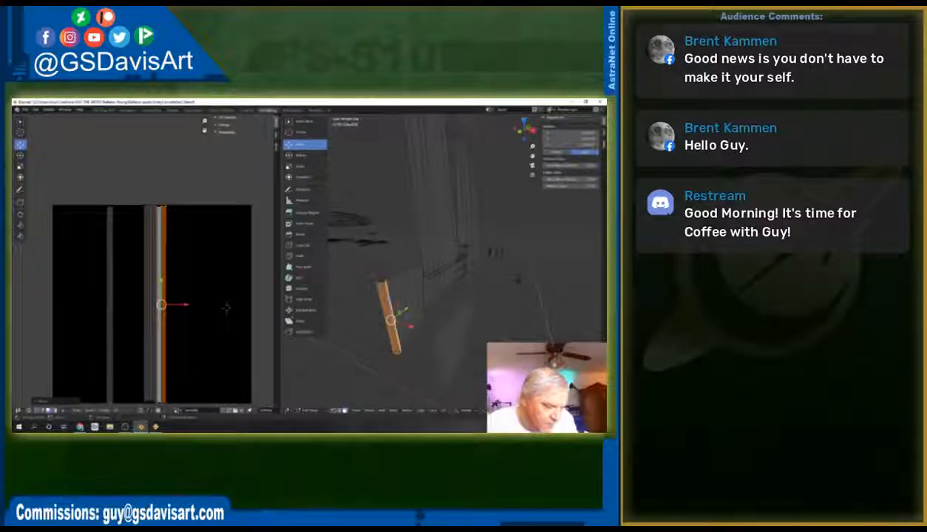
{"action": "left_click", "coordinate": [109, 309]}
{"action": "left_click_drag", "start_coordinate": [134, 304], "coordinate": [167, 304]}
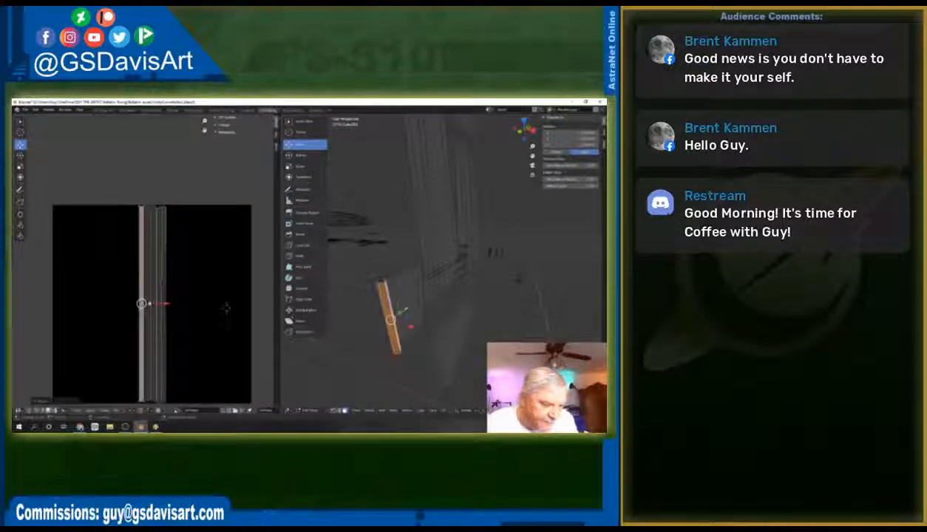
{"action": "mouse_move", "coordinate": [149, 306]}
{"action": "left_mouse_down"}
{"action": "mouse_move", "coordinate": [147, 279]}
{"action": "mouse_move", "coordinate": [151, 307]}
{"action": "left_mouse_up"}
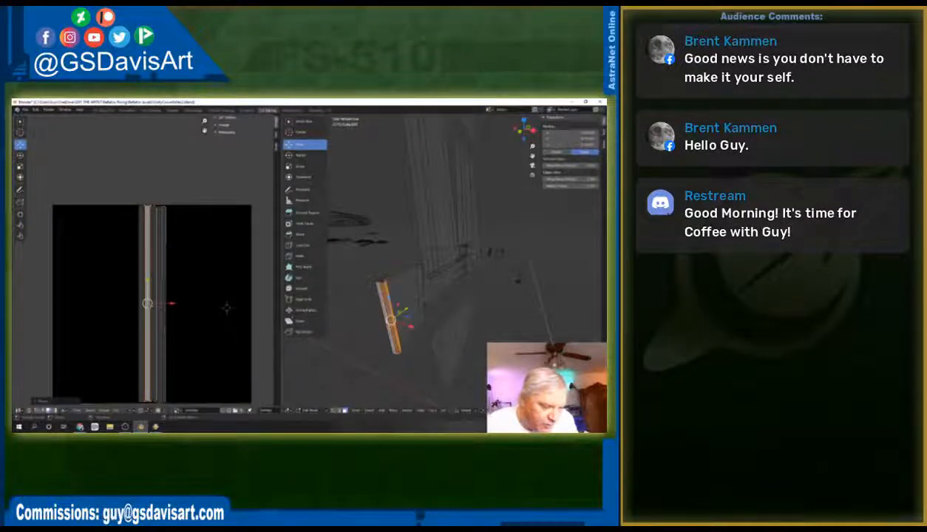
Step: Select all the UV strips of the panel, scale them down to a small cluster and move it just outside the UV square
{"action": "left_click_drag", "start_coordinate": [107, 197], "coordinate": [193, 403]}
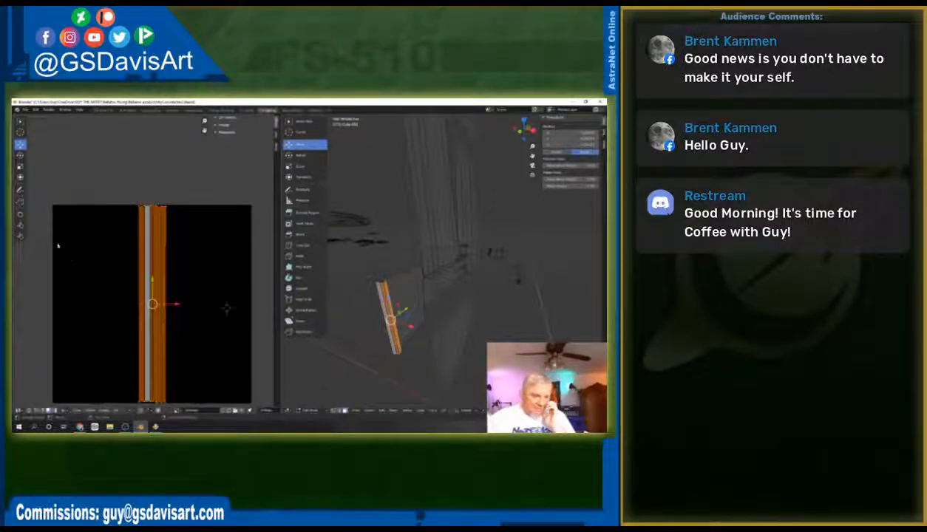
{"action": "scroll", "coordinate": [69, 248], "scroll_direction": "down", "scroll_amount": 3}
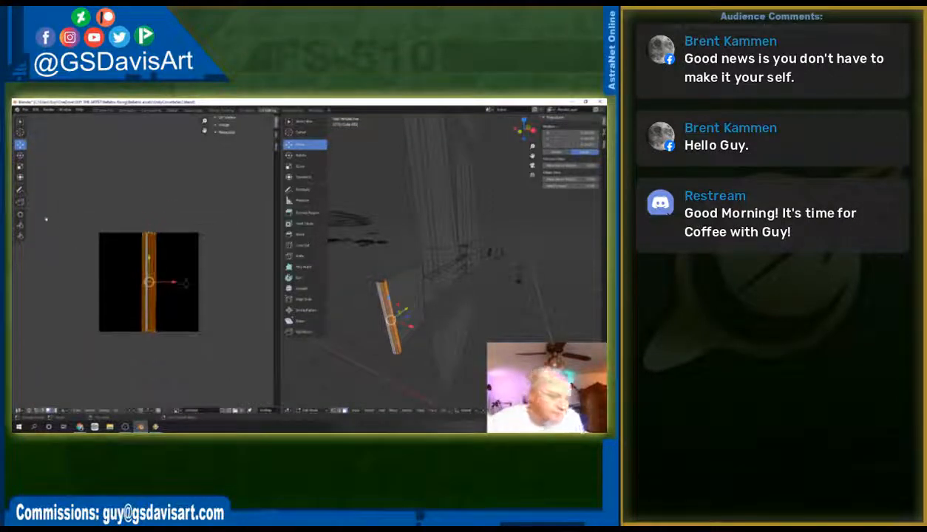
{"action": "left_click", "coordinate": [19, 166]}
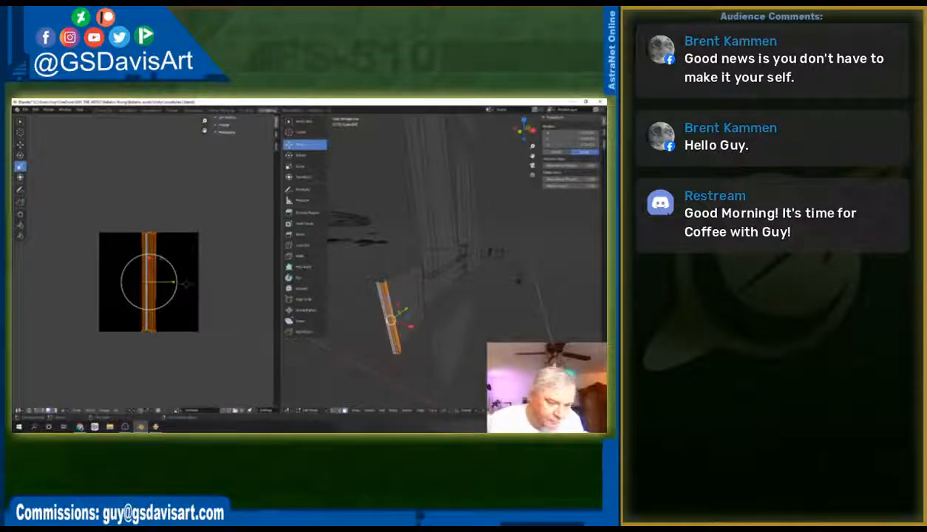
{"action": "key", "text": "s"}
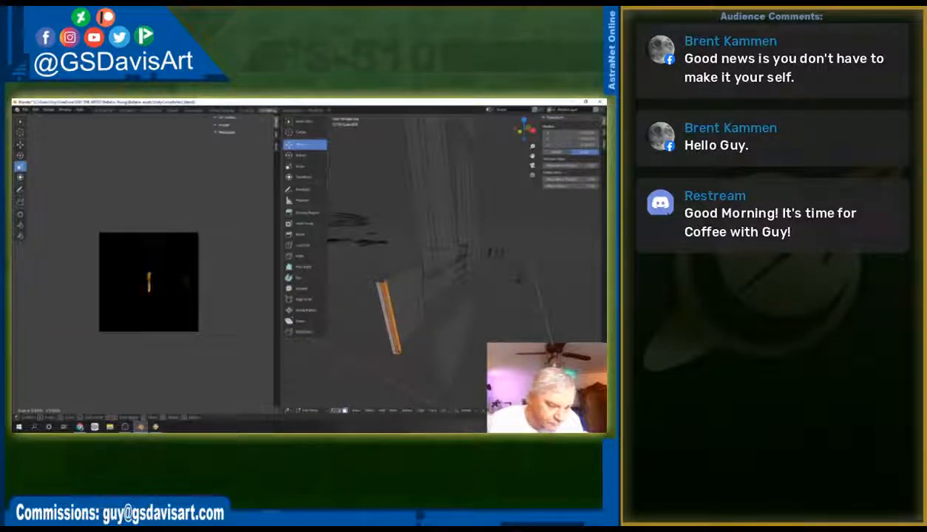
{"action": "left_click", "coordinate": [185, 284]}
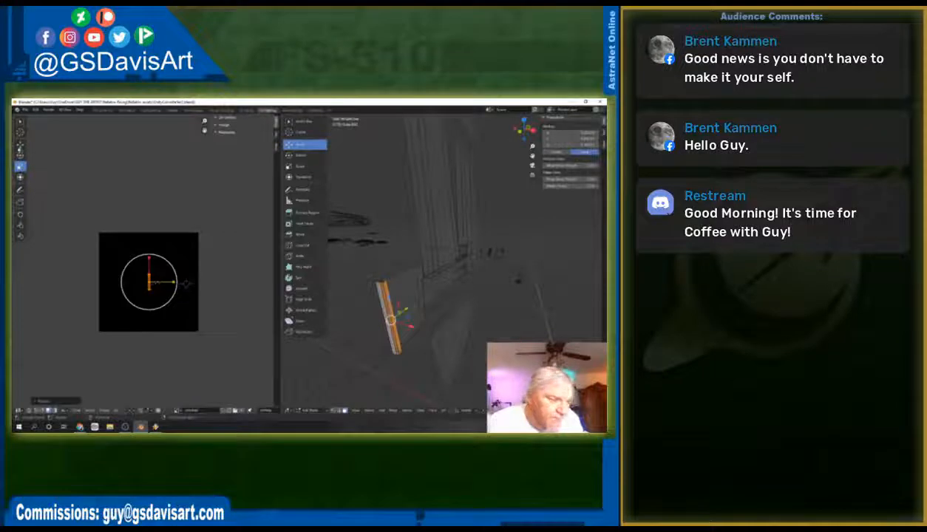
{"action": "left_click", "coordinate": [21, 146]}
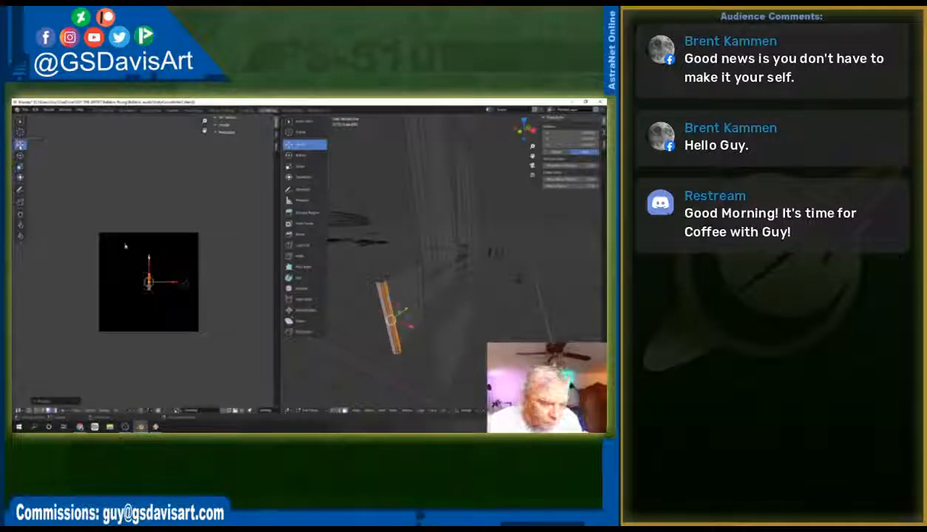
{"action": "left_click_drag", "start_coordinate": [149, 282], "coordinate": [202, 293]}
Step: Select all the fin-shaped panels in the 3D view together to bring up their combined UVs
{"action": "scroll", "coordinate": [399, 204], "scroll_direction": "down", "scroll_amount": 9}
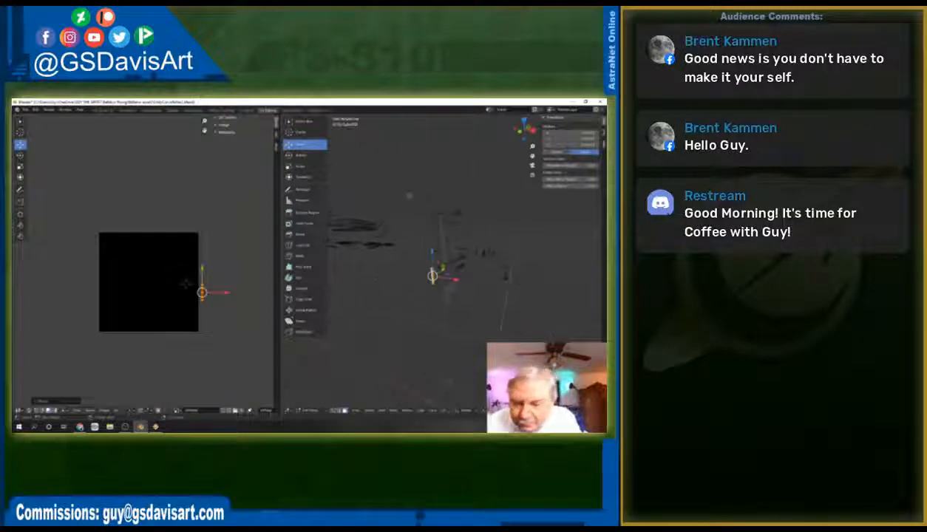
{"action": "middle_click_drag", "start_coordinate": [409, 203], "coordinate": [373, 224]}
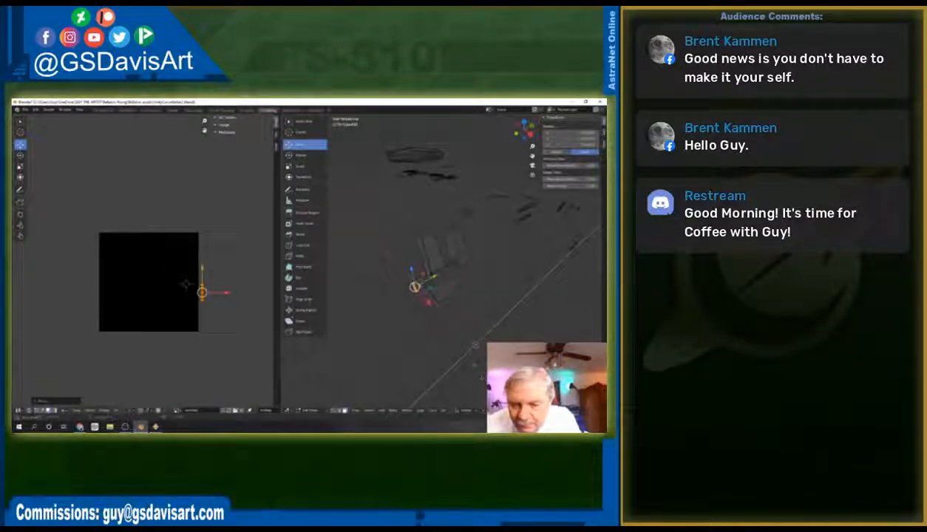
{"action": "left_click_drag", "start_coordinate": [382, 182], "coordinate": [475, 321]}
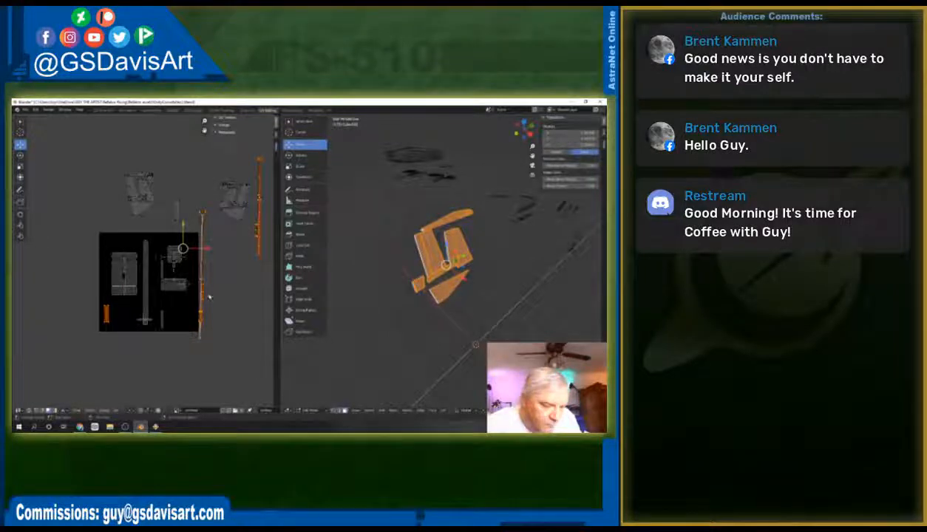
Step: Separate the small scaled strips sideways from the tall UV strip, and shift the overlapping long strip back into the tall column
{"action": "scroll", "coordinate": [209, 296], "scroll_direction": "up", "scroll_amount": 3}
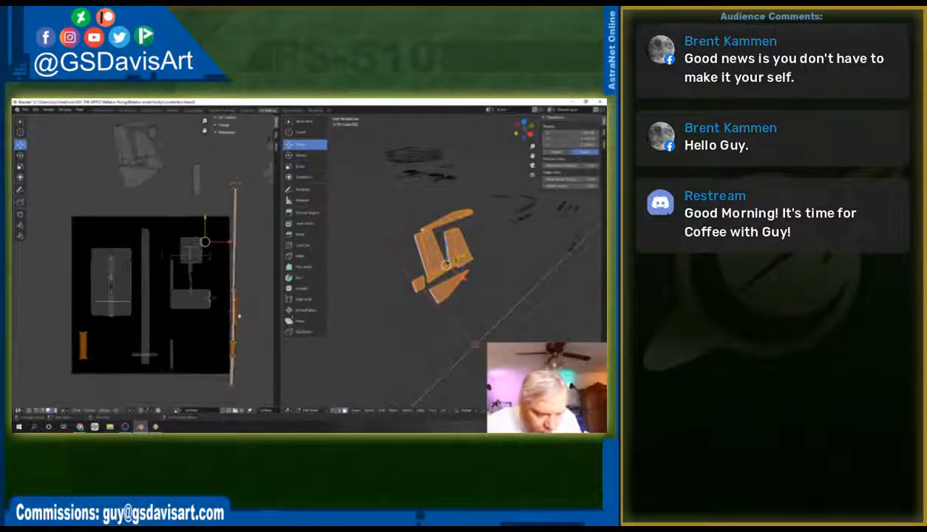
{"action": "left_click", "coordinate": [235, 316]}
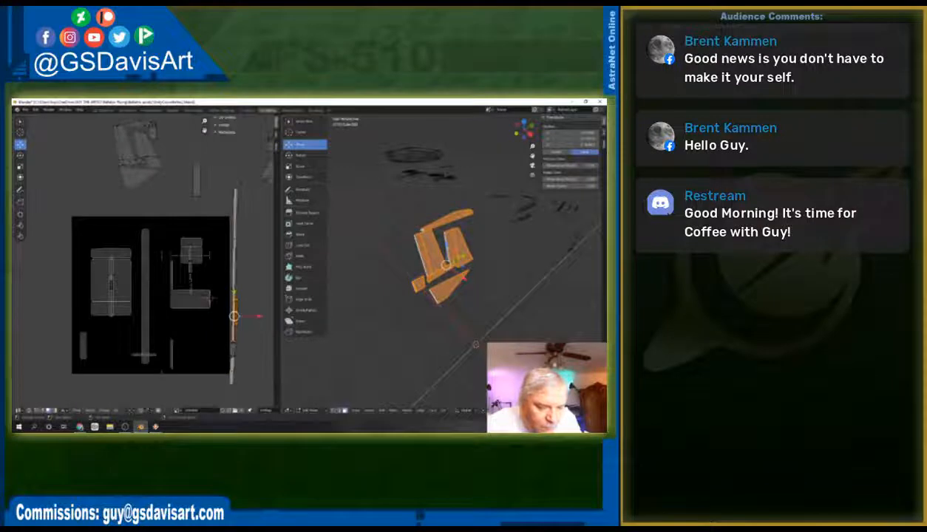
{"action": "left_click_drag", "start_coordinate": [238, 315], "coordinate": [246, 317]}
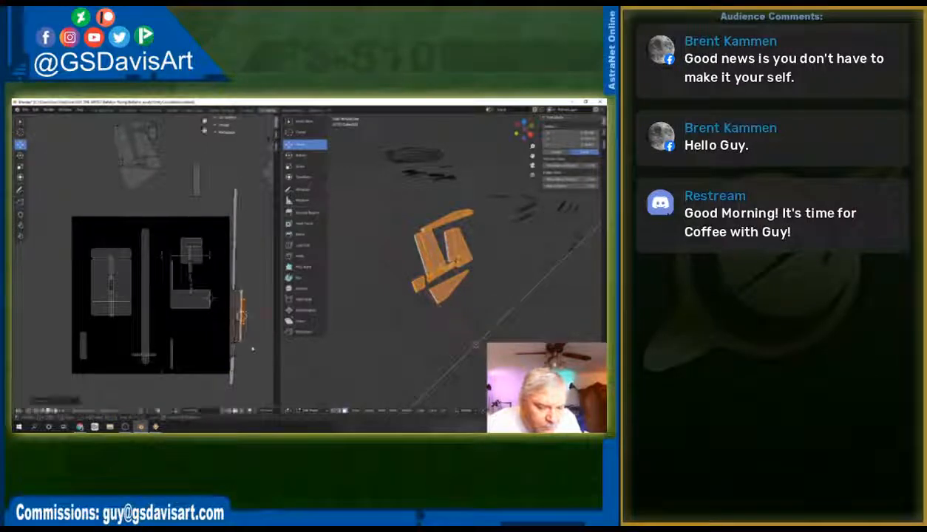
{"action": "left_click", "coordinate": [252, 348]}
{"action": "left_click", "coordinate": [239, 311]}
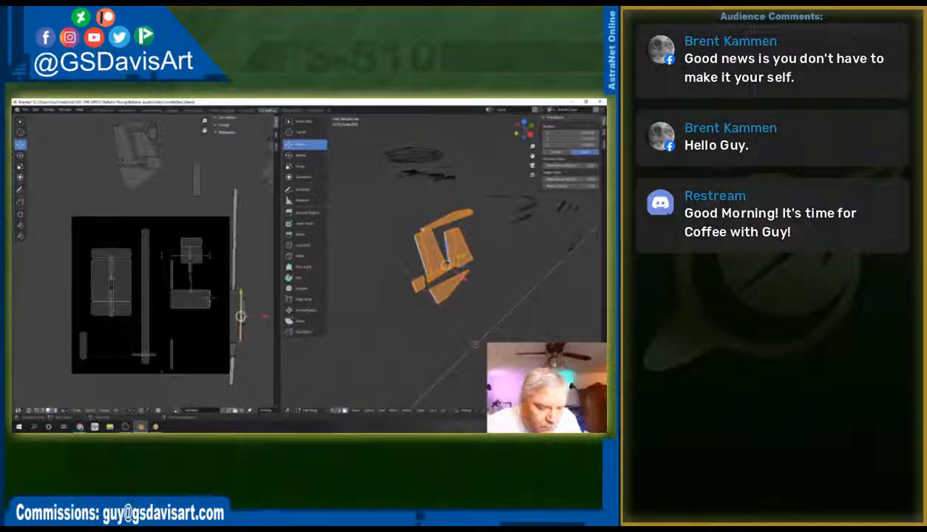
{"action": "left_click_drag", "start_coordinate": [239, 316], "coordinate": [234, 316]}
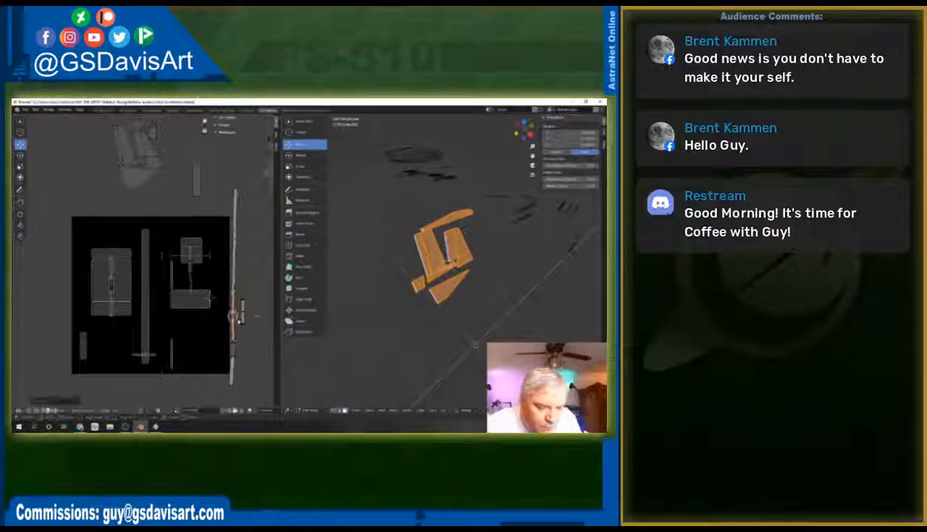
{"action": "left_click", "coordinate": [254, 346]}
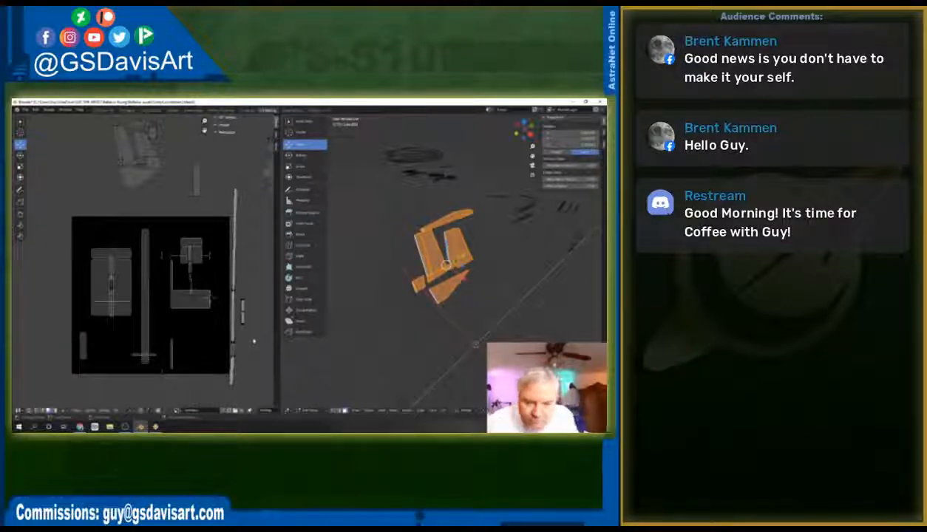
Step: Move the small UV strip cluster down and in against the lower part of the tall strip
{"action": "scroll", "coordinate": [253, 343], "scroll_direction": "down", "scroll_amount": 3}
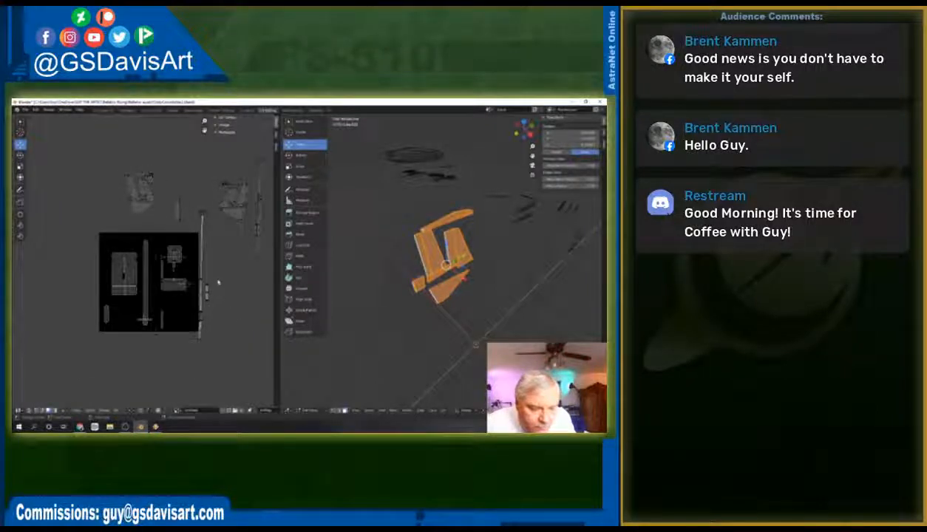
{"action": "left_click", "coordinate": [207, 291]}
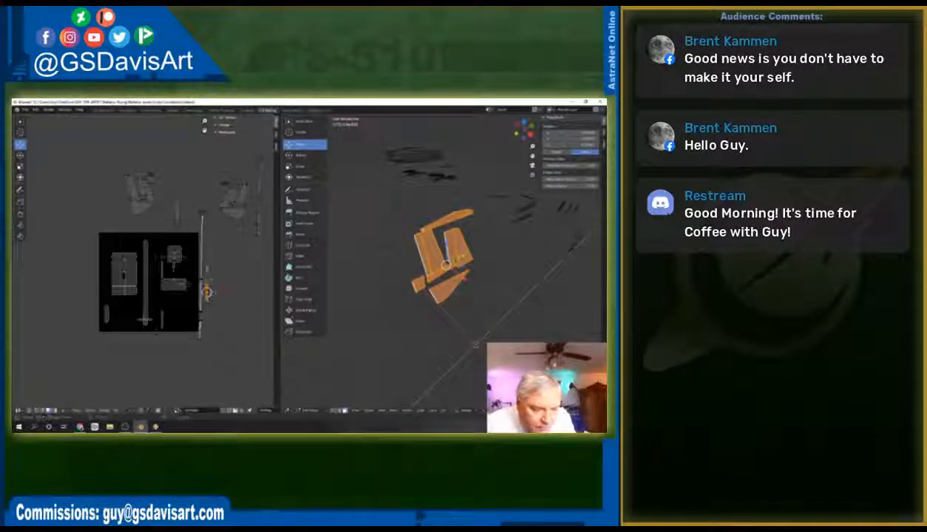
{"action": "left_click_drag", "start_coordinate": [207, 291], "coordinate": [208, 302]}
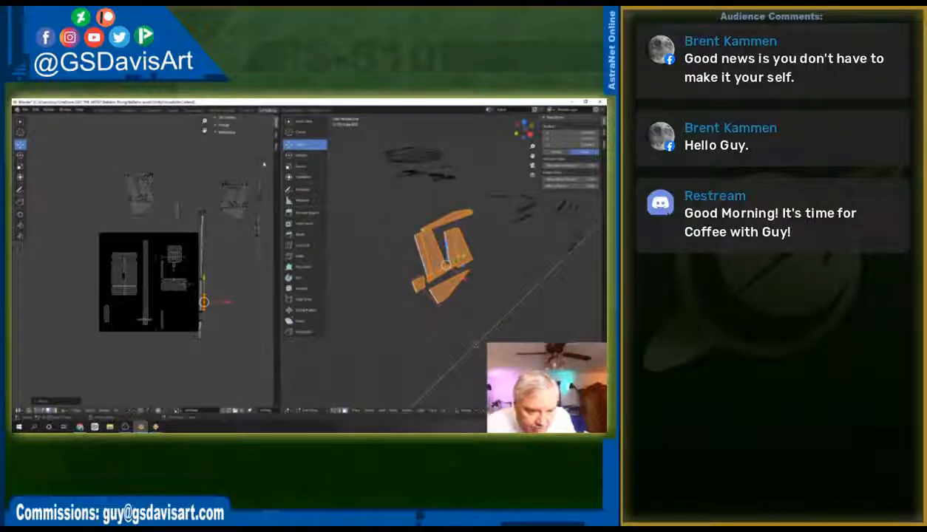
Step: Select all the edge strips beside the UV square and move them up to the free area beside the fin outlines
{"action": "left_click_drag", "start_coordinate": [209, 203], "coordinate": [195, 340]}
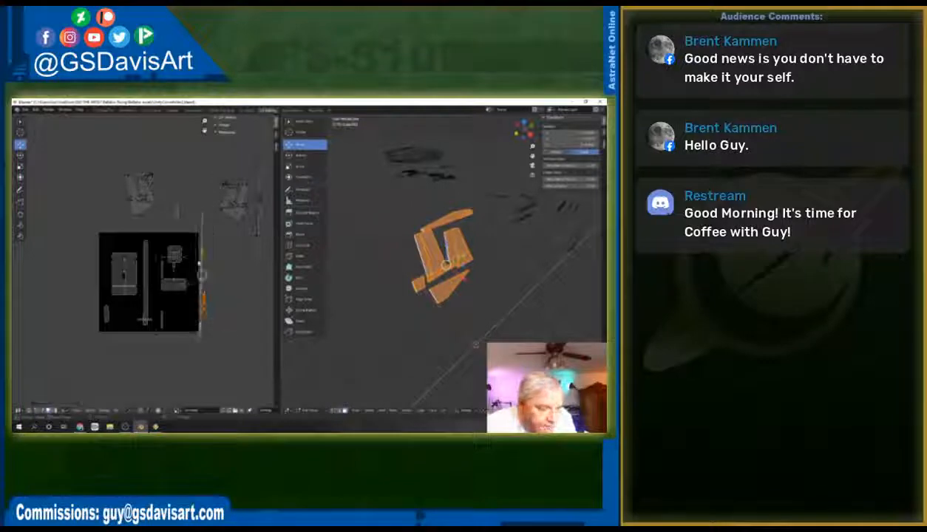
{"action": "key", "text": "g"}
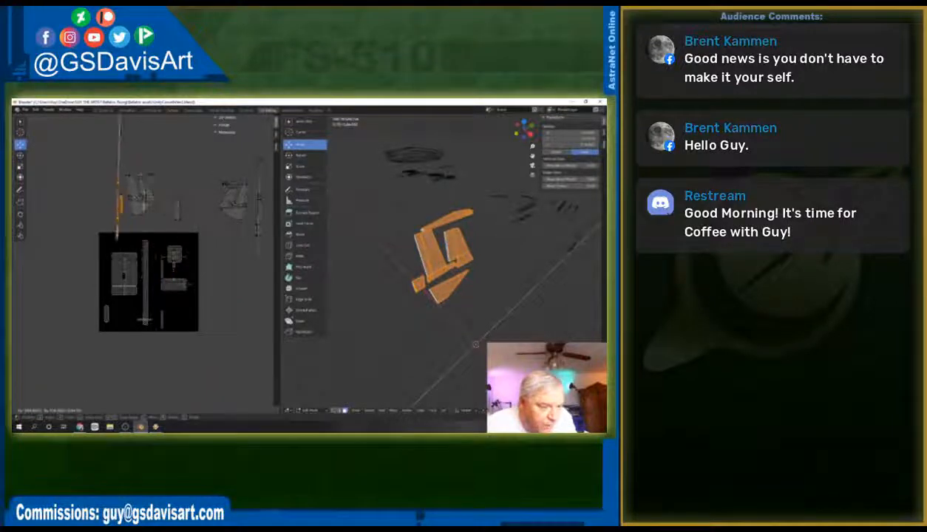
{"action": "left_click", "coordinate": [81, 255]}
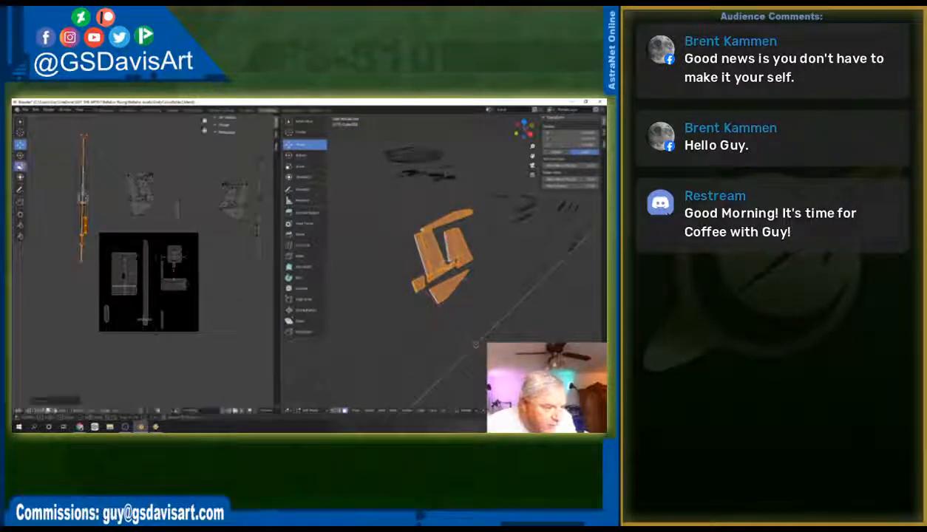
Step: Scale the group of edge strips down to about the height of the fin outlines and place it alongside them
{"action": "left_click", "coordinate": [20, 166]}
{"action": "left_click_drag", "start_coordinate": [105, 184], "coordinate": [127, 193]}
{"action": "left_click", "coordinate": [20, 146]}
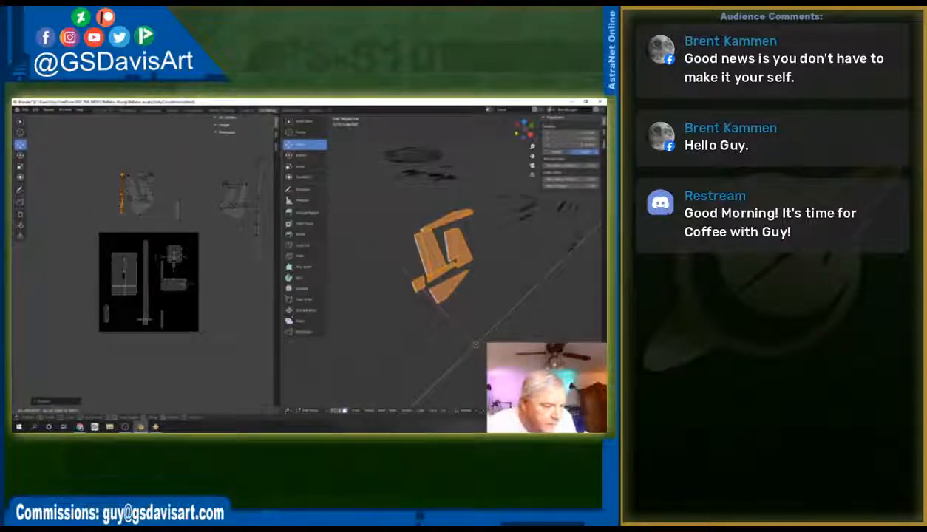
{"action": "left_click", "coordinate": [20, 166]}
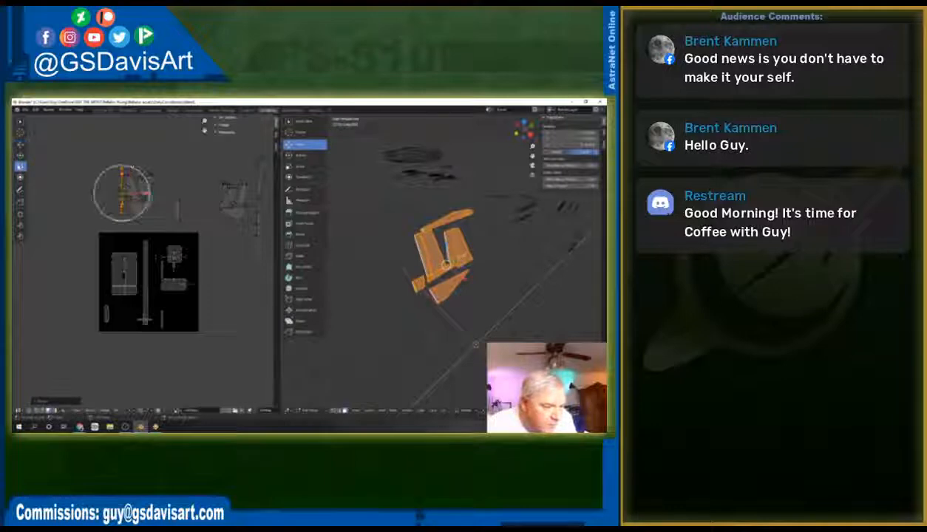
{"action": "left_click_drag", "start_coordinate": [133, 167], "coordinate": [135, 161]}
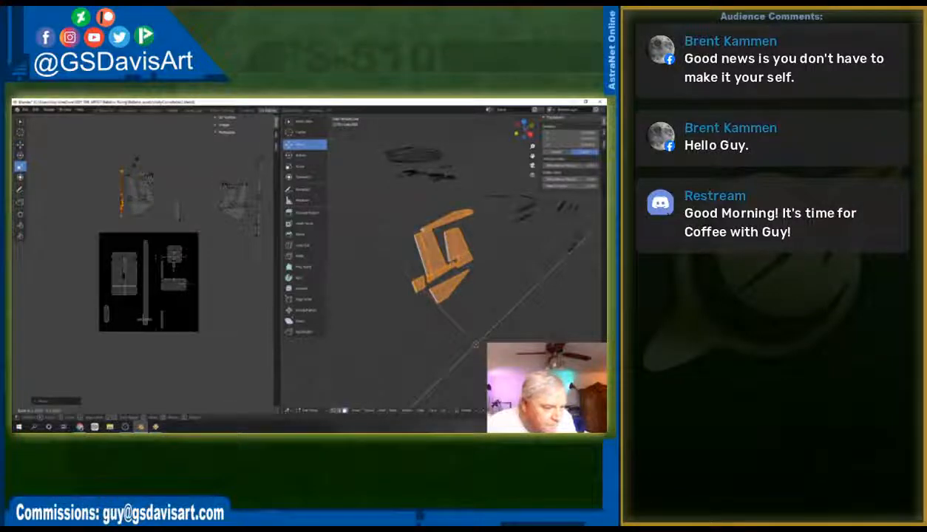
{"action": "left_click", "coordinate": [20, 144]}
{"action": "left_click_drag", "start_coordinate": [123, 194], "coordinate": [147, 194]}
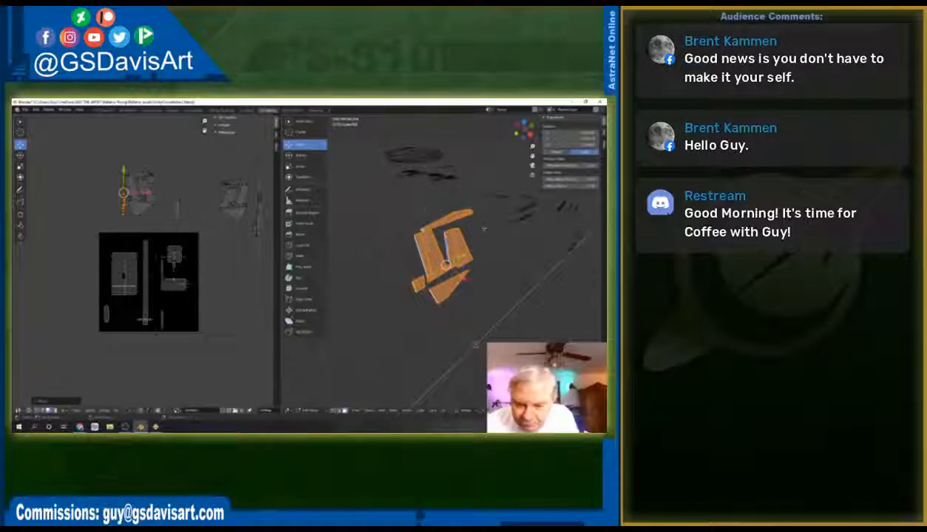
Step: Select the long edge face of the lower fin and add the edge face of the small adjoining piece
{"action": "middle_click_drag", "start_coordinate": [475, 345], "coordinate": [502, 352]}
{"action": "scroll", "coordinate": [501, 352], "scroll_direction": "up", "scroll_amount": 2}
{"action": "scroll", "coordinate": [452, 299], "scroll_direction": "up", "scroll_amount": 3}
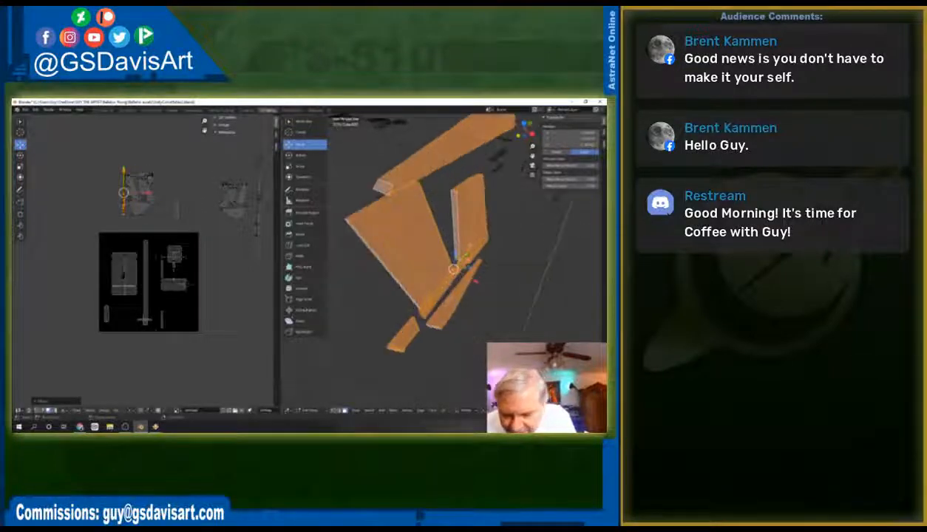
{"action": "left_click", "coordinate": [448, 304]}
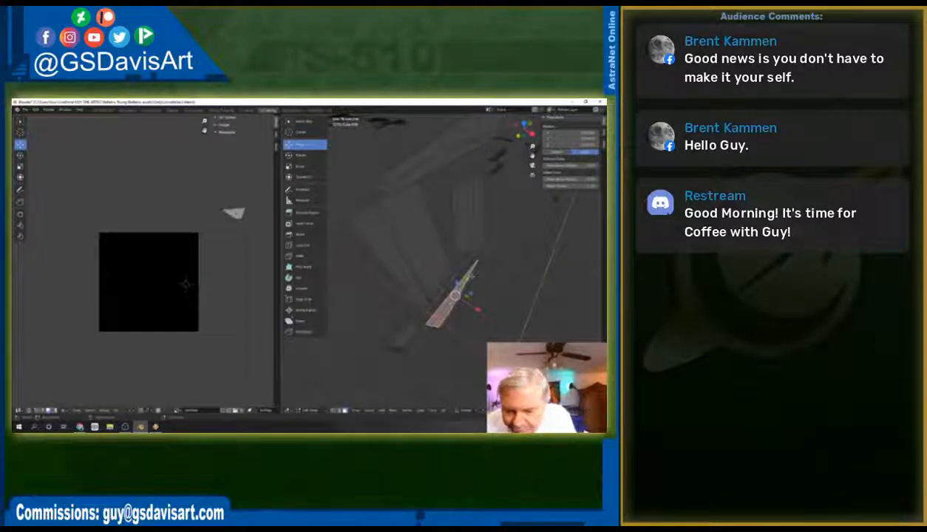
{"action": "left_click", "coordinate": [450, 296]}
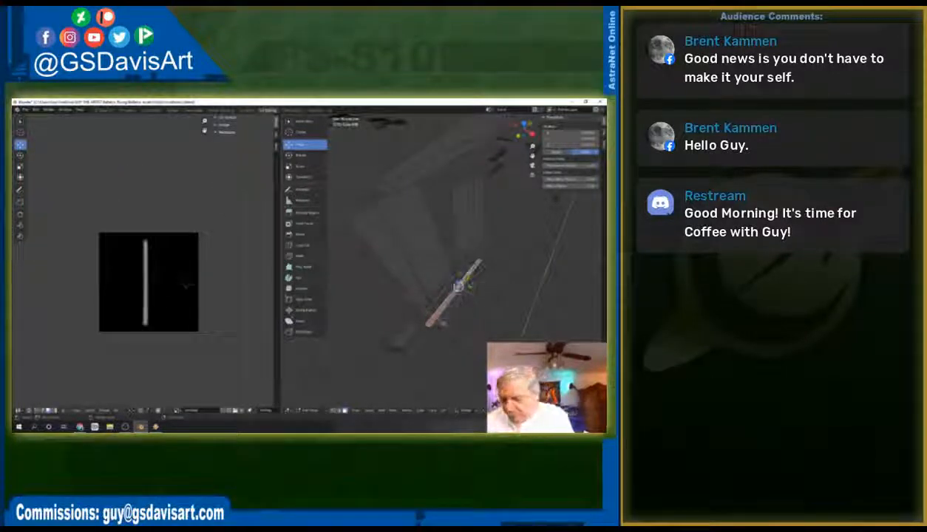
{"action": "left_click", "coordinate": [400, 338], "text": "shift"}
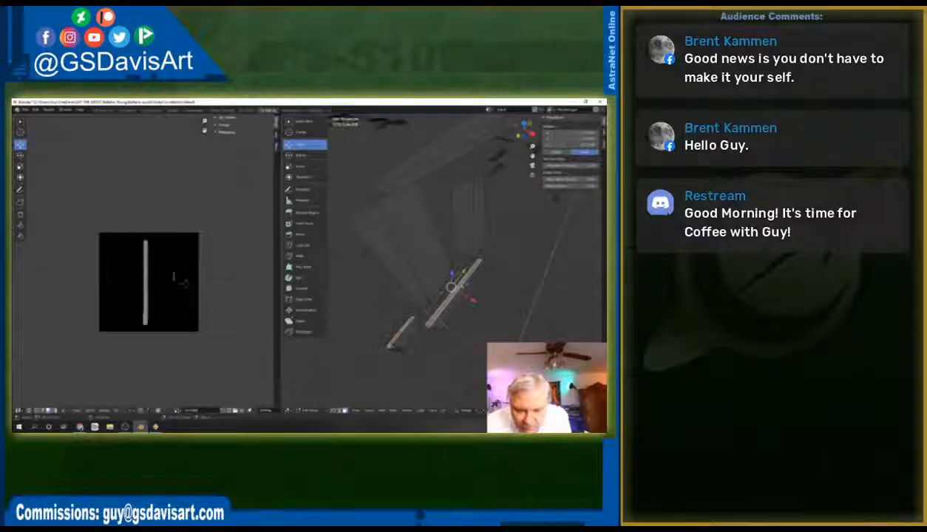
Step: Add the top edge faces of the large, long upper and middle panels to the selection, undoing a wrong pick
{"action": "left_click", "coordinate": [361, 212], "text": "shift"}
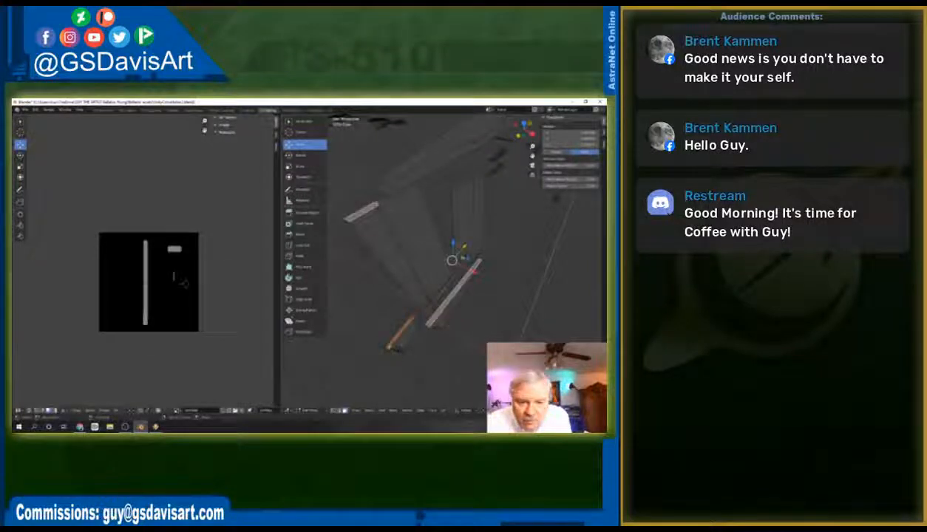
{"action": "left_click", "coordinate": [382, 187], "text": "shift"}
{"action": "key", "text": "ctrl+z"}
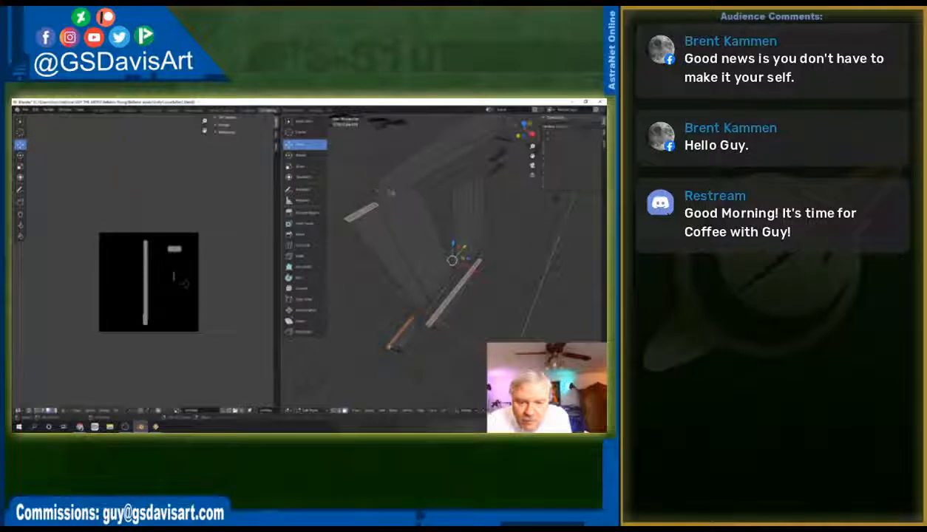
{"action": "left_click", "coordinate": [399, 196], "text": "shift"}
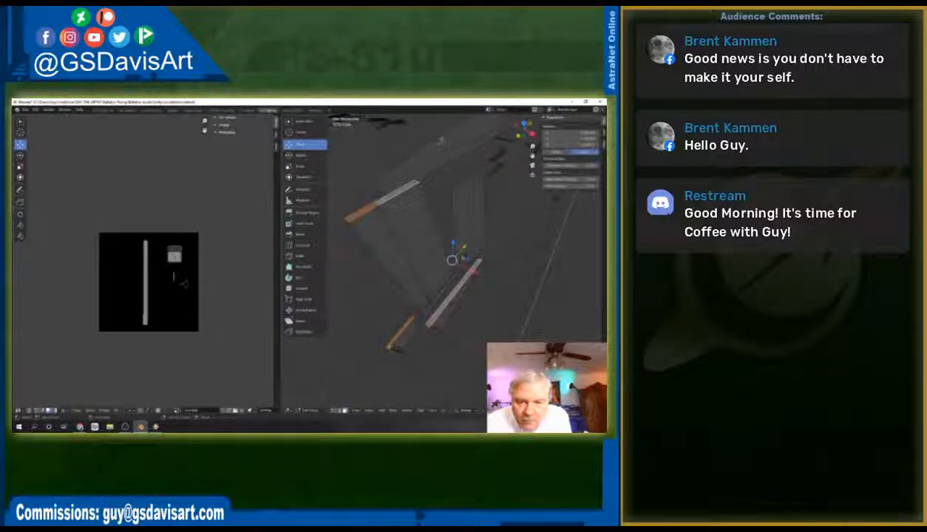
{"action": "left_click", "coordinate": [425, 150], "text": "shift"}
{"action": "left_click", "coordinate": [462, 183], "text": "shift"}
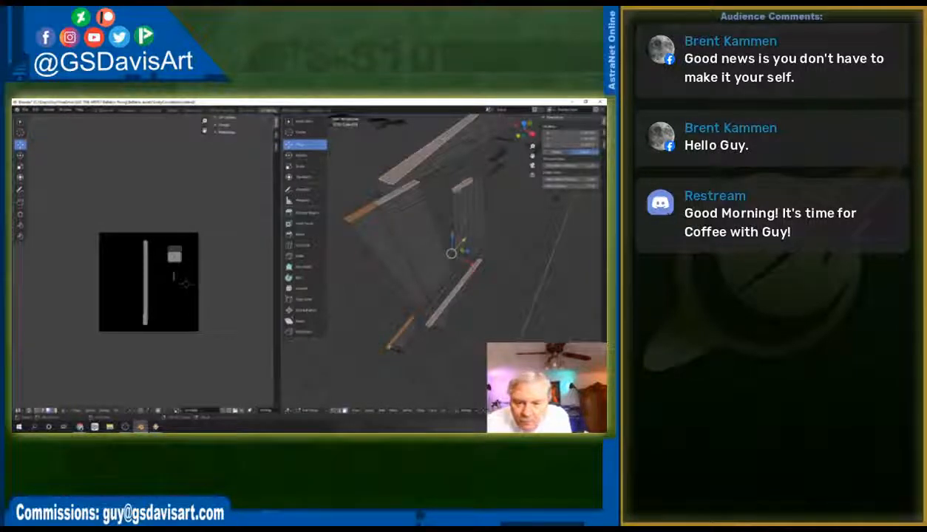
{"action": "left_click", "coordinate": [473, 178], "text": "shift"}
Step: Add the lower edge face of the middle panel to the selection of narrow edge faces
{"action": "mouse_move", "coordinate": [478, 190]}
{"action": "middle_mouse_down"}
{"action": "mouse_move", "coordinate": [474, 201]}
{"action": "mouse_move", "coordinate": [468, 177]}
{"action": "middle_mouse_up"}
{"action": "left_click", "coordinate": [458, 260], "text": "shift"}
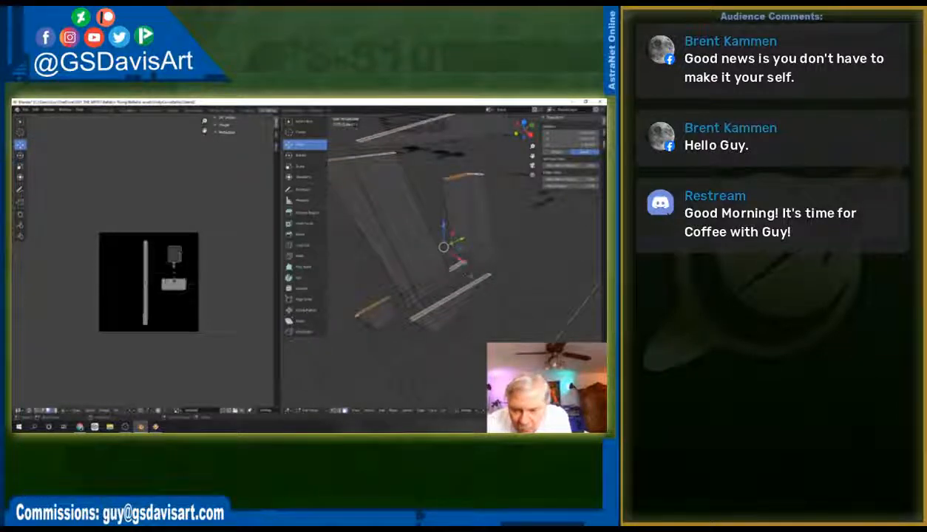
{"action": "middle_click_drag", "start_coordinate": [458, 261], "coordinate": [464, 240]}
{"action": "key", "text": "l"}
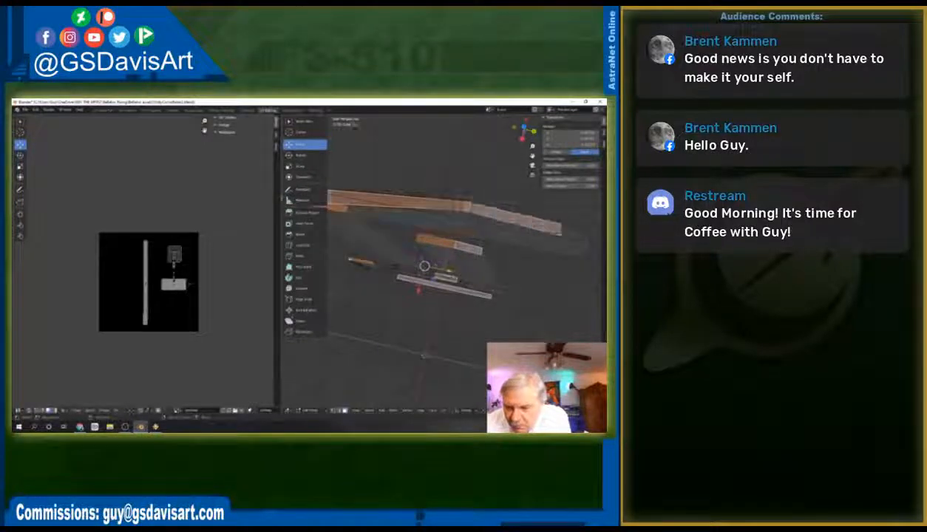
Step: Add the linked end edge faces of the large panel to the selection and project all selected faces from the top view, scaled to bounds
{"action": "key", "text": "l"}
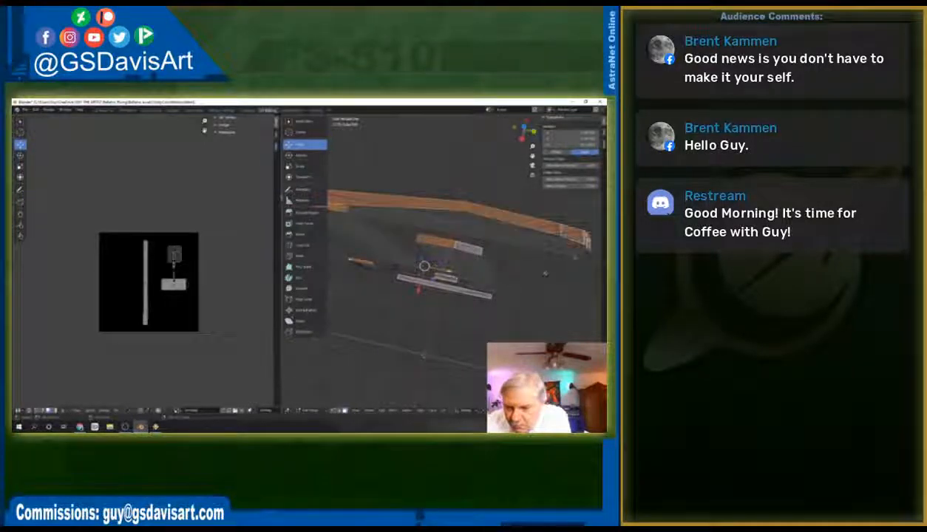
{"action": "scroll", "coordinate": [497, 266], "scroll_direction": "down", "scroll_amount": 2}
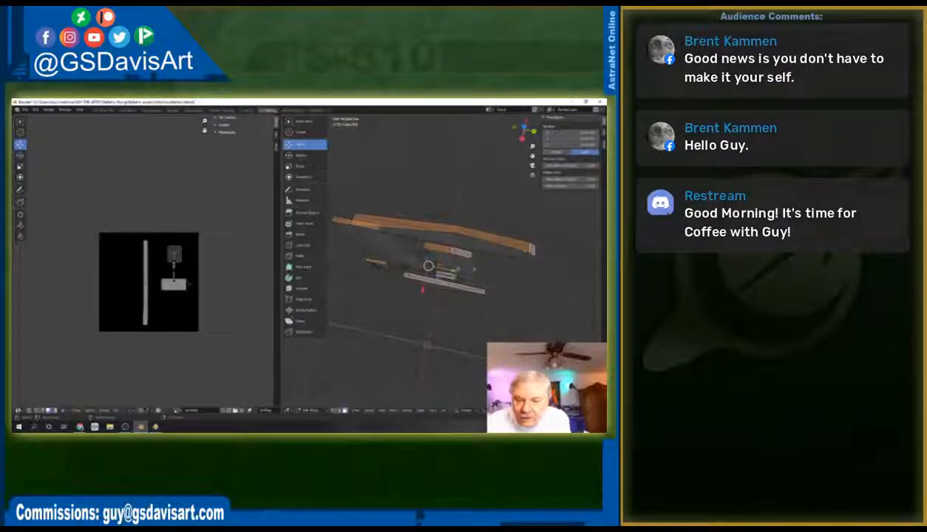
{"action": "middle_click_drag", "start_coordinate": [492, 268], "coordinate": [502, 157]}
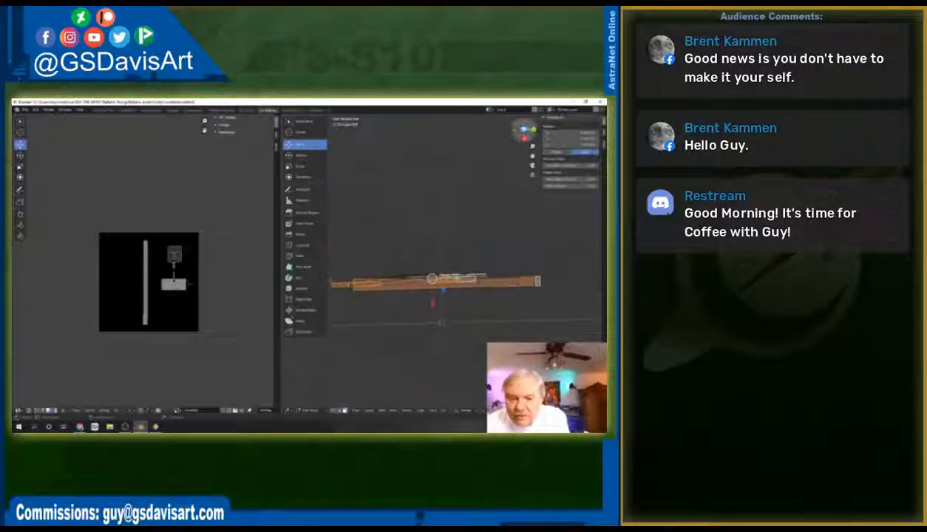
{"action": "left_click", "coordinate": [513, 127]}
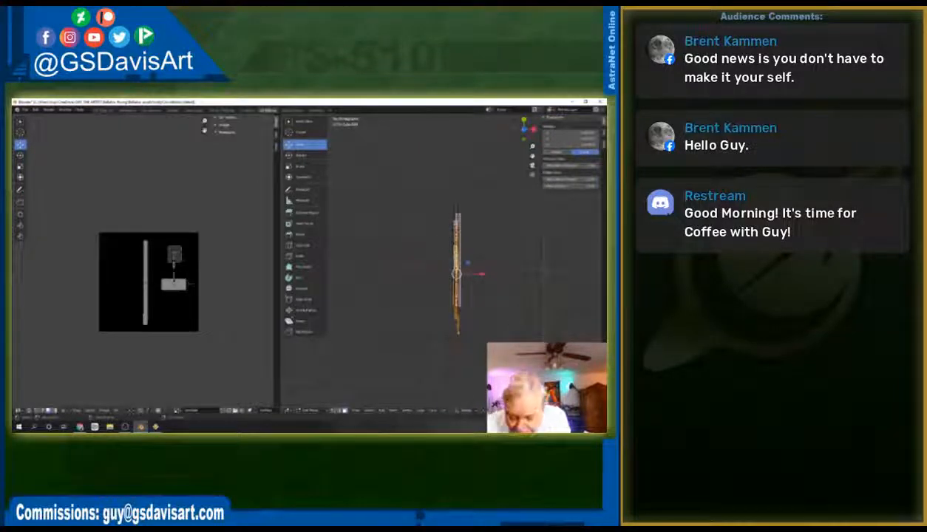
{"action": "left_click", "coordinate": [442, 411]}
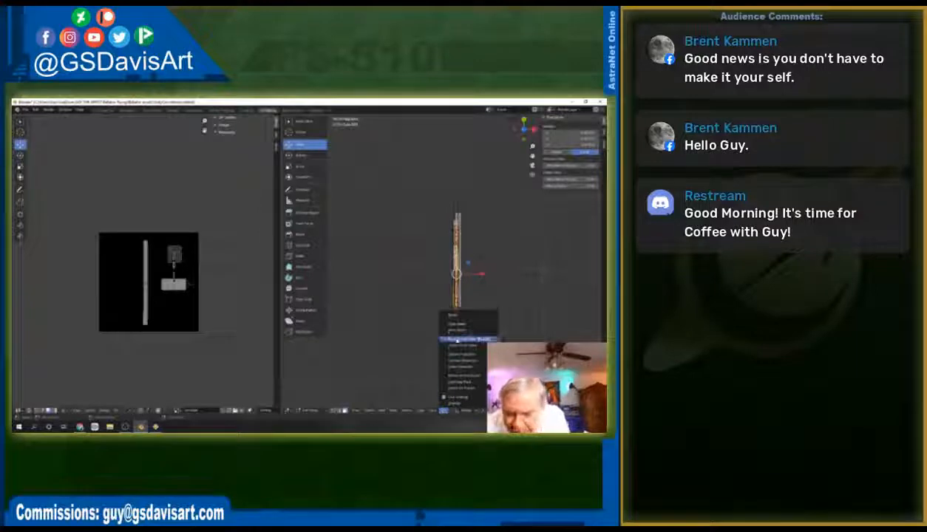
{"action": "left_click", "coordinate": [459, 335]}
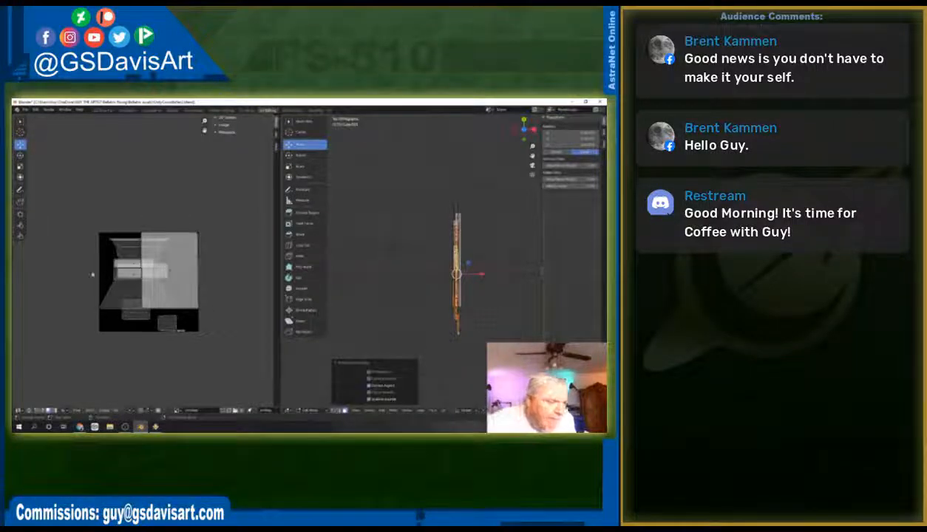
Step: Scale the projected islands down horizontally in the UV layout so they form narrow vertical strips
{"action": "left_click", "coordinate": [20, 166]}
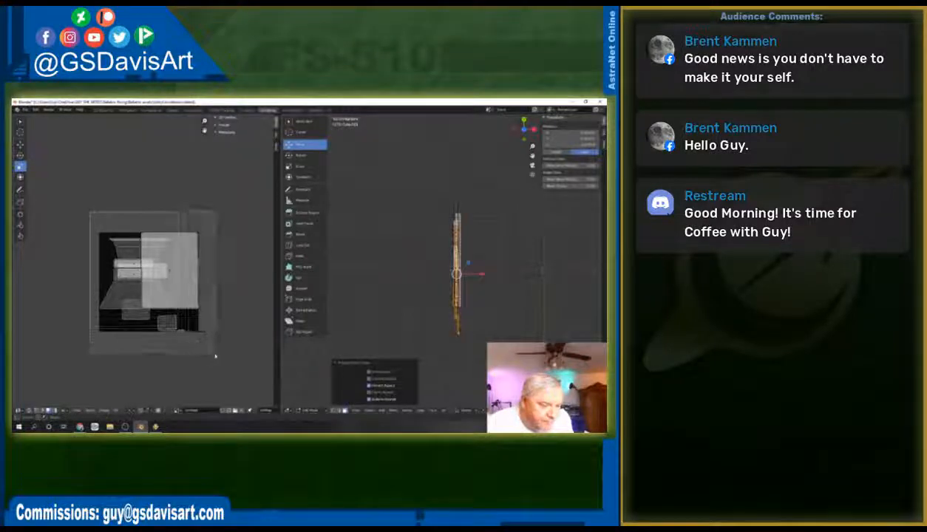
{"action": "left_click_drag", "start_coordinate": [126, 251], "coordinate": [148, 281]}
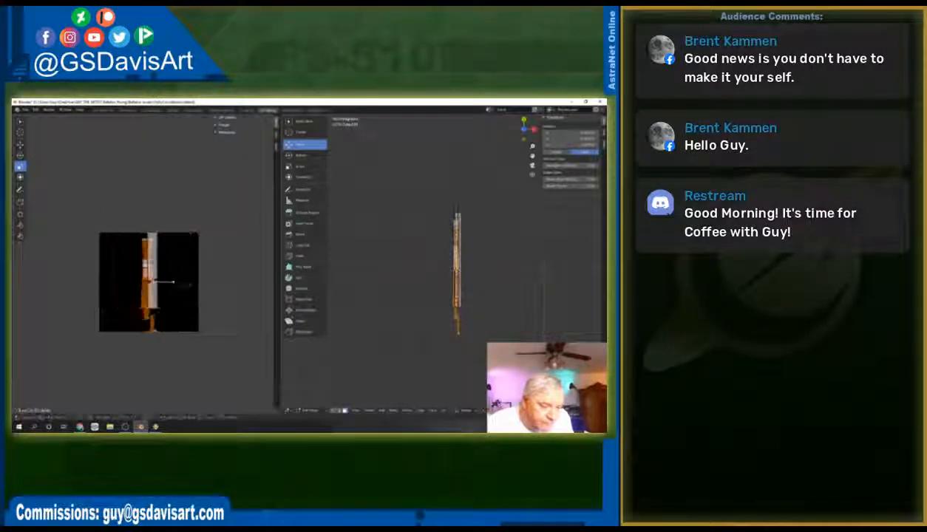
{"action": "left_click_drag", "start_coordinate": [186, 284], "coordinate": [187, 284]}
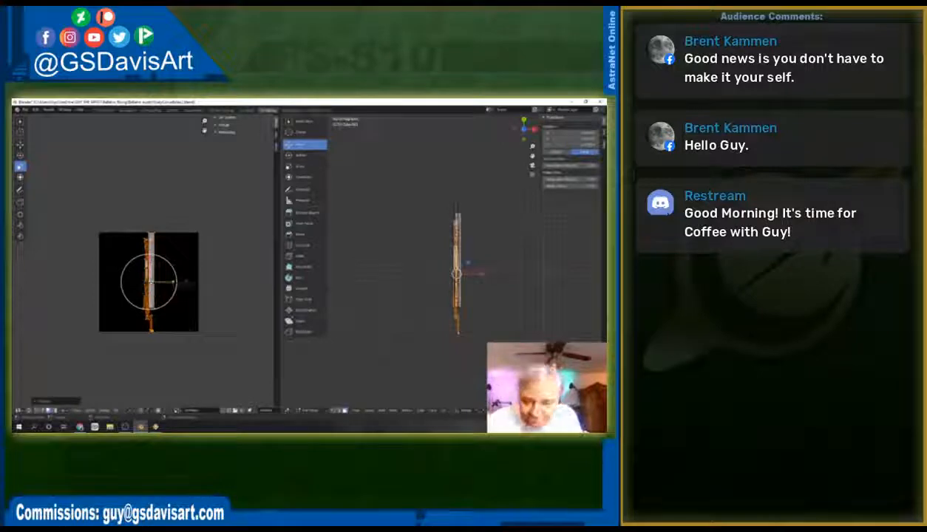
{"action": "scroll", "coordinate": [151, 285], "scroll_direction": "up", "scroll_amount": 1}
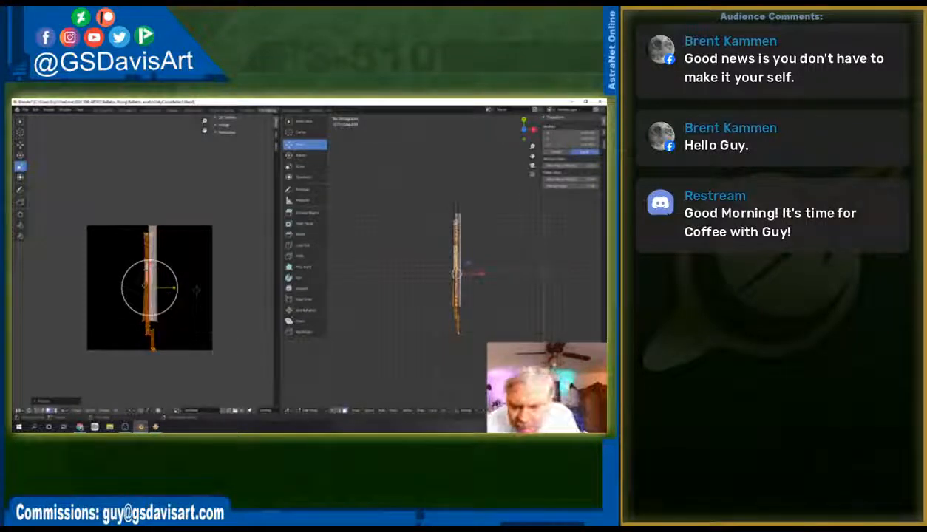
{"action": "right_click", "coordinate": [441, 285]}
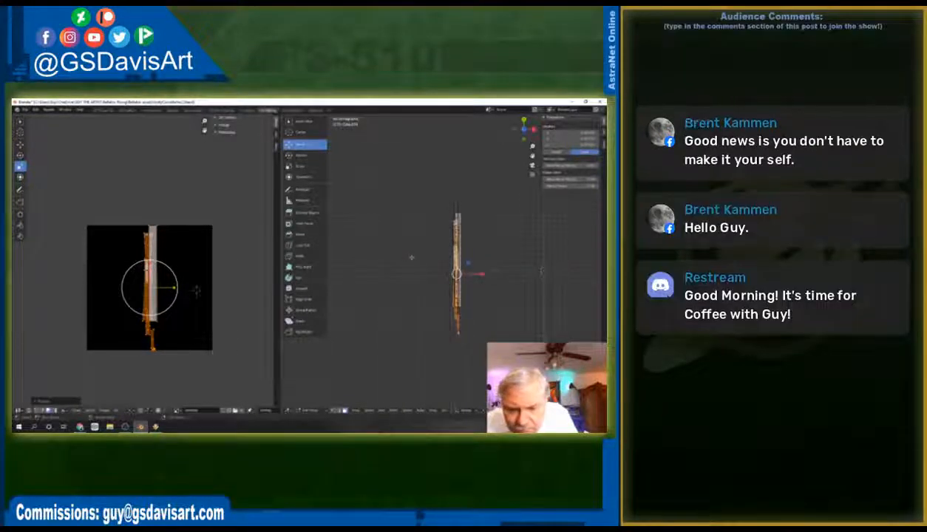
{"action": "middle_click_drag", "start_coordinate": [410, 259], "coordinate": [452, 240]}
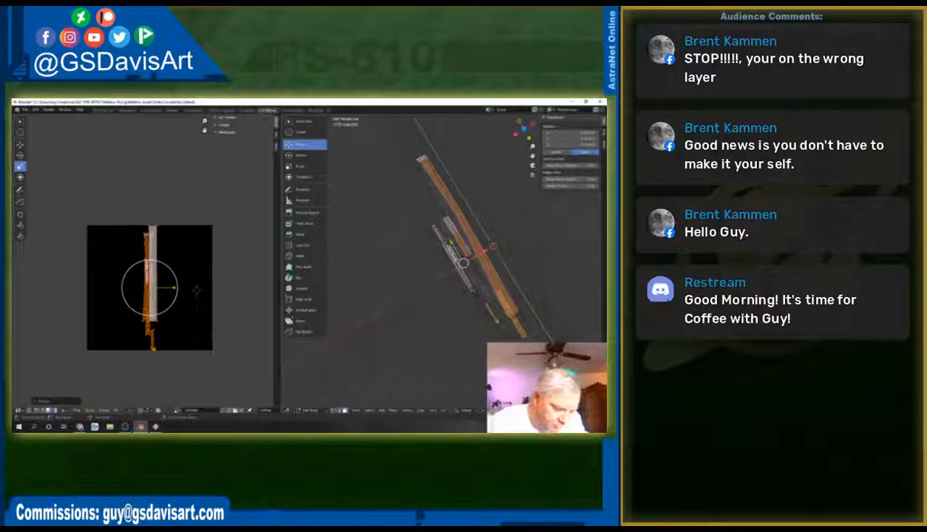
Step: Move the long, wide strip island sideways, clear of the overlapping narrow strips in the UV layout
{"action": "left_click", "coordinate": [20, 143]}
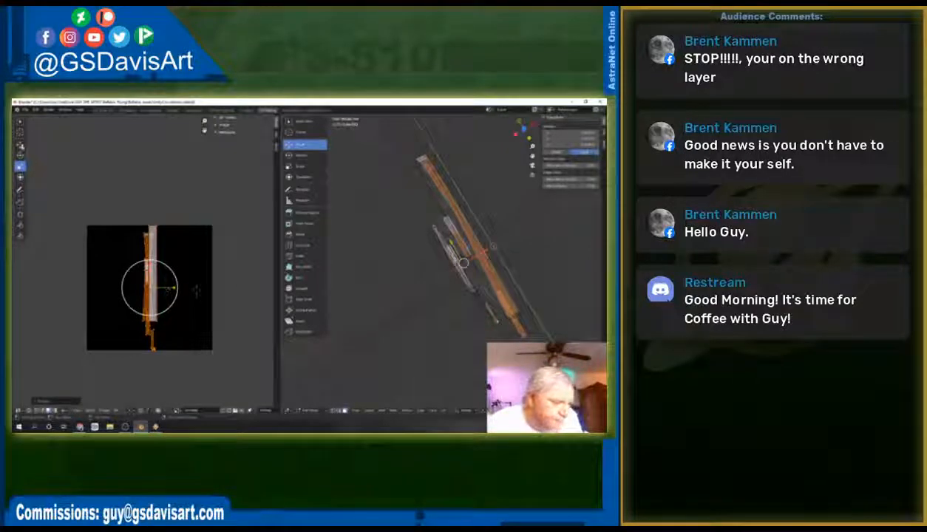
{"action": "left_click", "coordinate": [170, 270]}
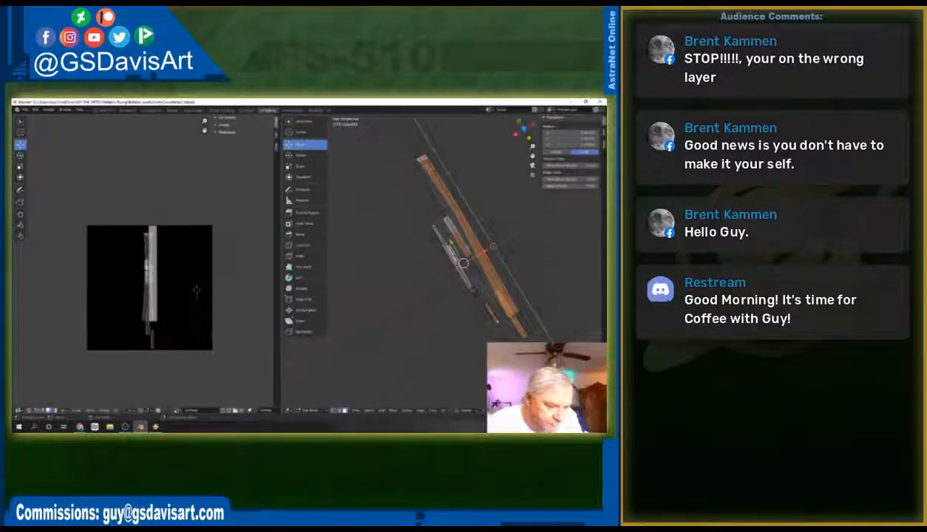
{"action": "left_click", "coordinate": [153, 271]}
{"action": "left_click_drag", "start_coordinate": [157, 271], "coordinate": [181, 281]}
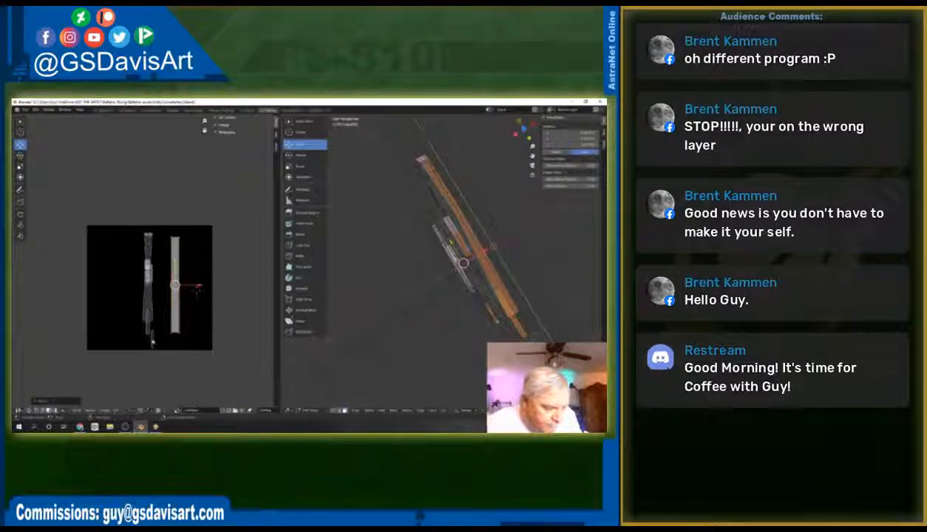
Step: Move the small thin island at the lower end of the strips out below the texture square
{"action": "left_click", "coordinate": [152, 338]}
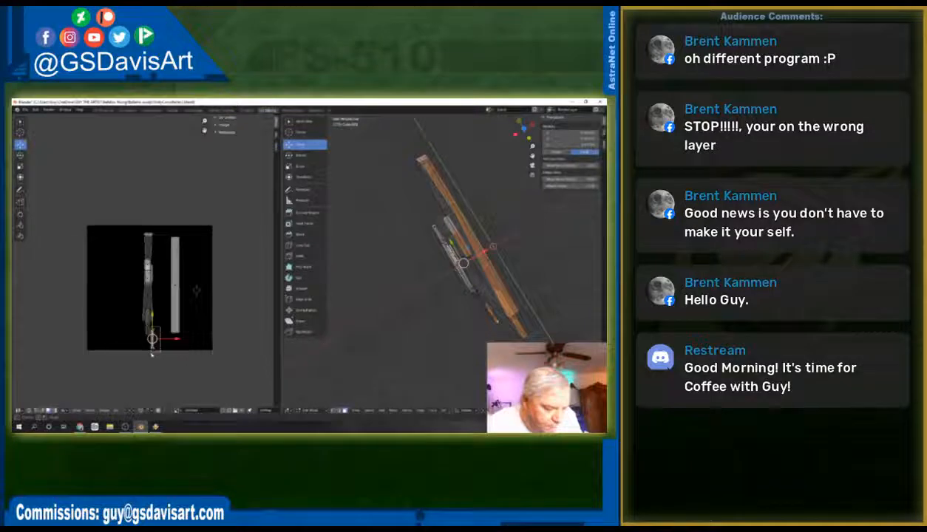
{"action": "left_click_drag", "start_coordinate": [152, 355], "coordinate": [148, 355]}
{"action": "key", "text": "g"}
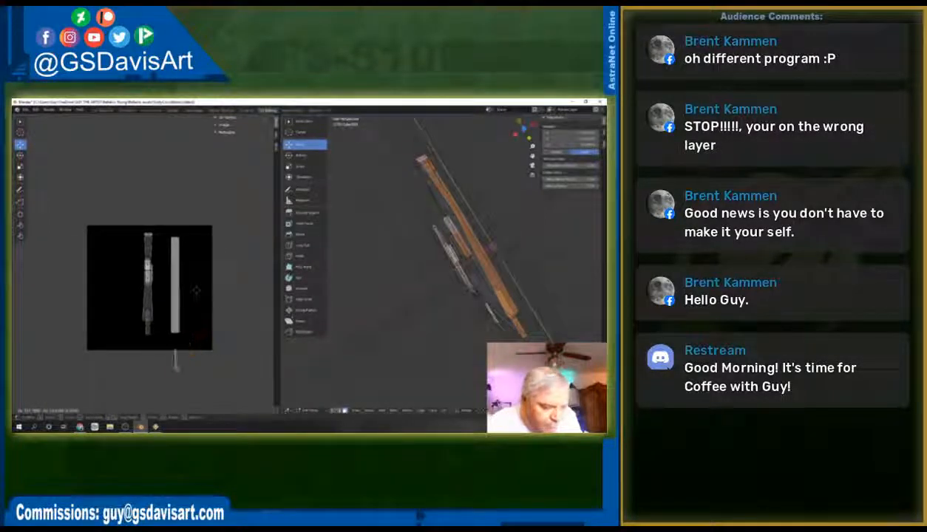
{"action": "left_click", "coordinate": [171, 353]}
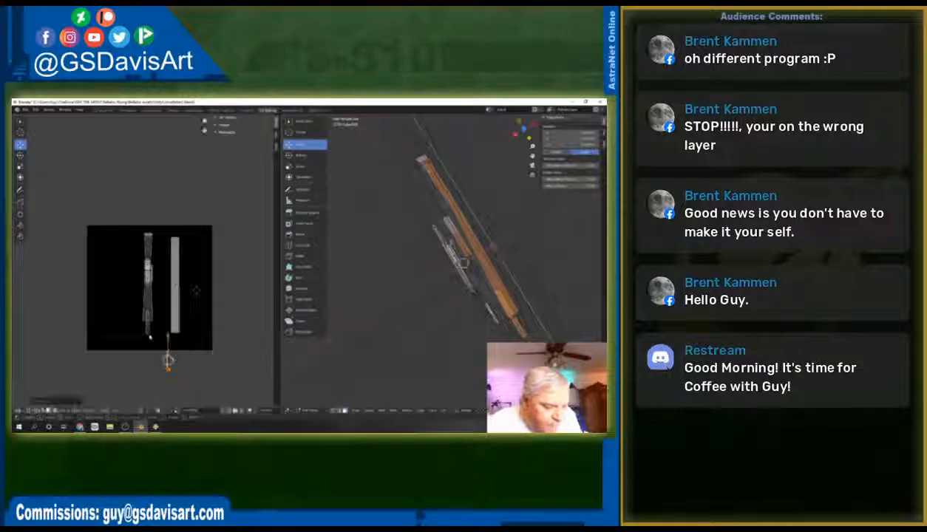
Step: Move the lower narrow strip and the short wide strip into the gap between the two long strips
{"action": "left_click", "coordinate": [145, 318]}
{"action": "key", "text": "g"}
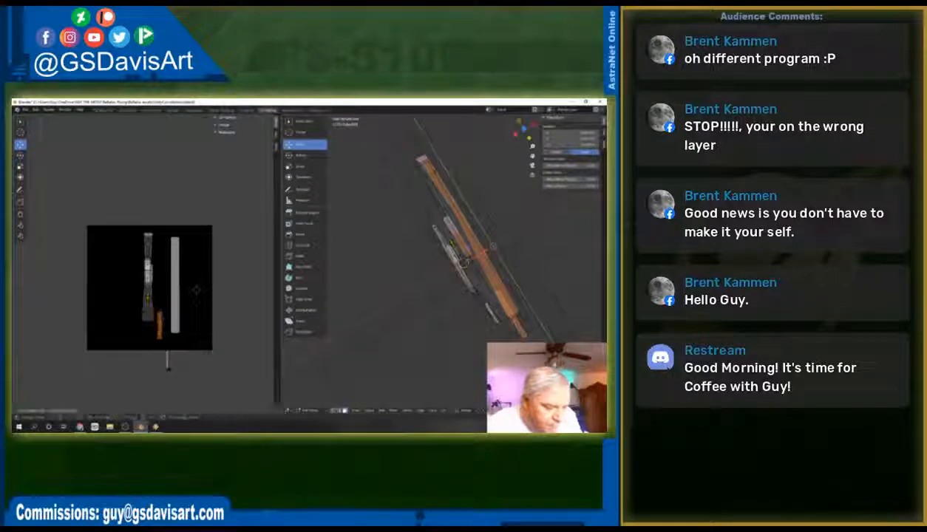
{"action": "left_click", "coordinate": [166, 314]}
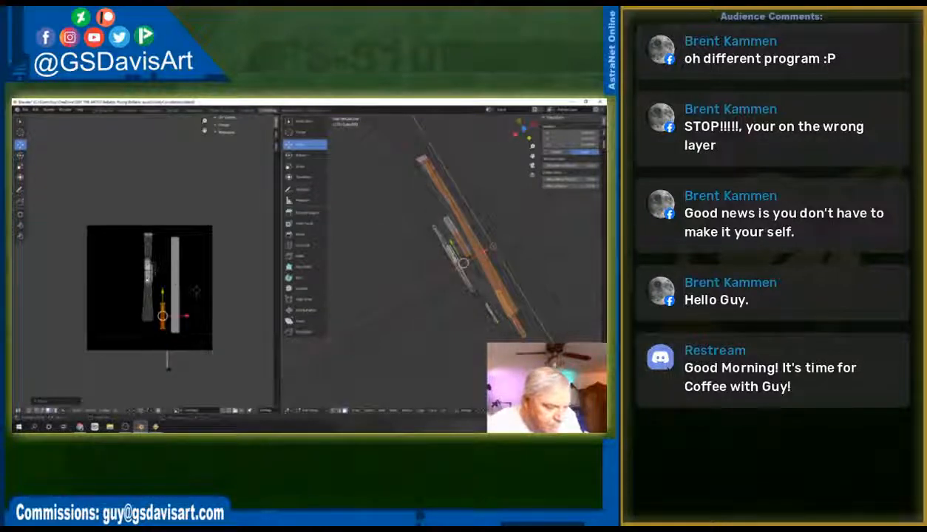
{"action": "left_click", "coordinate": [148, 259]}
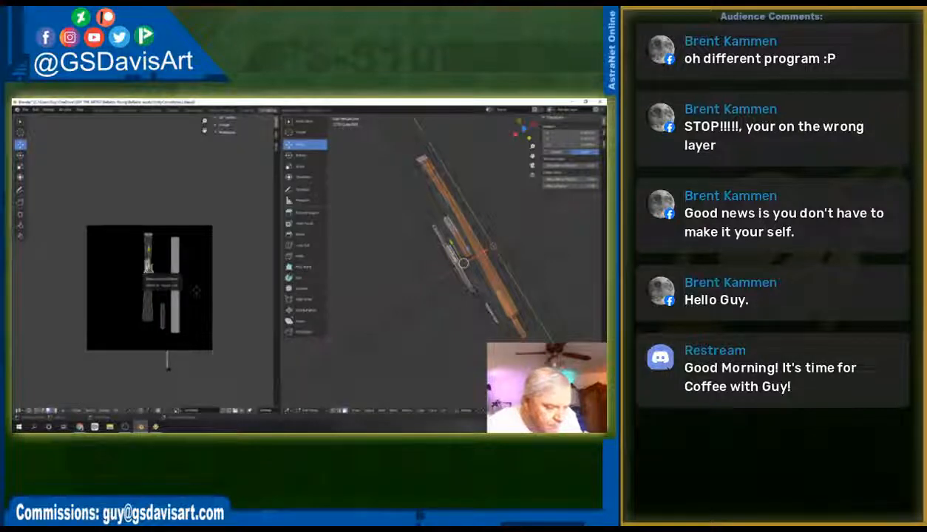
{"action": "key", "text": "g"}
{"action": "left_click", "coordinate": [161, 264]}
{"action": "left_click", "coordinate": [148, 263]}
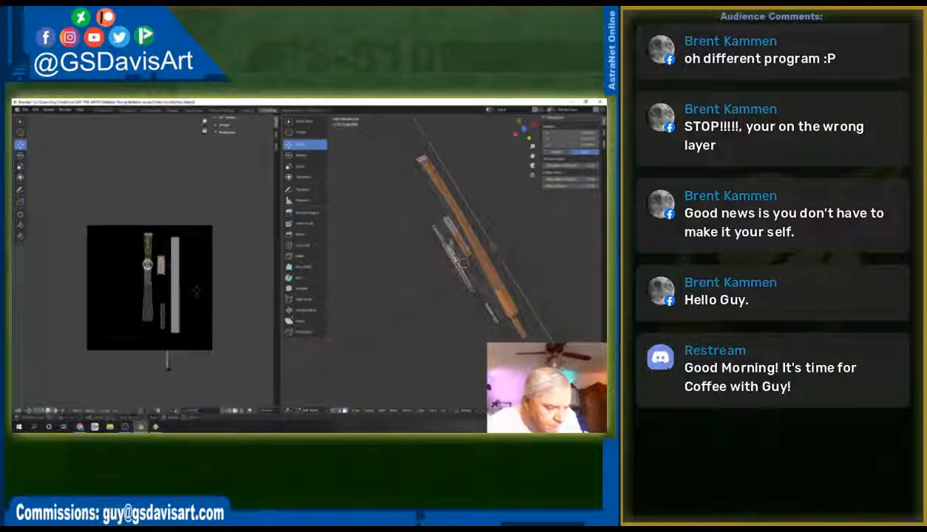
{"action": "key", "text": "g"}
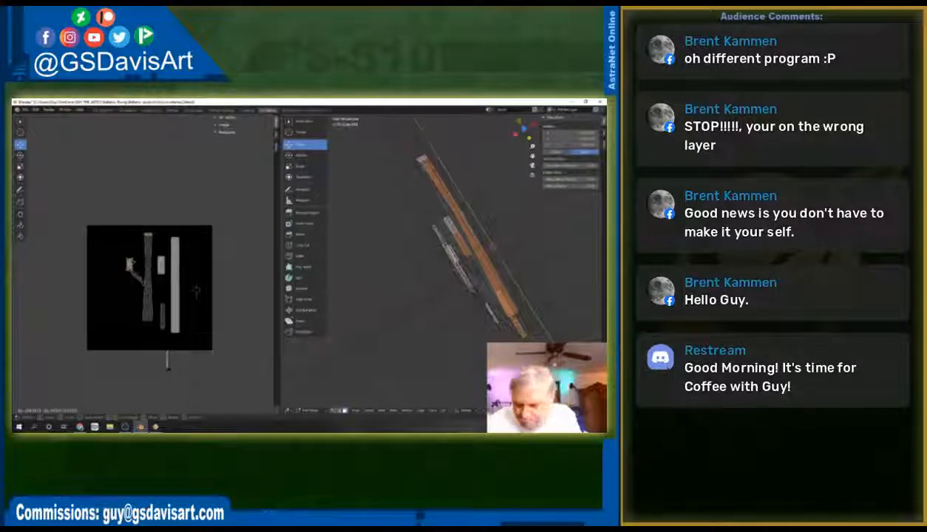
{"action": "left_click", "coordinate": [129, 264]}
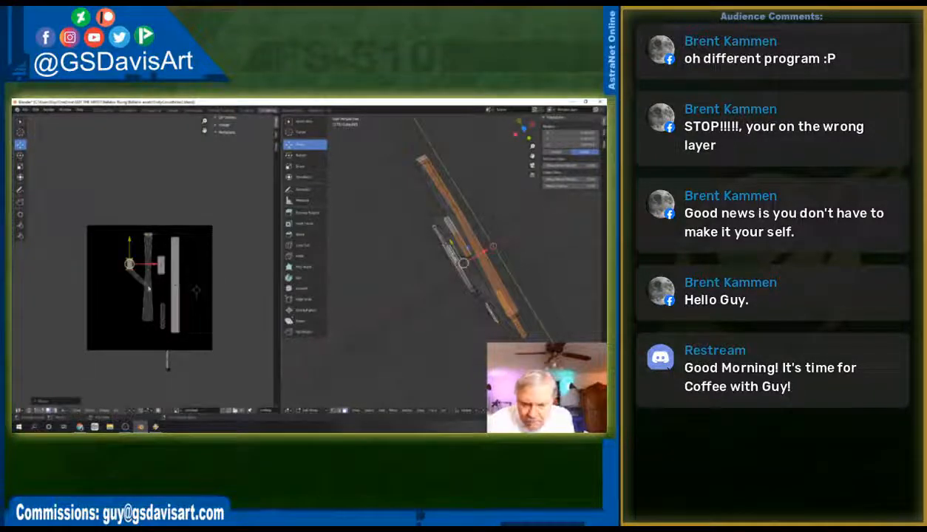
{"action": "key", "text": "ctrl+z"}
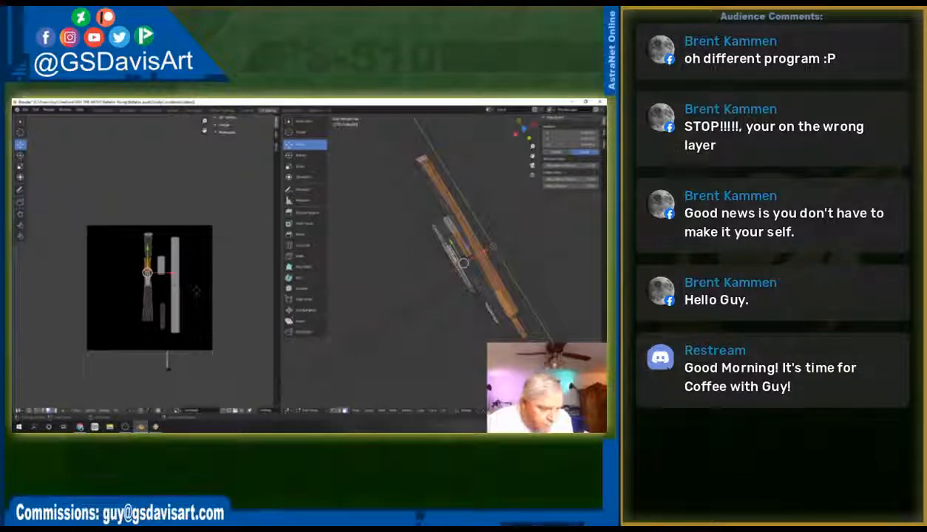
Step: Move the overlapping short strip to the free side of the long tapered strip and nudge the small island at the tapered strip's upper end
{"action": "left_click_drag", "start_coordinate": [147, 272], "coordinate": [136, 273]}
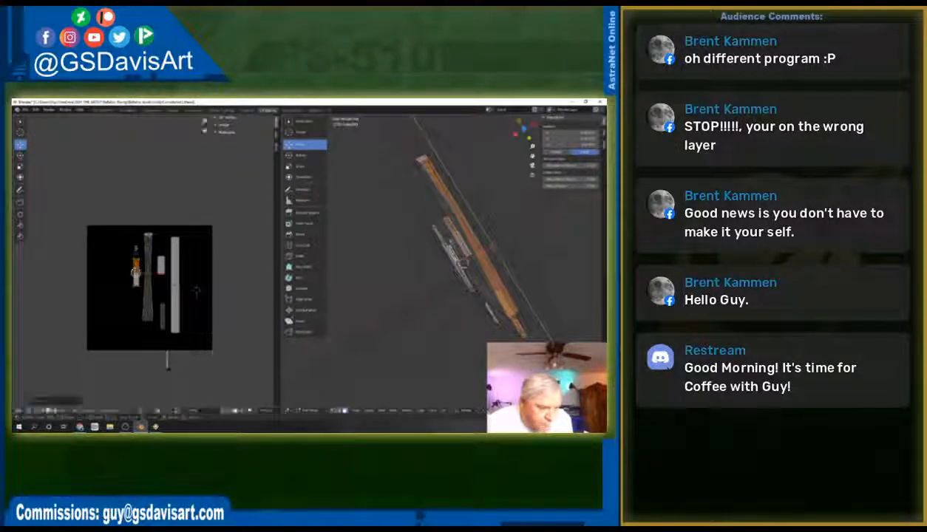
{"action": "left_click", "coordinate": [178, 314]}
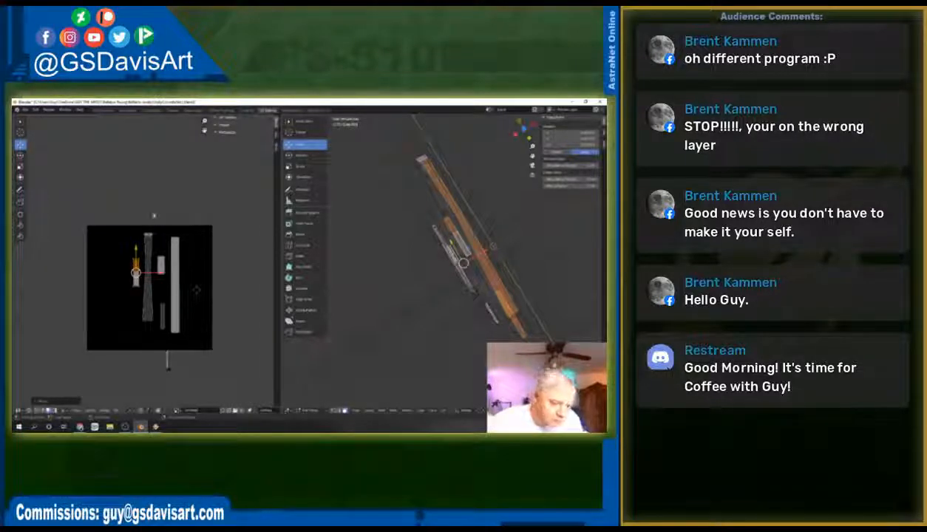
{"action": "left_click", "coordinate": [148, 235]}
{"action": "key", "text": "g"}
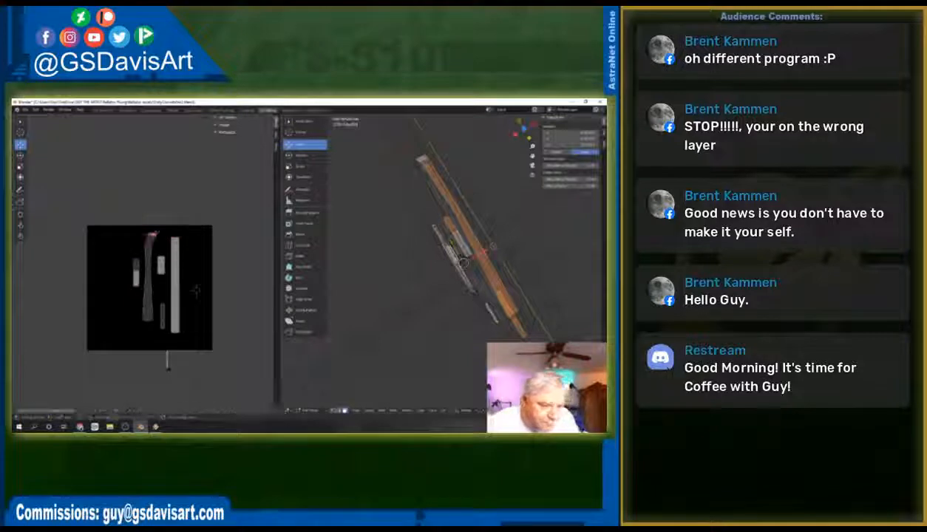
{"action": "left_click", "coordinate": [149, 237]}
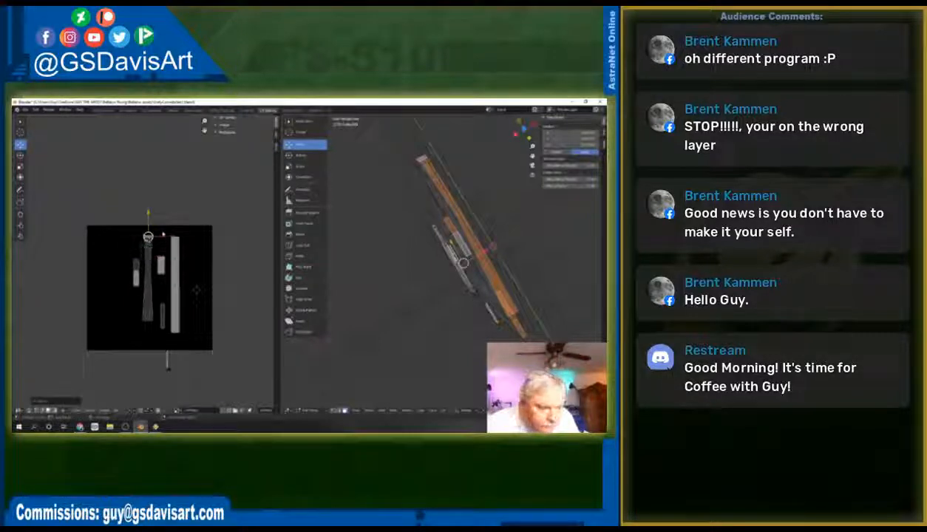
{"action": "left_click", "coordinate": [158, 223]}
Step: Place the short wide strip above and the lower narrow strip below the short strip beside the long tapered strip, forming one column
{"action": "left_click", "coordinate": [136, 281]}
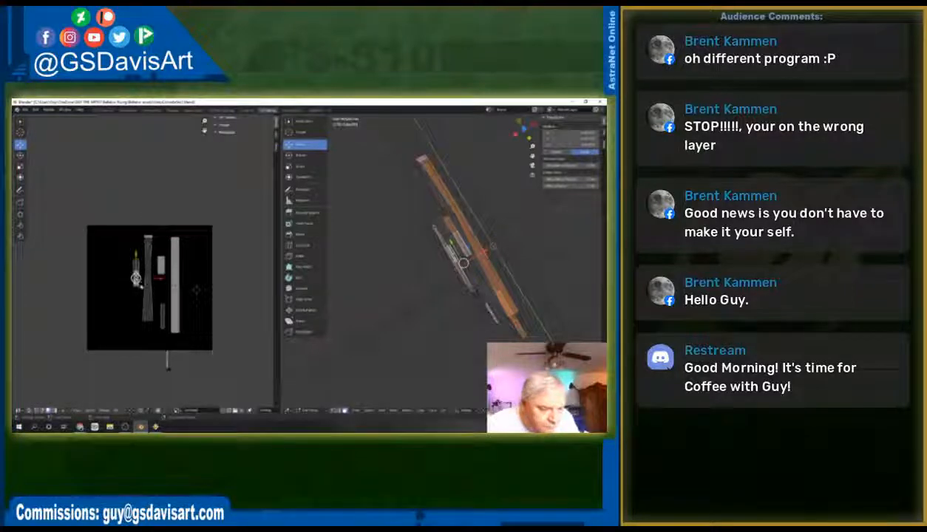
{"action": "left_click", "coordinate": [118, 285]}
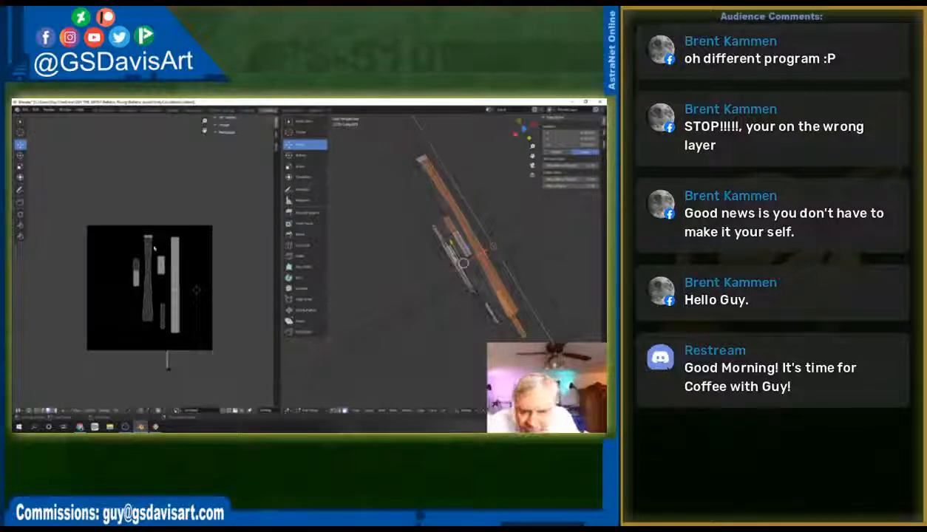
{"action": "left_click_drag", "start_coordinate": [140, 229], "coordinate": [156, 316]}
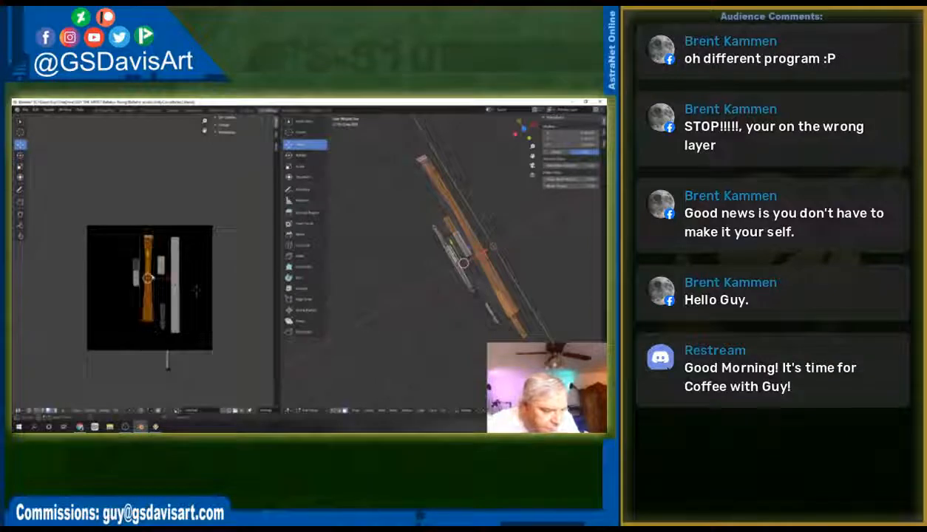
{"action": "left_click_drag", "start_coordinate": [148, 277], "coordinate": [136, 251]}
{"action": "left_click", "coordinate": [161, 267]}
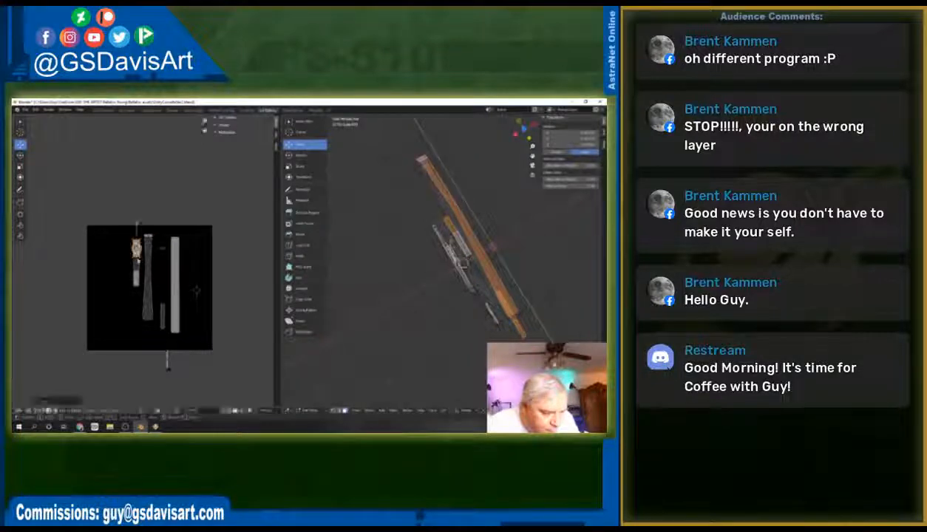
{"action": "mouse_move", "coordinate": [157, 294]}
{"action": "left_mouse_down"}
{"action": "mouse_move", "coordinate": [166, 333]}
{"action": "mouse_move", "coordinate": [164, 290]}
{"action": "left_mouse_up"}
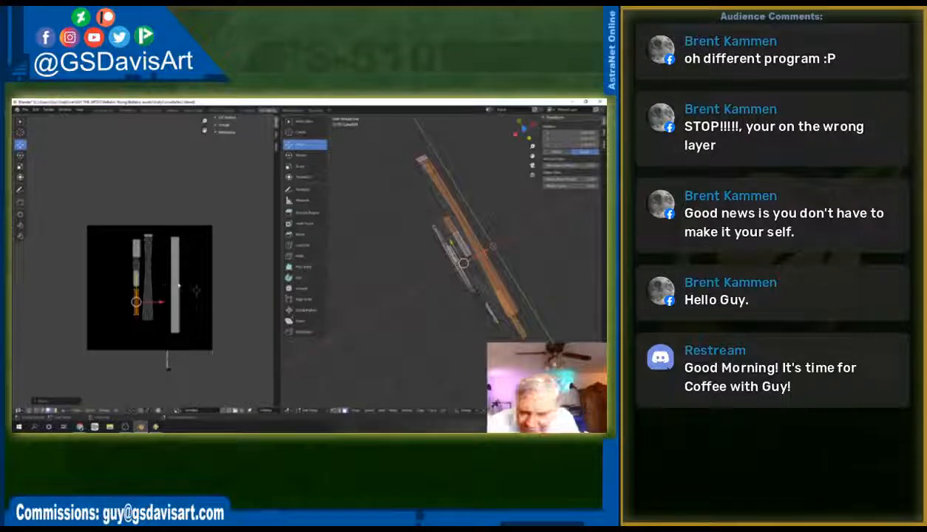
Step: Move the long rectangular strip beside the tapered strip and place the small thin island at the lower end of the short-strip column
{"action": "left_click", "coordinate": [178, 287]}
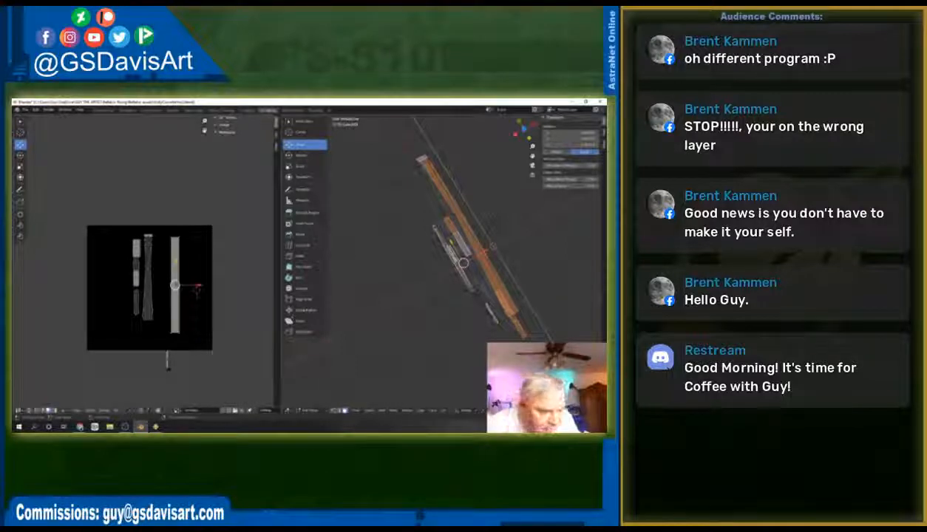
{"action": "left_click_drag", "start_coordinate": [197, 290], "coordinate": [181, 282]}
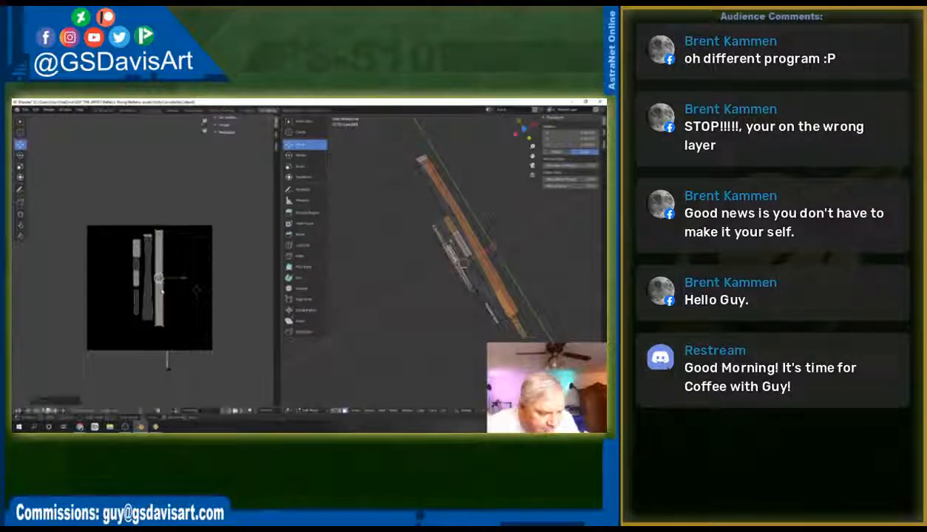
{"action": "left_click", "coordinate": [168, 362]}
{"action": "left_click_drag", "start_coordinate": [168, 361], "coordinate": [139, 328]}
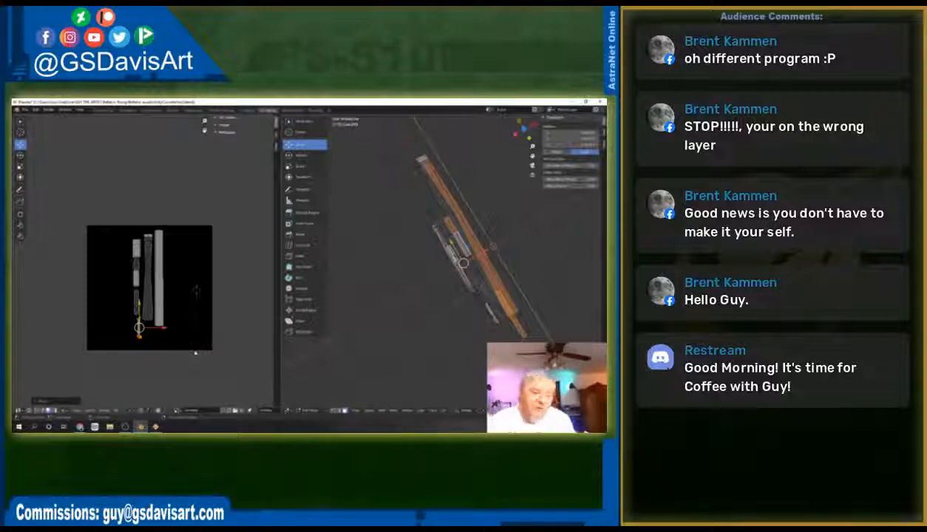
Step: Scale all the strips together to about half size and move the group out beside the texture square
{"action": "left_click_drag", "start_coordinate": [116, 214], "coordinate": [179, 354]}
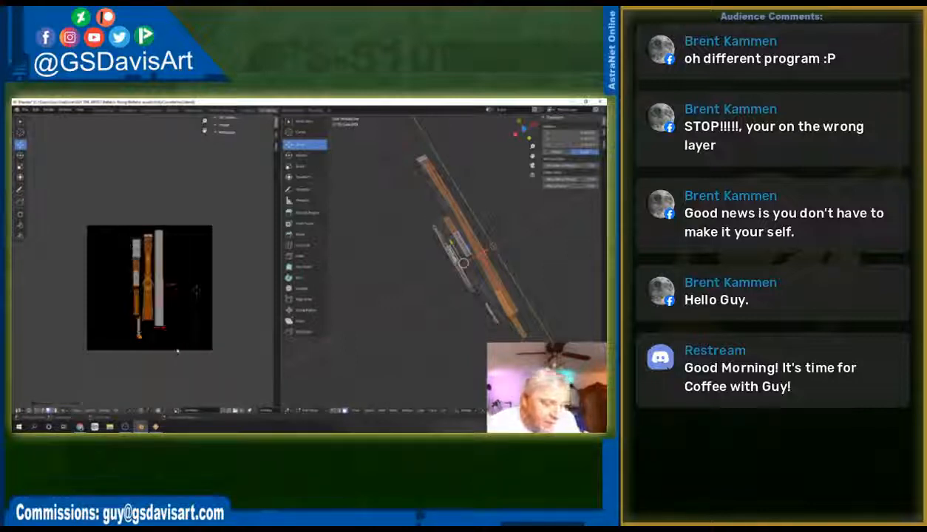
{"action": "left_click", "coordinate": [20, 166]}
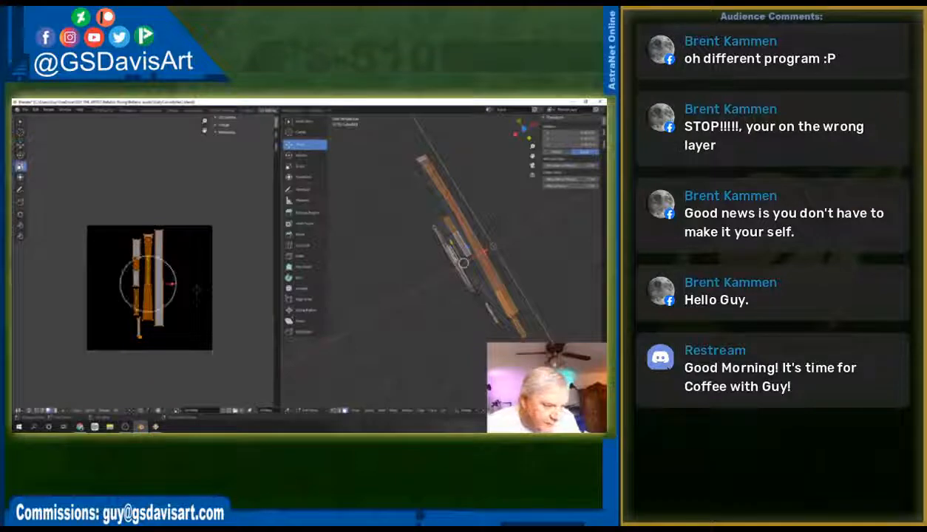
{"action": "left_click_drag", "start_coordinate": [164, 261], "coordinate": [155, 273]}
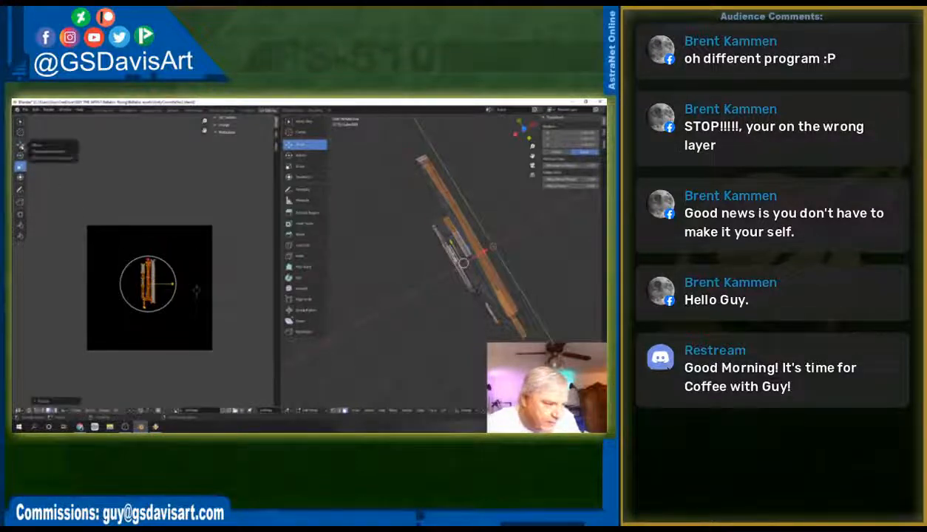
{"action": "left_click", "coordinate": [20, 146]}
{"action": "left_click_drag", "start_coordinate": [148, 282], "coordinate": [31, 325]}
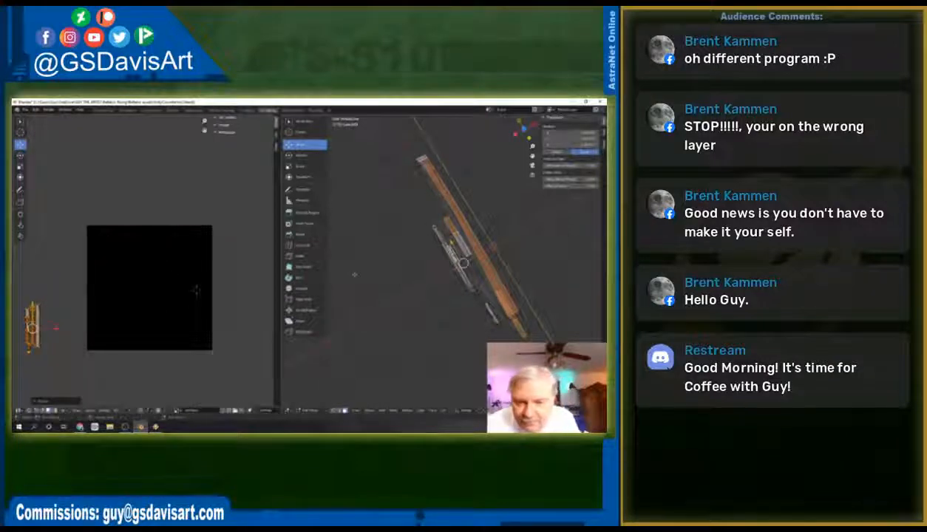
Step: Select all the fin parts' faces and move the scaled strip group above the texture square, next to the other parked islands
{"action": "left_click_drag", "start_coordinate": [388, 144], "coordinate": [534, 342]}
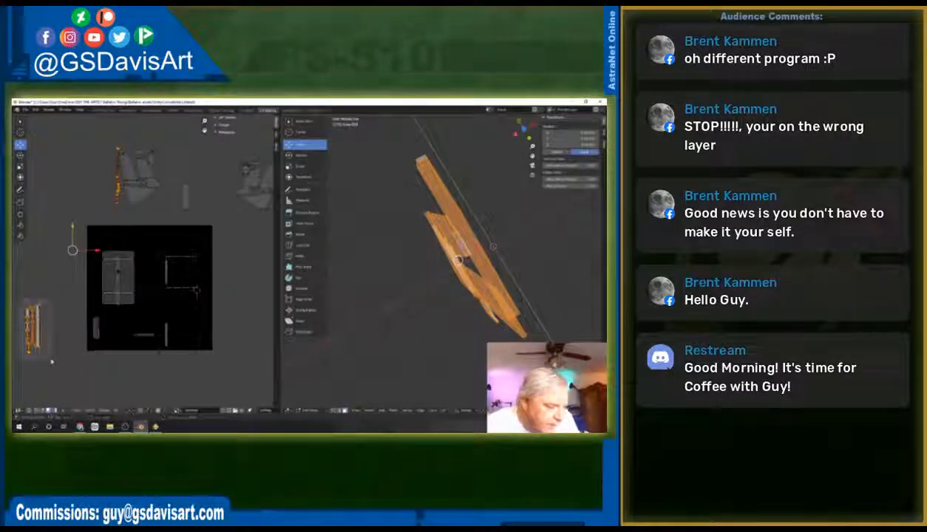
{"action": "left_click", "coordinate": [33, 325]}
{"action": "key", "text": "g"}
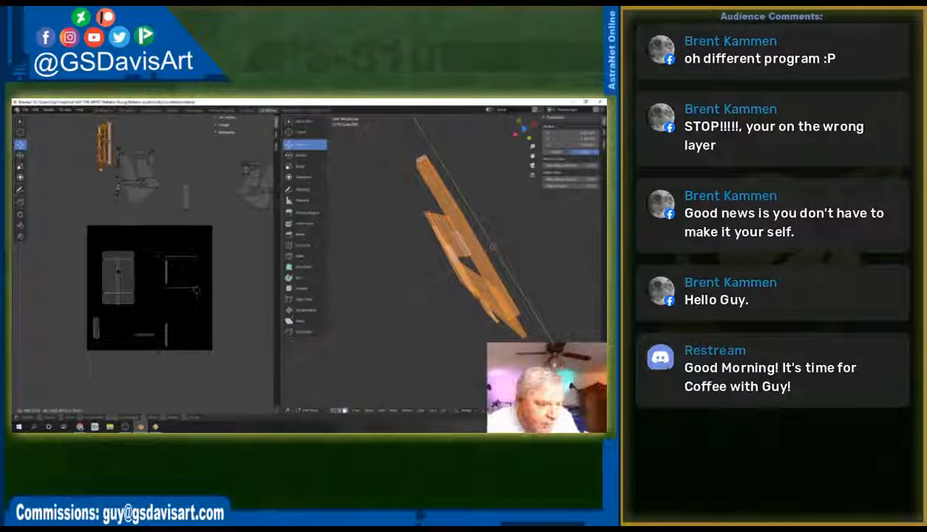
{"action": "left_click", "coordinate": [112, 174]}
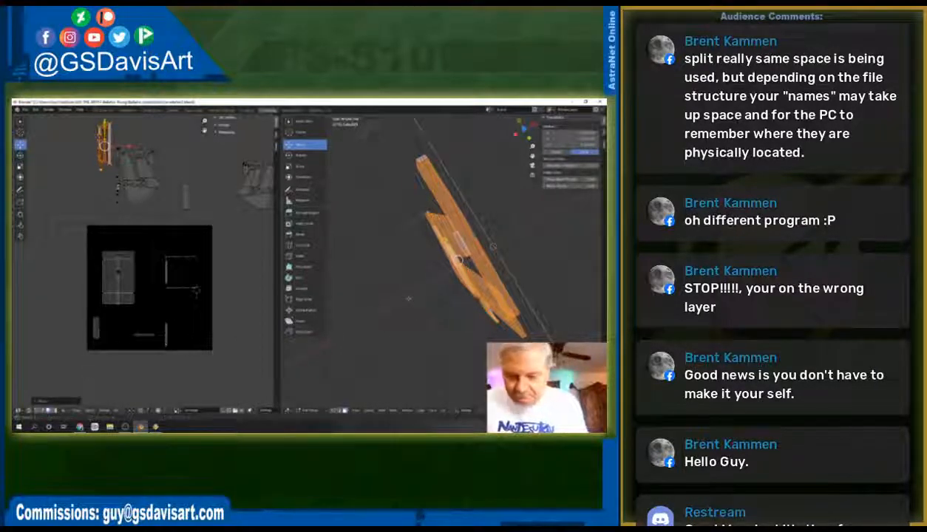
Step: Clear the face selection and select the thin edge faces along the top of the upper fin part
{"action": "middle_click_drag", "start_coordinate": [466, 299], "coordinate": [440, 275]}
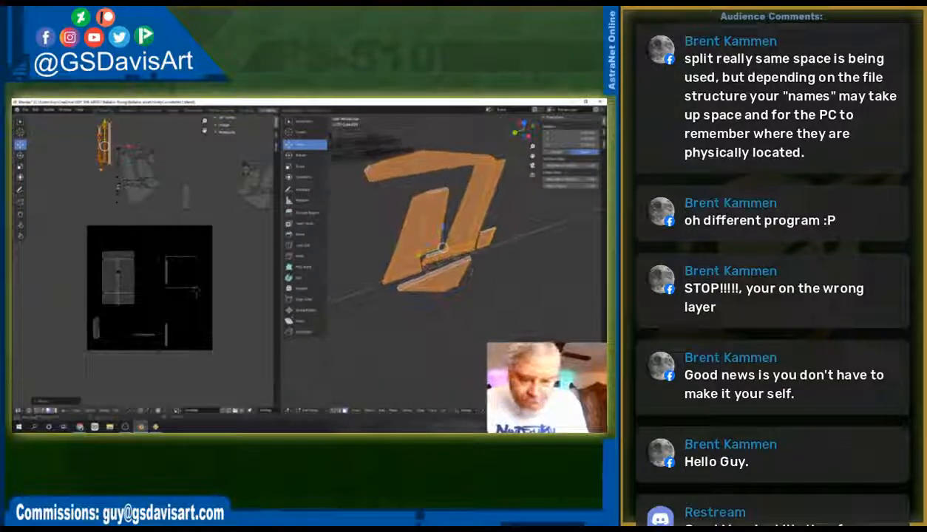
{"action": "key", "text": "Delete"}
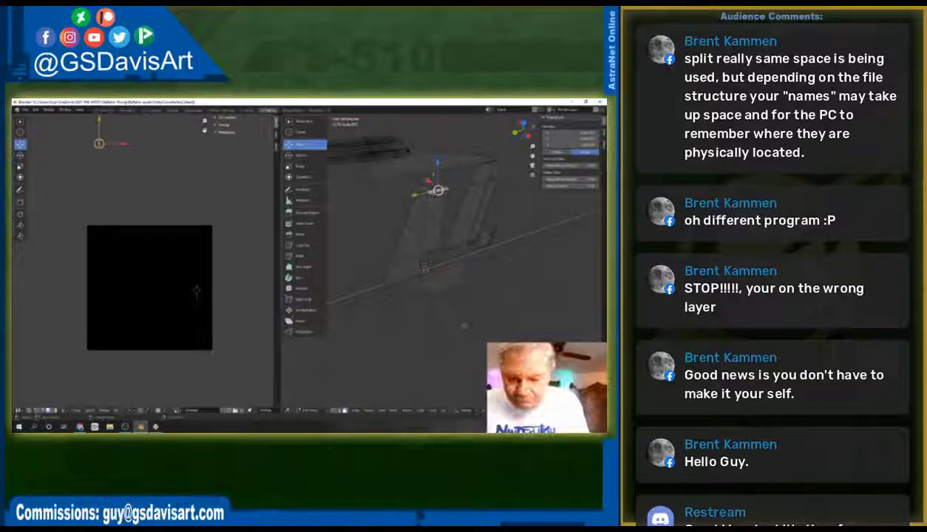
{"action": "left_click", "coordinate": [442, 306]}
{"action": "middle_click_drag", "start_coordinate": [441, 306], "coordinate": [505, 233]}
{"action": "middle_click_drag", "start_coordinate": [441, 255], "coordinate": [448, 199]}
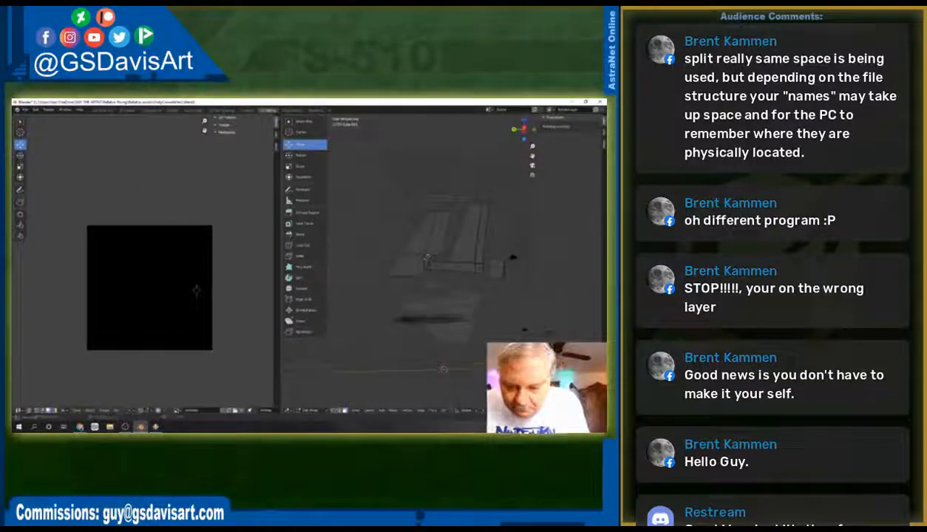
{"action": "left_click", "coordinate": [452, 202]}
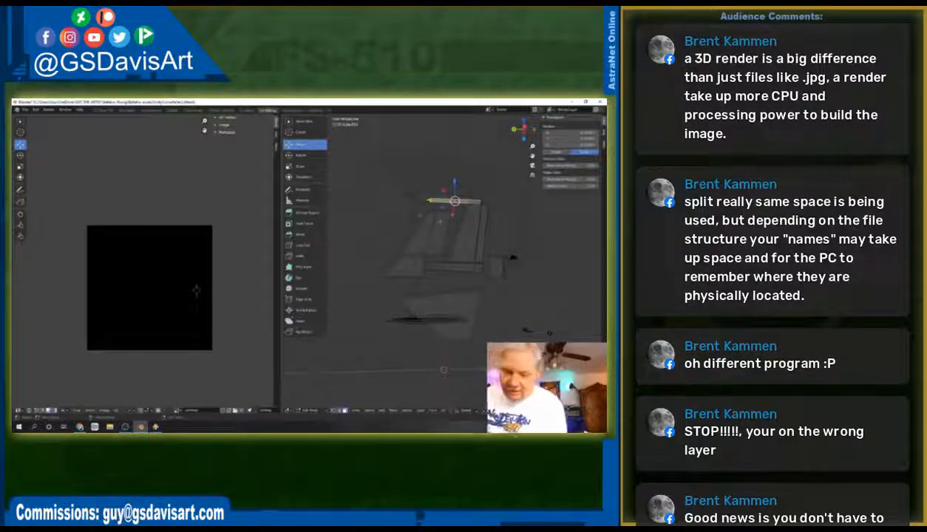
{"action": "left_click_drag", "start_coordinate": [427, 201], "coordinate": [419, 200]}
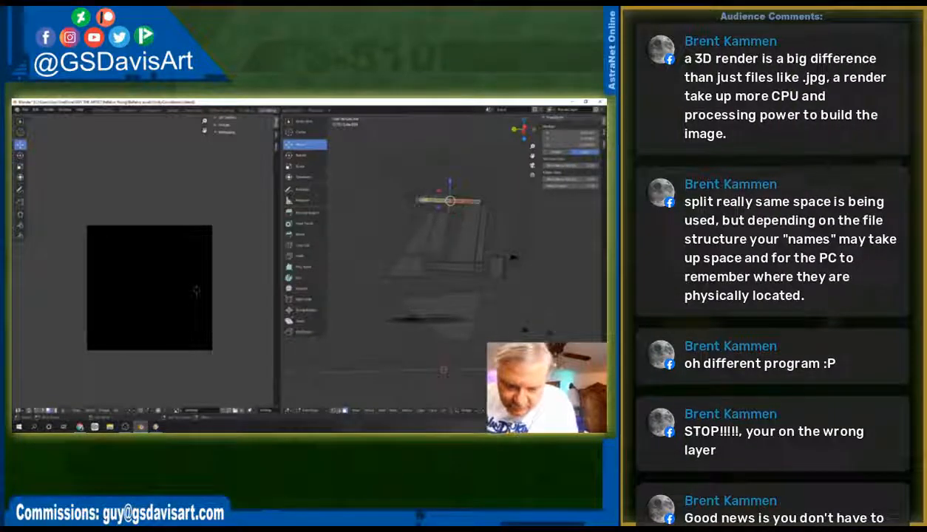
{"action": "left_click", "coordinate": [410, 199], "text": "shift"}
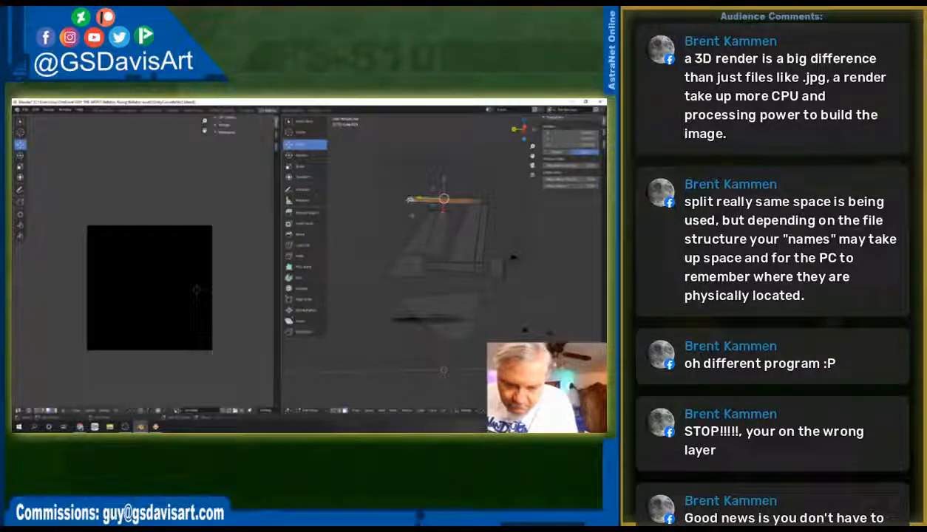
Step: Extend the selection to the remaining end faces of the fin's top edge strip
{"action": "middle_click_drag", "start_coordinate": [512, 256], "coordinate": [524, 255]}
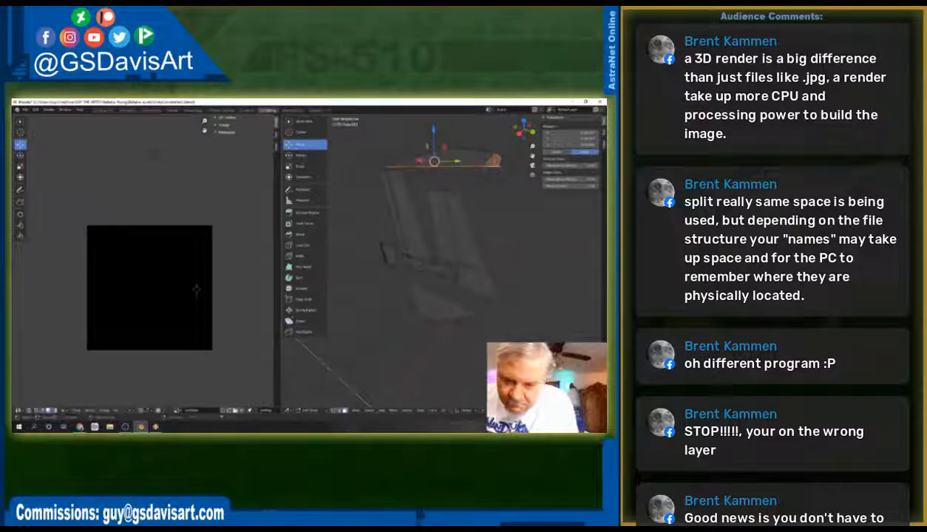
{"action": "left_click", "coordinate": [501, 169], "text": "ctrl"}
{"action": "middle_click_drag", "start_coordinate": [509, 222], "coordinate": [481, 202]}
{"action": "left_click", "coordinate": [455, 156]}
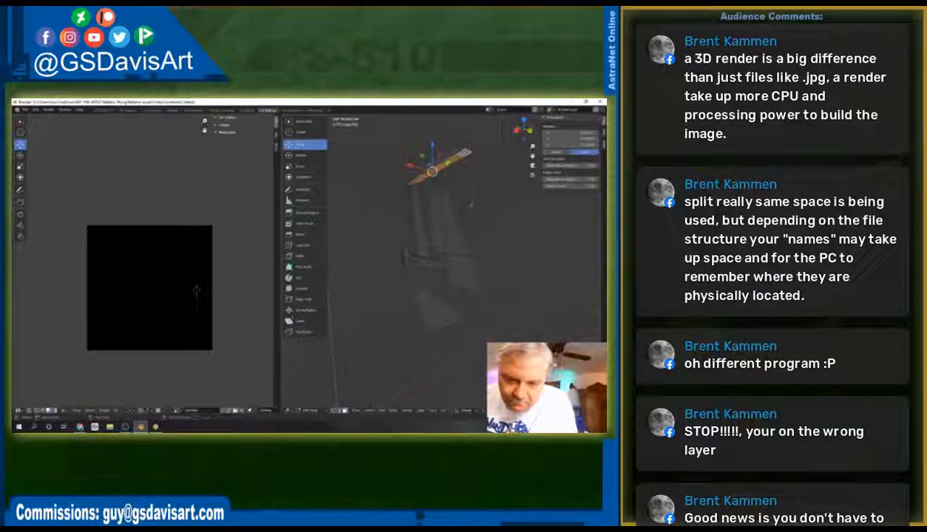
{"action": "middle_click_drag", "start_coordinate": [463, 237], "coordinate": [464, 253]}
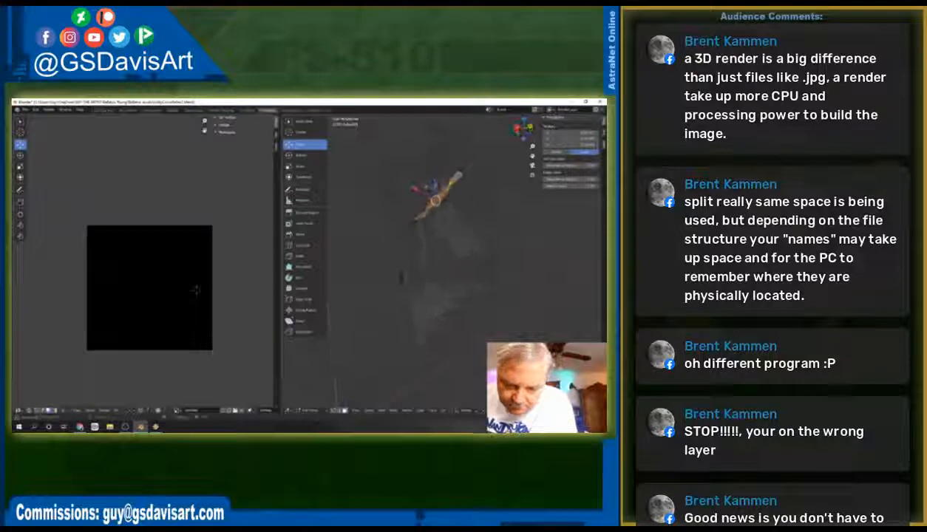
Step: Add the linked edge strips of the other fin parts to the selection, including the inner, middle and lower ones
{"action": "key", "text": "l"}
{"action": "key", "text": "l"}
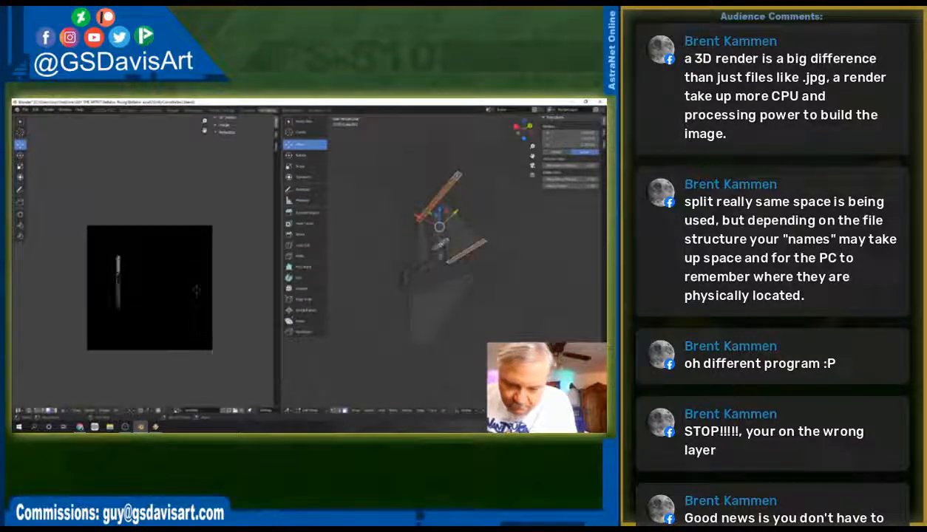
{"action": "key", "text": "l"}
{"action": "key", "text": "l"}
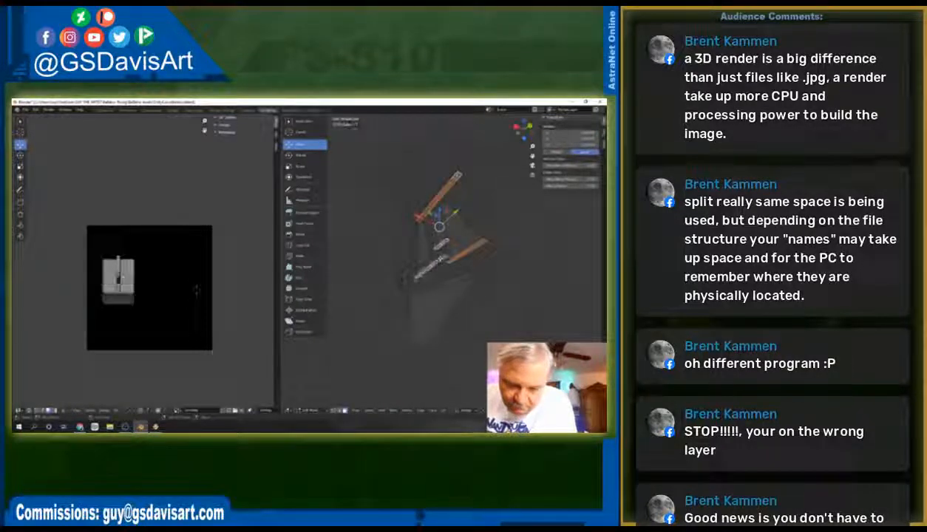
{"action": "key", "text": "l"}
{"action": "key", "text": "l"}
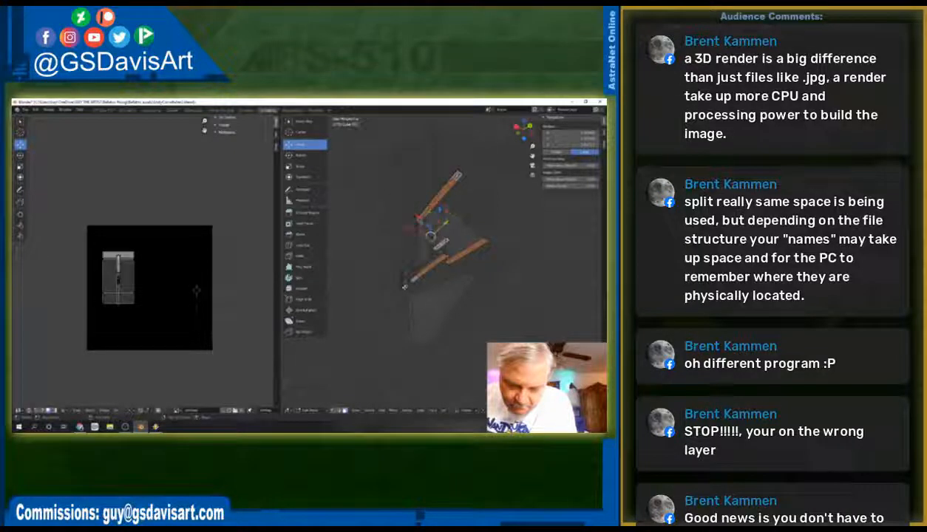
{"action": "key", "text": "l"}
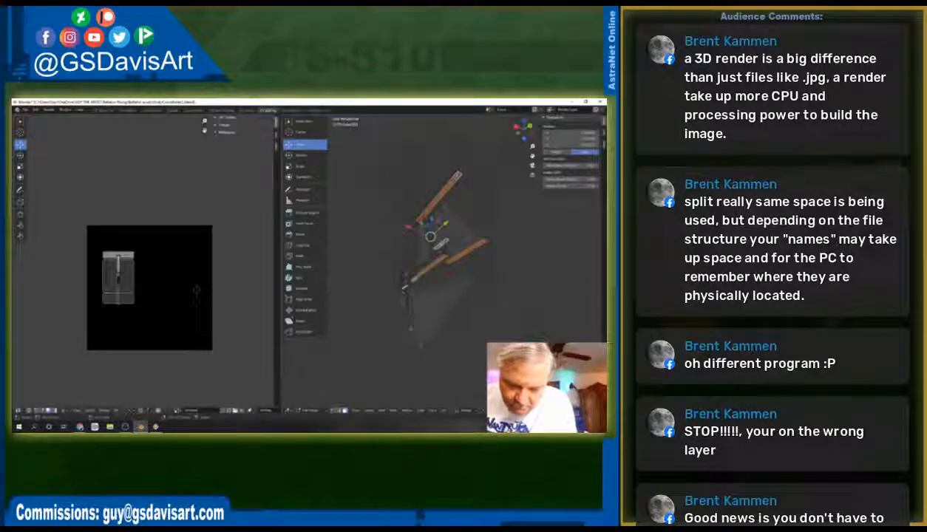
{"action": "key", "text": "l"}
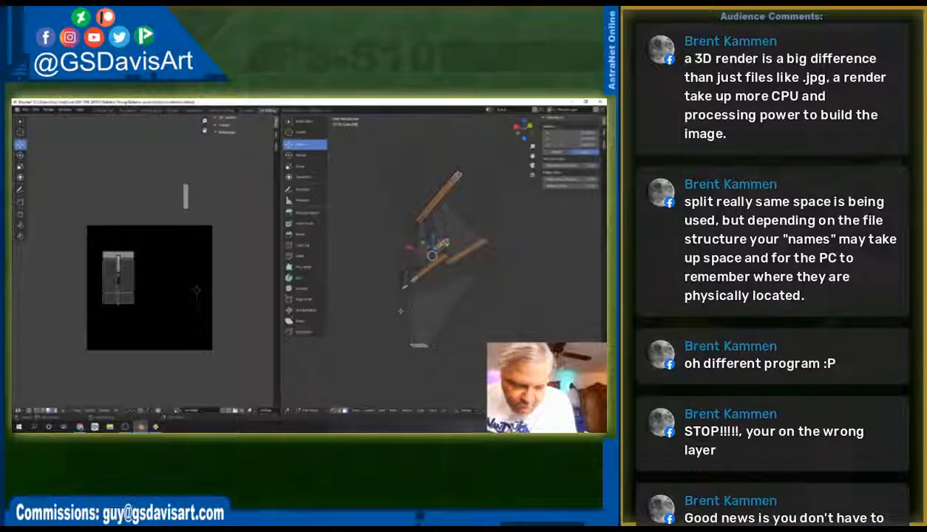
{"action": "middle_click_drag", "start_coordinate": [393, 304], "coordinate": [482, 399]}
{"action": "key", "text": "l"}
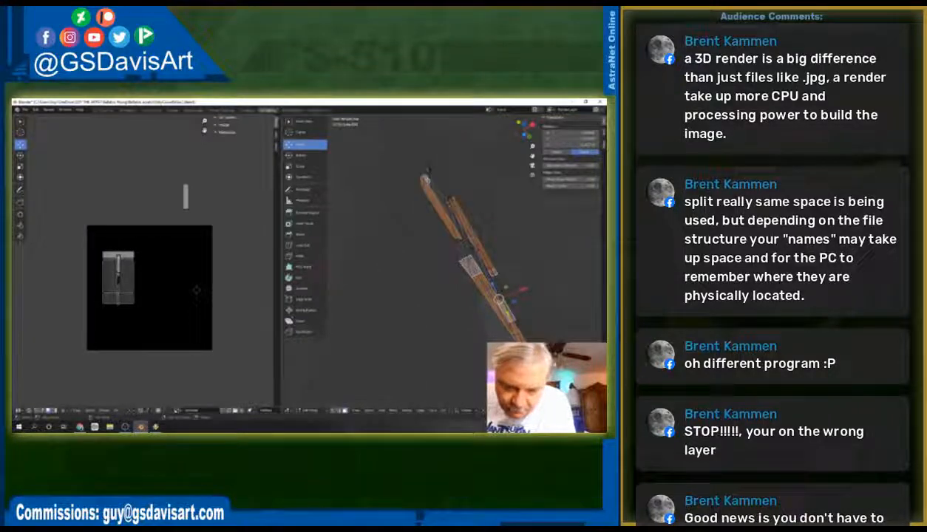
Step: Project the selected edge strips' UVs from the bottom orthographic view using Project from View (Bounds)
{"action": "mouse_move", "coordinate": [421, 175]}
{"action": "middle_mouse_down"}
{"action": "mouse_move", "coordinate": [404, 185]}
{"action": "mouse_move", "coordinate": [429, 250]}
{"action": "mouse_move", "coordinate": [398, 234]}
{"action": "mouse_move", "coordinate": [442, 278]}
{"action": "middle_mouse_up"}
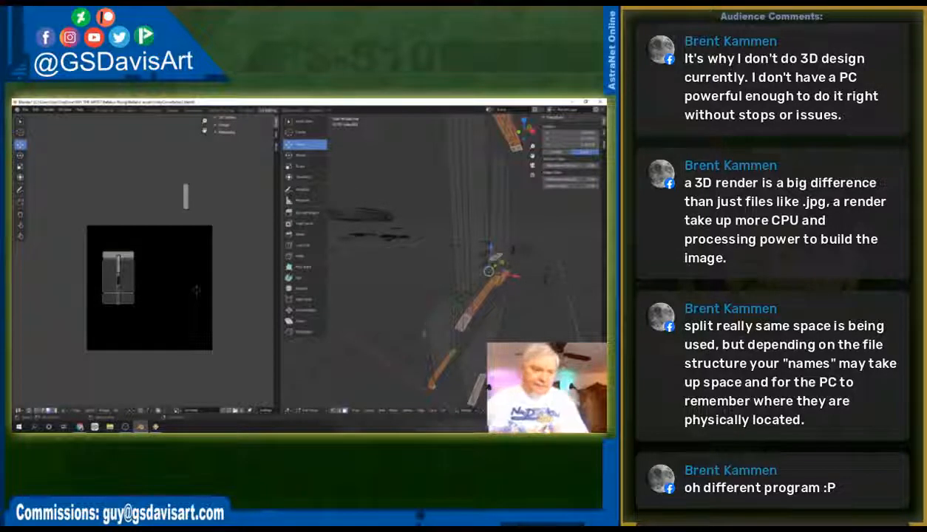
{"action": "middle_click_drag", "start_coordinate": [424, 332], "coordinate": [428, 268]}
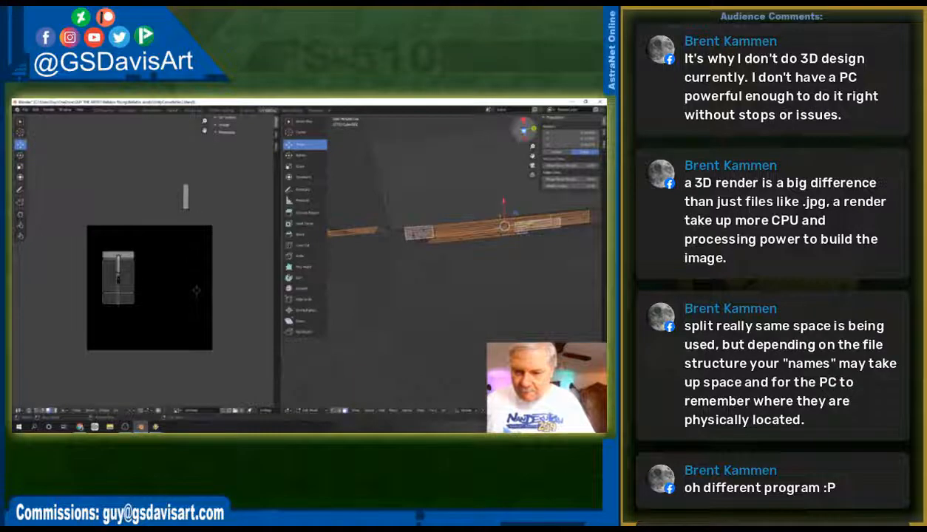
{"action": "left_click", "coordinate": [524, 131]}
{"action": "scroll", "coordinate": [476, 278], "scroll_direction": "down", "scroll_amount": 4}
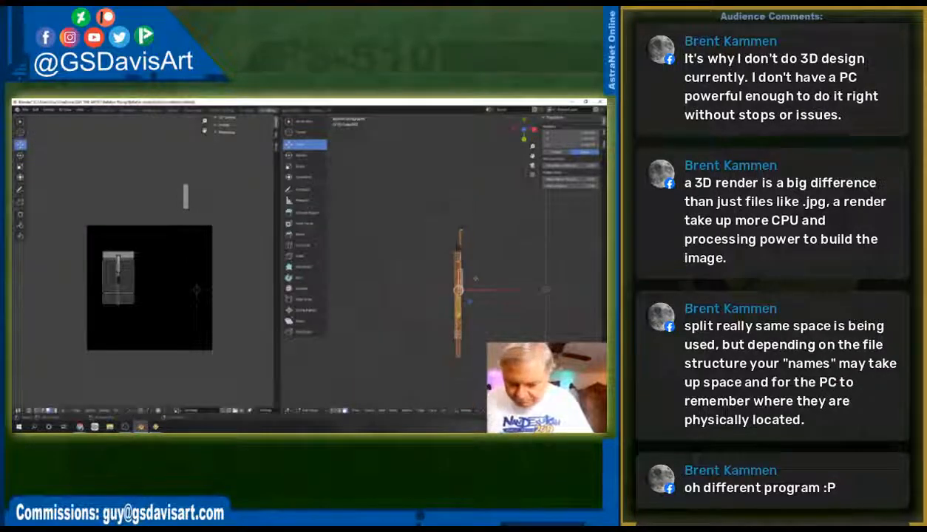
{"action": "scroll", "coordinate": [475, 278], "scroll_direction": "up", "scroll_amount": 1}
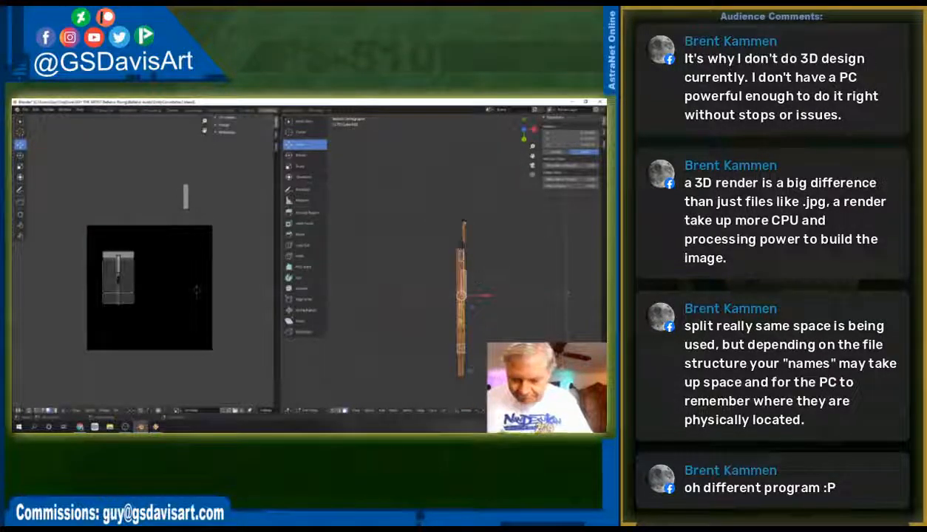
{"action": "left_click", "coordinate": [444, 411]}
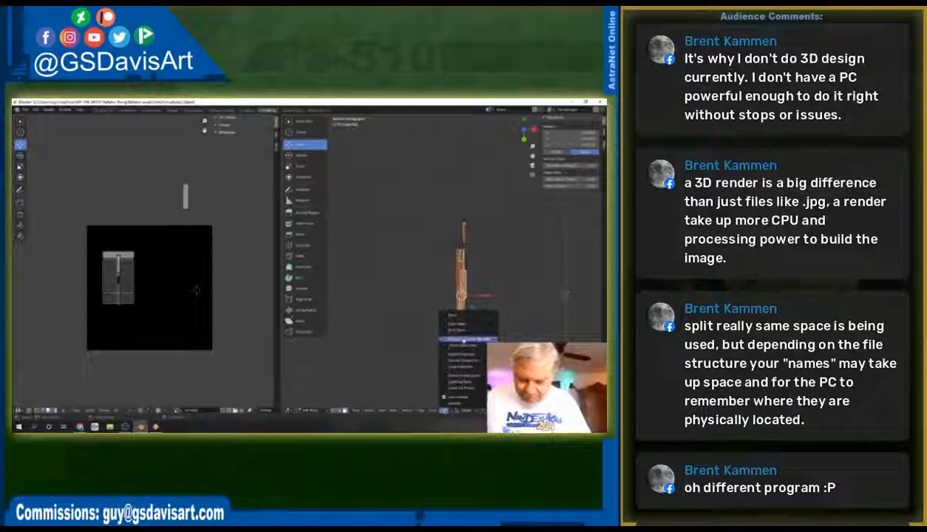
{"action": "left_click", "coordinate": [464, 338]}
Step: Select all the projected islands and scale them down horizontally into narrow upright strips
{"action": "left_click_drag", "start_coordinate": [71, 204], "coordinate": [233, 365]}
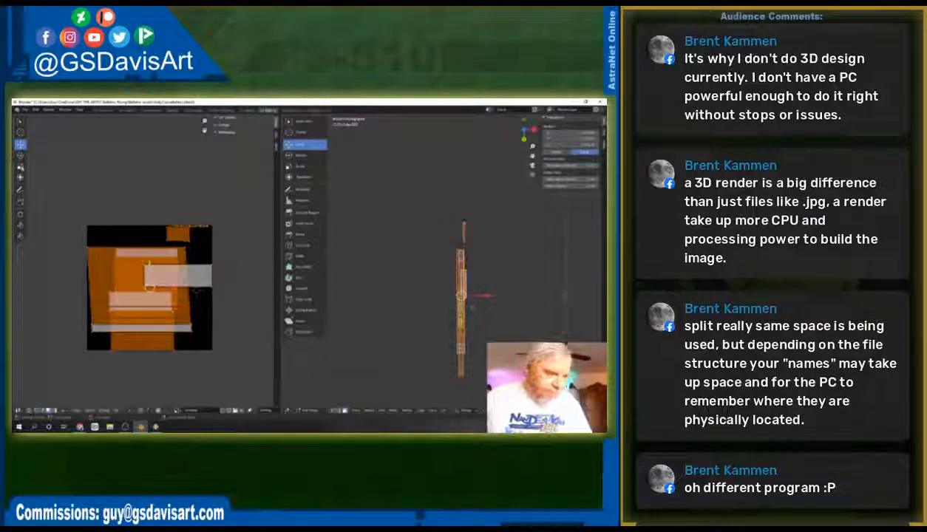
{"action": "left_click", "coordinate": [20, 167]}
{"action": "left_click_drag", "start_coordinate": [175, 288], "coordinate": [152, 286]}
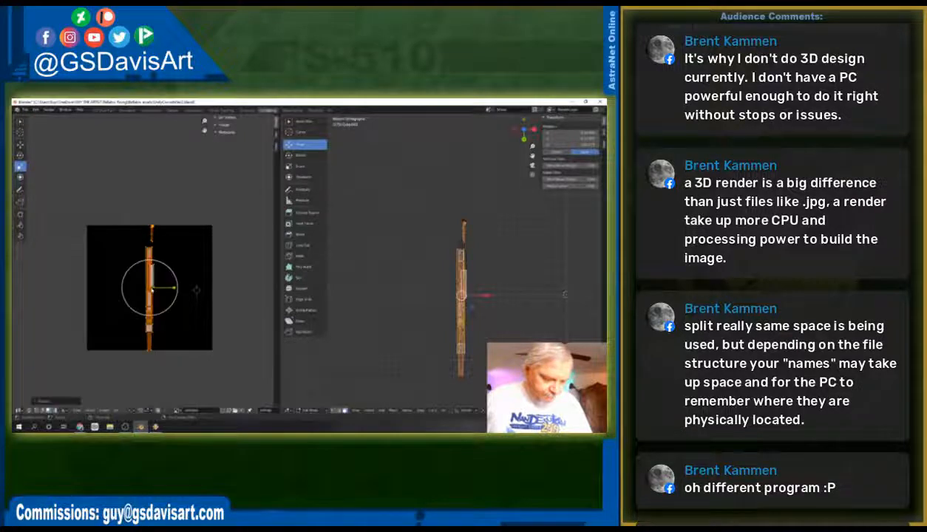
Step: Move the short wide strip and the thin small island out of the stack, placing them side by side to the right of the UV square
{"action": "left_click", "coordinate": [156, 278]}
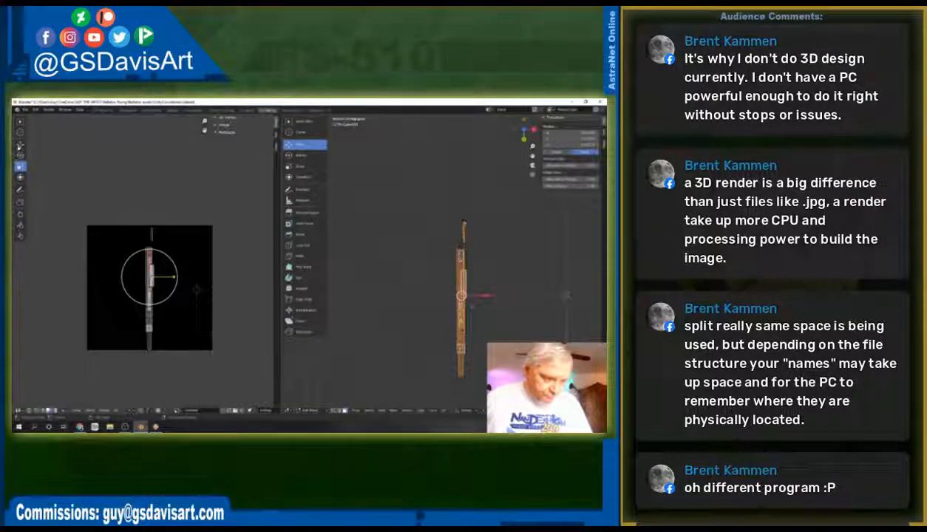
{"action": "left_click", "coordinate": [19, 146]}
{"action": "left_click_drag", "start_coordinate": [149, 277], "coordinate": [149, 273]}
{"action": "left_click", "coordinate": [150, 272]}
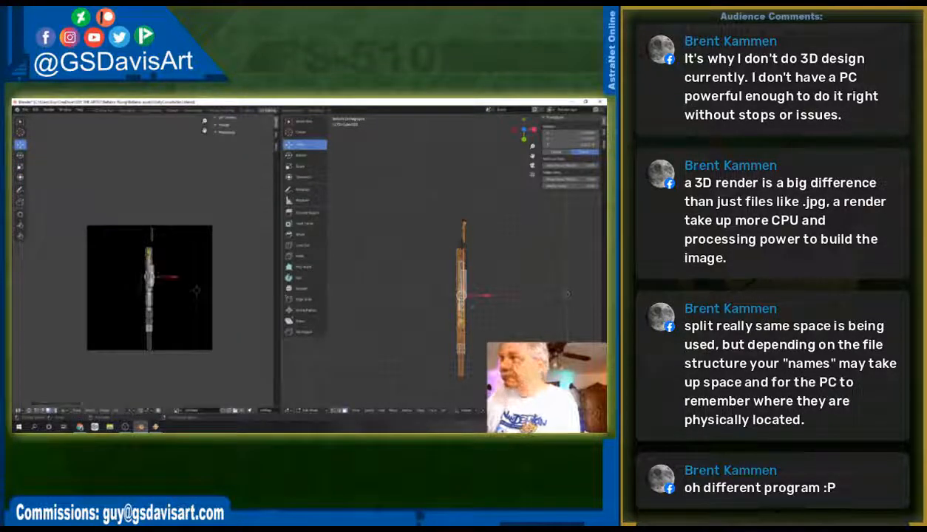
{"action": "left_click", "coordinate": [153, 275]}
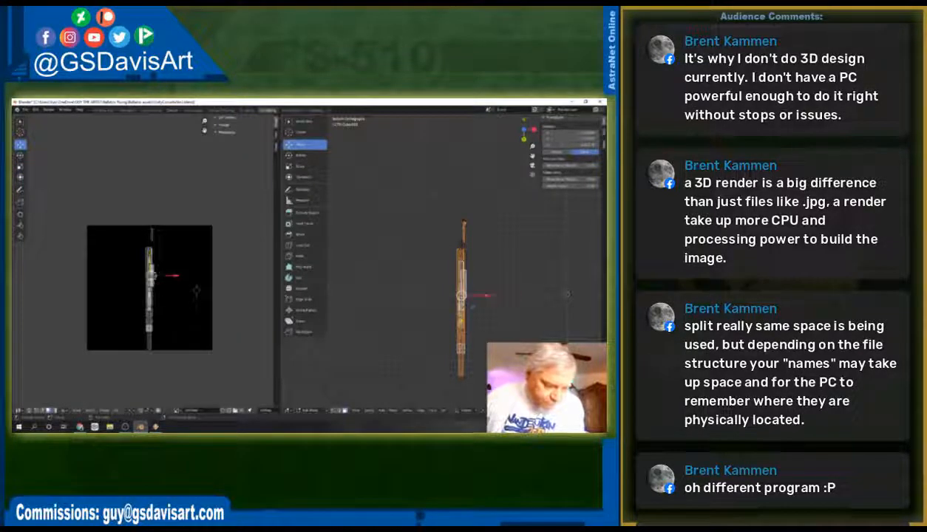
{"action": "left_click_drag", "start_coordinate": [175, 275], "coordinate": [252, 276]}
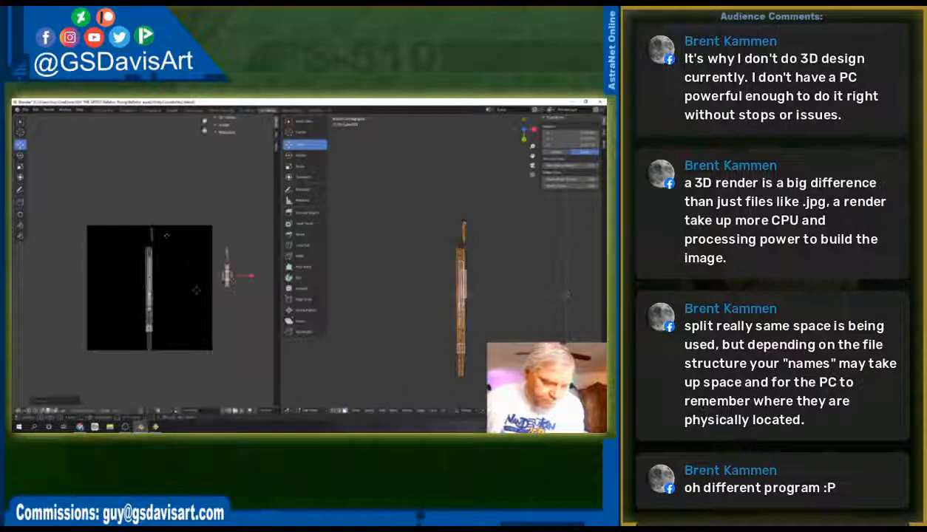
{"action": "left_click_drag", "start_coordinate": [159, 245], "coordinate": [239, 268]}
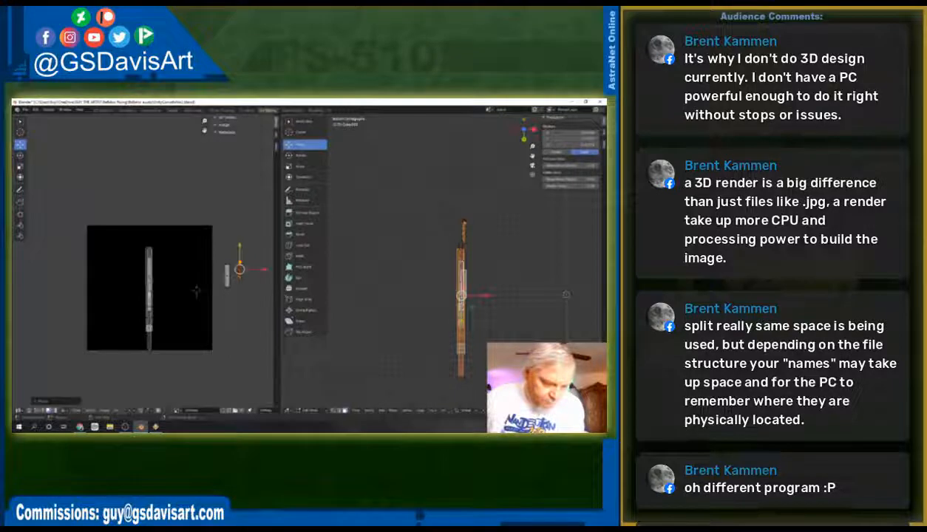
Step: Try to pull the long connected strip sideways out of the stacked islands, and undo the moves
{"action": "left_click", "coordinate": [151, 276]}
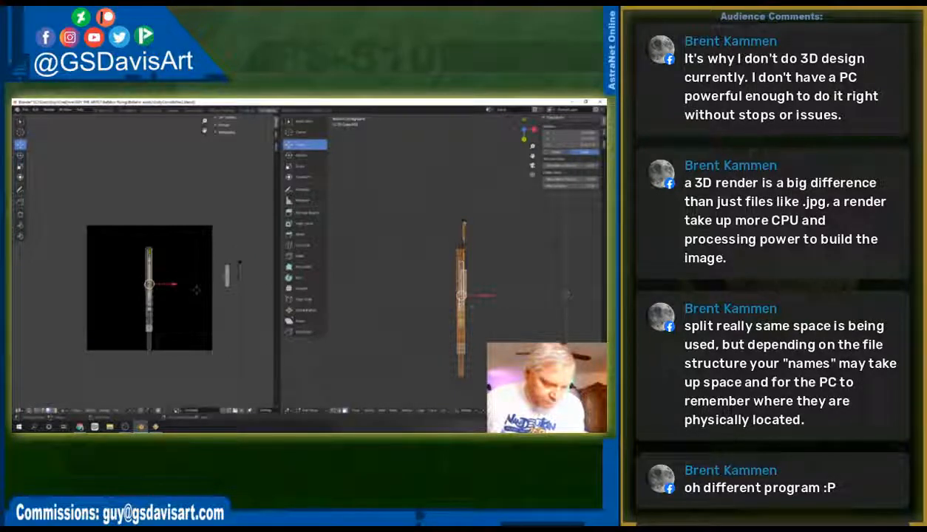
{"action": "left_click_drag", "start_coordinate": [150, 278], "coordinate": [166, 283]}
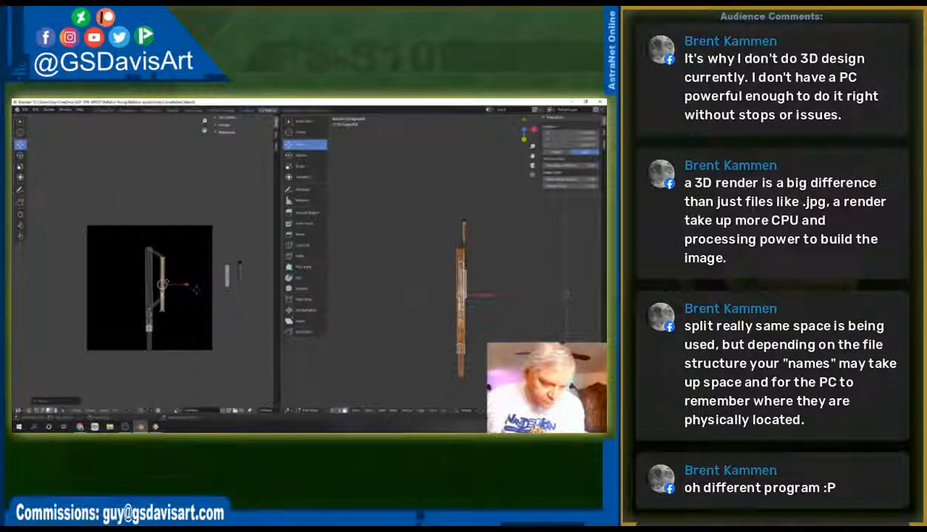
{"action": "key", "text": "ctrl+z"}
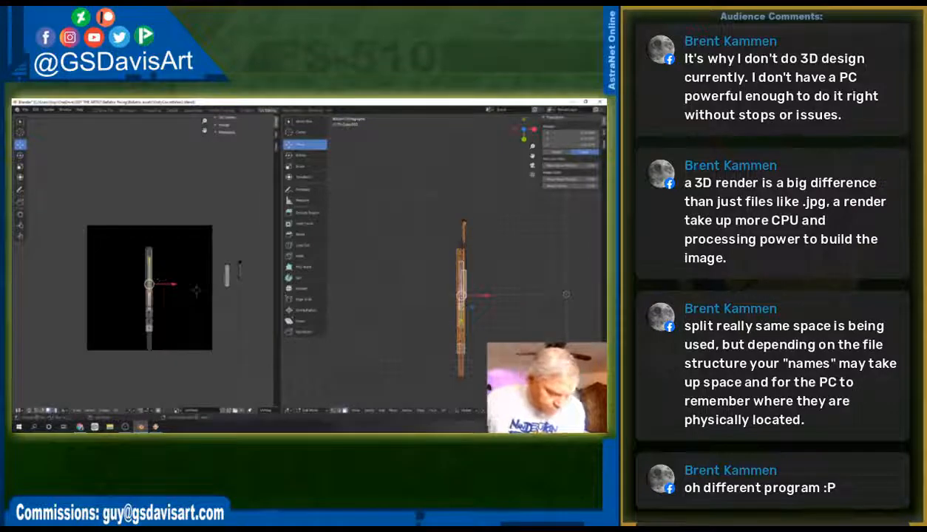
{"action": "key", "text": "ctrl+z"}
{"action": "key", "text": "ctrl+z"}
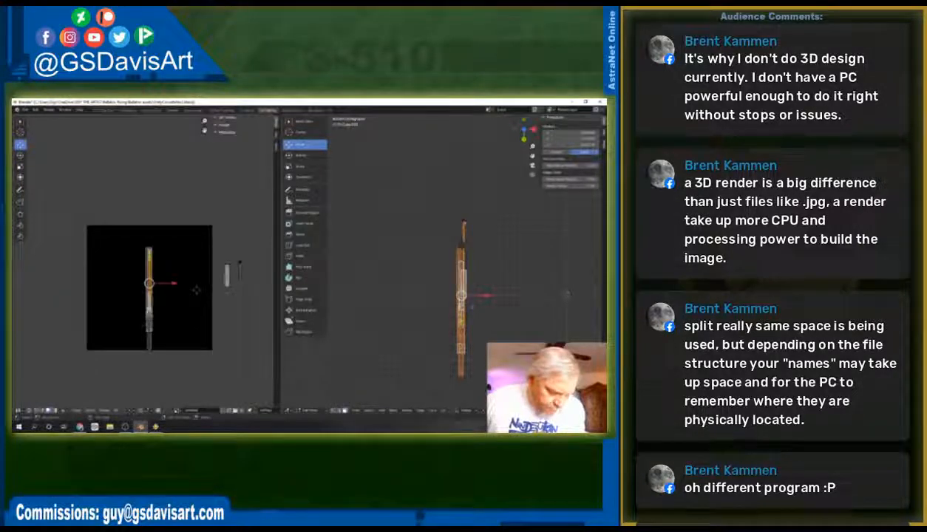
{"action": "key", "text": "ctrl+z"}
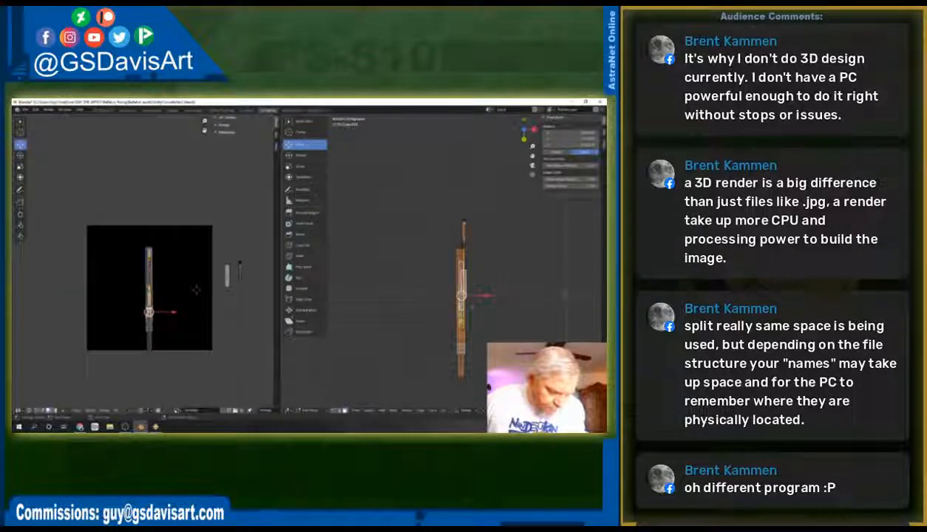
{"action": "key", "text": "ctrl+z"}
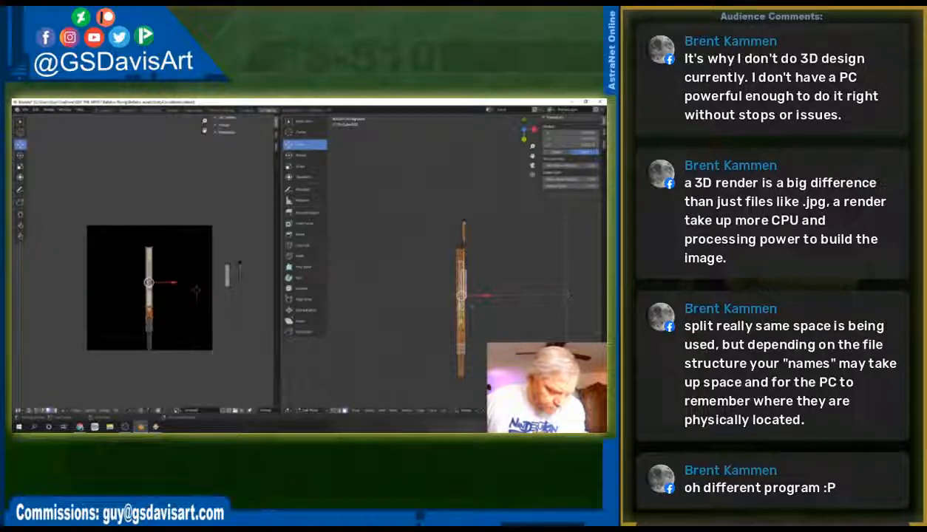
{"action": "left_click_drag", "start_coordinate": [174, 282], "coordinate": [160, 283]}
{"action": "key", "text": "ctrl+z"}
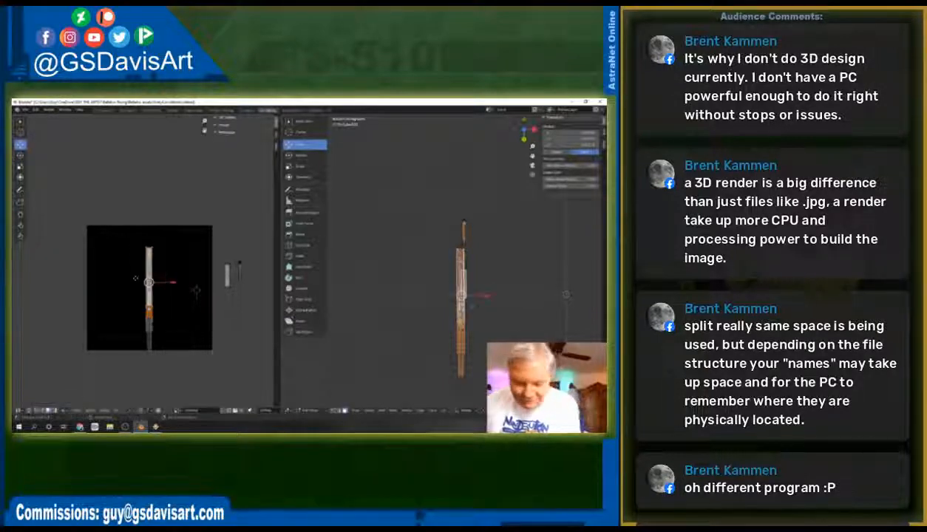
Step: Reselect the long strip within the stack, try shifting it horizontally to the right, and undo the shift
{"action": "key", "text": "a"}
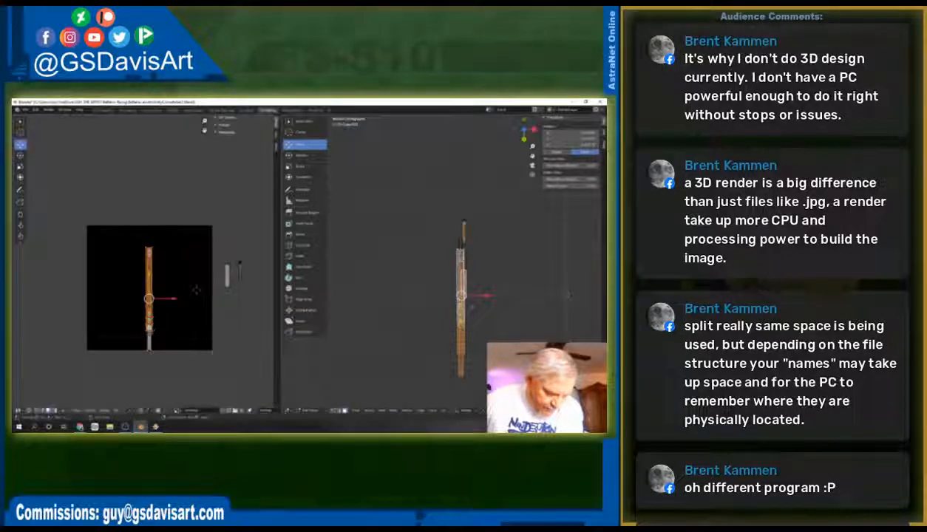
{"action": "key", "text": "a"}
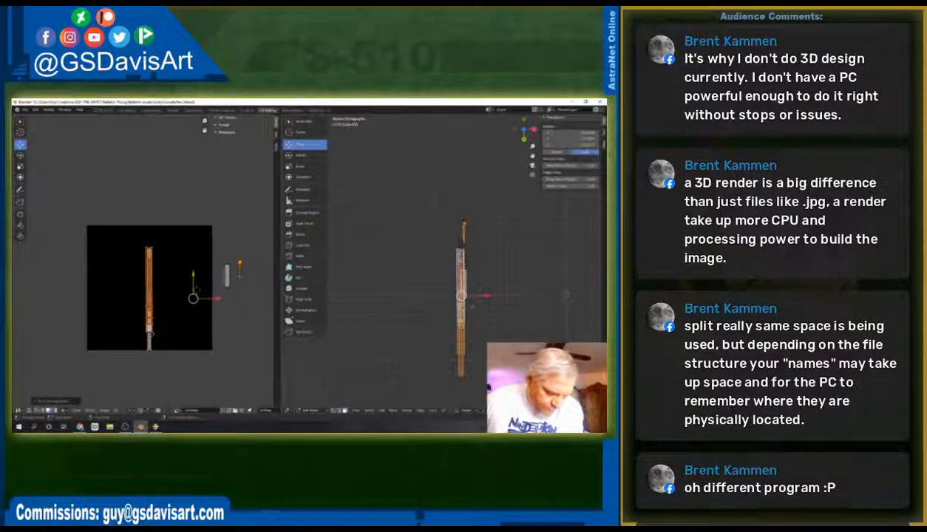
{"action": "left_click", "coordinate": [160, 310]}
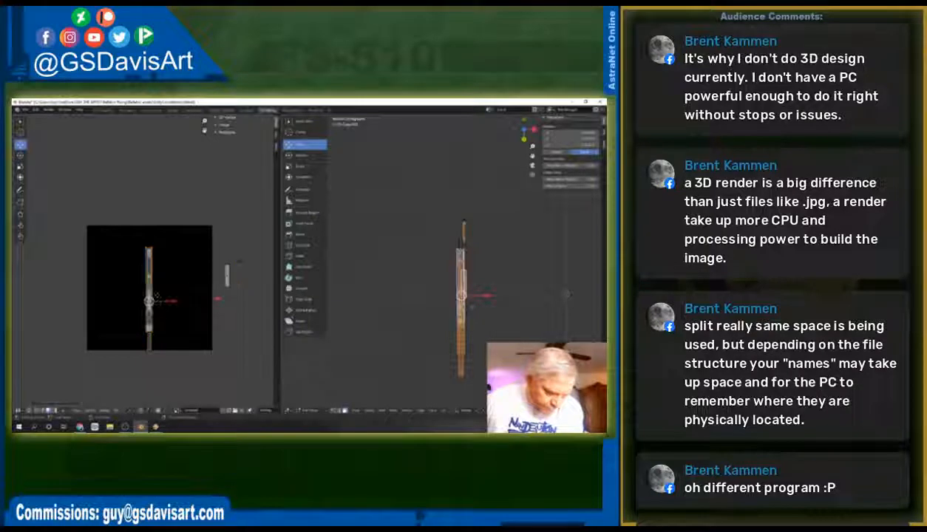
{"action": "left_click", "coordinate": [149, 280]}
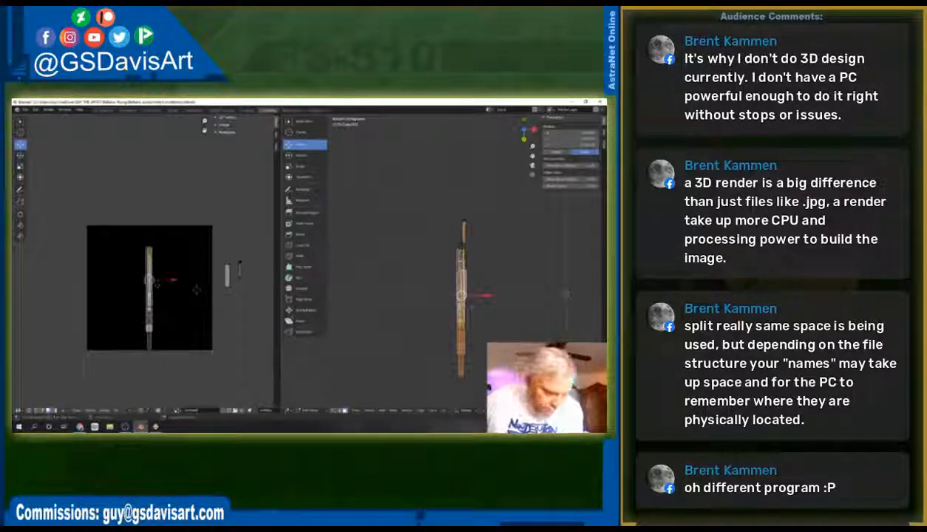
{"action": "key", "text": "g"}
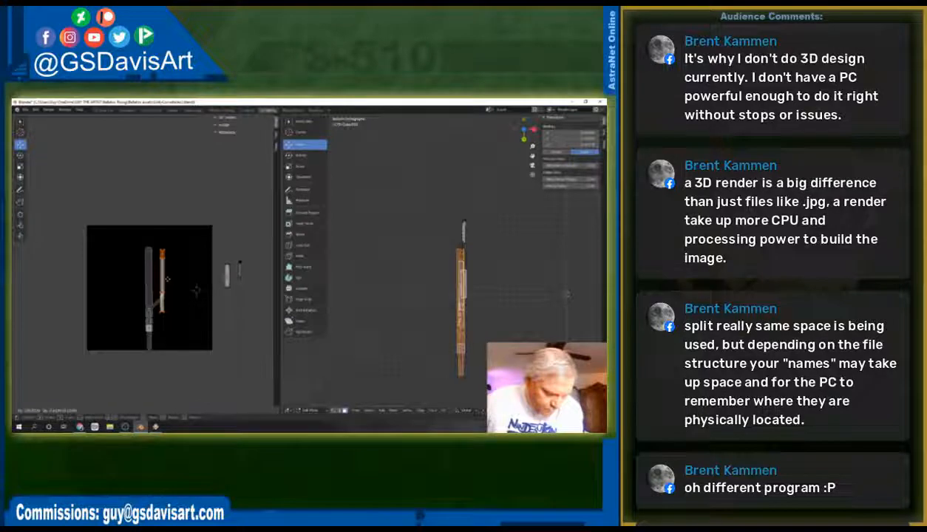
{"action": "key", "text": "x"}
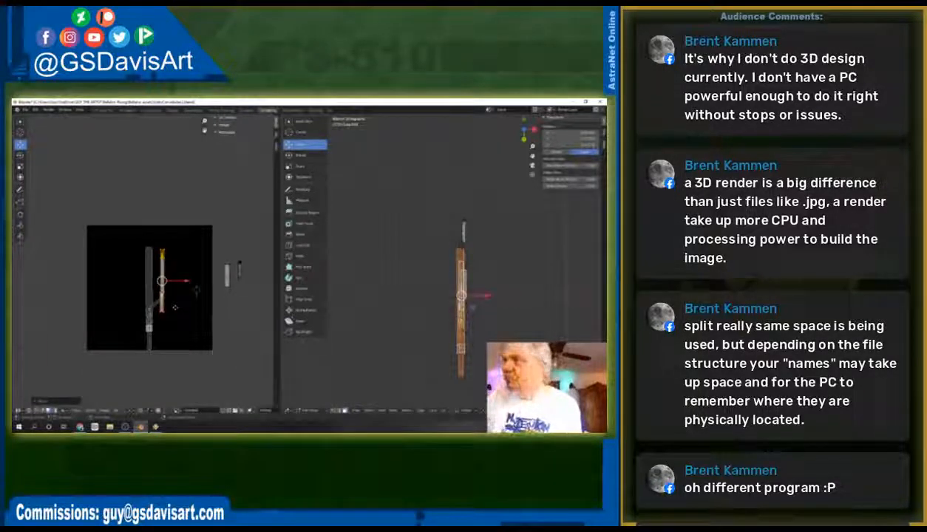
{"action": "key", "text": "ctrl+z"}
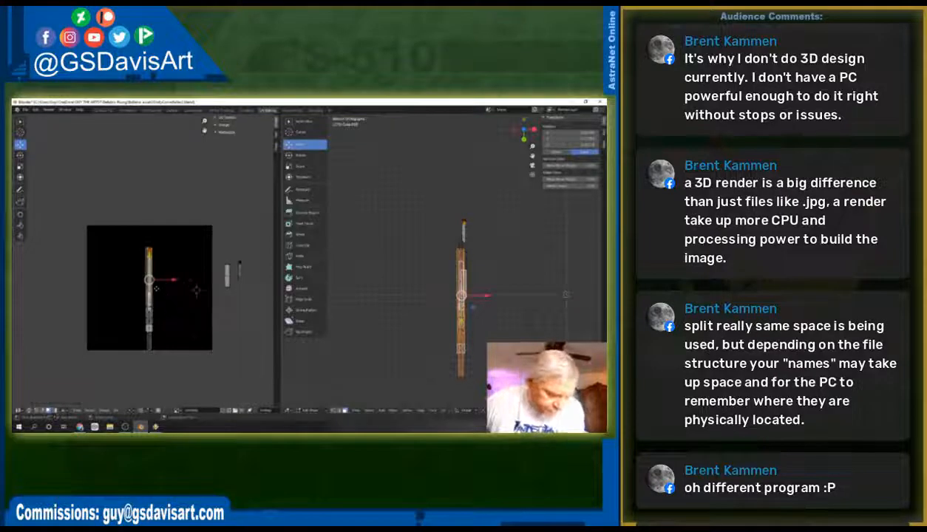
Step: Move the long narrow strip horizontally out of the stack into the empty space to its right
{"action": "left_click", "coordinate": [160, 279]}
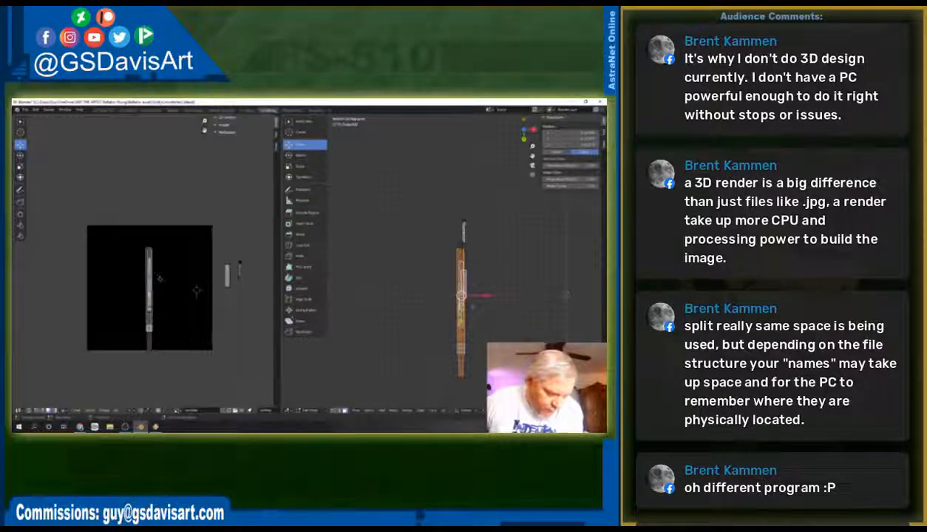
{"action": "left_click", "coordinate": [150, 279]}
{"action": "left_click_drag", "start_coordinate": [154, 280], "coordinate": [178, 281]}
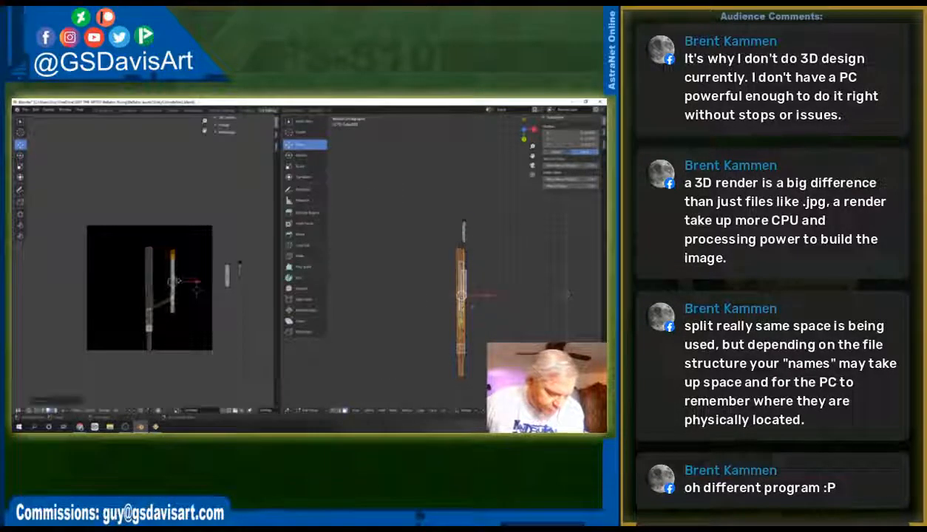
Step: Pull the strip's lower connected section aside and move the small overlapping island to the lower right of the UV square
{"action": "left_click", "coordinate": [161, 304]}
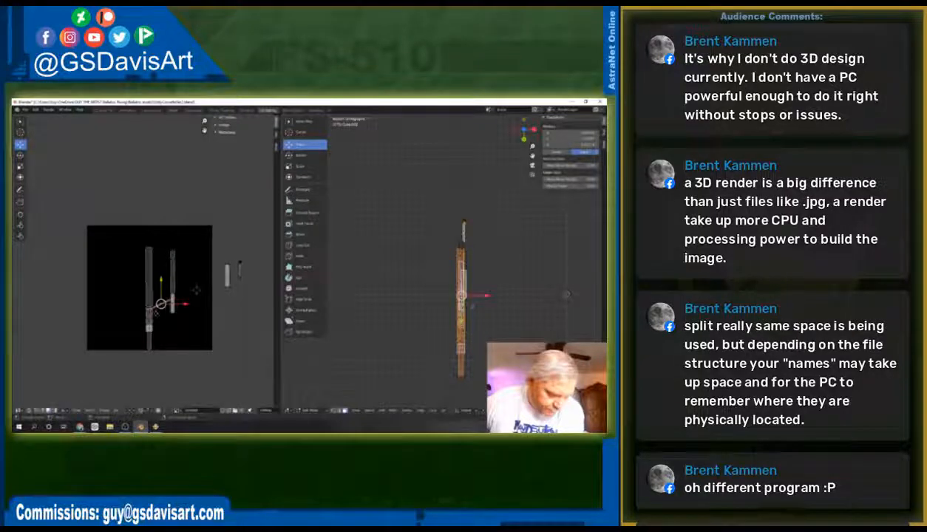
{"action": "left_click_drag", "start_coordinate": [162, 304], "coordinate": [208, 239]}
{"action": "left_click", "coordinate": [172, 302]}
{"action": "key", "text": "ctrl+z"}
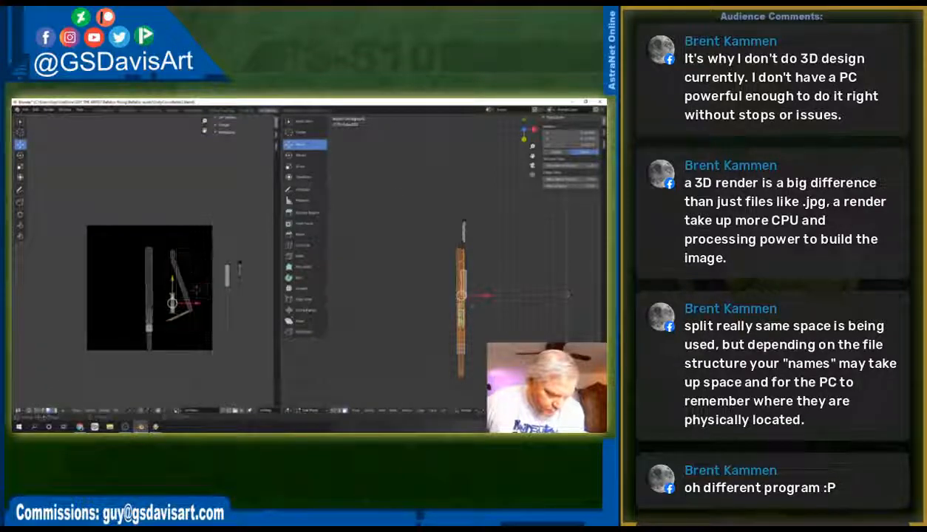
{"action": "left_click_drag", "start_coordinate": [176, 303], "coordinate": [204, 324]}
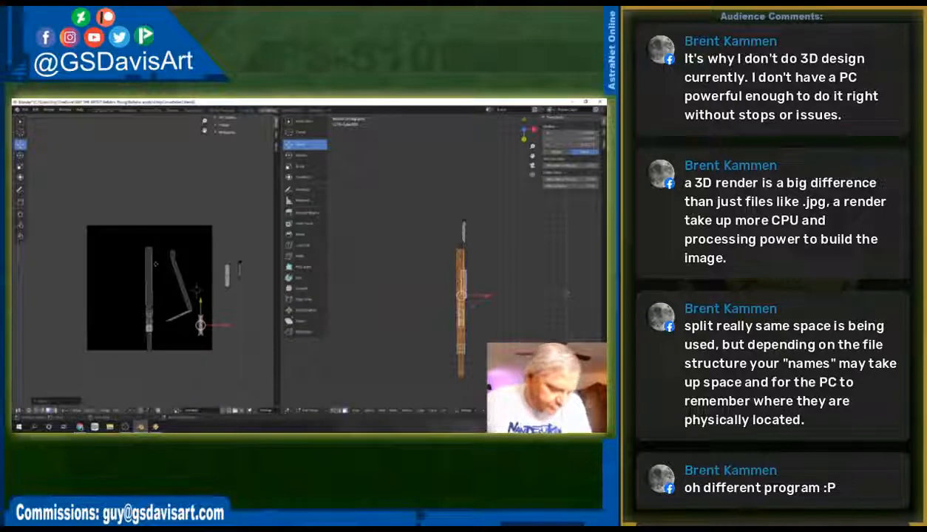
Step: Move the lowest strip of the central stack out to the left of the main column
{"action": "left_click", "coordinate": [151, 310]}
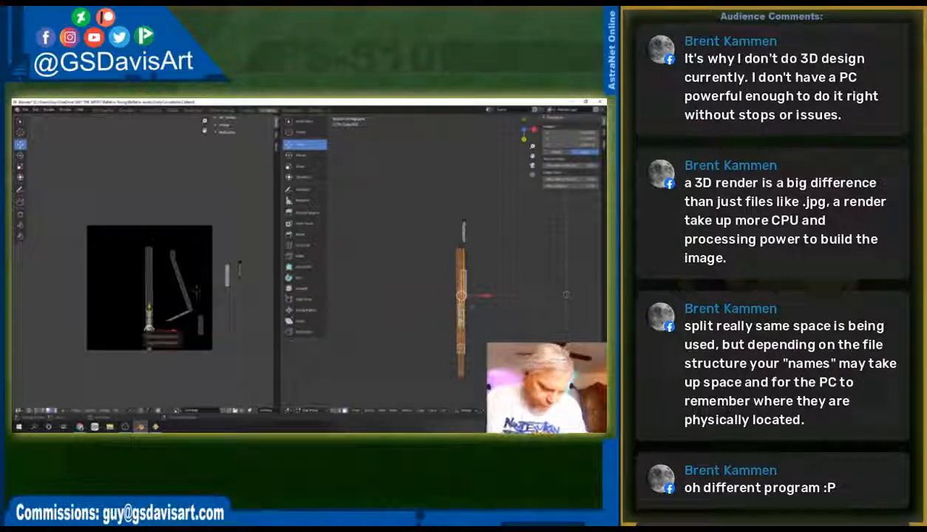
{"action": "left_click_drag", "start_coordinate": [149, 327], "coordinate": [131, 324]}
{"action": "left_click", "coordinate": [151, 330]}
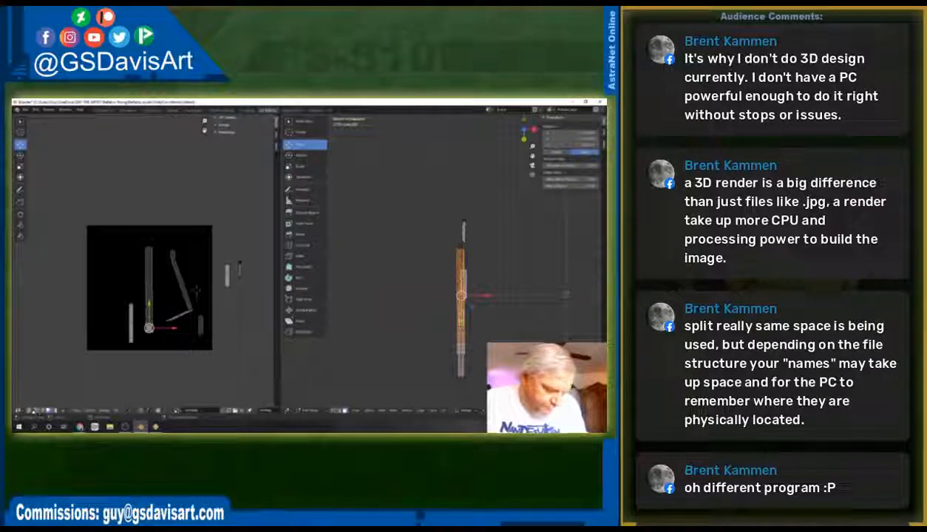
Step: Straighten the bent strip by moving its joint back in line and aligning its lower end vertically
{"action": "left_click", "coordinate": [196, 315]}
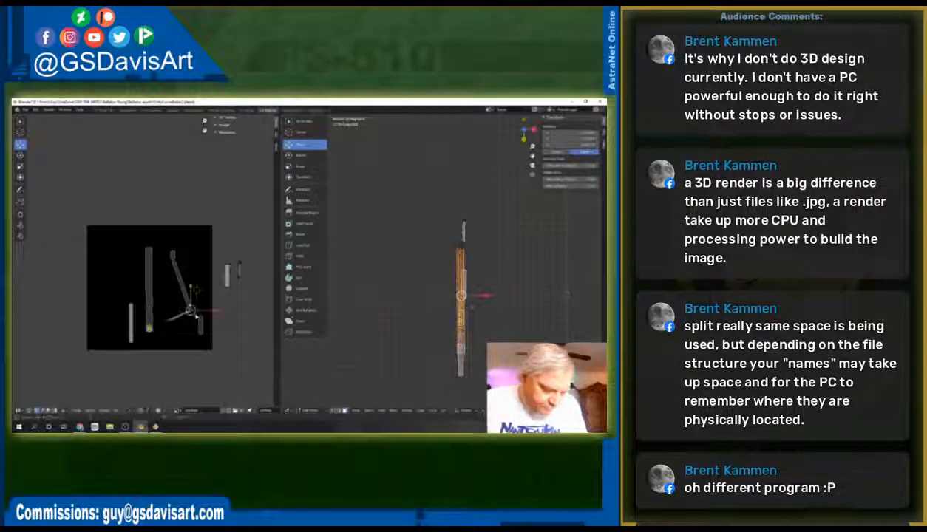
{"action": "key", "text": "r"}
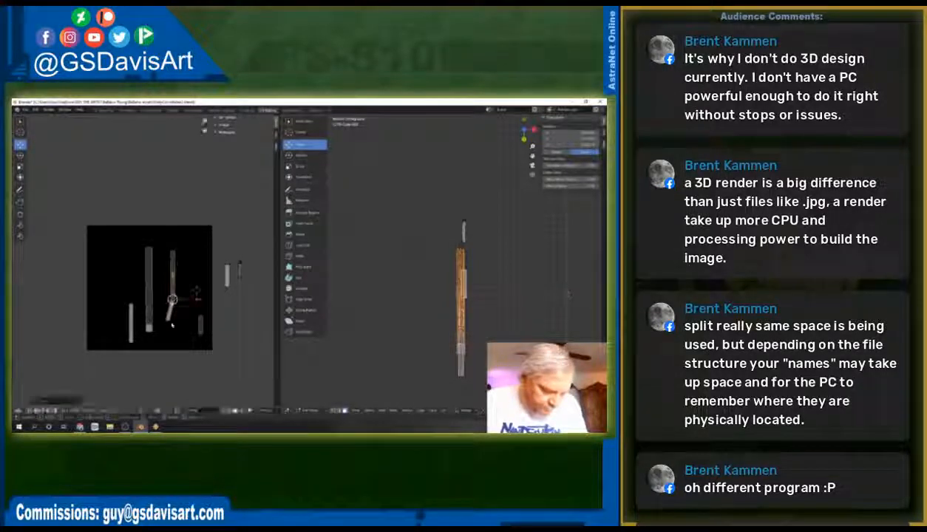
{"action": "key", "text": "Return"}
{"action": "key", "text": "r"}
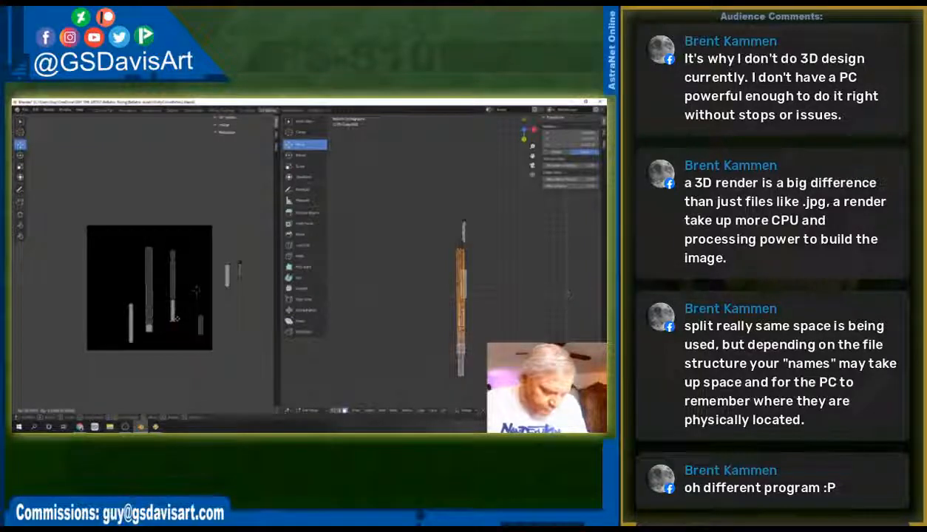
{"action": "left_click", "coordinate": [176, 318]}
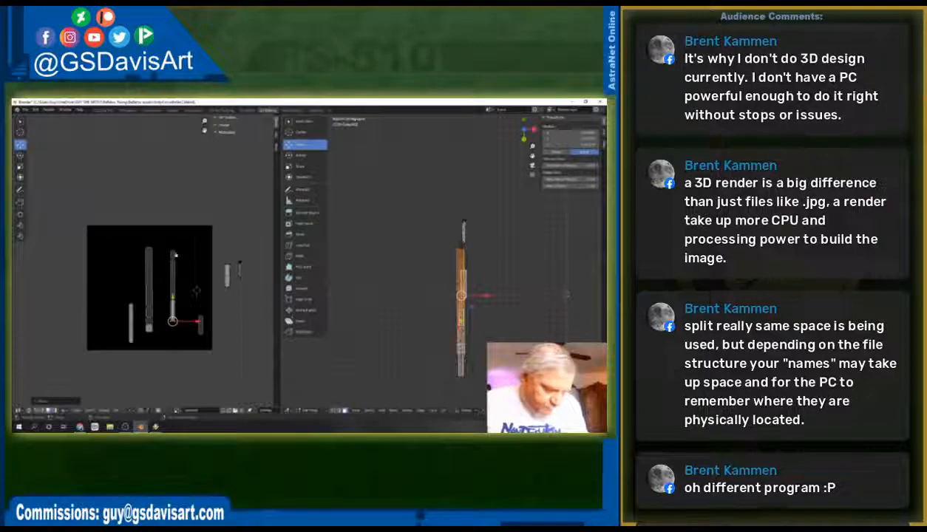
Step: Select the whole straightened strip and place it directly beside the long central column
{"action": "left_click_drag", "start_coordinate": [182, 237], "coordinate": [166, 334]}
{"action": "key", "text": "g"}
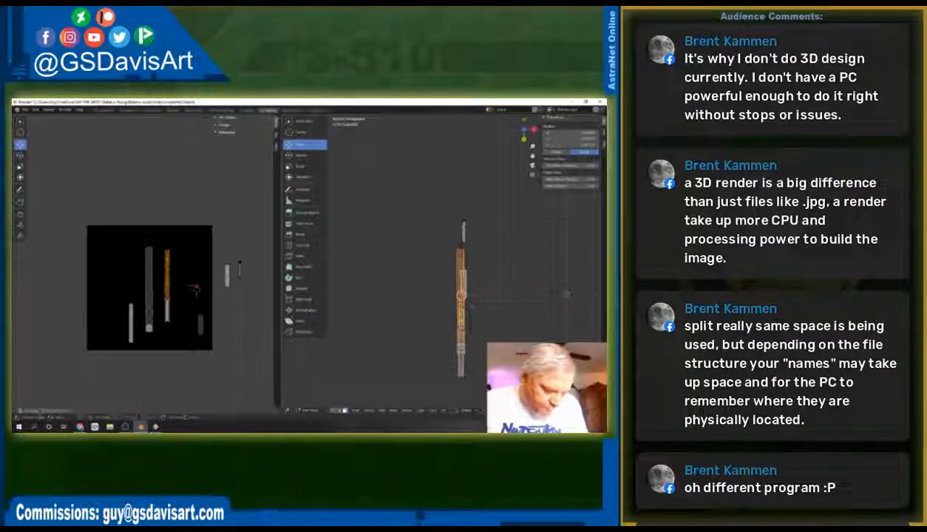
{"action": "left_click", "coordinate": [157, 259]}
Step: Move the small island and the separated lower strip next to the straightened strip, forming adjacent columns
{"action": "left_click", "coordinate": [201, 327]}
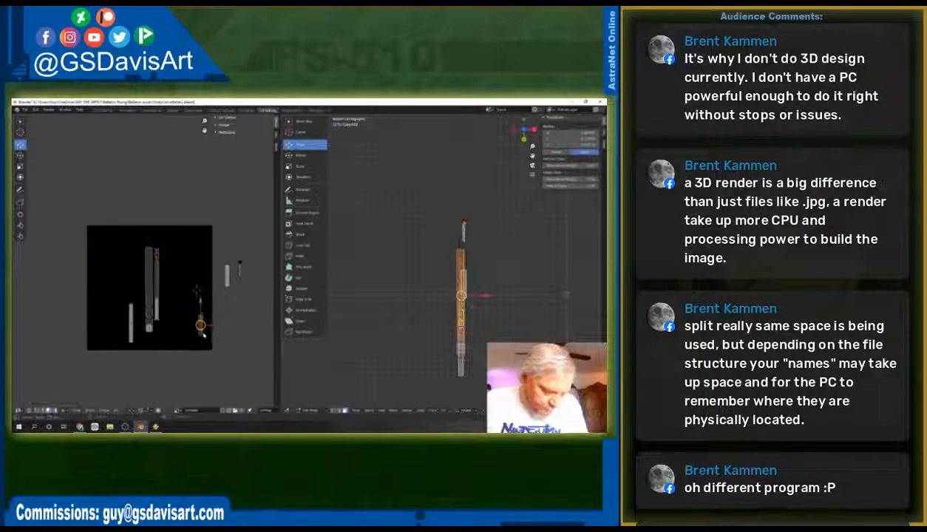
{"action": "key", "text": "g"}
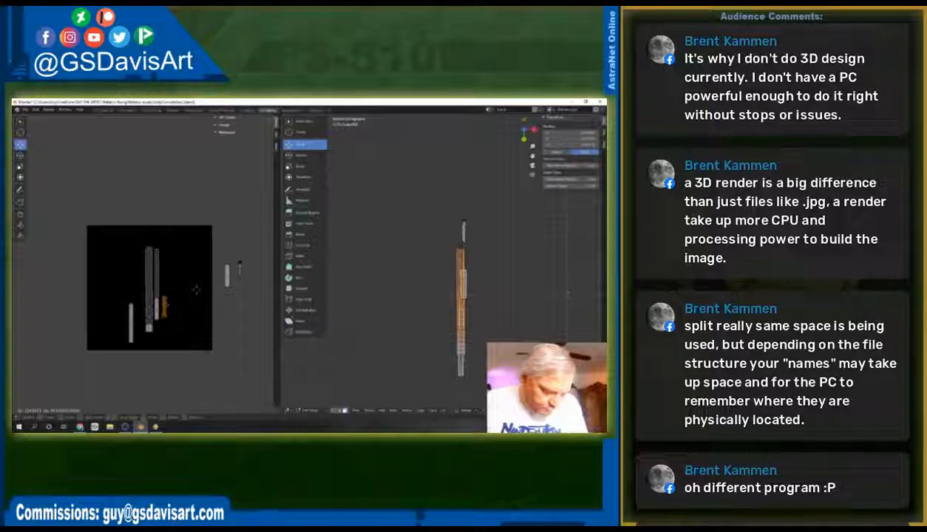
{"action": "left_click", "coordinate": [164, 307]}
{"action": "left_click_drag", "start_coordinate": [113, 288], "coordinate": [139, 345]}
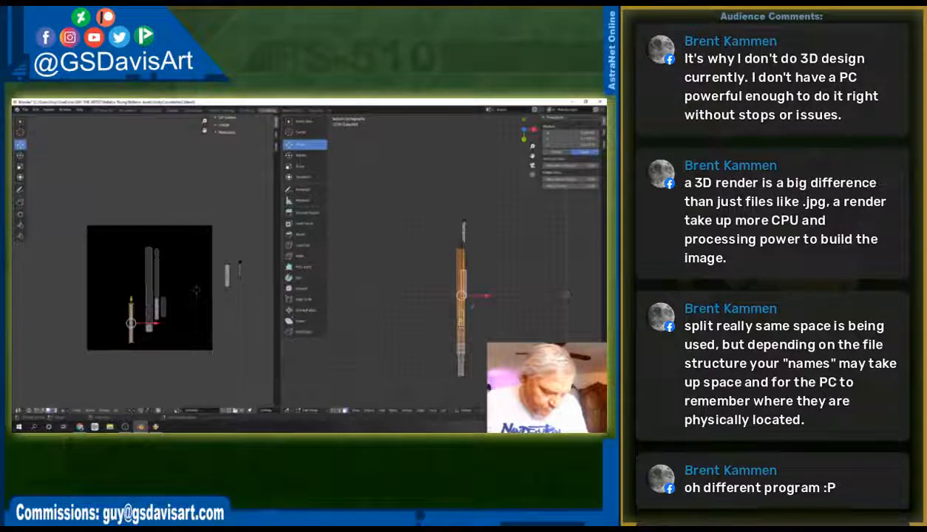
{"action": "key", "text": "g"}
{"action": "left_click", "coordinate": [178, 309]}
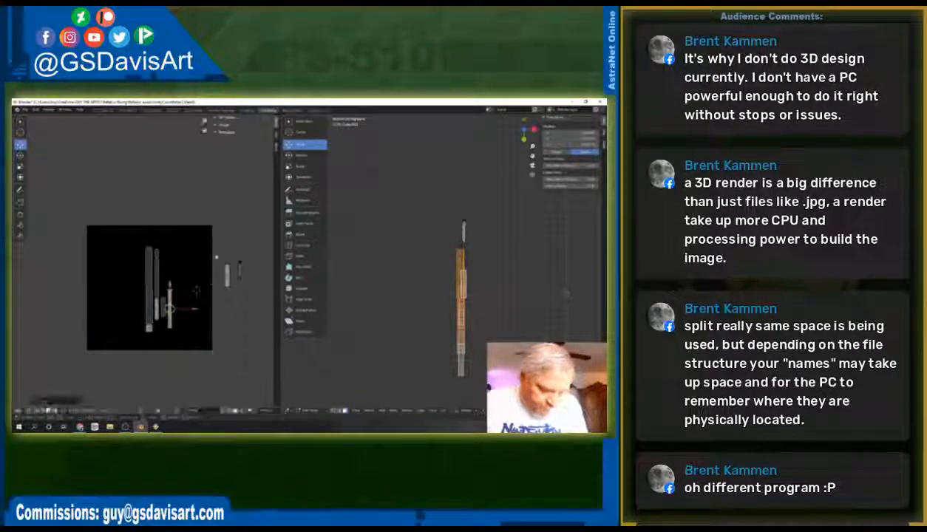
Step: Move the two remaining outlying strips into the texture square and stack them beside the existing strip columns
{"action": "left_click_drag", "start_coordinate": [216, 255], "coordinate": [237, 295]}
{"action": "key", "text": "g"}
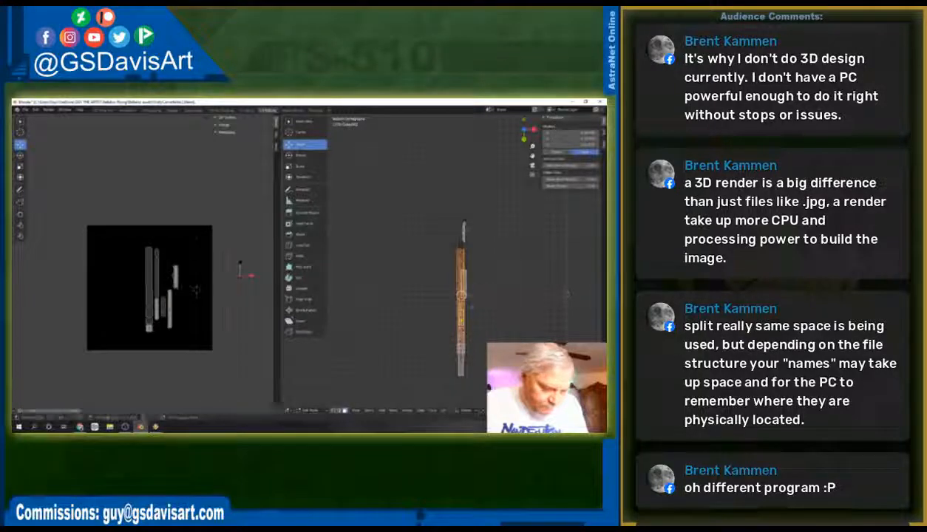
{"action": "left_click", "coordinate": [193, 290]}
{"action": "left_click_drag", "start_coordinate": [226, 253], "coordinate": [254, 285]}
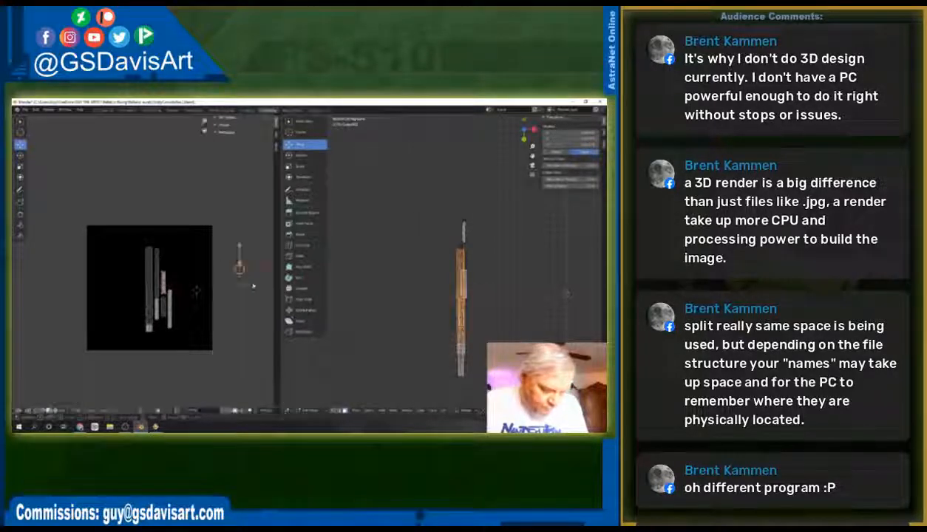
{"action": "key", "text": "g"}
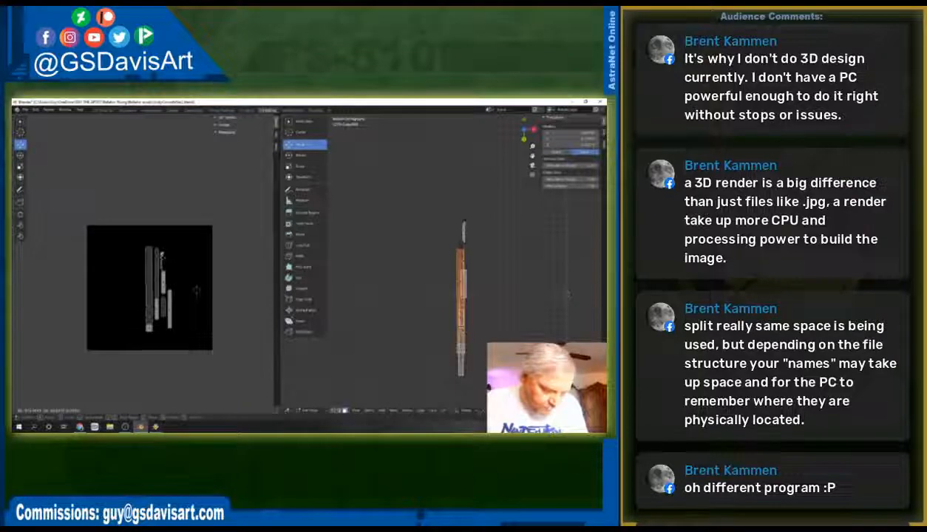
{"action": "left_click", "coordinate": [196, 290]}
Step: Scale the arranged strip columns down together and park the cluster just above the texture square, below the earlier strip group
{"action": "key", "text": "a"}
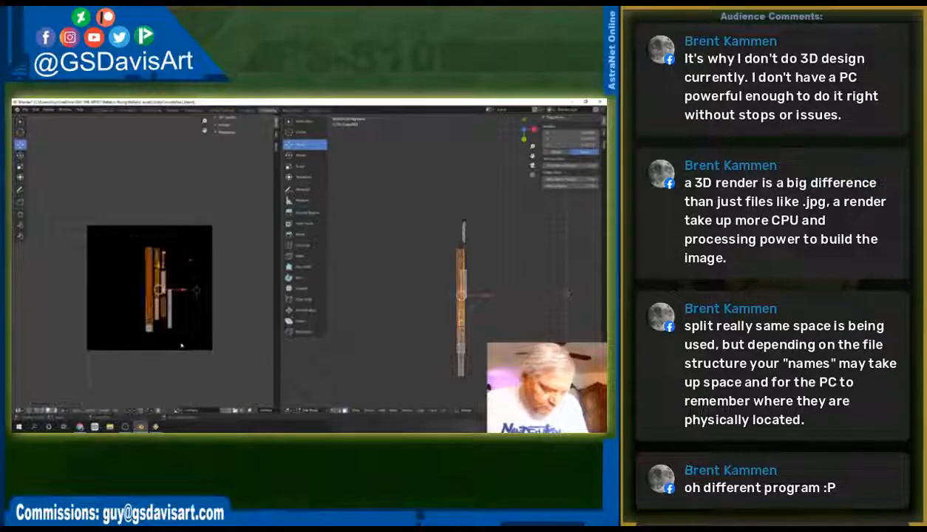
{"action": "left_click", "coordinate": [21, 165]}
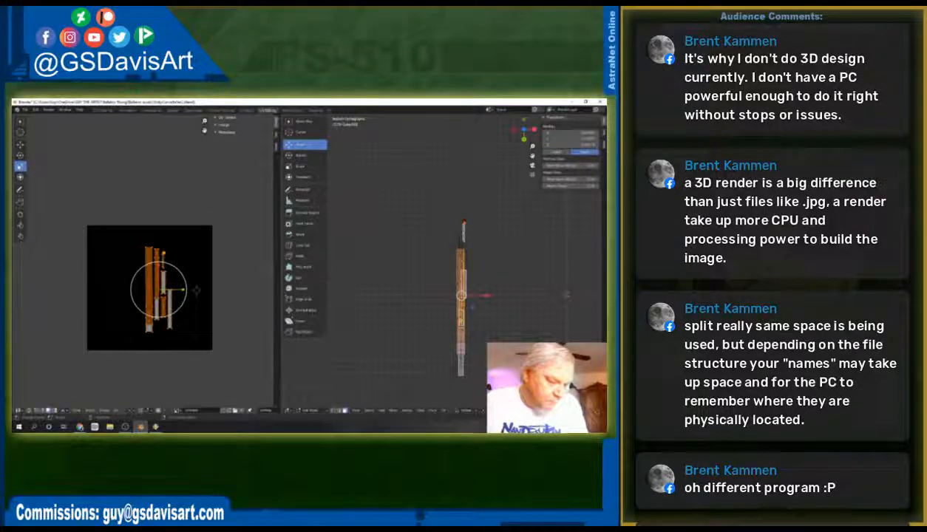
{"action": "left_click_drag", "start_coordinate": [114, 235], "coordinate": [186, 341]}
{"action": "left_click_drag", "start_coordinate": [177, 272], "coordinate": [246, 374]}
{"action": "left_click", "coordinate": [20, 145]}
{"action": "left_click_drag", "start_coordinate": [437, 192], "coordinate": [451, 387]}
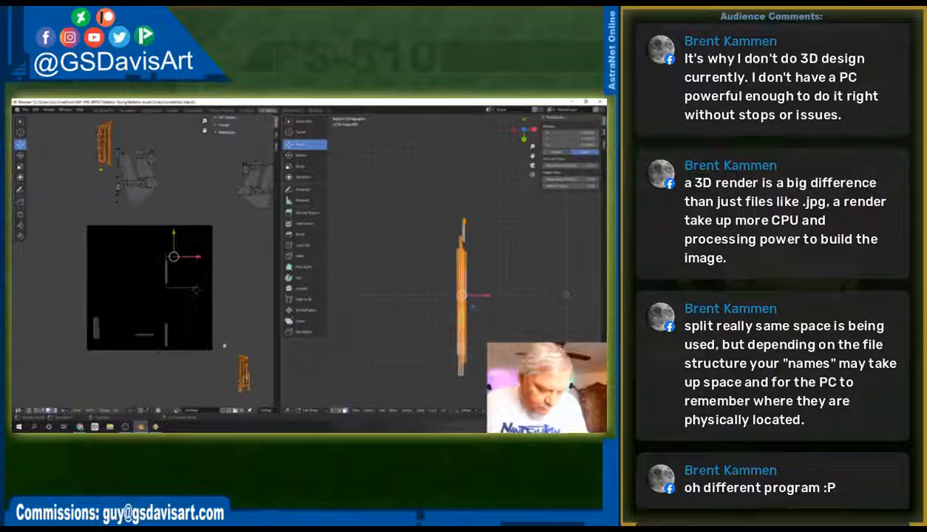
{"action": "left_click_drag", "start_coordinate": [224, 342], "coordinate": [102, 200]}
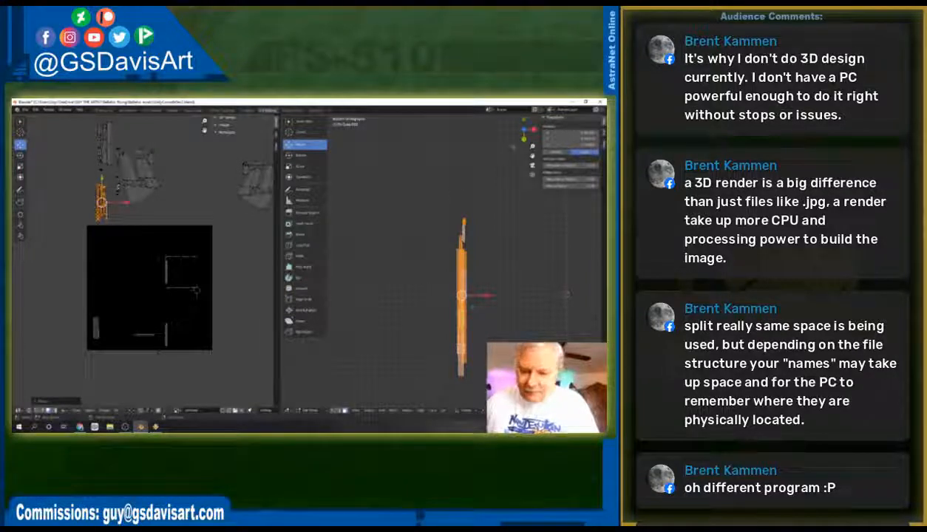
Step: Check where the UV islands of the two long edge faces on the large fin lie
{"action": "left_click", "coordinate": [524, 139]}
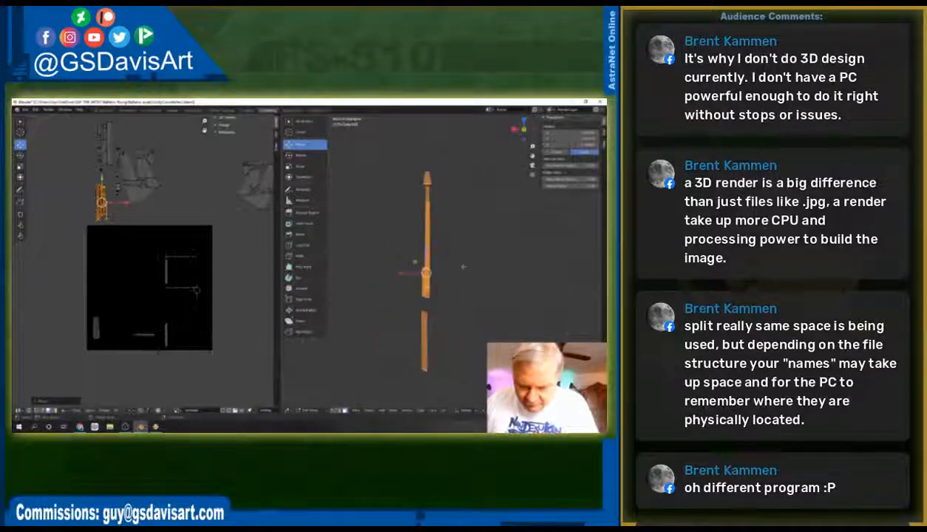
{"action": "middle_click_drag", "start_coordinate": [463, 267], "coordinate": [454, 268]}
{"action": "scroll", "coordinate": [455, 269], "scroll_direction": "down", "scroll_amount": 2}
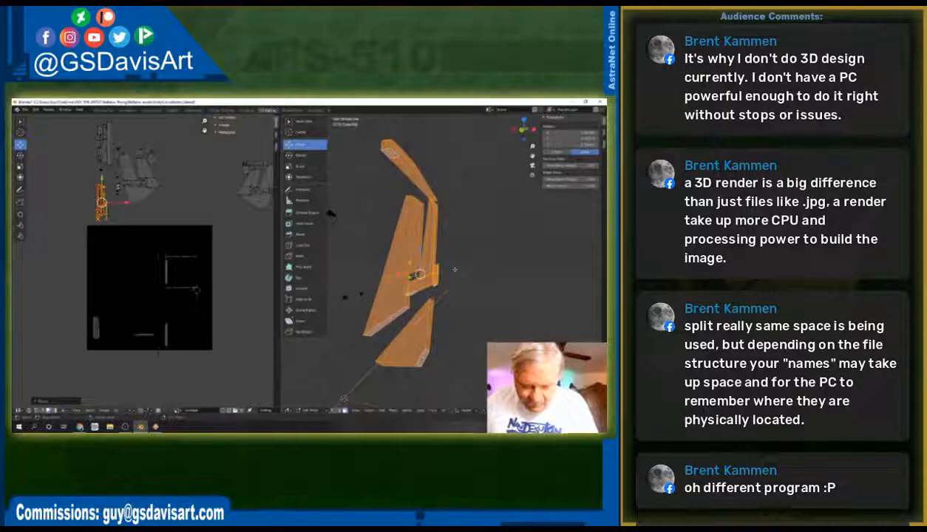
{"action": "left_click", "coordinate": [397, 236]}
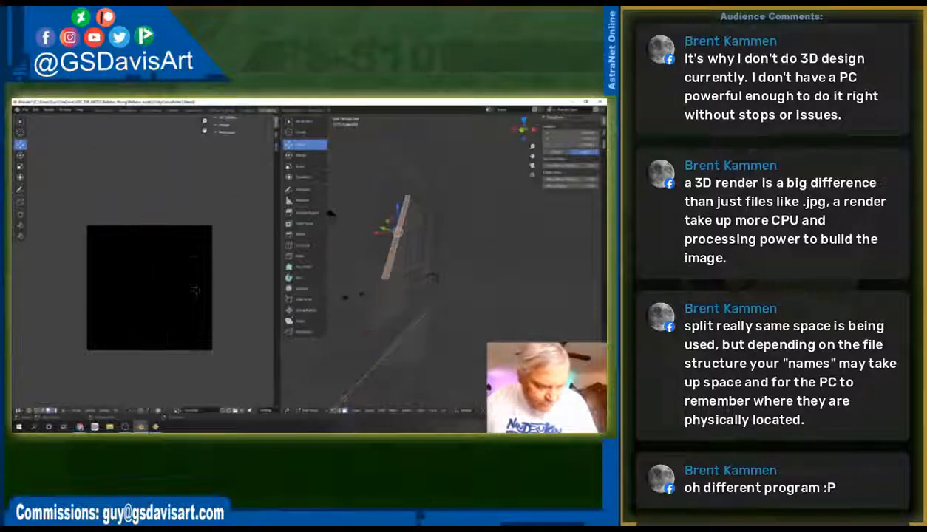
{"action": "left_click", "coordinate": [379, 297]}
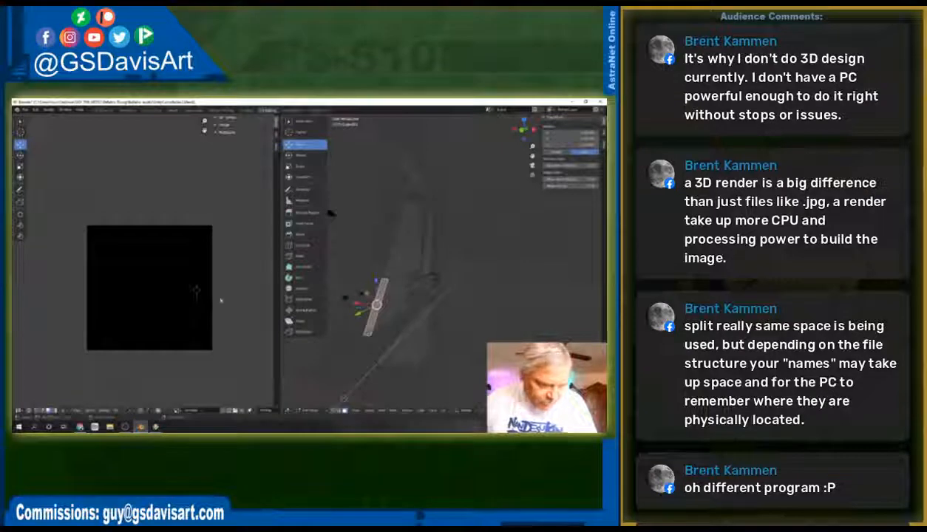
{"action": "scroll", "coordinate": [220, 300], "scroll_direction": "down", "scroll_amount": 5}
{"action": "scroll", "coordinate": [221, 301], "scroll_direction": "up", "scroll_amount": 2}
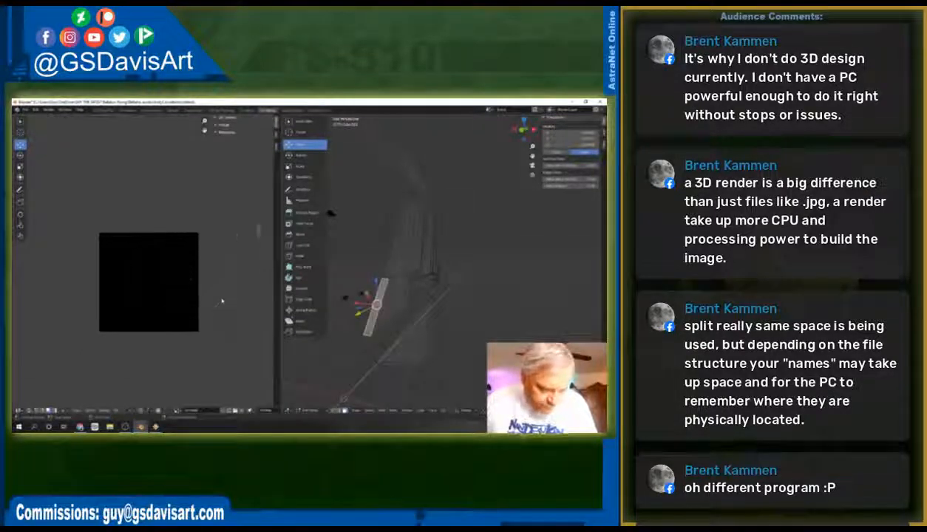
{"action": "left_click", "coordinate": [399, 231]}
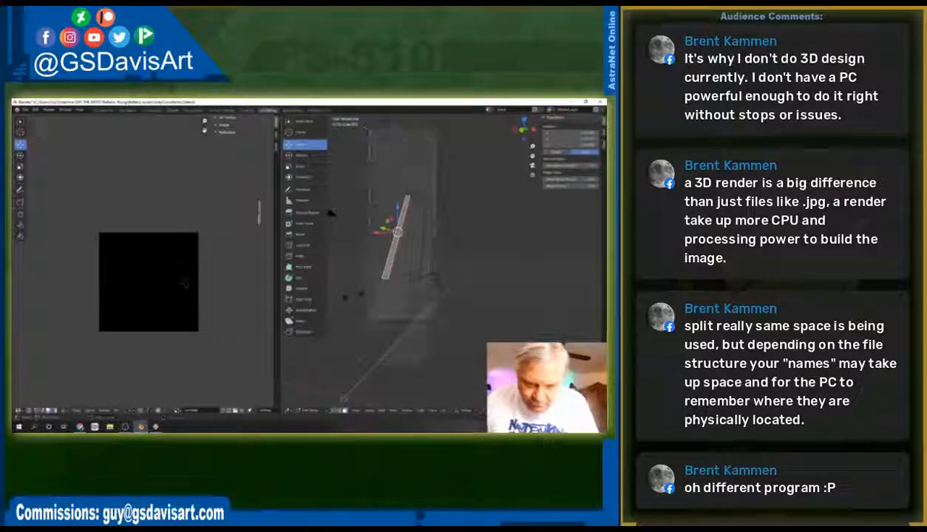
Step: Display all the fin parts' UVs and move the separate long narrow strip beside the islands above the texture square
{"action": "key", "text": "a"}
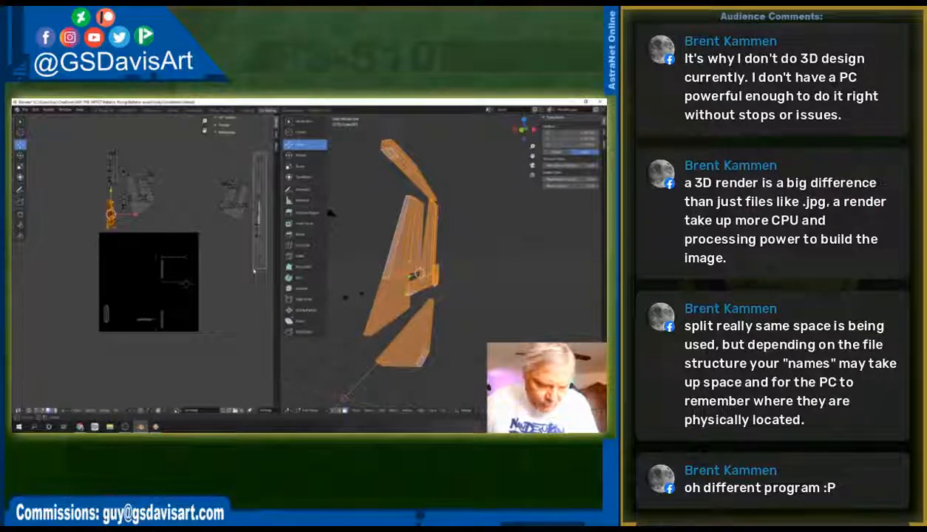
{"action": "left_click_drag", "start_coordinate": [253, 271], "coordinate": [252, 272]}
{"action": "left_click_drag", "start_coordinate": [257, 210], "coordinate": [163, 176]}
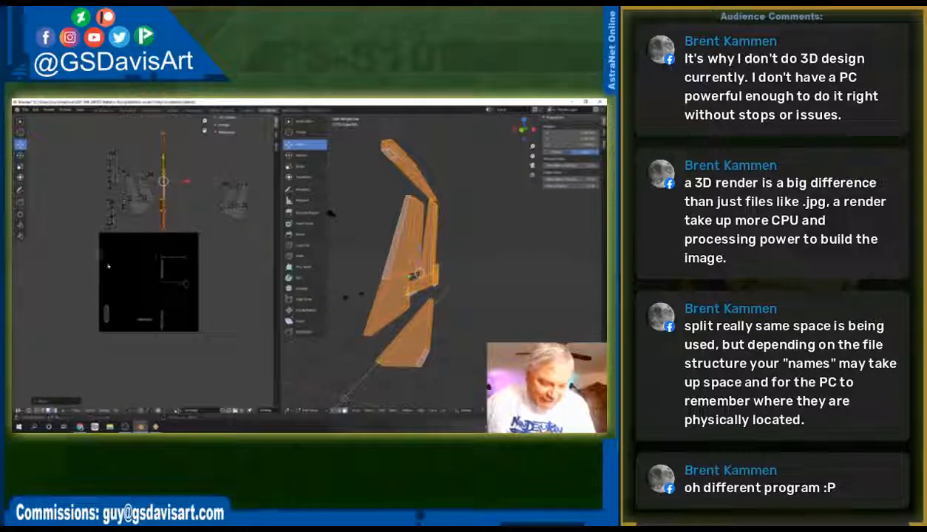
Step: Check the fin parts' edge faces one by one to find those whose UVs still lie inside the texture square
{"action": "left_click_drag", "start_coordinate": [94, 245], "coordinate": [201, 346]}
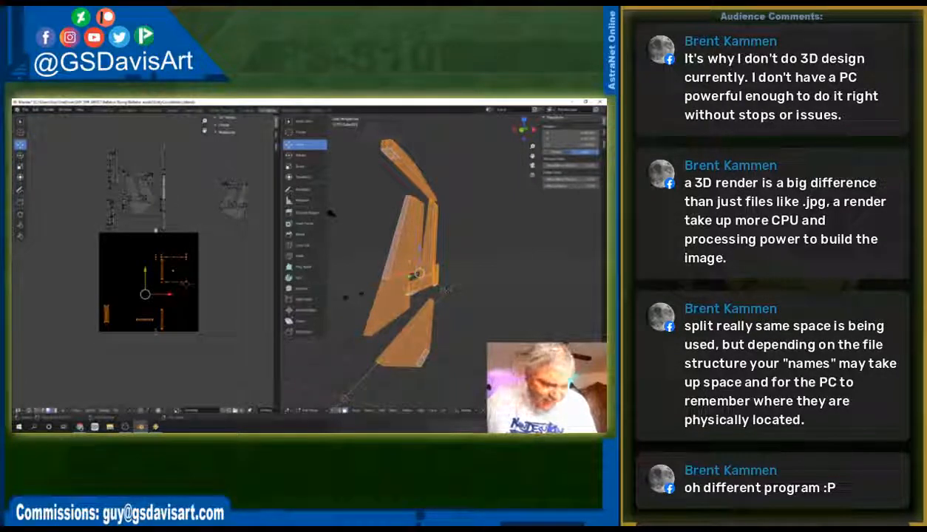
{"action": "left_click_drag", "start_coordinate": [99, 196], "coordinate": [117, 232]}
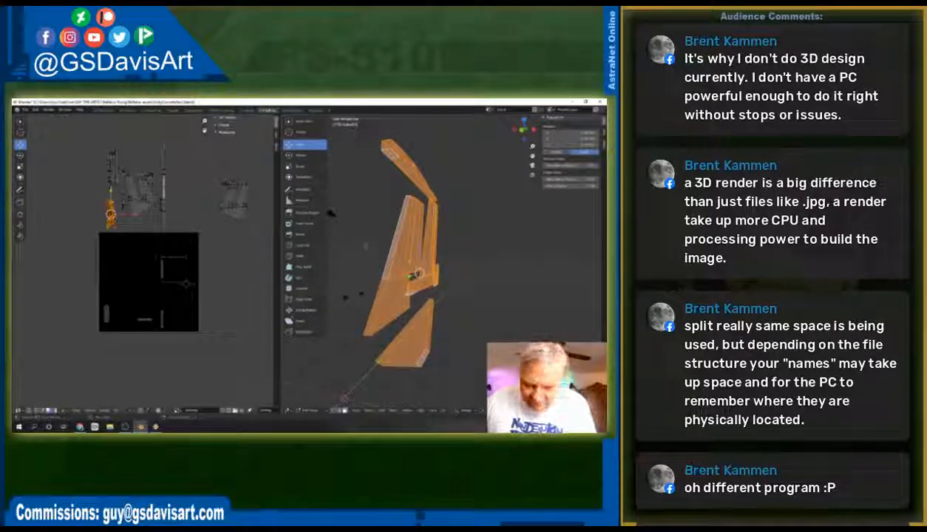
{"action": "left_click", "coordinate": [365, 246]}
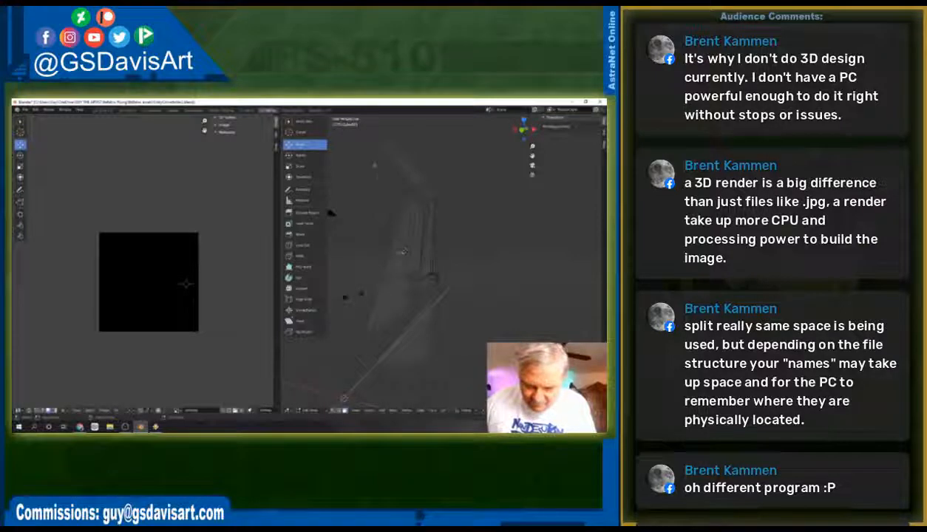
{"action": "left_click", "coordinate": [391, 155]}
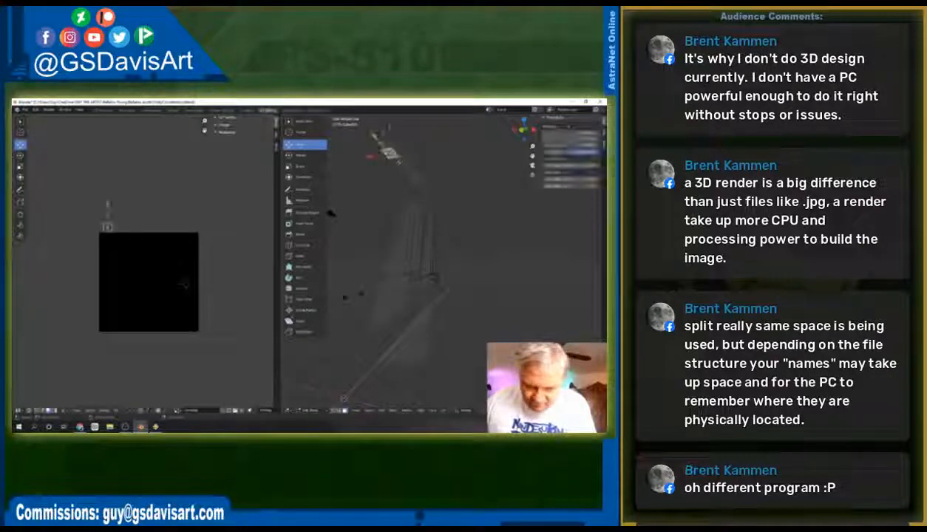
{"action": "left_click", "coordinate": [399, 161]}
{"action": "left_click", "coordinate": [406, 169]}
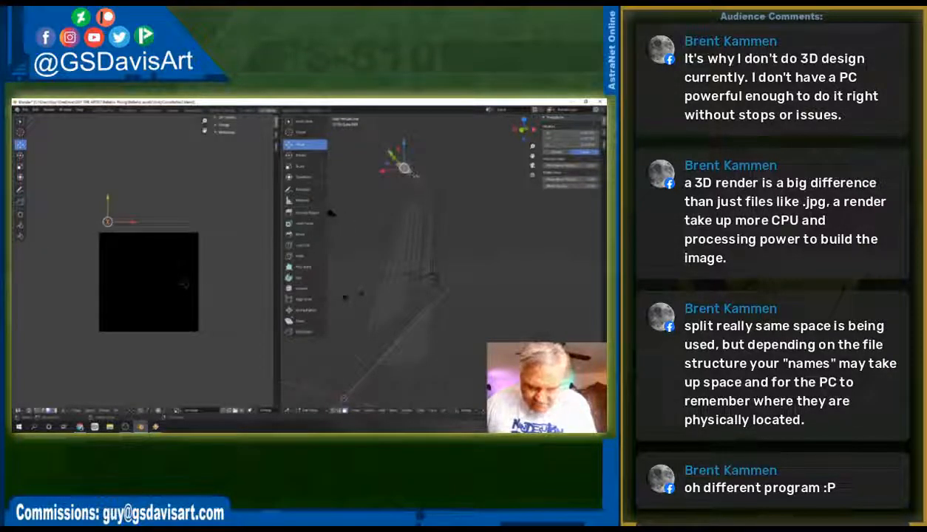
{"action": "left_click", "coordinate": [420, 185]}
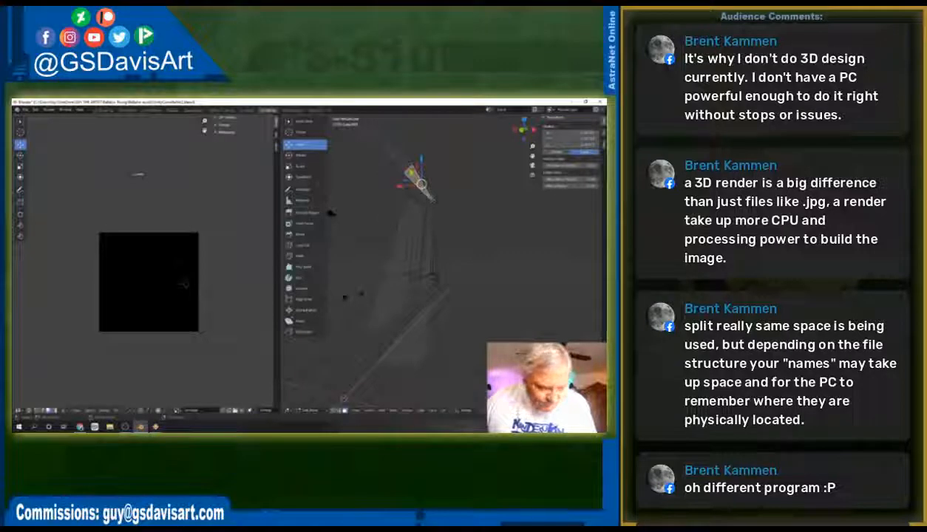
{"action": "left_click", "coordinate": [433, 198]}
{"action": "left_click", "coordinate": [429, 235]}
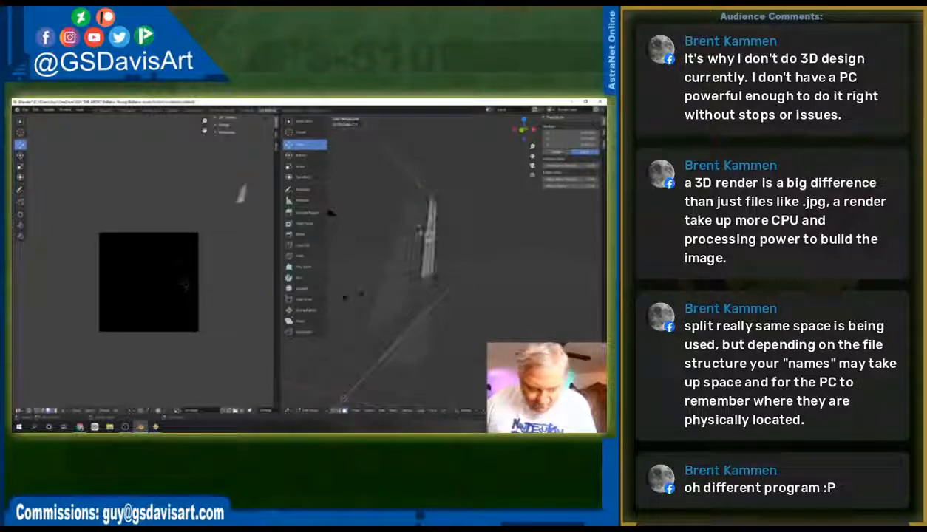
{"action": "left_click", "coordinate": [424, 283]}
{"action": "left_click", "coordinate": [417, 280]}
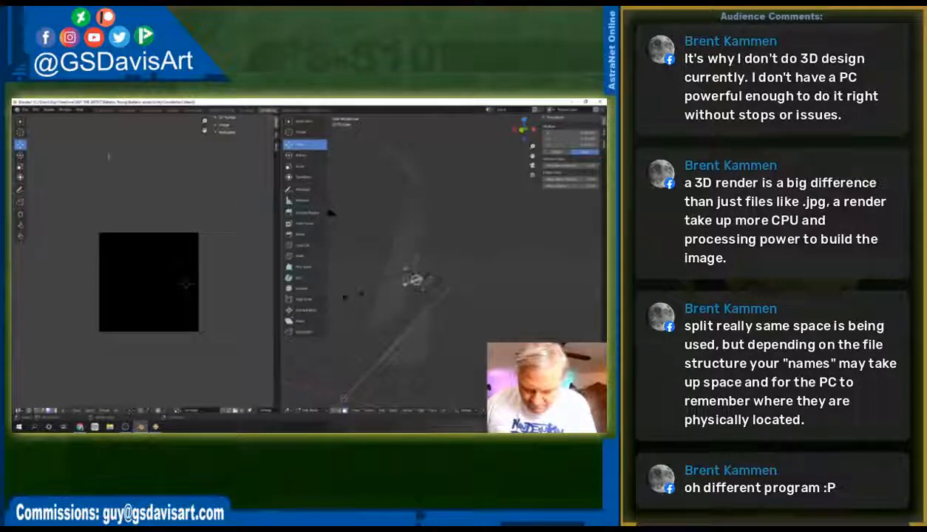
Step: Select the narrow faces running along both sides of the large fin's lower edge
{"action": "left_click", "coordinate": [427, 276]}
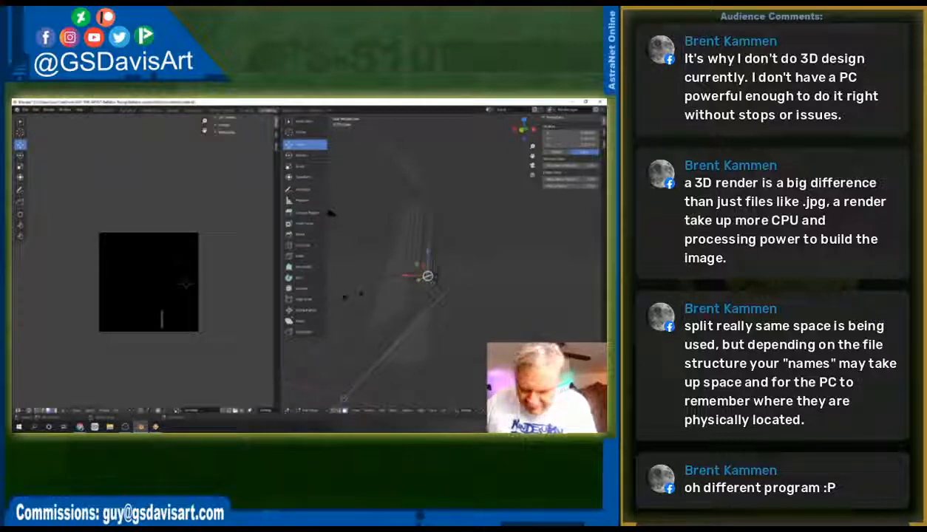
{"action": "scroll", "coordinate": [426, 278], "scroll_direction": "up", "scroll_amount": 5}
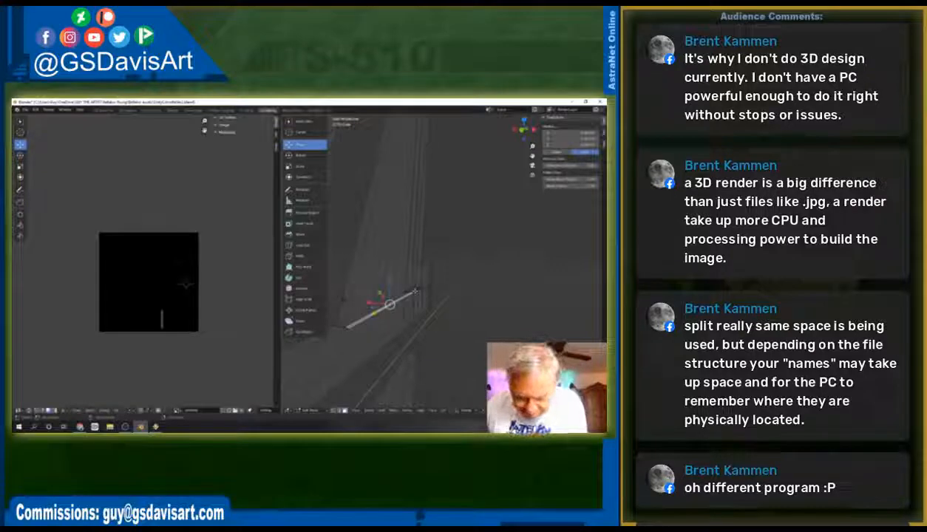
{"action": "left_click", "coordinate": [415, 292]}
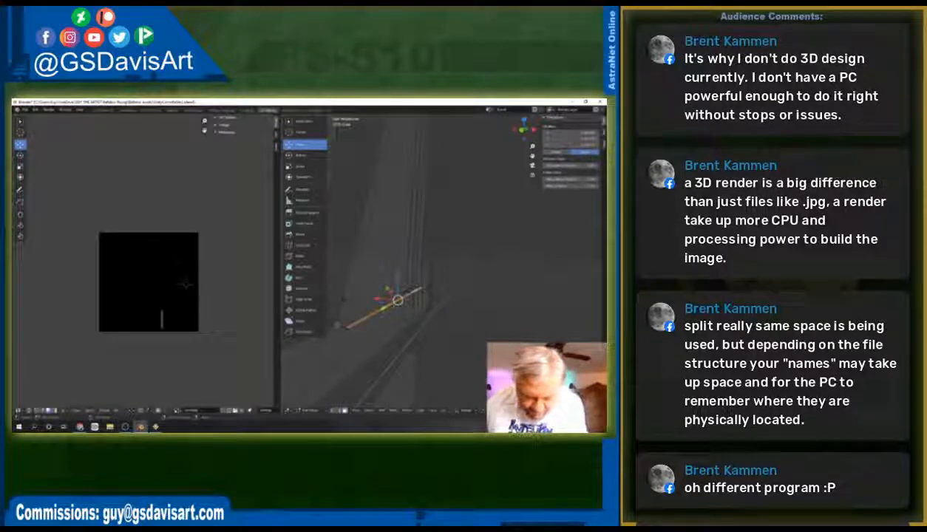
{"action": "left_click", "coordinate": [344, 324], "text": "shift"}
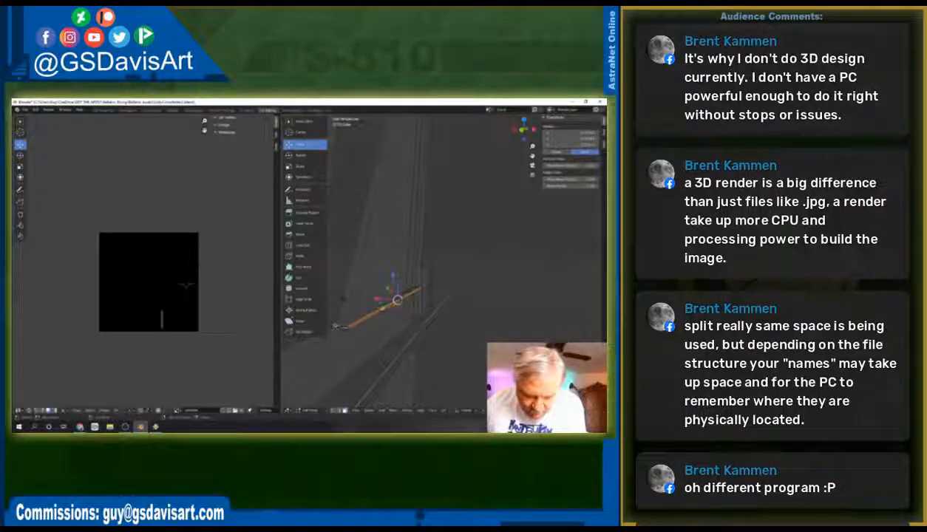
{"action": "middle_click_drag", "start_coordinate": [361, 332], "coordinate": [424, 318]}
{"action": "left_click", "coordinate": [407, 322], "text": "shift"}
{"action": "left_click", "coordinate": [389, 300], "text": "shift"}
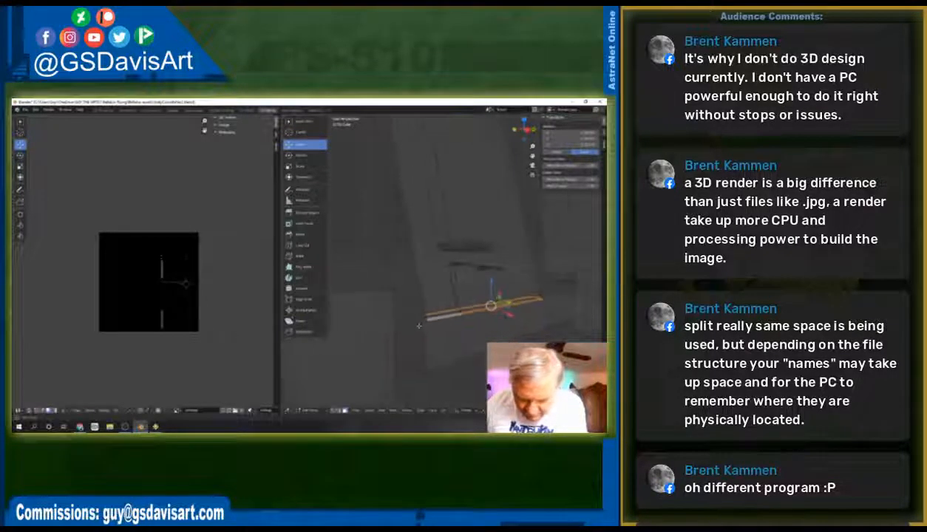
{"action": "left_click", "coordinate": [425, 318], "text": "shift"}
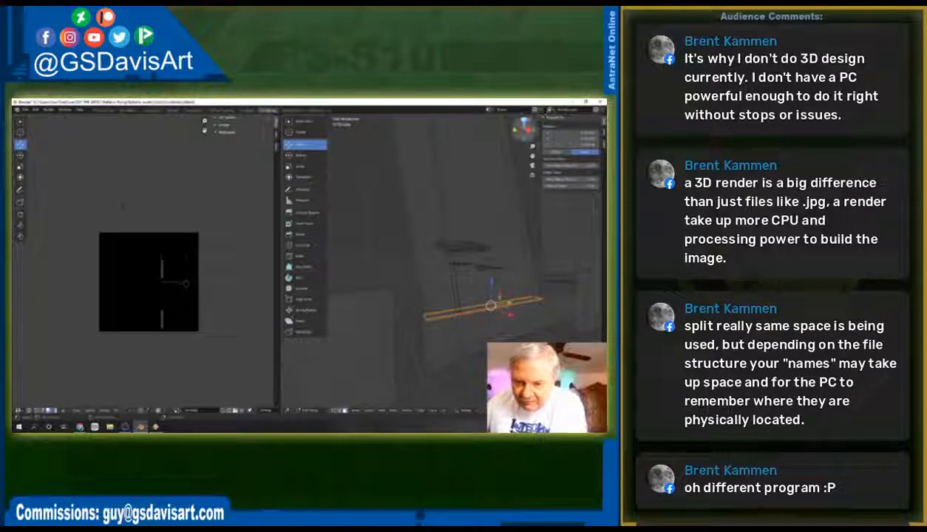
Step: Project the selected lower-edge faces' UVs from the top orthographic view, fitted to the texture bounds
{"action": "left_click", "coordinate": [520, 122]}
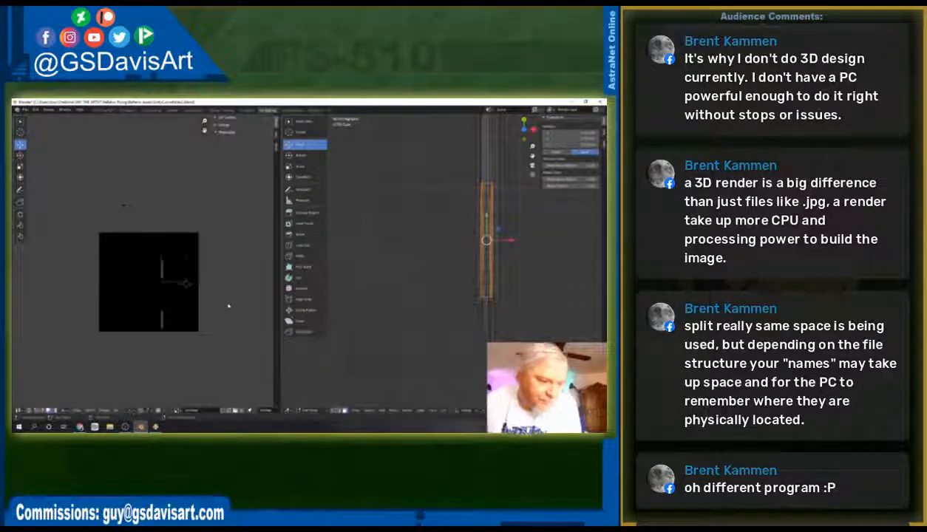
{"action": "left_click", "coordinate": [444, 410]}
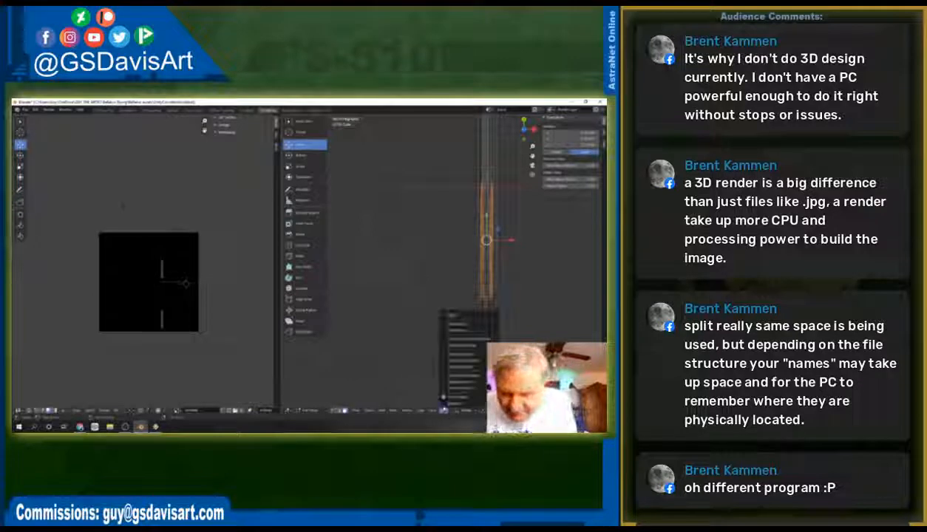
{"action": "left_click", "coordinate": [460, 340]}
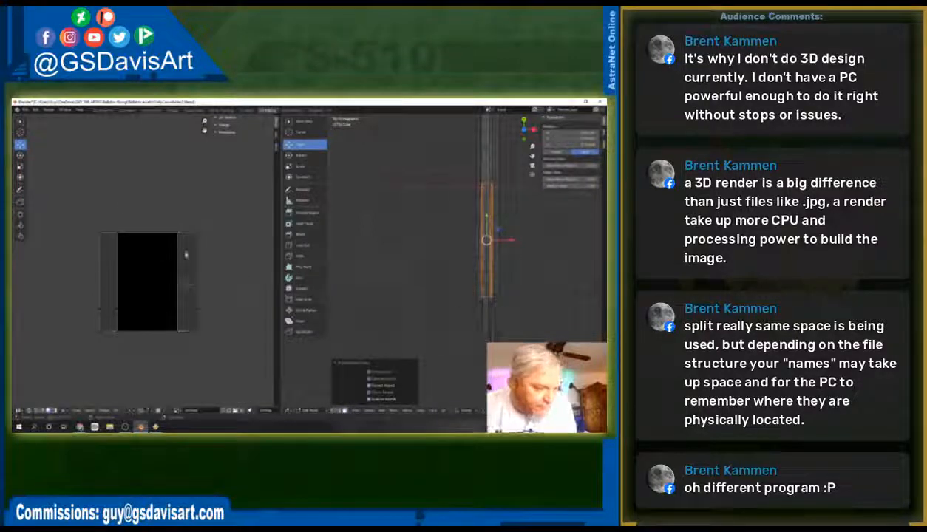
Step: Scale the projected lower-edge UVs horizontally into two narrow columns at the centre of the texture square
{"action": "left_click", "coordinate": [21, 166]}
{"action": "left_click_drag", "start_coordinate": [174, 281], "coordinate": [153, 283]}
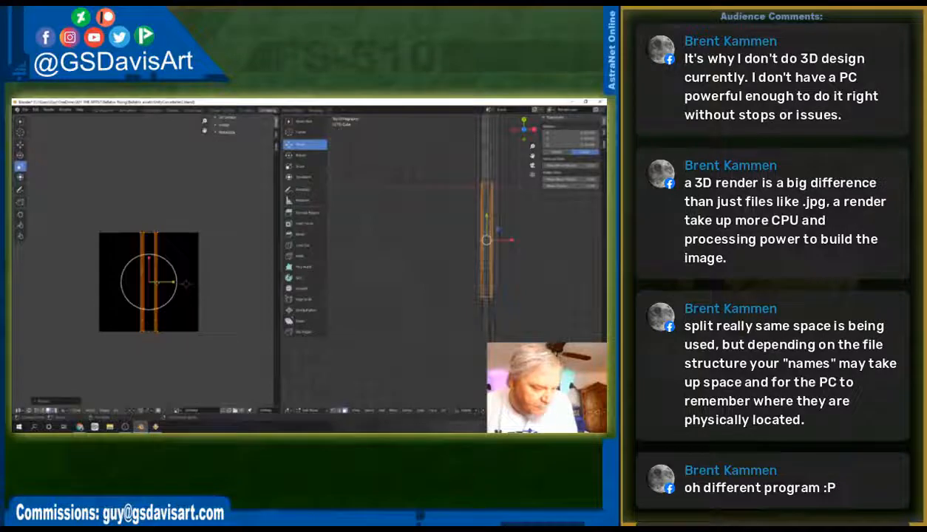
{"action": "key", "text": "s"}
{"action": "key", "text": "x"}
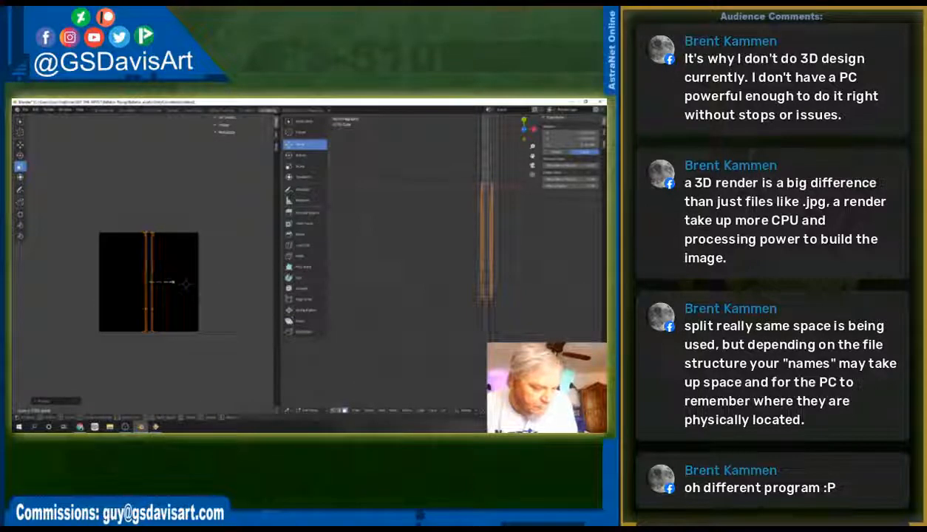
{"action": "key", "text": "o"}
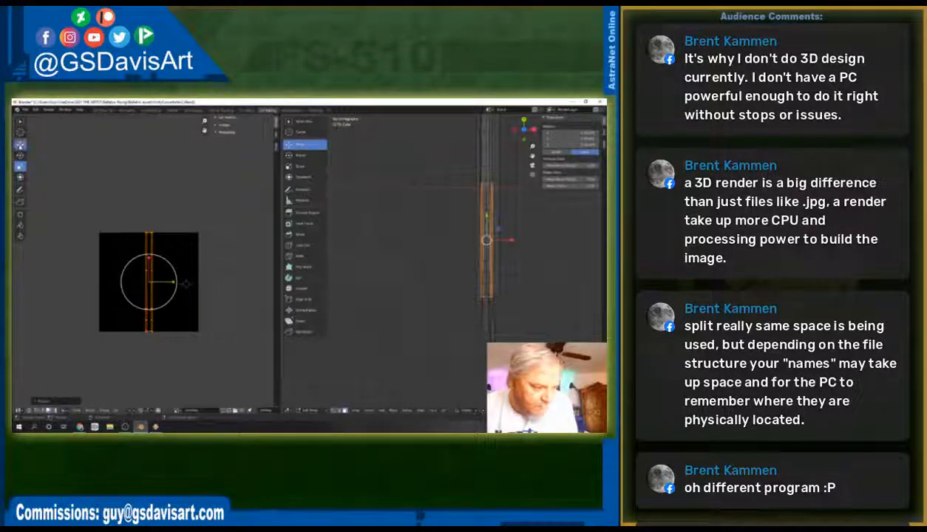
Step: Move the two narrow lower-edge UV columns out of the texture square to the empty area at its lower left
{"action": "left_click", "coordinate": [20, 146]}
{"action": "left_click_drag", "start_coordinate": [123, 215], "coordinate": [184, 358]}
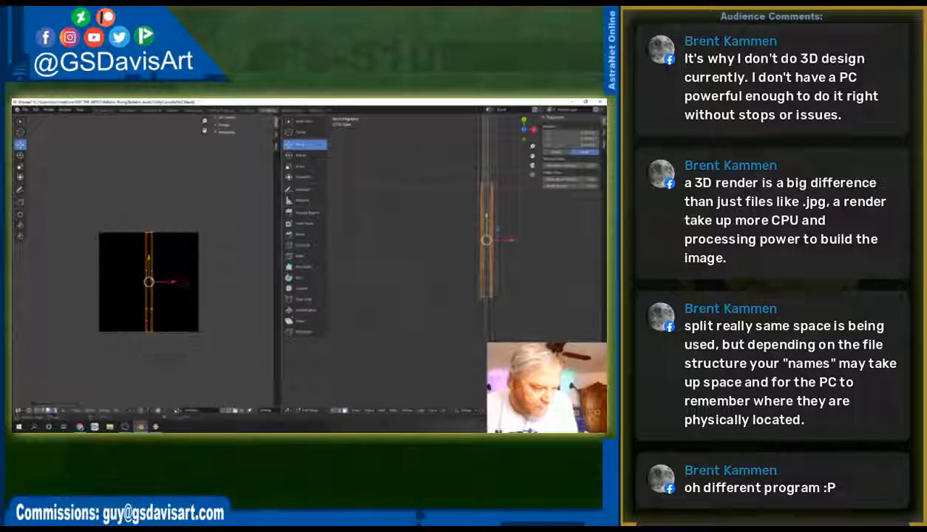
{"action": "left_click_drag", "start_coordinate": [149, 282], "coordinate": [45, 341]}
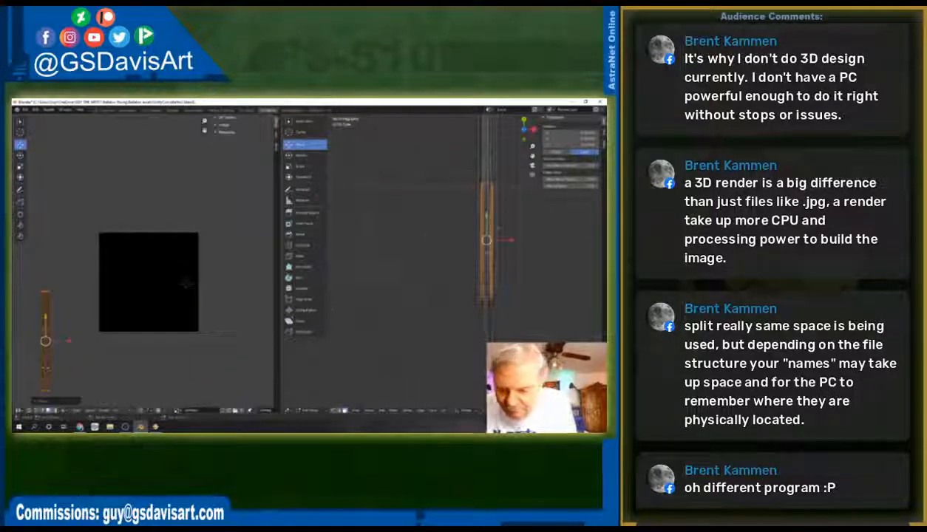
Step: Select all the fin parts' faces and move the UV islands still inside the texture square to the empty area at its lower right
{"action": "middle_click_drag", "start_coordinate": [478, 297], "coordinate": [477, 293]}
{"action": "left_click_drag", "start_coordinate": [430, 131], "coordinate": [503, 339]}
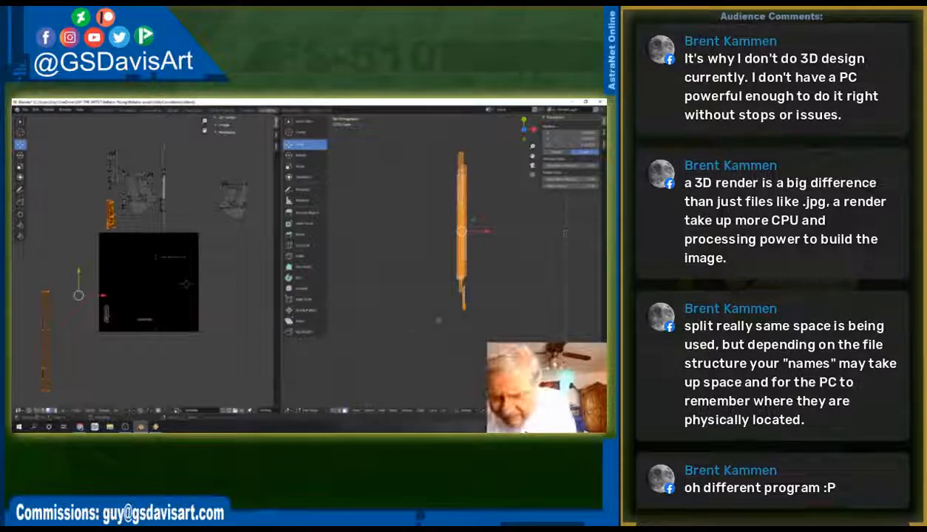
{"action": "middle_click_drag", "start_coordinate": [435, 317], "coordinate": [500, 278]}
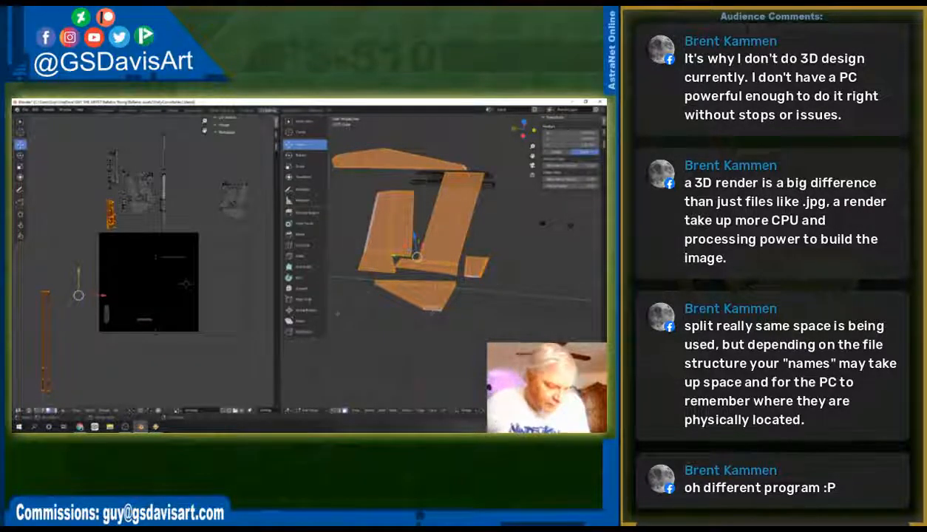
{"action": "left_click_drag", "start_coordinate": [91, 233], "coordinate": [221, 349]}
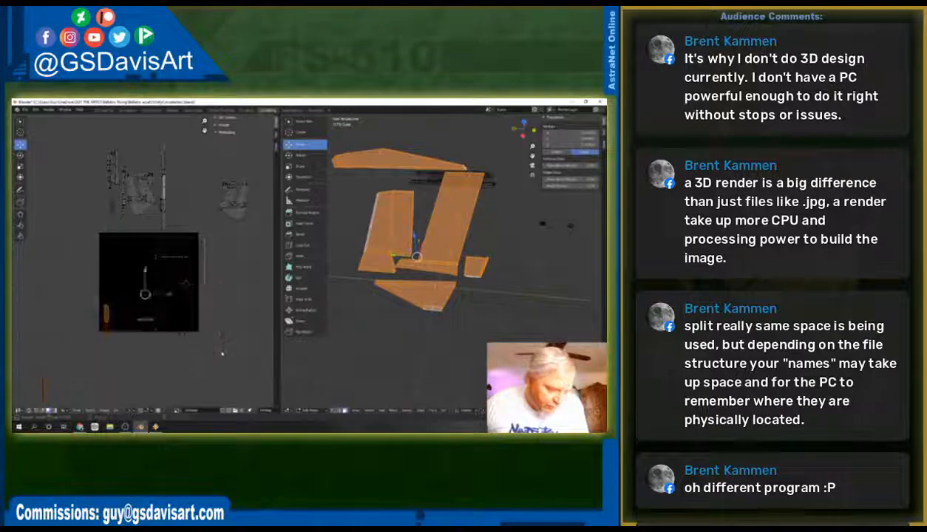
{"action": "key", "text": "g"}
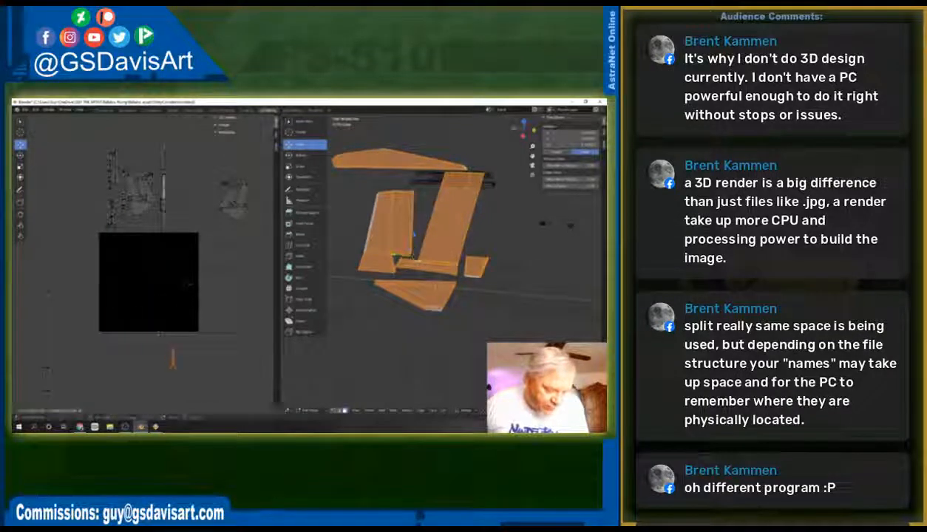
{"action": "left_click_drag", "start_coordinate": [219, 346], "coordinate": [221, 347]}
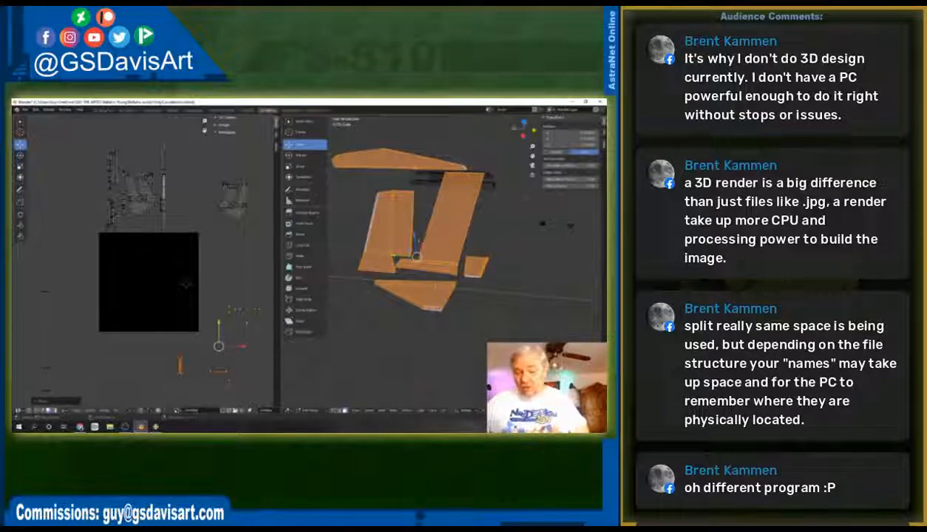
Step: Leave Edit Mode, select only the large slanted fin with its base, and open that object's mesh for editing
{"action": "key", "text": "a"}
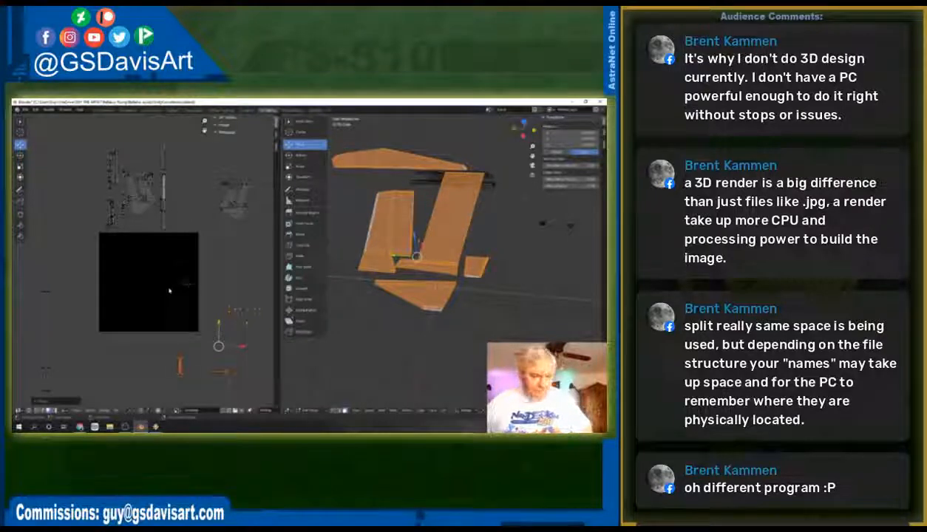
{"action": "left_click", "coordinate": [300, 409]}
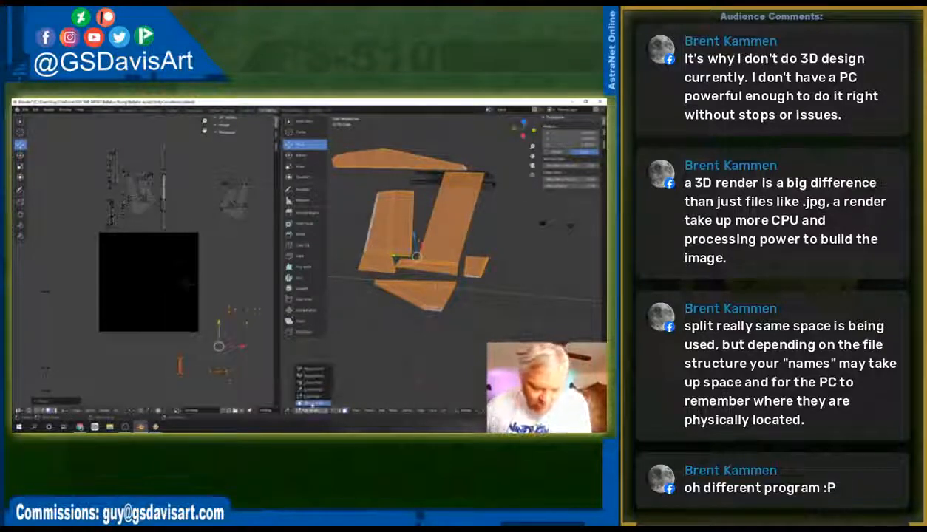
{"action": "left_click", "coordinate": [303, 396]}
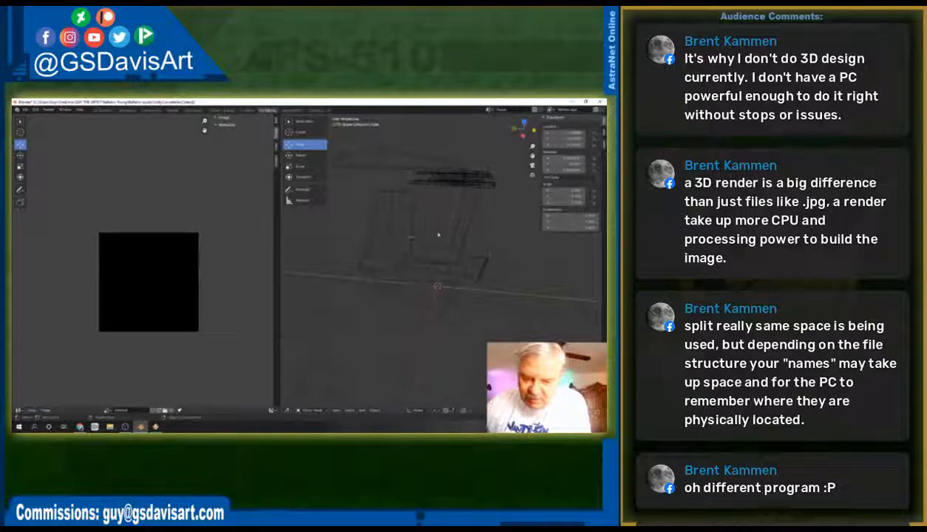
{"action": "left_click", "coordinate": [423, 268]}
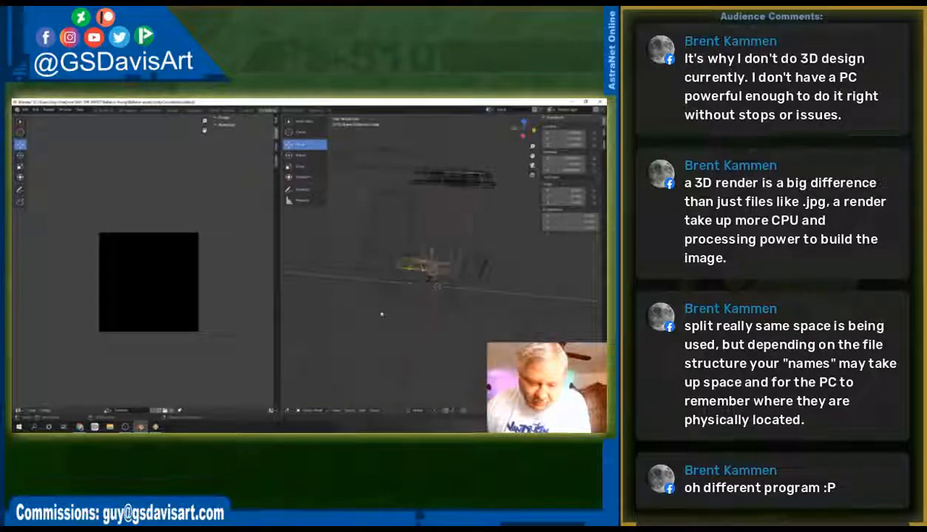
{"action": "left_click", "coordinate": [299, 409]}
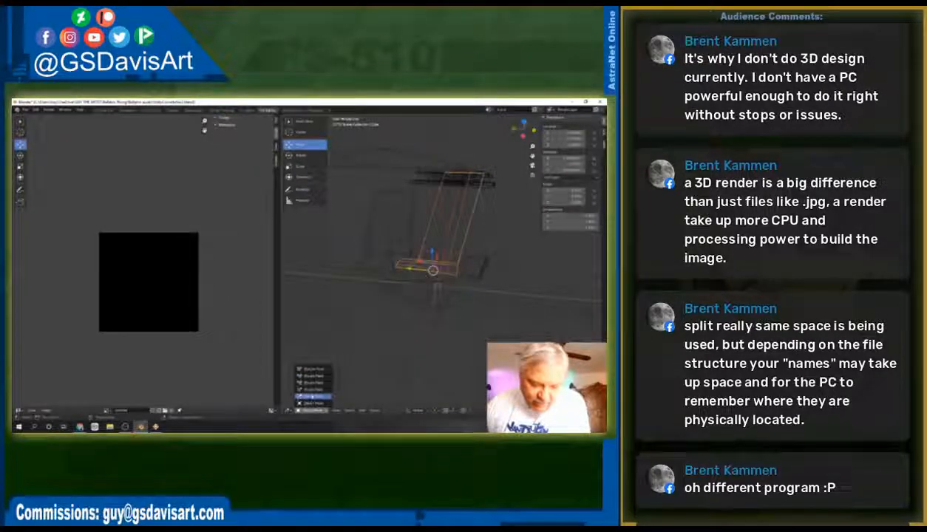
{"action": "left_click", "coordinate": [309, 397]}
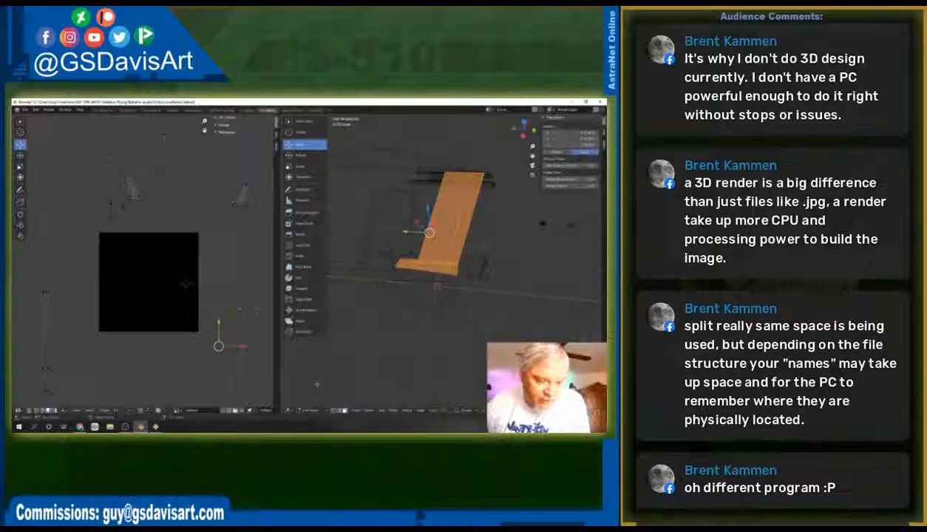
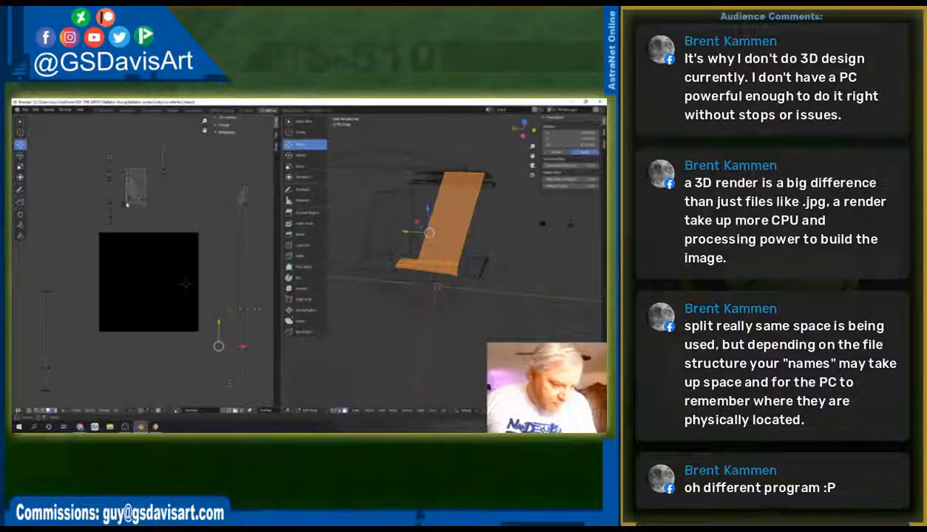
Step: Move the large fin's first side shell next to its mirrored side shell and place the tall thin strip between them
{"action": "left_click_drag", "start_coordinate": [126, 205], "coordinate": [222, 194]}
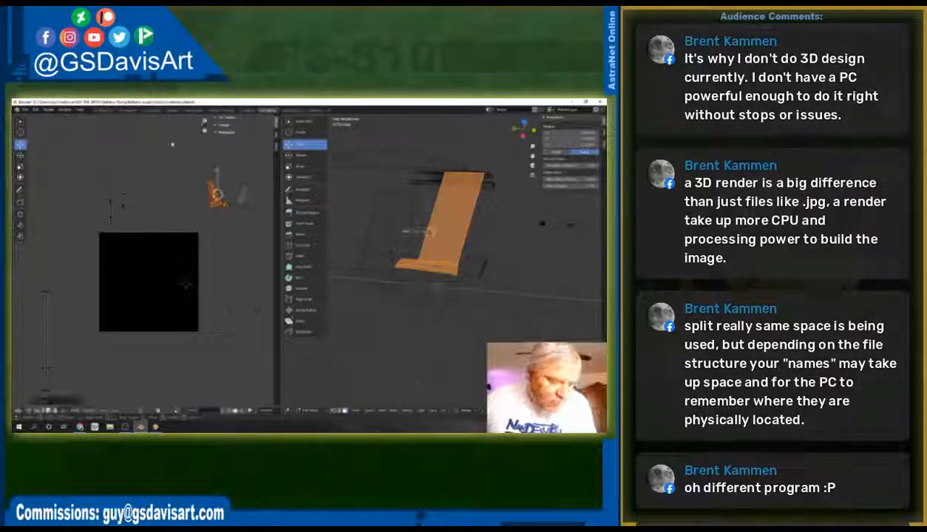
{"action": "left_click_drag", "start_coordinate": [154, 132], "coordinate": [189, 193]}
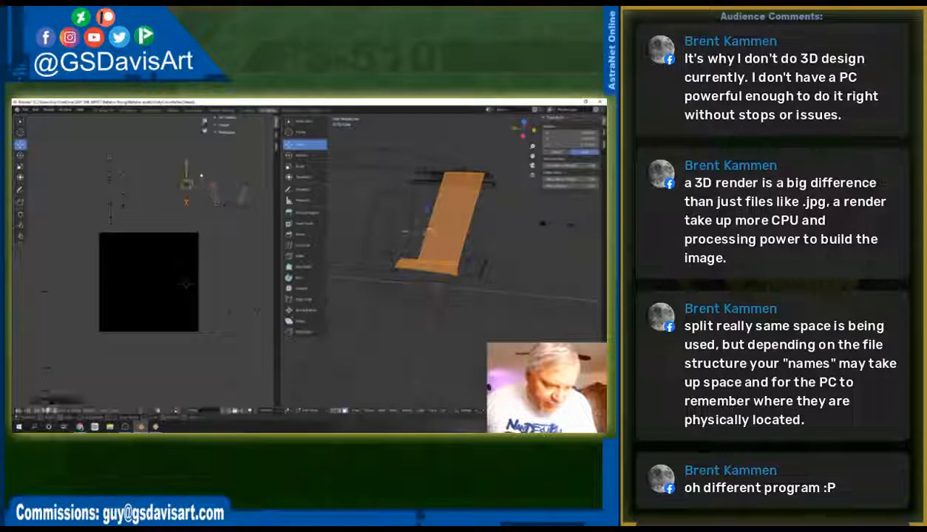
{"action": "left_click", "coordinate": [227, 207]}
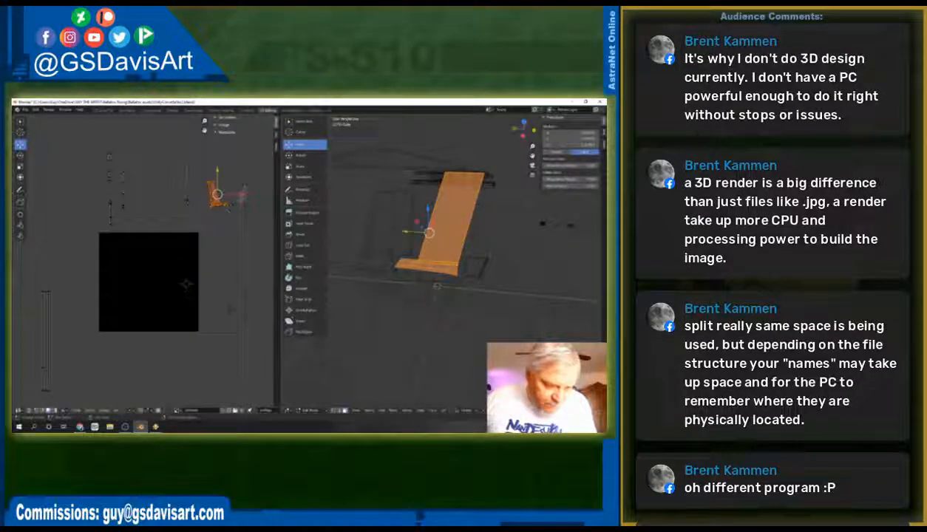
{"action": "left_click_drag", "start_coordinate": [227, 208], "coordinate": [222, 208]}
{"action": "left_click_drag", "start_coordinate": [168, 157], "coordinate": [227, 207]}
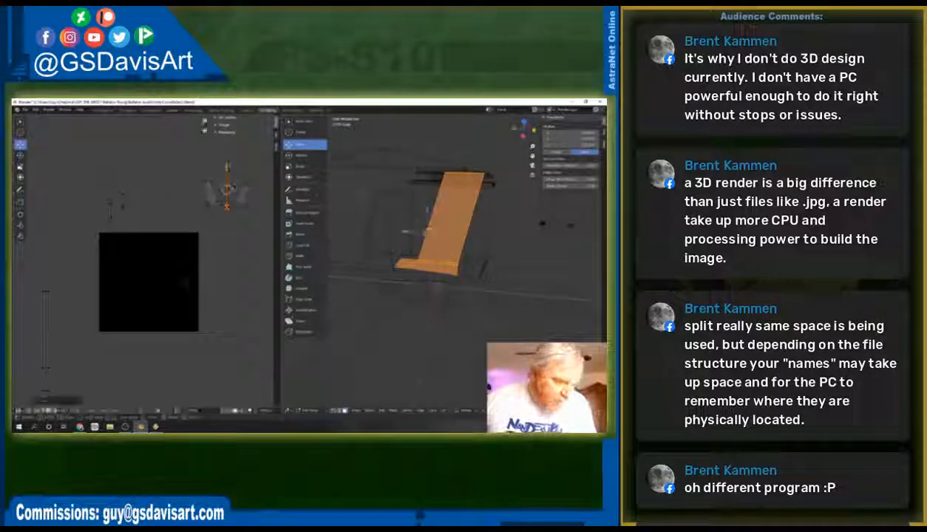
Step: Scale down the tall thin strip between the fin's side shells and move the mirrored side shell closer to it
{"action": "left_click", "coordinate": [21, 168]}
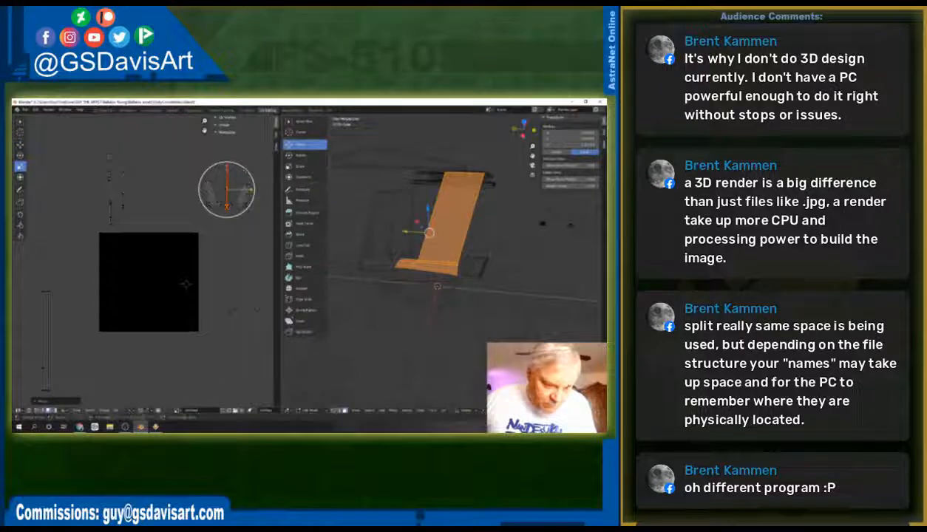
{"action": "left_click_drag", "start_coordinate": [216, 203], "coordinate": [225, 200]}
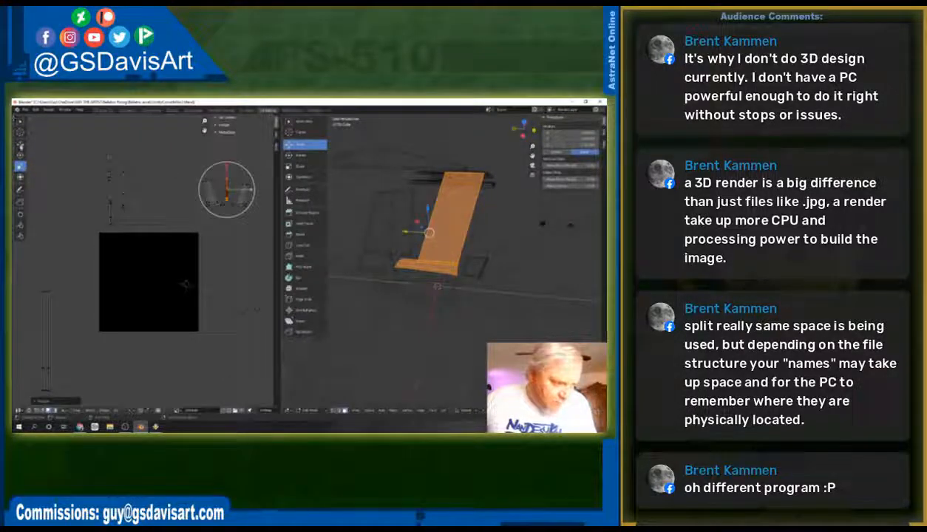
{"action": "left_click", "coordinate": [20, 145]}
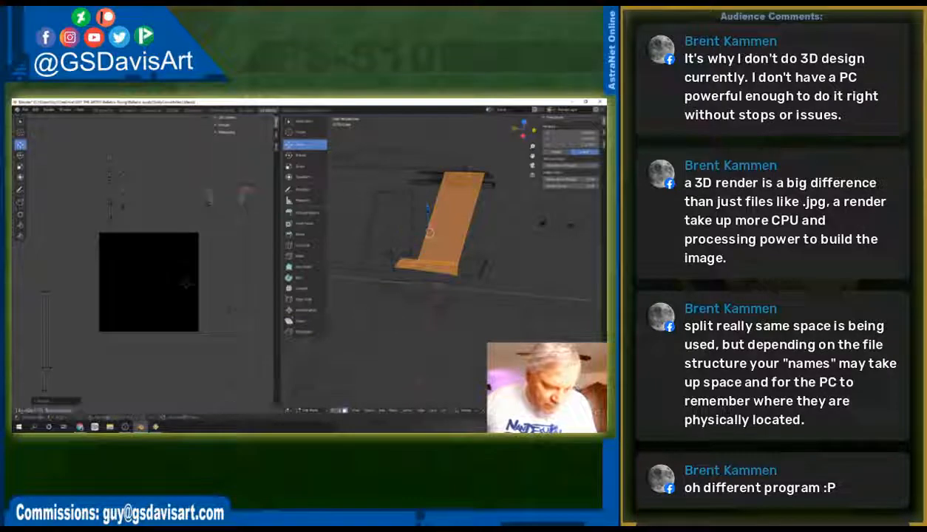
{"action": "left_click_drag", "start_coordinate": [229, 198], "coordinate": [237, 195]}
{"action": "left_click", "coordinate": [241, 201]}
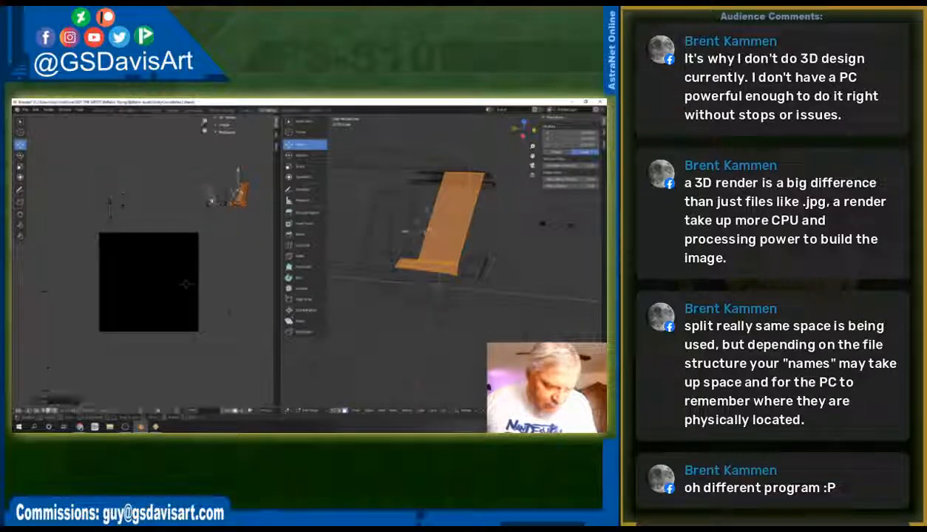
Step: Move the column of small strips above the texture square into the gap between the large fin's two side shells
{"action": "left_click_drag", "start_coordinate": [133, 169], "coordinate": [121, 216]}
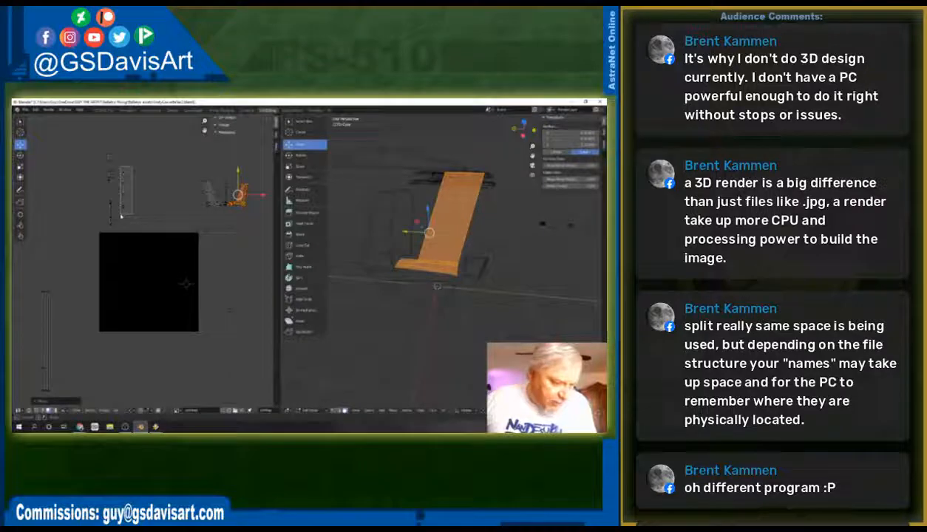
{"action": "left_click", "coordinate": [123, 198]}
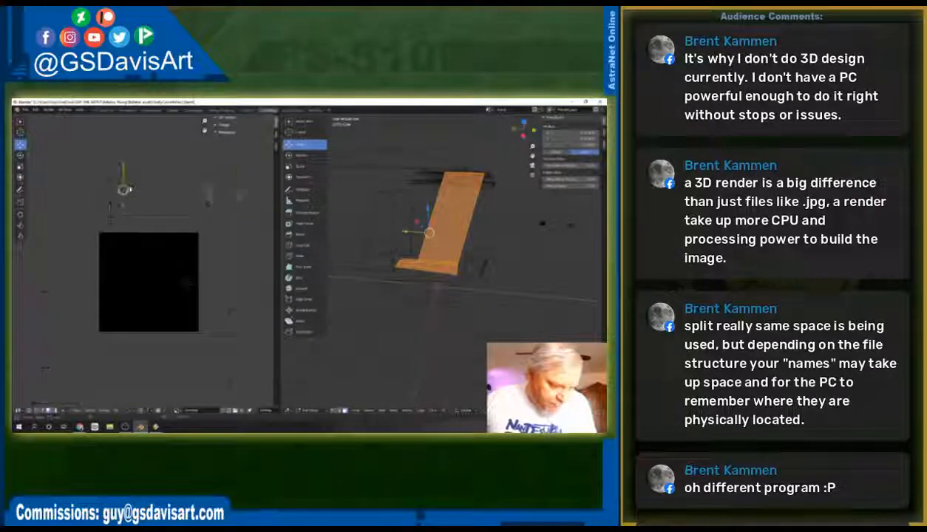
{"action": "key", "text": "g"}
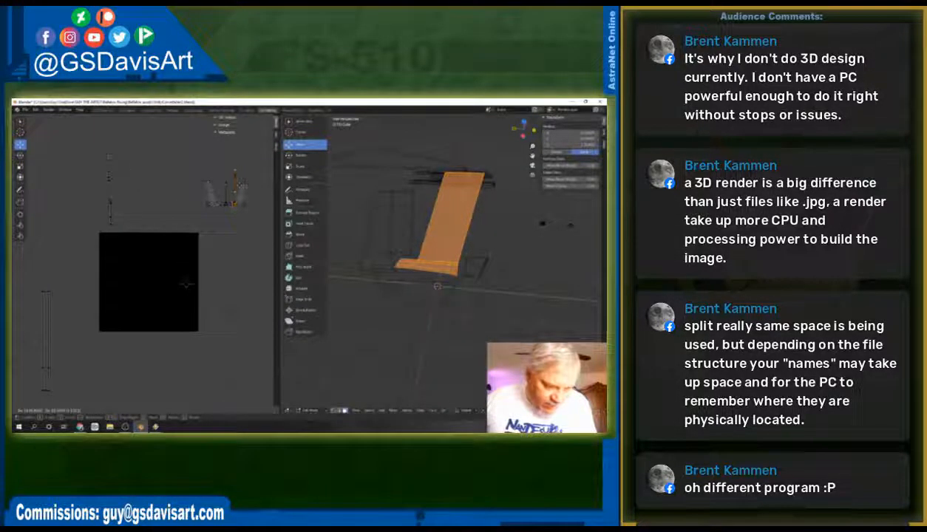
{"action": "left_click", "coordinate": [231, 207]}
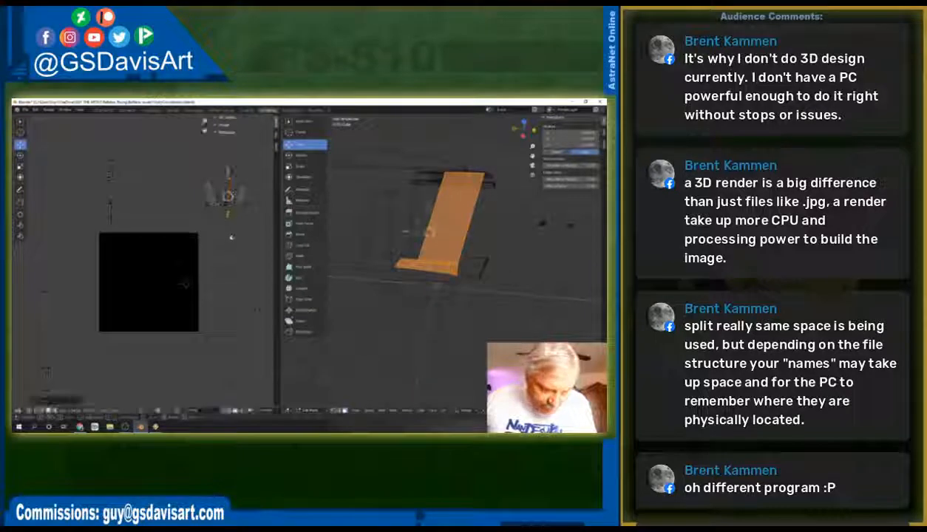
{"action": "left_click", "coordinate": [232, 212]}
{"action": "key", "text": "g"}
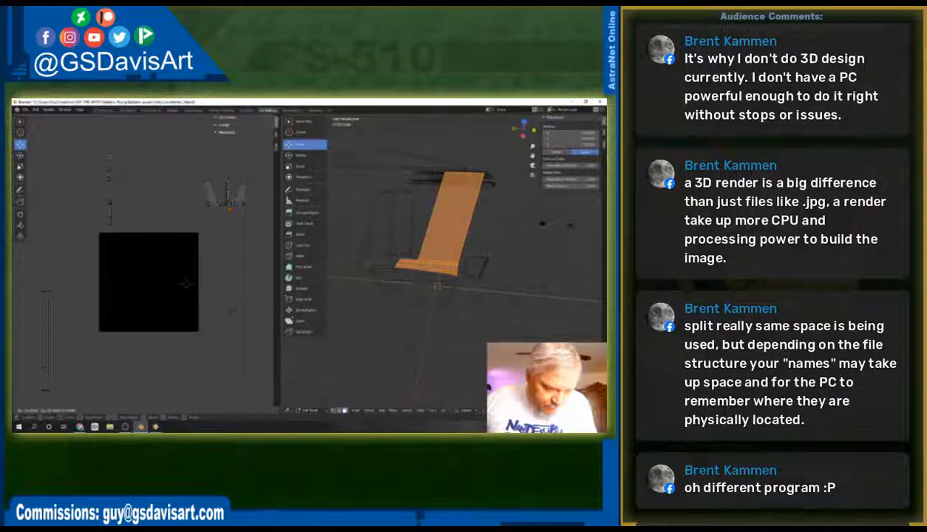
{"action": "left_click", "coordinate": [231, 200]}
Step: Move the two topmost small islands above the texture square's upper-left corner in between the large fin's side shells
{"action": "left_click", "coordinate": [108, 176]}
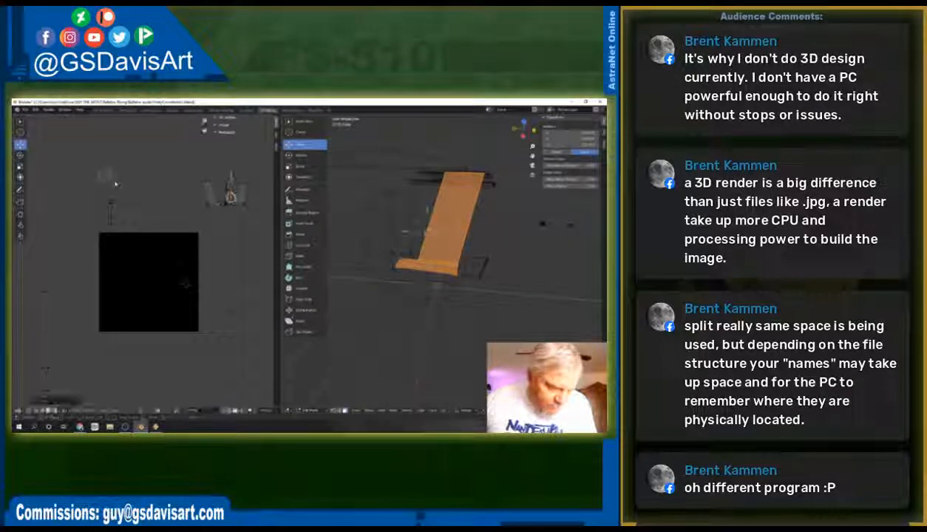
{"action": "key", "text": "g"}
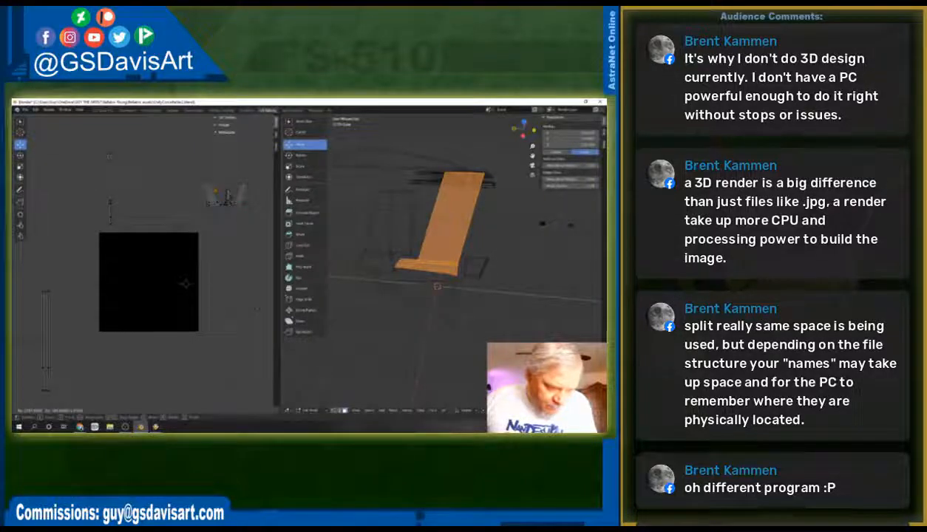
{"action": "left_click", "coordinate": [227, 196]}
{"action": "left_click", "coordinate": [109, 156]}
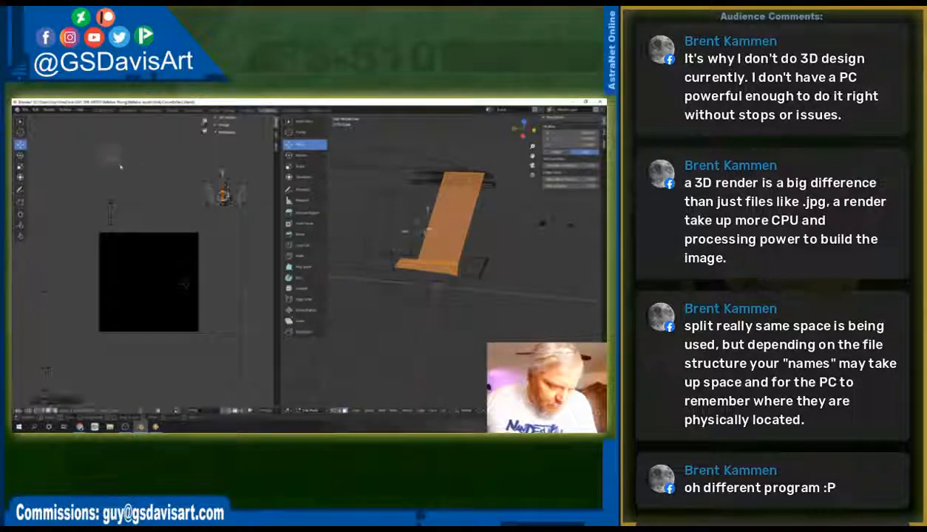
{"action": "key", "text": "g"}
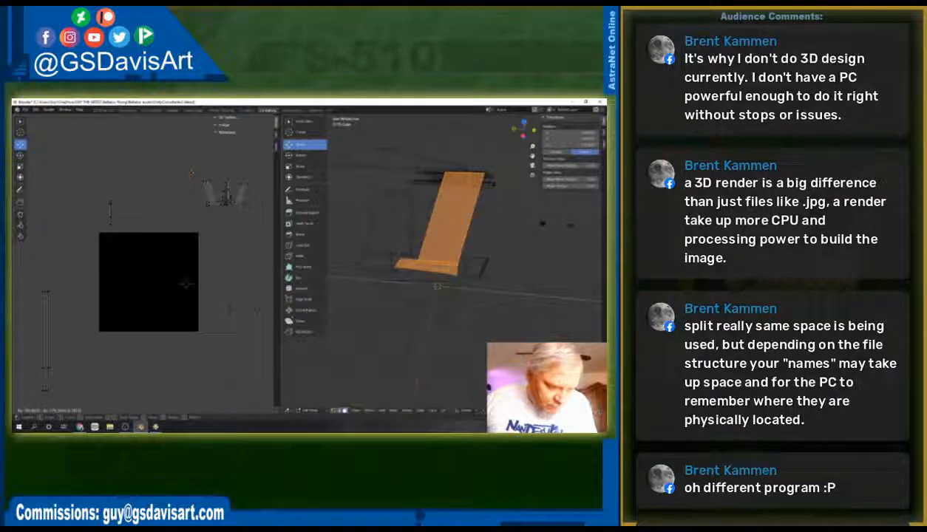
{"action": "left_click", "coordinate": [218, 187]}
Step: Move the remaining strip above the texture square's upper-left corner into the large fin's UV cluster and adjust the small islands' spacing there
{"action": "left_click", "coordinate": [112, 210]}
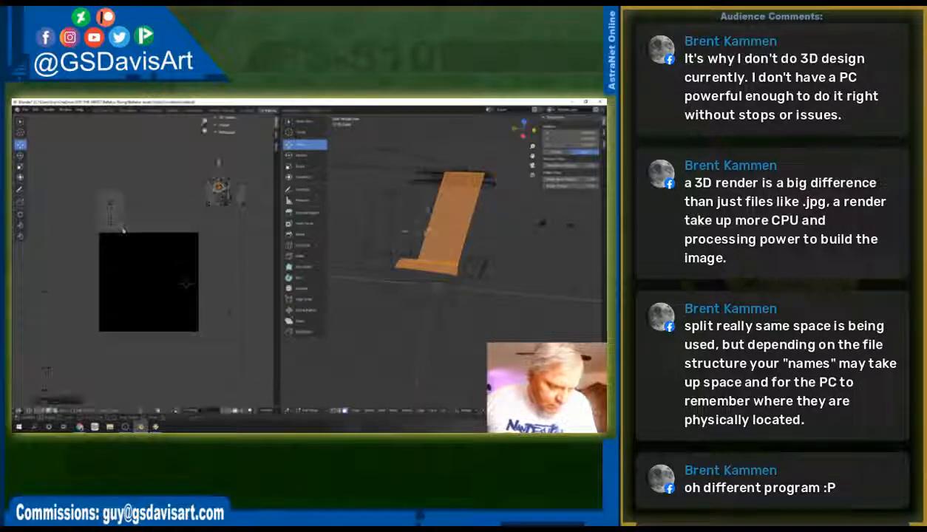
{"action": "key", "text": "g"}
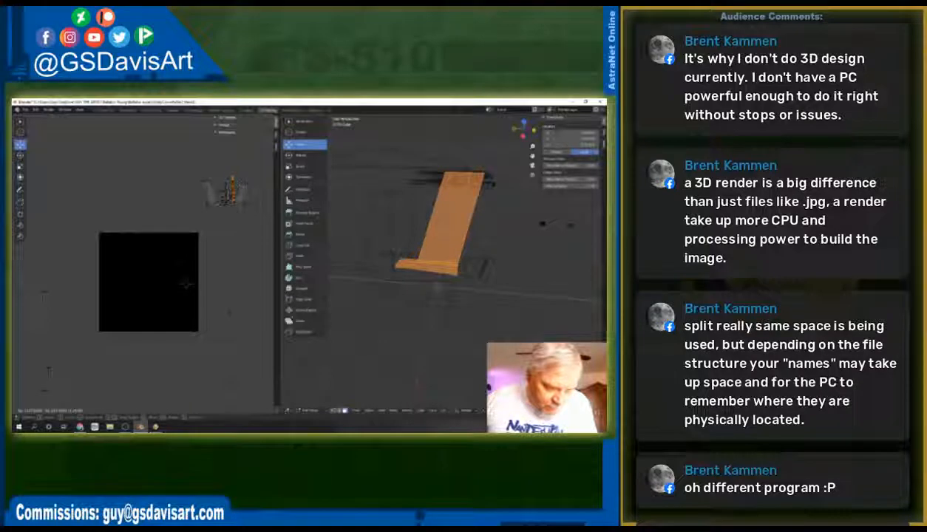
{"action": "left_click", "coordinate": [101, 221]}
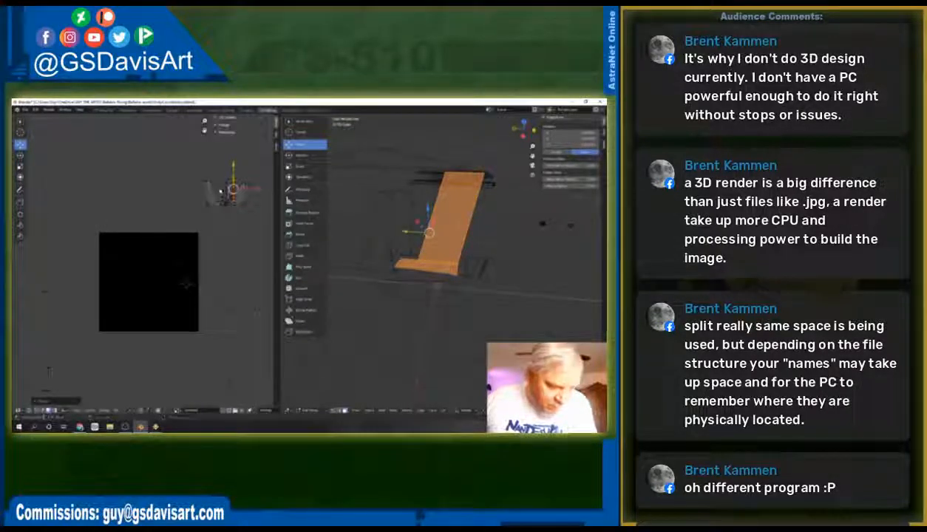
{"action": "left_click", "coordinate": [217, 186]}
{"action": "left_click_drag", "start_coordinate": [240, 186], "coordinate": [238, 186]}
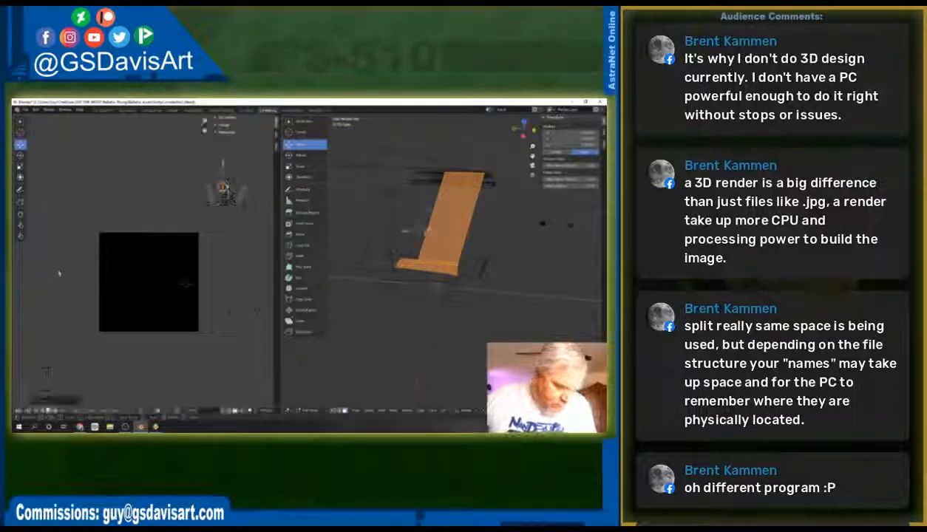
Step: Scale down the column of strips beside the texture square's lower-left corner and place it in the large fin's UV cluster between the side shells
{"action": "left_click_drag", "start_coordinate": [34, 385], "coordinate": [32, 394]}
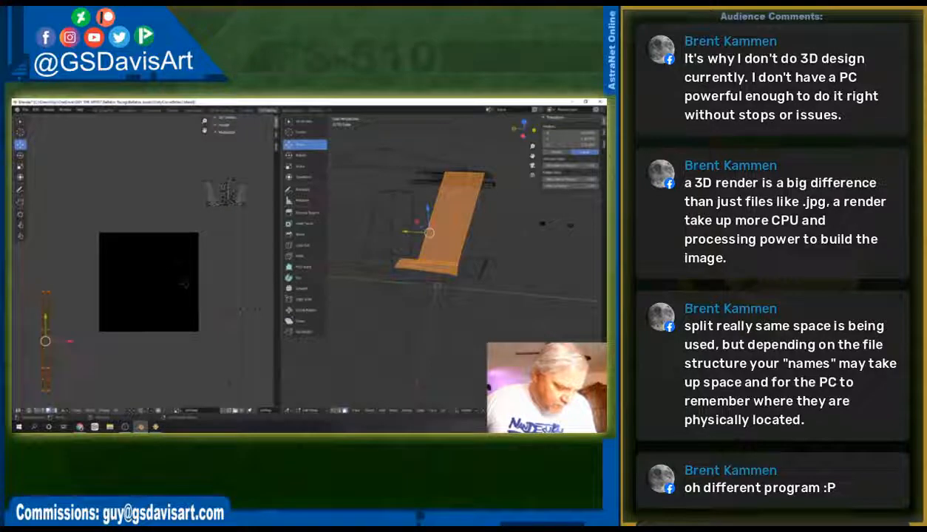
{"action": "left_click_drag", "start_coordinate": [44, 341], "coordinate": [198, 170]}
{"action": "left_click", "coordinate": [20, 159]}
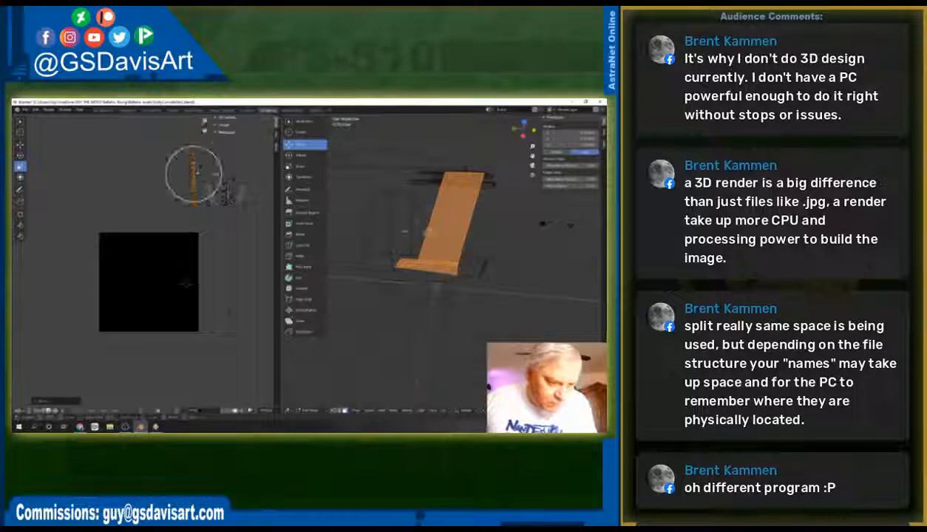
{"action": "left_click", "coordinate": [20, 146]}
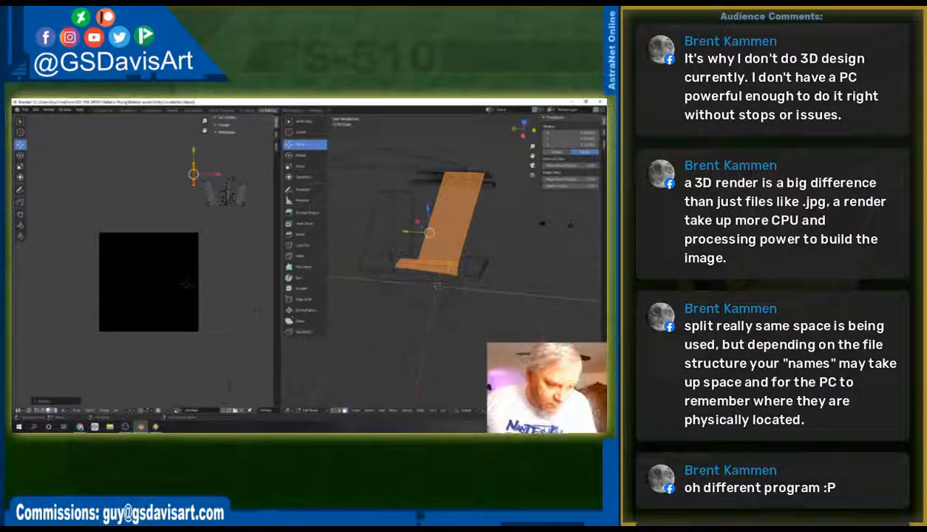
{"action": "left_click_drag", "start_coordinate": [193, 174], "coordinate": [219, 189]}
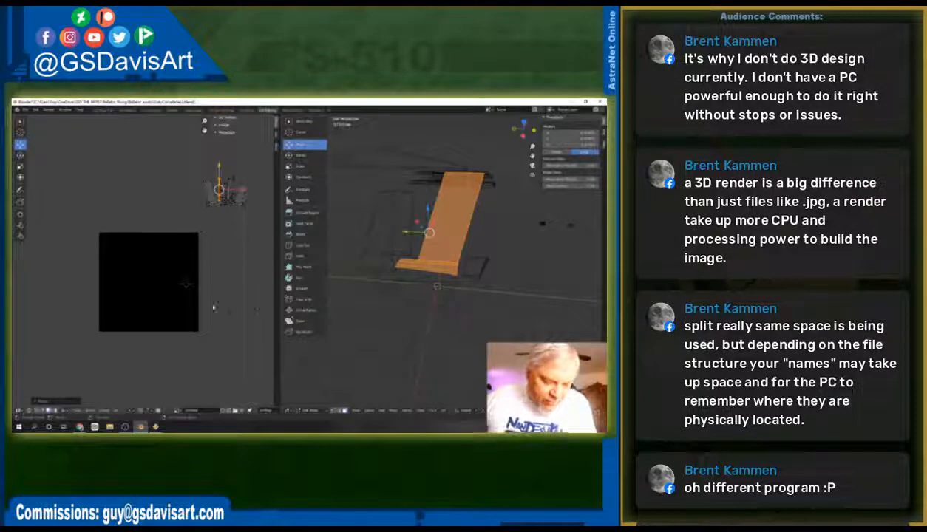
Step: Move the remaining islands right of the texture square into the fin's UV cluster, and place the whole cluster in the square's lower-left corner
{"action": "left_click_drag", "start_coordinate": [219, 290], "coordinate": [229, 200]}
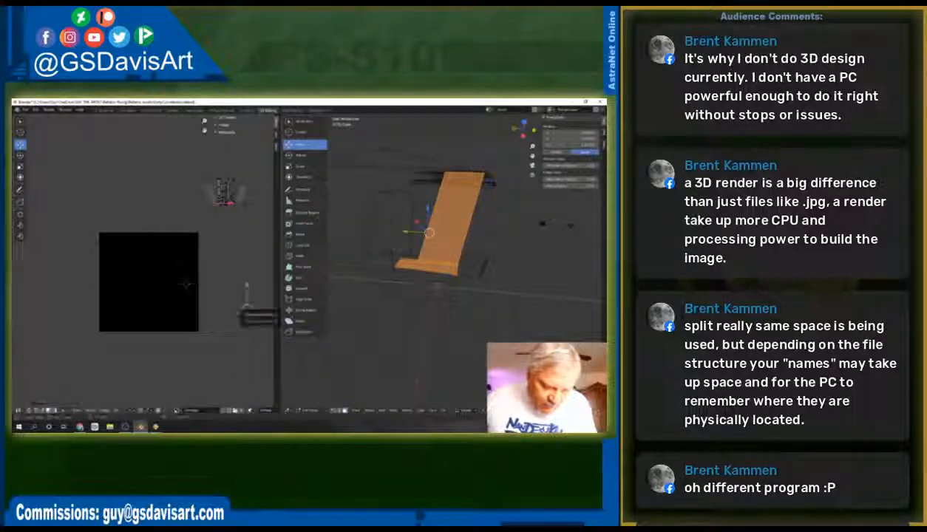
{"action": "left_click", "coordinate": [234, 311]}
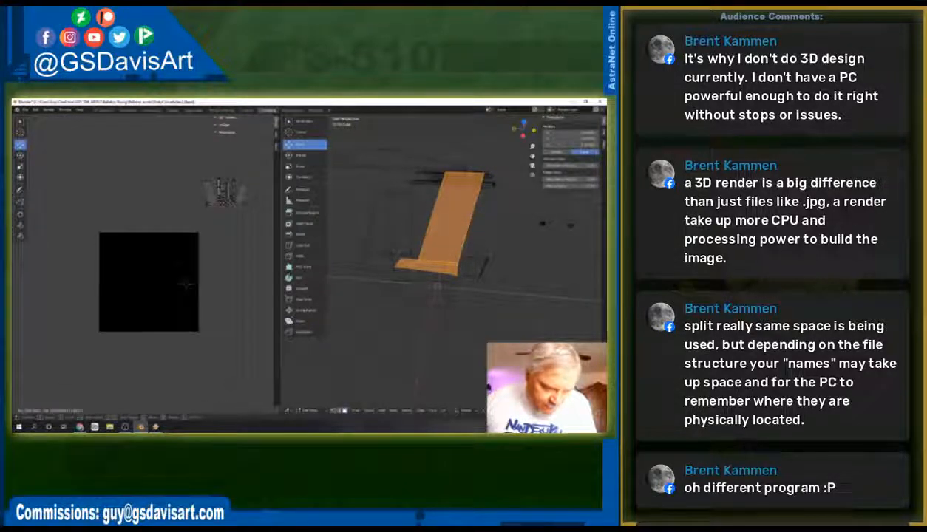
{"action": "left_click", "coordinate": [224, 195]}
{"action": "left_click", "coordinate": [230, 386]}
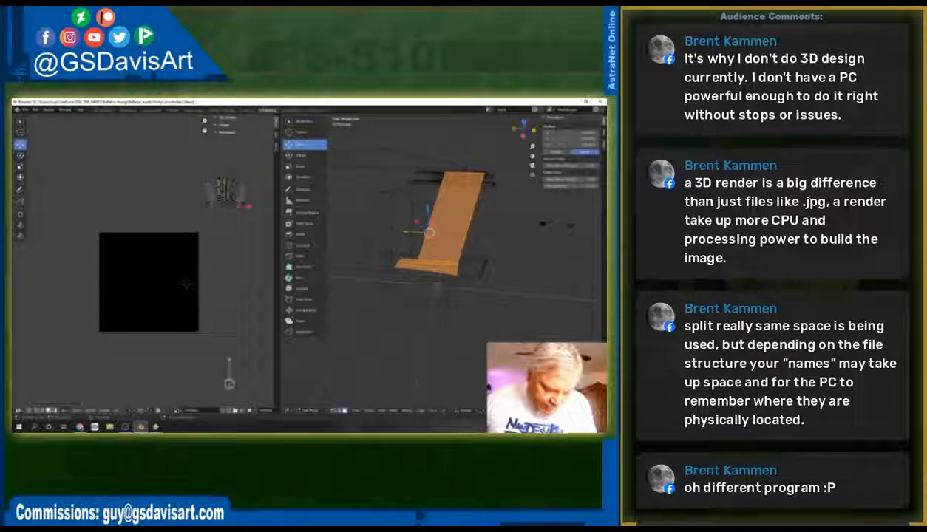
{"action": "left_click_drag", "start_coordinate": [228, 368], "coordinate": [225, 190]}
{"action": "mouse_move", "coordinate": [188, 162]}
{"action": "left_mouse_down"}
{"action": "mouse_move", "coordinate": [247, 217]}
{"action": "mouse_move", "coordinate": [257, 213]}
{"action": "mouse_move", "coordinate": [187, 239]}
{"action": "mouse_move", "coordinate": [124, 315]}
{"action": "left_mouse_up"}
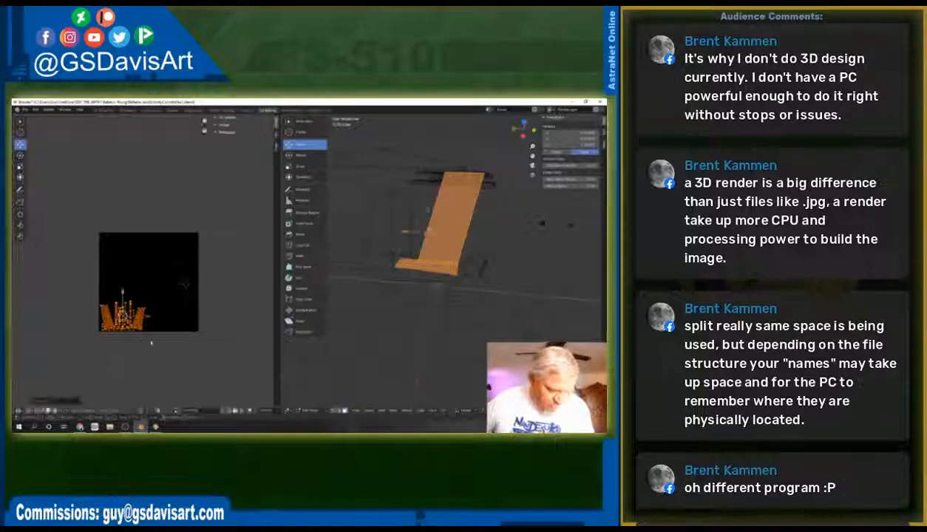
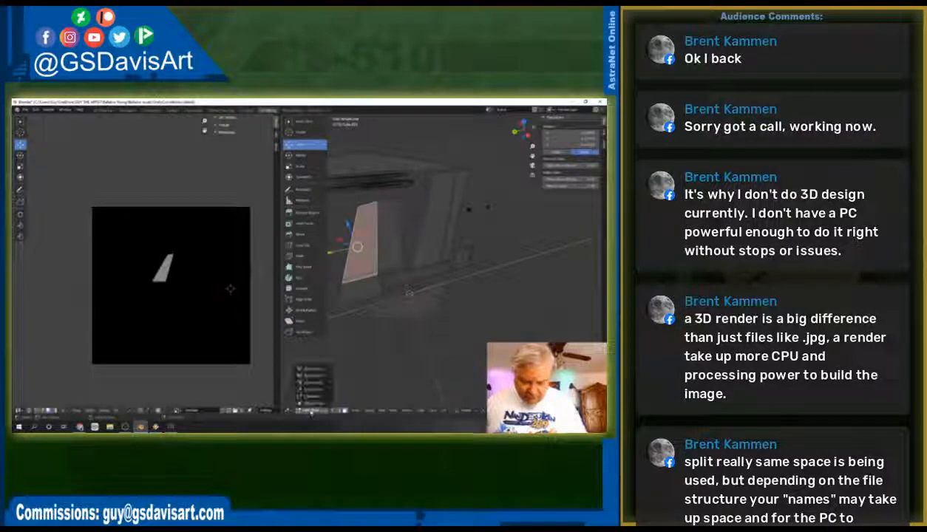
Step: Leave mesh editing, export the flat trapezoidal part at the model's base as a renamed Wavefront OBJ file, and select the tall tapered fin
{"action": "key", "text": "Tab"}
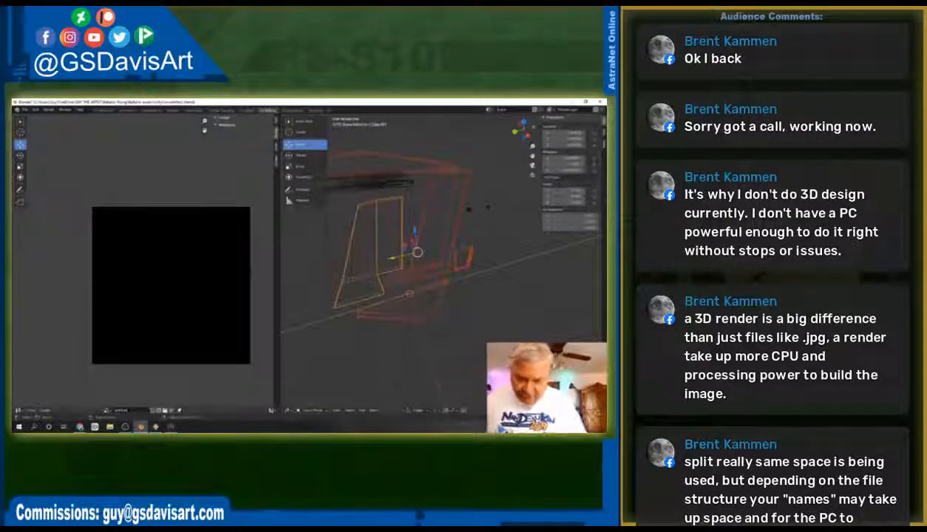
{"action": "left_click", "coordinate": [412, 307]}
{"action": "left_click", "coordinate": [434, 315]}
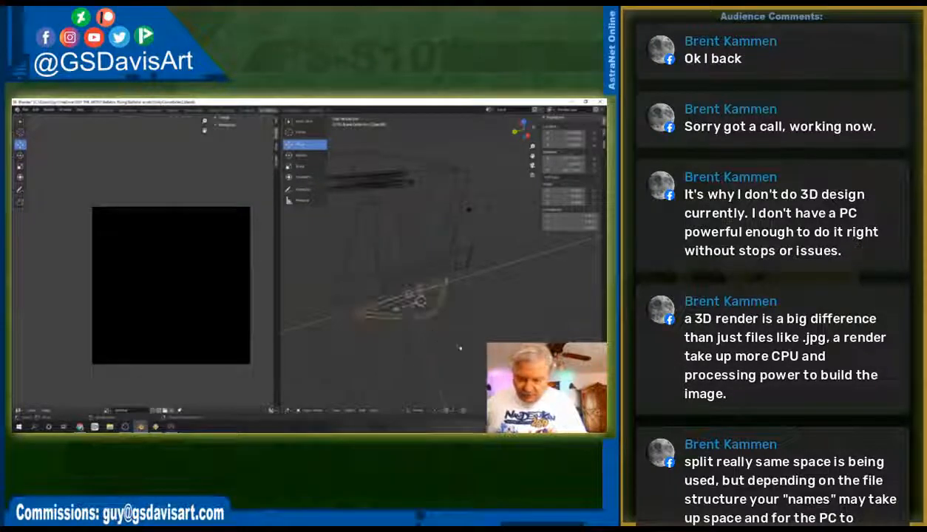
{"action": "left_click", "coordinate": [25, 109]}
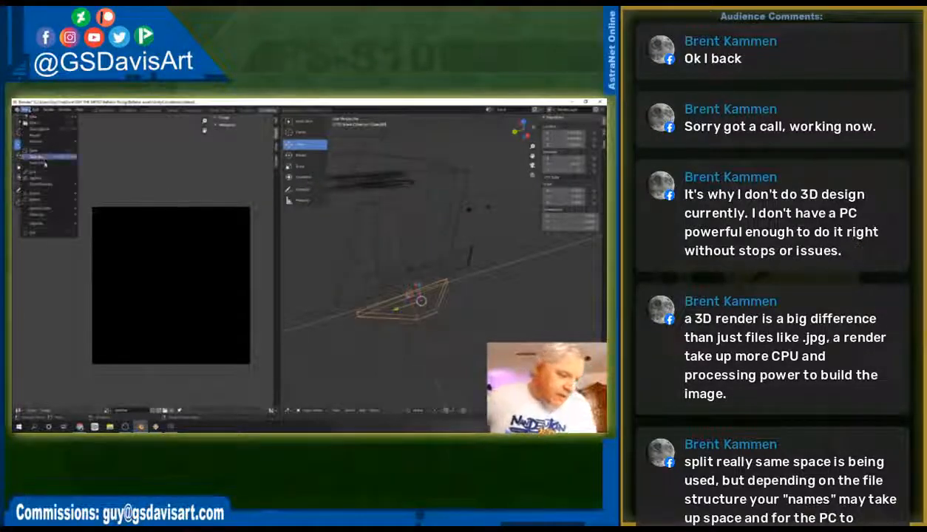
{"action": "mouse_move", "coordinate": [53, 199]}
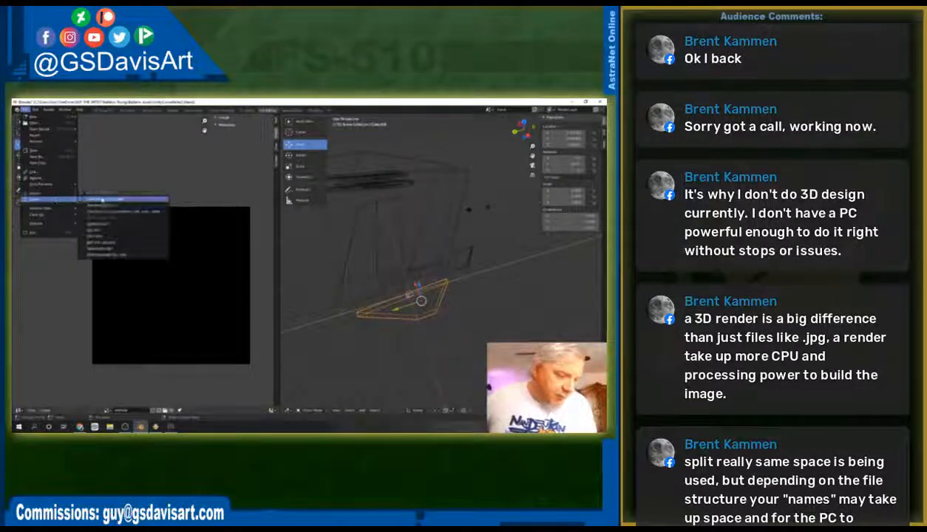
{"action": "left_click", "coordinate": [106, 249]}
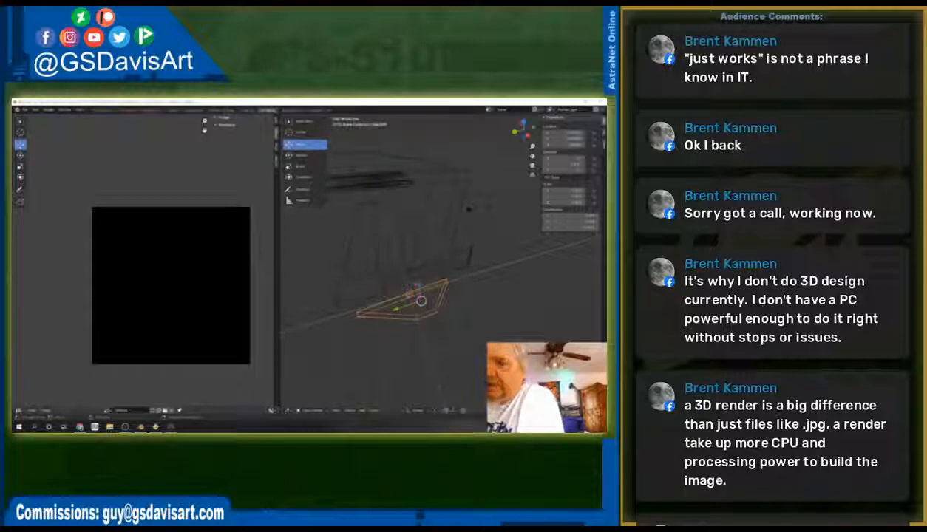
{"action": "left_click", "coordinate": [305, 144]}
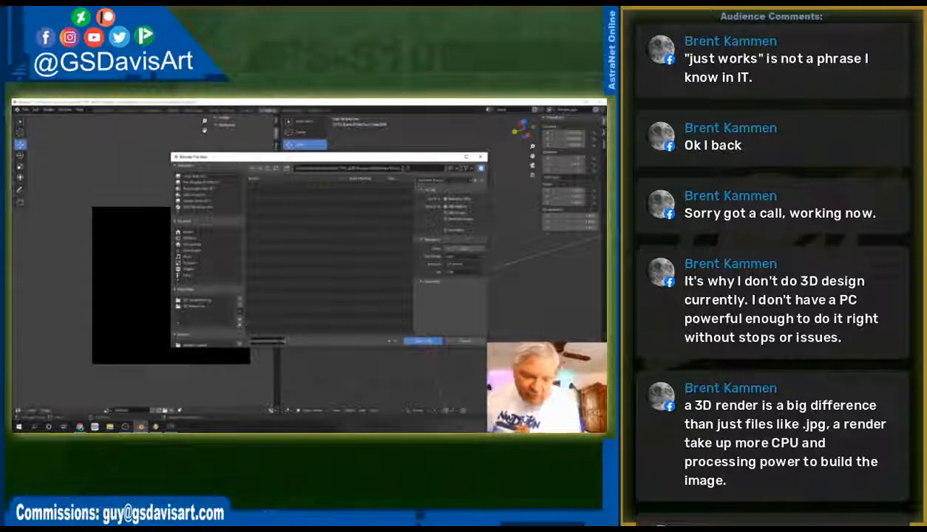
{"action": "left_click_drag", "start_coordinate": [280, 341], "coordinate": [244, 349]}
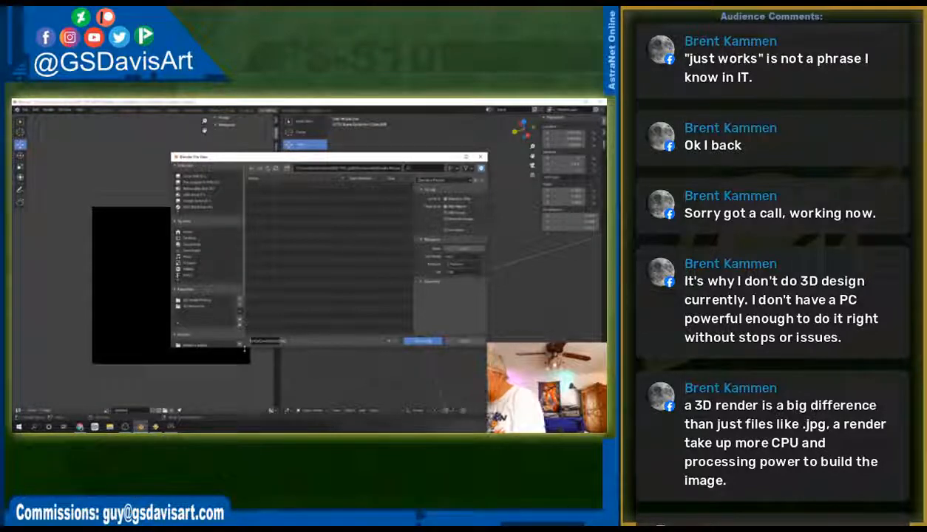
{"action": "type", "text": "mo"}
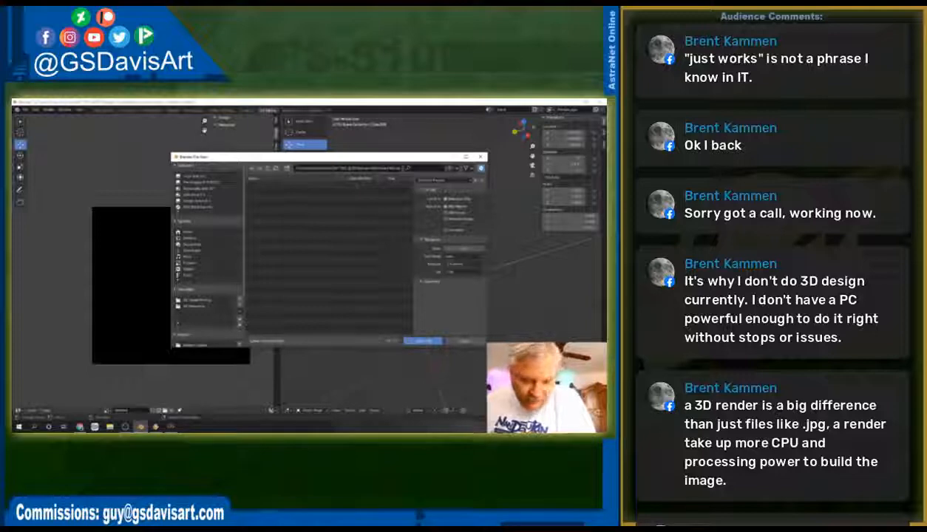
{"action": "left_click", "coordinate": [424, 341]}
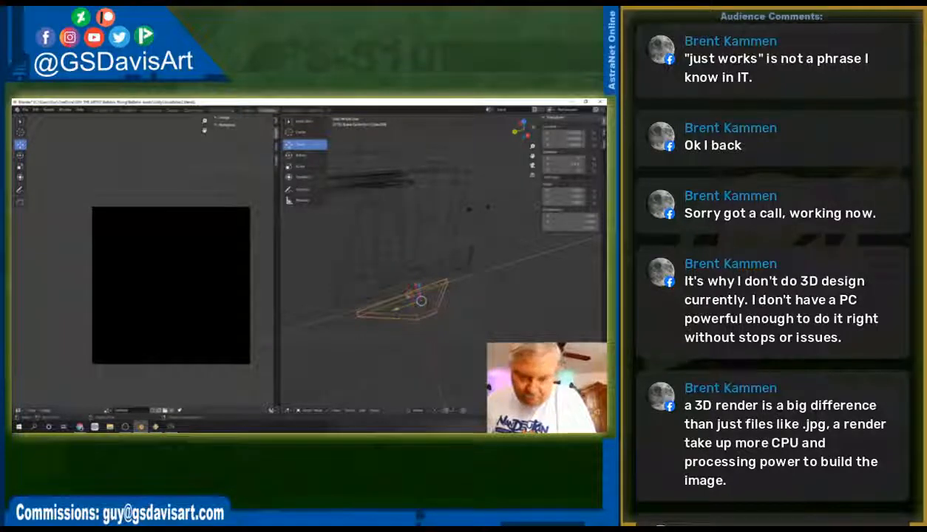
{"action": "left_click", "coordinate": [379, 275]}
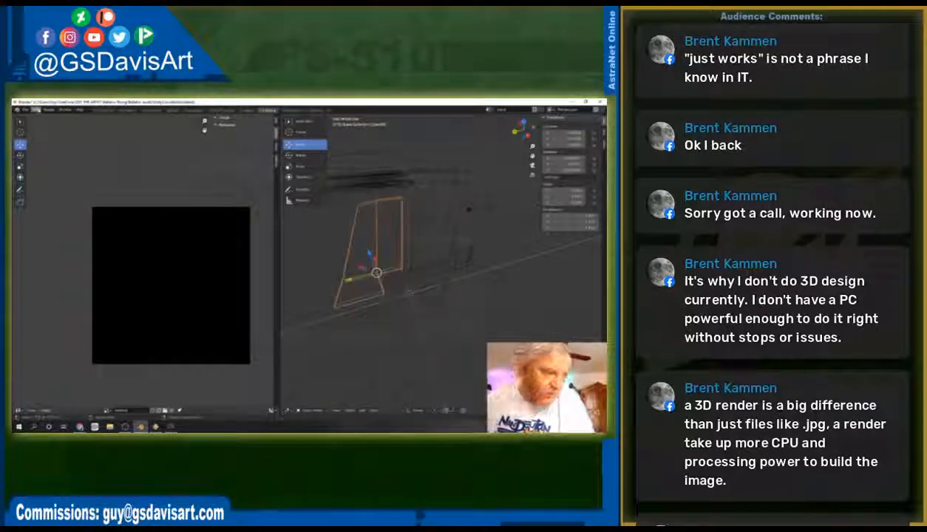
{"action": "left_click", "coordinate": [26, 110]}
{"action": "mouse_move", "coordinate": [51, 193]}
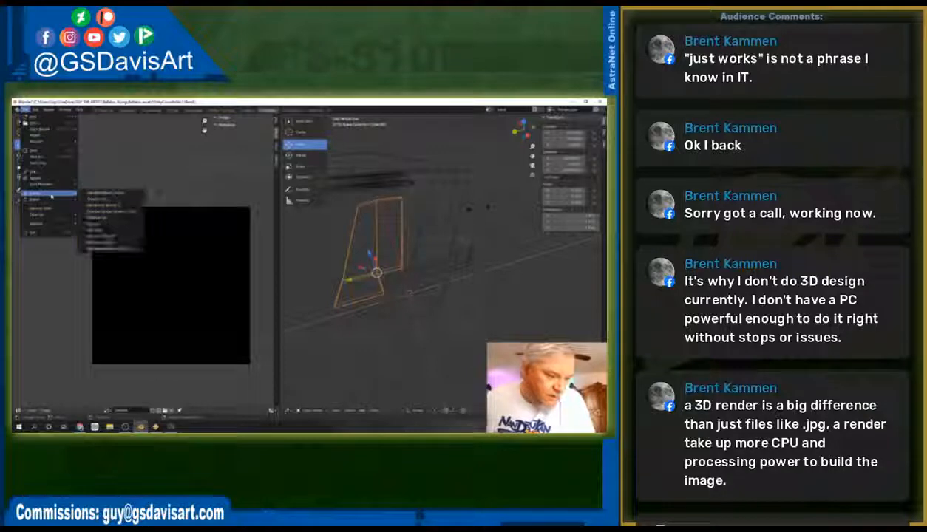
{"action": "left_click", "coordinate": [101, 238]}
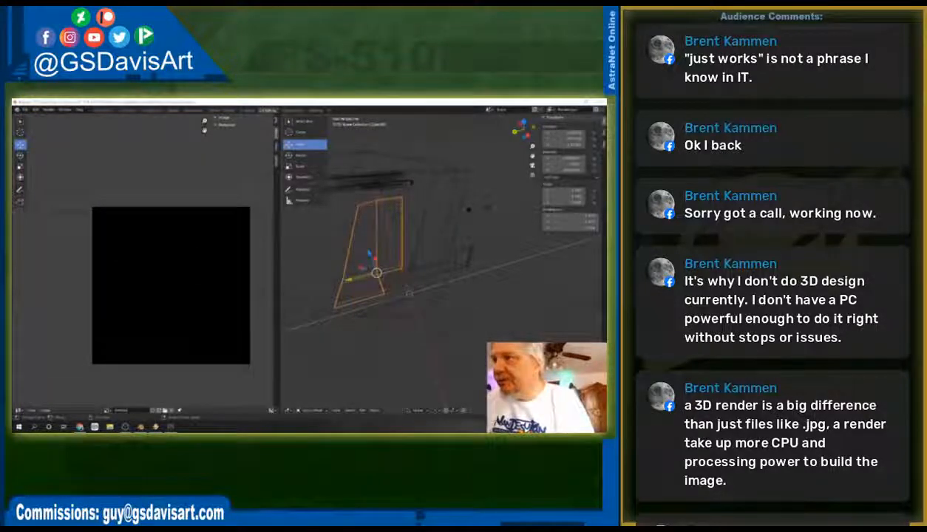
{"action": "left_click_drag", "start_coordinate": [403, 157], "coordinate": [408, 183]}
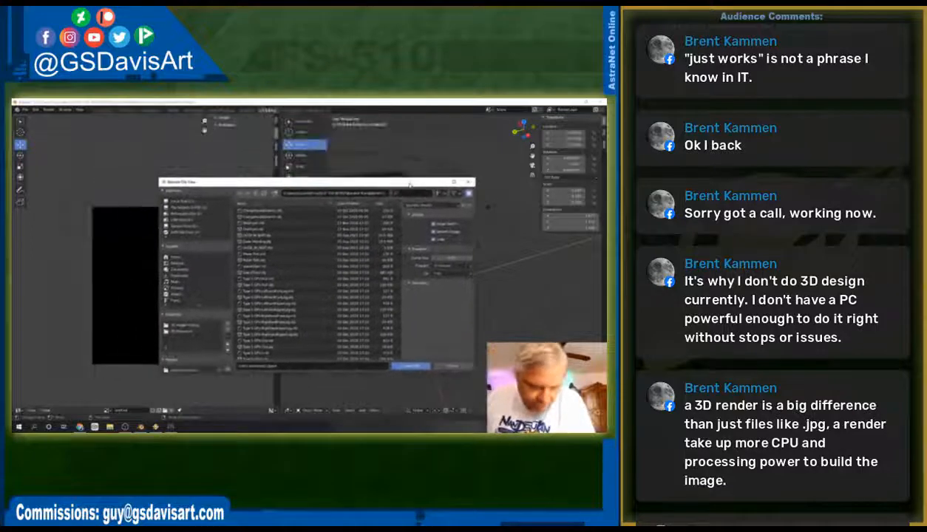
{"action": "left_click", "coordinate": [256, 193]}
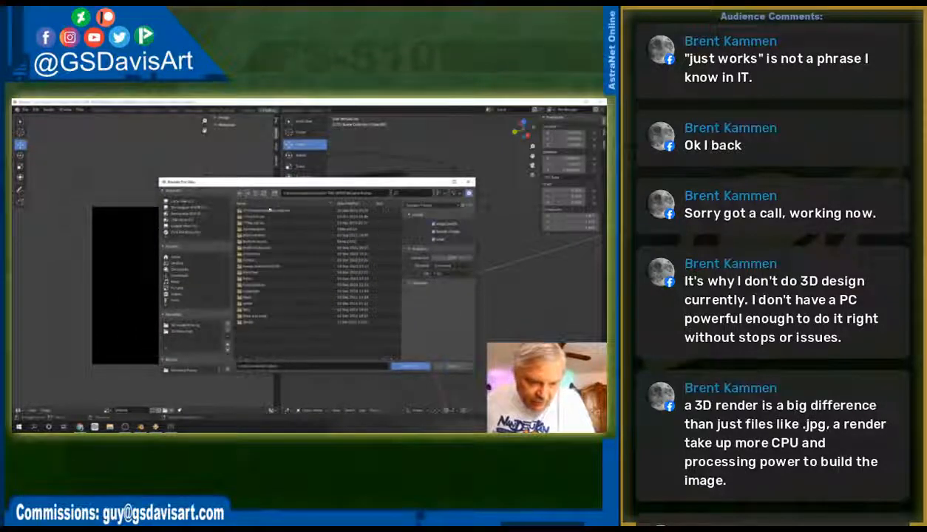
{"action": "double_click", "coordinate": [250, 243]}
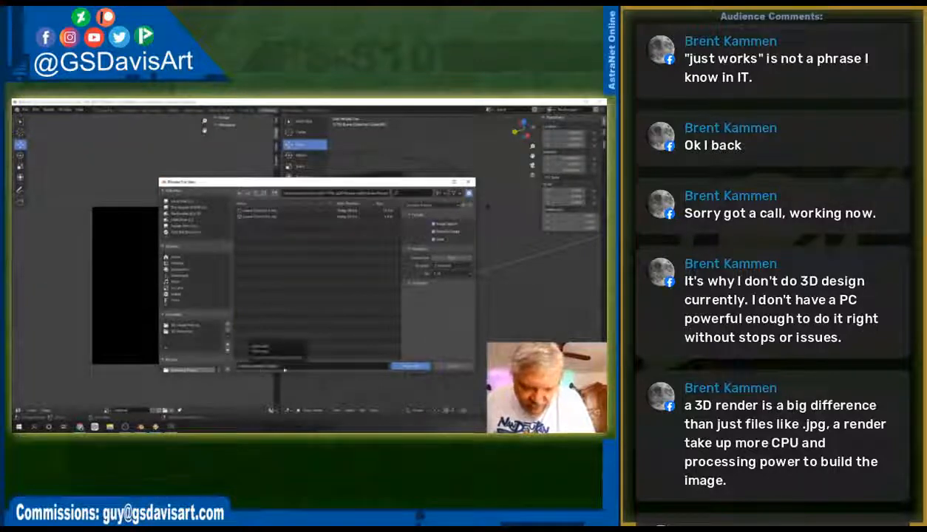
{"action": "left_click", "coordinate": [411, 366]}
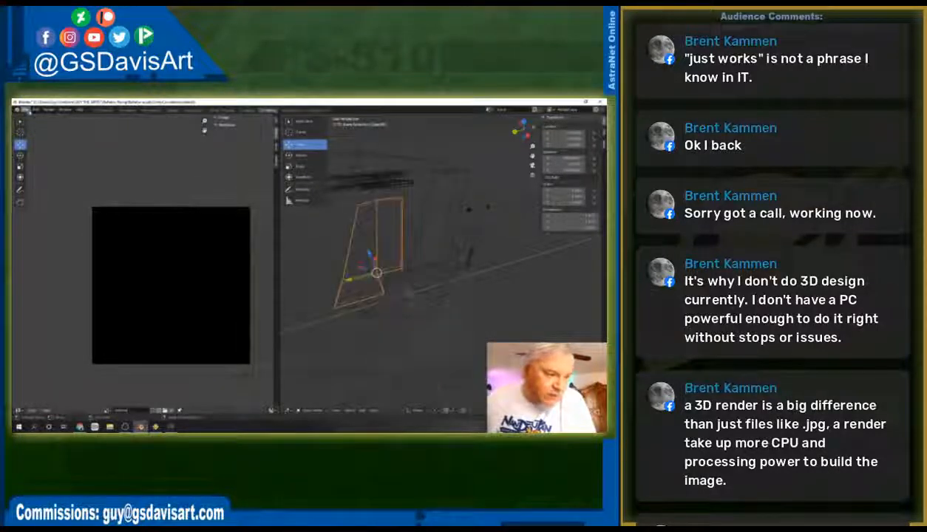
Step: Export the selected tall tapered fin as a separate Wavefront OBJ file under its own edited file name
{"action": "left_click", "coordinate": [27, 109]}
{"action": "mouse_move", "coordinate": [37, 200]}
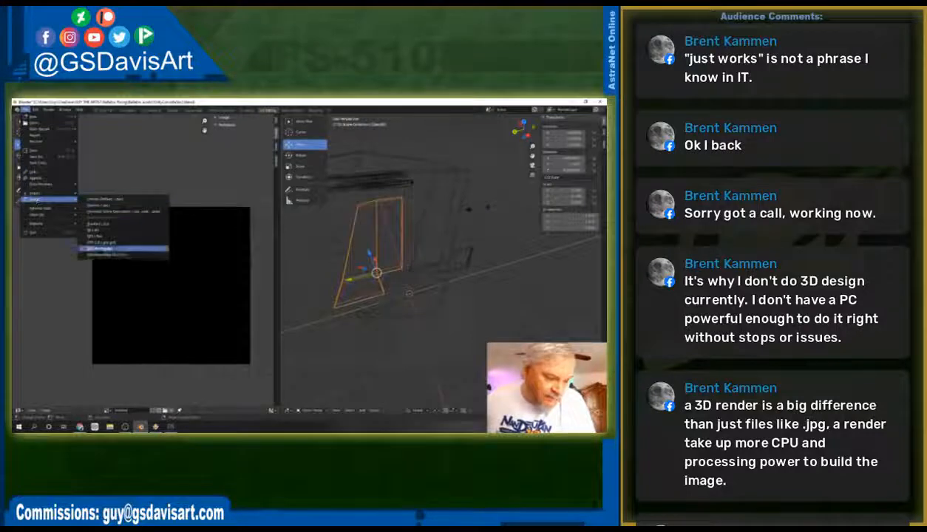
{"action": "left_click", "coordinate": [102, 249]}
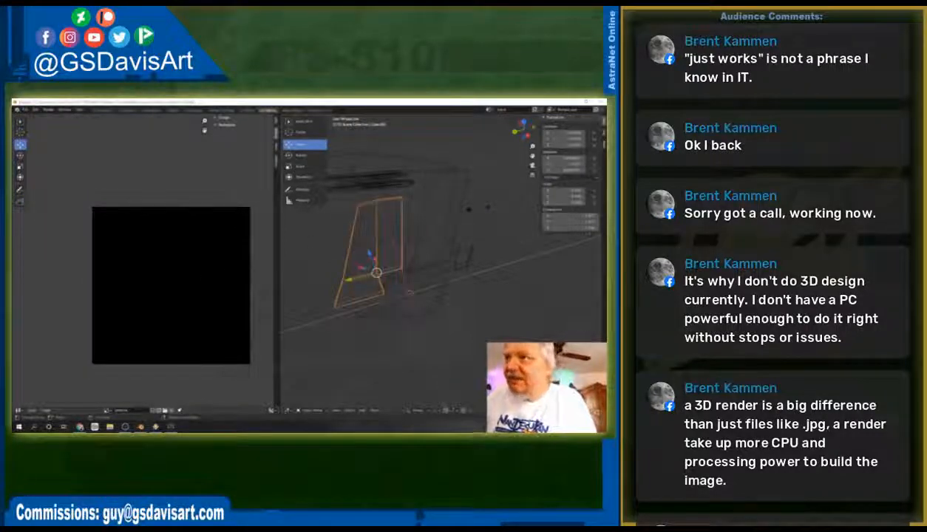
{"action": "left_click_drag", "start_coordinate": [254, 131], "coordinate": [321, 187]}
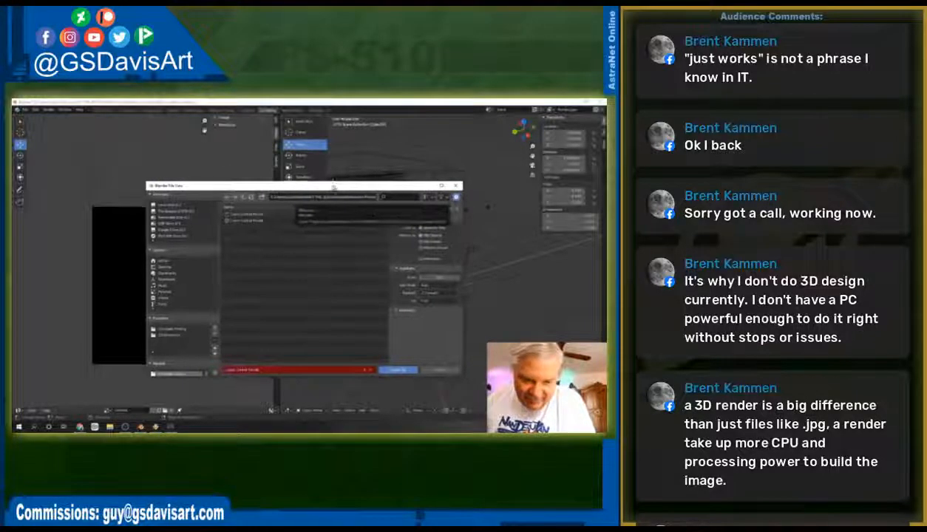
{"action": "mouse_move", "coordinate": [337, 186]}
{"action": "left_mouse_down"}
{"action": "mouse_move", "coordinate": [203, 201]}
{"action": "mouse_move", "coordinate": [319, 154]}
{"action": "mouse_move", "coordinate": [336, 170]}
{"action": "left_mouse_up"}
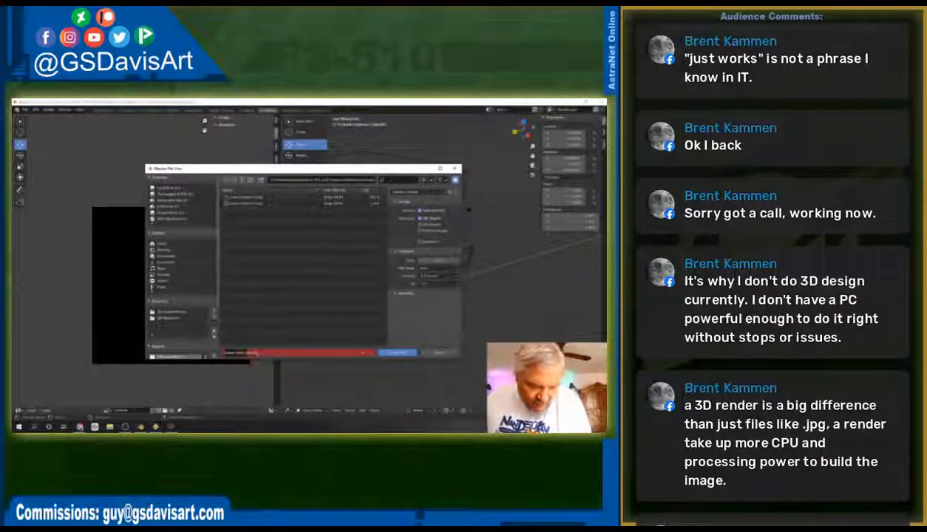
{"action": "key", "text": "BackSpace"}
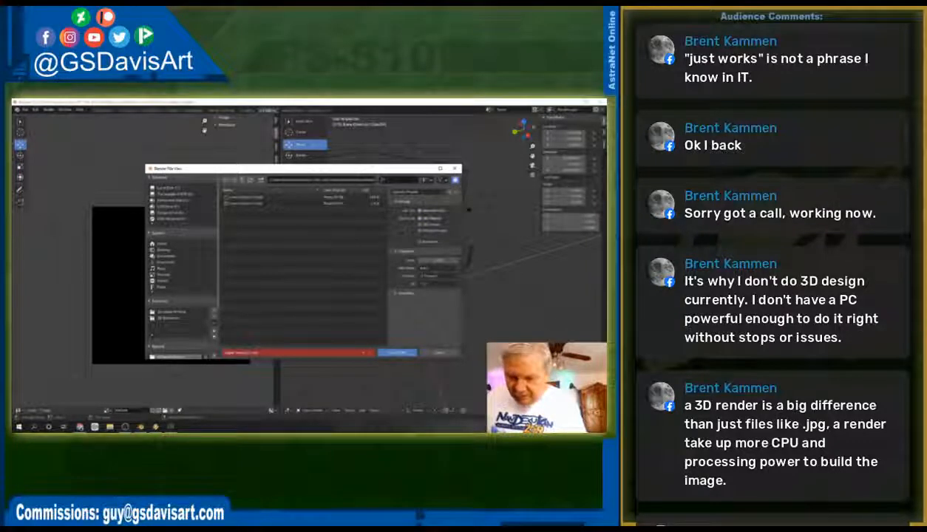
{"action": "left_click", "coordinate": [397, 352]}
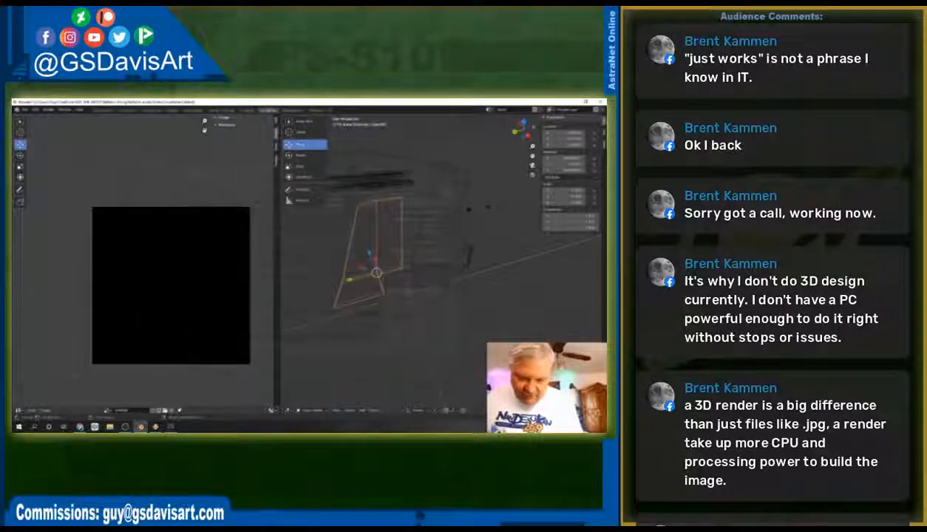
Step: Undo the last two changes and export the selected tall fin with the flat foot as a separately named Wavefront OBJ file
{"action": "key", "text": "ctrl+z"}
{"action": "key", "text": "ctrl+z"}
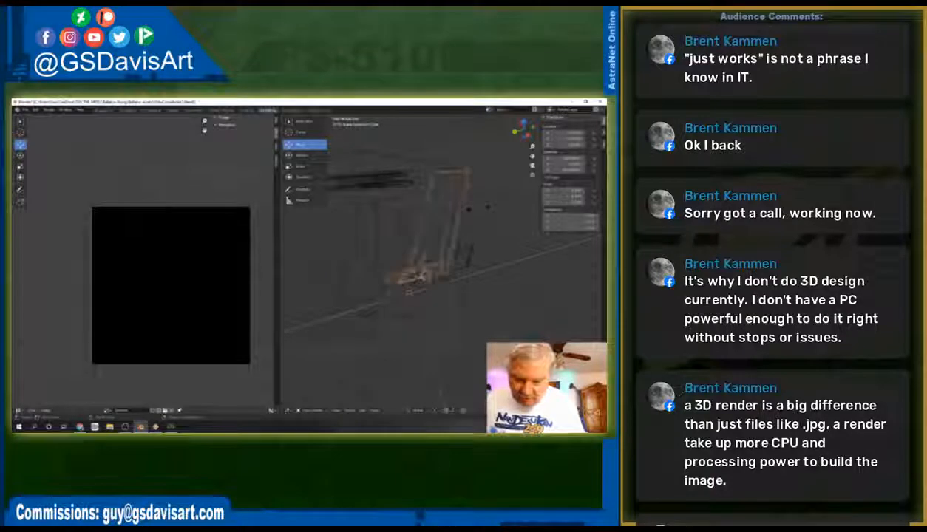
{"action": "left_click", "coordinate": [26, 108]}
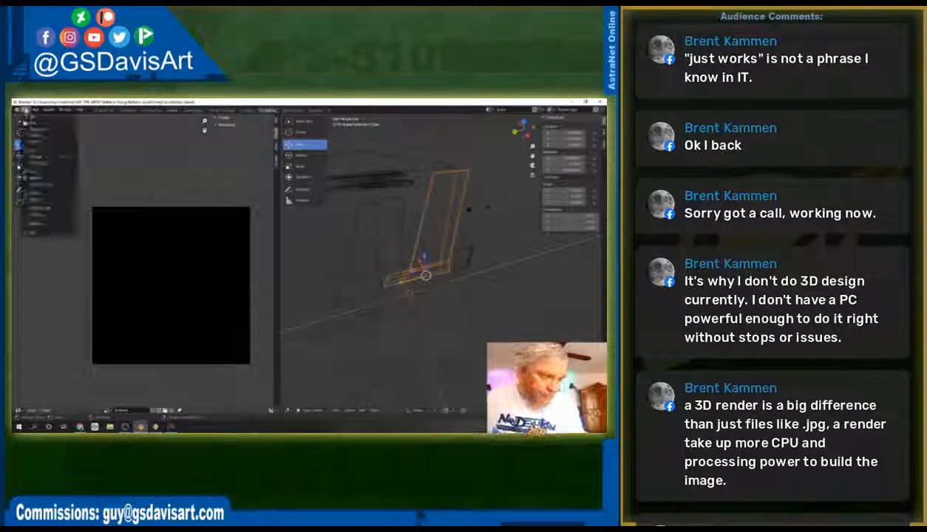
{"action": "mouse_move", "coordinate": [37, 199]}
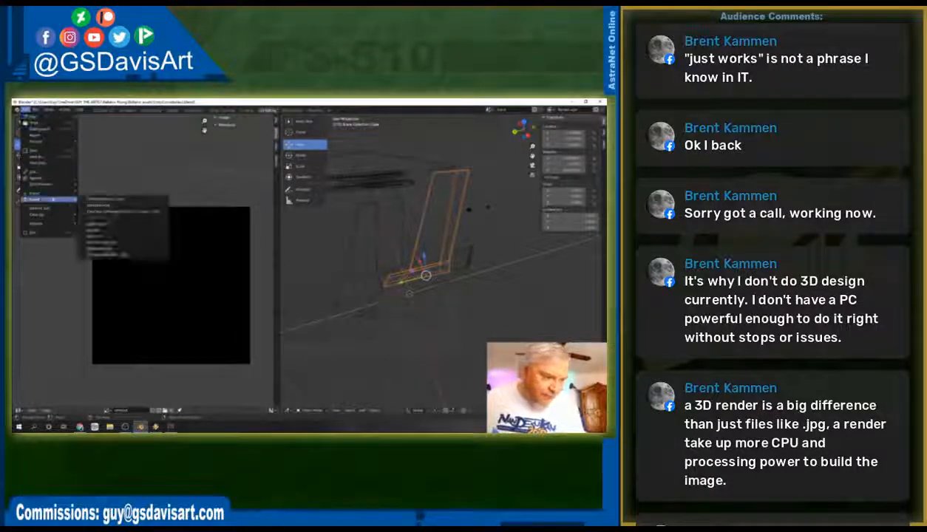
{"action": "left_click", "coordinate": [108, 250]}
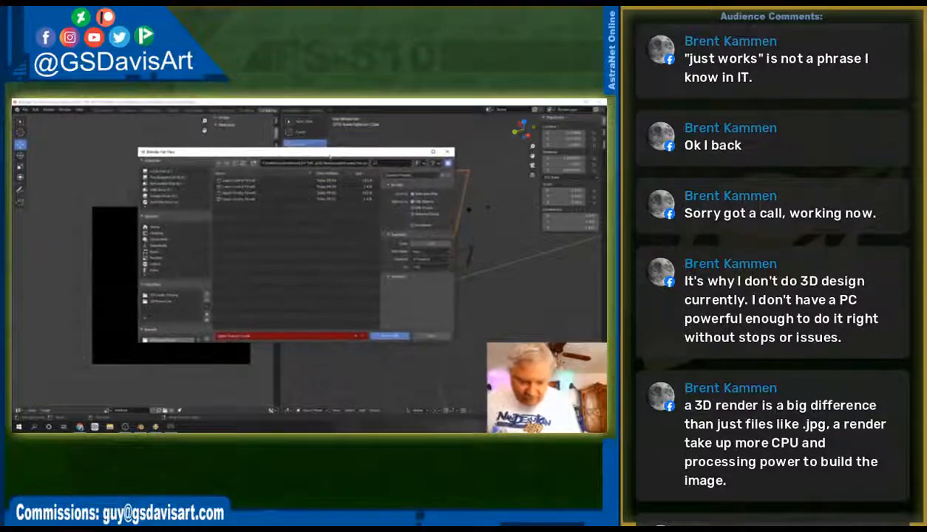
{"action": "left_click", "coordinate": [228, 337]}
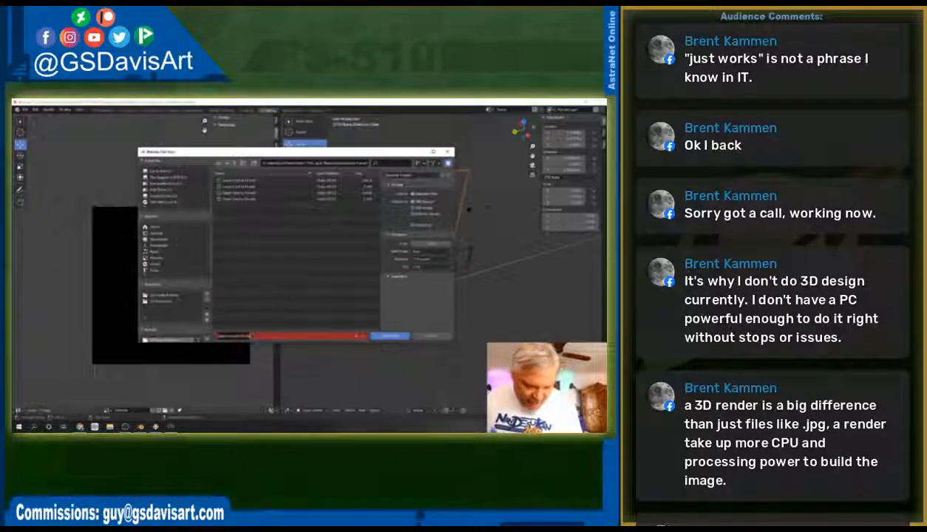
{"action": "key", "text": "BackSpace"}
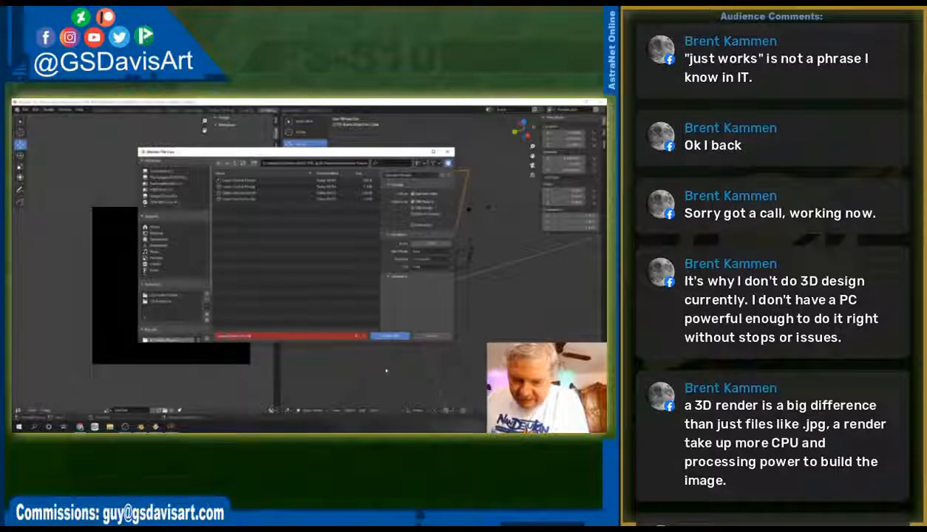
{"action": "left_click", "coordinate": [390, 336]}
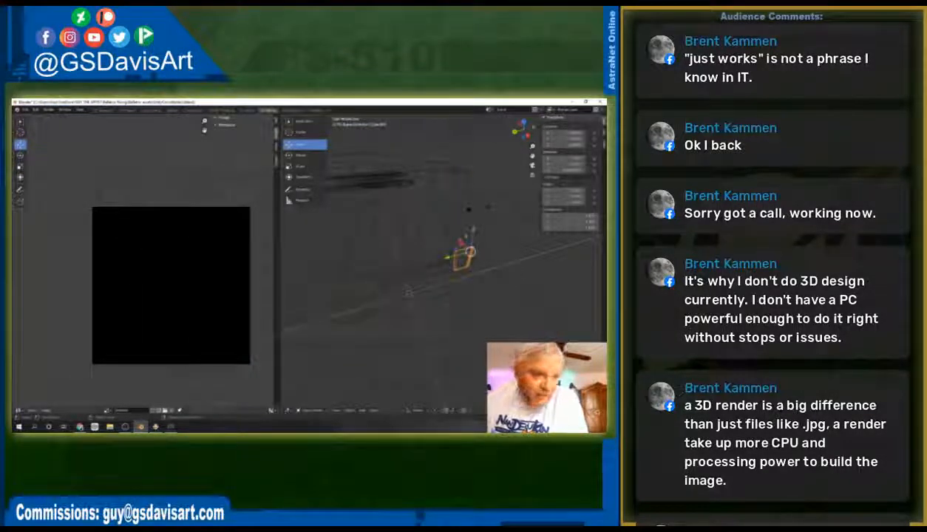
Step: Export the selected small four-sided part as a Wavefront OBJ file under its own edited file name
{"action": "left_click", "coordinate": [26, 110]}
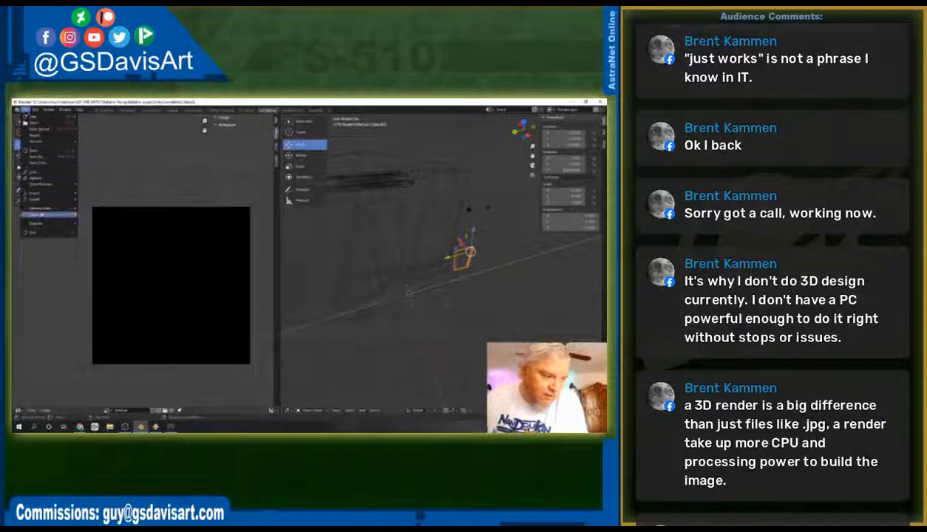
{"action": "mouse_move", "coordinate": [42, 200]}
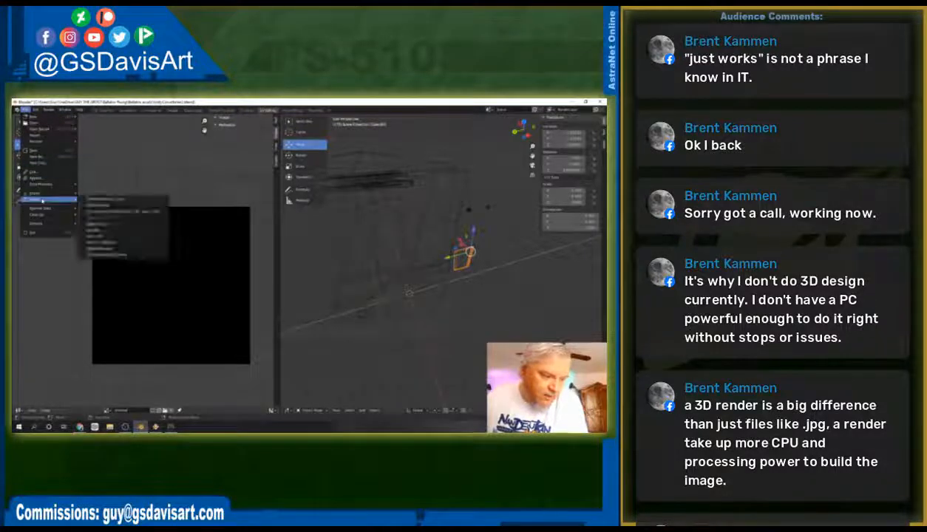
{"action": "left_click", "coordinate": [109, 249]}
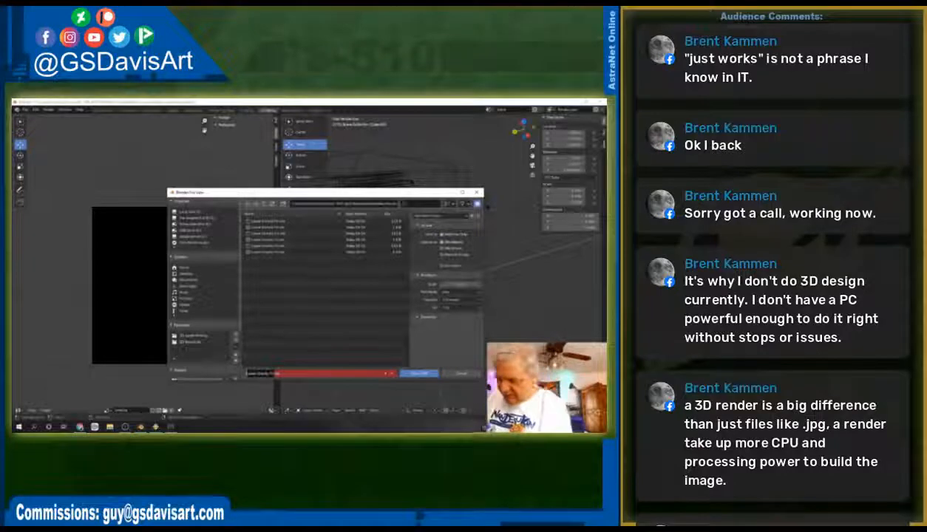
{"action": "key", "text": "BackSpace"}
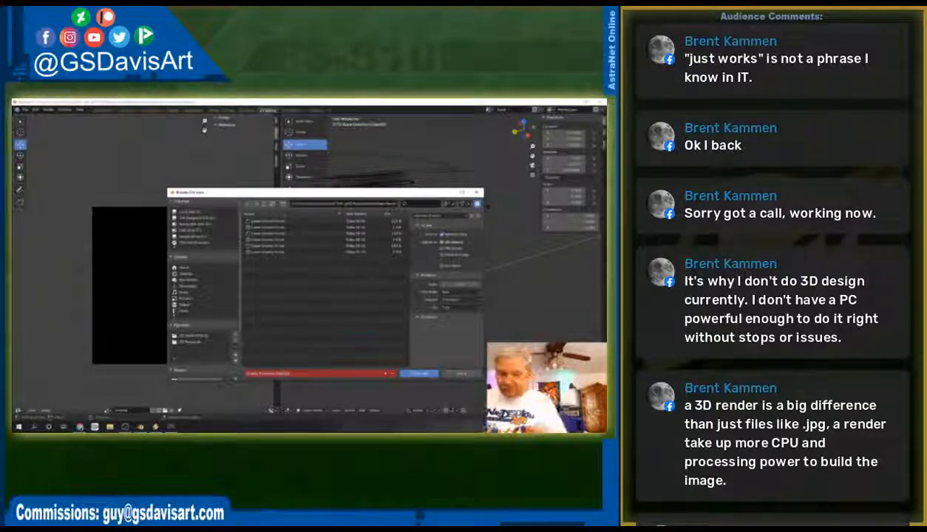
{"action": "left_click_drag", "start_coordinate": [291, 374], "coordinate": [225, 374]}
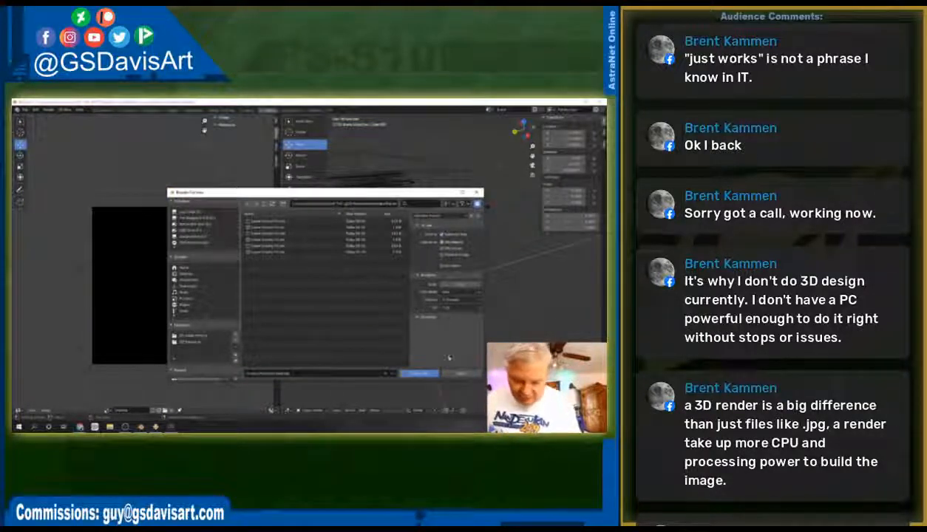
{"action": "left_click", "coordinate": [421, 373]}
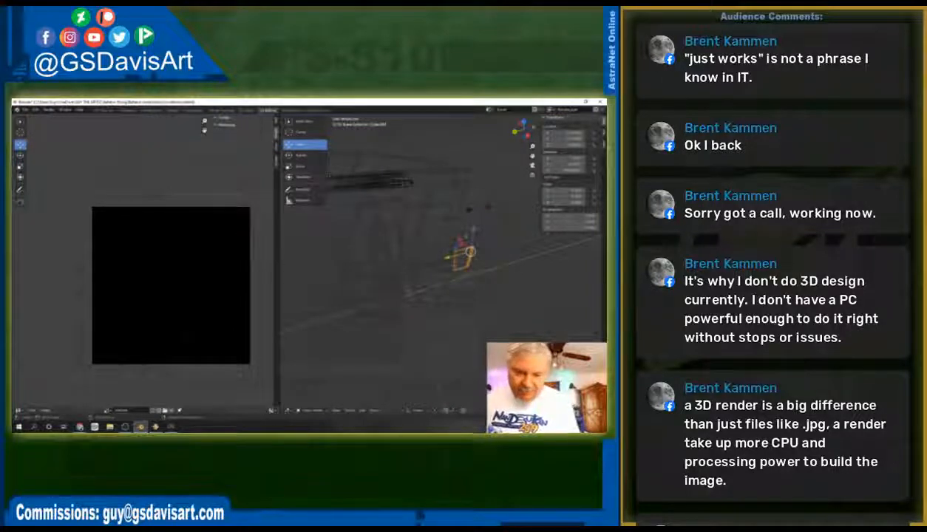
Step: Select the long horizontal wing above the other parts and export it as a Wavefront OBJ file
{"action": "left_click", "coordinate": [431, 163]}
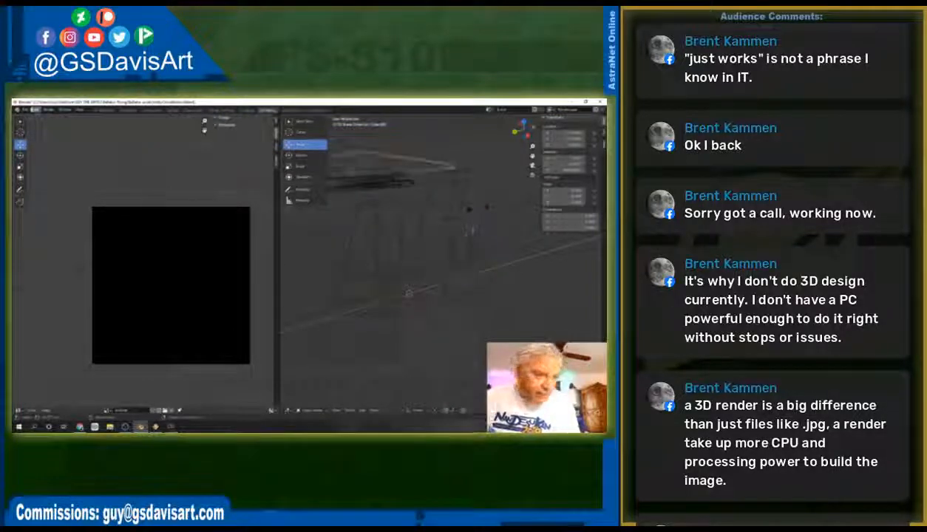
{"action": "left_click", "coordinate": [26, 109]}
{"action": "mouse_move", "coordinate": [49, 200]}
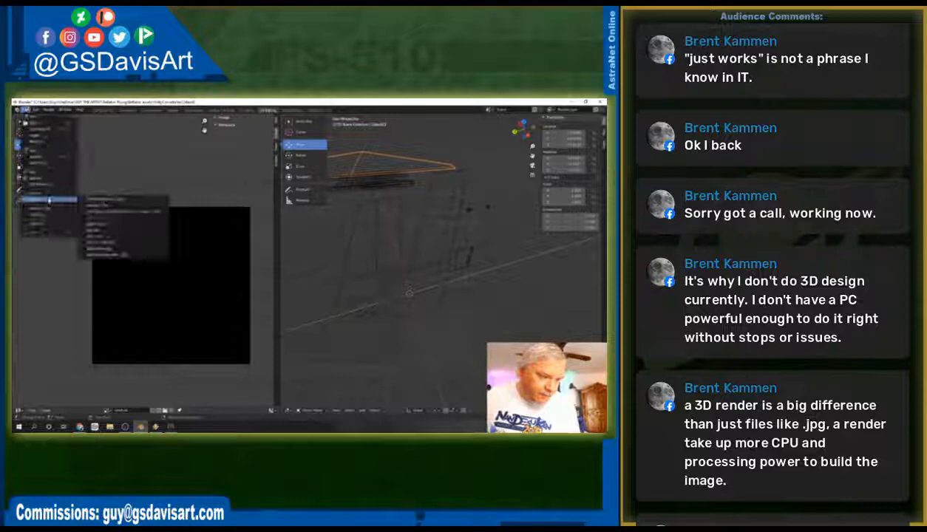
{"action": "left_click", "coordinate": [111, 249]}
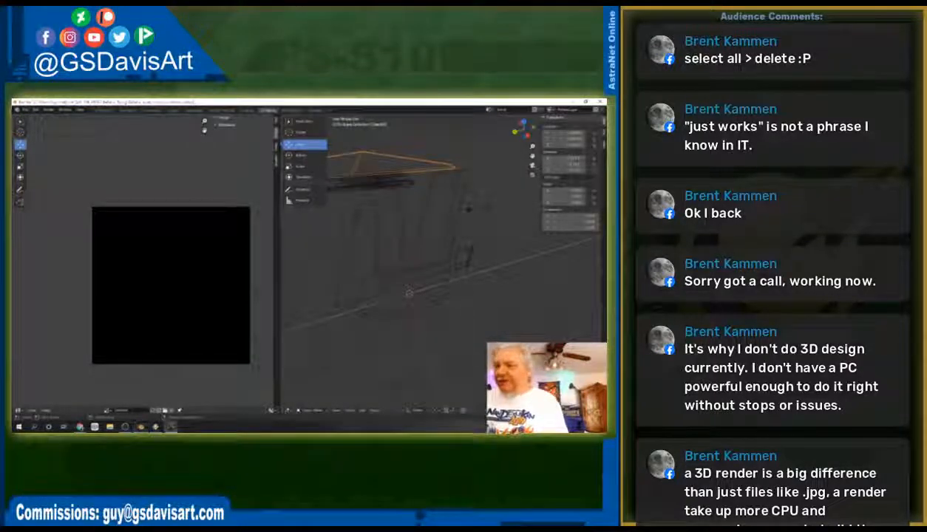
Step: Switch to DAZ Studio in a maximized window and import the horizontal wing's OBJ file with the preset import options
{"action": "left_click_drag", "start_coordinate": [224, 152], "coordinate": [264, 101]}
{"action": "double_click", "coordinate": [264, 100]}
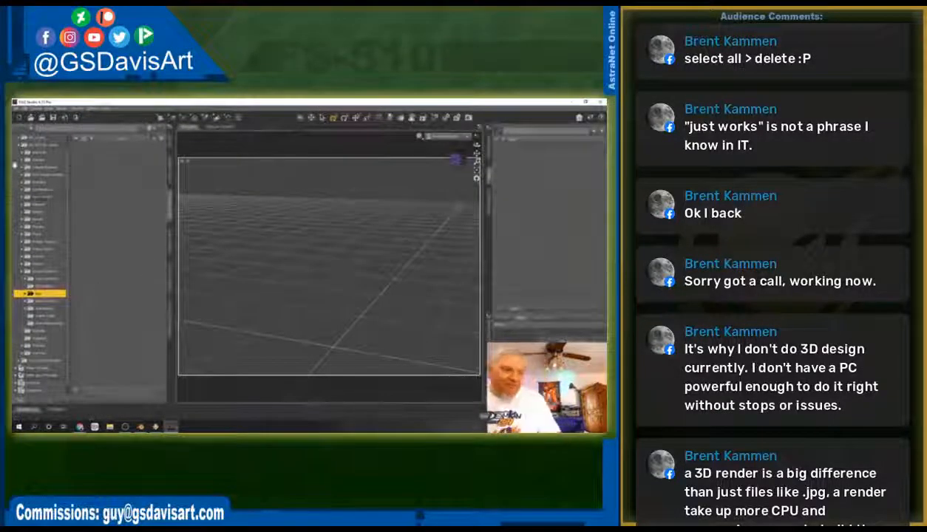
{"action": "left_click", "coordinate": [16, 109]}
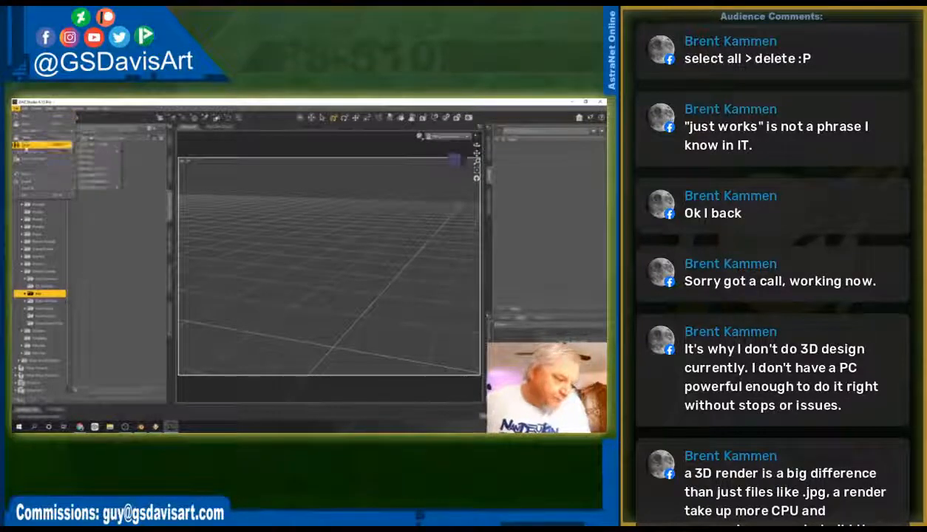
{"action": "left_click", "coordinate": [34, 175]}
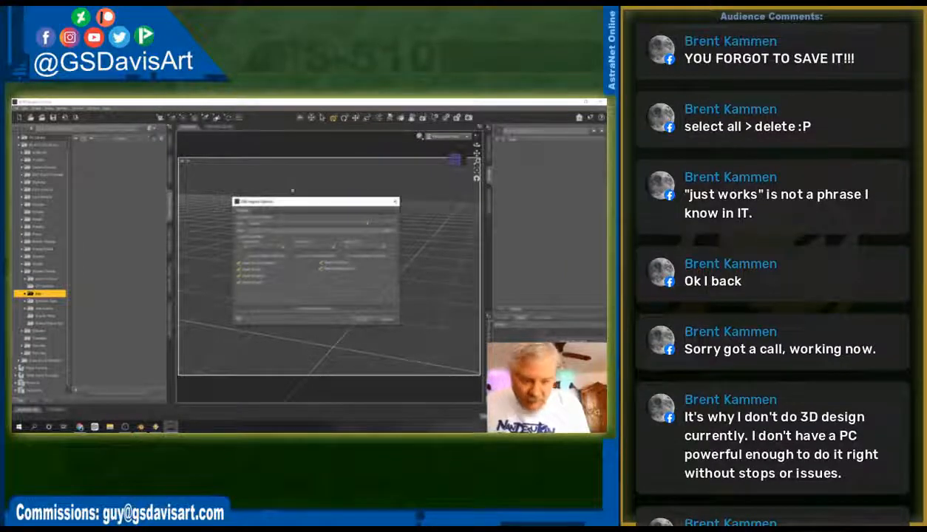
{"action": "left_click", "coordinate": [360, 323]}
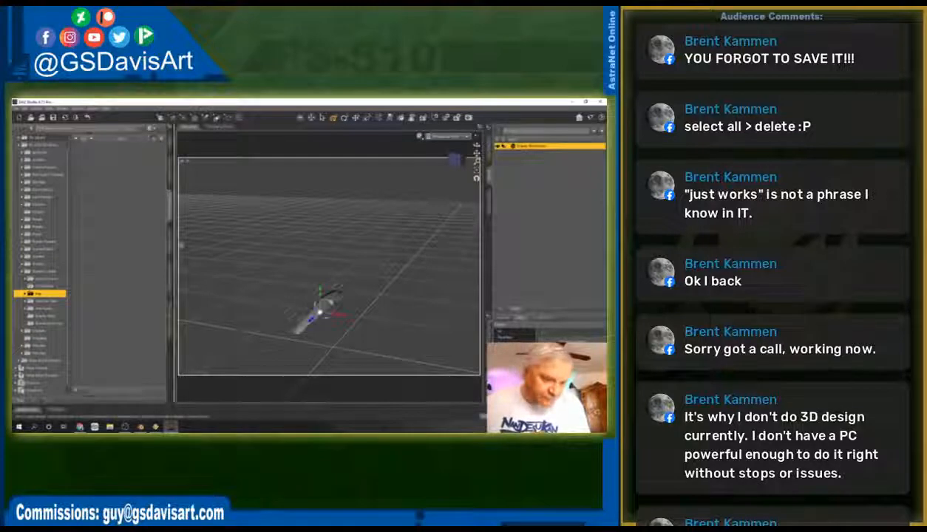
Step: Import the notched fin's OBJ file with the preset options and raise the horizontal wing well above the floor grid
{"action": "left_click", "coordinate": [17, 109]}
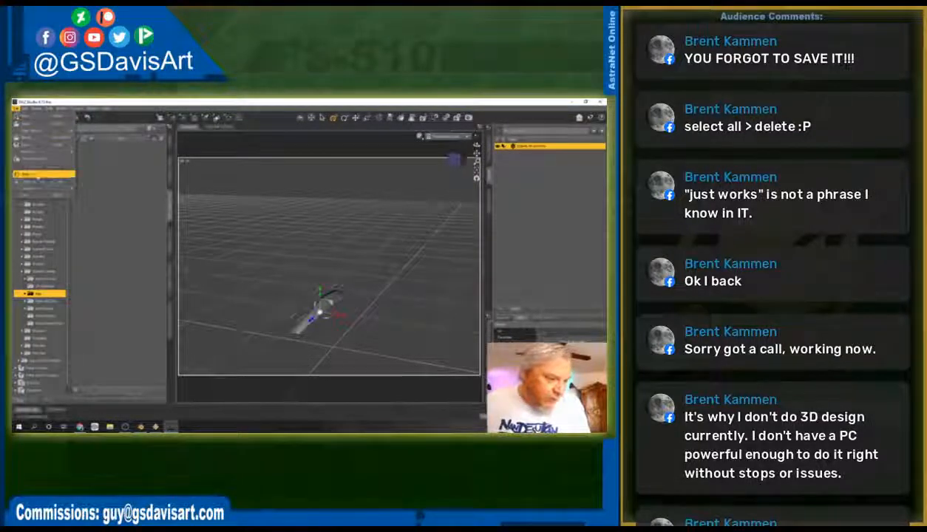
{"action": "left_click", "coordinate": [39, 174]}
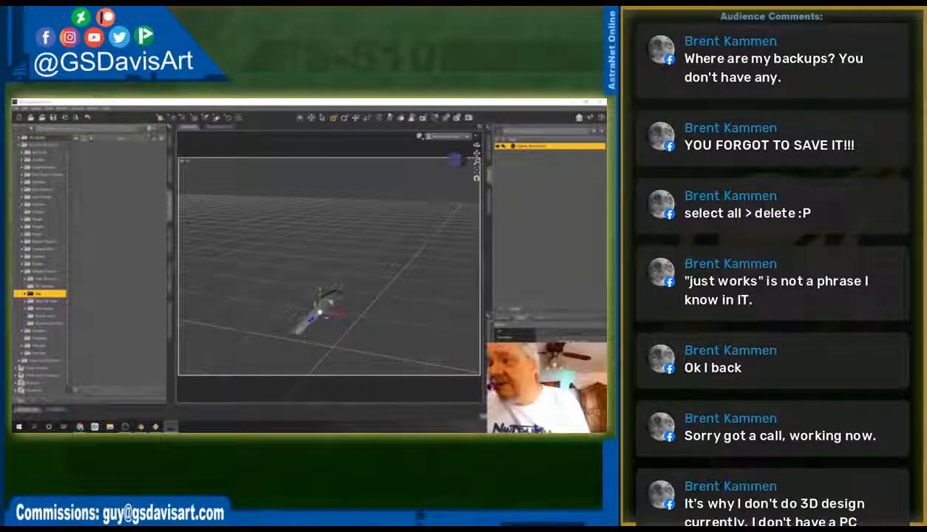
{"action": "left_click", "coordinate": [359, 322]}
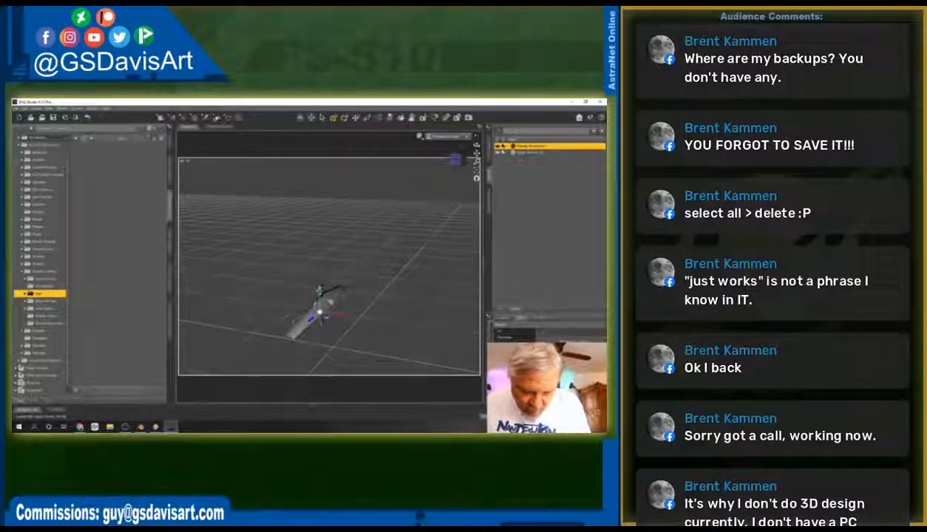
{"action": "left_click_drag", "start_coordinate": [320, 290], "coordinate": [319, 180]}
Step: Move the notched fin clear of the floor and, in a side view, place it directly under the wing's blunt end
{"action": "left_click", "coordinate": [321, 316]}
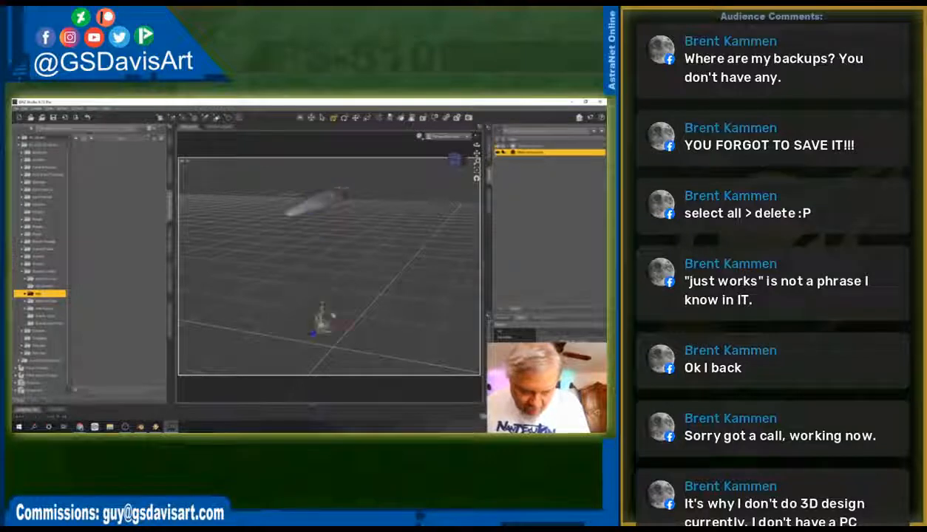
{"action": "left_click_drag", "start_coordinate": [322, 324], "coordinate": [414, 281]}
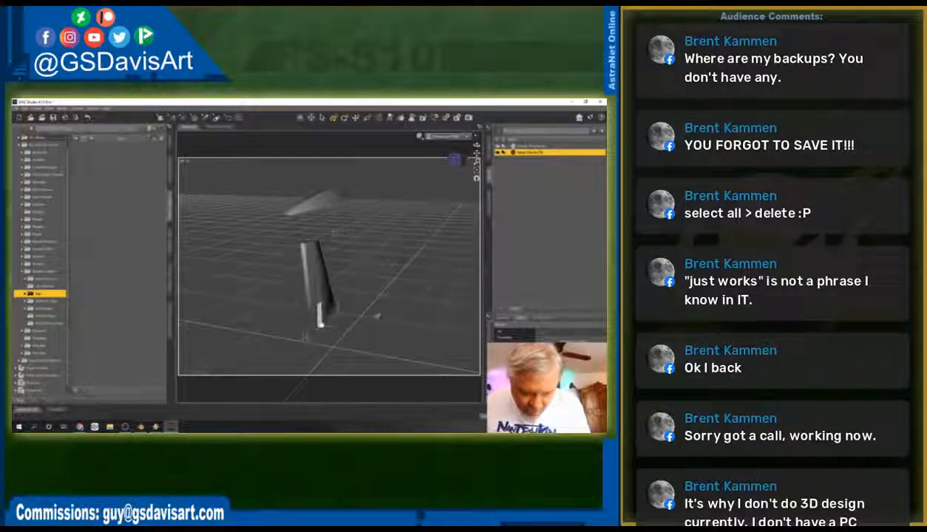
{"action": "left_click", "coordinate": [458, 159]}
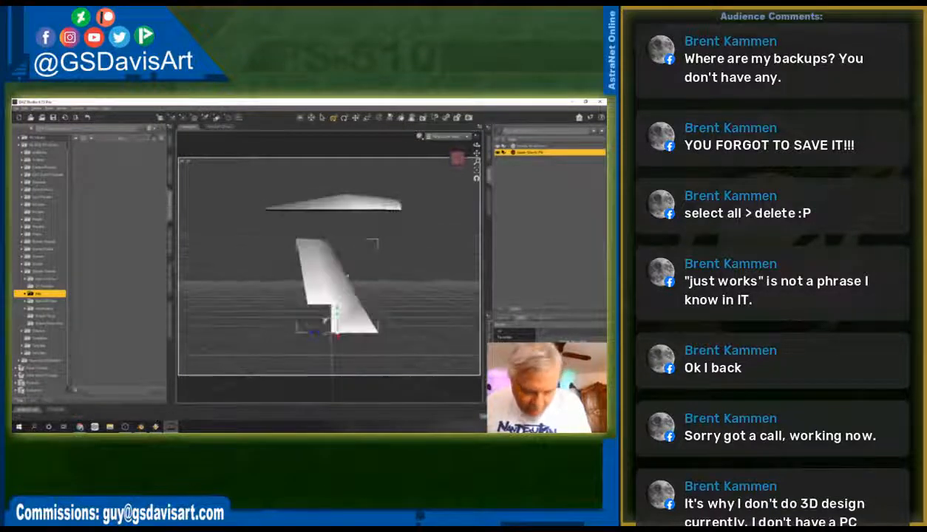
{"action": "left_click_drag", "start_coordinate": [326, 319], "coordinate": [398, 293]}
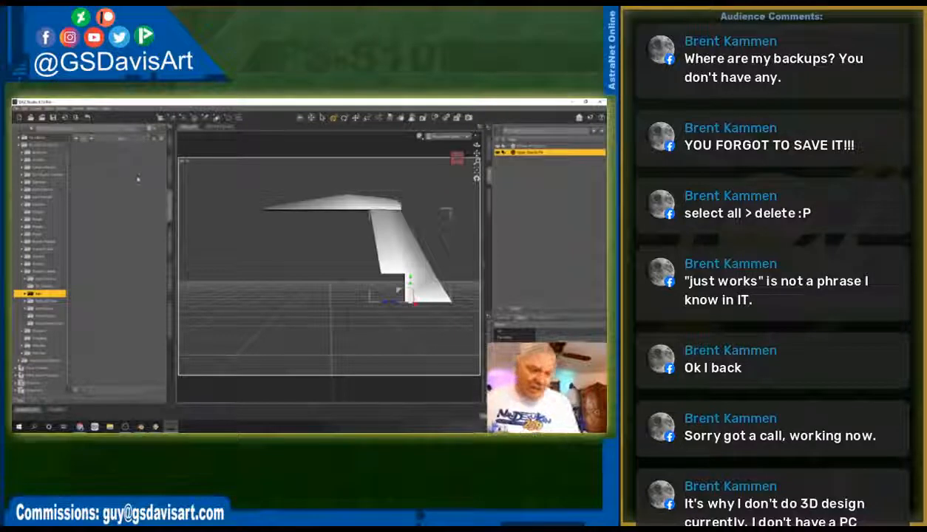
Step: Import the OBJ file of the fin with the flat foot and move it closer to the notched fin, below the wing
{"action": "left_click", "coordinate": [15, 108]}
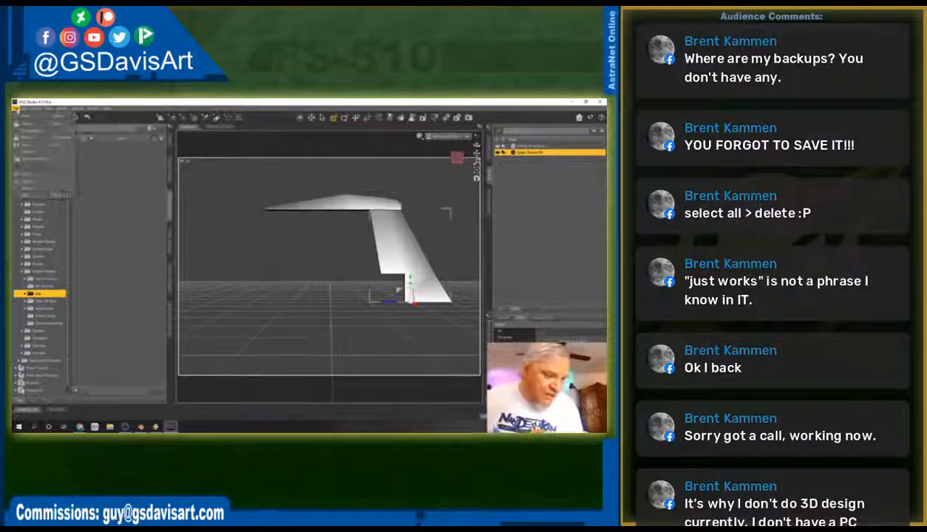
{"action": "left_click", "coordinate": [43, 174]}
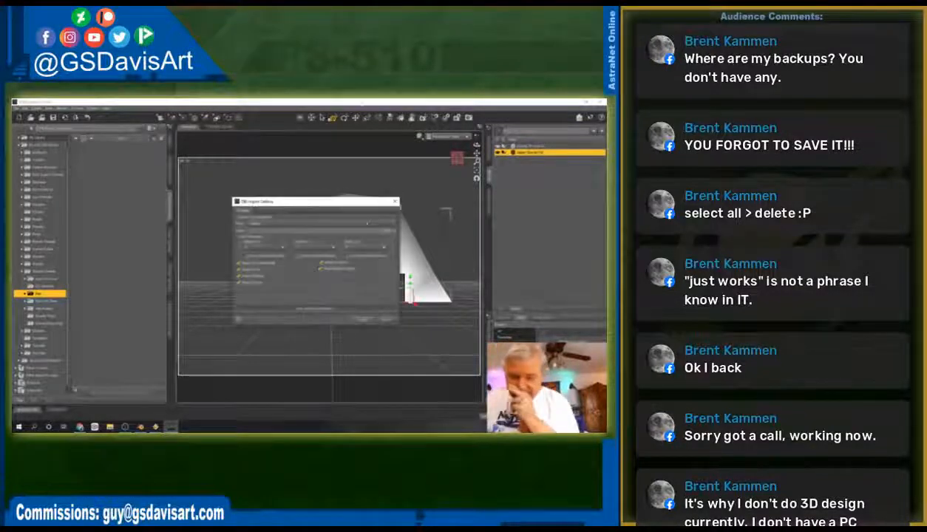
{"action": "left_click", "coordinate": [358, 320]}
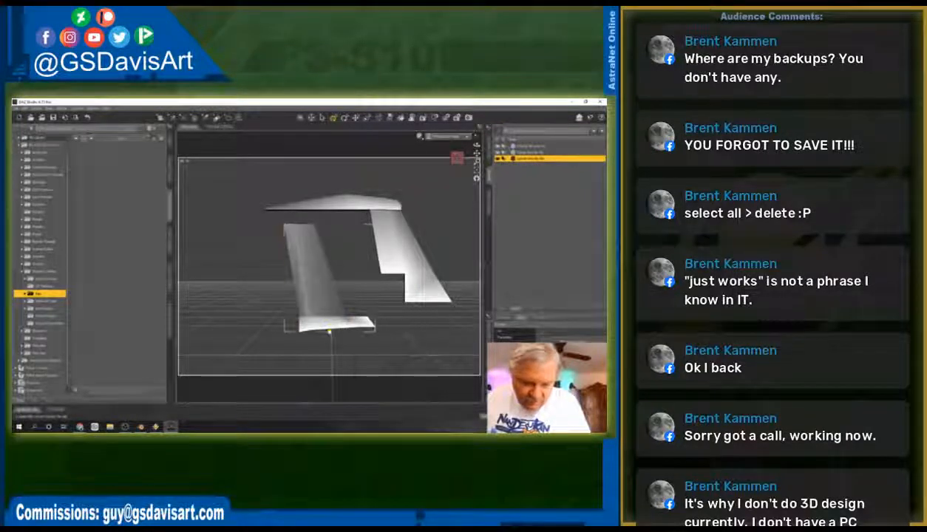
{"action": "left_click_drag", "start_coordinate": [317, 324], "coordinate": [367, 332]}
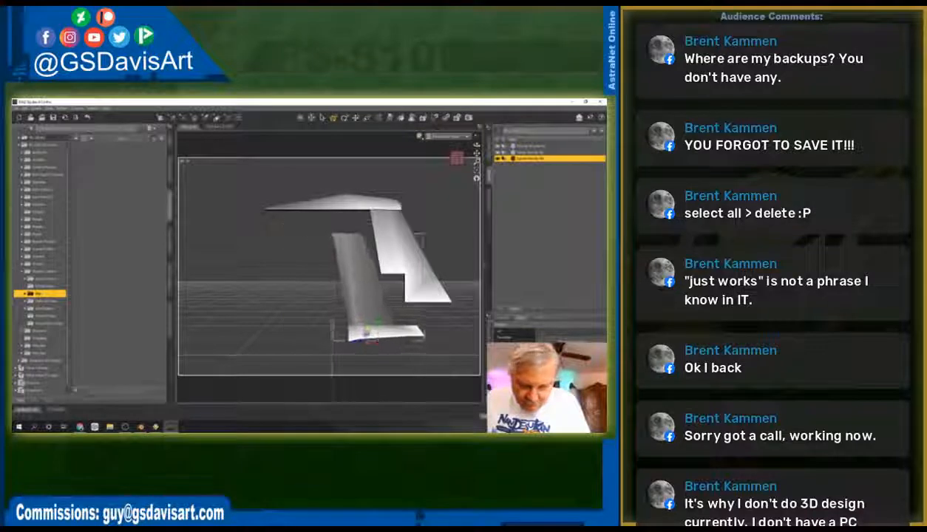
Step: Parent the horizontal wing to the notched fin in the scene hierarchy
{"action": "left_click", "coordinate": [418, 289]}
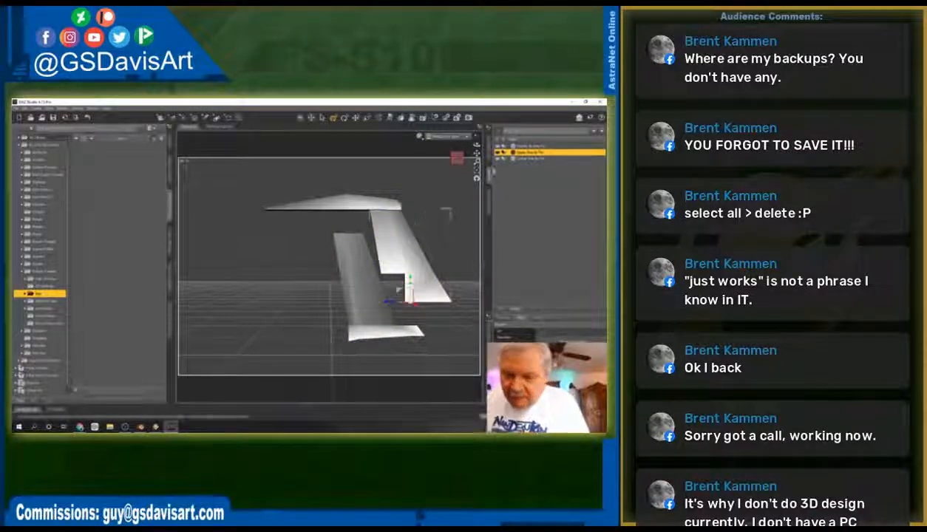
{"action": "left_click", "coordinate": [326, 202]}
{"action": "left_click_drag", "start_coordinate": [530, 147], "coordinate": [530, 153]}
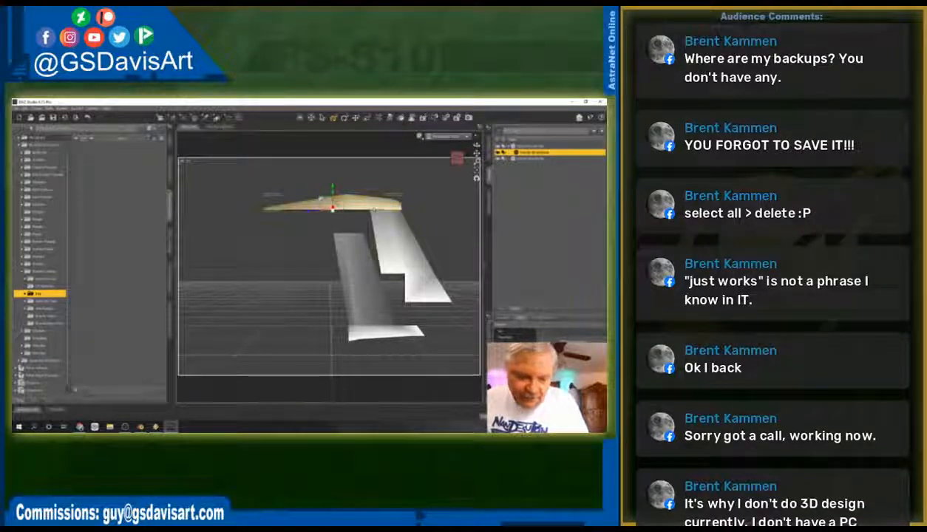
Step: Try tilting the parented wing, undo the rotation, and select the notched fin
{"action": "mouse_move", "coordinate": [331, 201]}
{"action": "left_mouse_down"}
{"action": "mouse_move", "coordinate": [355, 187]}
{"action": "mouse_move", "coordinate": [340, 187]}
{"action": "left_mouse_up"}
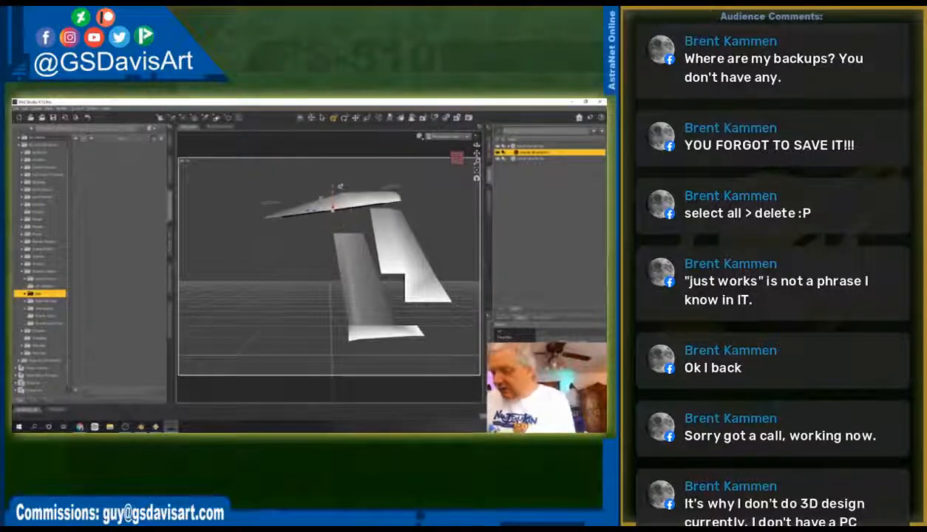
{"action": "key", "text": "ctrl+z"}
{"action": "left_click", "coordinate": [403, 233]}
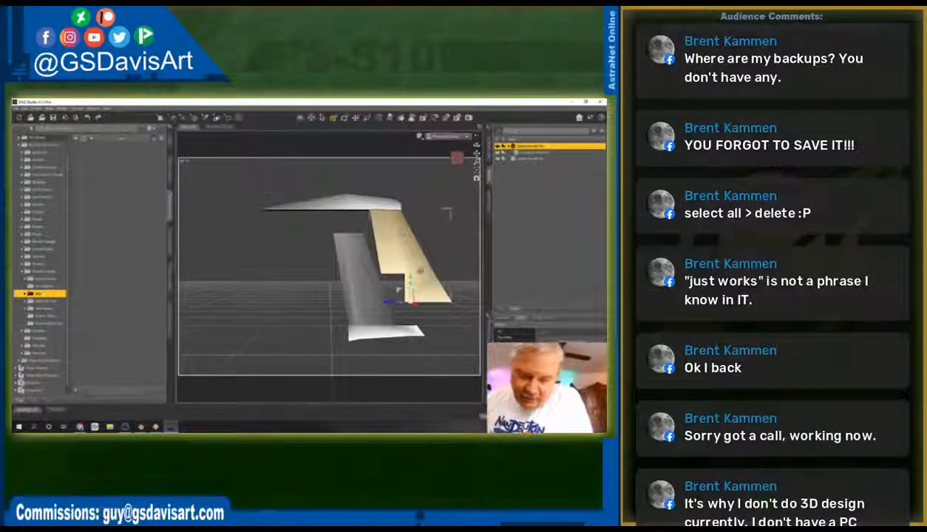
Step: Move the notched fin with its wing onto the flat-footed fin and shrink the wing to about half size, keeping its blunt end aligned
{"action": "left_click_drag", "start_coordinate": [398, 290], "coordinate": [364, 315]}
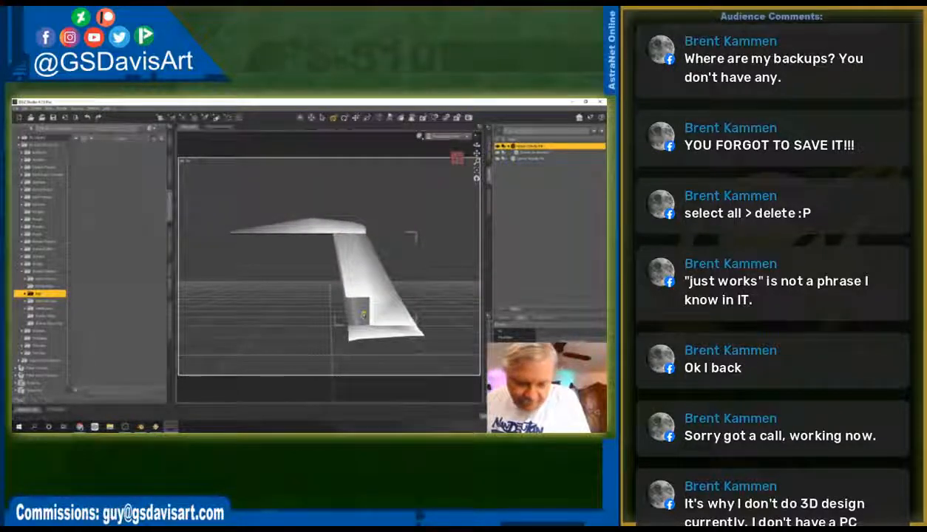
{"action": "left_click", "coordinate": [294, 225]}
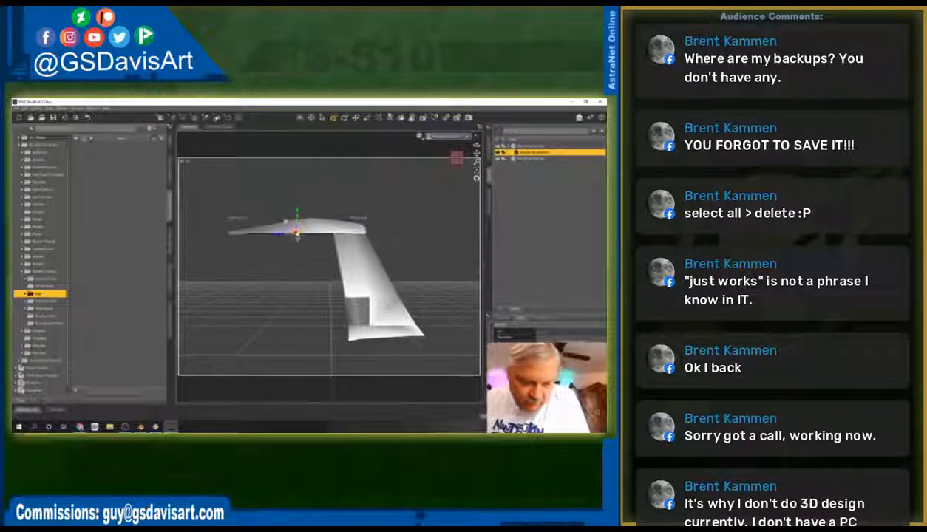
{"action": "left_click_drag", "start_coordinate": [298, 234], "coordinate": [321, 224]}
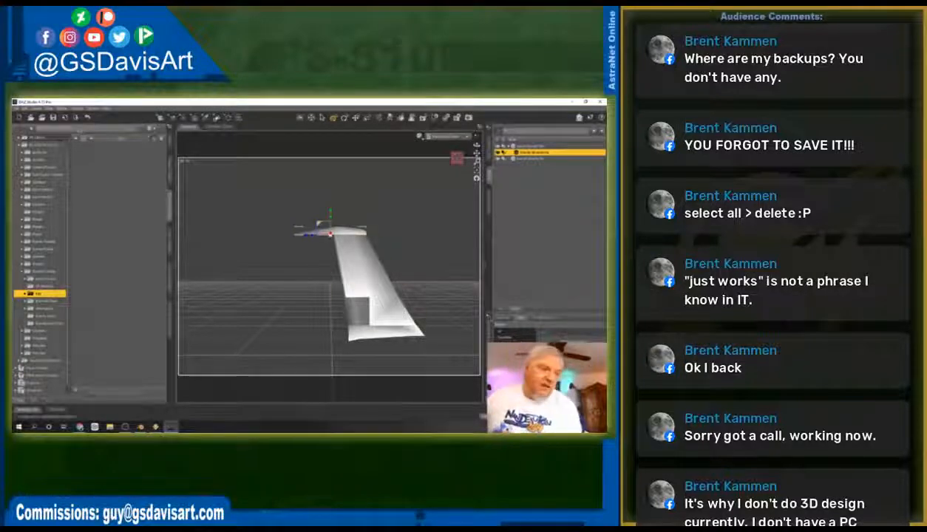
Step: Import the OBJ file of the small fin piece and move it into the notch at the base of the notched fin
{"action": "left_click", "coordinate": [17, 108]}
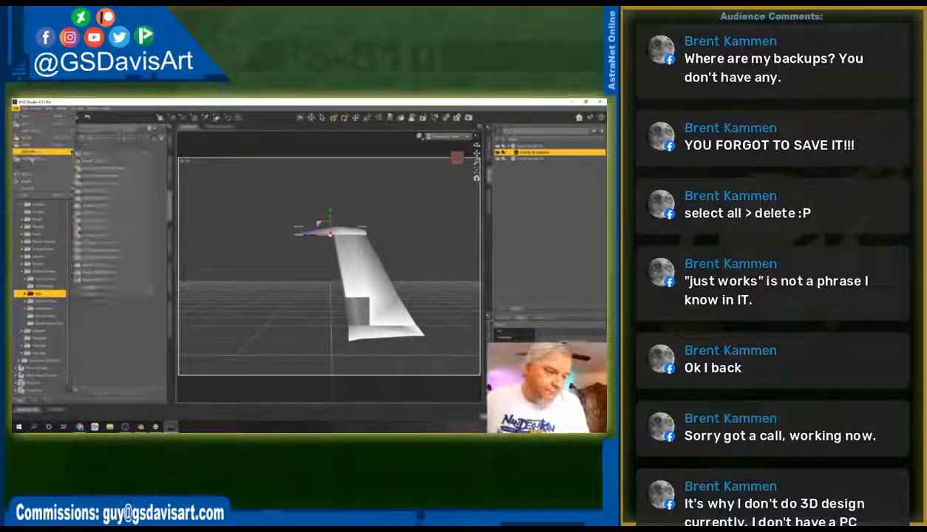
{"action": "left_click", "coordinate": [34, 173]}
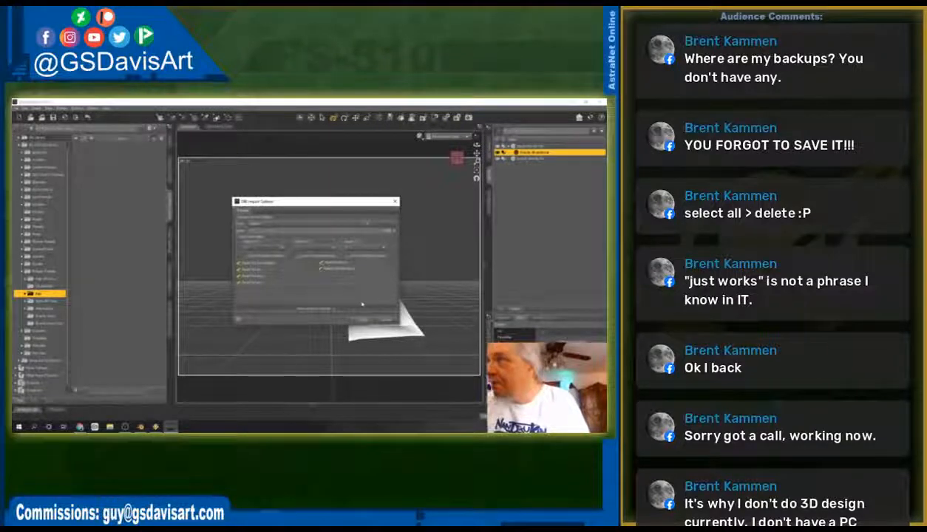
{"action": "left_click", "coordinate": [362, 319]}
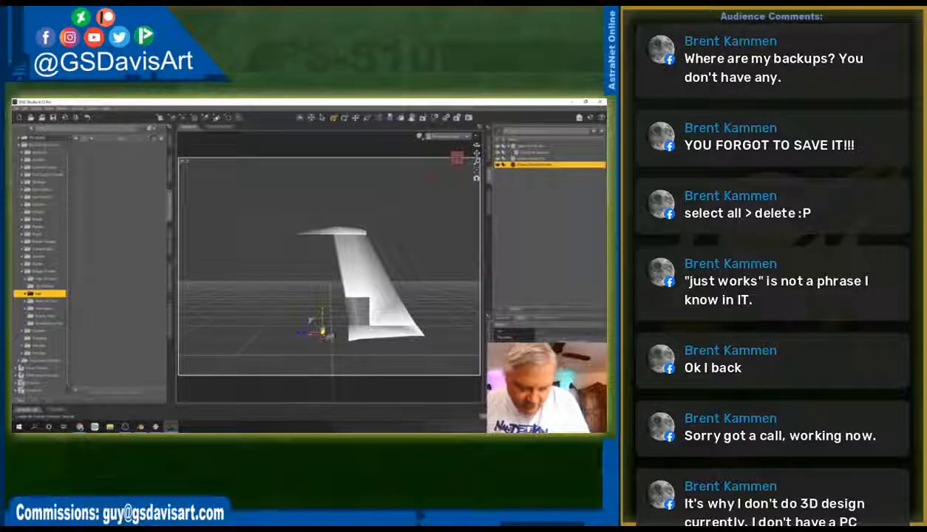
{"action": "left_click_drag", "start_coordinate": [322, 334], "coordinate": [424, 333]}
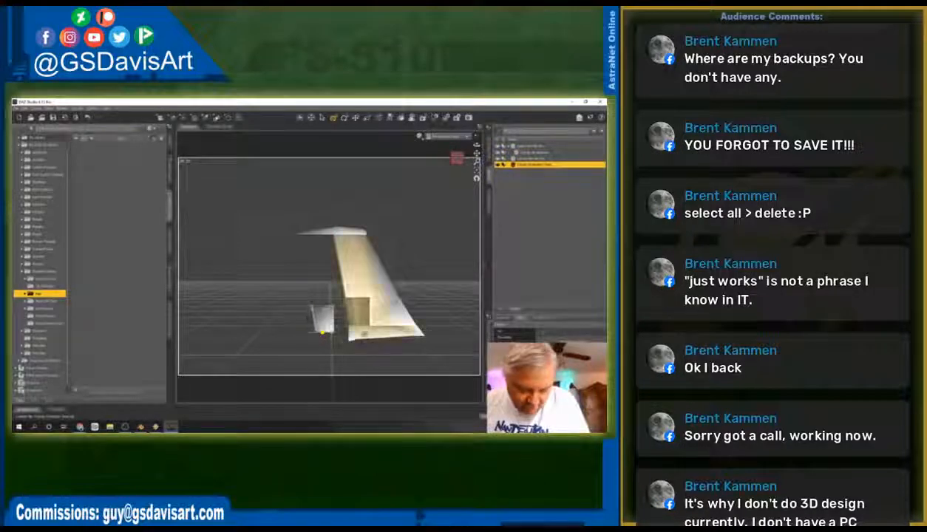
{"action": "left_click_drag", "start_coordinate": [311, 324], "coordinate": [344, 316]}
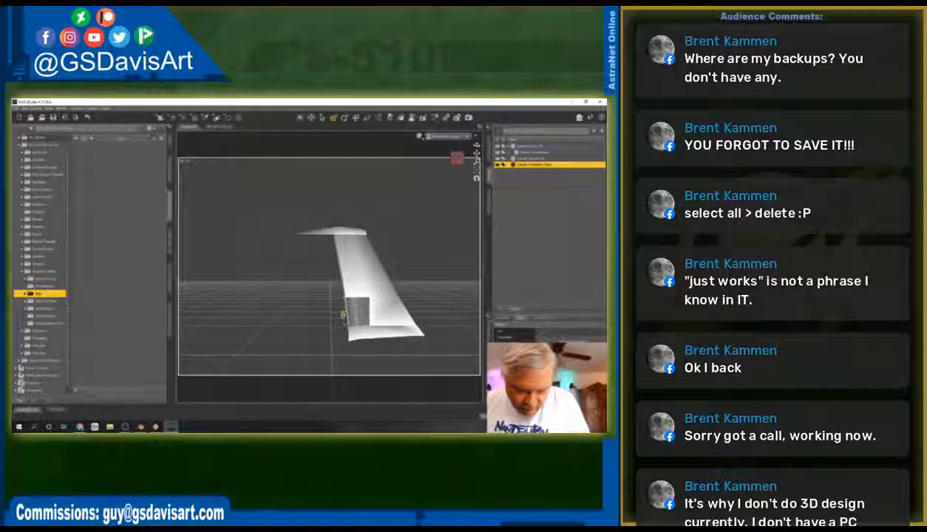
Step: Select all the fin parts and inspect their alignment from an angled end-on view
{"action": "key", "text": "ctrl+a"}
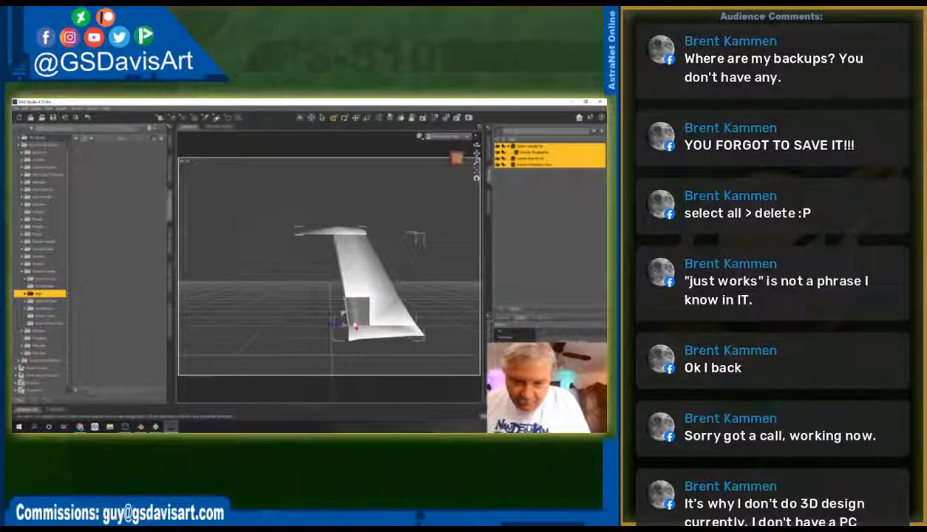
{"action": "left_click_drag", "start_coordinate": [477, 145], "coordinate": [506, 151]}
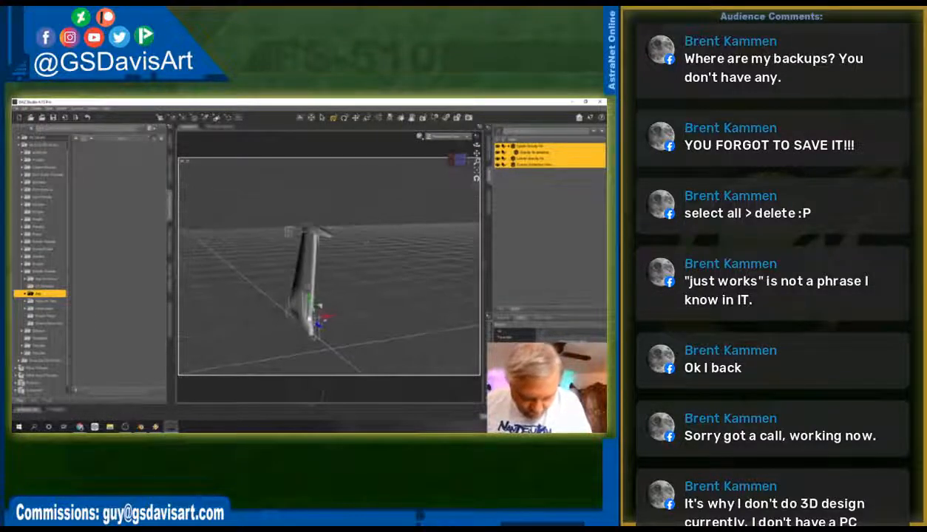
{"action": "left_click_drag", "start_coordinate": [319, 306], "coordinate": [319, 311]}
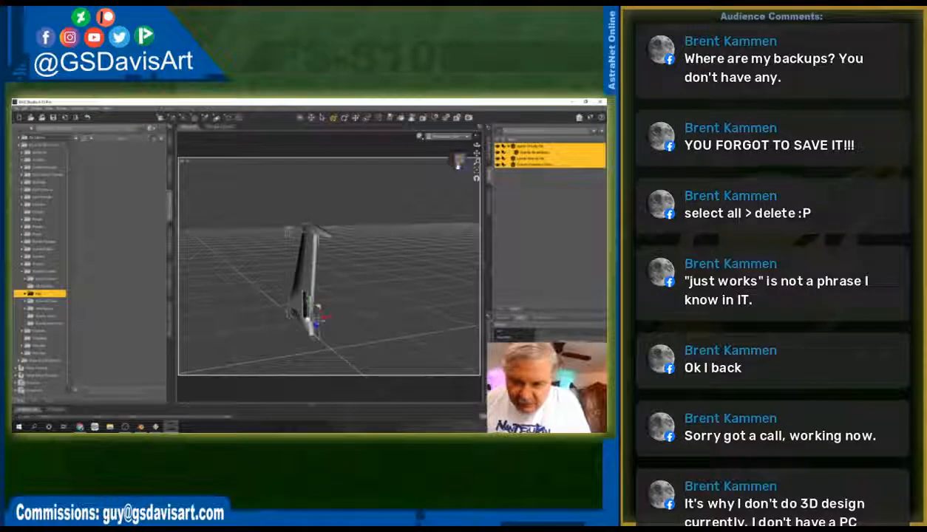
{"action": "left_click", "coordinate": [452, 160]}
{"action": "mouse_move", "coordinate": [452, 160]}
{"action": "left_mouse_down"}
{"action": "mouse_move", "coordinate": [478, 160]}
{"action": "mouse_move", "coordinate": [461, 176]}
{"action": "left_mouse_up"}
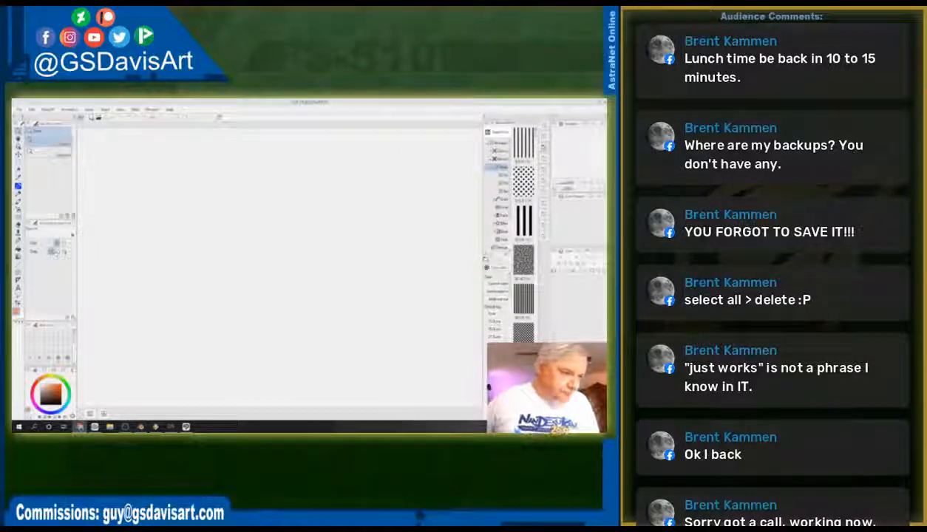
Step: In Clip Studio Paint, open the most recent document containing the ship's UV layout
{"action": "left_click", "coordinate": [19, 110]}
{"action": "mouse_move", "coordinate": [44, 139]}
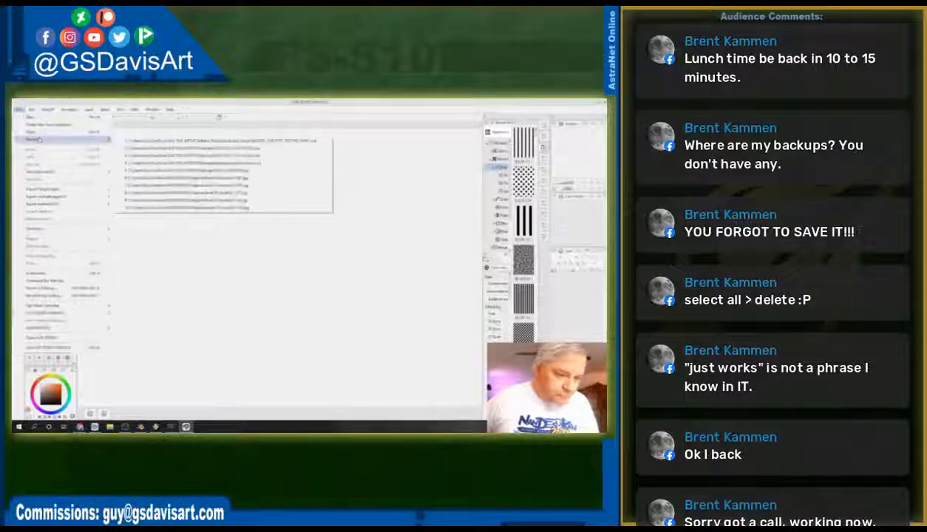
{"action": "left_click", "coordinate": [190, 141]}
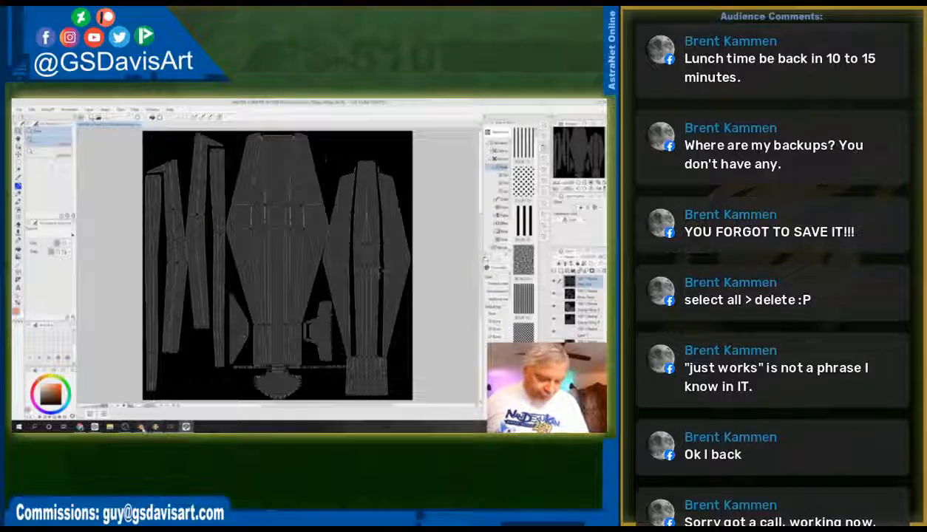
Step: Switch to Blender and add the upright fin below the wing to the selection
{"action": "left_click", "coordinate": [141, 428]}
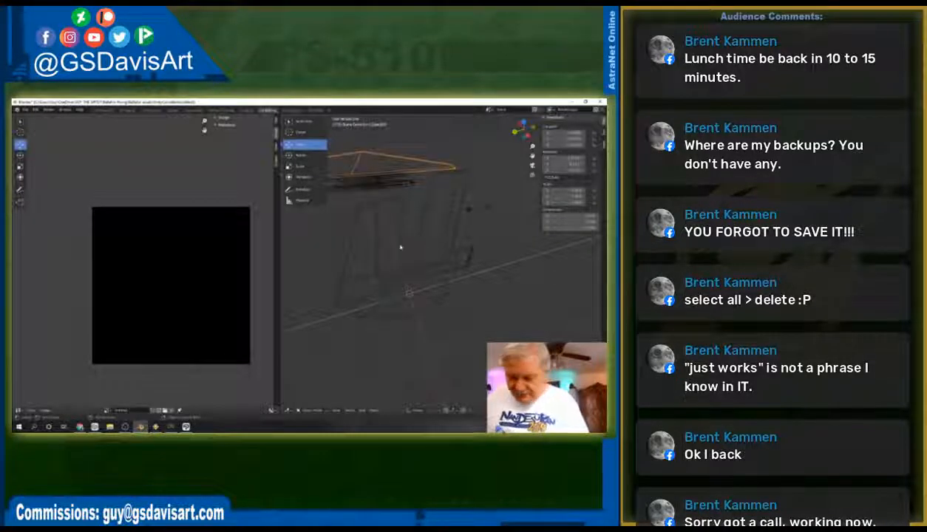
{"action": "left_click", "coordinate": [375, 265], "text": "shift"}
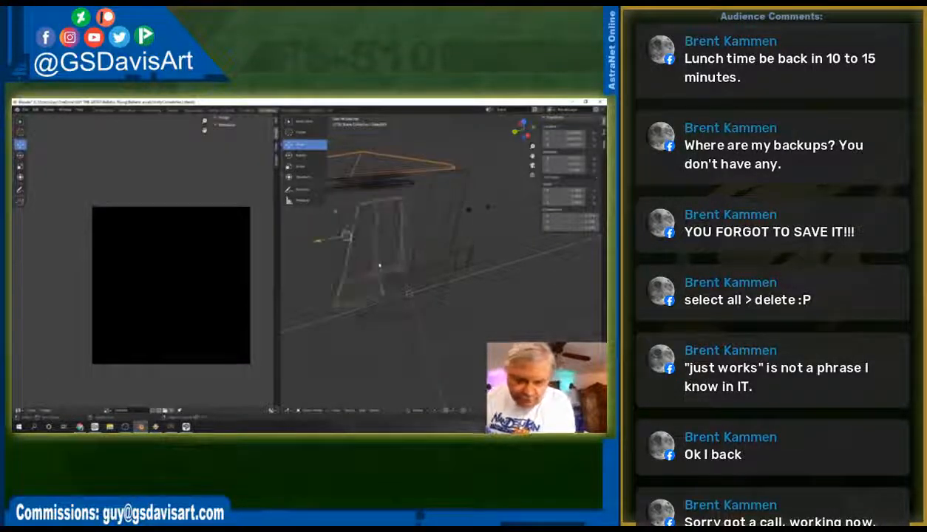
Step: Select the fin and panel objects together, put them into Edit Mode and select all their faces to show the complete UV layout
{"action": "key", "text": "g"}
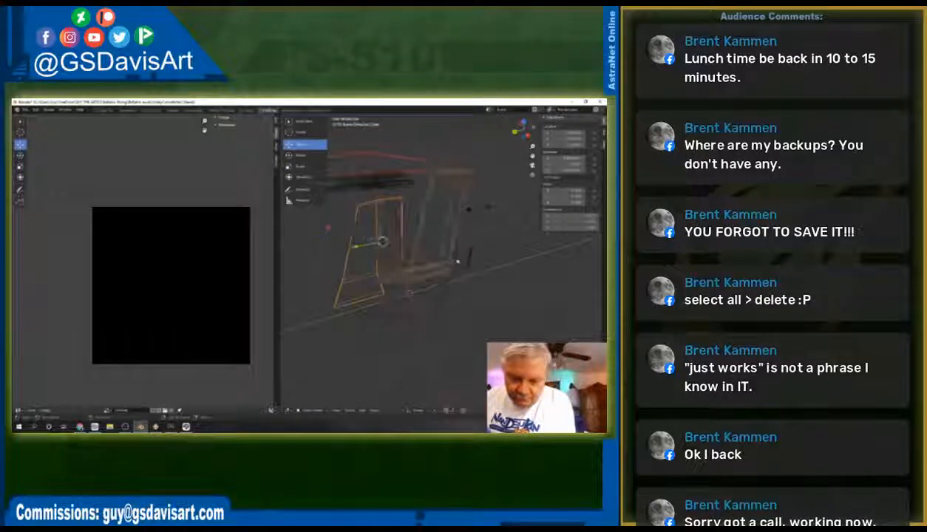
{"action": "left_click", "coordinate": [457, 262]}
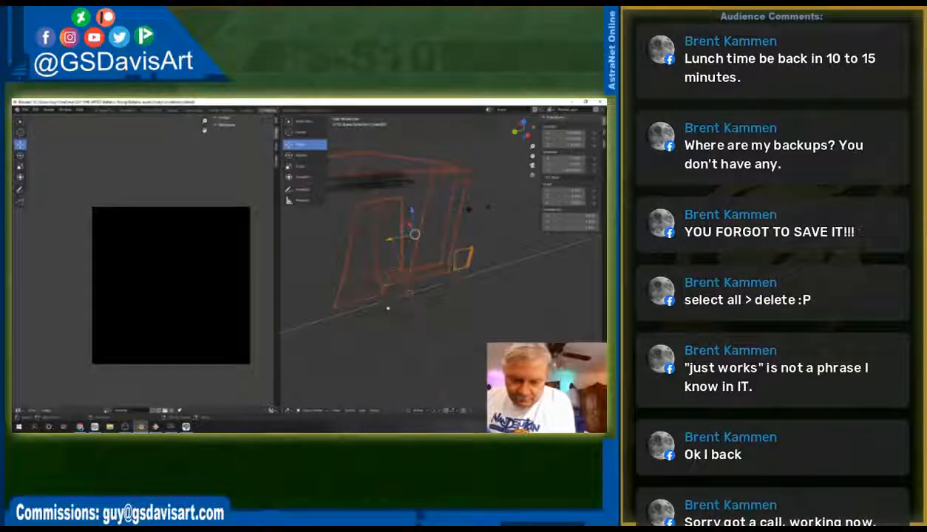
{"action": "key", "text": "shift+d"}
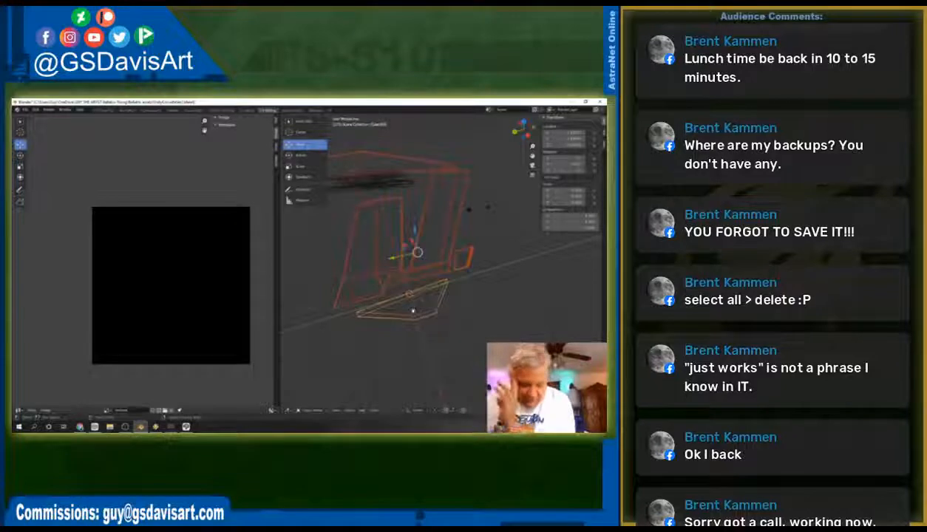
{"action": "left_click", "coordinate": [311, 410]}
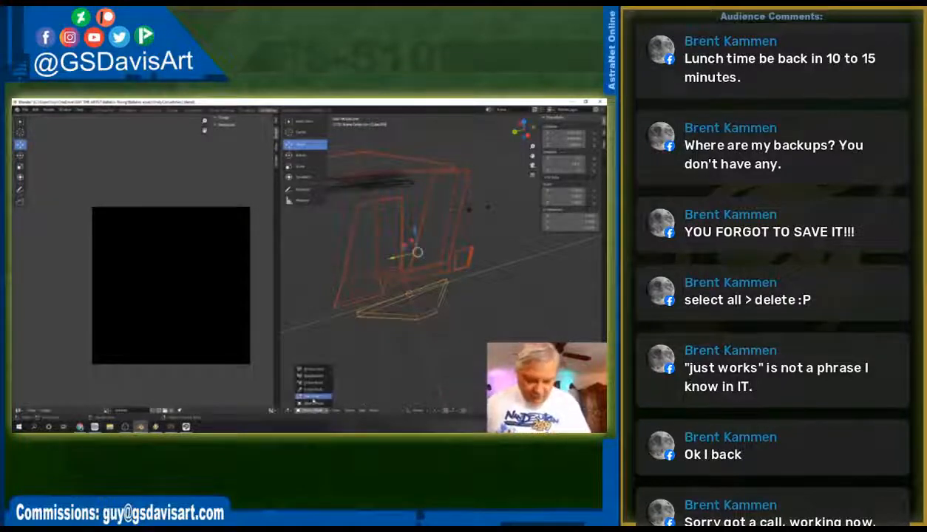
{"action": "left_click", "coordinate": [314, 395]}
{"action": "key", "text": "a"}
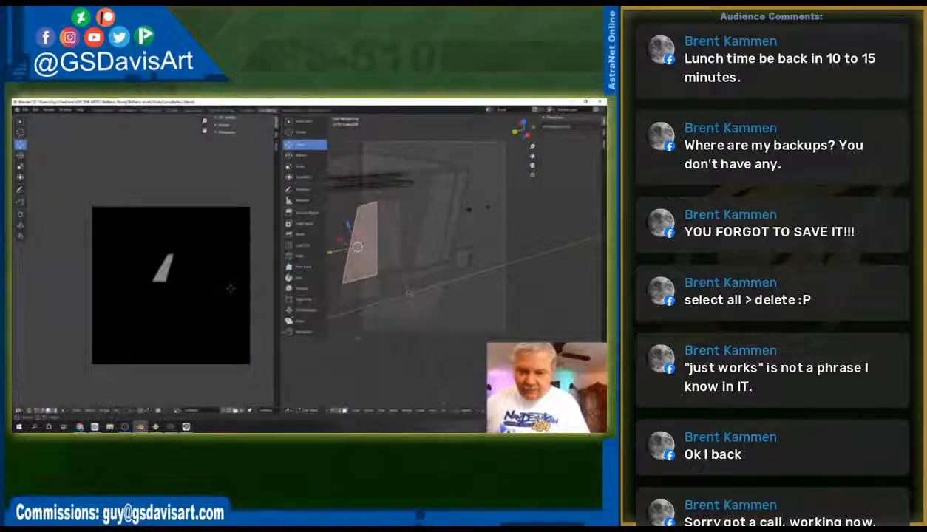
{"action": "middle_click_drag", "start_coordinate": [443, 322], "coordinate": [414, 318]}
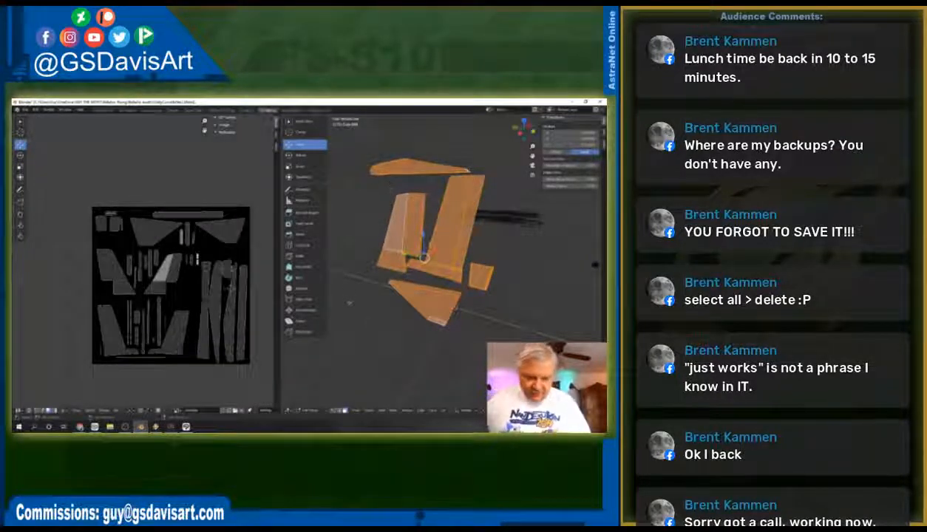
{"action": "middle_click_drag", "start_coordinate": [360, 317], "coordinate": [405, 327]}
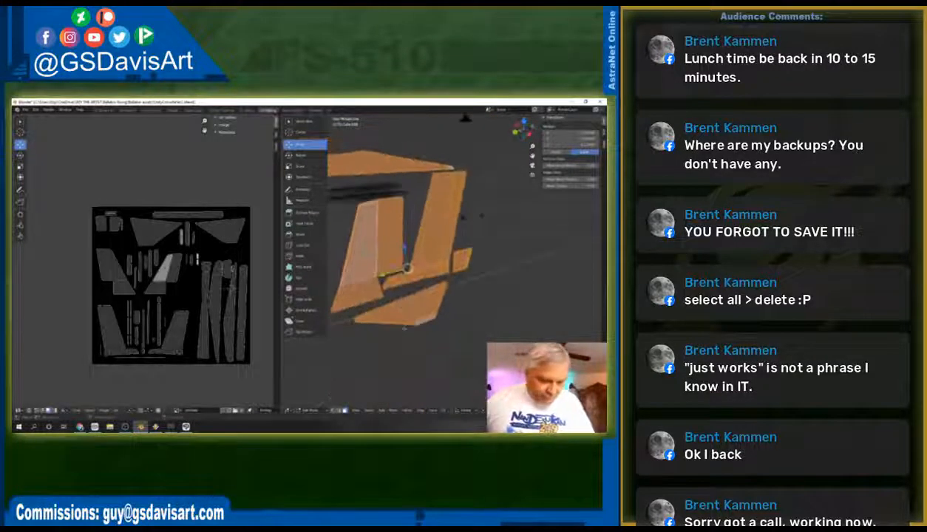
Step: Widen the UV editor and fit the entire UV layout inside it for capture
{"action": "scroll", "coordinate": [178, 282], "scroll_direction": "up", "scroll_amount": 2}
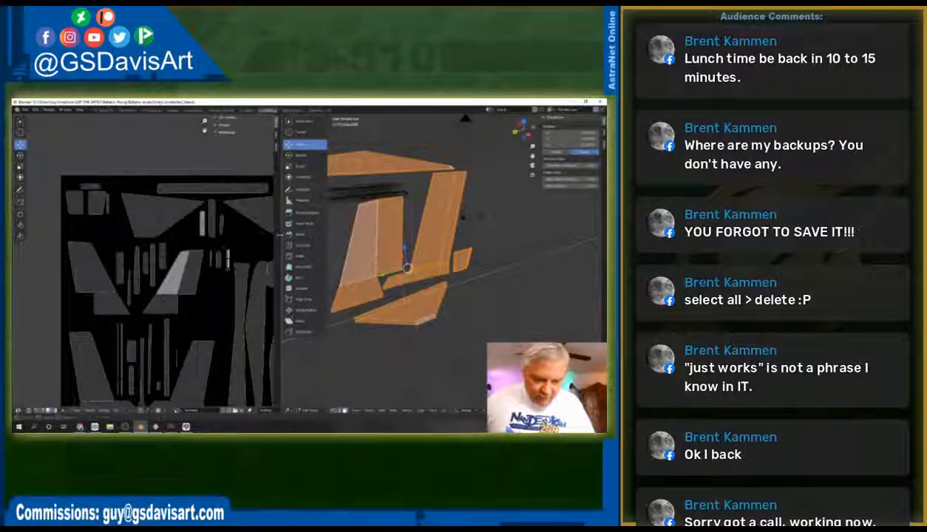
{"action": "left_click_drag", "start_coordinate": [278, 233], "coordinate": [322, 235]}
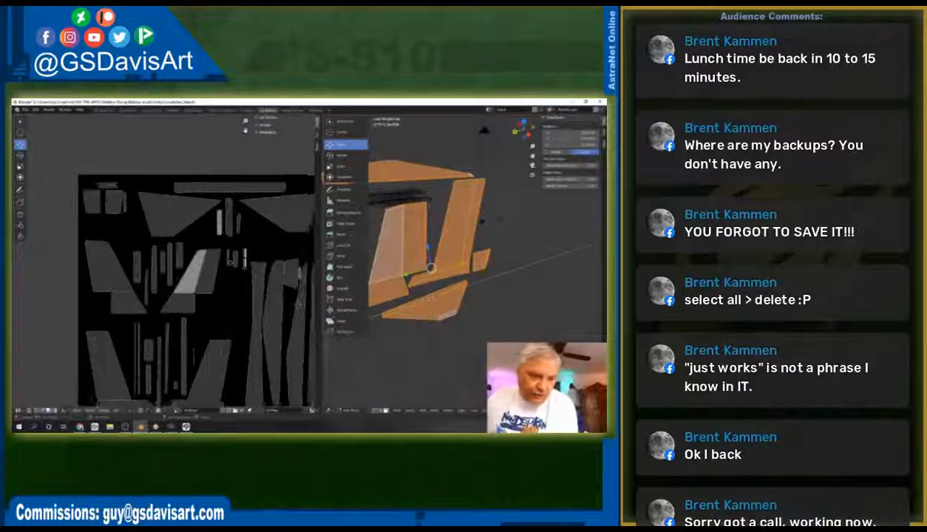
{"action": "middle_click_drag", "start_coordinate": [238, 265], "coordinate": [207, 242]}
{"action": "scroll", "coordinate": [208, 239], "scroll_direction": "up", "scroll_amount": 1}
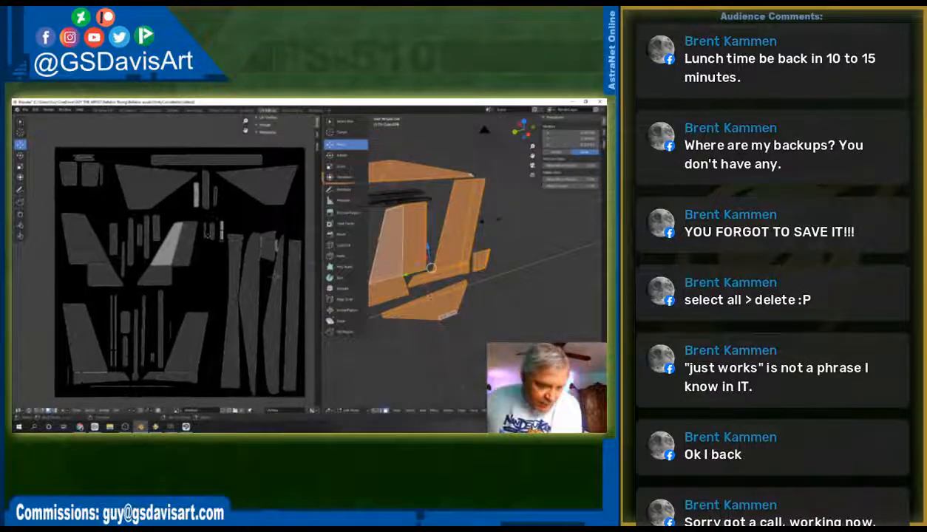
{"action": "scroll", "coordinate": [209, 238], "scroll_direction": "down", "scroll_amount": 2}
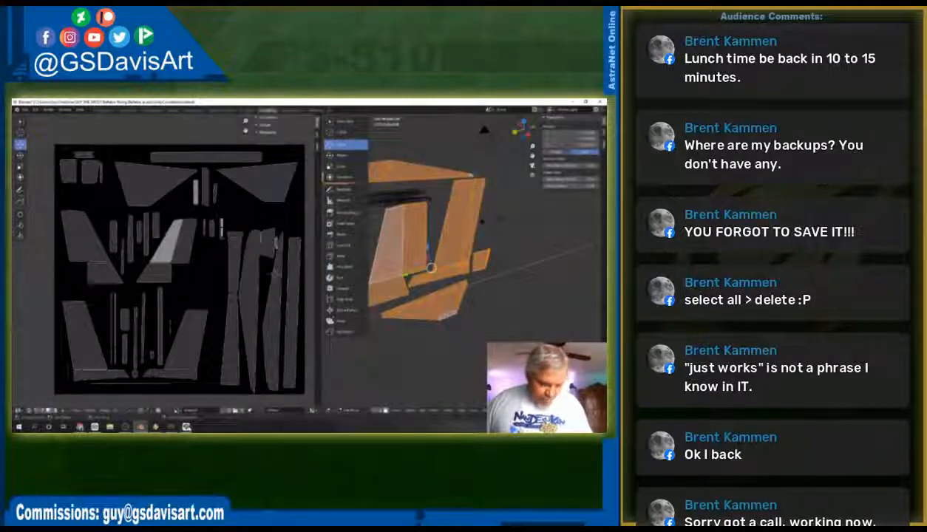
Step: Switch to Clip Studio Paint and scale the pasted UV layout to cover the whole square canvas
{"action": "left_click", "coordinate": [185, 427]}
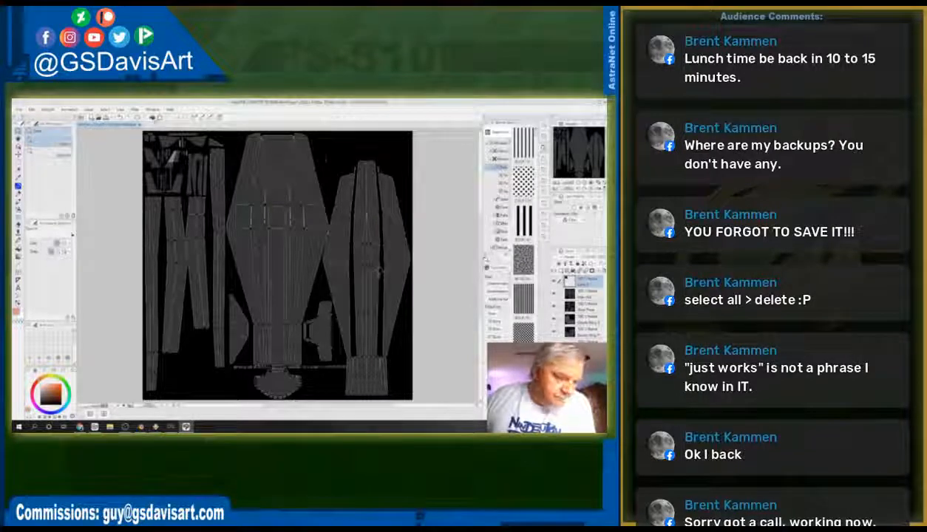
{"action": "left_click", "coordinate": [159, 118]}
{"action": "left_click_drag", "start_coordinate": [208, 196], "coordinate": [411, 400]}
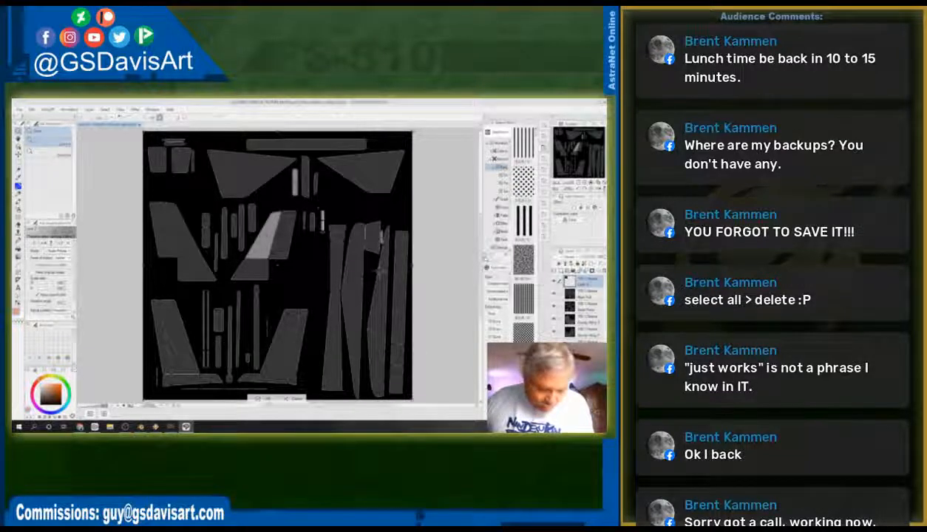
{"action": "key", "text": "Return"}
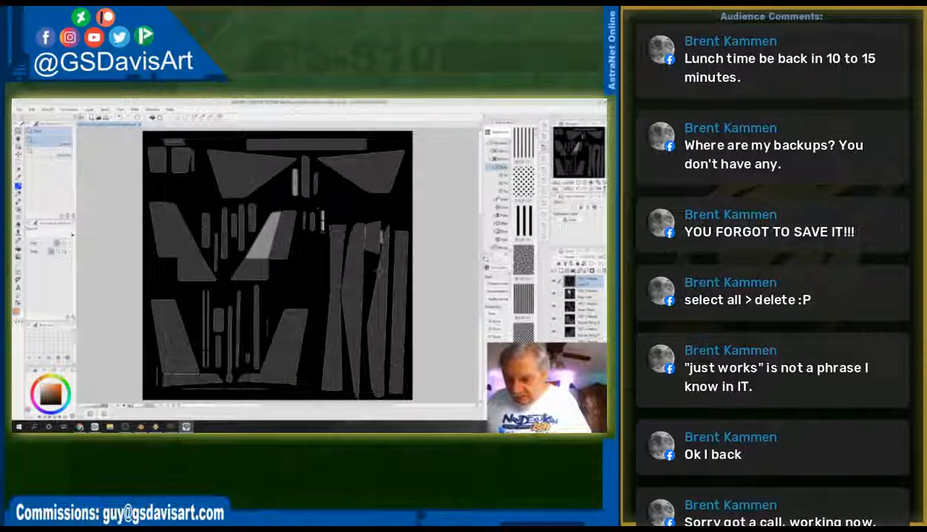
Step: Rename the UV layout layer and add a new raster layer above it
{"action": "double_click", "coordinate": [584, 283]}
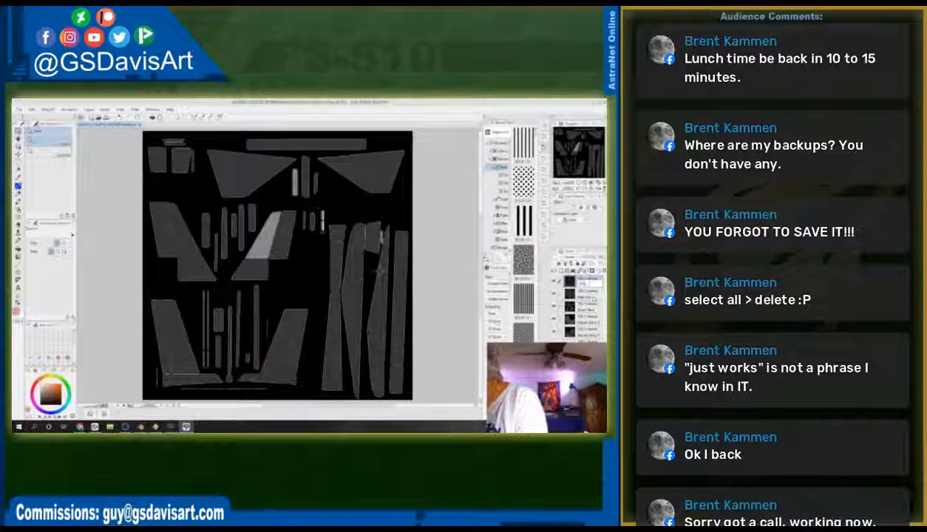
{"action": "type", "text": "enter Win"}
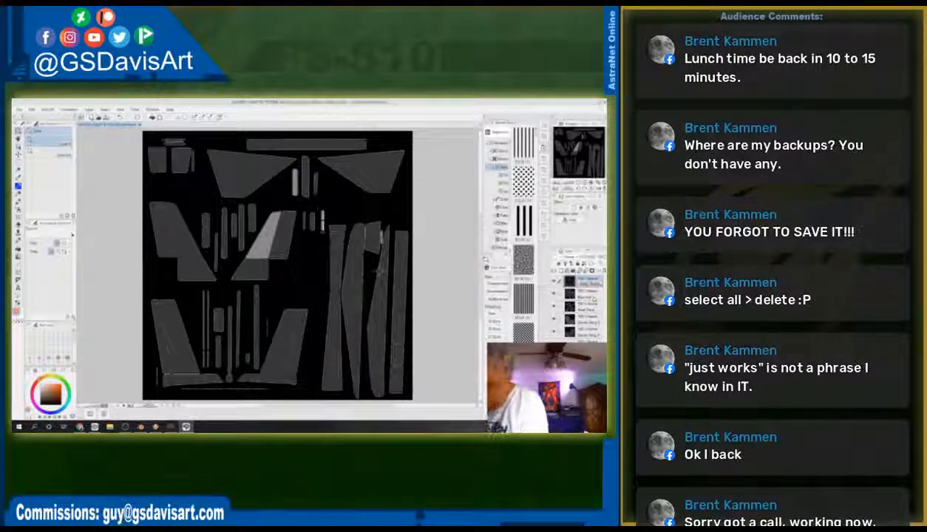
{"action": "key", "text": "Return"}
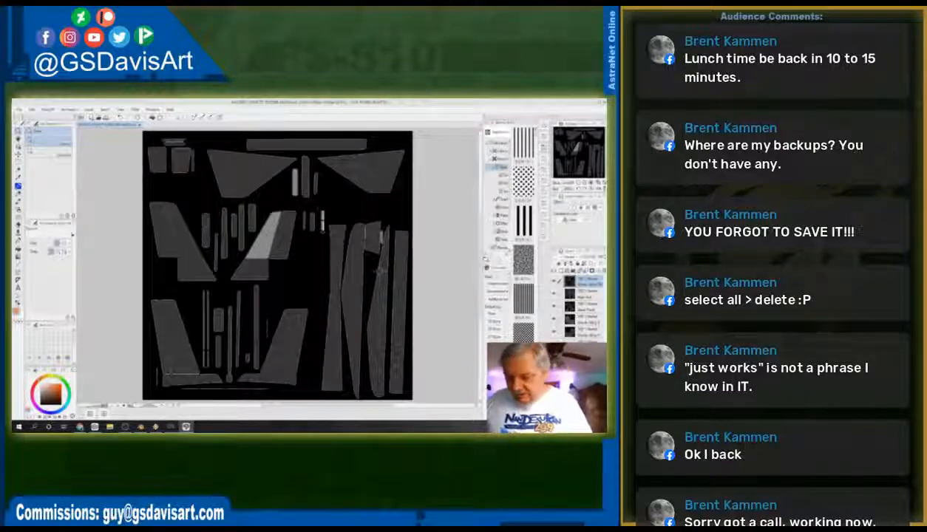
{"action": "left_click", "coordinate": [554, 252]}
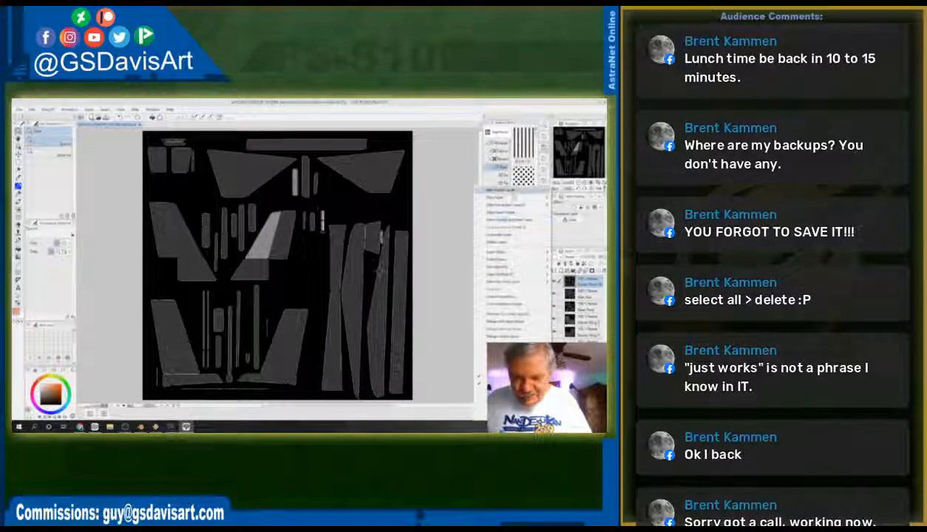
{"action": "left_click", "coordinate": [505, 191]}
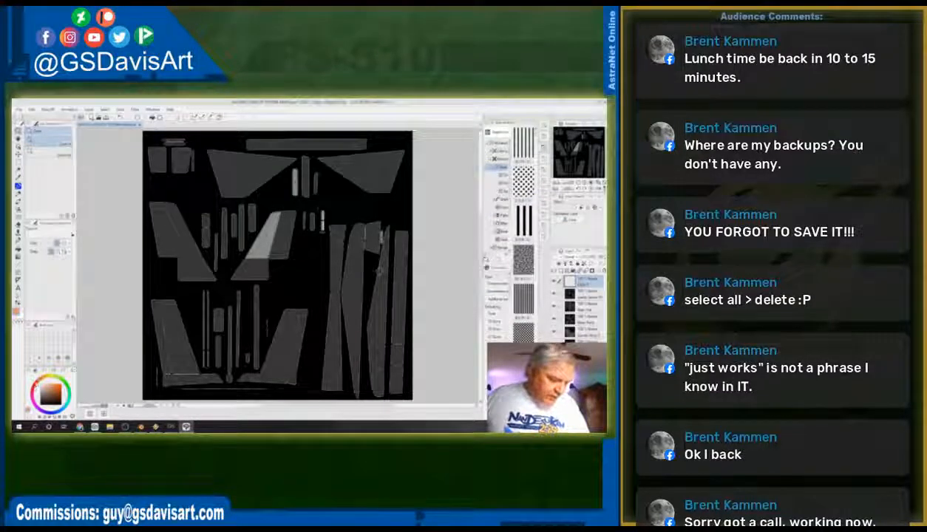
Step: Draw a filled red rectangle over the fin islands in the canvas's middle-left area and set the layer's blending mode to Multiply
{"action": "left_click", "coordinate": [37, 380]}
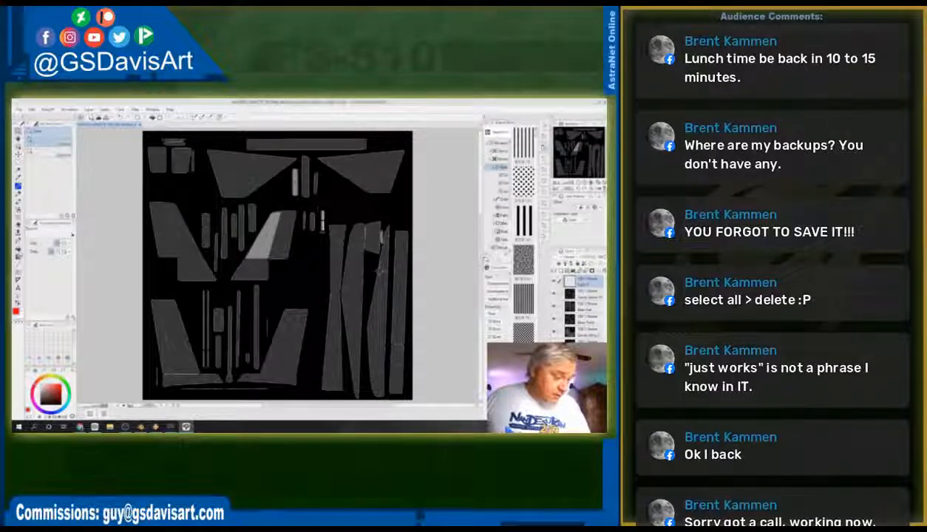
{"action": "left_click", "coordinate": [19, 261]}
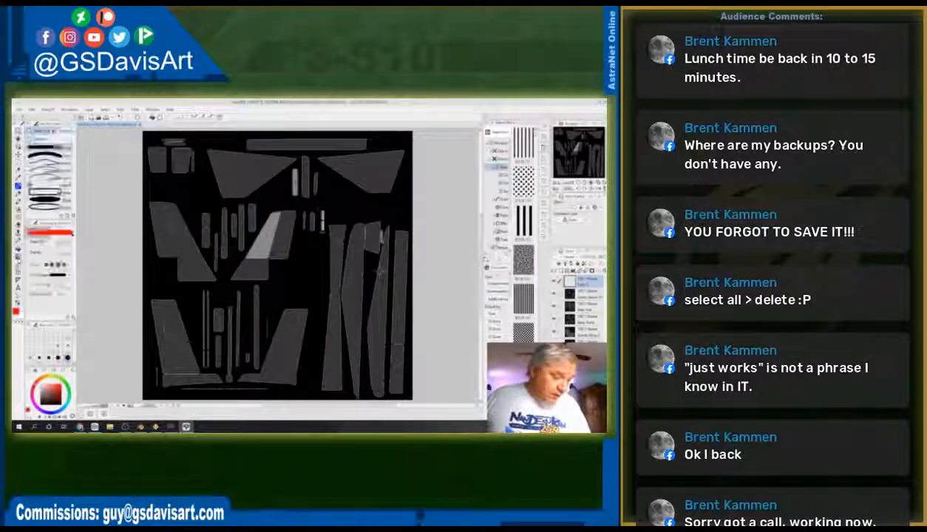
{"action": "left_click", "coordinate": [46, 193]}
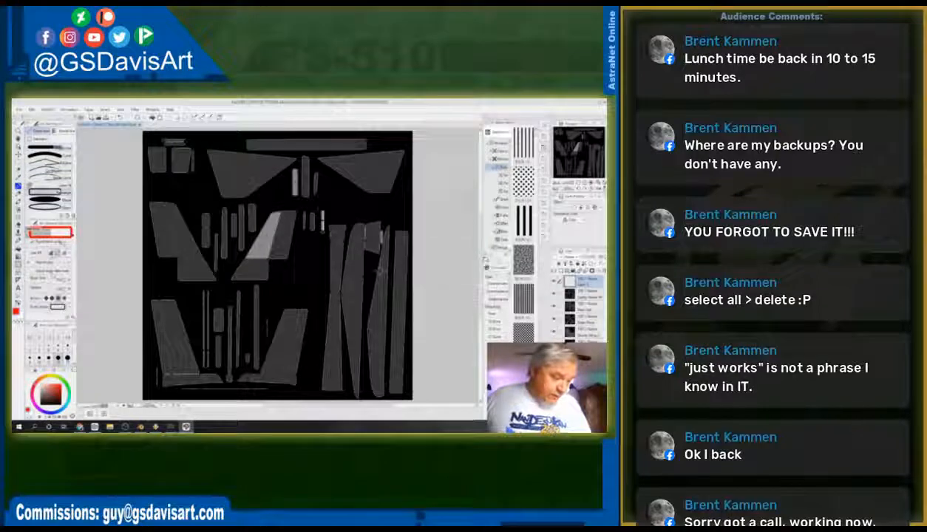
{"action": "left_click", "coordinate": [51, 253]}
{"action": "mouse_move", "coordinate": [144, 198]}
{"action": "left_mouse_down"}
{"action": "mouse_move", "coordinate": [204, 263]}
{"action": "mouse_move", "coordinate": [244, 285]}
{"action": "mouse_move", "coordinate": [296, 285]}
{"action": "left_mouse_up"}
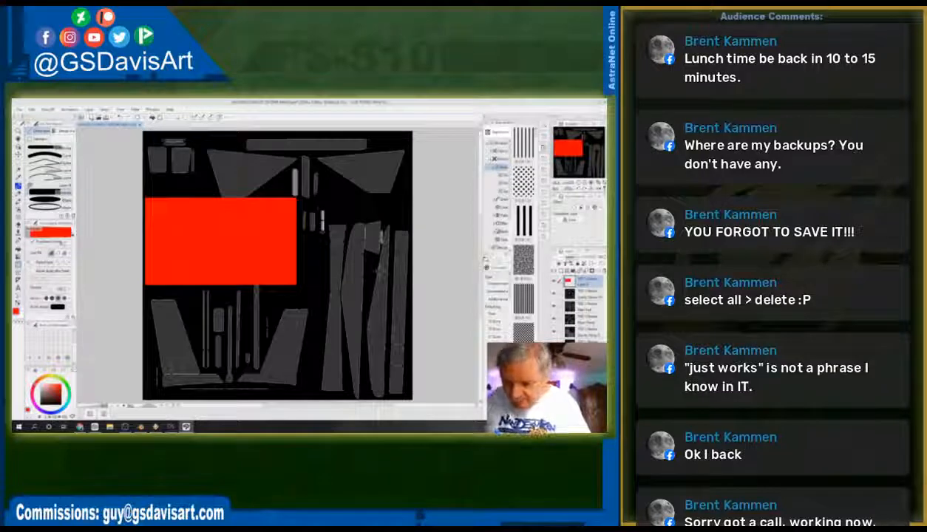
{"action": "left_click", "coordinate": [571, 257]}
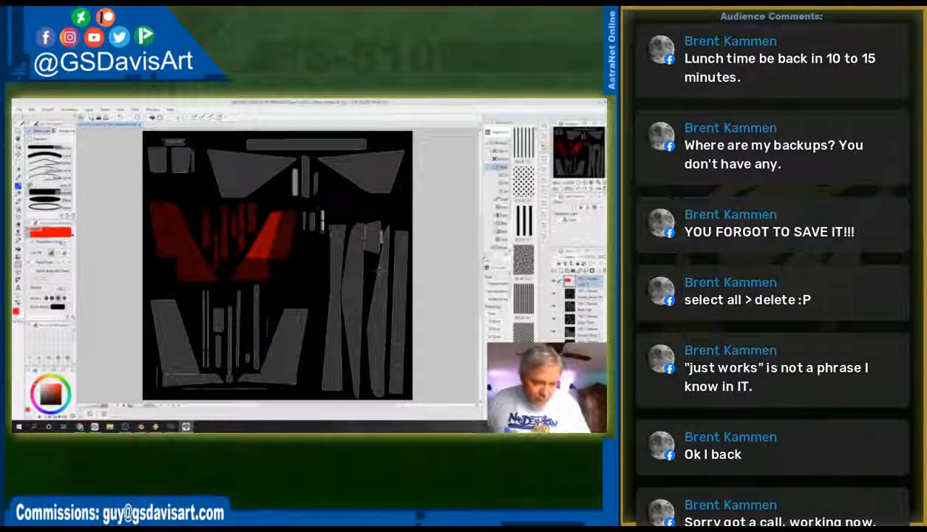
Step: Cover the lower-left fin islands with a filled cyan rectangle and the small upper-left islands with a green one
{"action": "left_click", "coordinate": [67, 401]}
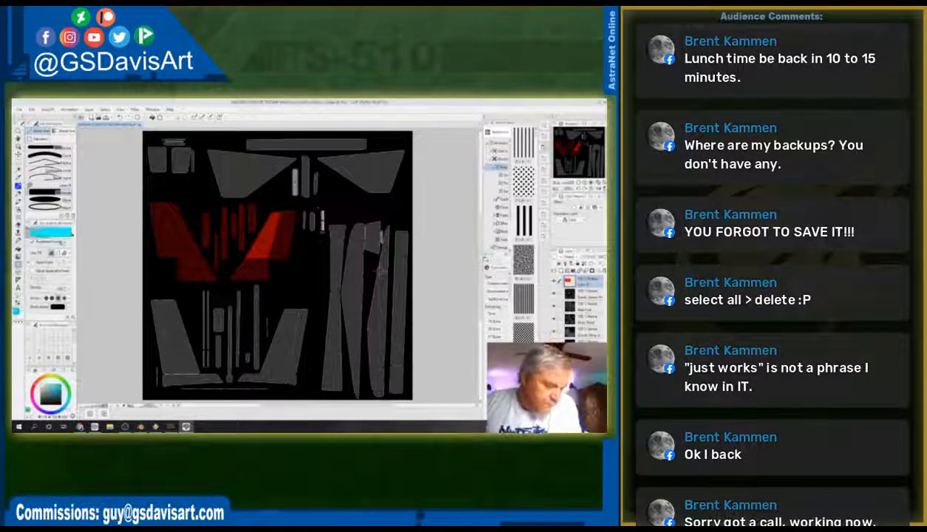
{"action": "left_click_drag", "start_coordinate": [143, 282], "coordinate": [313, 391]}
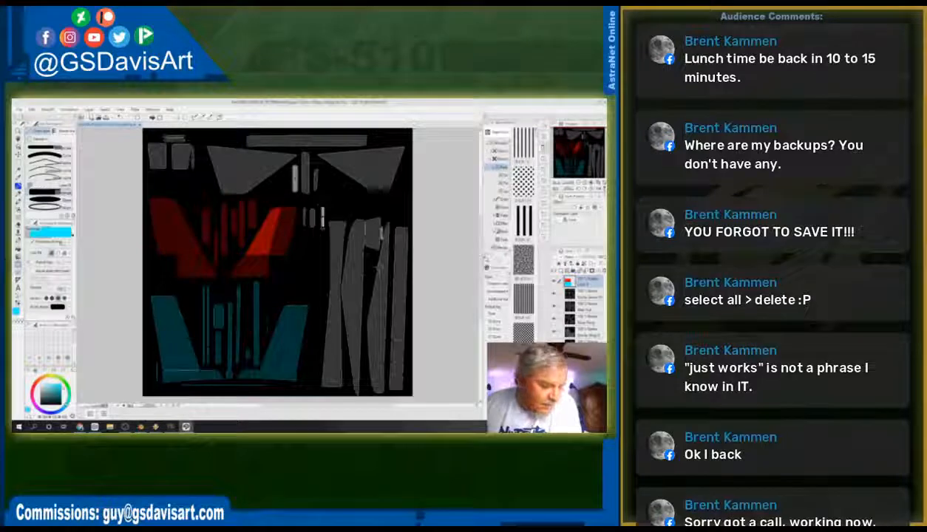
{"action": "left_click", "coordinate": [58, 378]}
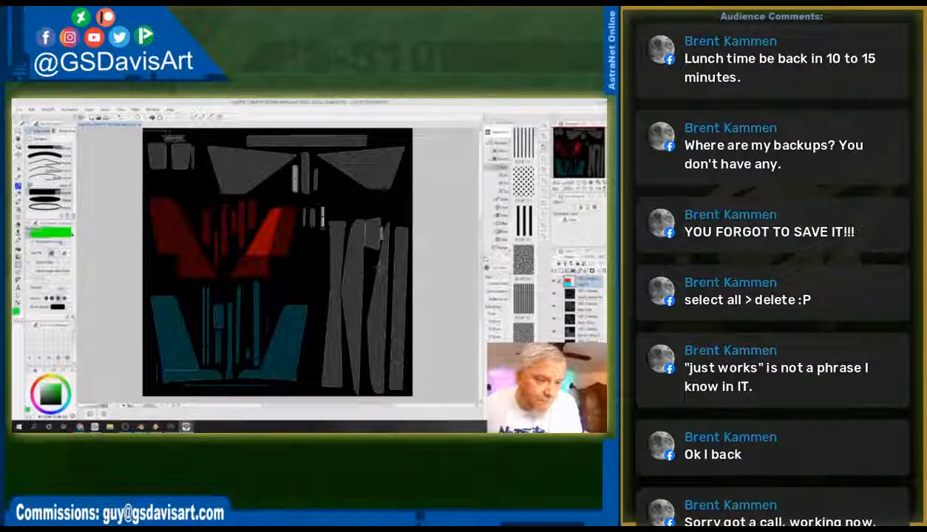
{"action": "left_click_drag", "start_coordinate": [146, 131], "coordinate": [197, 170]}
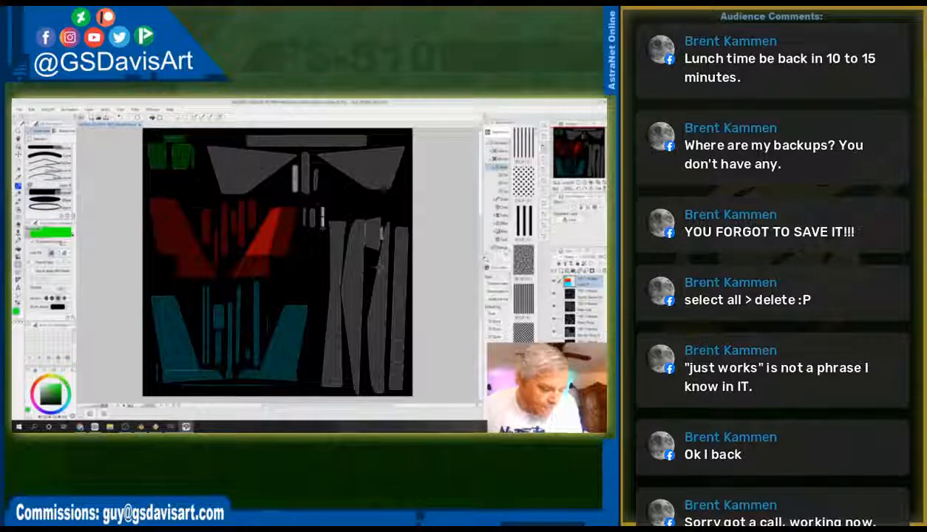
Step: Cover the large wing islands along the canvas's upper edge with a filled purple rectangle and the long strip islands with a yellow one
{"action": "left_click", "coordinate": [46, 411]}
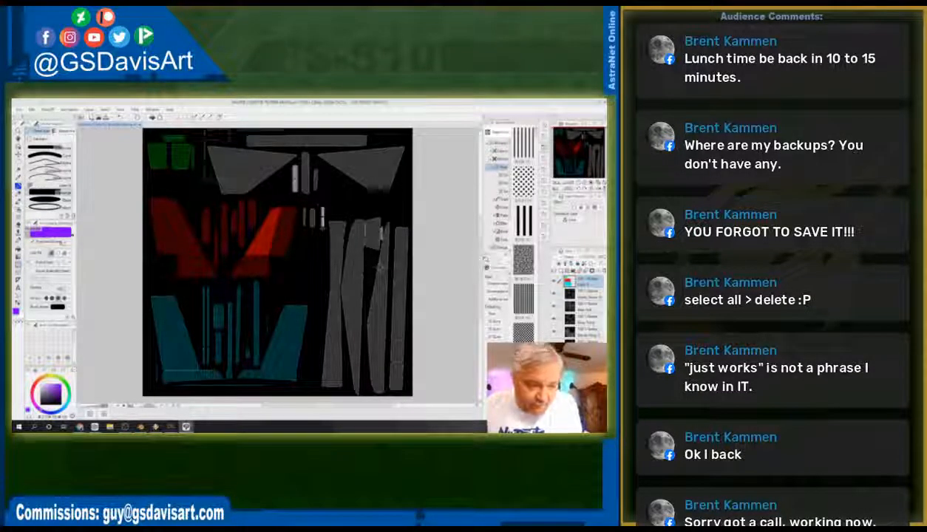
{"action": "left_click_drag", "start_coordinate": [205, 130], "coordinate": [401, 194]}
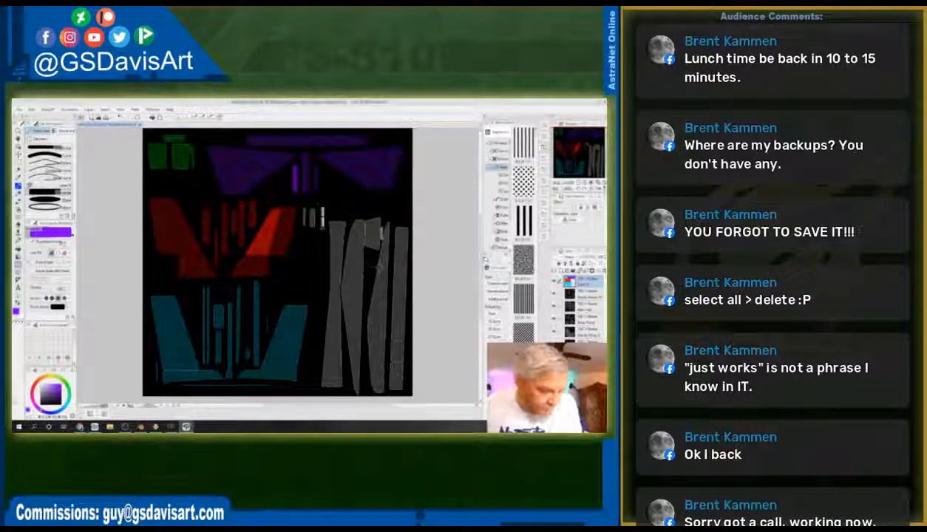
{"action": "left_click", "coordinate": [39, 378]}
{"action": "left_click_drag", "start_coordinate": [40, 377], "coordinate": [52, 377]}
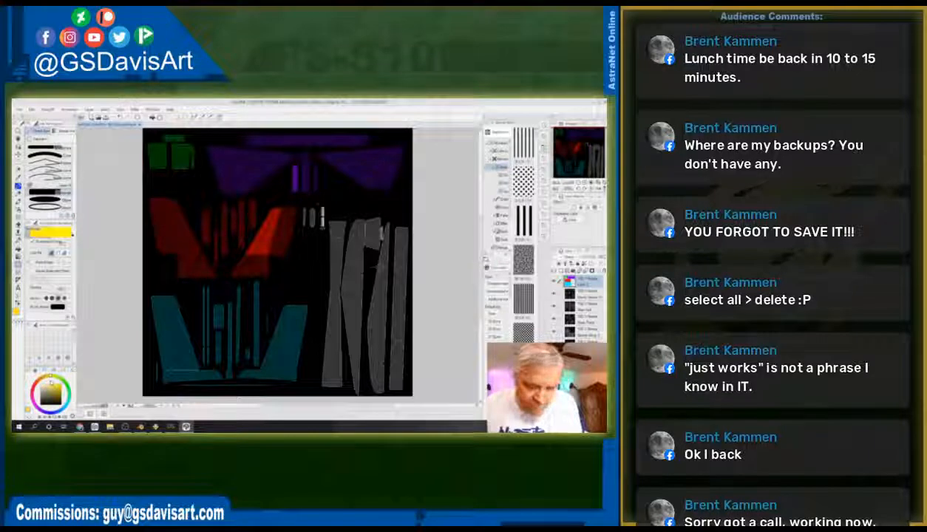
{"action": "left_click_drag", "start_coordinate": [416, 204], "coordinate": [318, 399]}
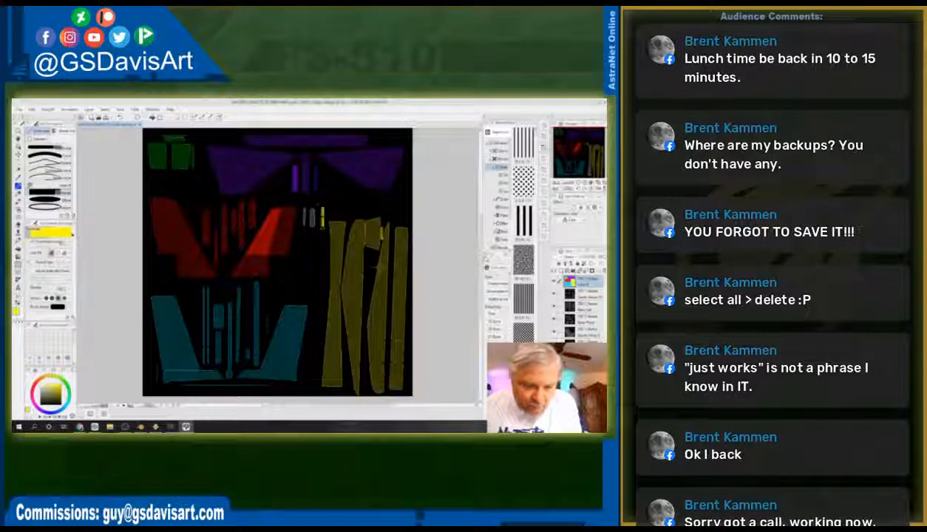
Step: Colour the small narrow islands between the red fins and the yellow strips magenta with a filled rectangle
{"action": "mouse_move", "coordinate": [301, 203]}
{"action": "left_mouse_down"}
{"action": "mouse_move", "coordinate": [326, 231]}
{"action": "mouse_move", "coordinate": [302, 204]}
{"action": "left_mouse_up"}
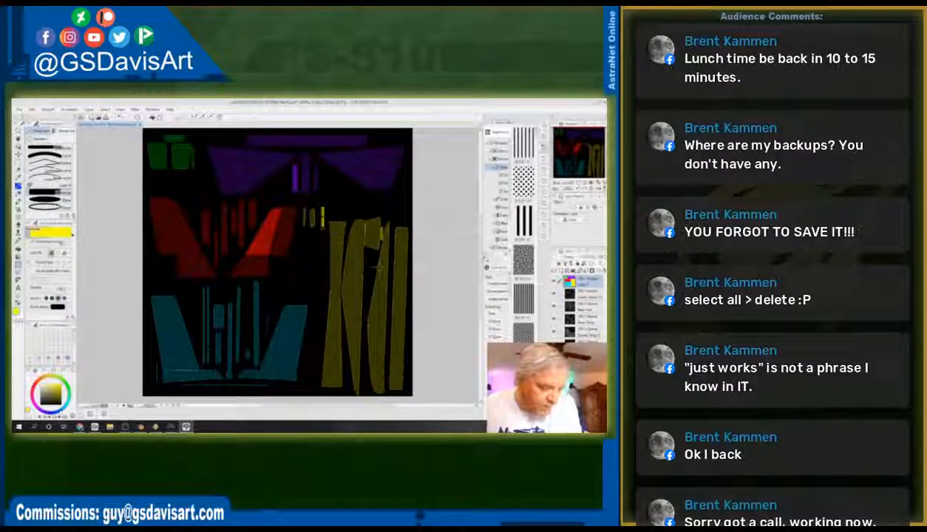
{"action": "left_click_drag", "start_coordinate": [43, 375], "coordinate": [32, 399]}
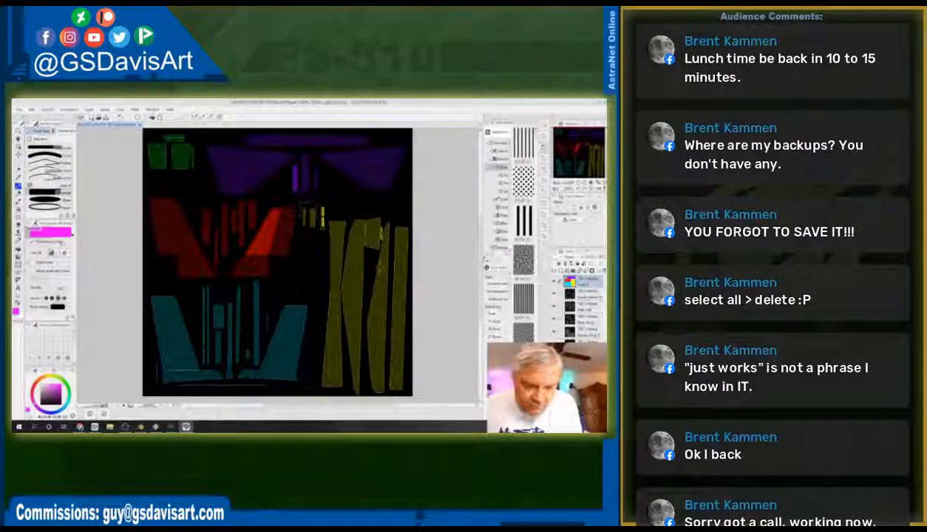
{"action": "left_click_drag", "start_coordinate": [298, 203], "coordinate": [327, 232]}
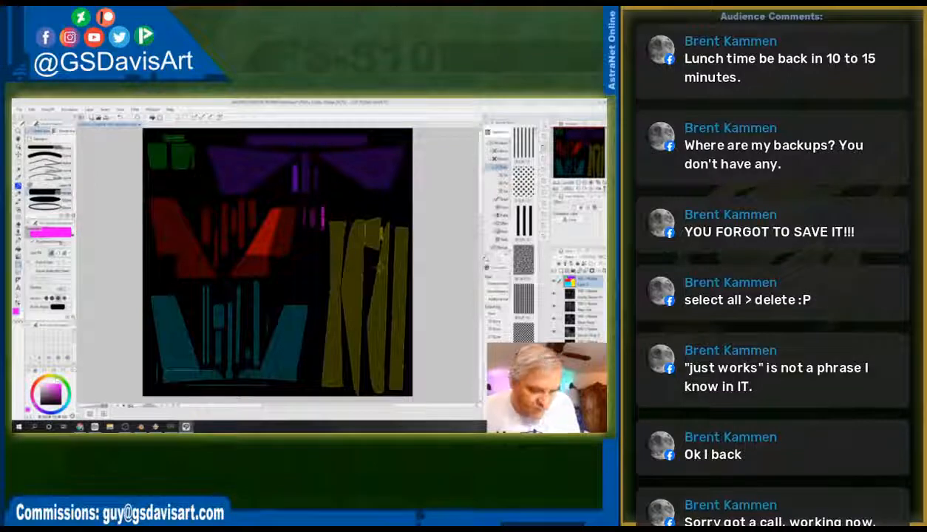
Step: Save the colour-coded UV layout as a new image file
{"action": "left_click", "coordinate": [20, 109]}
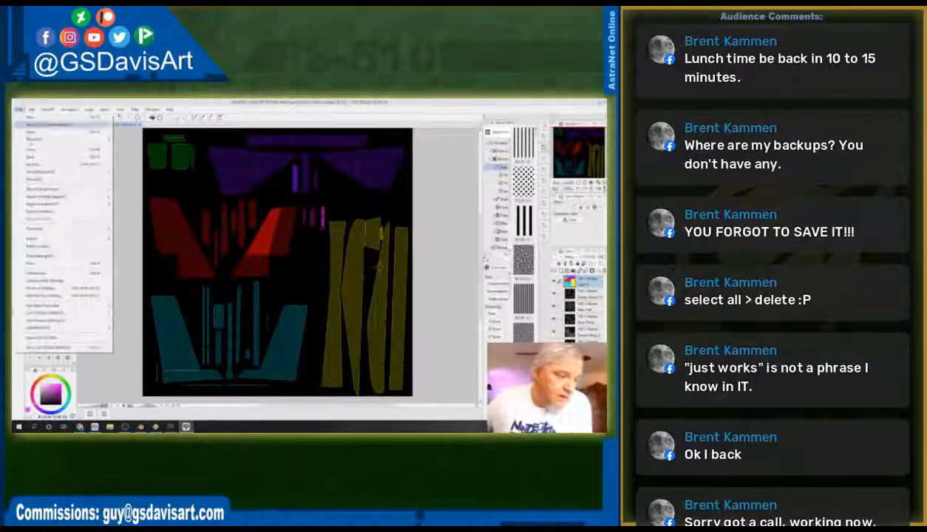
{"action": "left_click", "coordinate": [35, 163]}
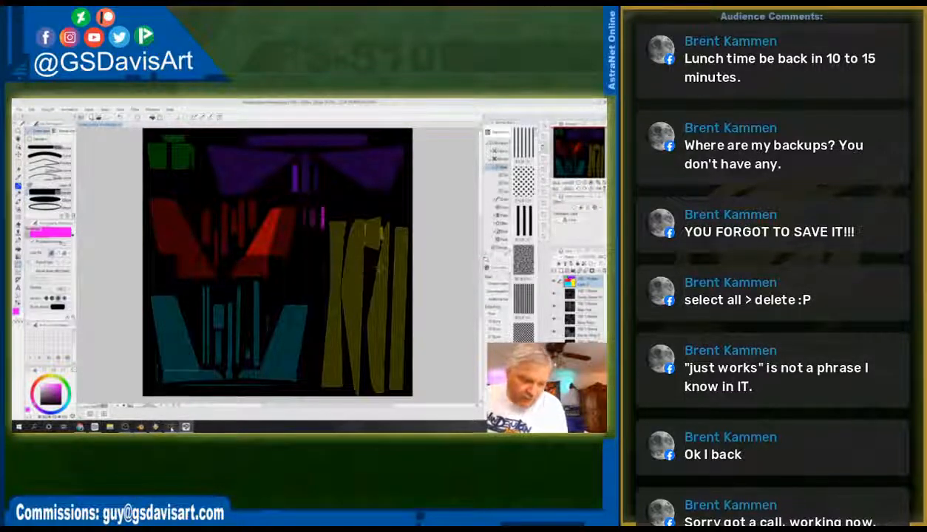
Step: Switch to DAZ Studio and select all the tail fin parts, including the piece at the fin's tip
{"action": "left_click", "coordinate": [171, 427]}
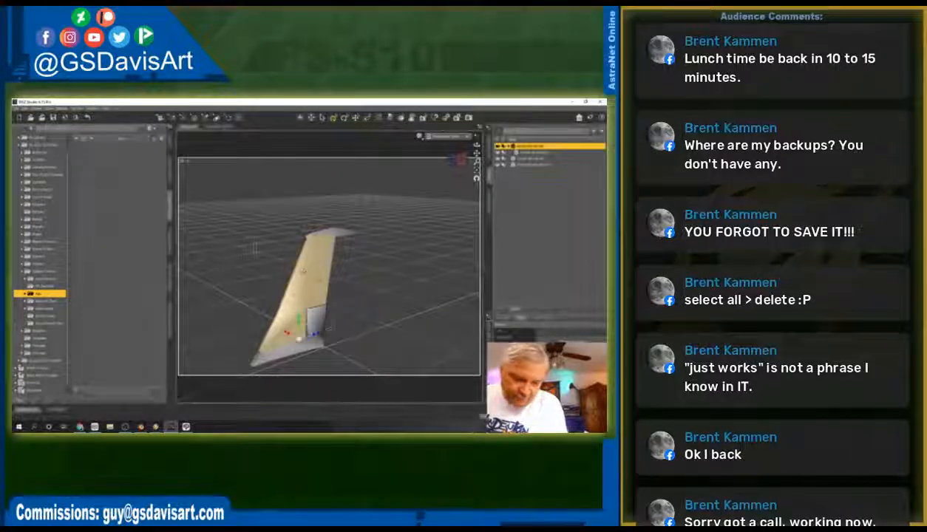
{"action": "left_click", "coordinate": [250, 211]}
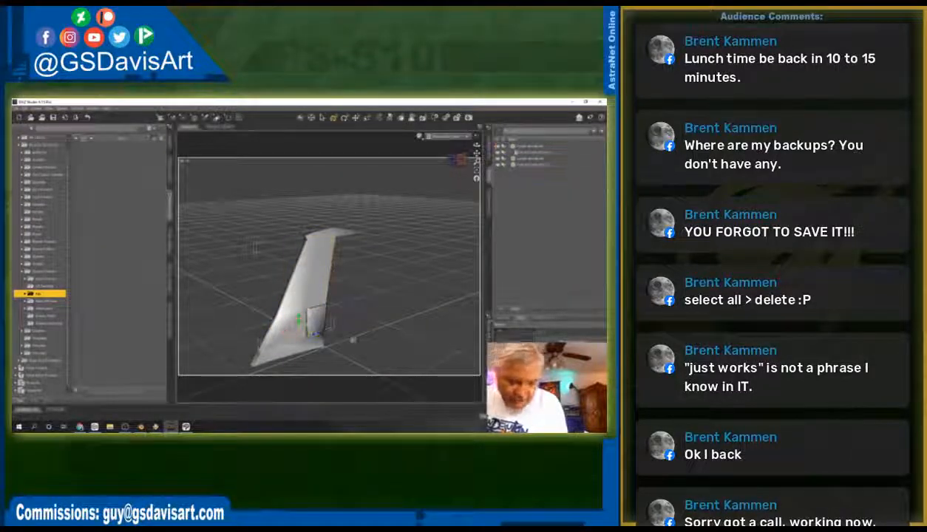
{"action": "left_click", "coordinate": [320, 315]}
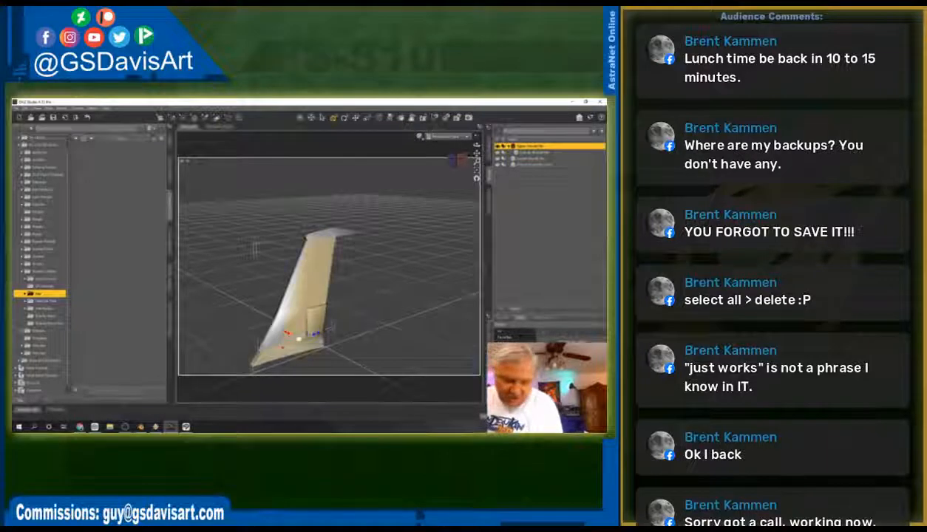
{"action": "left_click", "coordinate": [326, 320], "text": "ctrl"}
{"action": "left_click", "coordinate": [316, 319], "text": "ctrl"}
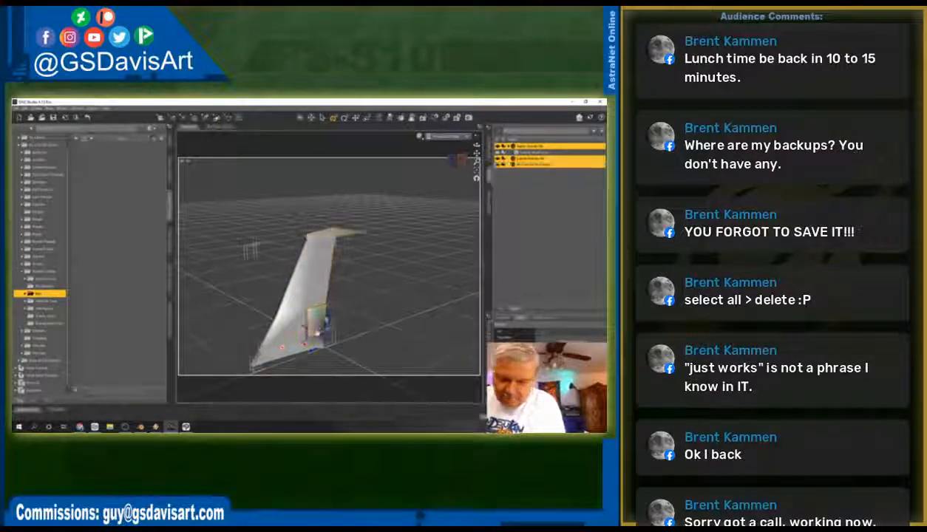
{"action": "left_click", "coordinate": [533, 152], "text": "ctrl"}
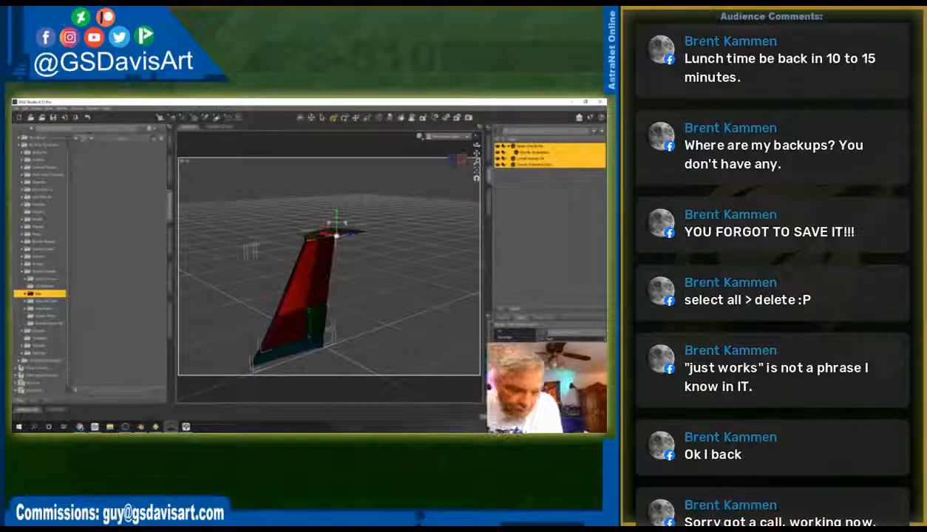
Step: Raise the red upper fin section above the teal lower one and rotate the small green panel outward
{"action": "left_click", "coordinate": [377, 271]}
{"action": "left_click_drag", "start_coordinate": [443, 154], "coordinate": [478, 146]}
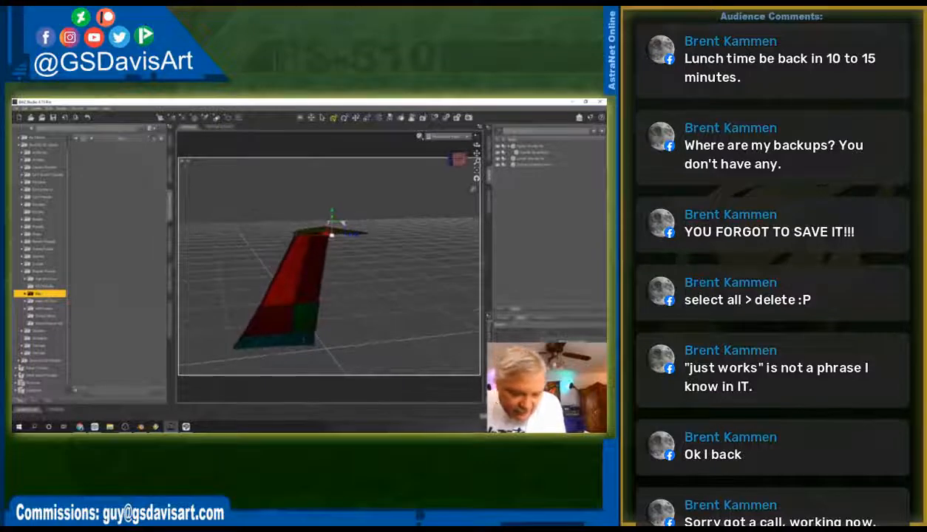
{"action": "left_click", "coordinate": [308, 298]}
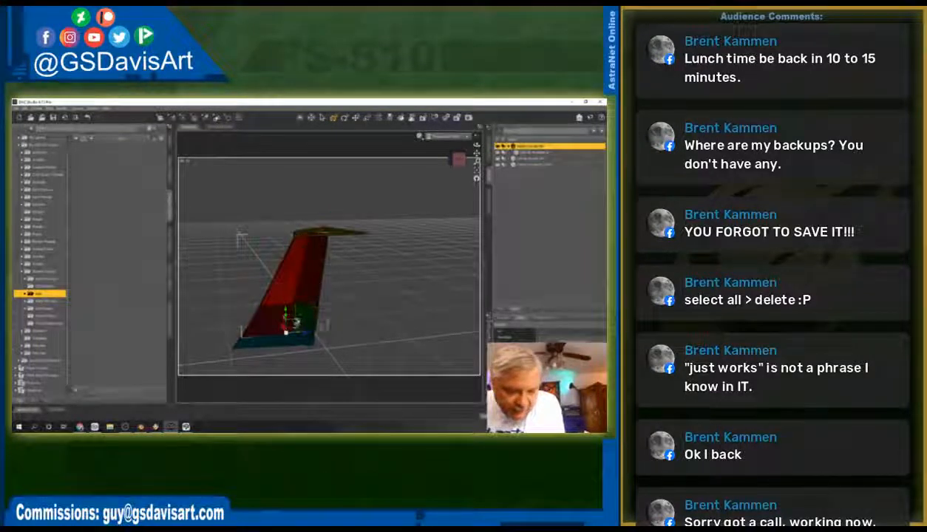
{"action": "left_click_drag", "start_coordinate": [298, 321], "coordinate": [304, 264]}
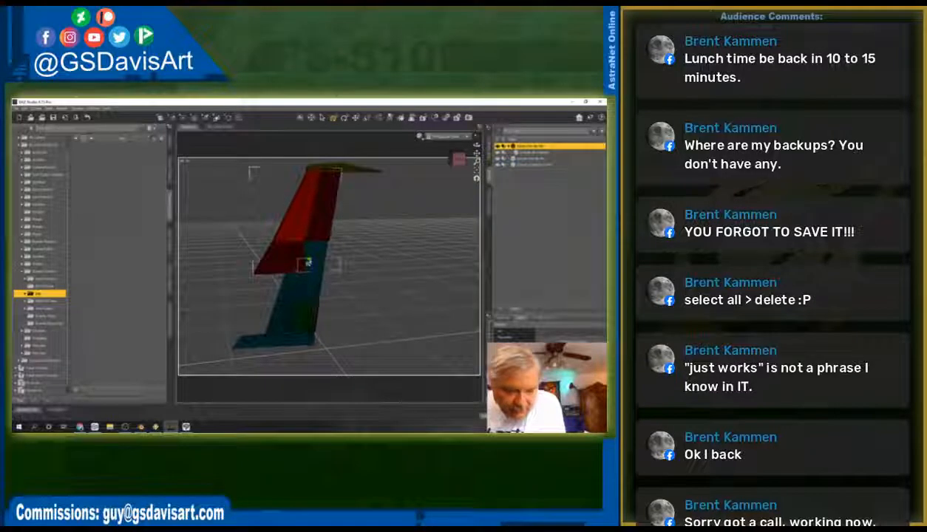
{"action": "left_click", "coordinate": [305, 316]}
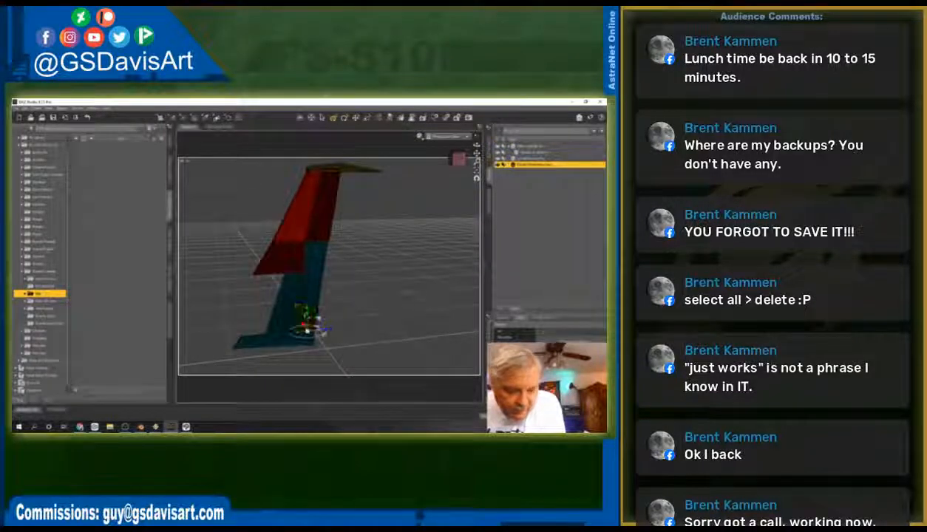
{"action": "mouse_move", "coordinate": [327, 334]}
{"action": "left_mouse_down"}
{"action": "mouse_move", "coordinate": [358, 333]}
{"action": "mouse_move", "coordinate": [322, 331]}
{"action": "left_mouse_up"}
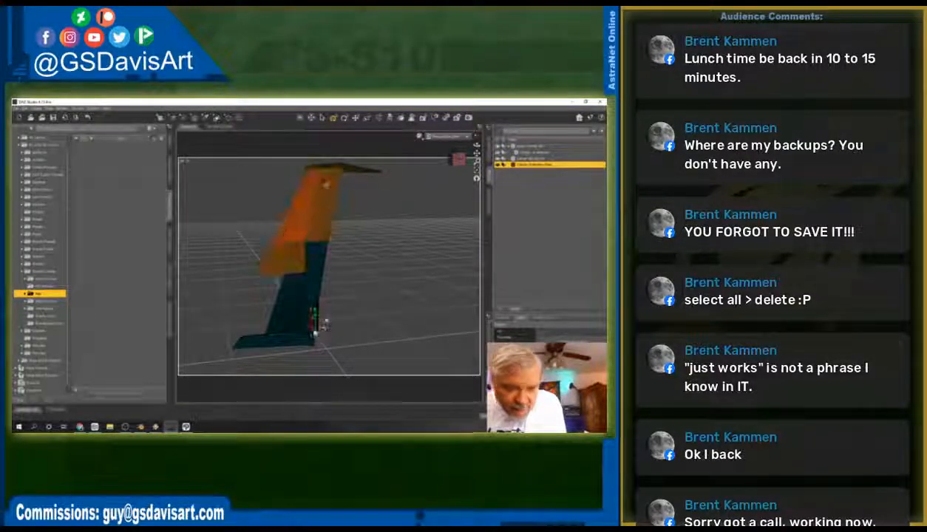
Step: Rotate the yellow horizontal piece at the fin's tip to a steep angle and deselect it
{"action": "left_click", "coordinate": [351, 164]}
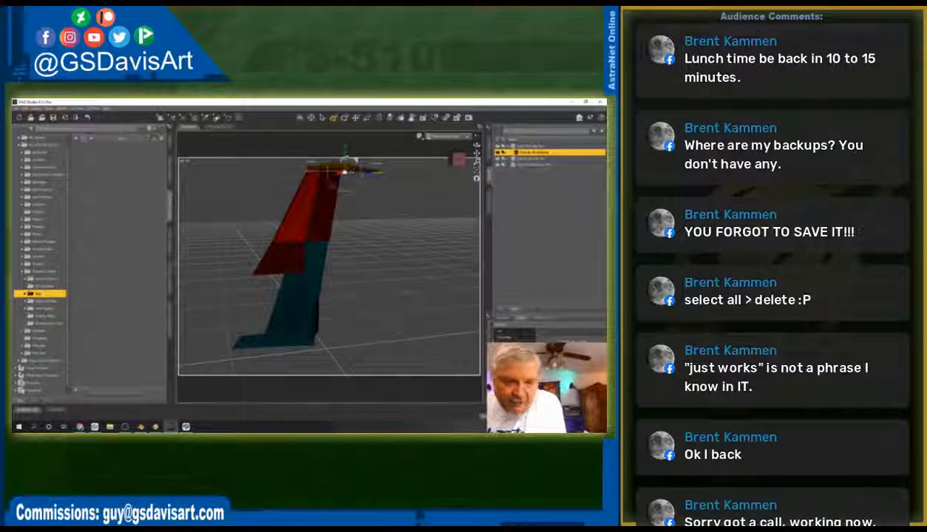
{"action": "left_click_drag", "start_coordinate": [358, 164], "coordinate": [352, 163]}
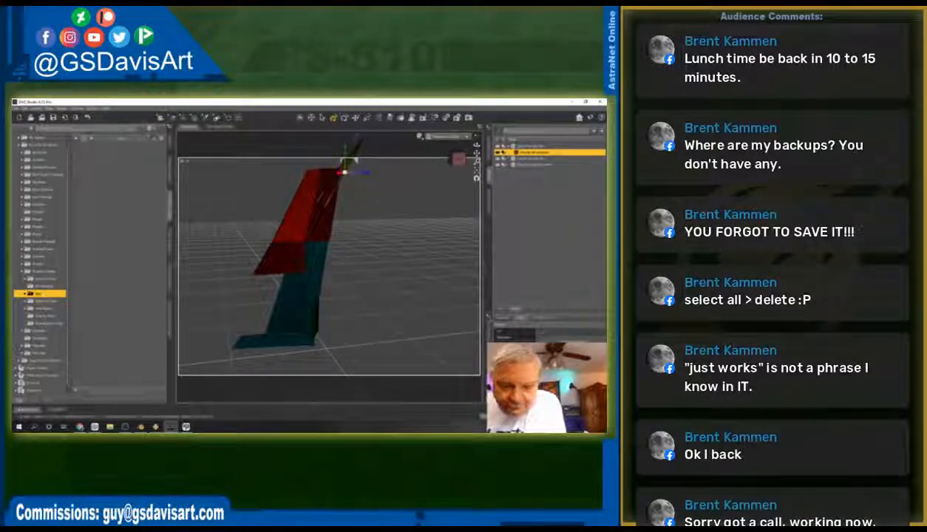
{"action": "left_click_drag", "start_coordinate": [477, 153], "coordinate": [474, 193]}
{"action": "left_click", "coordinate": [347, 268]}
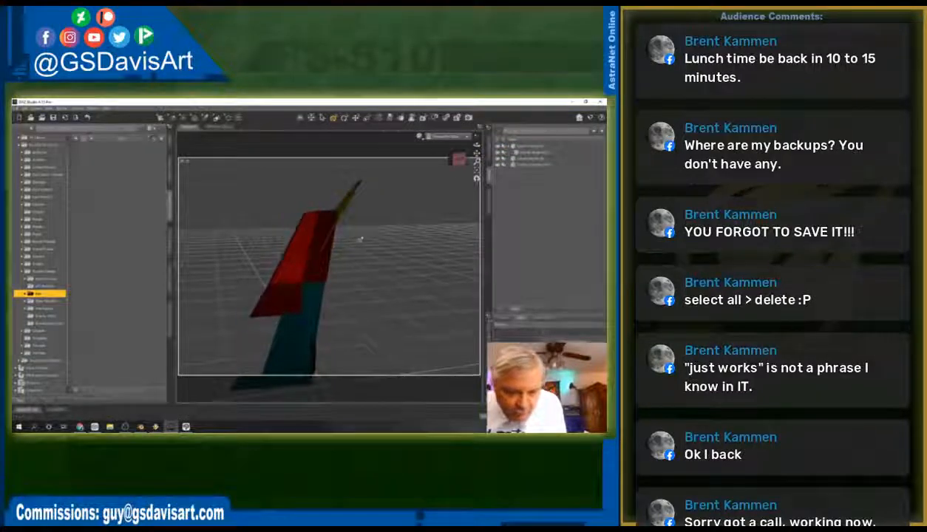
Step: Move the yellow tip piece up, clear of the red fin section, and check its alignment end-on
{"action": "left_click_drag", "start_coordinate": [451, 158], "coordinate": [452, 167]}
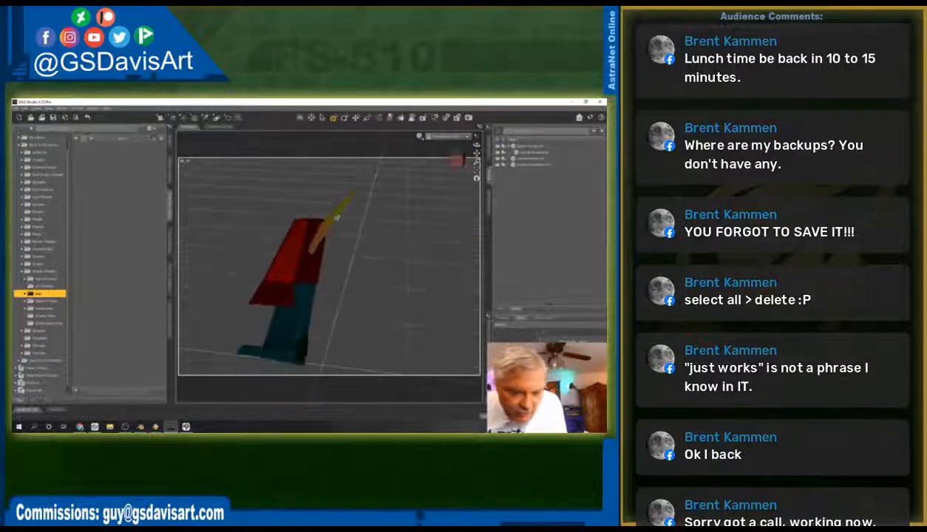
{"action": "left_click", "coordinate": [334, 213]}
{"action": "left_click_drag", "start_coordinate": [343, 215], "coordinate": [324, 184]}
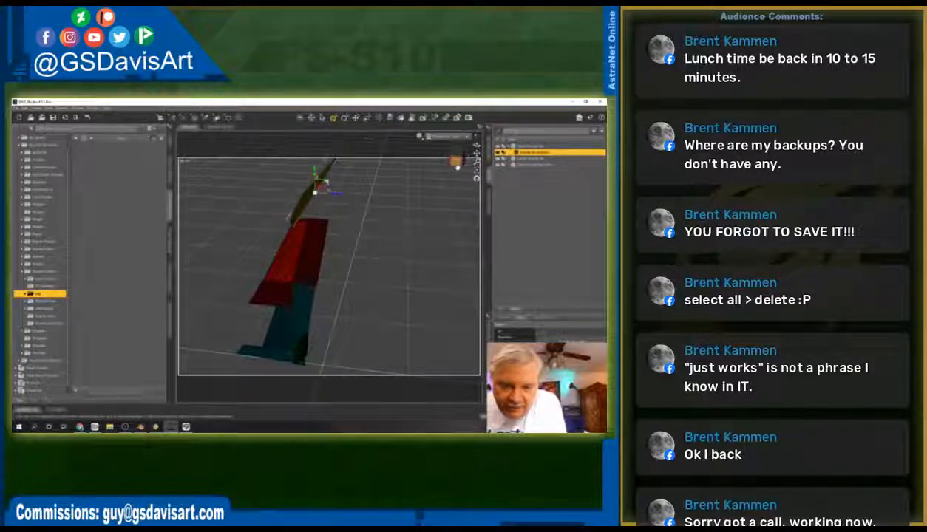
{"action": "left_click_drag", "start_coordinate": [456, 160], "coordinate": [489, 157]}
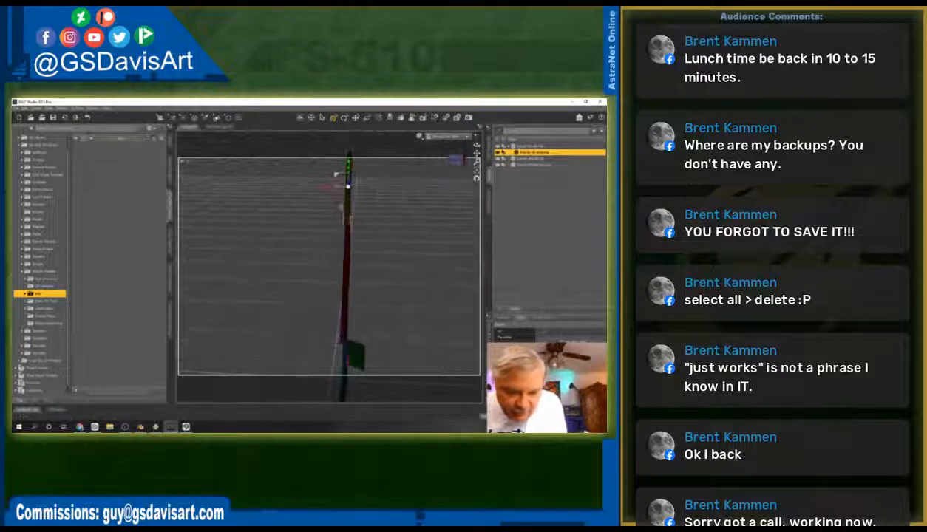
{"action": "left_click_drag", "start_coordinate": [325, 188], "coordinate": [325, 189]}
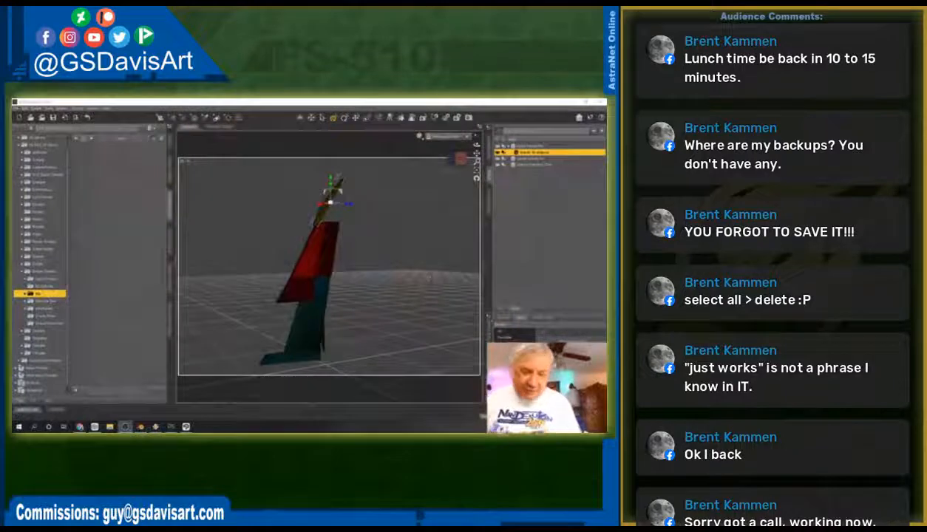
Step: Select all the fin parts and inspect the colour-coded textures on the separated sections
{"action": "left_click", "coordinate": [347, 298]}
{"action": "key", "text": "ctrl+a"}
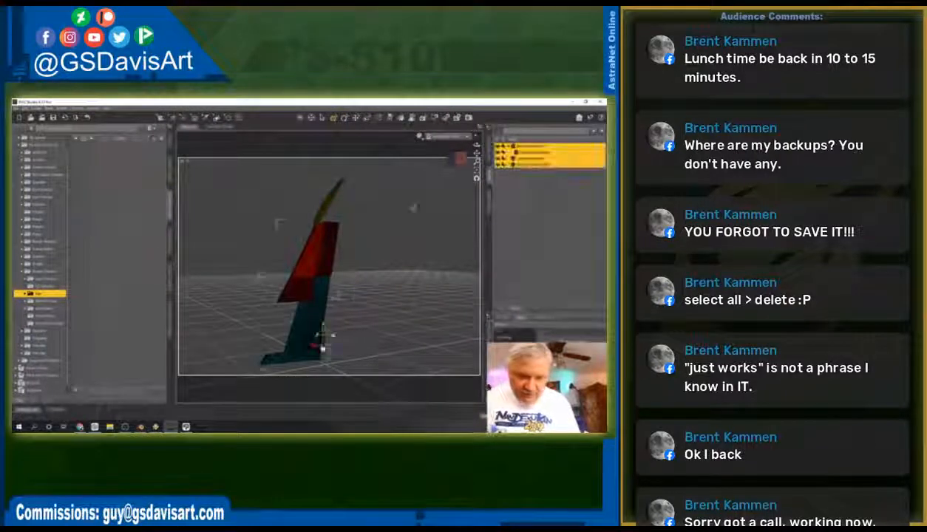
{"action": "left_click_drag", "start_coordinate": [476, 145], "coordinate": [488, 156]}
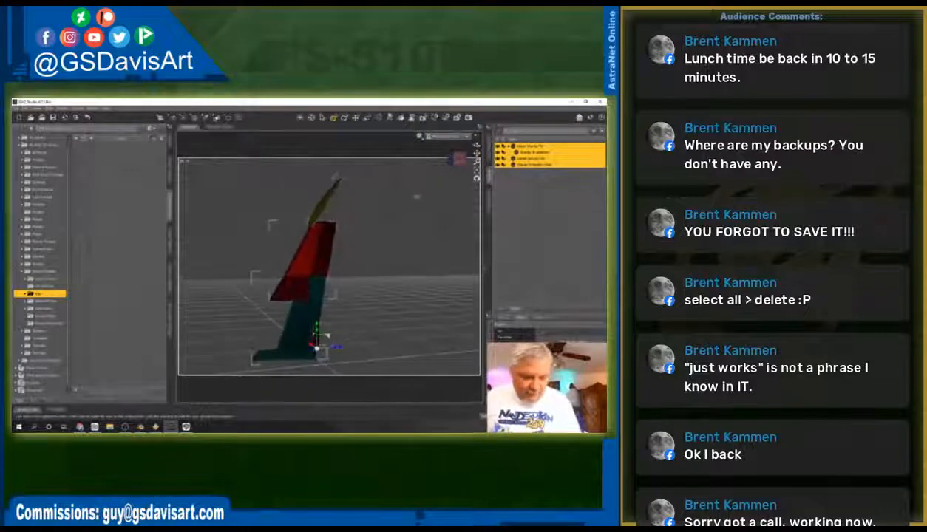
Step: Switch to Clip Studio Paint, delete the colour-coding layer and duplicate the topmost UV layout layer
{"action": "left_click", "coordinate": [186, 427]}
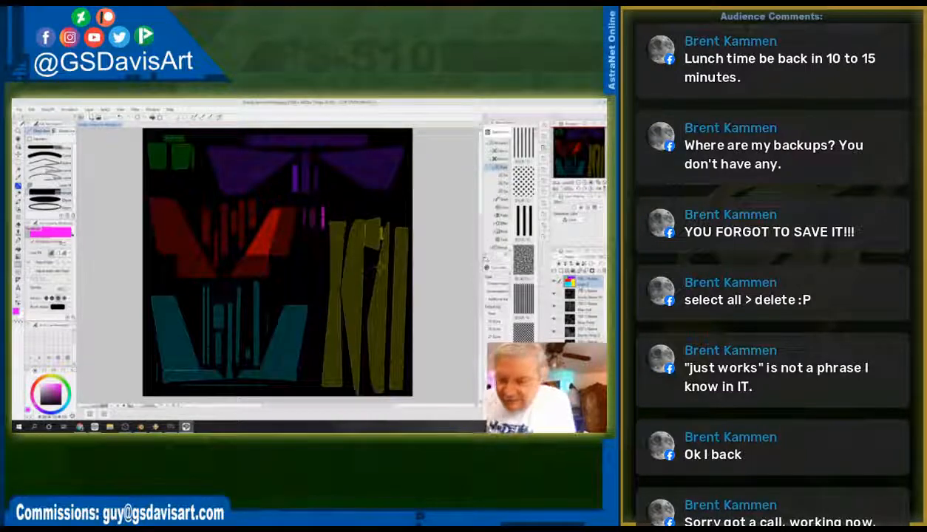
{"action": "left_click", "coordinate": [602, 271]}
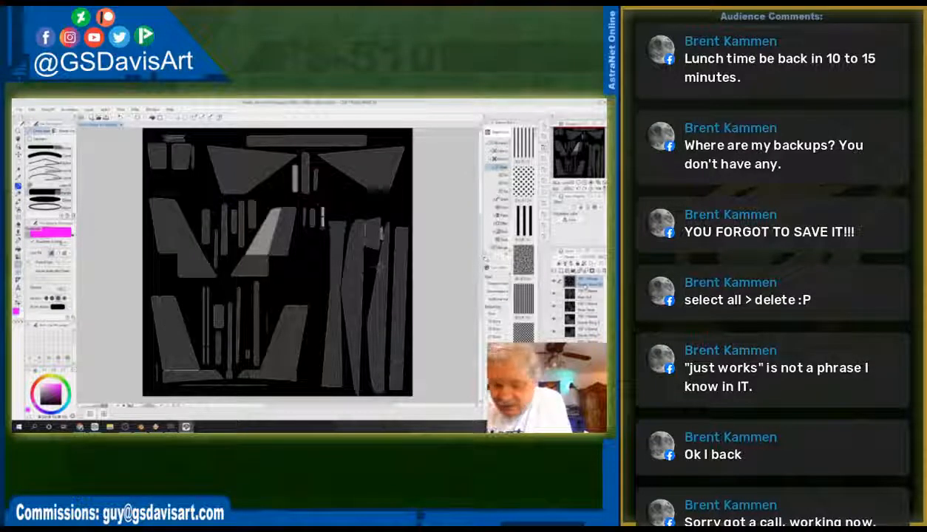
{"action": "right_click", "coordinate": [578, 283]}
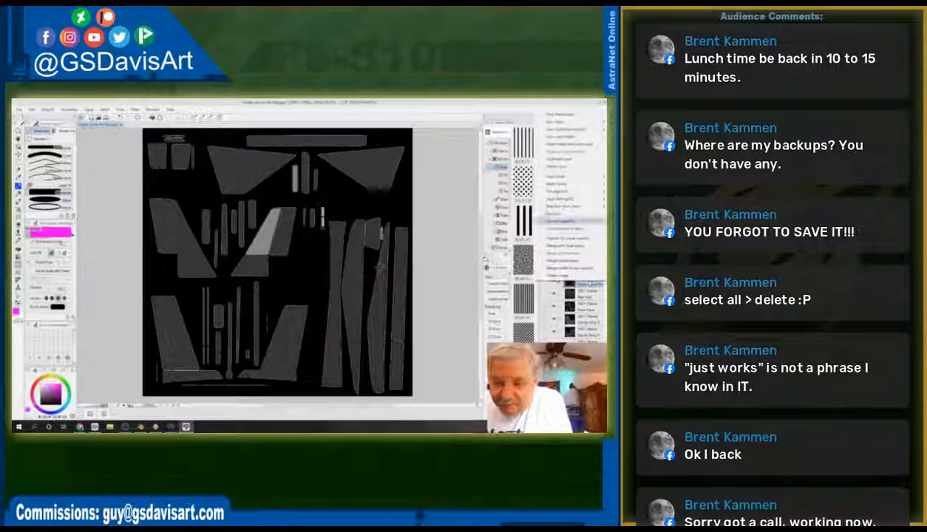
{"action": "left_click", "coordinate": [567, 159]}
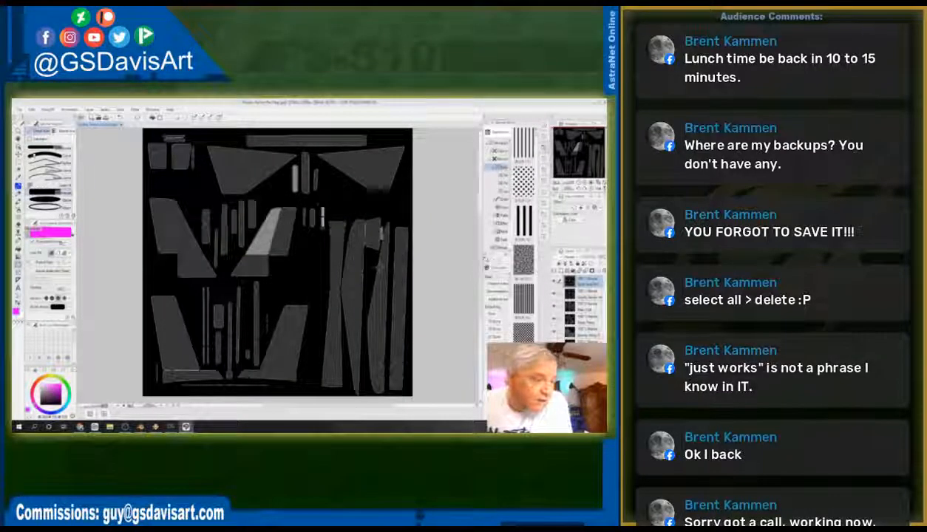
Step: Invert the tones of the duplicated UV layout layer with Reverse Gradient
{"action": "left_click", "coordinate": [33, 109]}
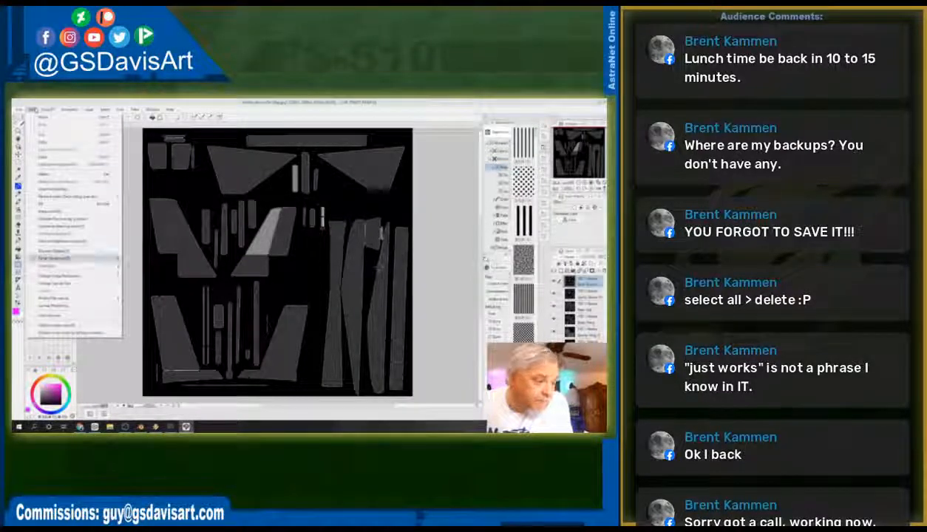
{"action": "mouse_move", "coordinate": [63, 266]}
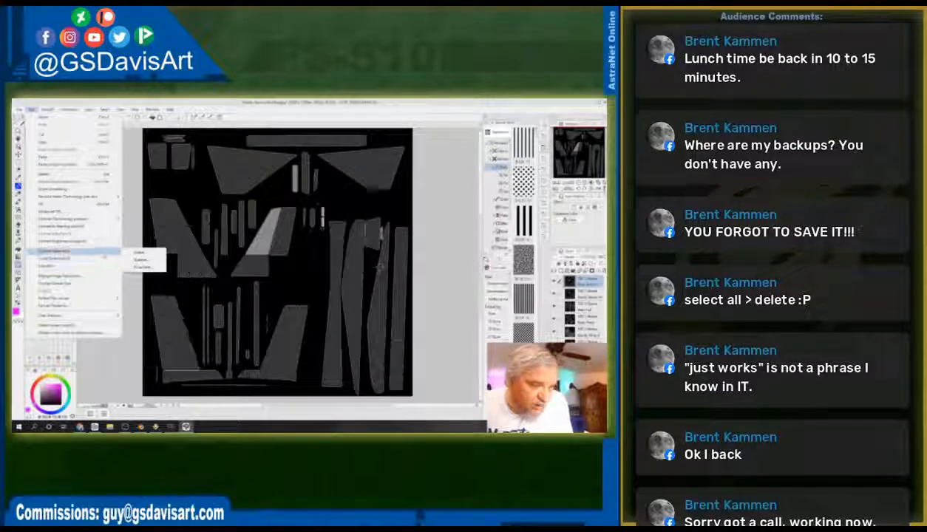
{"action": "mouse_move", "coordinate": [96, 258]}
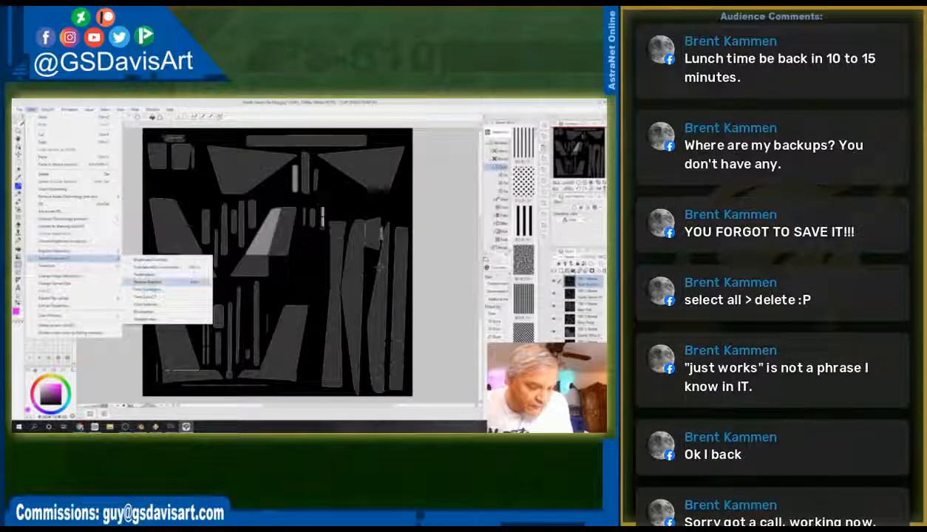
{"action": "left_click", "coordinate": [159, 278]}
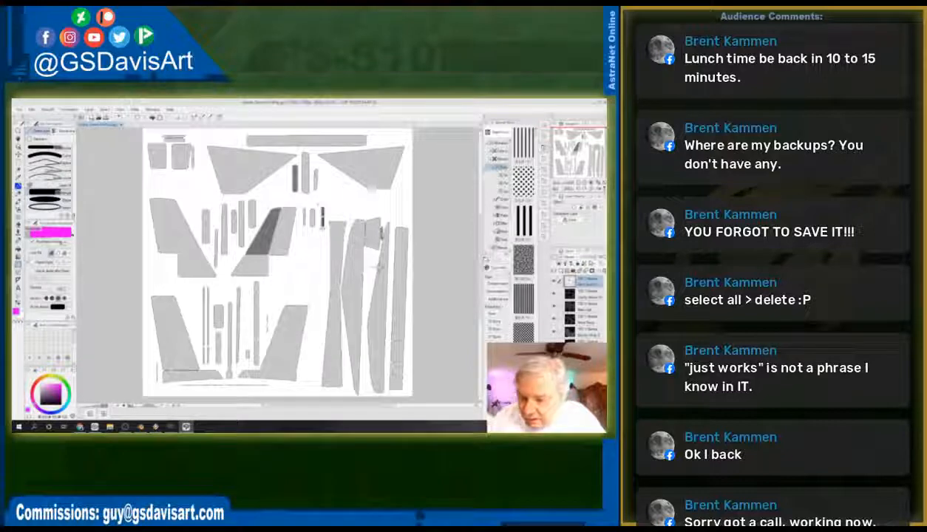
Step: Add a new raster layer above the inverted UV layout and fill it with white
{"action": "left_click", "coordinate": [556, 252]}
{"action": "left_click", "coordinate": [510, 197]}
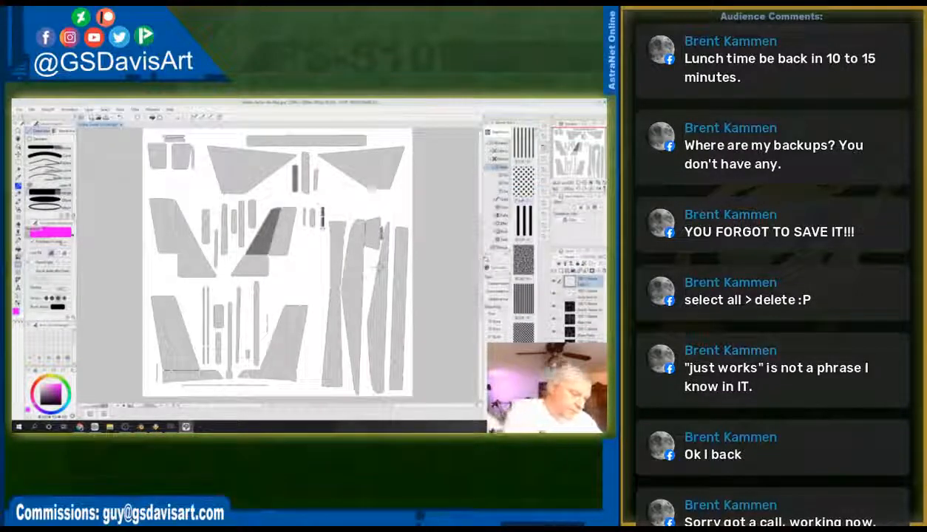
{"action": "left_click", "coordinate": [19, 250]}
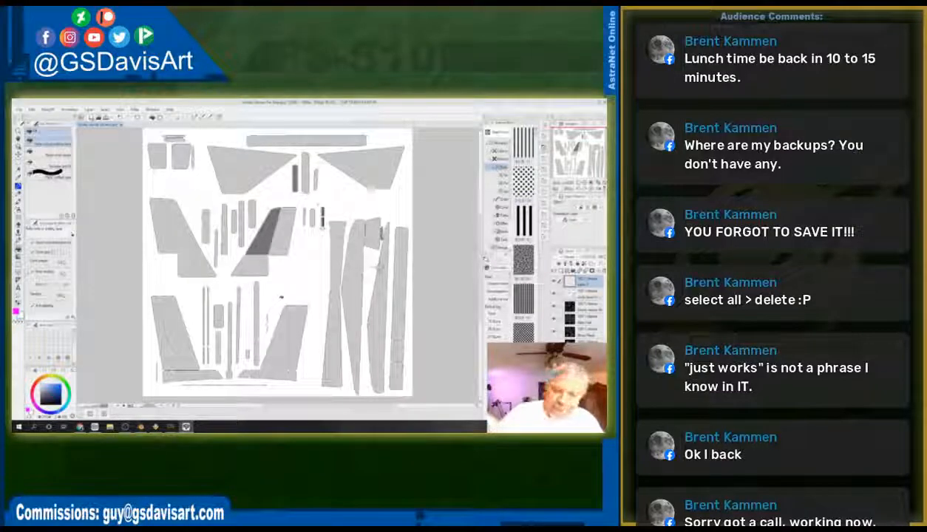
{"action": "left_click", "coordinate": [282, 297]}
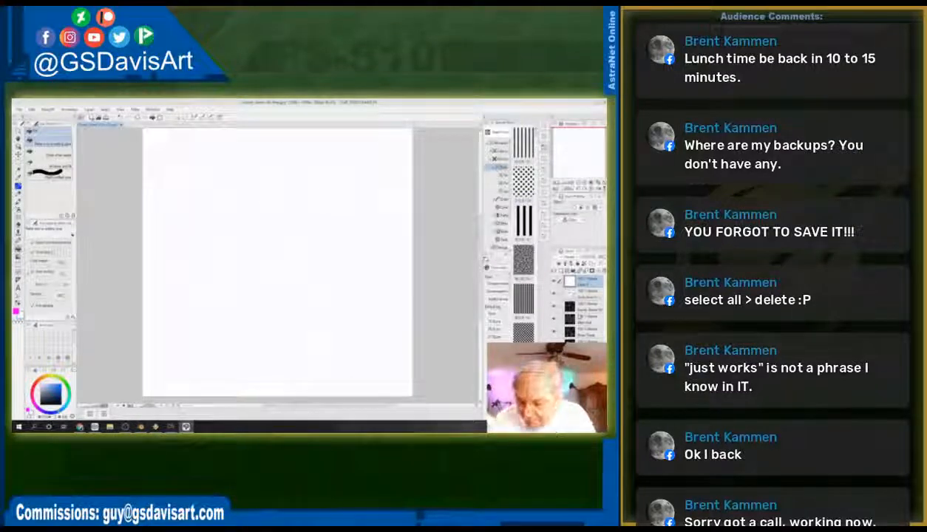
Step: Add another empty layer on top and lower the white layer's opacity so the UV layout shows through faintly
{"action": "left_click", "coordinate": [554, 252]}
{"action": "left_click", "coordinate": [508, 189]}
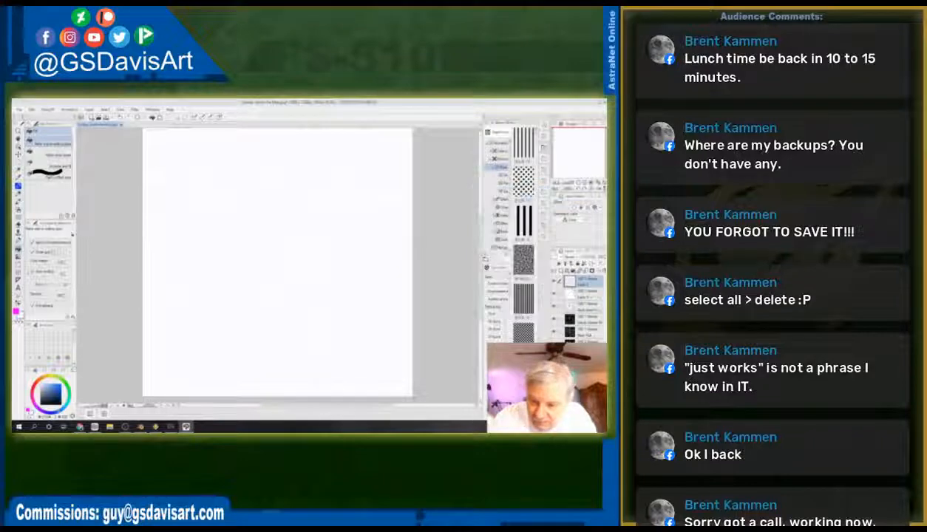
{"action": "left_click", "coordinate": [588, 294]}
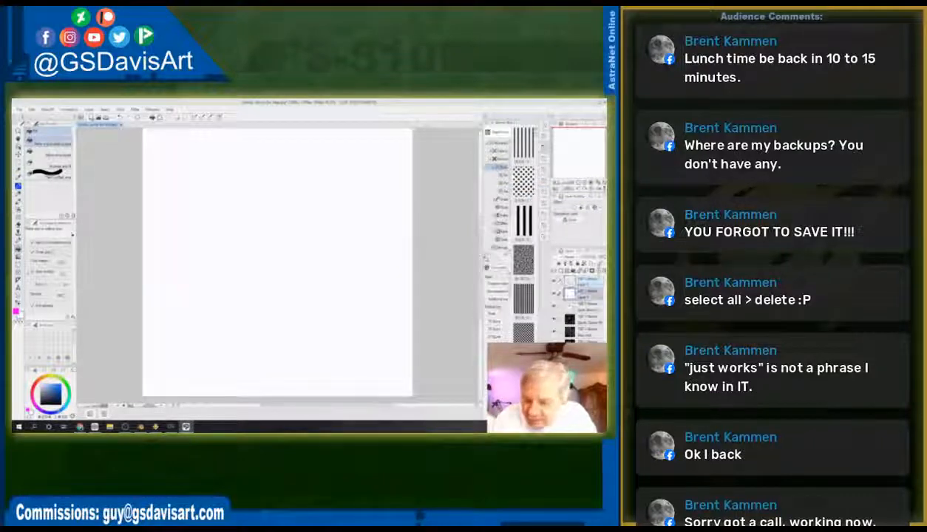
{"action": "left_click", "coordinate": [593, 257]}
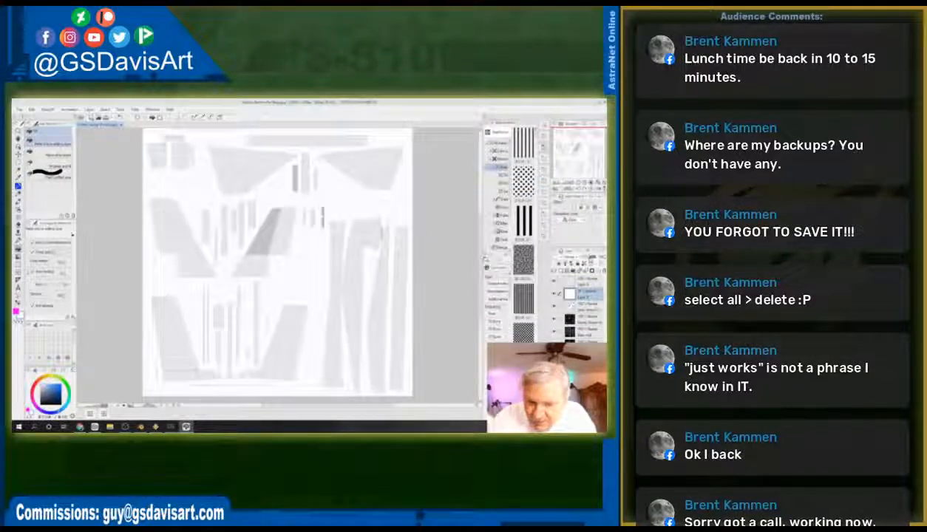
Step: On the empty top layer, outline the lower-right tail fin and its base strip with black straight lines following the UV guide
{"action": "left_click", "coordinate": [587, 282]}
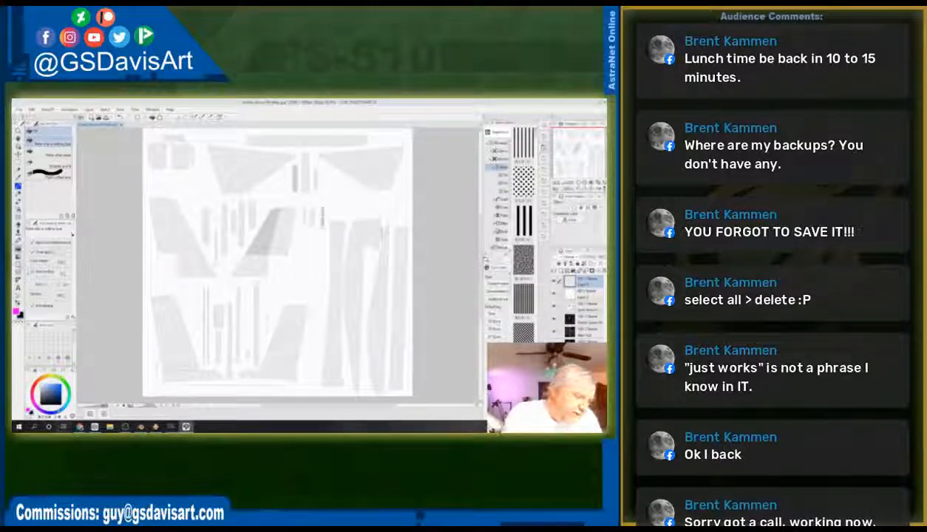
{"action": "left_click", "coordinate": [20, 261]}
{"action": "left_click", "coordinate": [51, 147]}
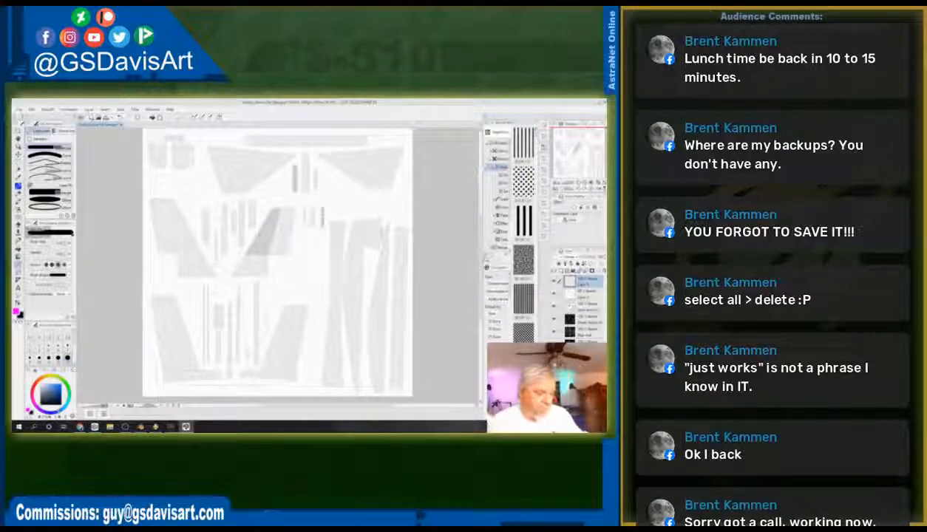
{"action": "key", "text": "ctrl+plus"}
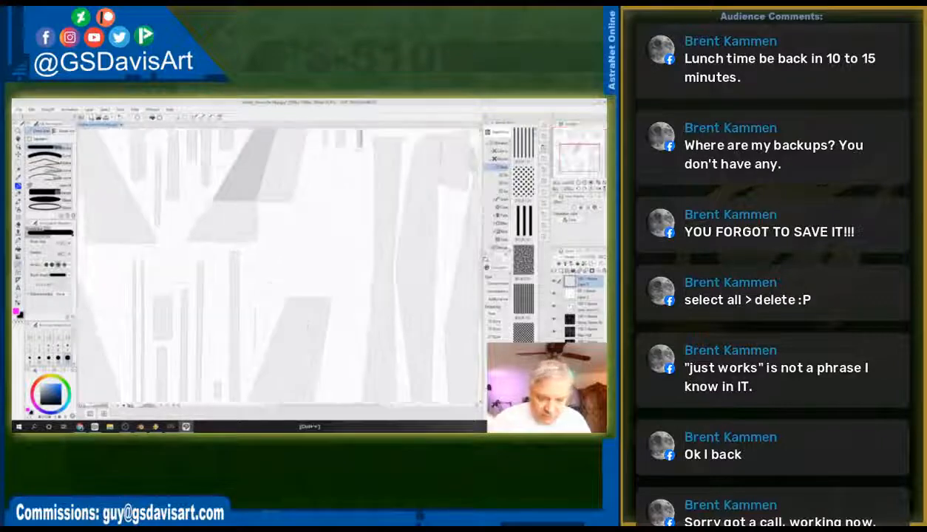
{"action": "scroll", "coordinate": [277, 263], "scroll_direction": "down", "scroll_amount": 5}
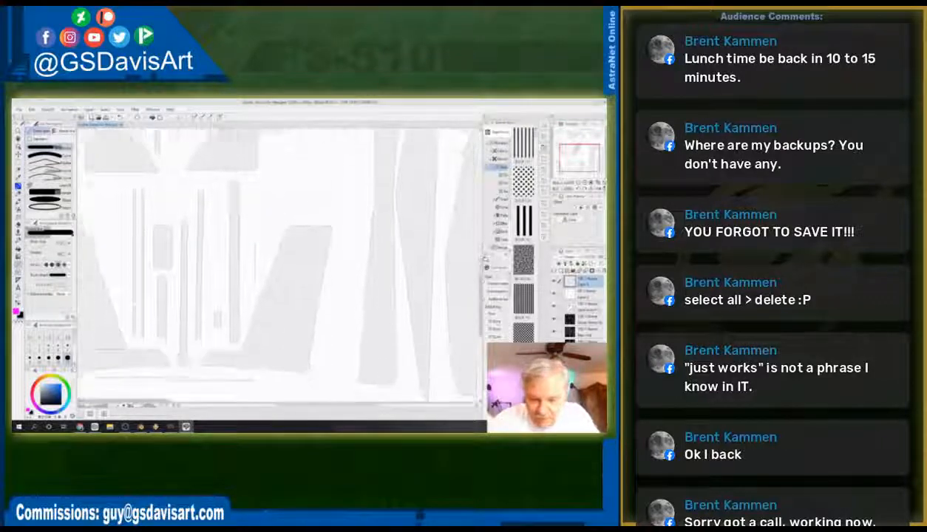
{"action": "scroll", "coordinate": [278, 266], "scroll_direction": "up", "scroll_amount": 1}
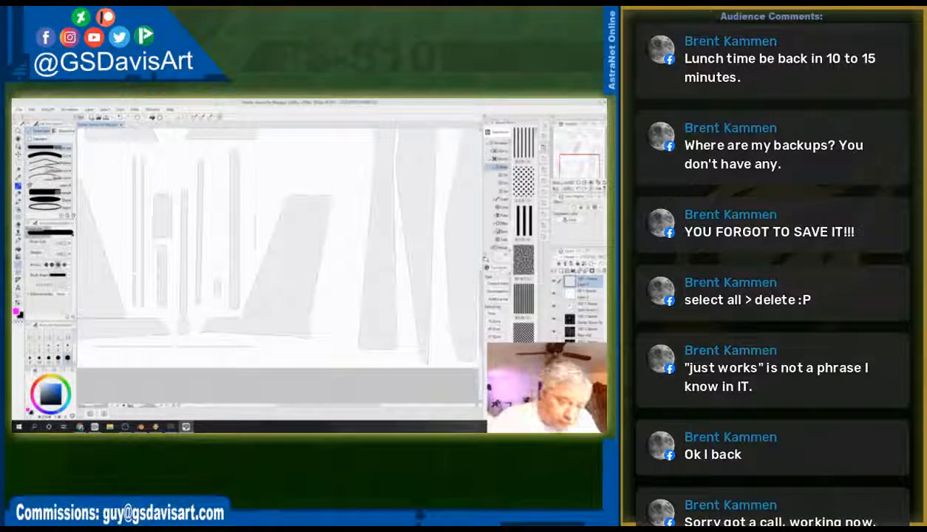
{"action": "left_click_drag", "start_coordinate": [242, 315], "coordinate": [288, 196]}
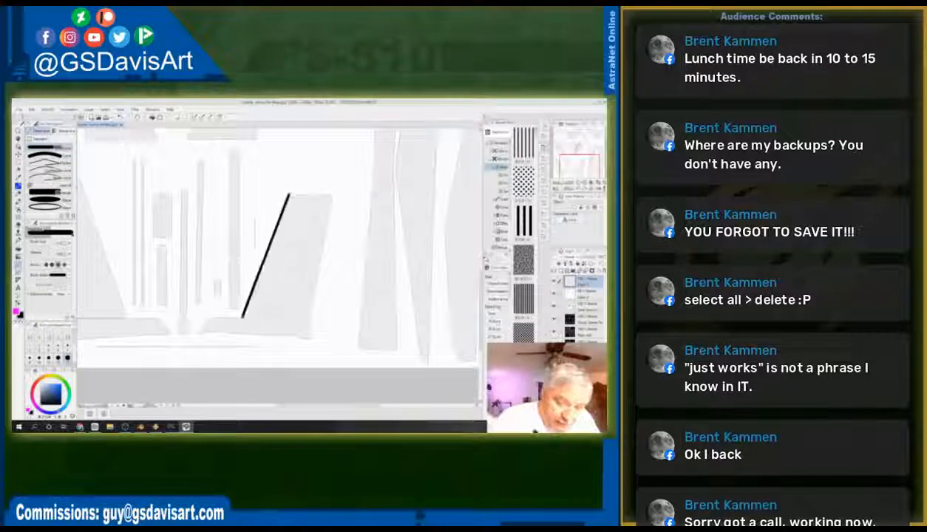
{"action": "left_click_drag", "start_coordinate": [293, 196], "coordinate": [332, 197]}
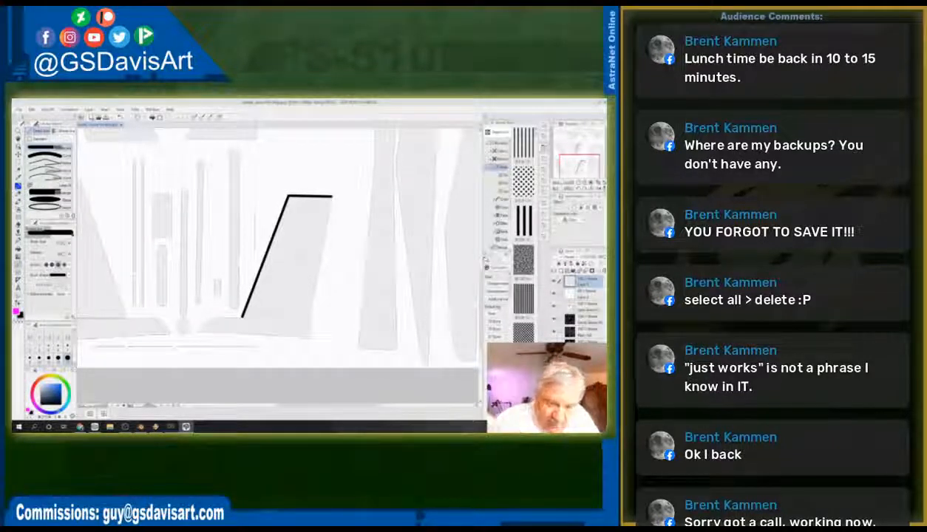
{"action": "left_click_drag", "start_coordinate": [309, 317], "coordinate": [332, 196]}
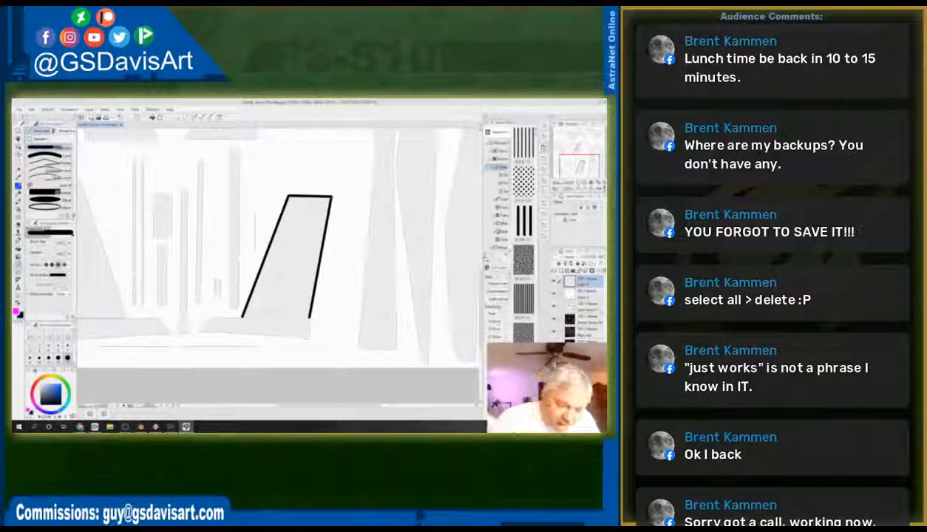
{"action": "left_click_drag", "start_coordinate": [210, 318], "coordinate": [311, 318]}
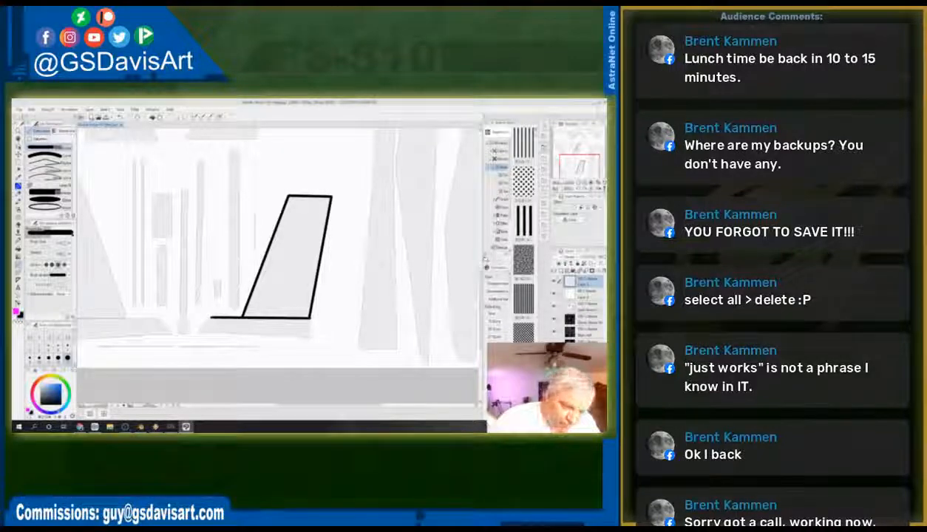
{"action": "mouse_move", "coordinate": [210, 319]}
{"action": "left_mouse_down"}
{"action": "mouse_move", "coordinate": [198, 331]}
{"action": "mouse_move", "coordinate": [310, 339]}
{"action": "mouse_move", "coordinate": [309, 319]}
{"action": "left_mouse_up"}
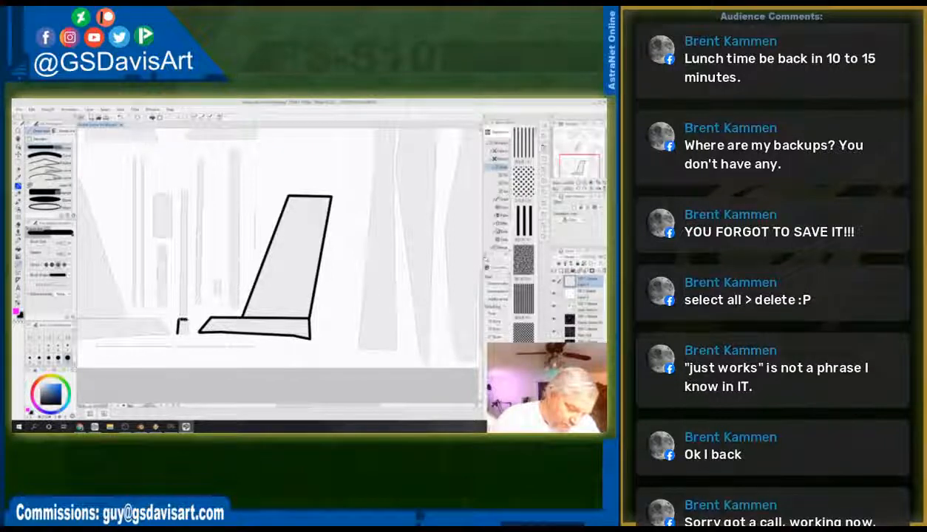
Step: Outline the small rectangle beside the fin's base strip and the leftmost tall narrow strip with straight lines
{"action": "left_click_drag", "start_coordinate": [187, 319], "coordinate": [188, 335]}
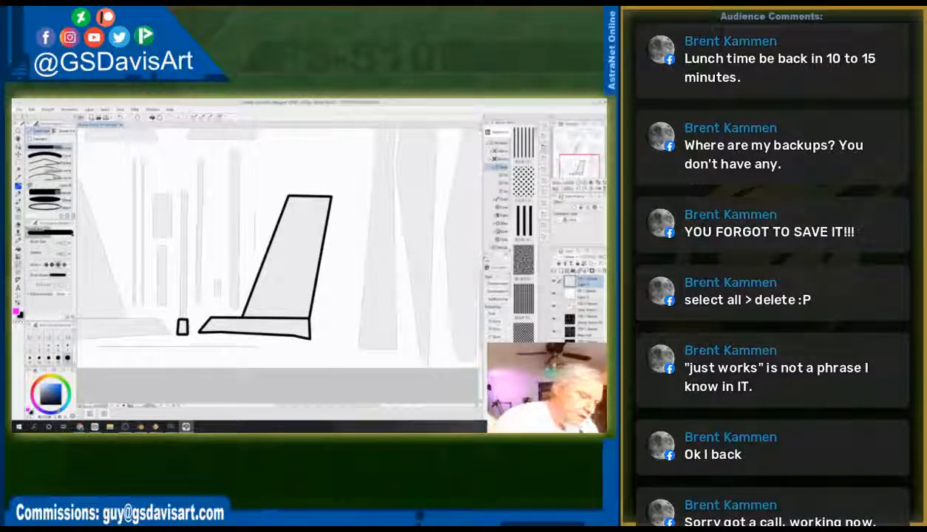
{"action": "left_click_drag", "start_coordinate": [131, 302], "coordinate": [134, 159]}
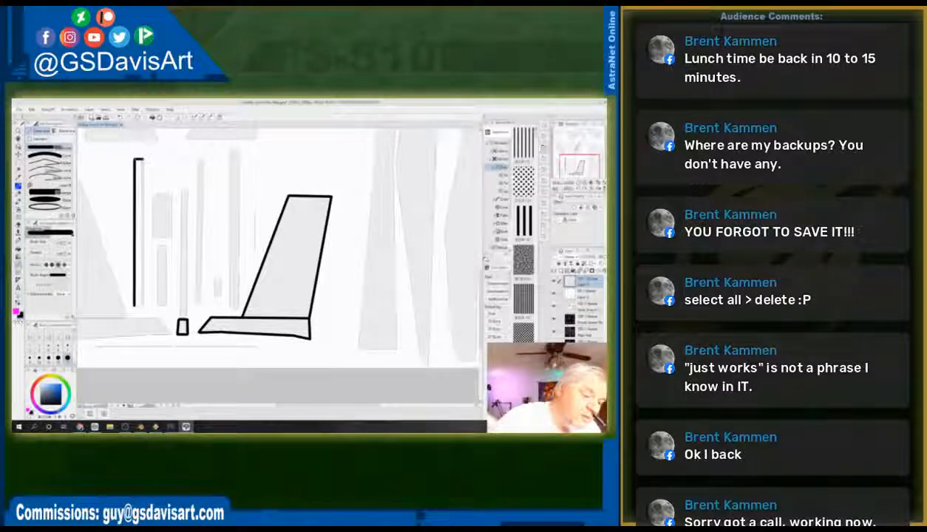
{"action": "left_click_drag", "start_coordinate": [140, 303], "coordinate": [139, 157]}
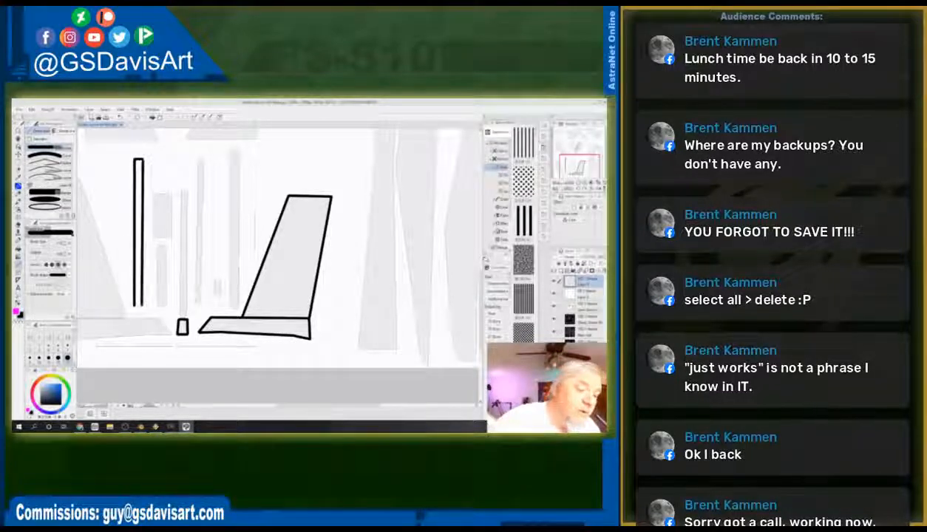
{"action": "left_click_drag", "start_coordinate": [134, 306], "coordinate": [142, 306]}
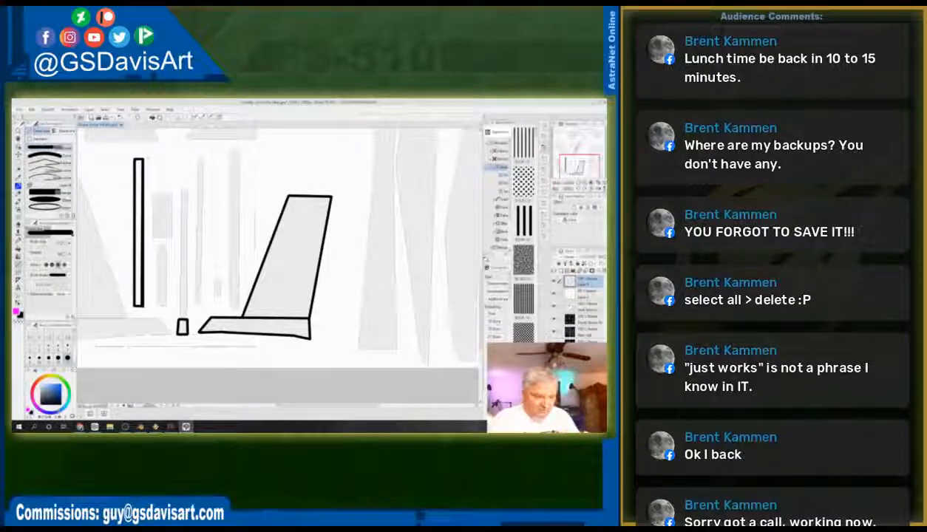
Step: Outline the six remaining narrow strips and small rectangles between the two lower fins
{"action": "left_click_drag", "start_coordinate": [238, 264], "coordinate": [330, 304]}
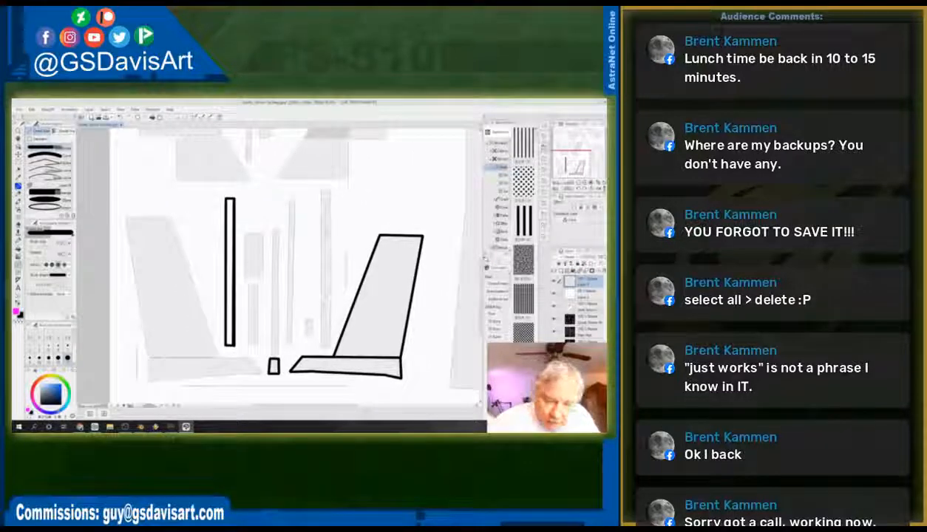
{"action": "mouse_move", "coordinate": [320, 190]}
{"action": "left_mouse_down"}
{"action": "mouse_move", "coordinate": [325, 347]}
{"action": "mouse_move", "coordinate": [330, 190]}
{"action": "left_mouse_up"}
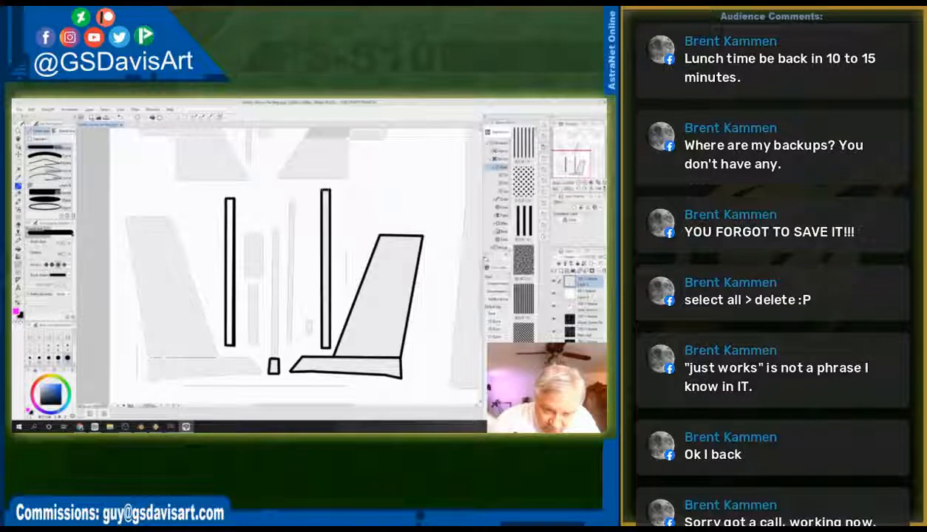
{"action": "mouse_move", "coordinate": [286, 341]}
{"action": "left_mouse_down"}
{"action": "mouse_move", "coordinate": [289, 200]}
{"action": "mouse_move", "coordinate": [291, 343]}
{"action": "mouse_move", "coordinate": [307, 334]}
{"action": "mouse_move", "coordinate": [306, 320]}
{"action": "mouse_move", "coordinate": [311, 336]}
{"action": "mouse_move", "coordinate": [271, 326]}
{"action": "mouse_move", "coordinate": [272, 227]}
{"action": "mouse_move", "coordinate": [272, 355]}
{"action": "left_mouse_up"}
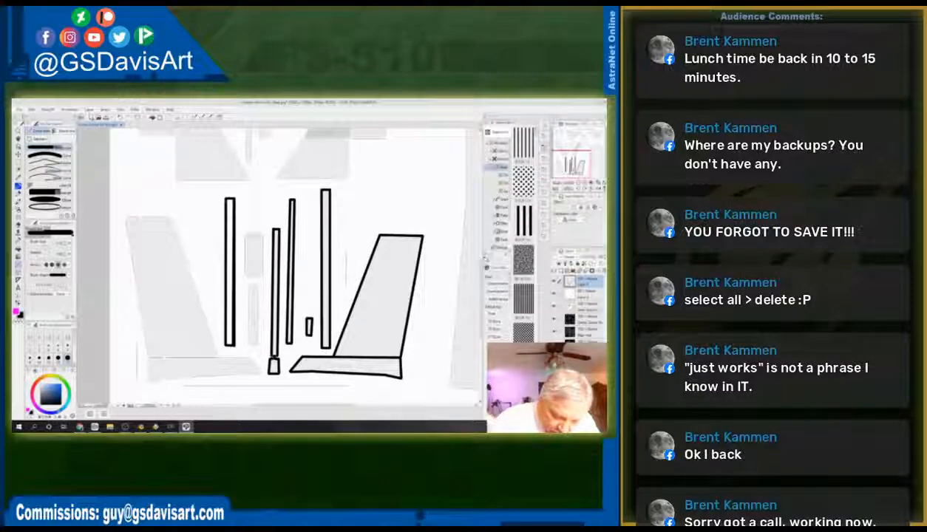
{"action": "mouse_move", "coordinate": [248, 340]}
{"action": "left_mouse_down"}
{"action": "mouse_move", "coordinate": [249, 279]}
{"action": "mouse_move", "coordinate": [249, 342]}
{"action": "left_mouse_up"}
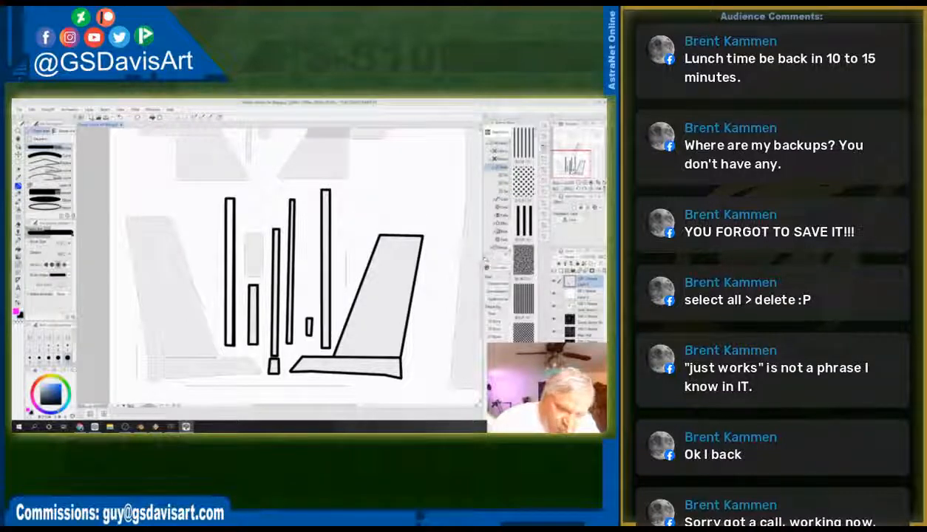
{"action": "mouse_move", "coordinate": [244, 273]}
{"action": "left_mouse_down"}
{"action": "mouse_move", "coordinate": [245, 235]}
{"action": "mouse_move", "coordinate": [261, 235]}
{"action": "mouse_move", "coordinate": [263, 275]}
{"action": "mouse_move", "coordinate": [245, 275]}
{"action": "left_mouse_up"}
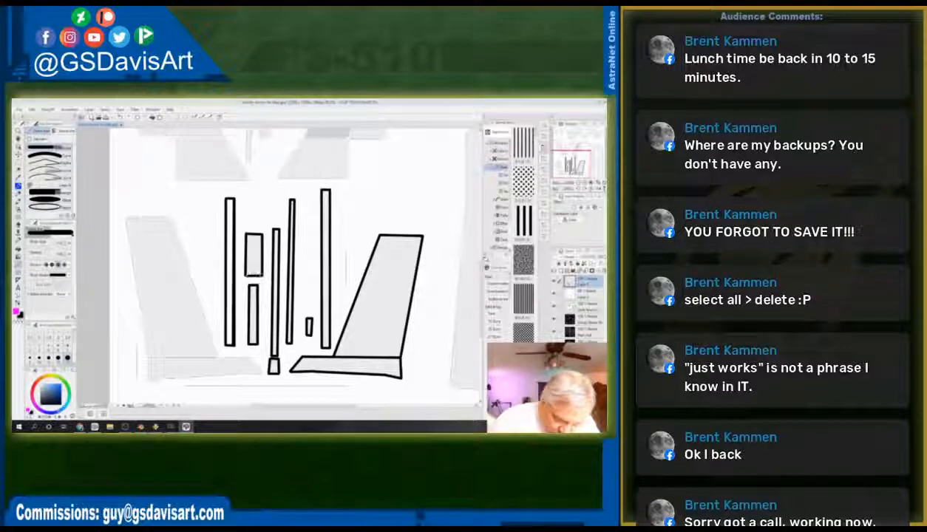
Step: Outline the lower-left fin and its base strip with straight lines along the UV edges
{"action": "mouse_move", "coordinate": [148, 358]}
{"action": "left_mouse_down"}
{"action": "mouse_move", "coordinate": [252, 358]}
{"action": "mouse_move", "coordinate": [260, 373]}
{"action": "left_mouse_up"}
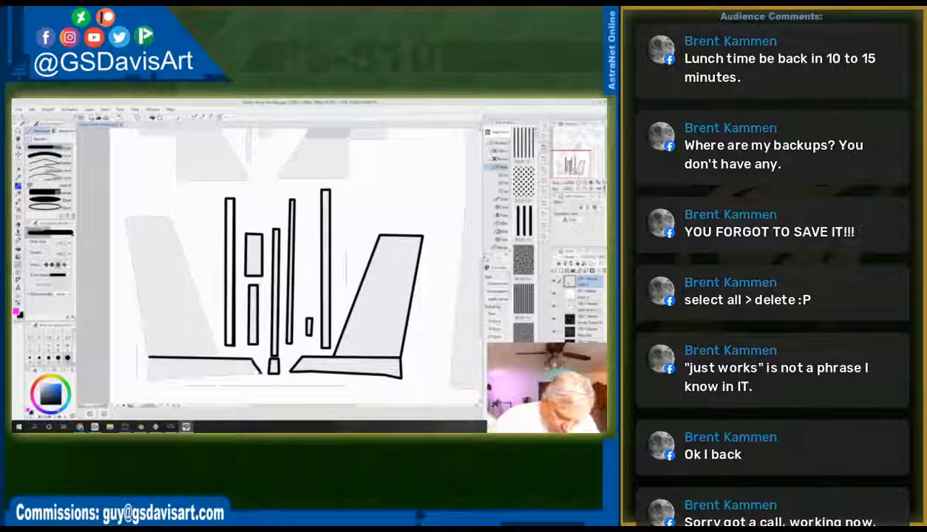
{"action": "left_click_drag", "start_coordinate": [149, 381], "coordinate": [260, 372]}
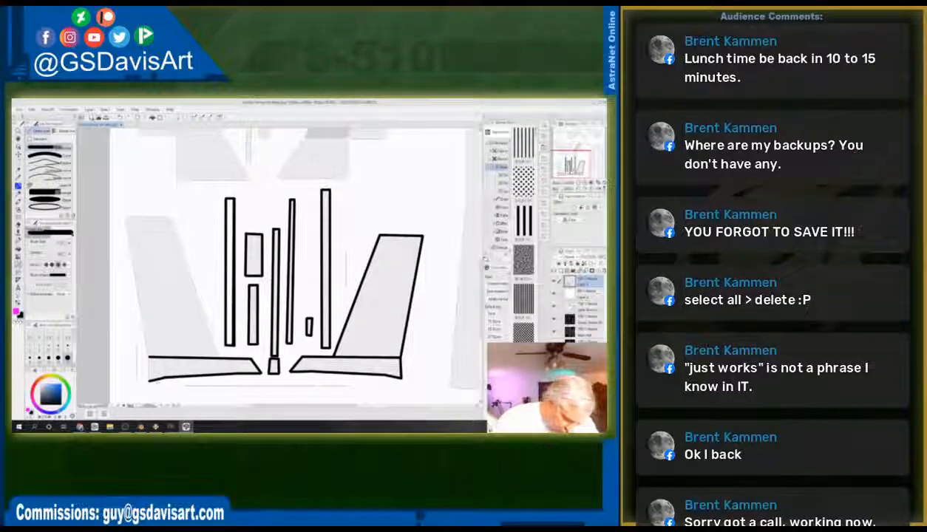
{"action": "mouse_move", "coordinate": [149, 378]}
{"action": "left_mouse_down"}
{"action": "mouse_move", "coordinate": [126, 218]}
{"action": "mouse_move", "coordinate": [171, 218]}
{"action": "mouse_move", "coordinate": [216, 358]}
{"action": "left_mouse_up"}
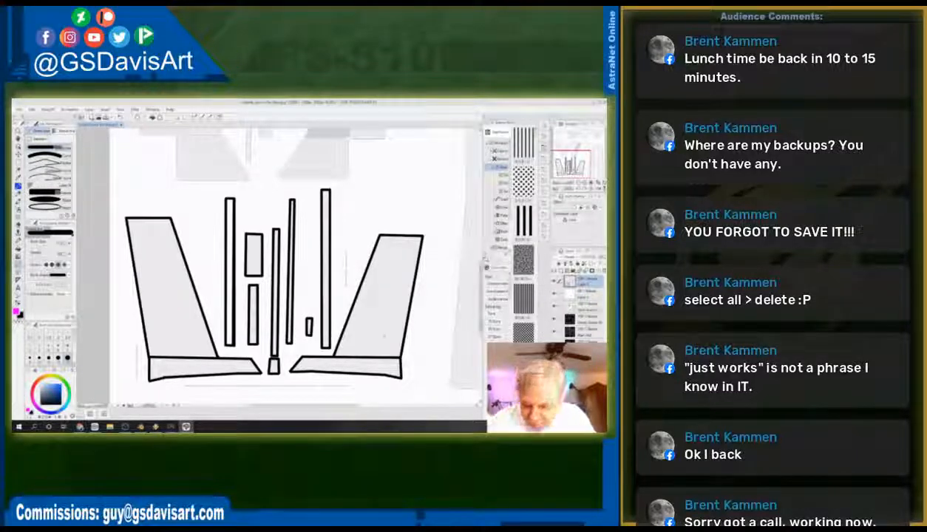
Step: Outline the stepped fin on the right of the middle row and add an inner line parallel to its slanted edge
{"action": "left_click_drag", "start_coordinate": [480, 306], "coordinate": [479, 261]}
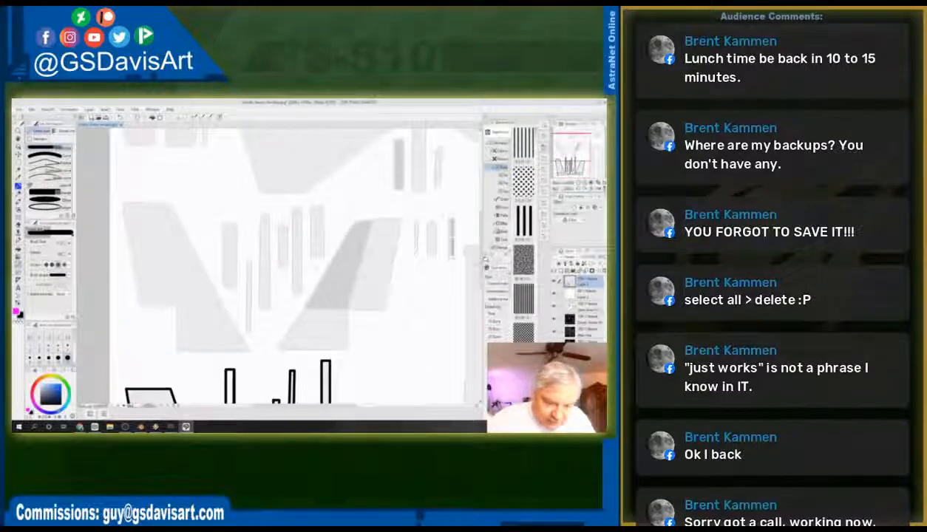
{"action": "mouse_move", "coordinate": [274, 344]}
{"action": "left_mouse_down"}
{"action": "mouse_move", "coordinate": [356, 220]}
{"action": "mouse_move", "coordinate": [400, 220]}
{"action": "mouse_move", "coordinate": [383, 309]}
{"action": "mouse_move", "coordinate": [356, 309]}
{"action": "mouse_move", "coordinate": [384, 309]}
{"action": "mouse_move", "coordinate": [347, 347]}
{"action": "left_mouse_up"}
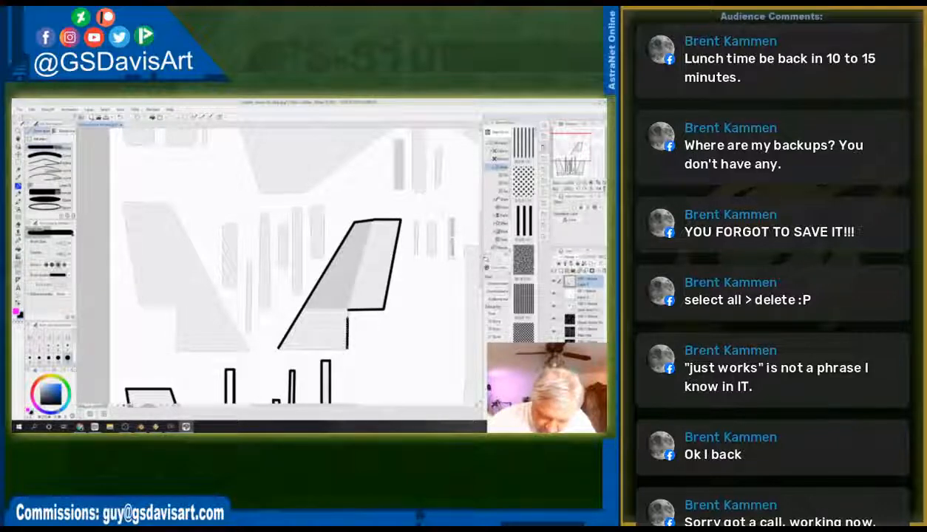
{"action": "left_click_drag", "start_coordinate": [278, 348], "coordinate": [347, 348]}
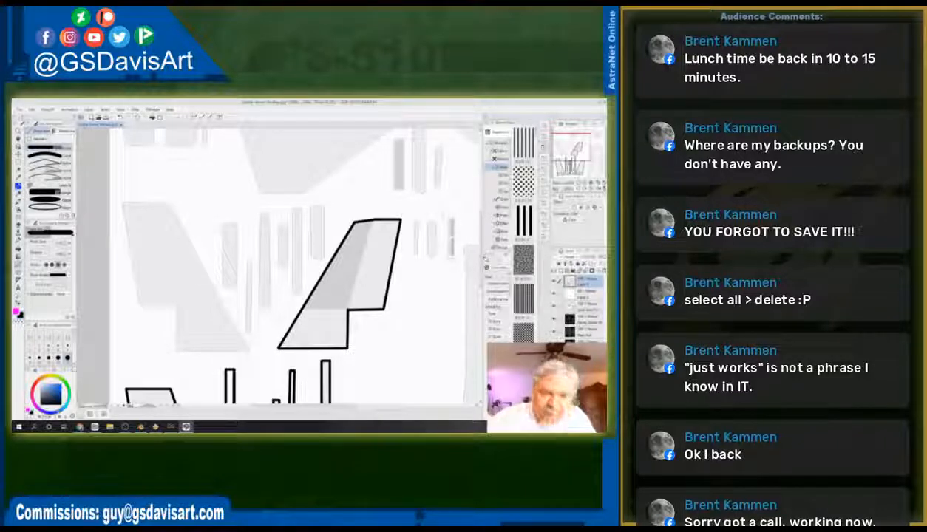
{"action": "left_click_drag", "start_coordinate": [289, 345], "coordinate": [362, 221]}
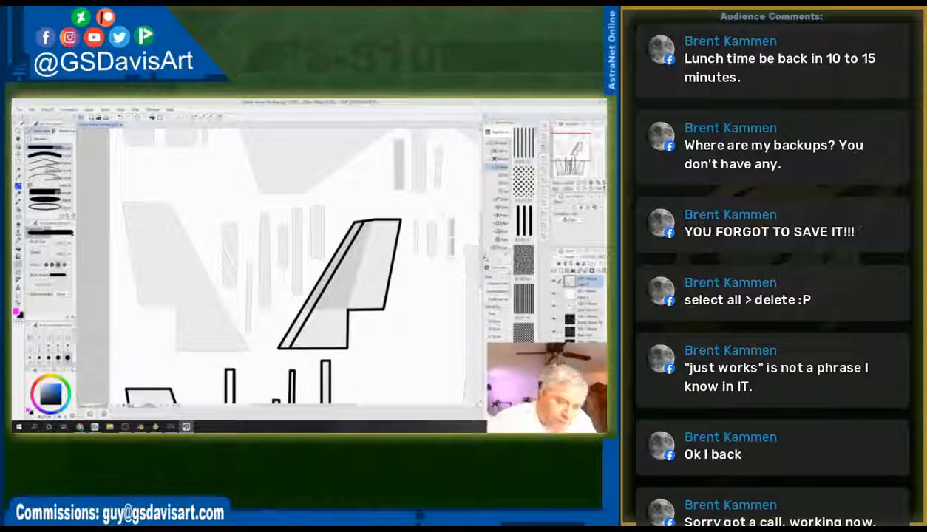
Step: Outline the mirrored stepped fin on the left of the middle row, including the inner line along its slanted edge
{"action": "left_click_drag", "start_coordinate": [171, 207], "coordinate": [249, 351]}
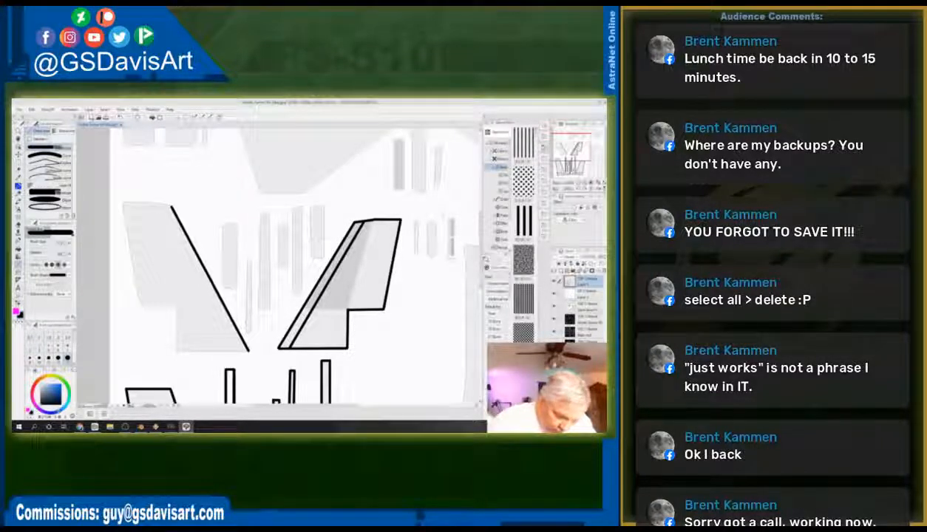
{"action": "left_click_drag", "start_coordinate": [176, 349], "coordinate": [249, 352]}
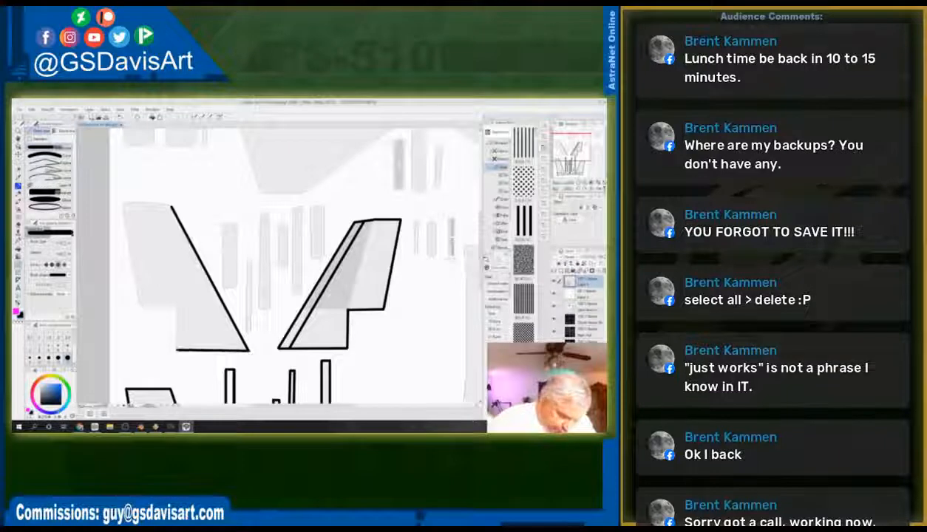
{"action": "mouse_move", "coordinate": [177, 349]}
{"action": "left_mouse_down"}
{"action": "mouse_move", "coordinate": [177, 303]}
{"action": "mouse_move", "coordinate": [123, 201]}
{"action": "mouse_move", "coordinate": [162, 204]}
{"action": "mouse_move", "coordinate": [185, 231]}
{"action": "left_mouse_up"}
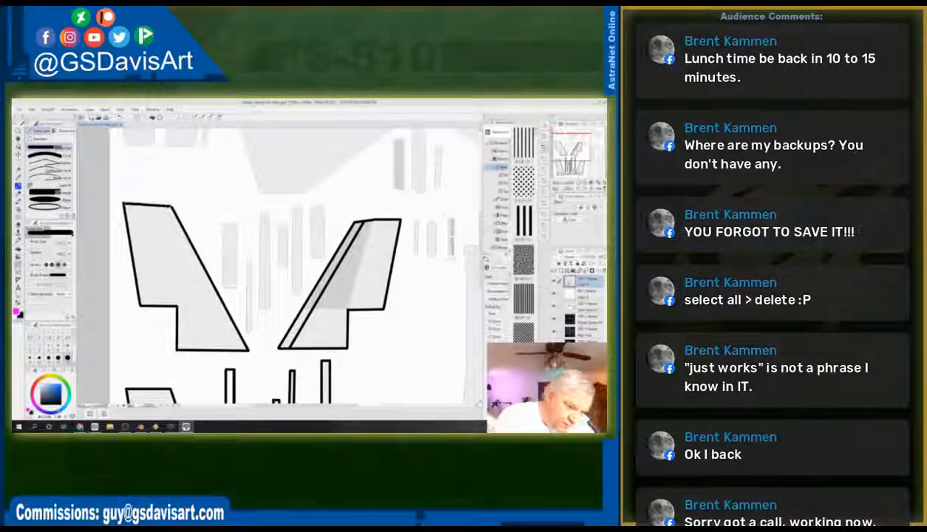
{"action": "mouse_move", "coordinate": [125, 202]}
{"action": "left_mouse_down"}
{"action": "mouse_move", "coordinate": [170, 205]}
{"action": "mouse_move", "coordinate": [238, 347]}
{"action": "left_mouse_up"}
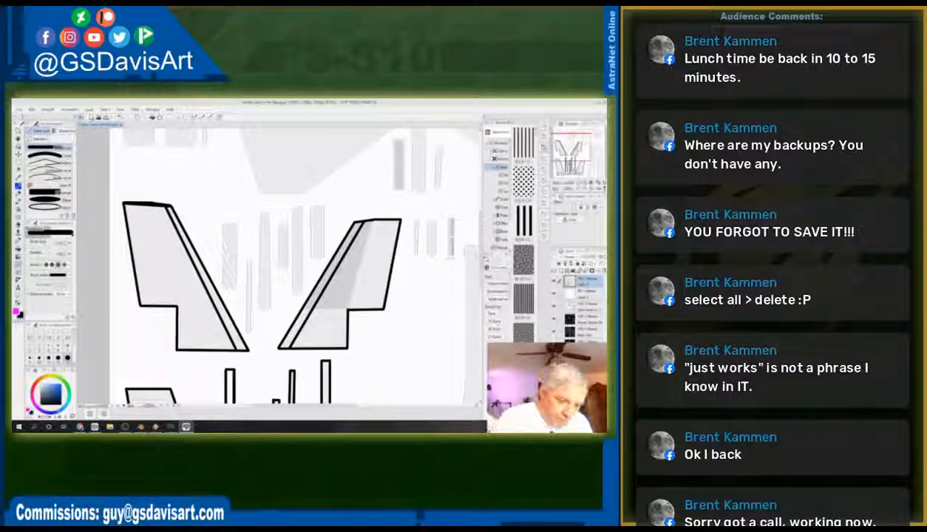
Step: Outline the six narrow strips between the two stepped fins with straight lines
{"action": "mouse_move", "coordinate": [223, 219]}
{"action": "left_mouse_down"}
{"action": "mouse_move", "coordinate": [223, 287]}
{"action": "mouse_move", "coordinate": [234, 283]}
{"action": "mouse_move", "coordinate": [225, 221]}
{"action": "mouse_move", "coordinate": [233, 223]}
{"action": "left_mouse_up"}
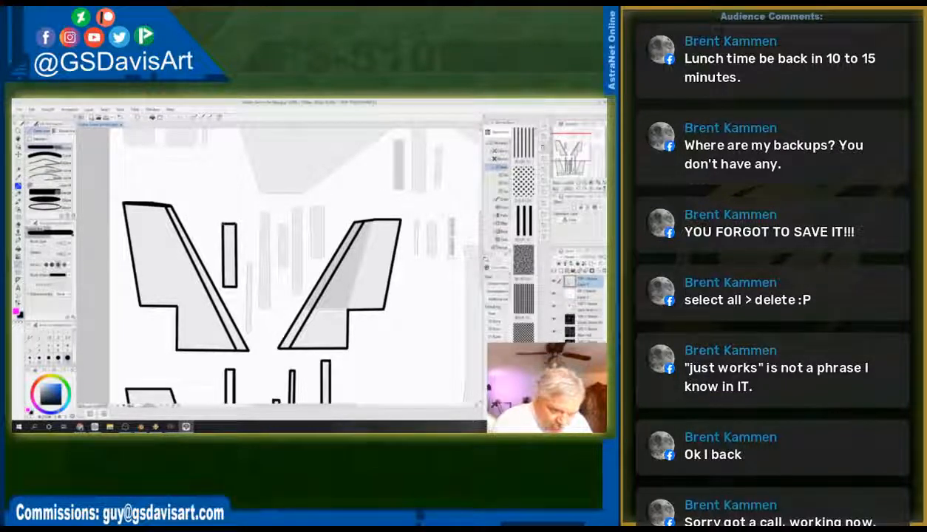
{"action": "mouse_move", "coordinate": [248, 259]}
{"action": "left_mouse_down"}
{"action": "mouse_move", "coordinate": [250, 333]}
{"action": "mouse_move", "coordinate": [250, 259]}
{"action": "left_mouse_up"}
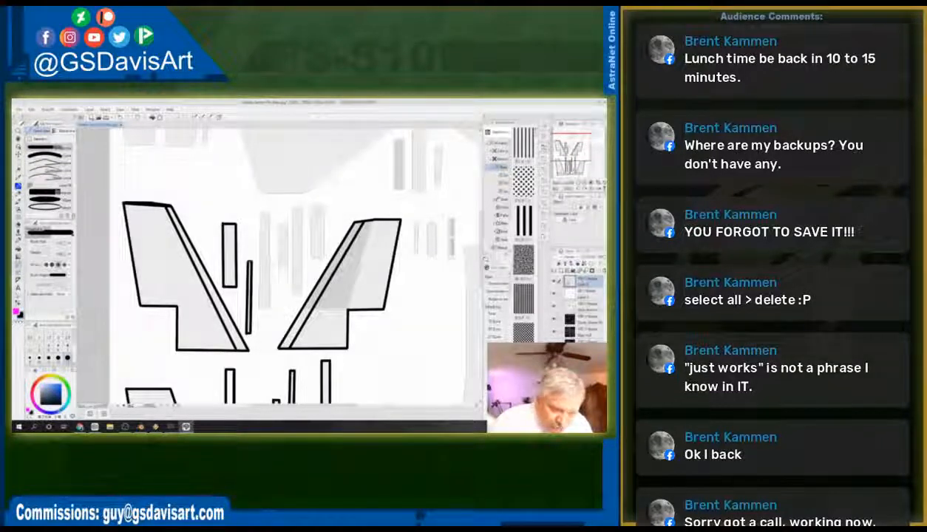
{"action": "mouse_move", "coordinate": [261, 214]}
{"action": "left_mouse_down"}
{"action": "mouse_move", "coordinate": [260, 309]}
{"action": "mouse_move", "coordinate": [268, 308]}
{"action": "mouse_move", "coordinate": [266, 211]}
{"action": "mouse_move", "coordinate": [278, 267]}
{"action": "mouse_move", "coordinate": [287, 250]}
{"action": "mouse_move", "coordinate": [279, 222]}
{"action": "mouse_move", "coordinate": [287, 225]}
{"action": "mouse_move", "coordinate": [293, 292]}
{"action": "mouse_move", "coordinate": [301, 293]}
{"action": "mouse_move", "coordinate": [301, 208]}
{"action": "mouse_move", "coordinate": [316, 256]}
{"action": "mouse_move", "coordinate": [322, 206]}
{"action": "left_mouse_up"}
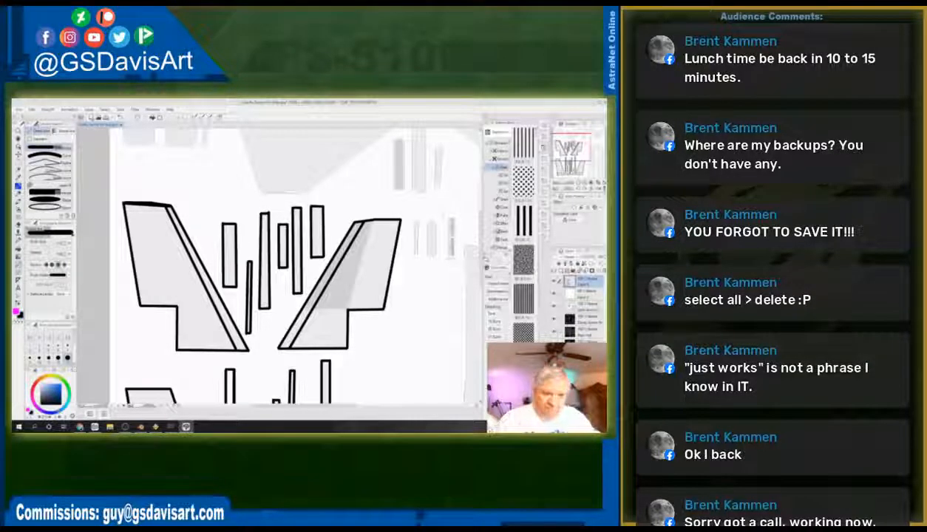
Step: Outline the two small tapered panels near the upper-left corner of the UV layout
{"action": "left_click_drag", "start_coordinate": [482, 237], "coordinate": [482, 220]}
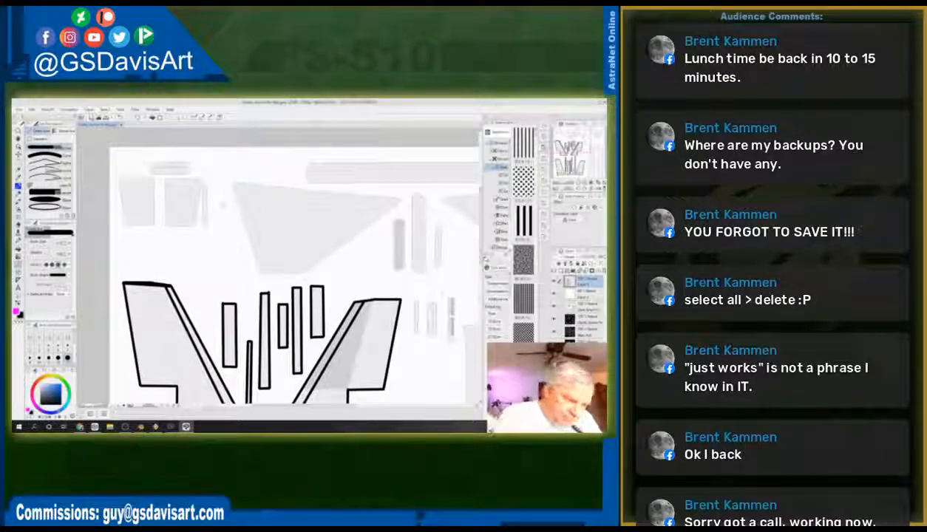
{"action": "mouse_move", "coordinate": [164, 175]}
{"action": "left_mouse_down"}
{"action": "mouse_move", "coordinate": [165, 224]}
{"action": "mouse_move", "coordinate": [194, 225]}
{"action": "mouse_move", "coordinate": [200, 179]}
{"action": "mouse_move", "coordinate": [191, 177]}
{"action": "mouse_move", "coordinate": [200, 178]}
{"action": "left_mouse_up"}
{"action": "left_click_drag", "start_coordinate": [119, 177], "coordinate": [153, 177]}
{"action": "left_click_drag", "start_coordinate": [153, 214], "coordinate": [153, 178]}
{"action": "mouse_move", "coordinate": [123, 223]}
{"action": "left_mouse_down"}
{"action": "mouse_move", "coordinate": [153, 223]}
{"action": "mouse_move", "coordinate": [121, 201]}
{"action": "mouse_move", "coordinate": [119, 177]}
{"action": "left_mouse_up"}
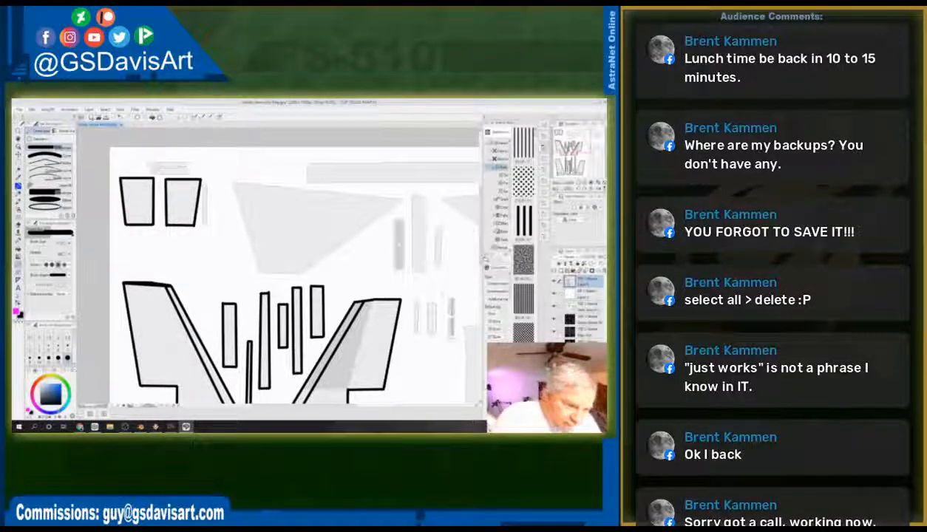
Step: Outline the thin strips above and beside the two small tapered panels, and the large four-sided panel to their right
{"action": "left_click_drag", "start_coordinate": [147, 164], "coordinate": [189, 162]}
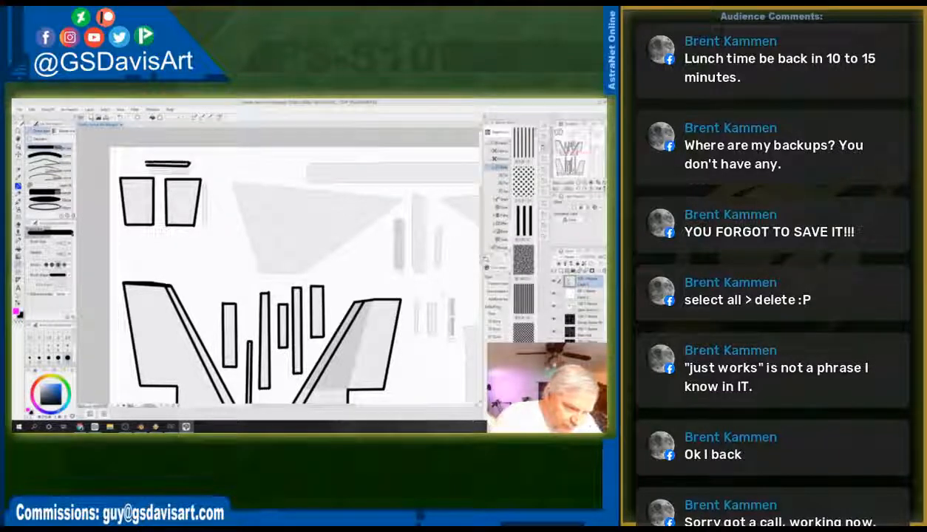
{"action": "mouse_move", "coordinate": [158, 168]}
{"action": "left_mouse_down"}
{"action": "mouse_move", "coordinate": [188, 168]}
{"action": "mouse_move", "coordinate": [171, 172]}
{"action": "mouse_move", "coordinate": [190, 173]}
{"action": "mouse_move", "coordinate": [203, 223]}
{"action": "mouse_move", "coordinate": [208, 184]}
{"action": "left_mouse_up"}
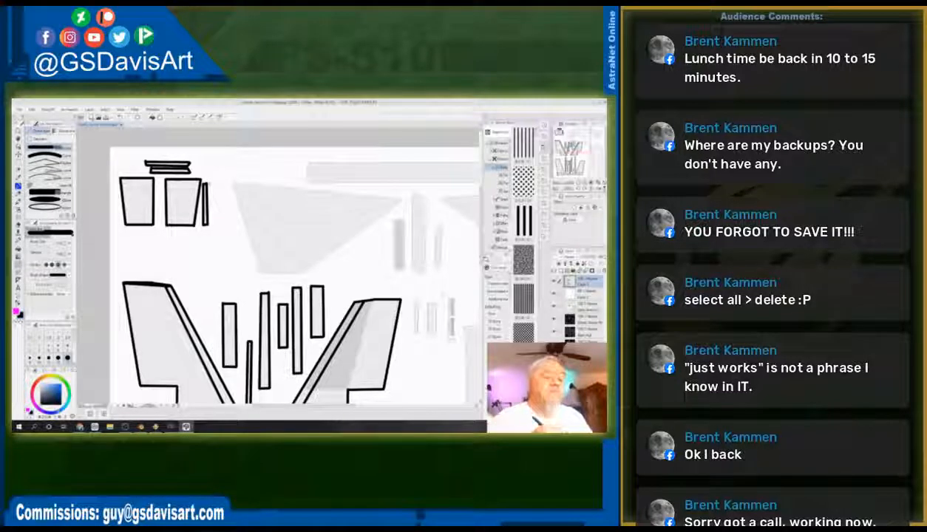
{"action": "mouse_move", "coordinate": [233, 183]}
{"action": "left_mouse_down"}
{"action": "mouse_move", "coordinate": [260, 271]}
{"action": "mouse_move", "coordinate": [305, 272]}
{"action": "left_mouse_up"}
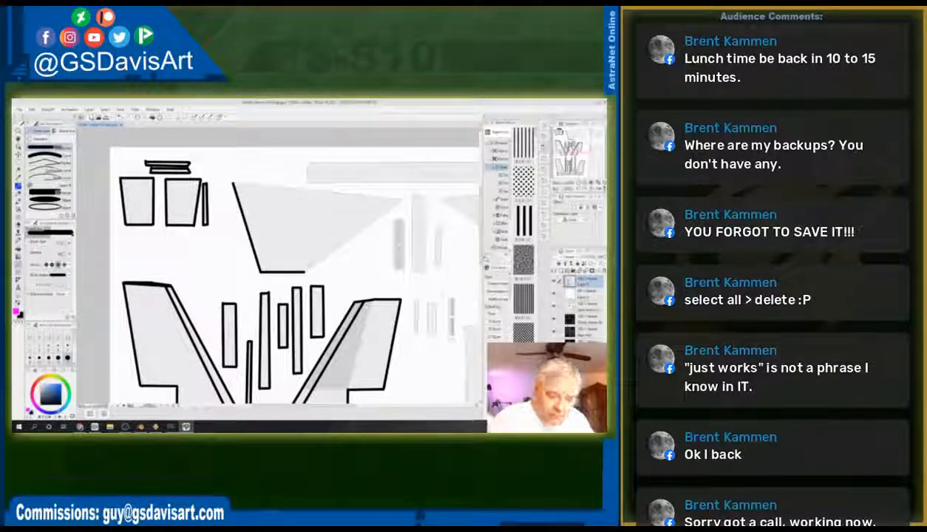
{"action": "left_click_drag", "start_coordinate": [305, 272], "coordinate": [403, 198]}
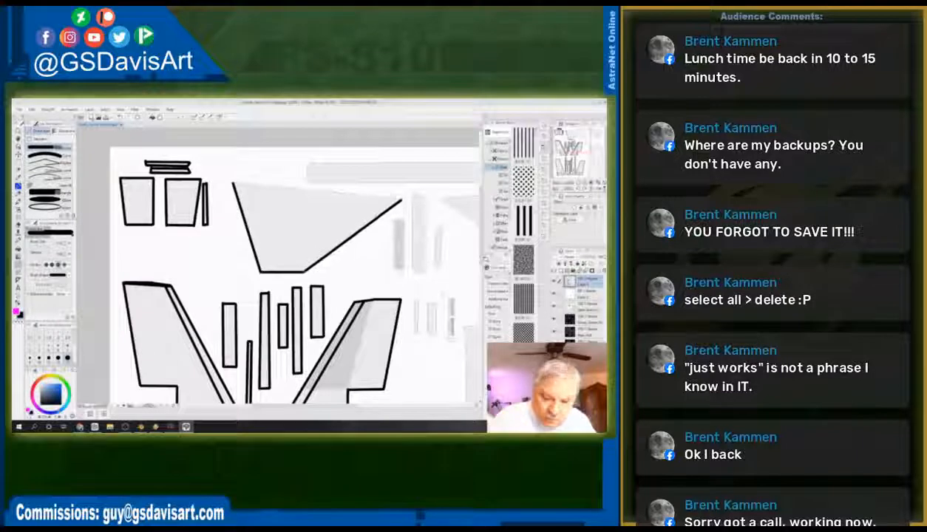
{"action": "left_click_drag", "start_coordinate": [232, 183], "coordinate": [401, 200]}
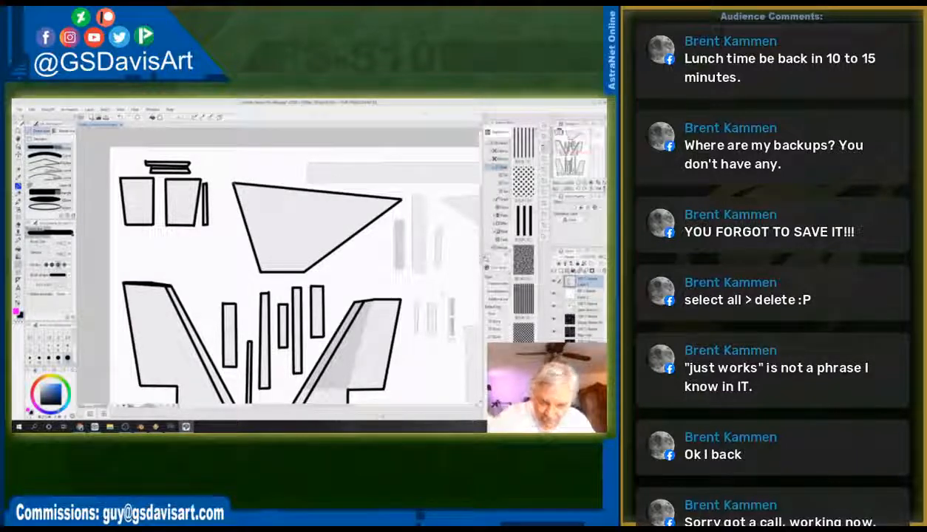
Step: Outline the three narrow strips between the large upper panels and the mirrored four-sided panel on the right with straight lines
{"action": "left_click_drag", "start_coordinate": [355, 405], "coordinate": [402, 407]}
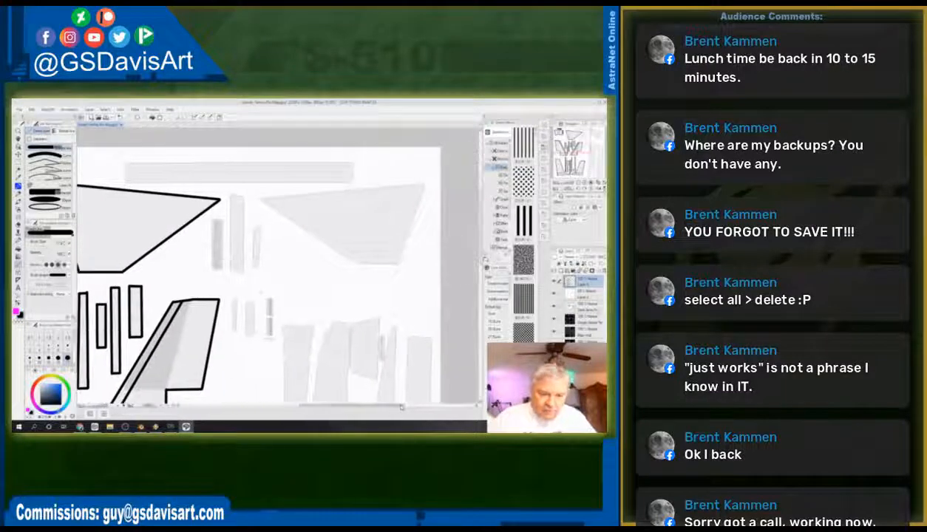
{"action": "mouse_move", "coordinate": [230, 194]}
{"action": "left_mouse_down"}
{"action": "mouse_move", "coordinate": [230, 266]}
{"action": "mouse_move", "coordinate": [238, 194]}
{"action": "left_mouse_up"}
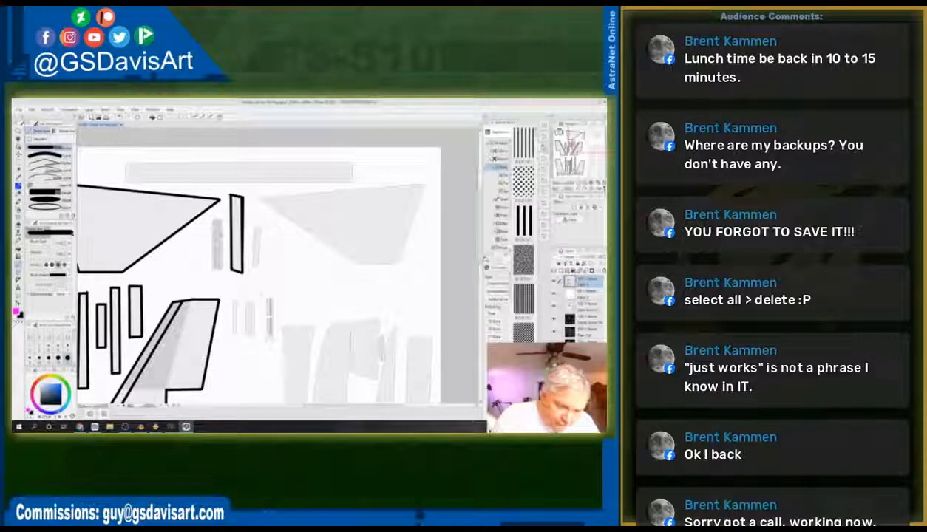
{"action": "mouse_move", "coordinate": [211, 214]}
{"action": "left_mouse_down"}
{"action": "mouse_move", "coordinate": [211, 267]}
{"action": "mouse_move", "coordinate": [220, 214]}
{"action": "mouse_move", "coordinate": [253, 250]}
{"action": "mouse_move", "coordinate": [254, 267]}
{"action": "mouse_move", "coordinate": [259, 224]}
{"action": "mouse_move", "coordinate": [355, 262]}
{"action": "mouse_move", "coordinate": [412, 265]}
{"action": "left_mouse_up"}
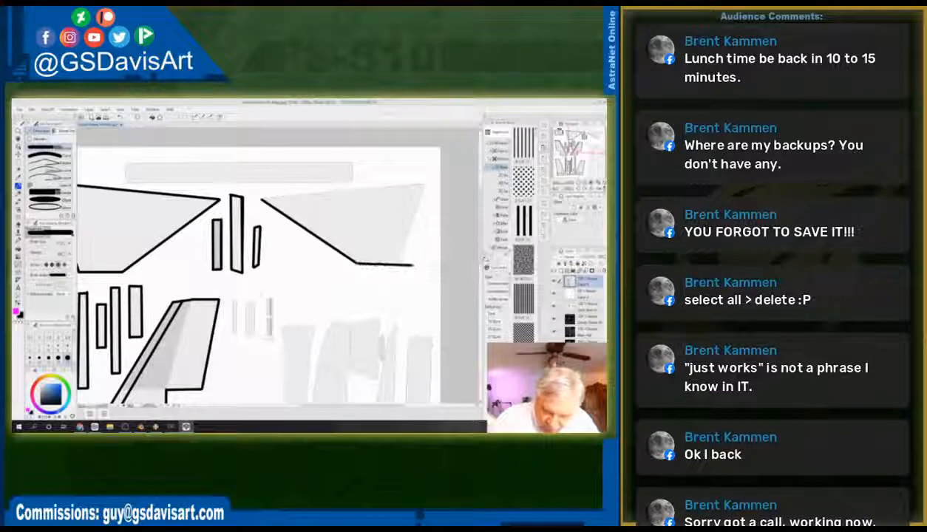
{"action": "key", "text": "ctrl+z"}
{"action": "mouse_move", "coordinate": [357, 262]}
{"action": "left_mouse_down"}
{"action": "mouse_move", "coordinate": [391, 262]}
{"action": "mouse_move", "coordinate": [424, 182]}
{"action": "left_mouse_up"}
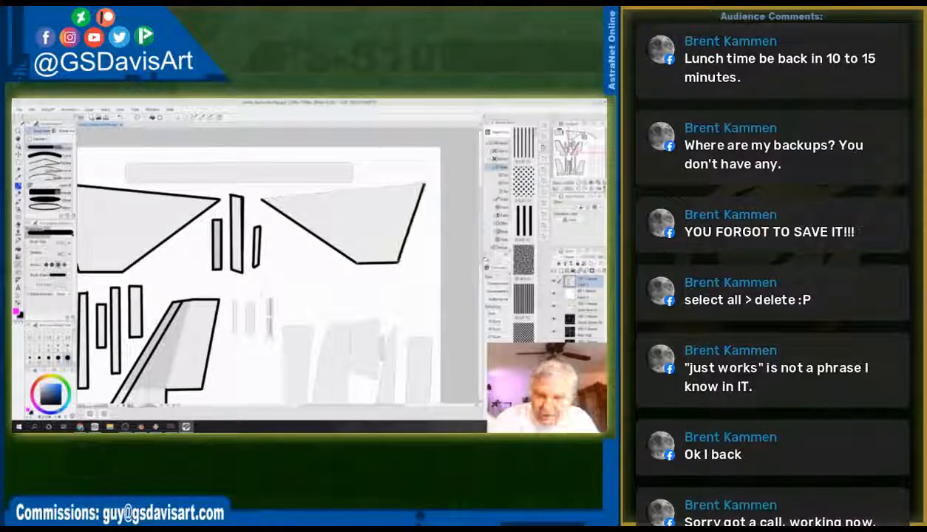
{"action": "left_click_drag", "start_coordinate": [263, 199], "coordinate": [425, 184]}
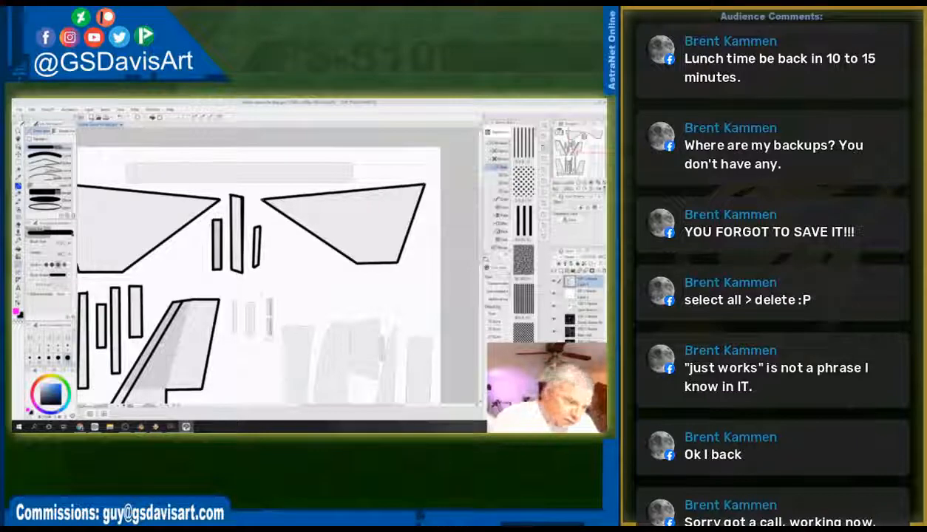
Step: Outline the long horizontal bar above the large panels and add a stepped inner line near the right panel's lower edge
{"action": "left_click_drag", "start_coordinate": [125, 179], "coordinate": [352, 181]}
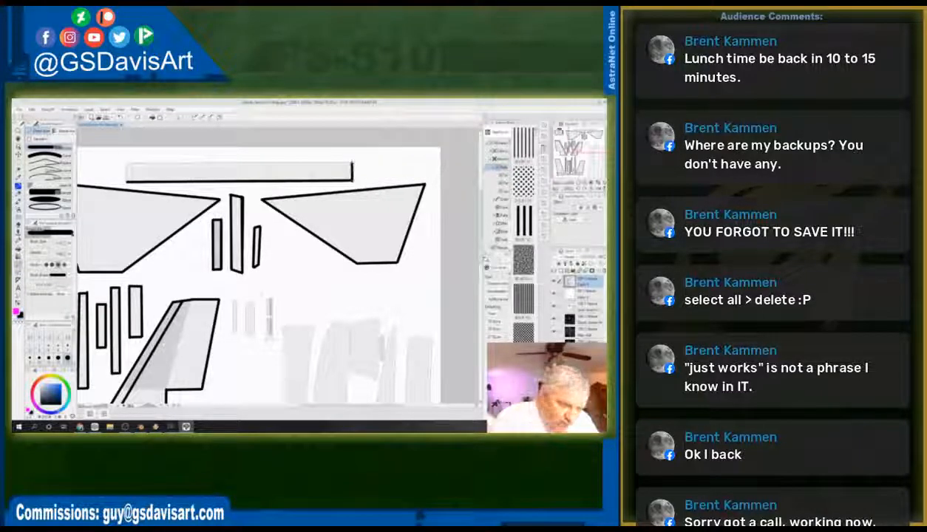
{"action": "left_click_drag", "start_coordinate": [126, 162], "coordinate": [353, 162]}
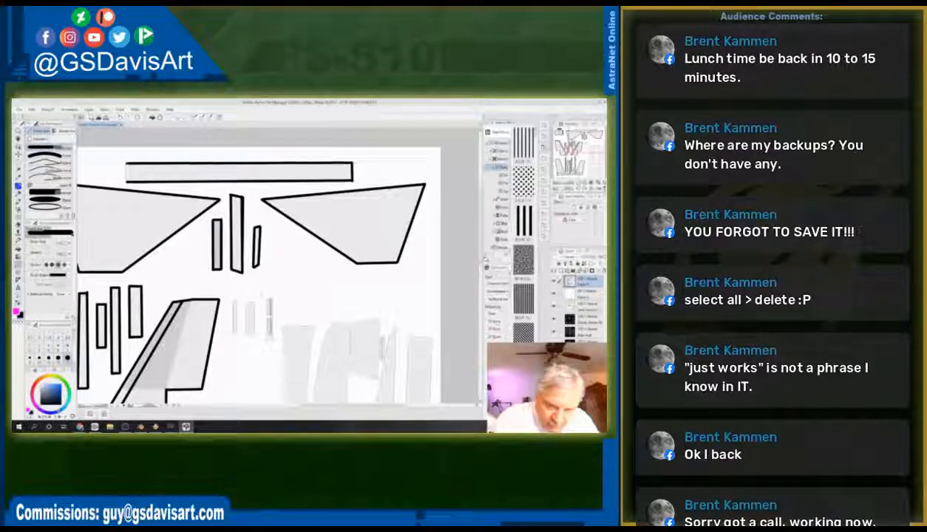
{"action": "left_click_drag", "start_coordinate": [124, 161], "coordinate": [124, 180]}
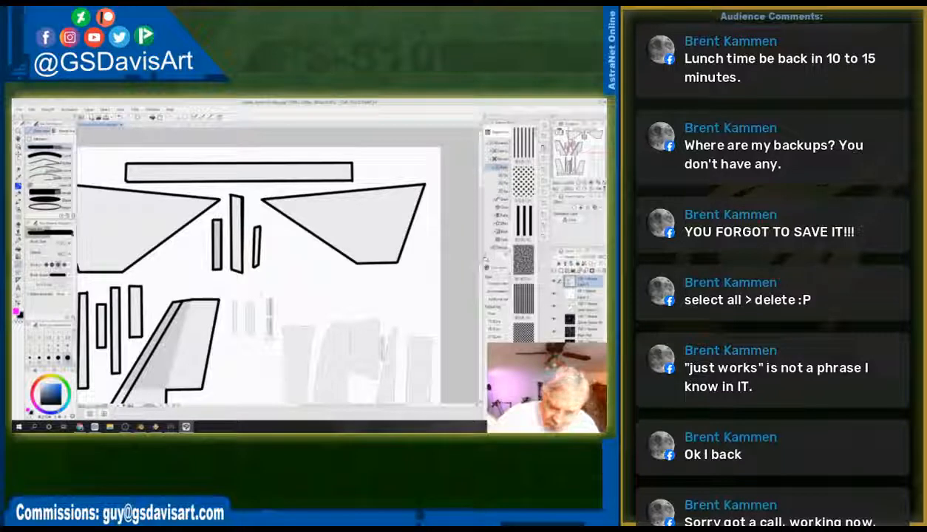
{"action": "left_click_drag", "start_coordinate": [335, 246], "coordinate": [404, 237]}
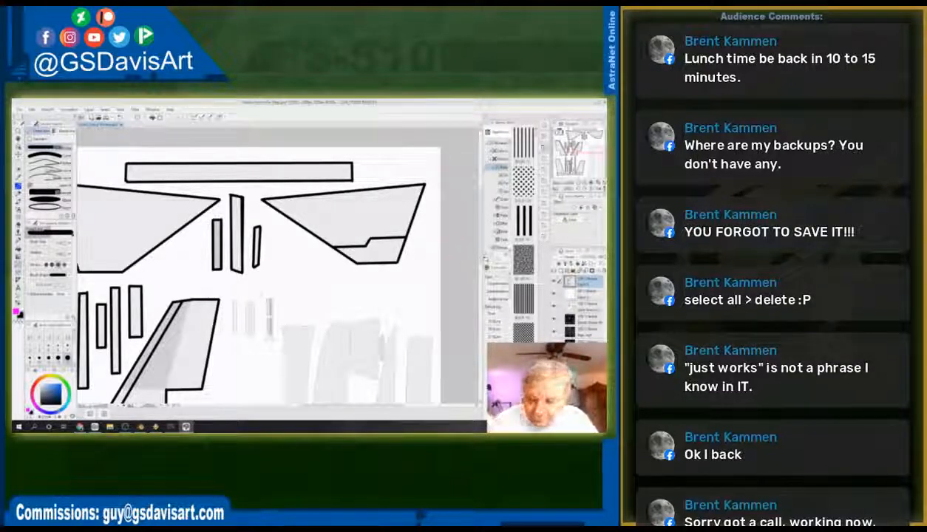
Step: Trace the left, bottom and lower right edges of the first tall island to the right of the fins
{"action": "scroll", "coordinate": [259, 266], "scroll_direction": "down", "scroll_amount": 5}
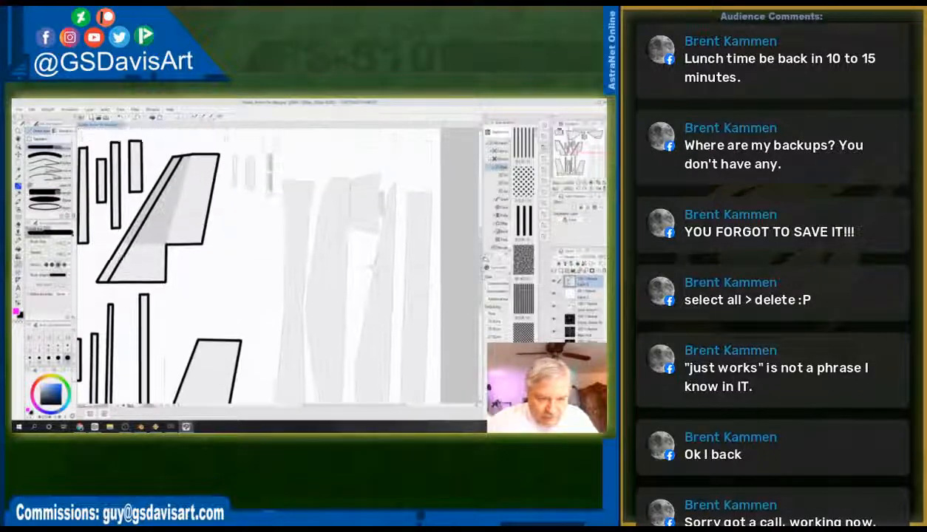
{"action": "scroll", "coordinate": [247, 260], "scroll_direction": "up", "scroll_amount": 1}
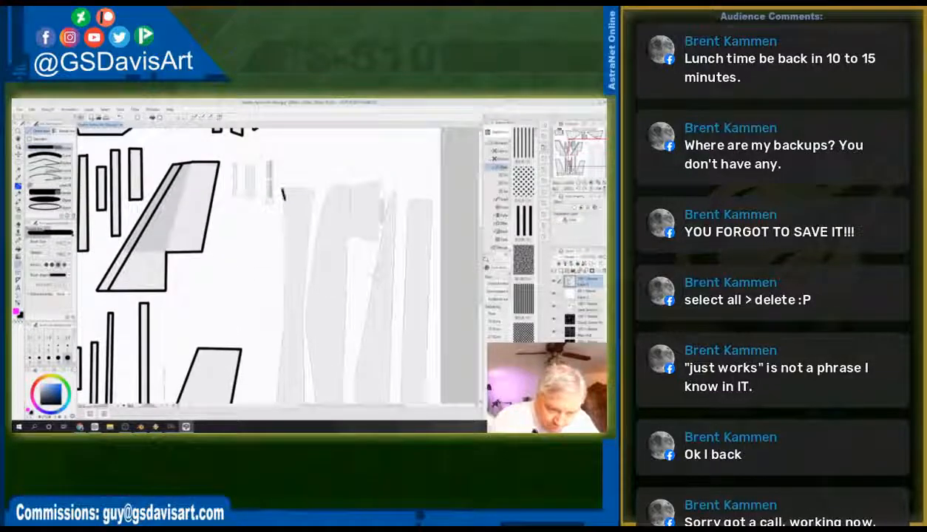
{"action": "left_click_drag", "start_coordinate": [285, 200], "coordinate": [284, 316]}
{"action": "left_click", "coordinate": [285, 316]}
{"action": "scroll", "coordinate": [280, 377], "scroll_direction": "down", "scroll_amount": 12}
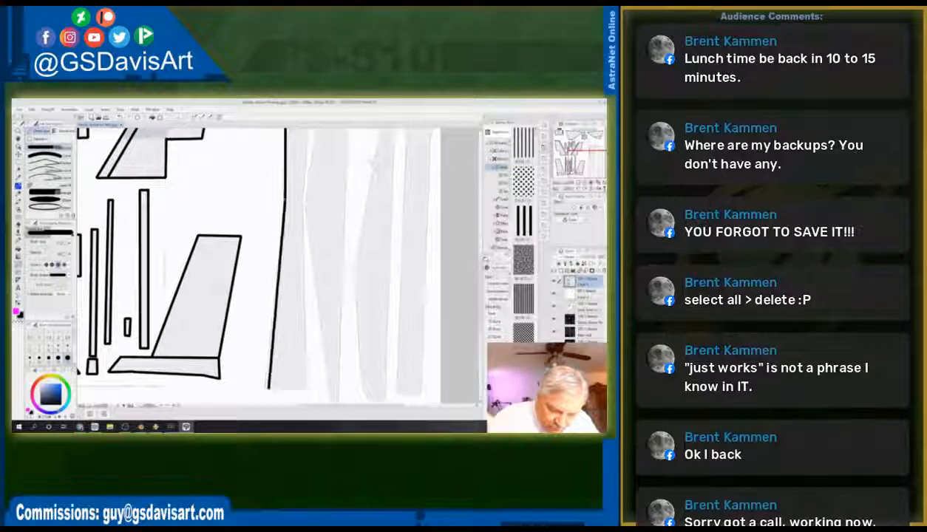
{"action": "left_click", "coordinate": [269, 388]}
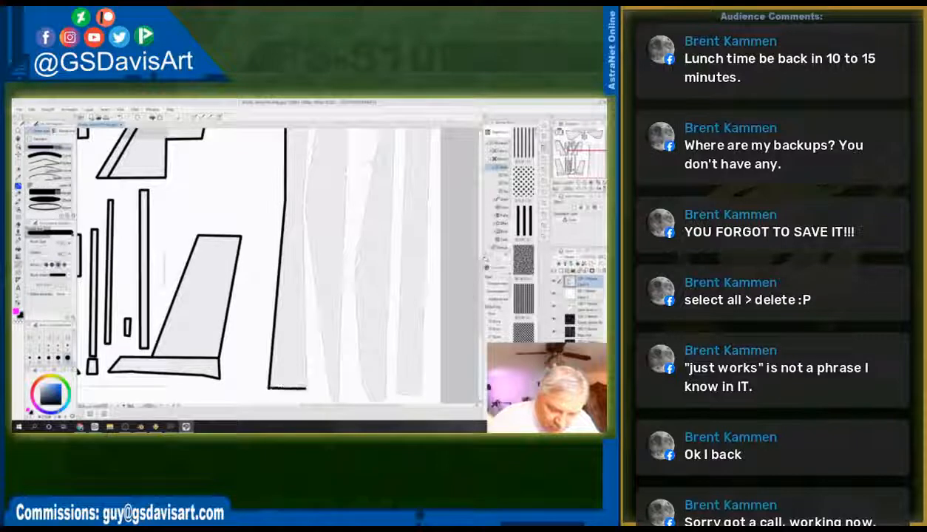
{"action": "left_click", "coordinate": [307, 388]}
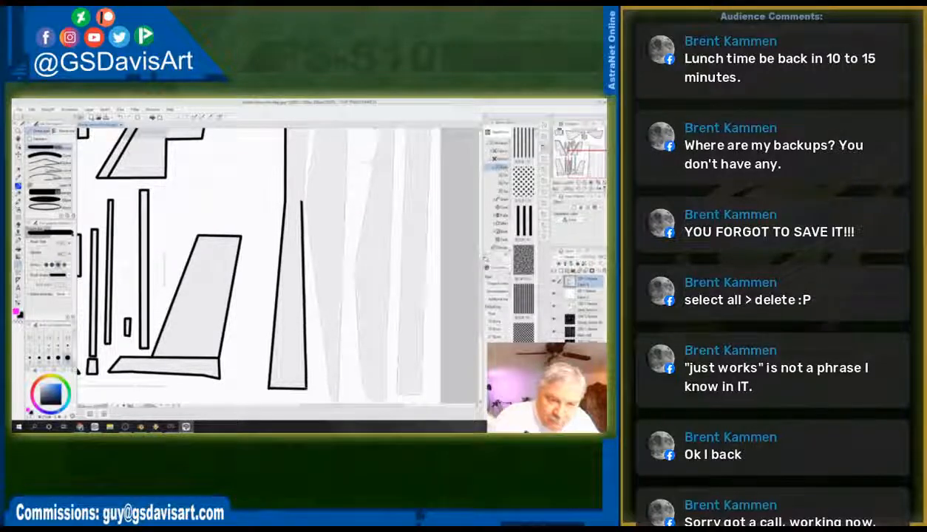
{"action": "left_click", "coordinate": [301, 200]}
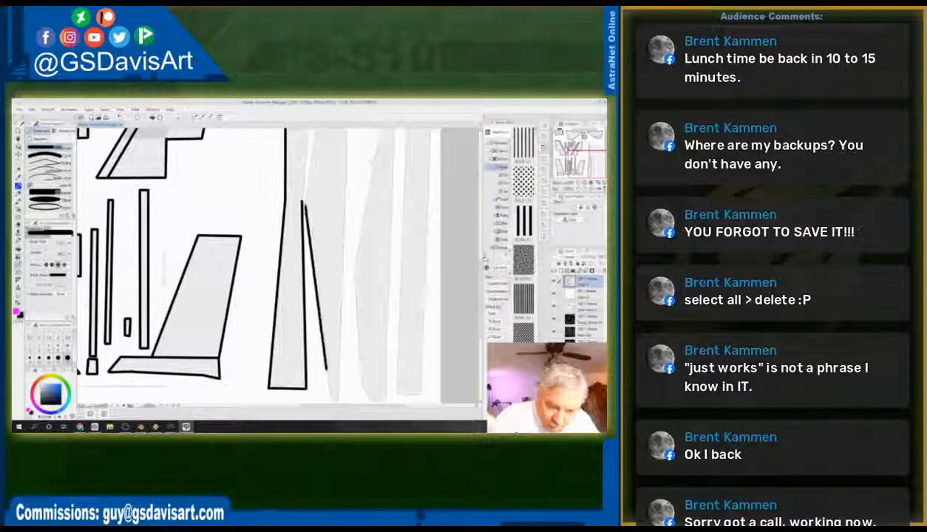
Step: Complete the first tall island's upper right edge and outline the second tall, angled island beside it
{"action": "left_click", "coordinate": [330, 397]}
{"action": "scroll", "coordinate": [331, 397], "scroll_direction": "down", "scroll_amount": 2}
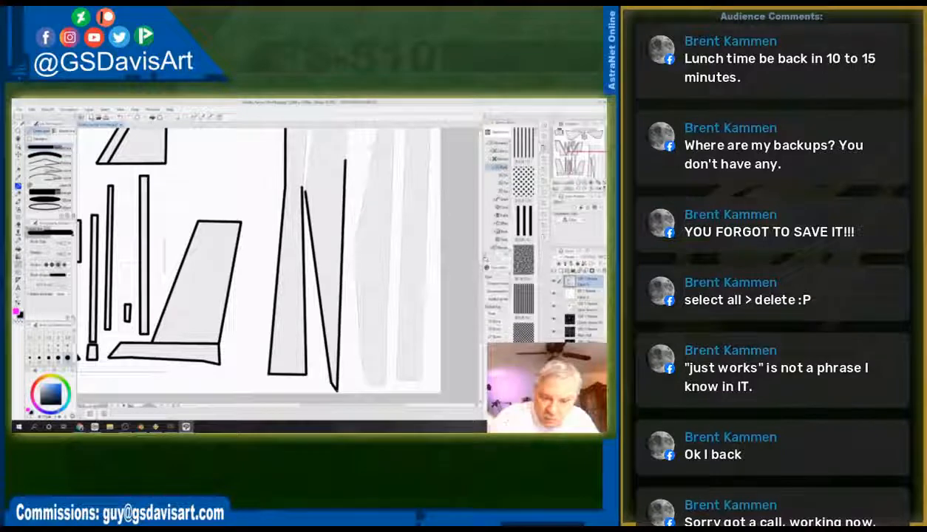
{"action": "scroll", "coordinate": [259, 263], "scroll_direction": "up", "scroll_amount": 10}
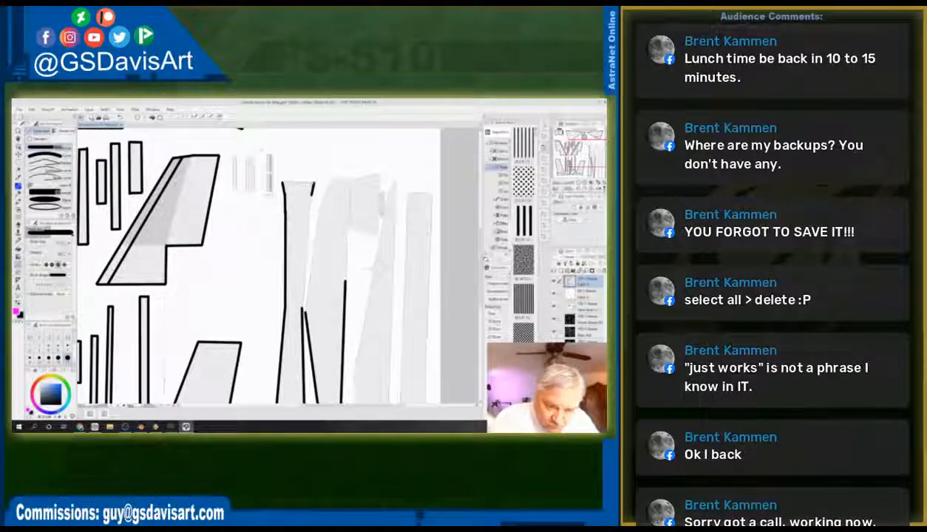
{"action": "left_click", "coordinate": [311, 195]}
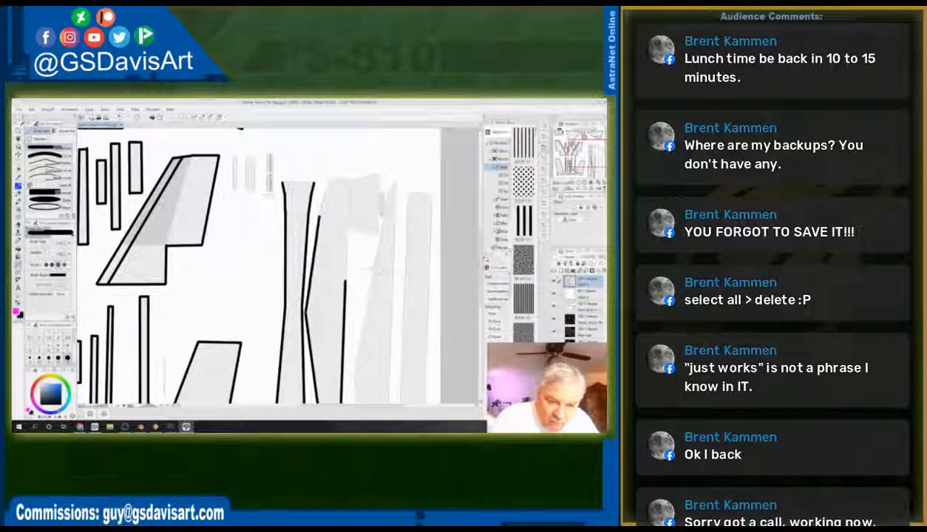
{"action": "mouse_move", "coordinate": [320, 216]}
{"action": "left_mouse_down"}
{"action": "mouse_move", "coordinate": [326, 191]}
{"action": "mouse_move", "coordinate": [346, 178]}
{"action": "mouse_move", "coordinate": [339, 278]}
{"action": "left_mouse_up"}
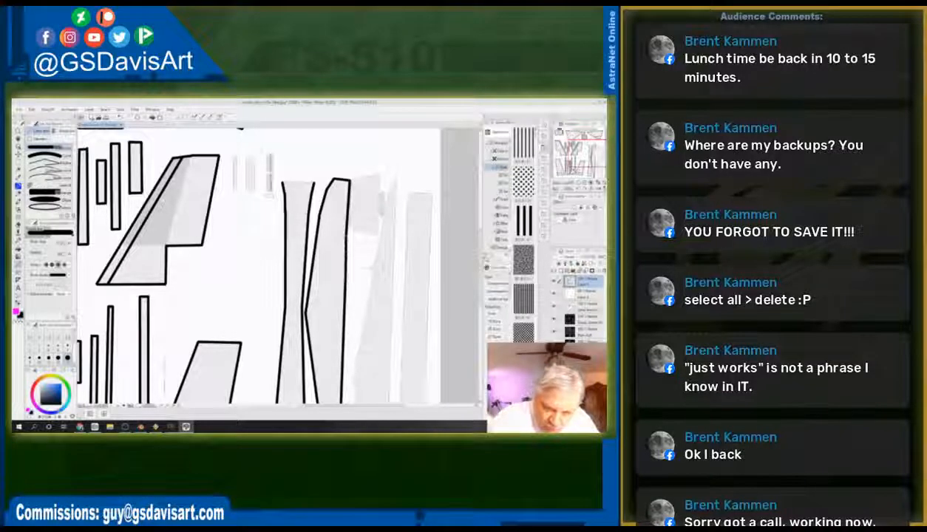
Step: Outline the small tapered panel beside the second tall island's upper end and the tiny strip next to it
{"action": "mouse_move", "coordinate": [348, 224]}
{"action": "left_mouse_down"}
{"action": "mouse_move", "coordinate": [376, 234]}
{"action": "mouse_move", "coordinate": [379, 175]}
{"action": "mouse_move", "coordinate": [345, 181]}
{"action": "mouse_move", "coordinate": [344, 227]}
{"action": "left_mouse_up"}
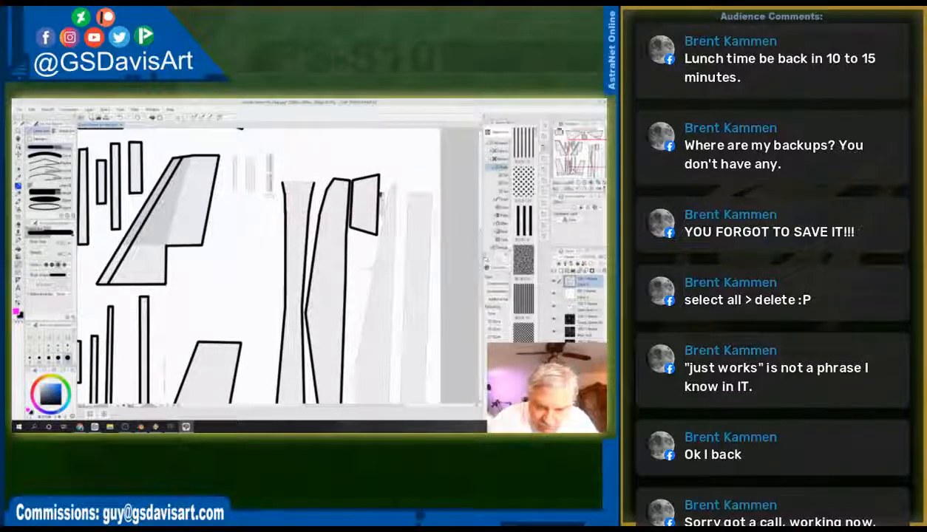
{"action": "mouse_move", "coordinate": [379, 195]}
{"action": "left_mouse_down"}
{"action": "mouse_move", "coordinate": [385, 216]}
{"action": "mouse_move", "coordinate": [384, 190]}
{"action": "left_mouse_up"}
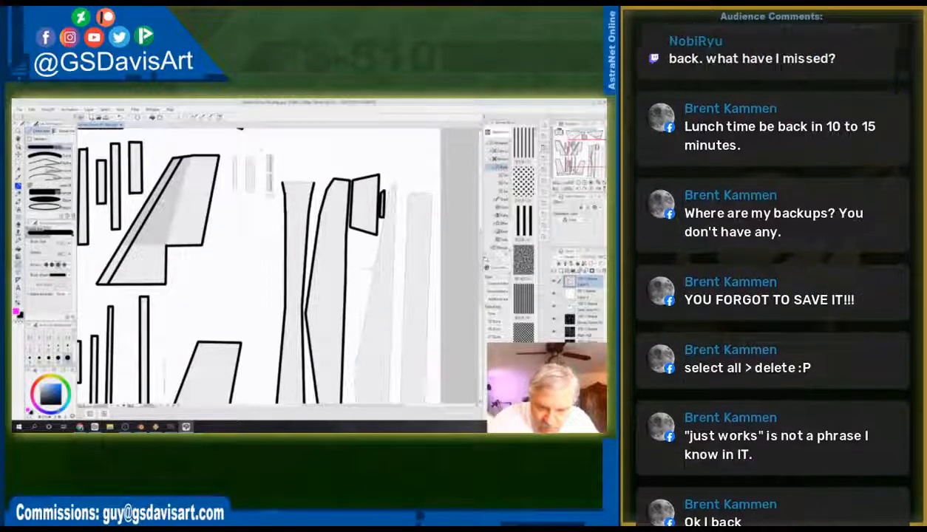
Step: Outline the third tall island, from its pointed upper end along both long sides to its angled lower end
{"action": "mouse_move", "coordinate": [396, 183]}
{"action": "left_mouse_down"}
{"action": "mouse_move", "coordinate": [367, 256]}
{"action": "mouse_move", "coordinate": [355, 374]}
{"action": "left_mouse_up"}
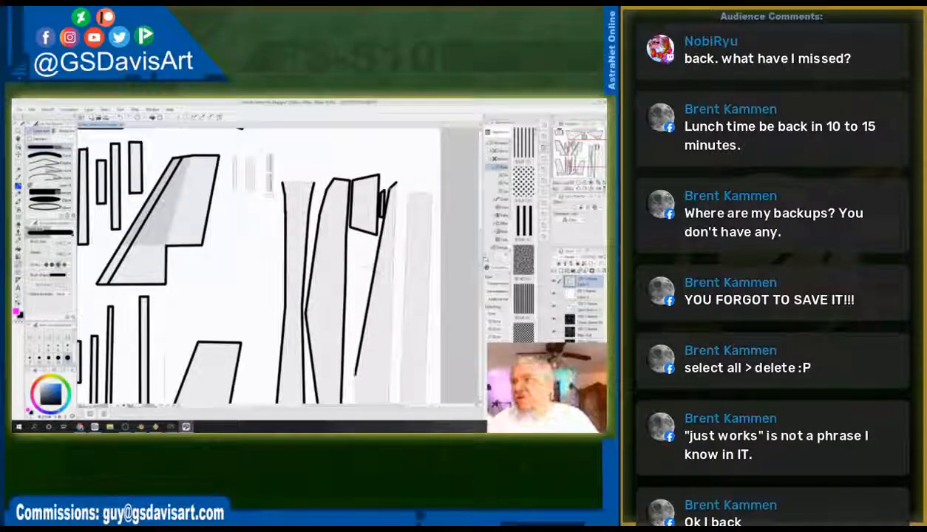
{"action": "left_click_drag", "start_coordinate": [394, 184], "coordinate": [389, 399]}
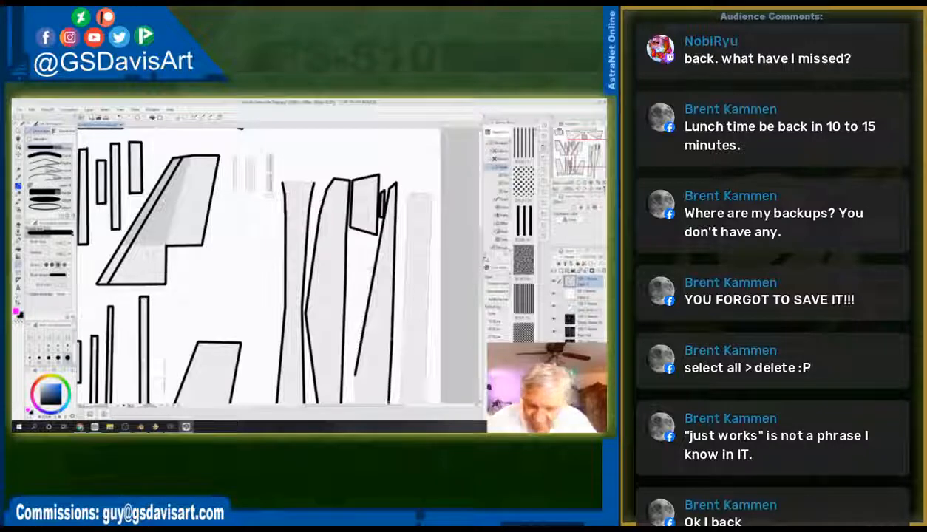
{"action": "scroll", "coordinate": [266, 266], "scroll_direction": "down", "scroll_amount": 3}
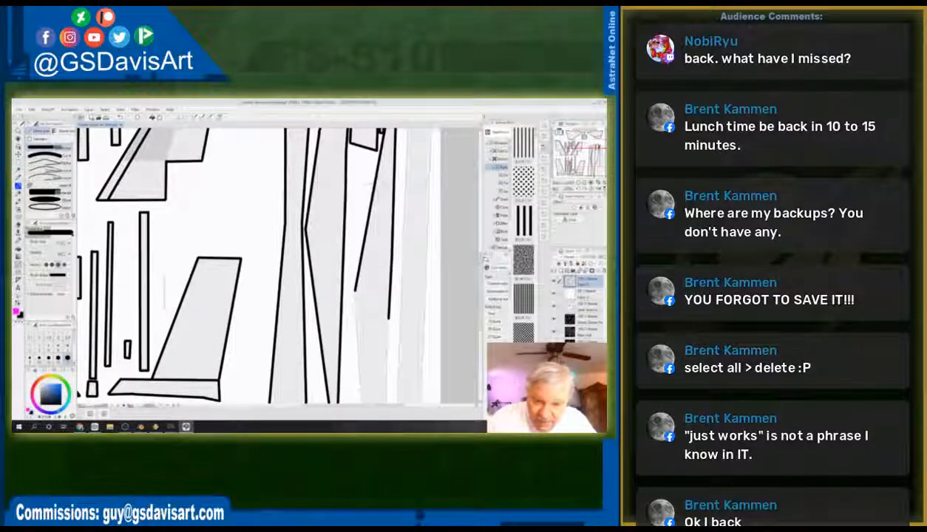
{"action": "left_click_drag", "start_coordinate": [394, 153], "coordinate": [388, 321]}
{"action": "left_click_drag", "start_coordinate": [354, 281], "coordinate": [360, 386]}
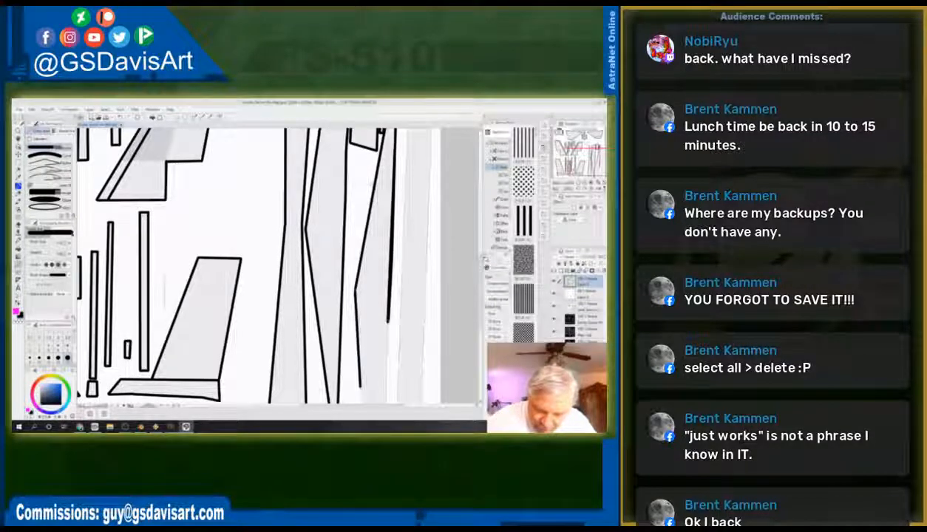
{"action": "left_click_drag", "start_coordinate": [388, 309], "coordinate": [385, 362]}
{"action": "left_click_drag", "start_coordinate": [386, 314], "coordinate": [385, 365]}
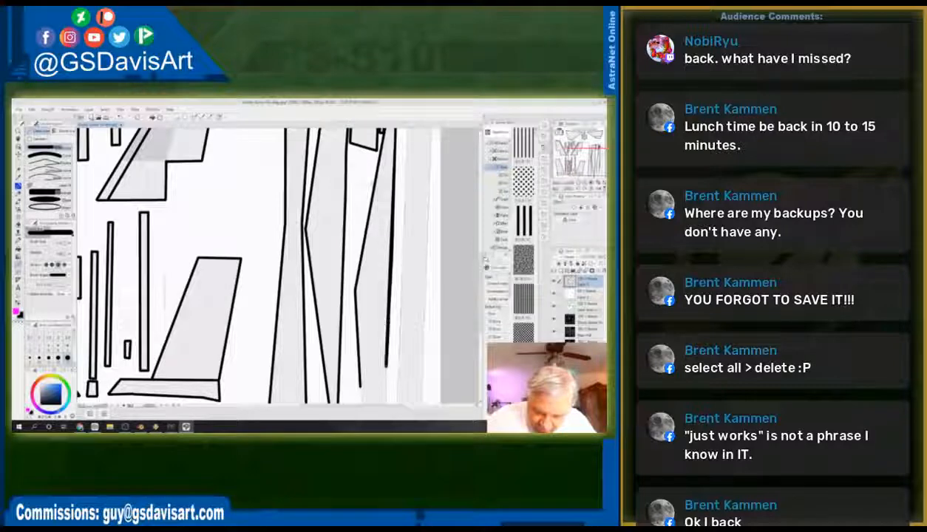
{"action": "scroll", "coordinate": [259, 266], "scroll_direction": "down", "scroll_amount": 3}
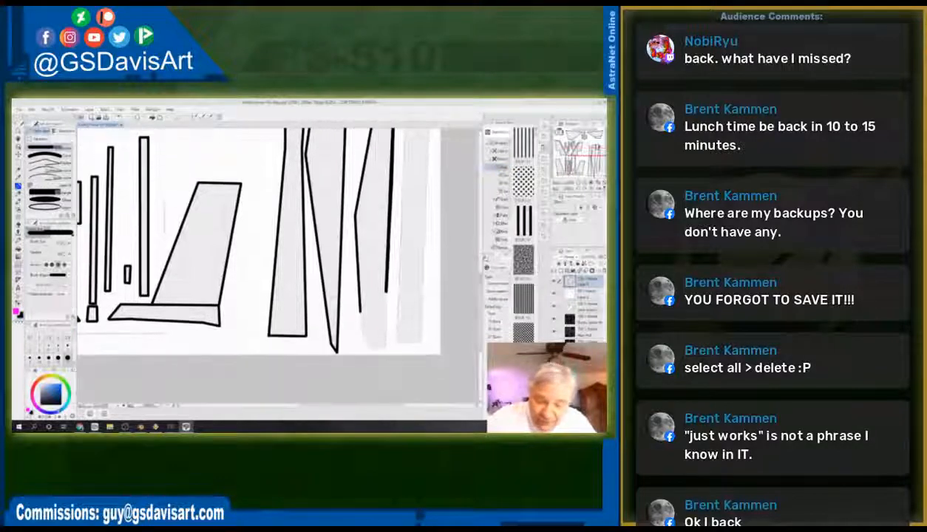
{"action": "mouse_move", "coordinate": [358, 303]}
{"action": "left_mouse_down"}
{"action": "mouse_move", "coordinate": [365, 342]}
{"action": "mouse_move", "coordinate": [383, 345]}
{"action": "mouse_move", "coordinate": [385, 286]}
{"action": "mouse_move", "coordinate": [398, 341]}
{"action": "mouse_move", "coordinate": [423, 341]}
{"action": "mouse_move", "coordinate": [421, 125]}
{"action": "left_mouse_up"}
Step: Outline the tall, nearly rectangular strip closest to the canvas's right edge
{"action": "scroll", "coordinate": [421, 133], "scroll_direction": "up", "scroll_amount": 3}
{"action": "scroll", "coordinate": [251, 259], "scroll_direction": "up", "scroll_amount": 5}
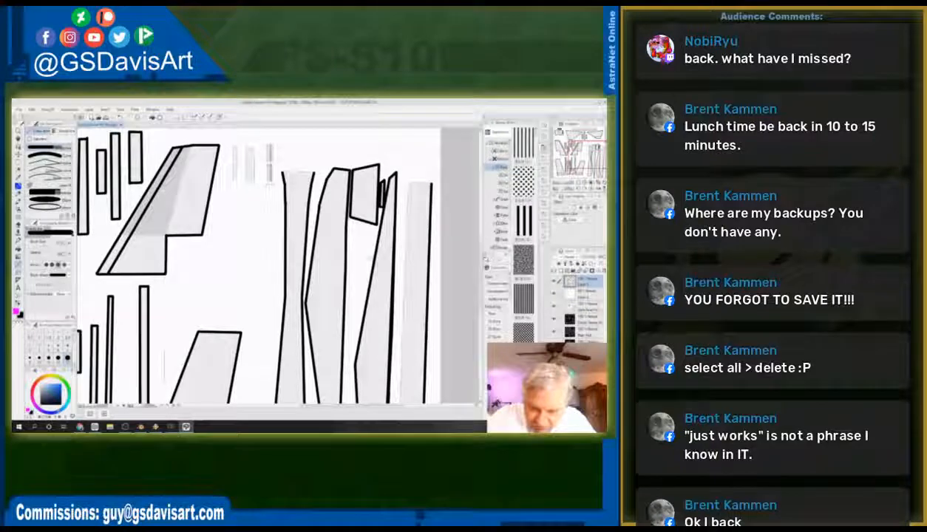
{"action": "mouse_move", "coordinate": [408, 182]}
{"action": "left_mouse_down"}
{"action": "mouse_move", "coordinate": [432, 184]}
{"action": "mouse_move", "coordinate": [400, 403]}
{"action": "left_mouse_up"}
{"action": "scroll", "coordinate": [401, 392], "scroll_direction": "down", "scroll_amount": 2}
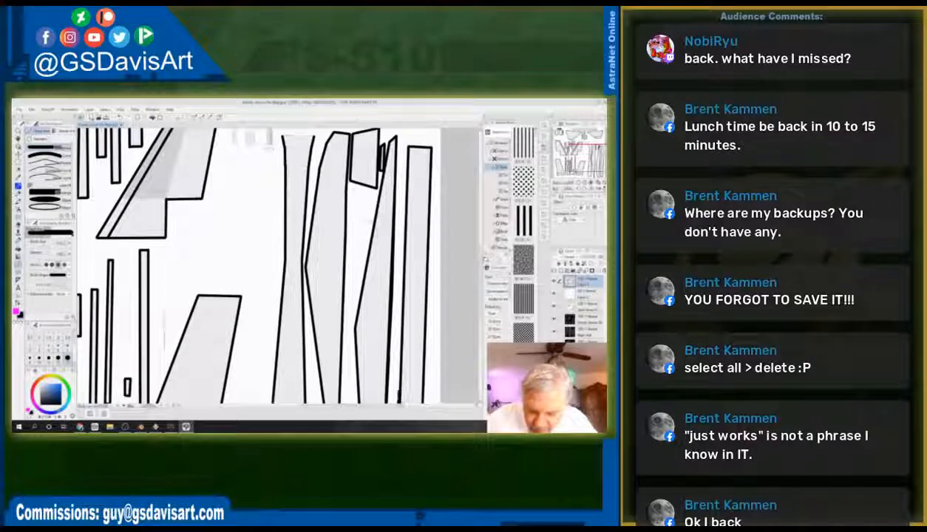
{"action": "scroll", "coordinate": [259, 259], "scroll_direction": "down", "scroll_amount": 2}
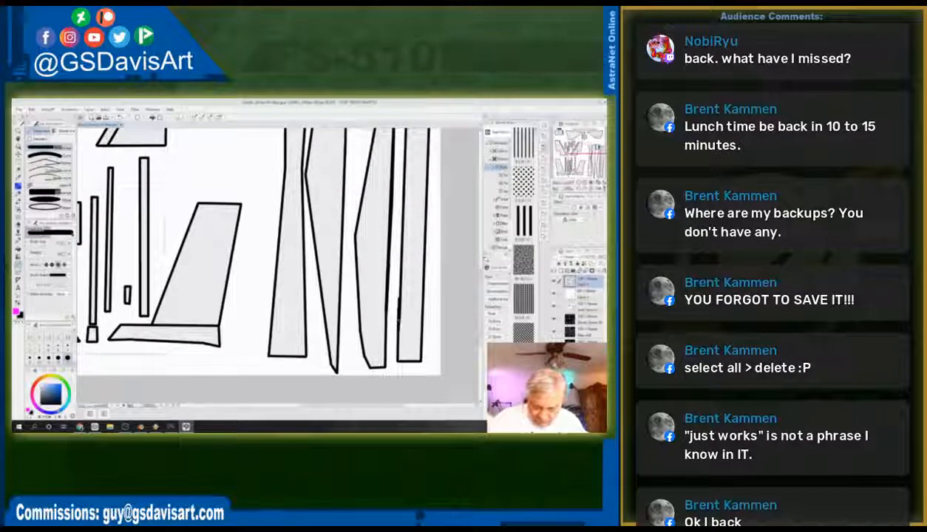
Step: Try hiding the grey UV guide and closing the first tall island's open upper edge with a straight line, and undo the line
{"action": "key", "text": "ctrl+minus"}
{"action": "key", "text": "ctrl+minus"}
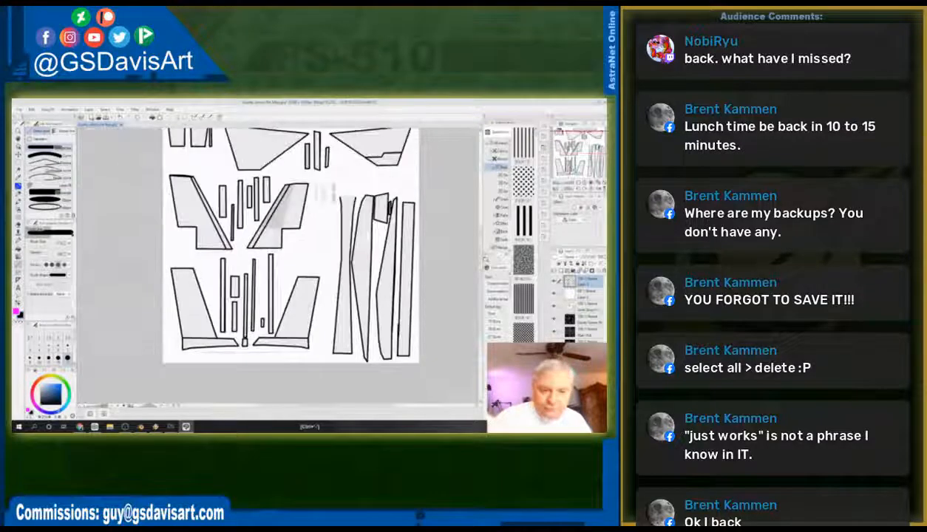
{"action": "scroll", "coordinate": [291, 259], "scroll_direction": "up", "scroll_amount": 3}
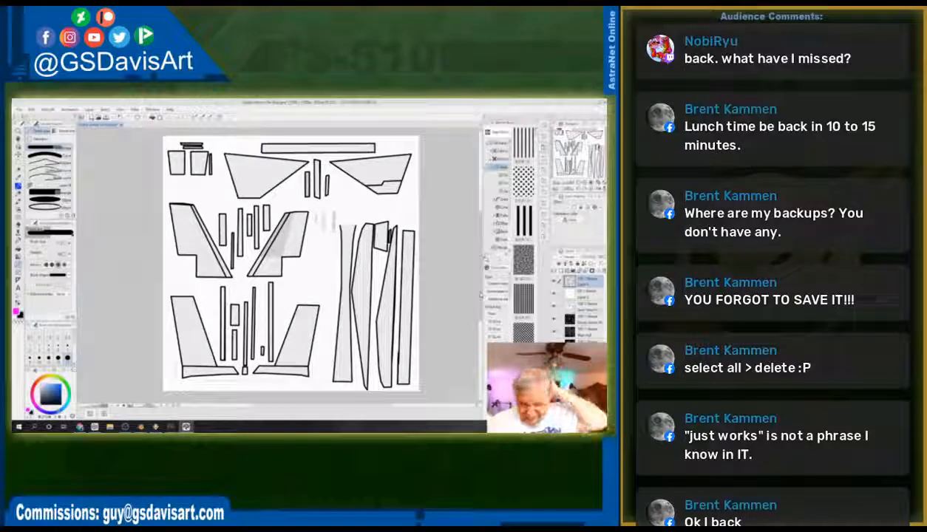
{"action": "left_click", "coordinate": [589, 293]}
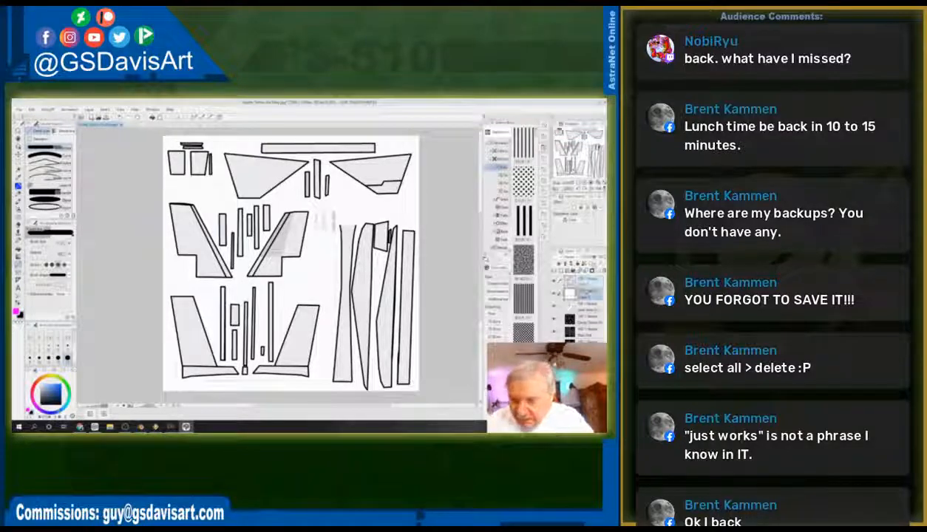
{"action": "key", "text": "Delete"}
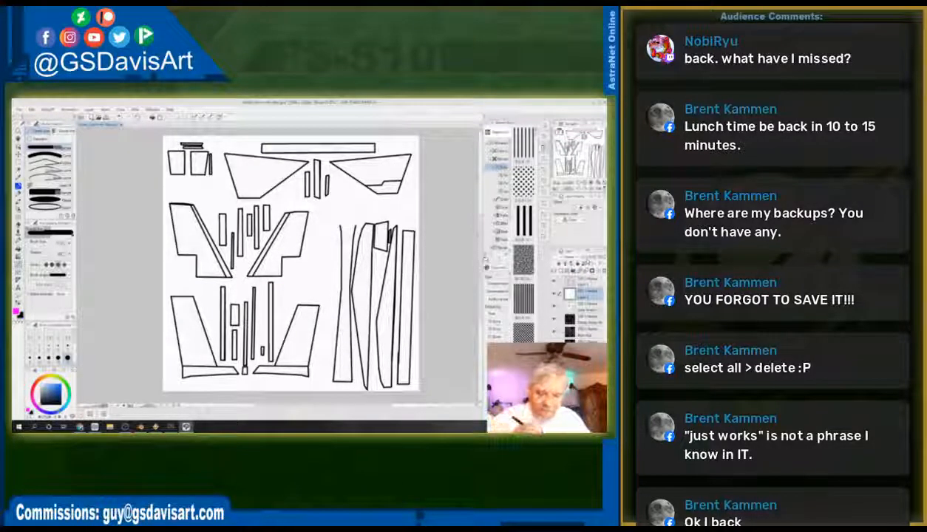
{"action": "left_click_drag", "start_coordinate": [340, 225], "coordinate": [356, 226]}
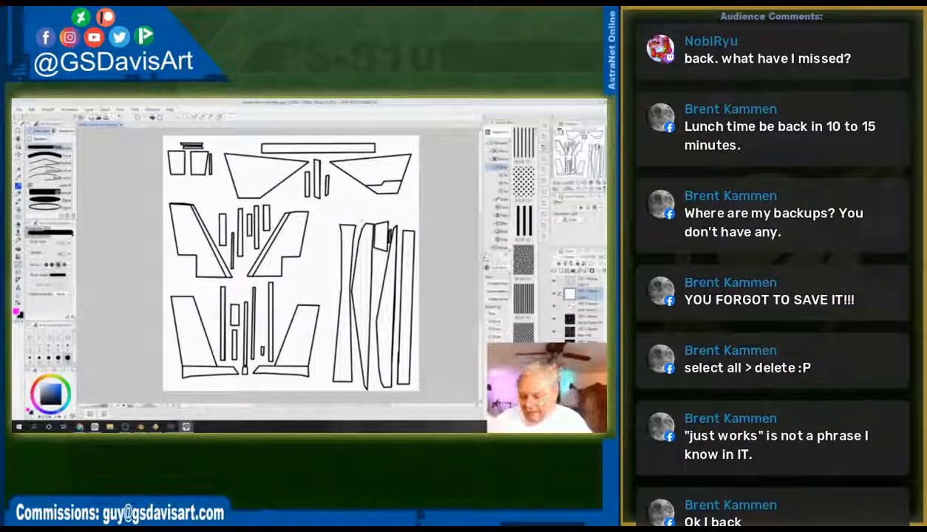
{"action": "key", "text": "ctrl+z"}
{"action": "key", "text": "ctrl+z"}
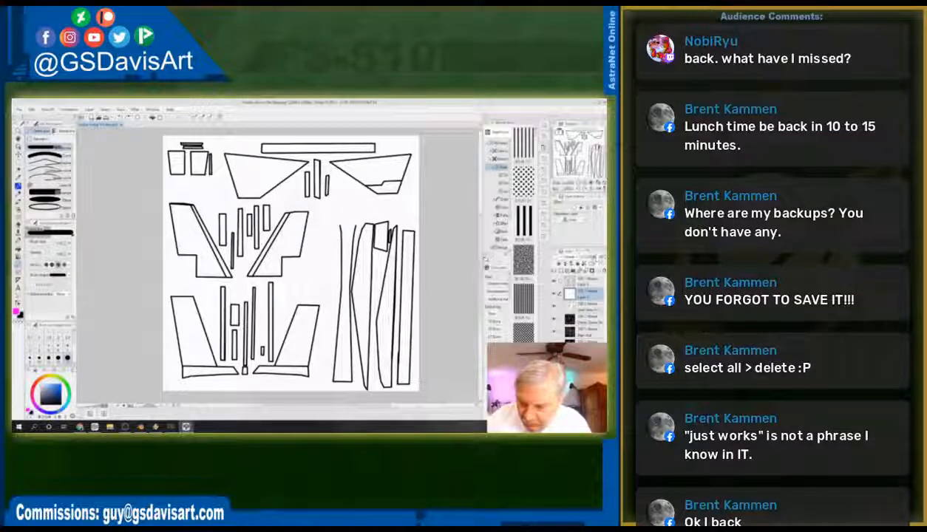
Step: Close the first tall island's upper edge on the line-art layer and hide the grey UV guide behind the outlines
{"action": "left_click_drag", "start_coordinate": [590, 257], "coordinate": [588, 257]}
{"action": "left_click", "coordinate": [590, 282]}
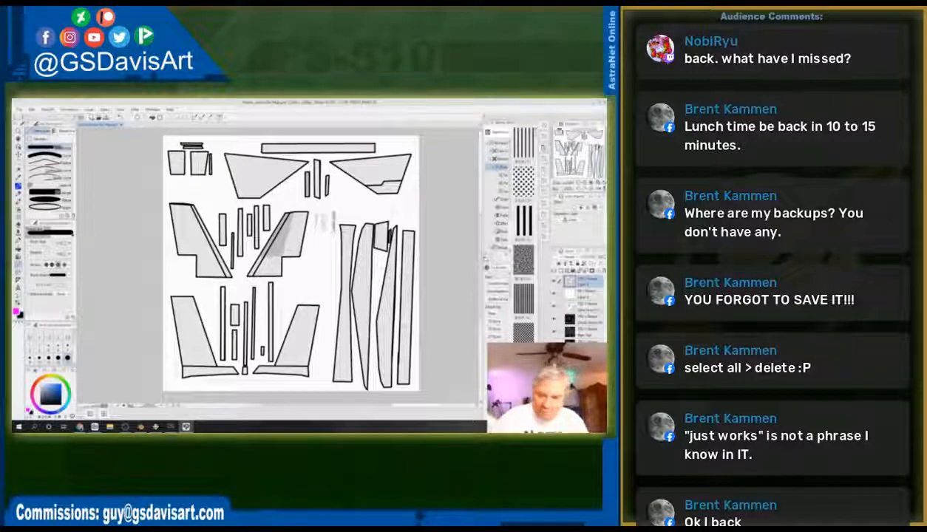
{"action": "left_click", "coordinate": [589, 294]}
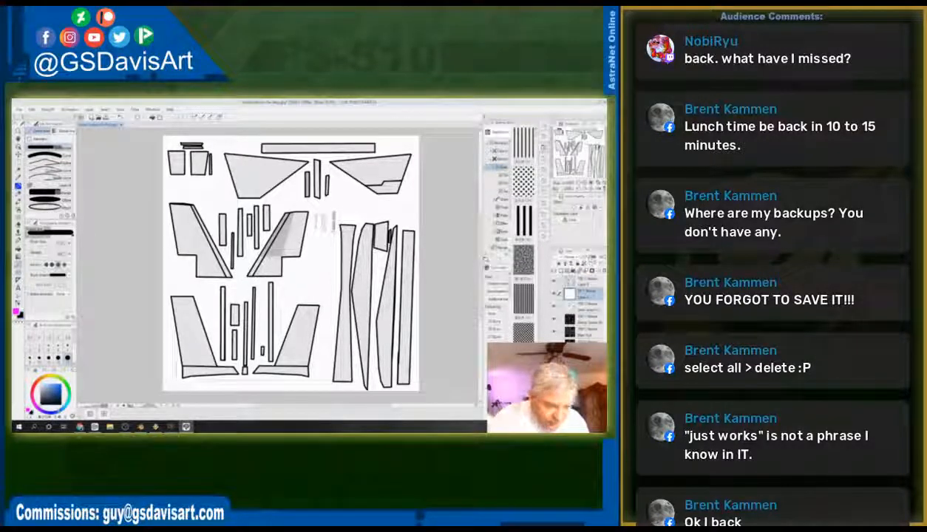
{"action": "key", "text": "Delete"}
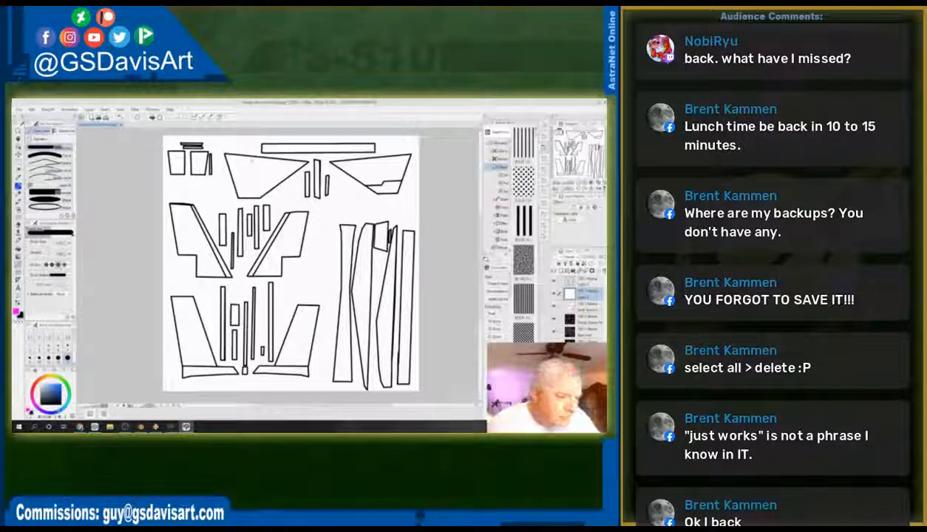
Step: Save the finished black outline map as a new file
{"action": "left_click", "coordinate": [18, 109]}
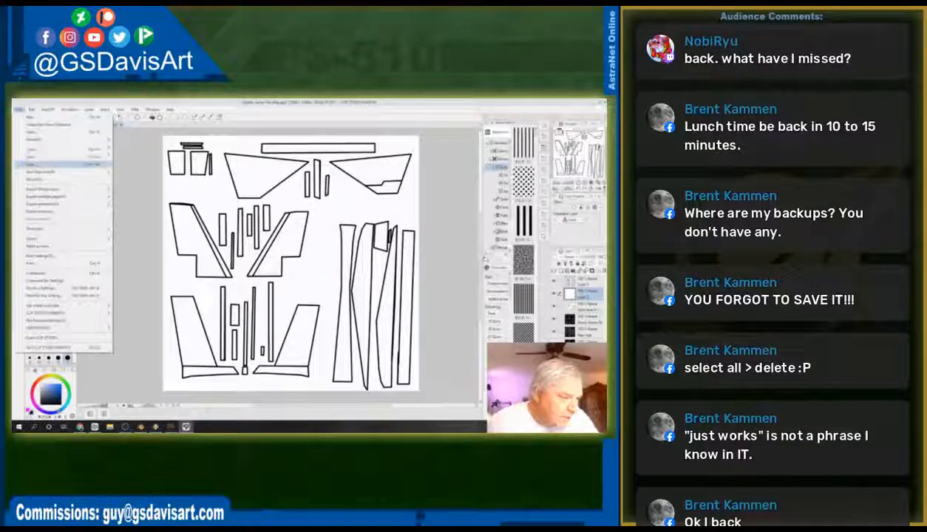
{"action": "left_click", "coordinate": [30, 164]}
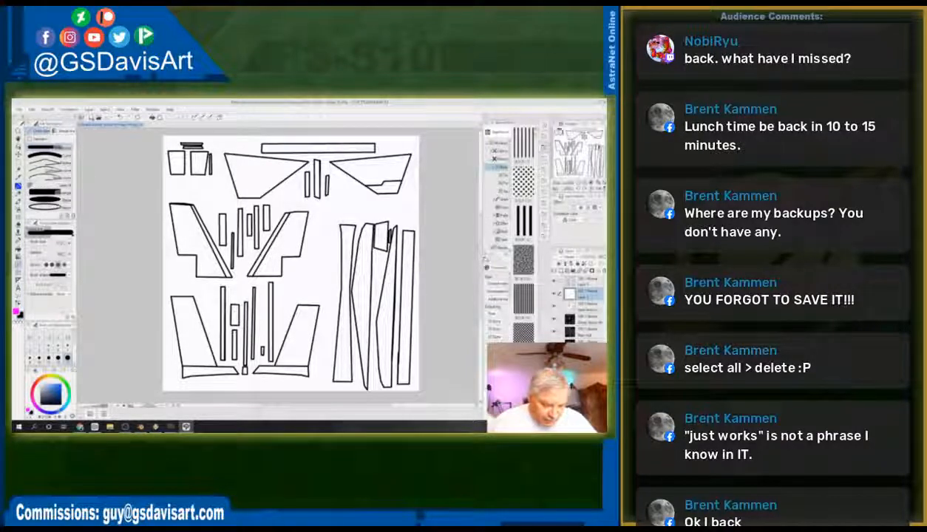
Step: Switch to DAZ Studio and update the selected tail fin parts to show the outlined texture map
{"action": "left_click", "coordinate": [170, 426]}
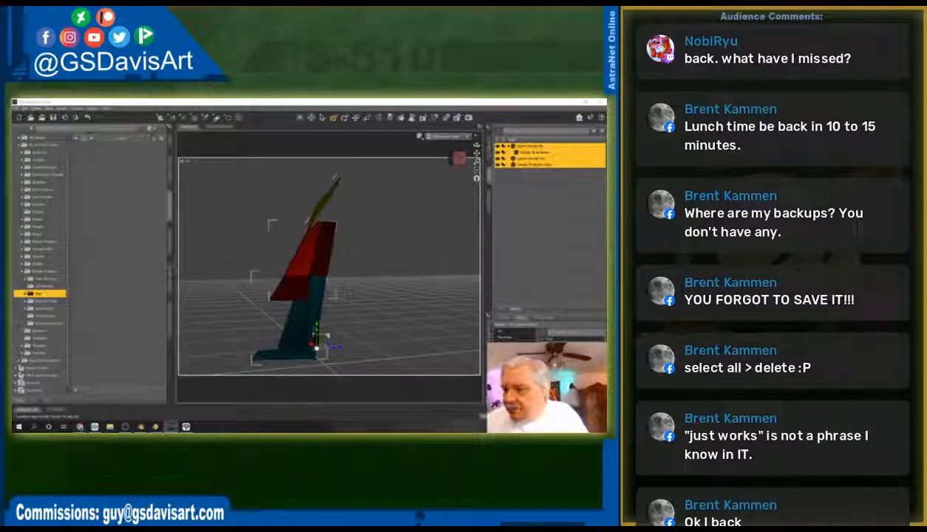
{"action": "key", "text": "ctrl+i"}
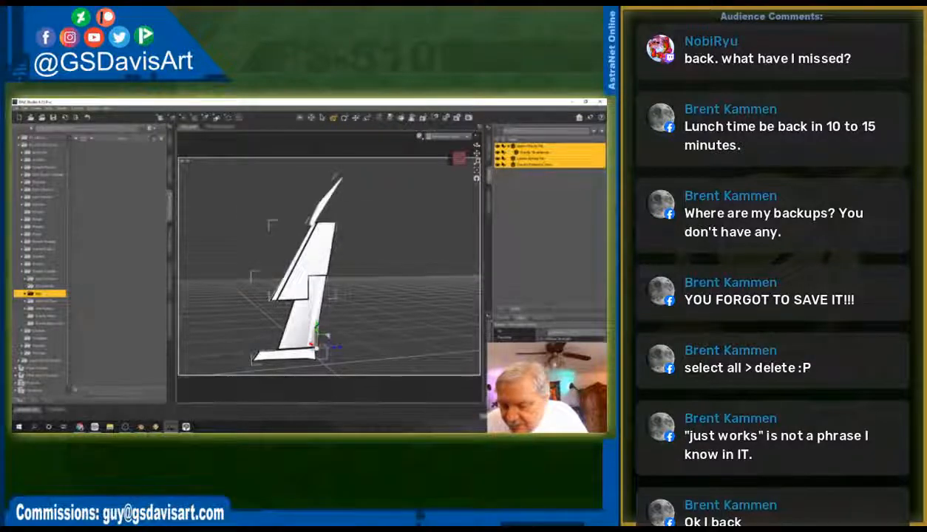
Step: Darken the surface color of the selected tail fin parts to black
{"action": "left_click", "coordinate": [563, 369]}
{"action": "left_click_drag", "start_coordinate": [381, 247], "coordinate": [383, 274]}
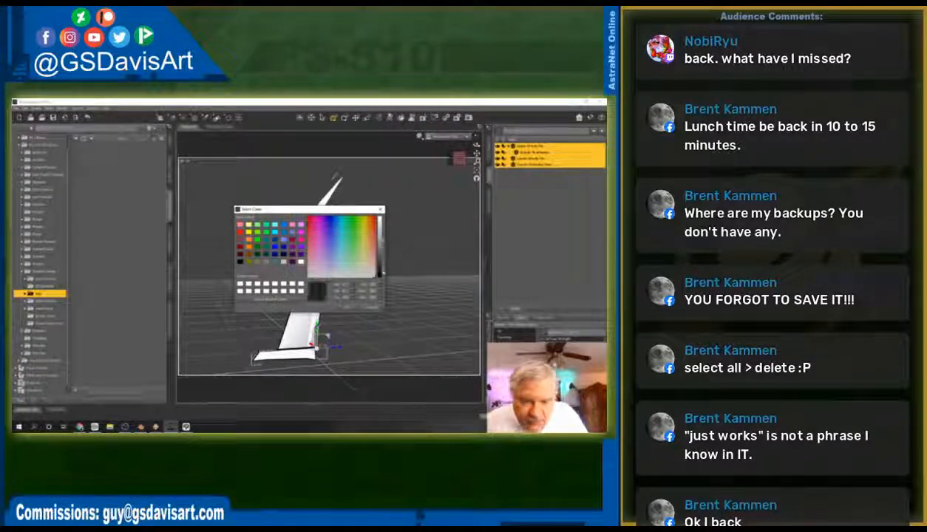
{"action": "left_click", "coordinate": [339, 303]}
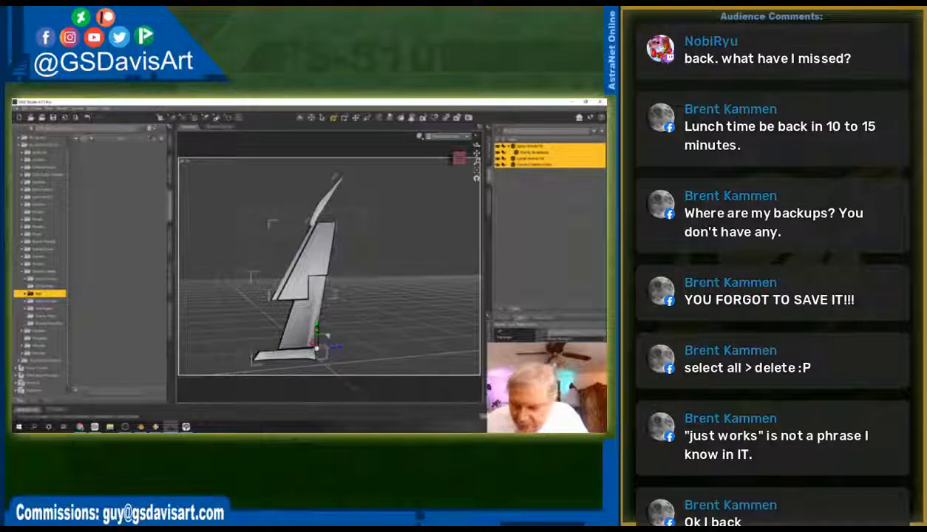
Step: Lighten the surface color of the selected fin parts, deselect them, and inspect the outlines on the fin from a steeper angle
{"action": "left_click", "coordinate": [563, 370]}
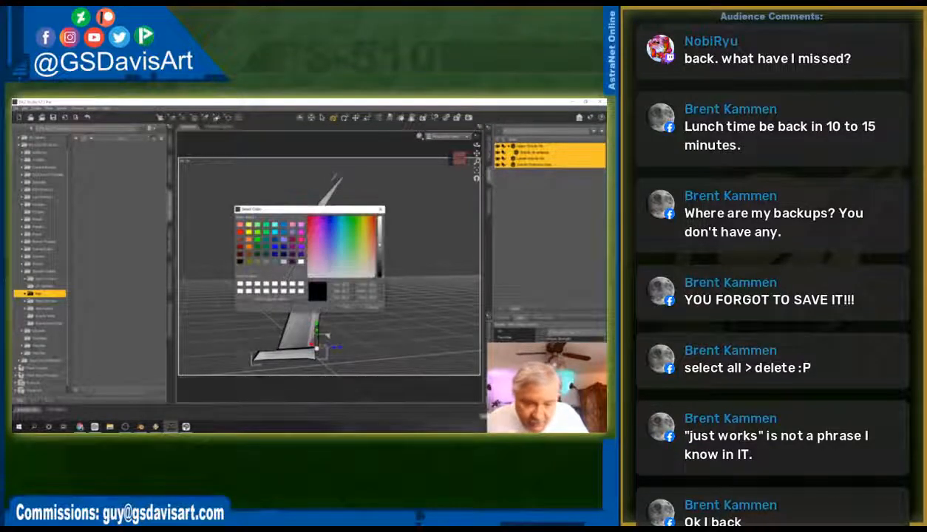
{"action": "left_click", "coordinate": [343, 301]}
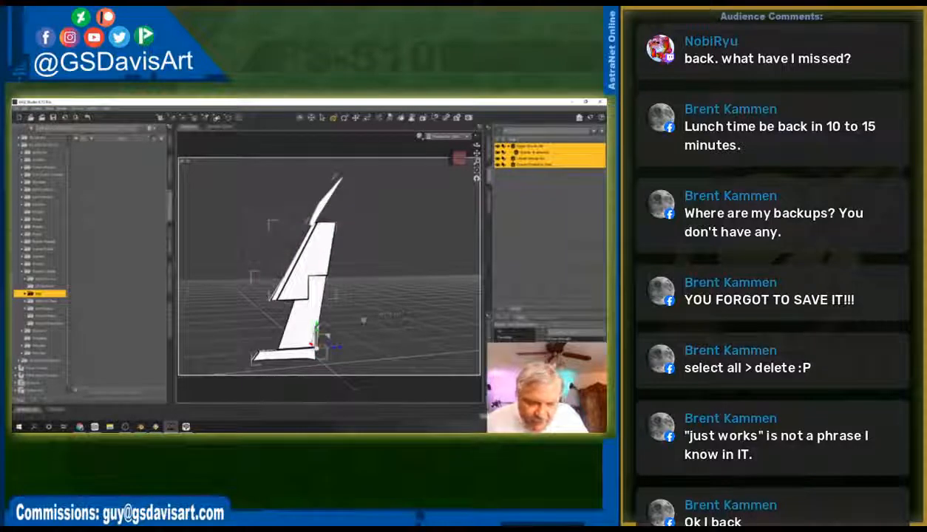
{"action": "left_click", "coordinate": [367, 320]}
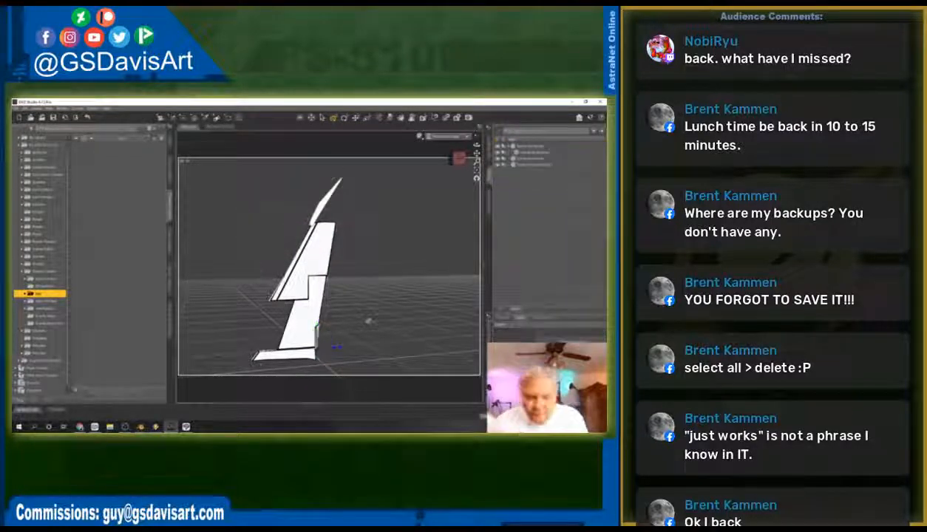
{"action": "mouse_move", "coordinate": [460, 158]}
{"action": "left_mouse_down"}
{"action": "mouse_move", "coordinate": [488, 165]}
{"action": "mouse_move", "coordinate": [447, 162]}
{"action": "left_mouse_up"}
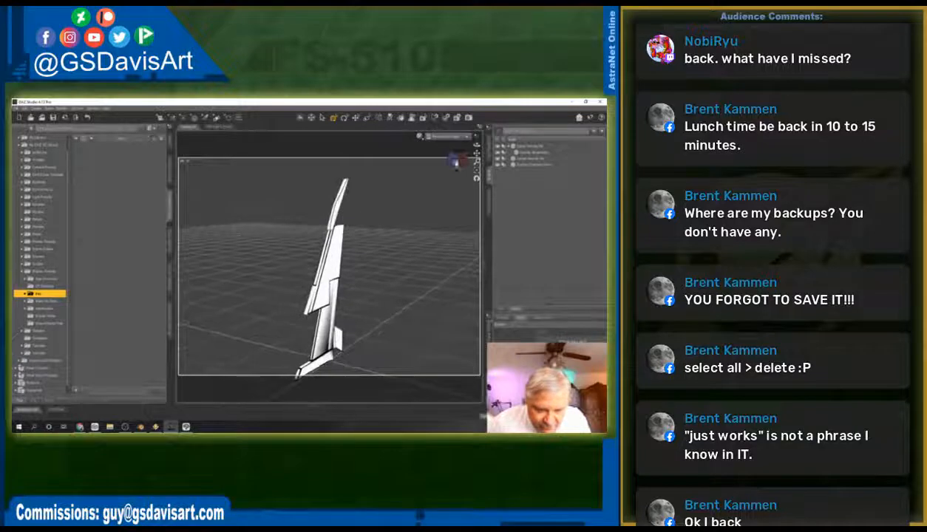
{"action": "left_click", "coordinate": [308, 249]}
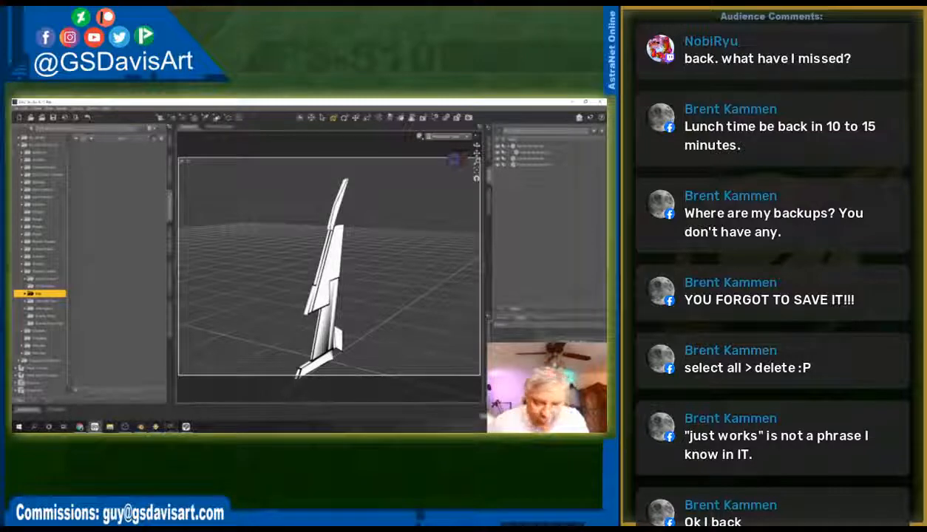
Step: Switch to Clip Studio Paint, copy a large rectangular area of the hexagon pattern image, and paste it into the outline map document
{"action": "left_click", "coordinate": [186, 426]}
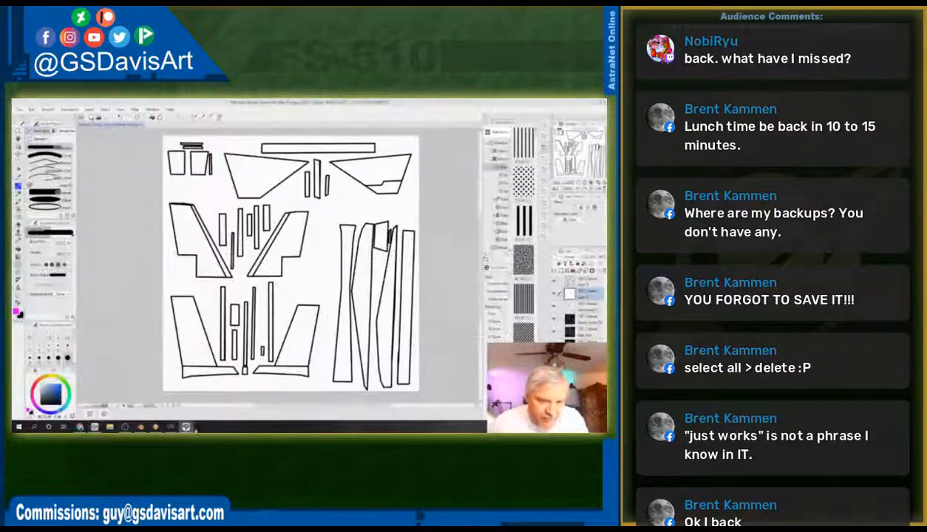
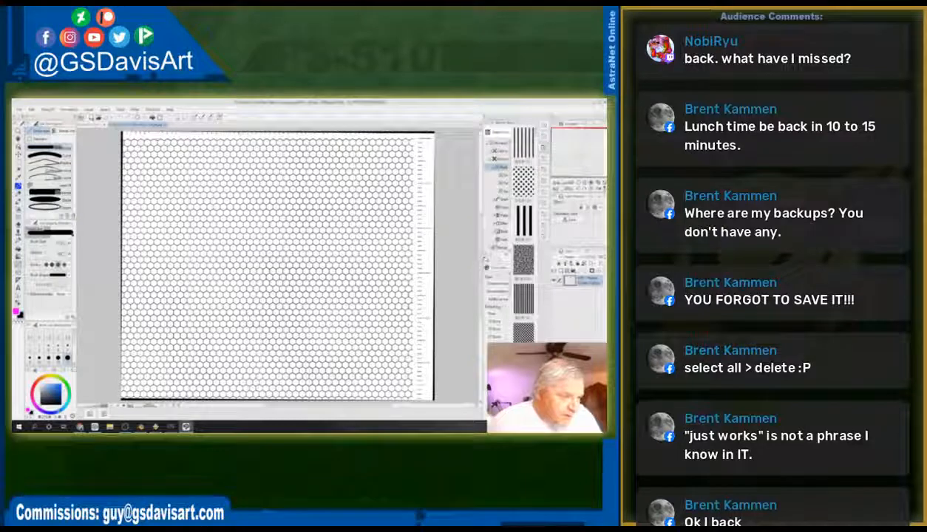
{"action": "left_click", "coordinate": [18, 162]}
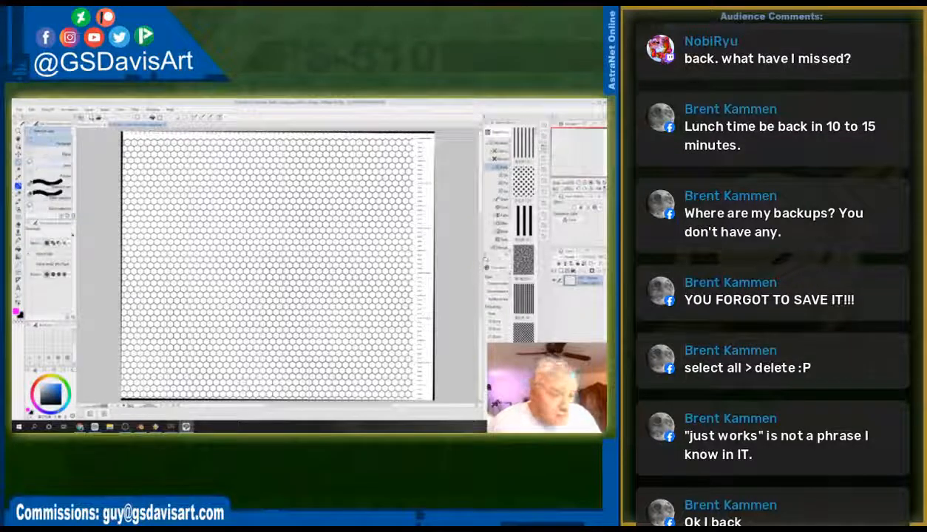
{"action": "left_click_drag", "start_coordinate": [139, 134], "coordinate": [270, 316]}
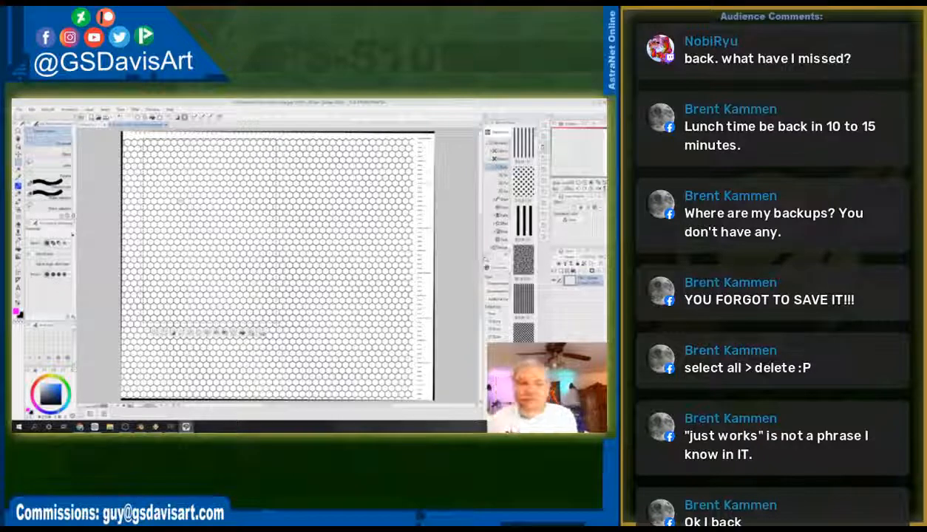
{"action": "left_click", "coordinate": [94, 125]}
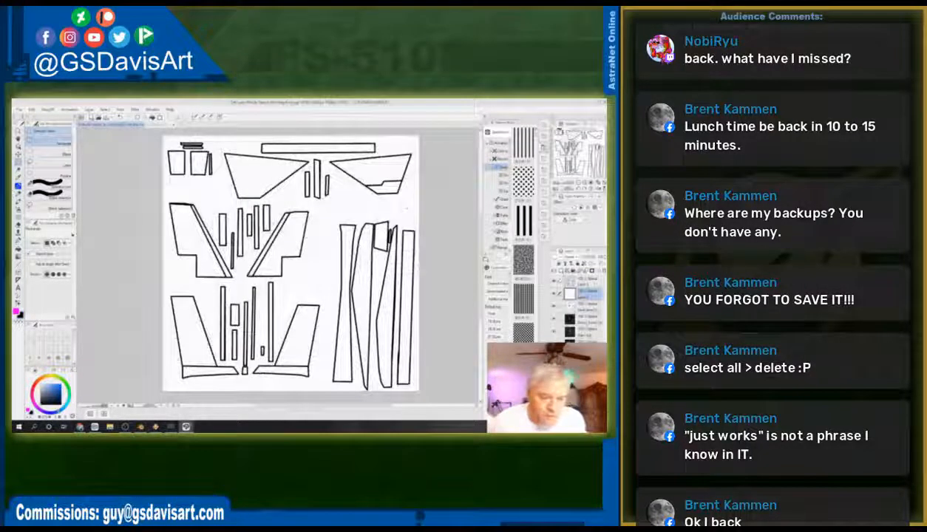
{"action": "key", "text": "ctrl+v"}
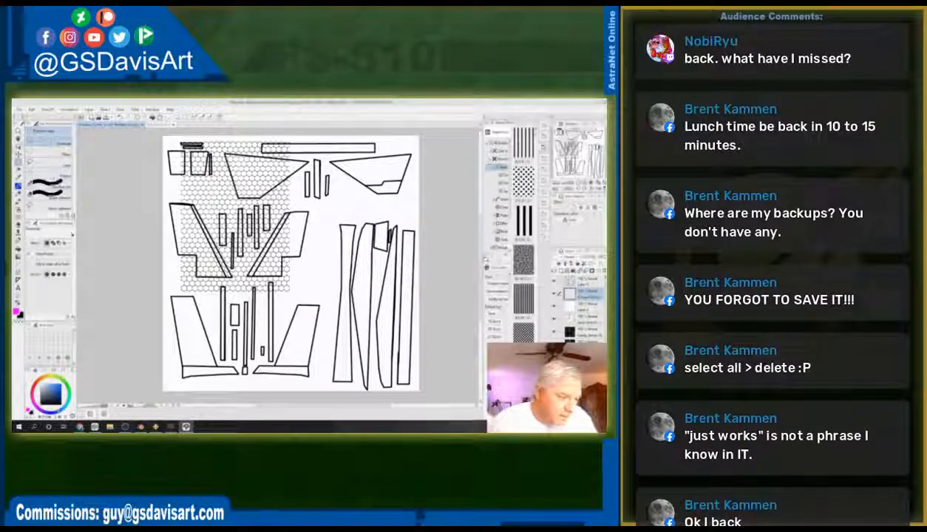
Step: Move the pasted hexagon pattern so it fully covers the tapered fin island in the lower middle of the map
{"action": "left_click", "coordinate": [18, 154]}
{"action": "left_click_drag", "start_coordinate": [226, 207], "coordinate": [258, 283]}
{"action": "left_click_drag", "start_coordinate": [267, 292], "coordinate": [269, 290]}
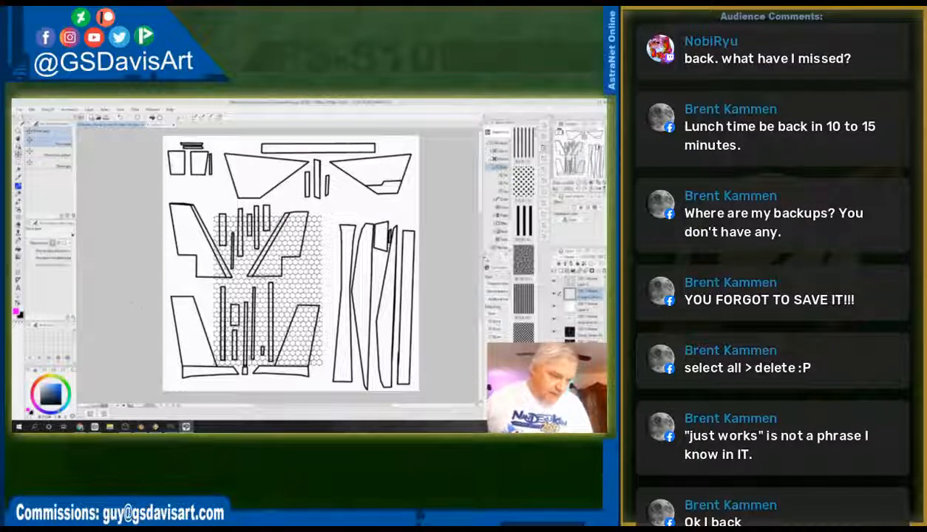
Step: Select the covered tapered fin island with the Polyline selection, invert the selection, delete the hexagons outside it, and deselect
{"action": "left_click", "coordinate": [19, 163]}
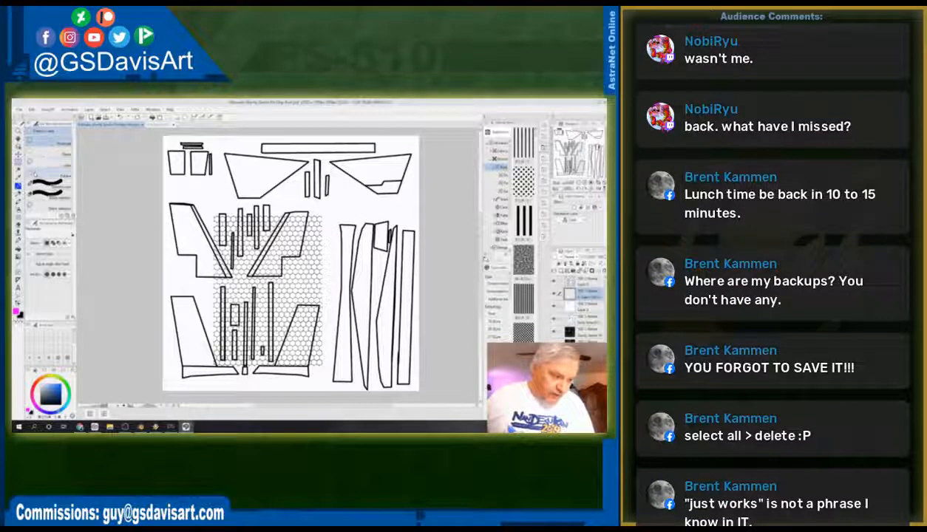
{"action": "left_click", "coordinate": [42, 174]}
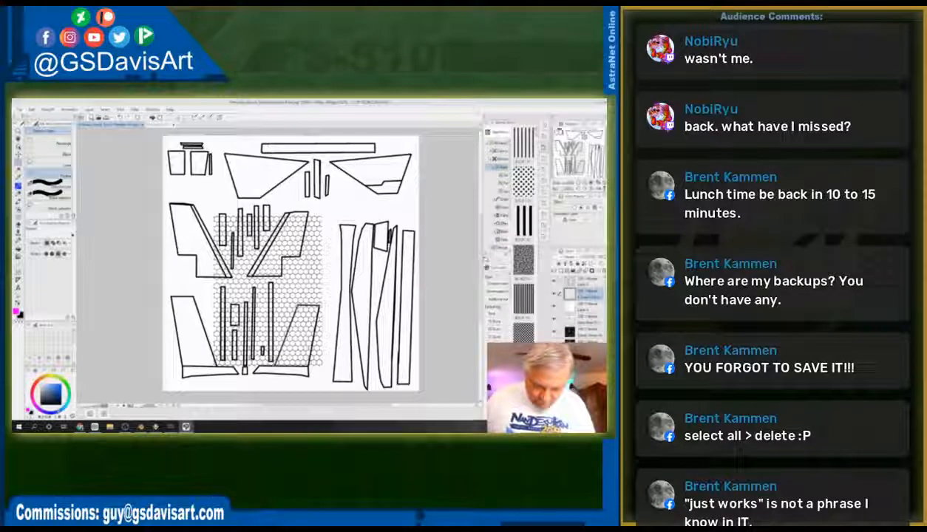
{"action": "left_click", "coordinate": [275, 365]}
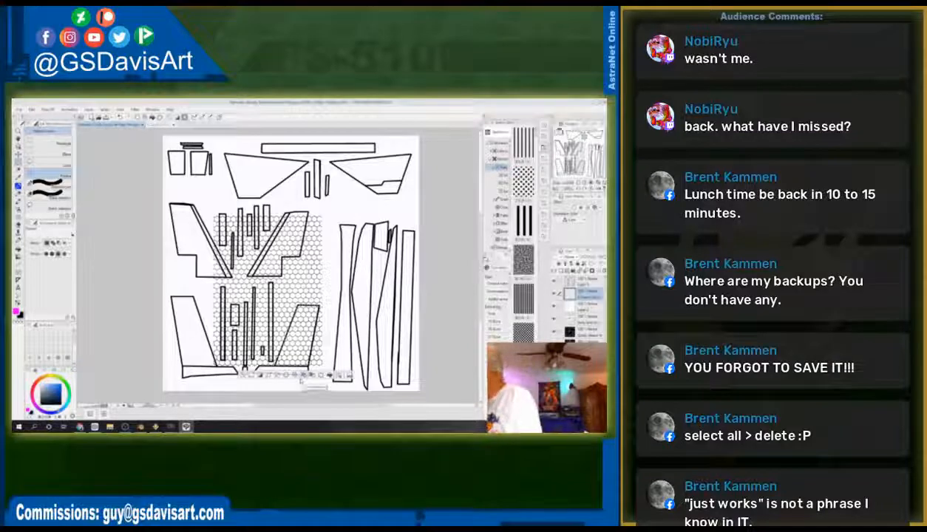
{"action": "key", "text": "ctrl+shift+i"}
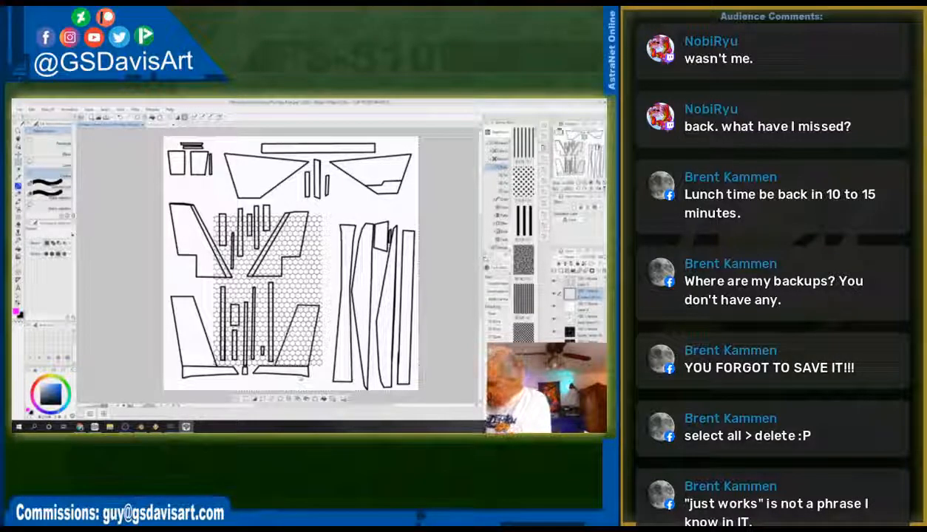
{"action": "key", "text": "Delete"}
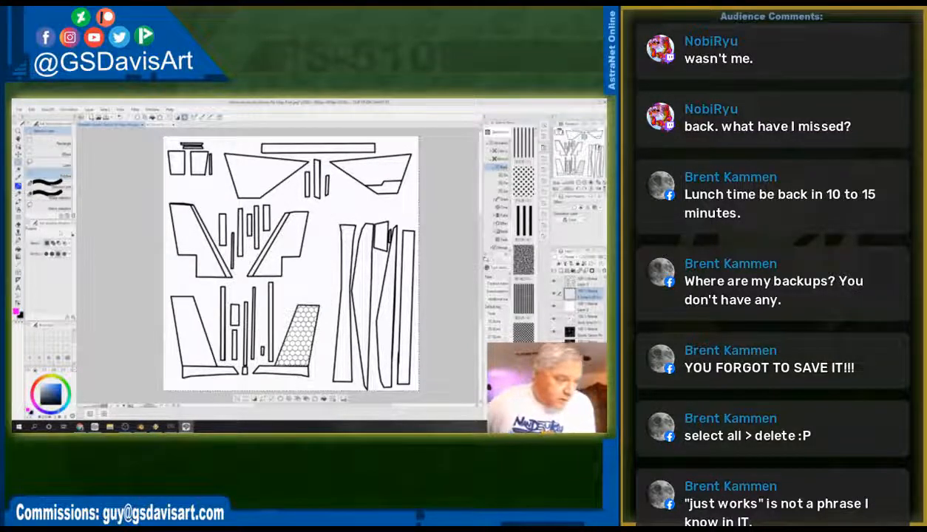
{"action": "left_click", "coordinate": [59, 140]}
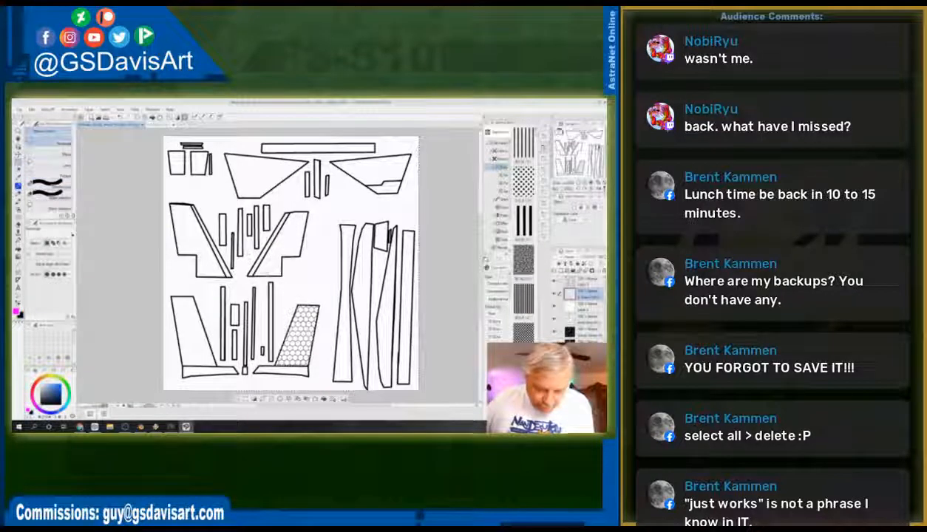
{"action": "key", "text": "ctrl+d"}
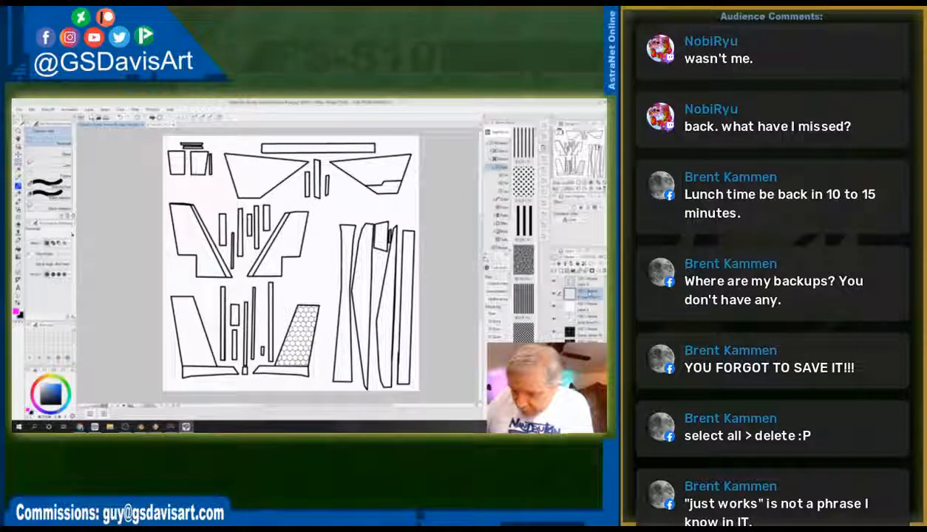
Step: Duplicate the hexagon pattern layer and move the copy over the tapered fin island at the map's lower left
{"action": "left_click", "coordinate": [556, 254]}
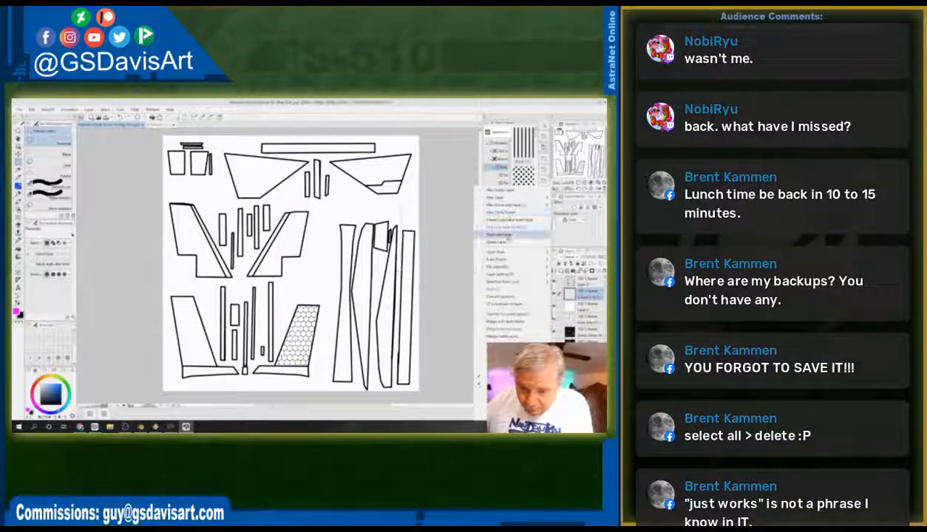
{"action": "left_click", "coordinate": [508, 235]}
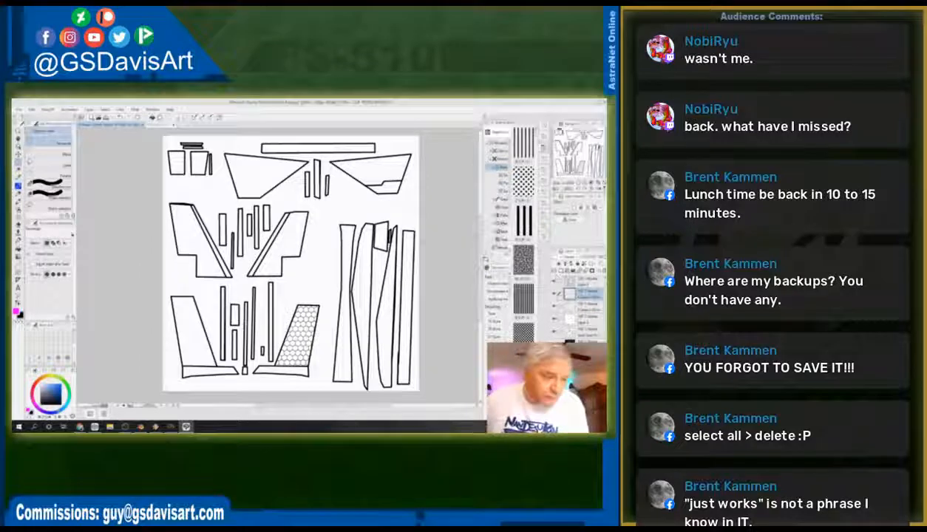
{"action": "key", "text": "k"}
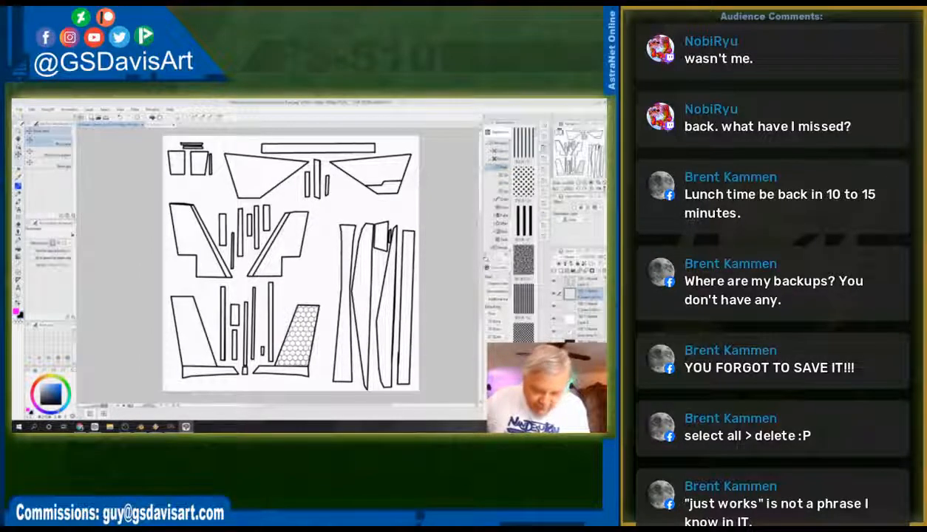
{"action": "left_click_drag", "start_coordinate": [278, 346], "coordinate": [174, 362]}
Step: Flip the copied hexagon pattern horizontally, stretch it upward to cover the lower-left fin island, and apply the transformation
{"action": "left_click", "coordinate": [21, 109]}
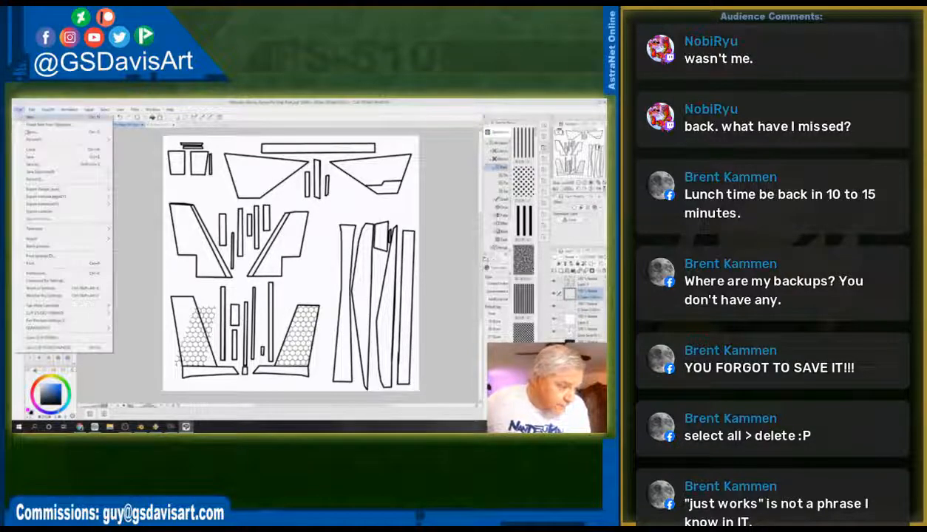
{"action": "mouse_move", "coordinate": [32, 110]}
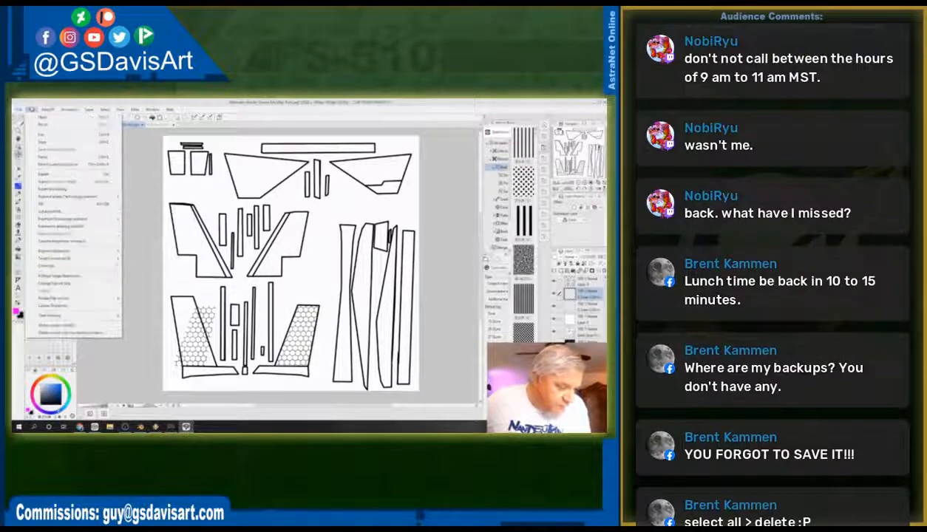
{"action": "mouse_move", "coordinate": [59, 265]}
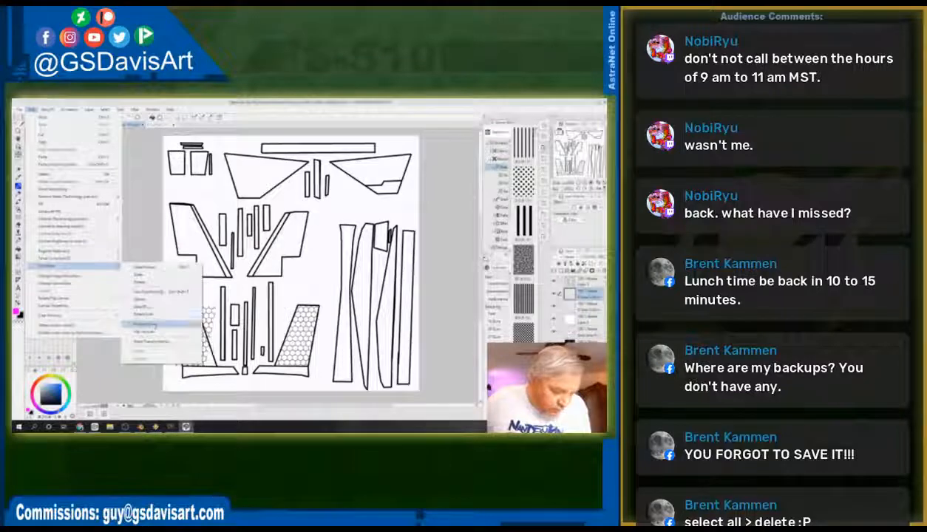
{"action": "left_click", "coordinate": [156, 298]}
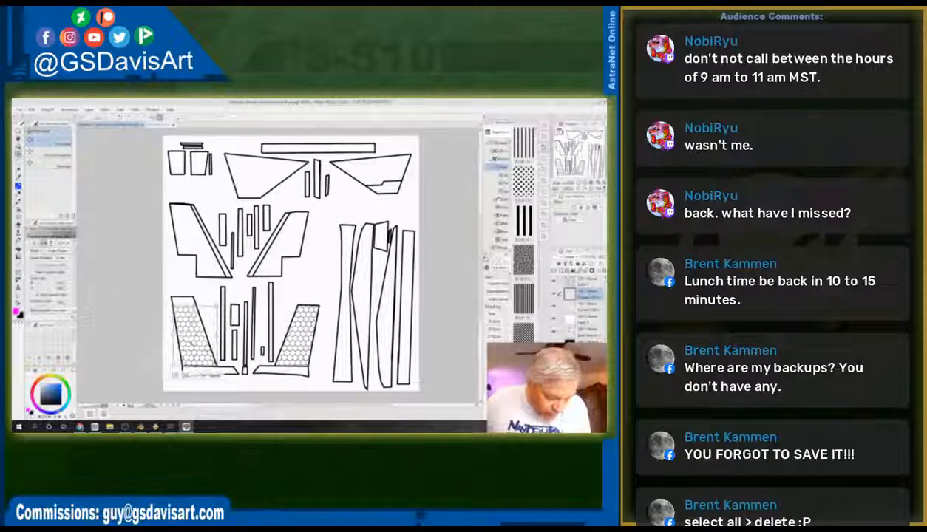
{"action": "left_click_drag", "start_coordinate": [197, 305], "coordinate": [196, 297]}
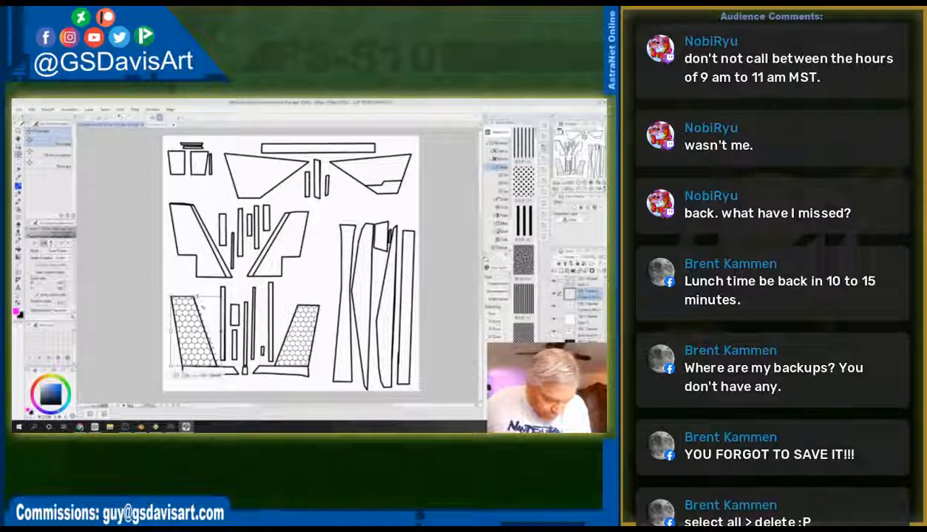
{"action": "left_click_drag", "start_coordinate": [197, 333], "coordinate": [196, 332]}
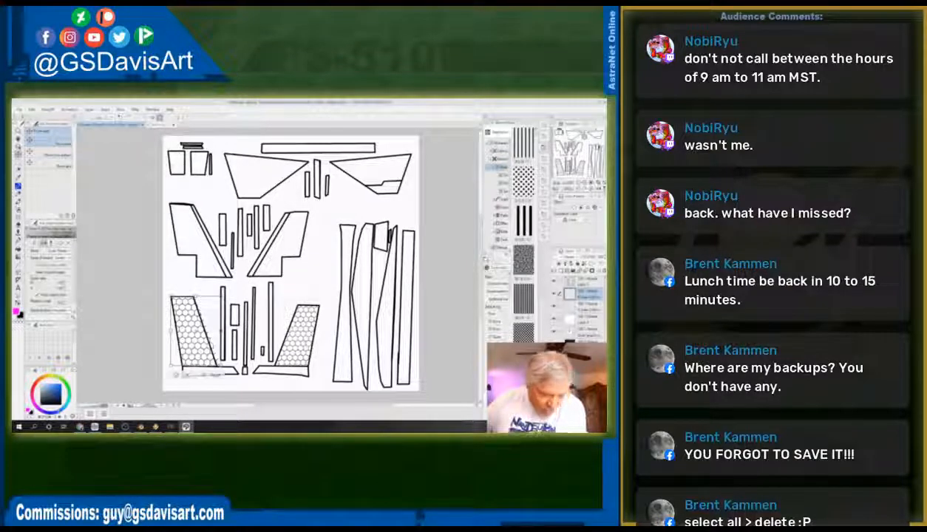
{"action": "left_click", "coordinate": [189, 374]}
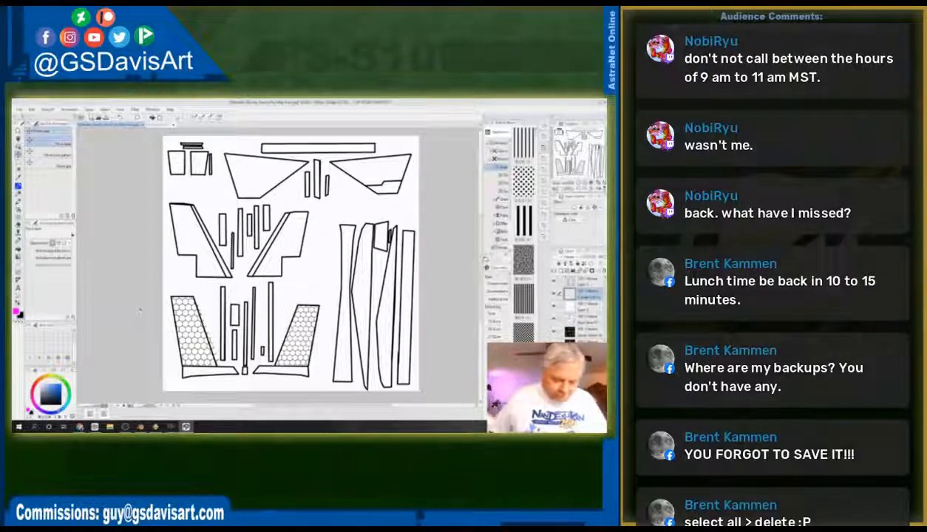
Step: Fill three scattered hexagons in the lower-left fin island and four in the lower-middle one with black
{"action": "left_click", "coordinate": [18, 246]}
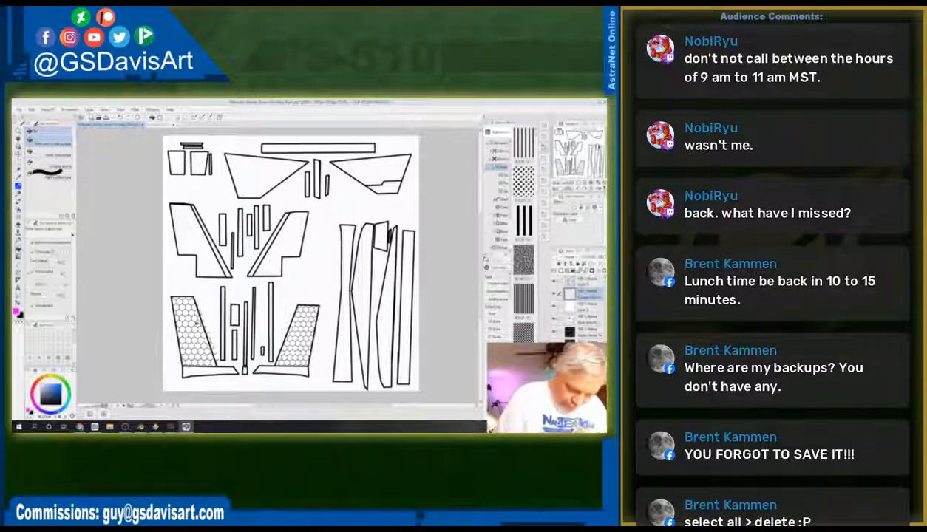
{"action": "left_click", "coordinate": [179, 313]}
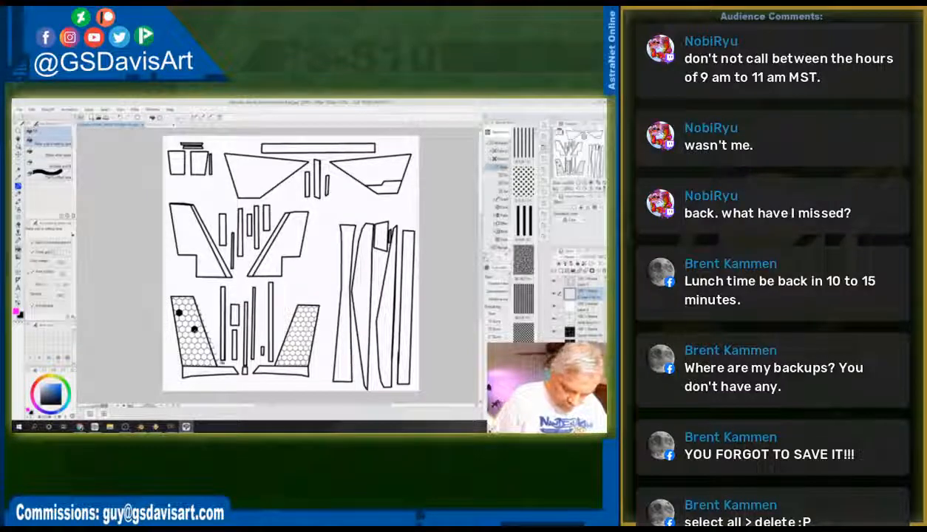
{"action": "left_click", "coordinate": [190, 353]}
{"action": "left_click", "coordinate": [303, 316]}
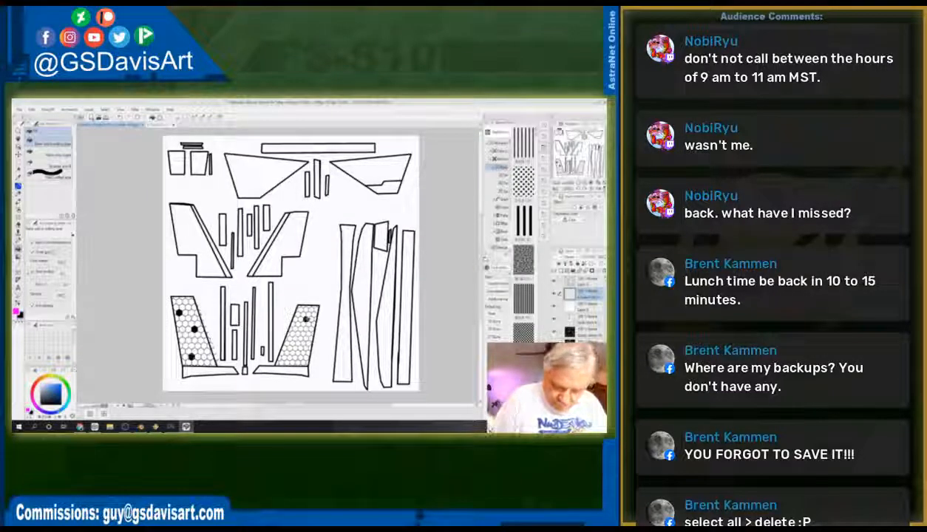
{"action": "left_click", "coordinate": [293, 333]}
{"action": "left_click", "coordinate": [295, 329]}
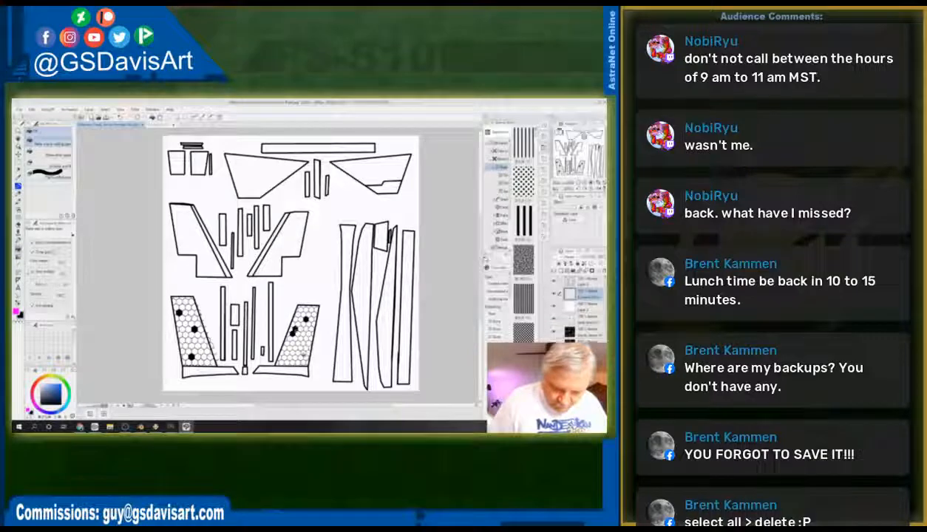
{"action": "left_click", "coordinate": [300, 358]}
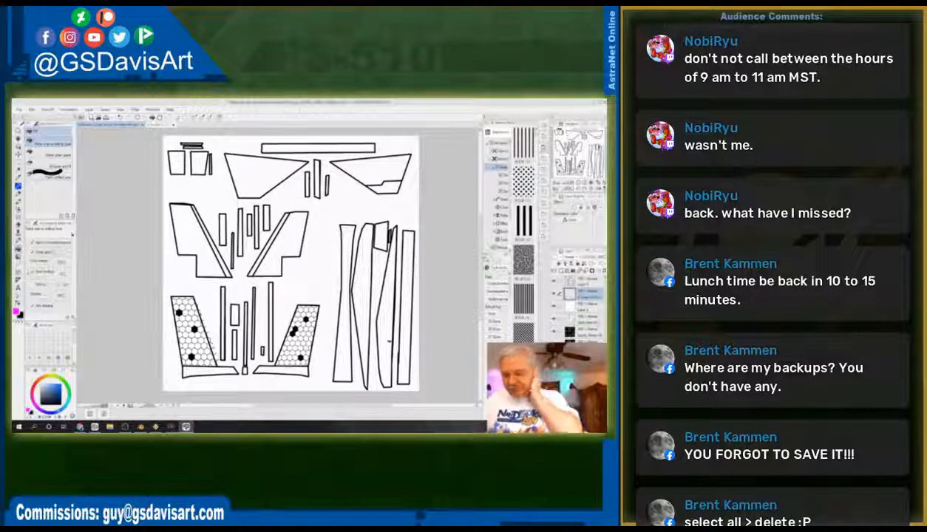
Step: Merge the outline layer with the hexagon layer beneath it, glance at the fin in DAZ Studio, and return to Clip Studio Paint
{"action": "left_click", "coordinate": [589, 283]}
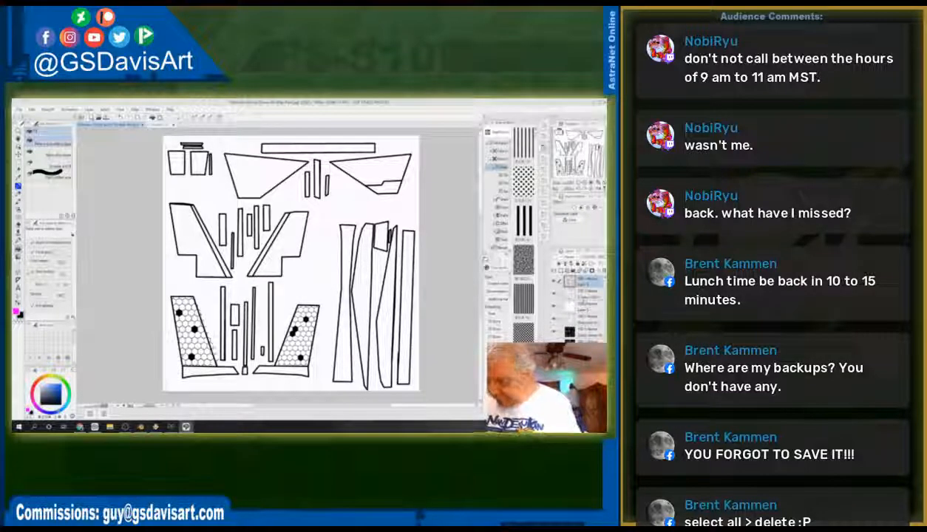
{"action": "key", "text": "ctrl+e"}
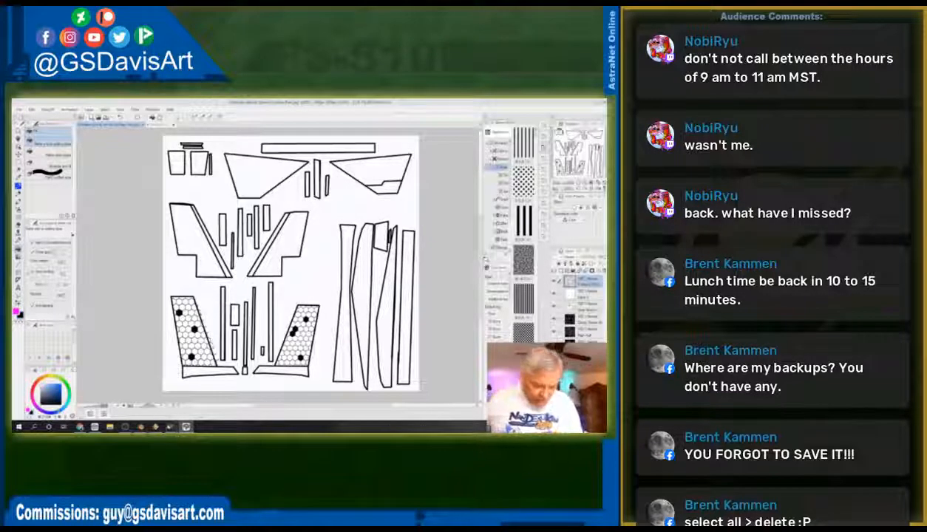
{"action": "left_click", "coordinate": [171, 426]}
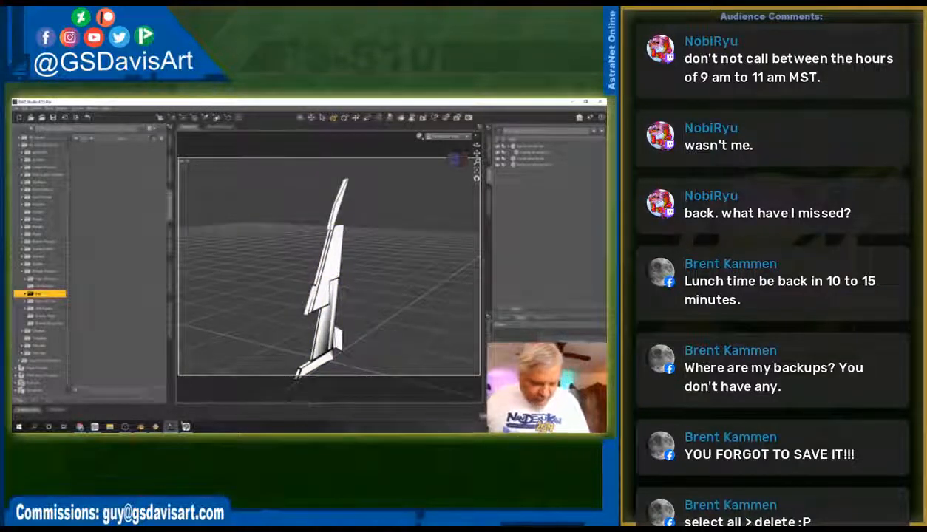
{"action": "left_click", "coordinate": [186, 426]}
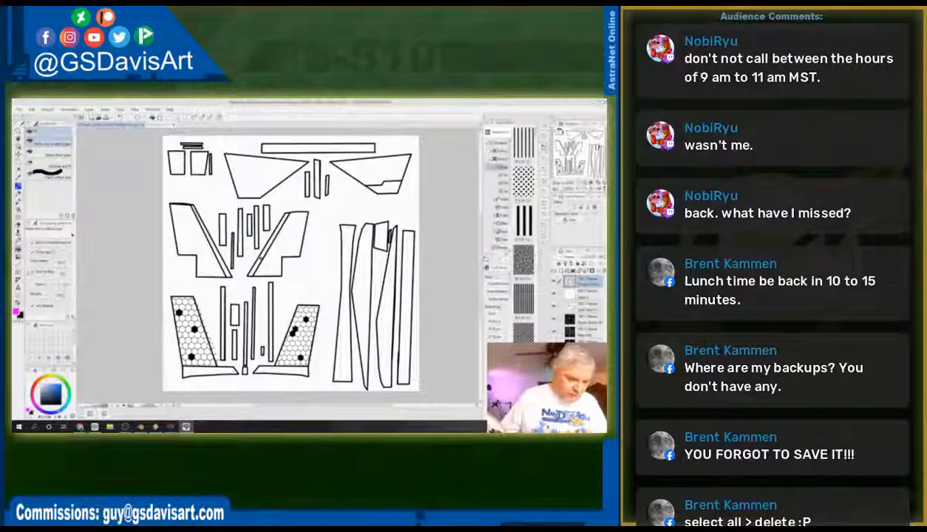
Step: Choose a different font for the Text tool and place a letter "A" inside the stepped middle fin island beside the narrow strips
{"action": "left_click", "coordinate": [18, 260]}
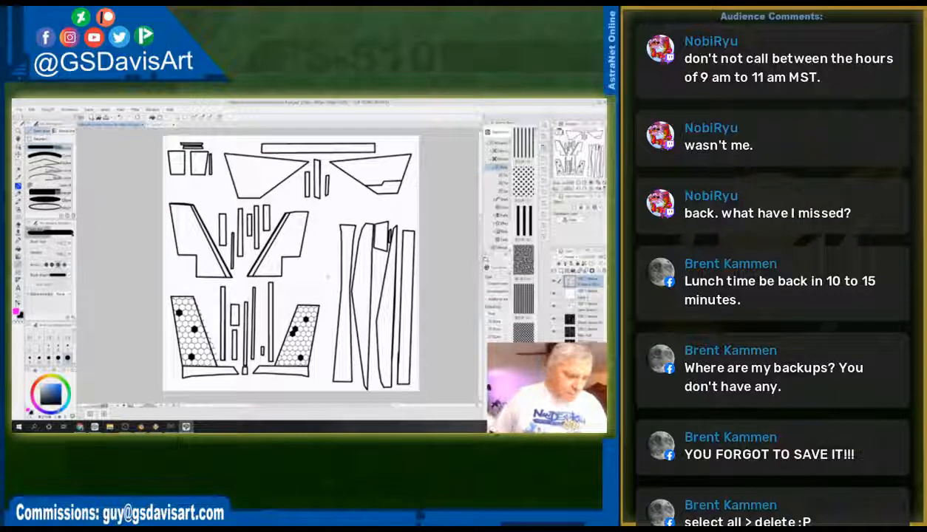
{"action": "key", "text": "t"}
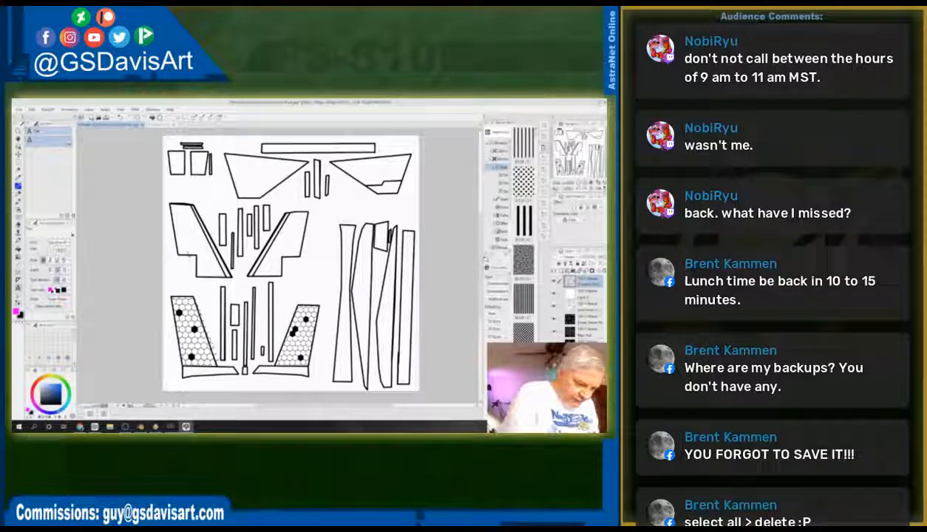
{"action": "left_click", "coordinate": [58, 242]}
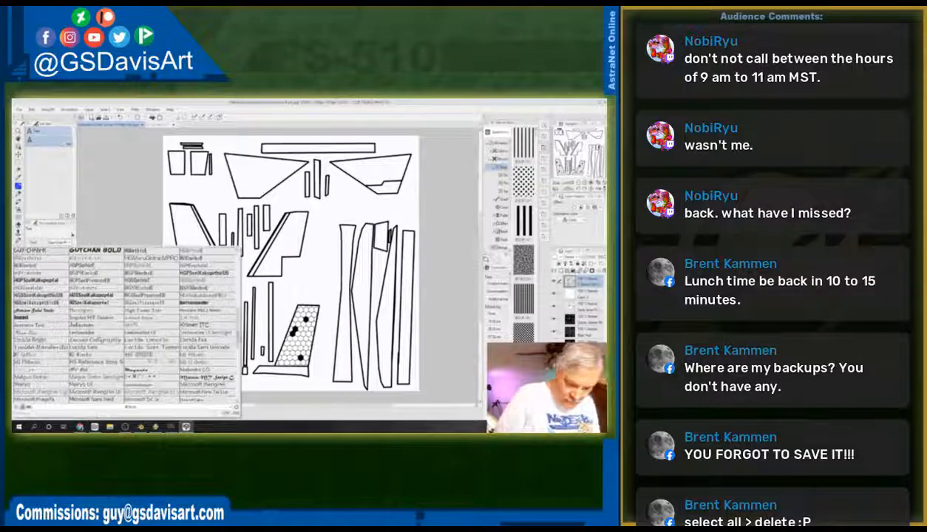
{"action": "scroll", "coordinate": [124, 318], "scroll_direction": "up", "scroll_amount": 5}
{"action": "scroll", "coordinate": [124, 318], "scroll_direction": "up", "scroll_amount": 5}
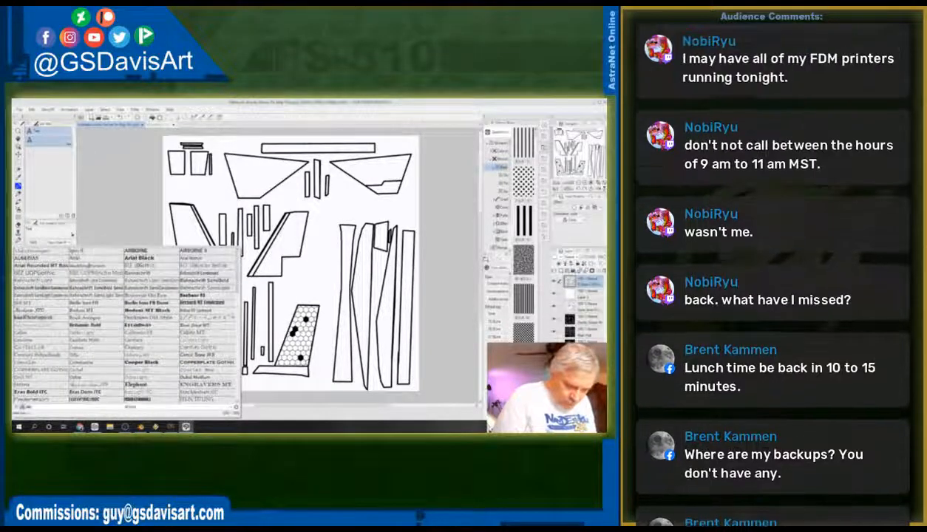
{"action": "left_click", "coordinate": [96, 296]}
{"action": "left_click", "coordinate": [285, 243]}
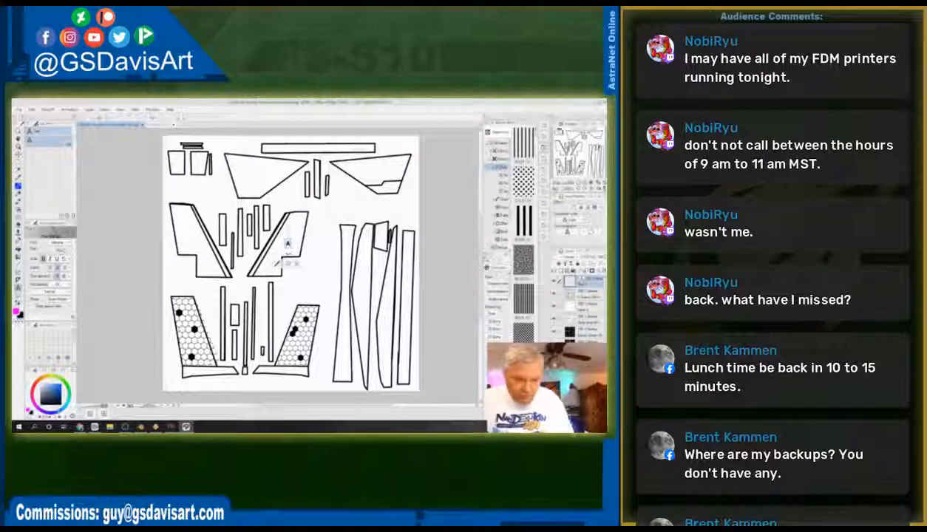
Step: Enlarge the letter "A", confirm the text, and shift it slightly left within the middle fin island
{"action": "mouse_move", "coordinate": [292, 238]}
{"action": "left_mouse_down"}
{"action": "mouse_move", "coordinate": [302, 220]}
{"action": "mouse_move", "coordinate": [283, 252]}
{"action": "left_mouse_up"}
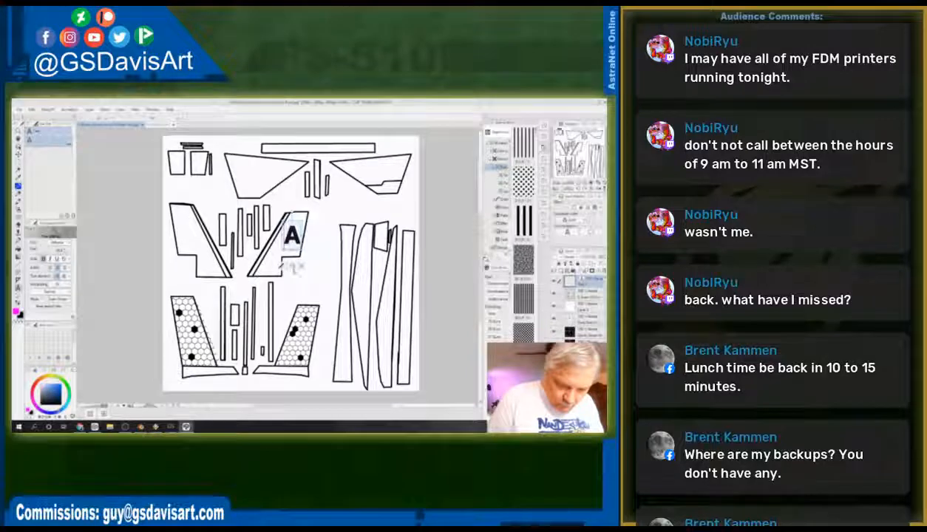
{"action": "left_click", "coordinate": [292, 266]}
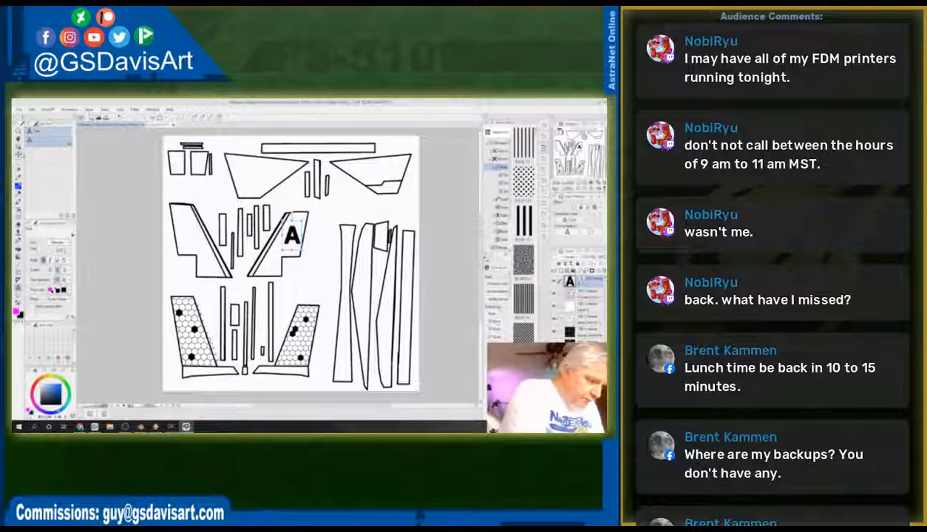
{"action": "left_click", "coordinate": [18, 154]}
{"action": "left_click_drag", "start_coordinate": [294, 236], "coordinate": [293, 239]}
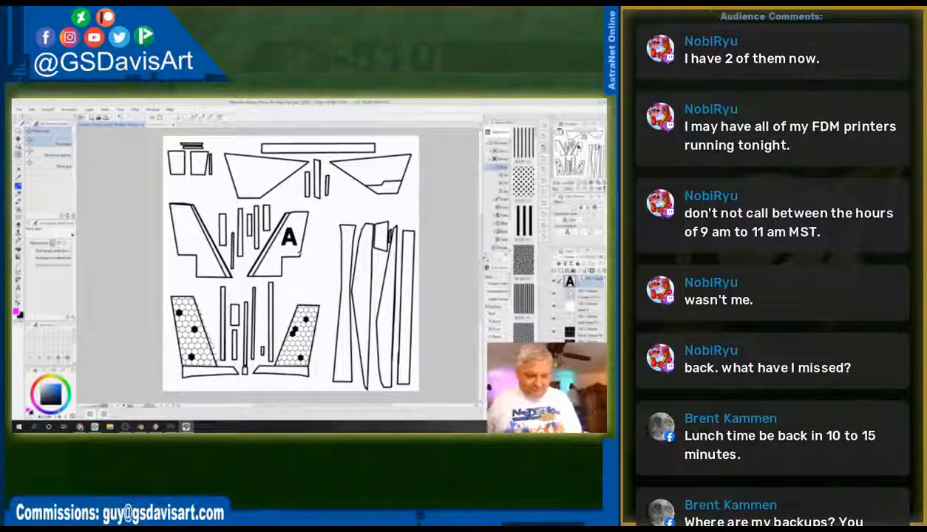
Step: On the merged outline layer, draw a straight horizontal detail line across the second small quadrilateral island at the map's upper left
{"action": "left_click", "coordinate": [19, 266]}
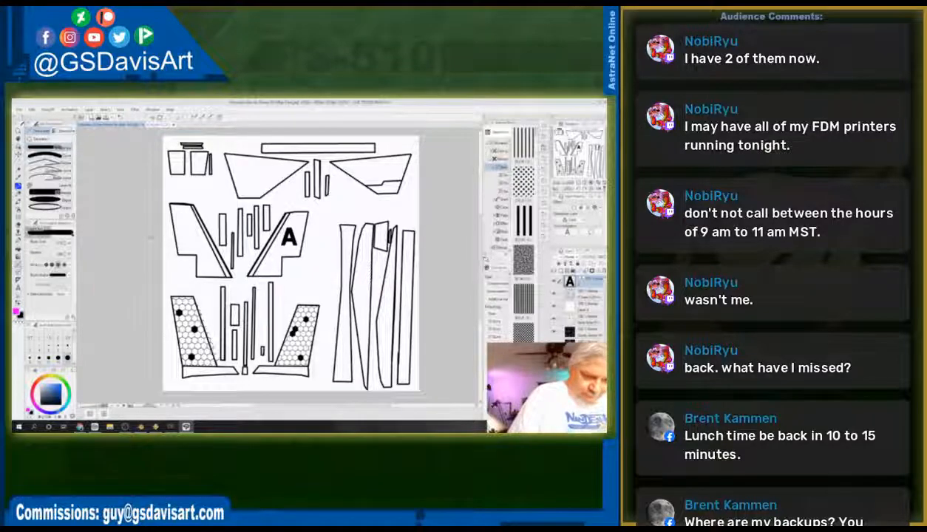
{"action": "left_click", "coordinate": [588, 297]}
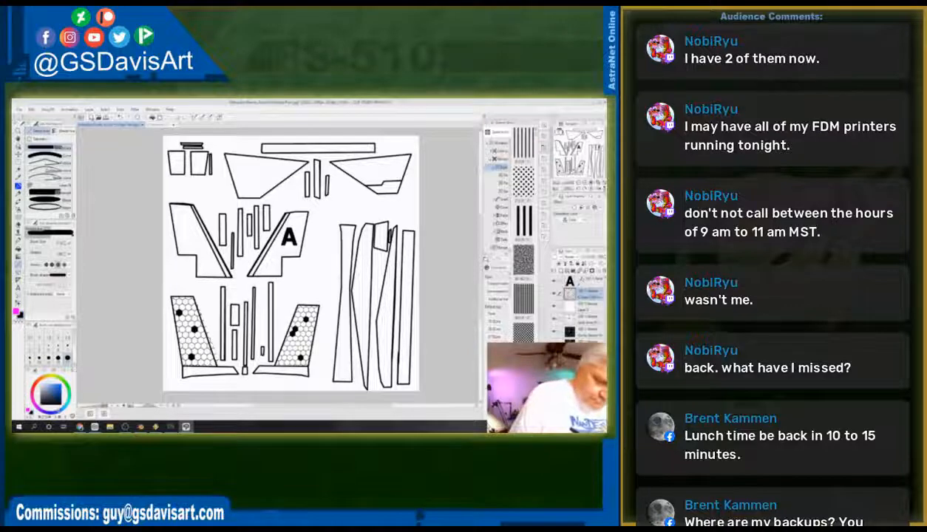
{"action": "left_click_drag", "start_coordinate": [192, 162], "coordinate": [207, 162]}
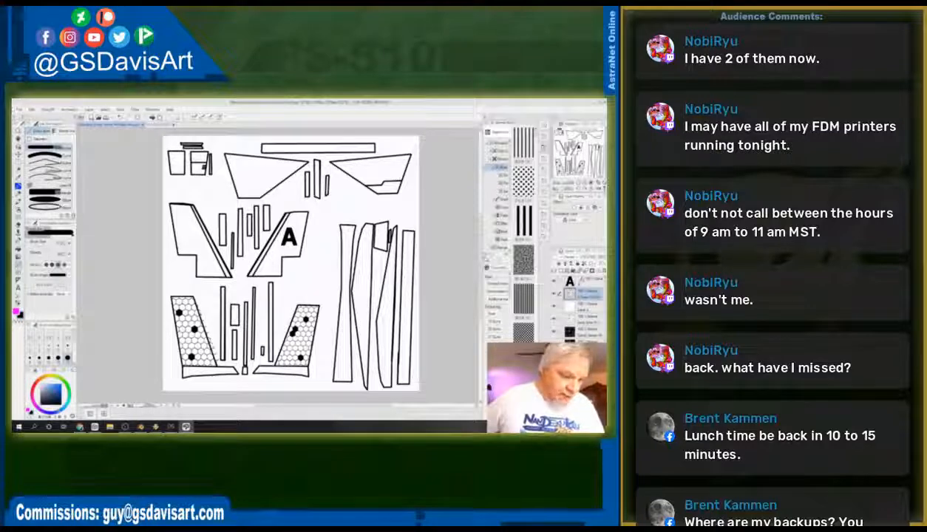
Step: Close the hexagon pattern image without saving its changes
{"action": "left_click", "coordinate": [167, 125]}
{"action": "left_click", "coordinate": [167, 125]}
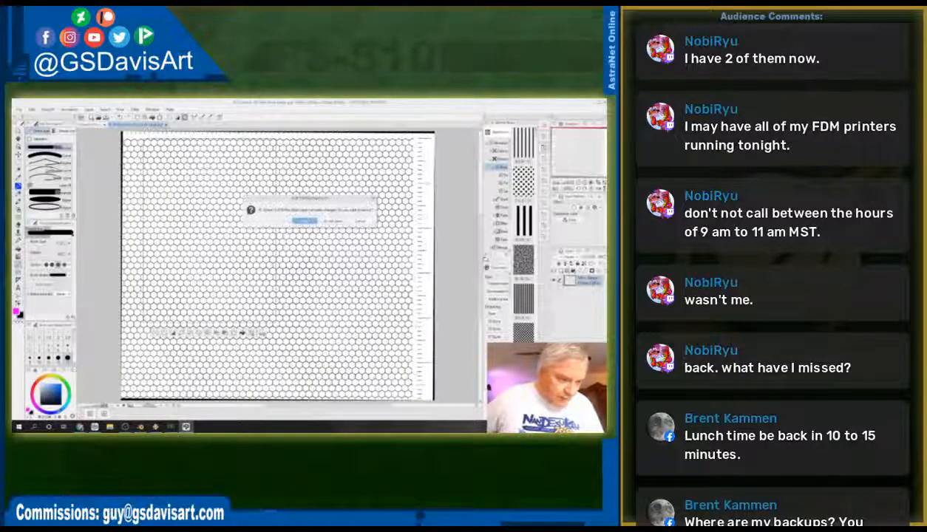
{"action": "left_click", "coordinate": [329, 220]}
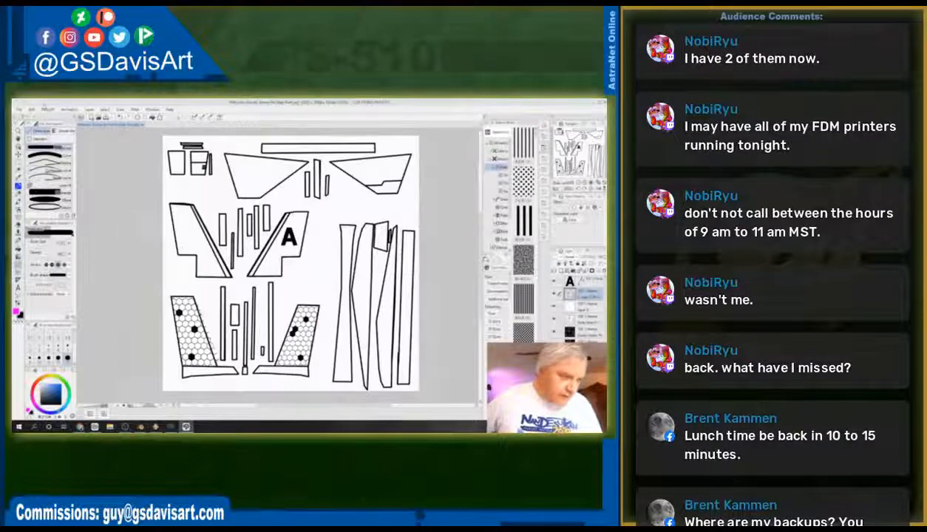
Step: Save the tail fin map as a new file and switch to DAZ Studio
{"action": "left_click", "coordinate": [20, 110]}
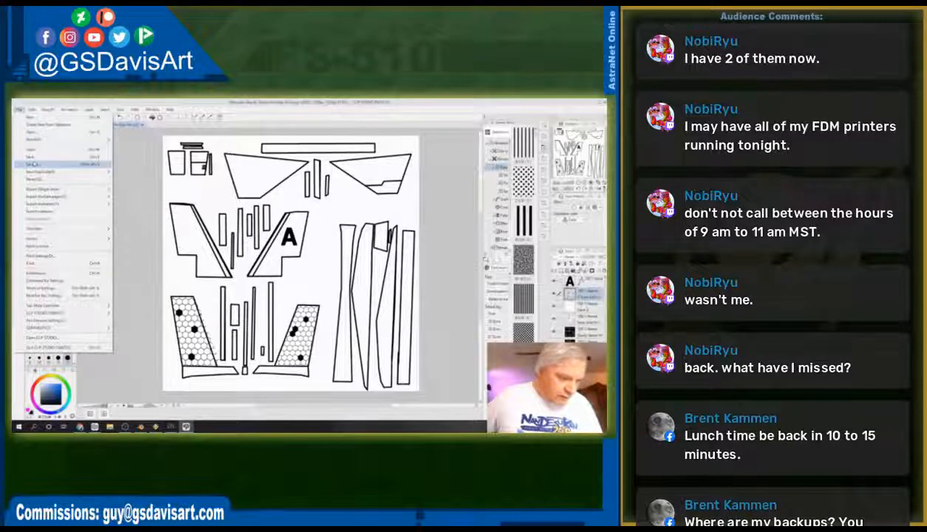
{"action": "left_click", "coordinate": [33, 164]}
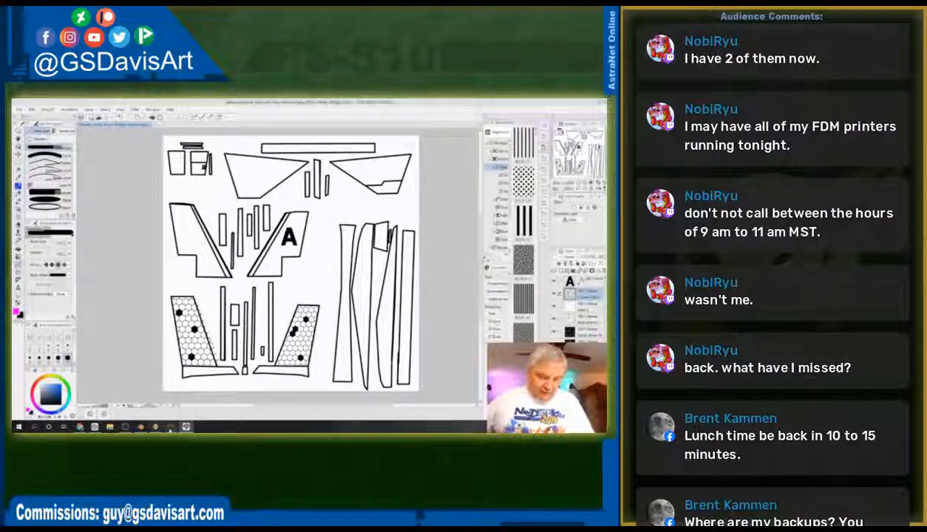
{"action": "left_click", "coordinate": [171, 426]}
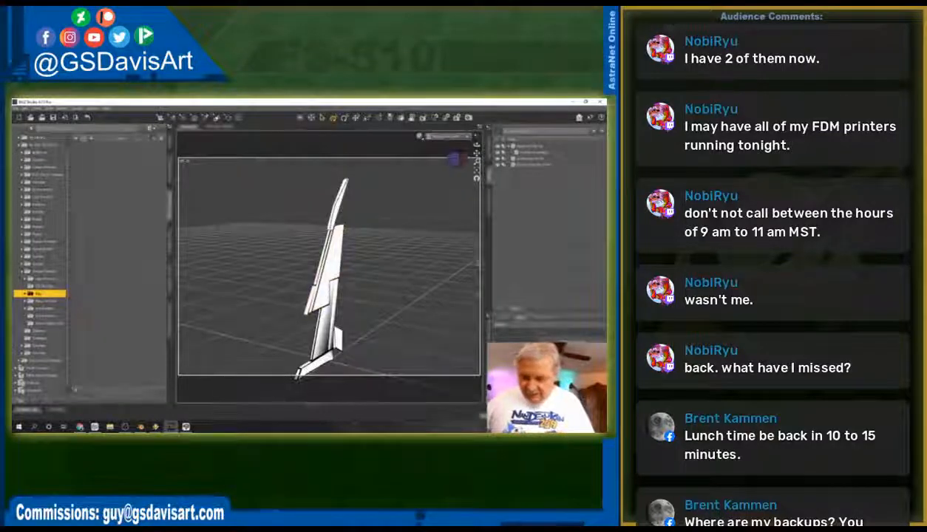
Step: Select every tail fin part in the scene, apply the saved fin texture to them, and view the lettered side
{"action": "left_click", "coordinate": [518, 147]}
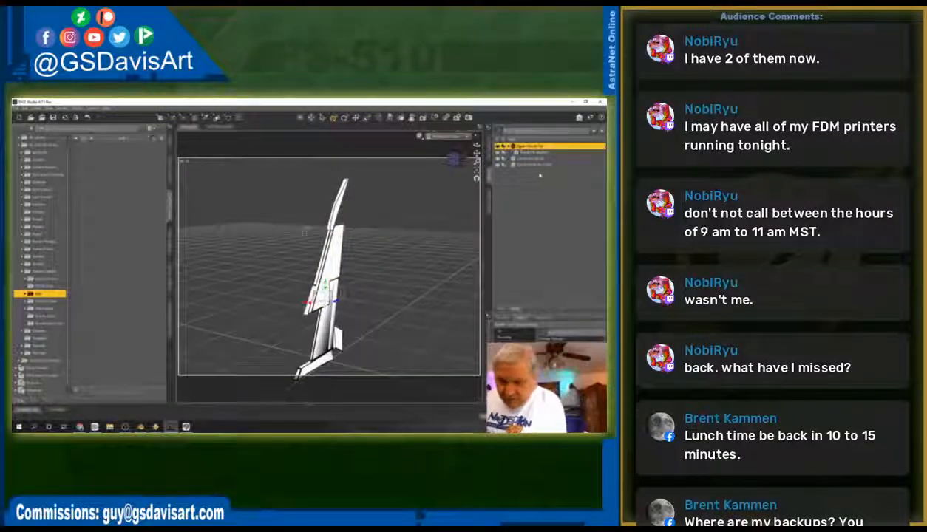
{"action": "left_click", "coordinate": [528, 165], "text": "shift"}
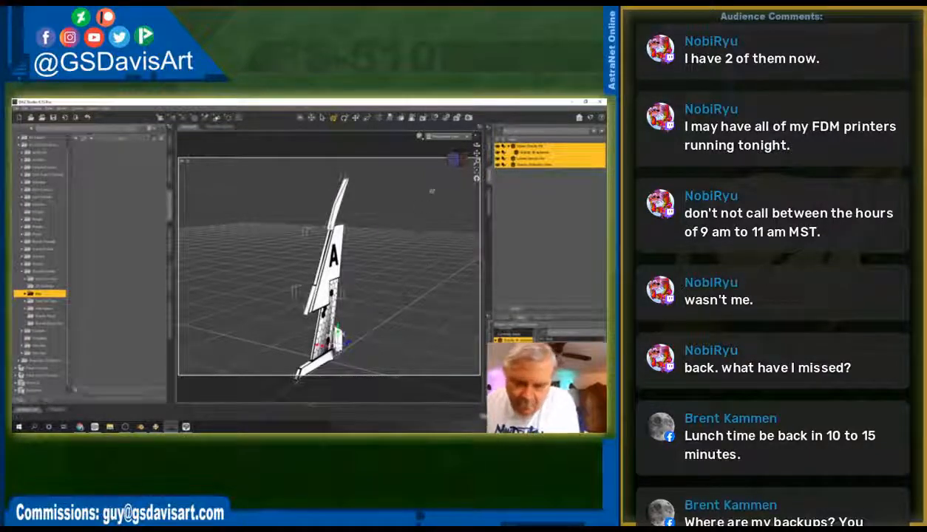
{"action": "left_click_drag", "start_coordinate": [454, 159], "coordinate": [457, 158]}
Step: Select the first set of four tail fin items in the scene and delete it
{"action": "left_click", "coordinate": [529, 147]}
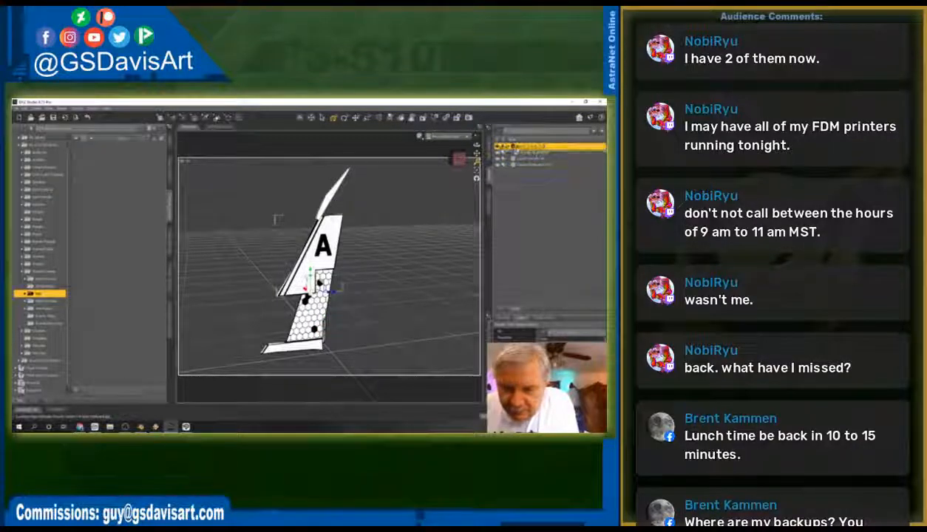
{"action": "left_click", "coordinate": [538, 165], "text": "shift"}
{"action": "key", "text": "Delete"}
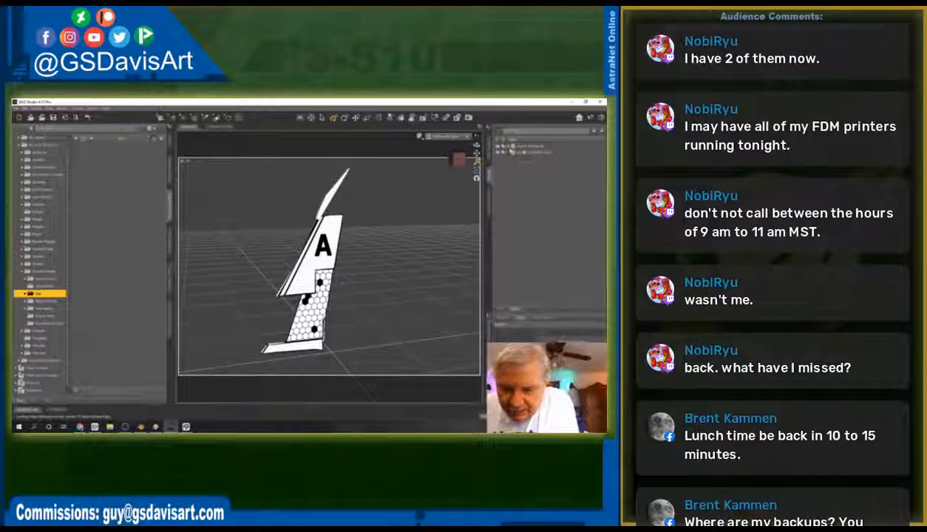
Step: Expand the remaining fin hierarchy and parent the separate stabilizer base item to the topmost lower fin part
{"action": "left_click", "coordinate": [508, 148]}
{"action": "left_click", "coordinate": [512, 154]}
{"action": "left_click", "coordinate": [520, 164]}
{"action": "left_click_drag", "start_coordinate": [520, 164], "coordinate": [528, 146]}
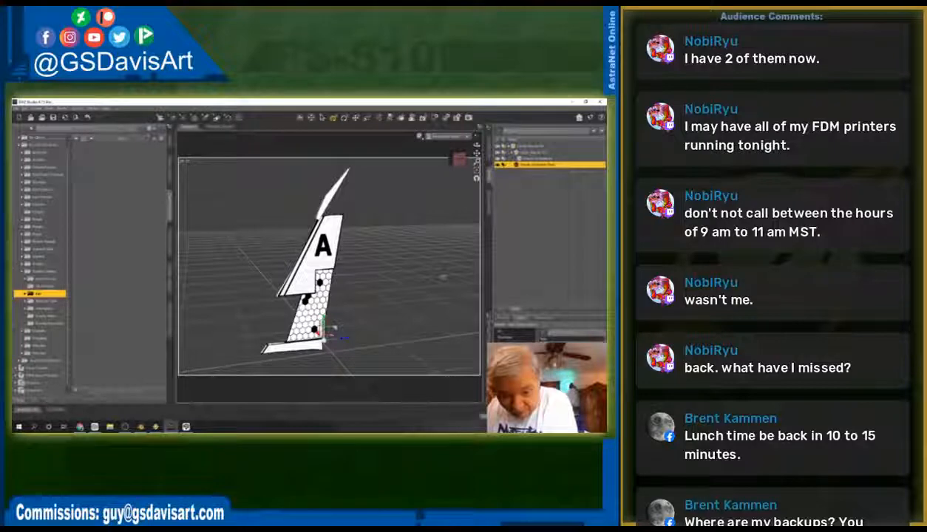
{"action": "left_click", "coordinate": [400, 274]}
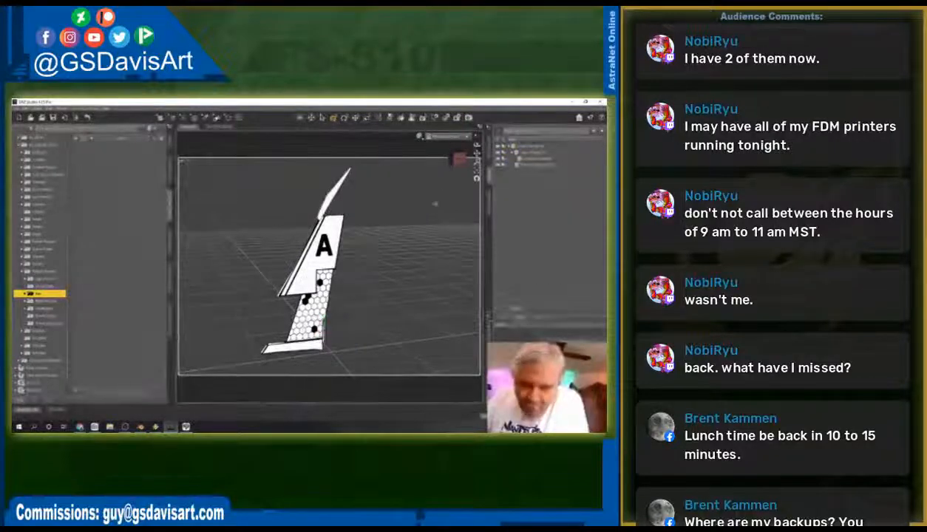
Step: Slide the upper fin section down over the hexagon section and shift the small rear panel into its lower cutout
{"action": "mouse_move", "coordinate": [459, 159]}
{"action": "left_mouse_down"}
{"action": "mouse_move", "coordinate": [443, 152]}
{"action": "mouse_move", "coordinate": [458, 158]}
{"action": "left_mouse_up"}
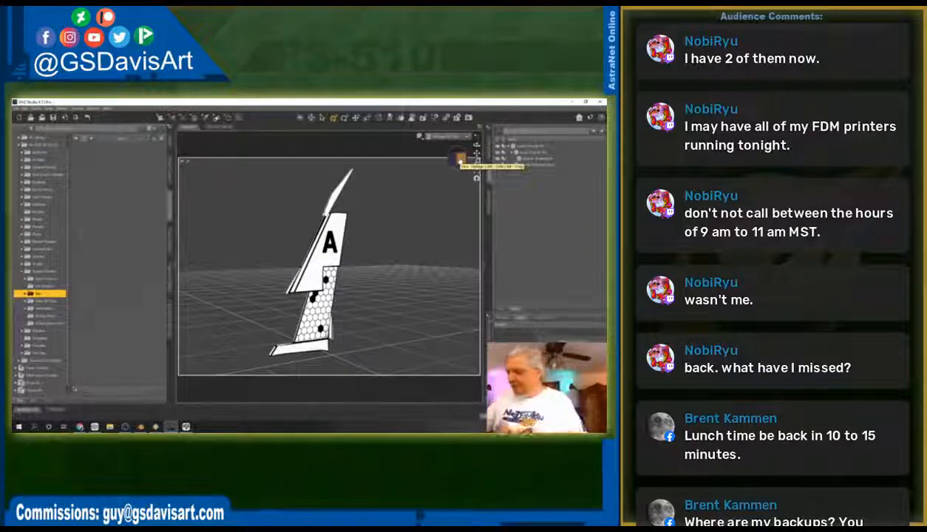
{"action": "left_click", "coordinate": [331, 250]}
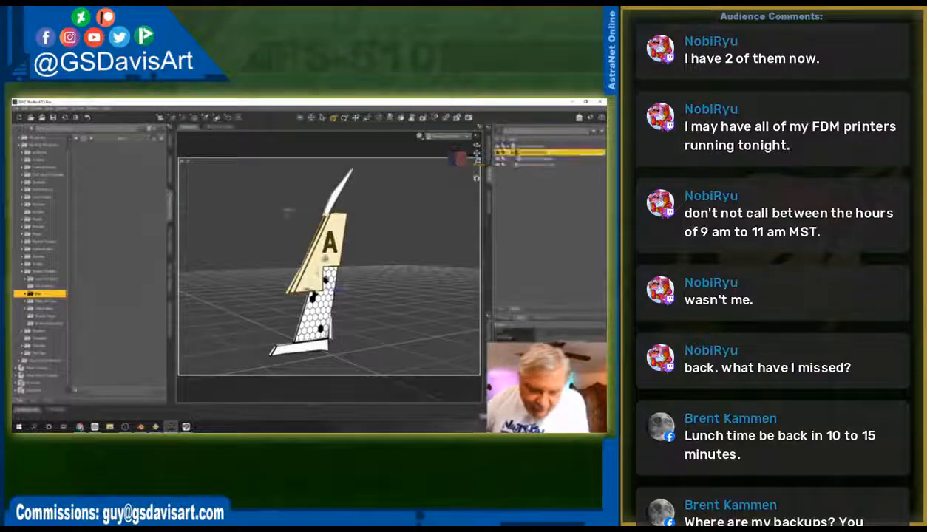
{"action": "left_click_drag", "start_coordinate": [458, 158], "coordinate": [440, 158]}
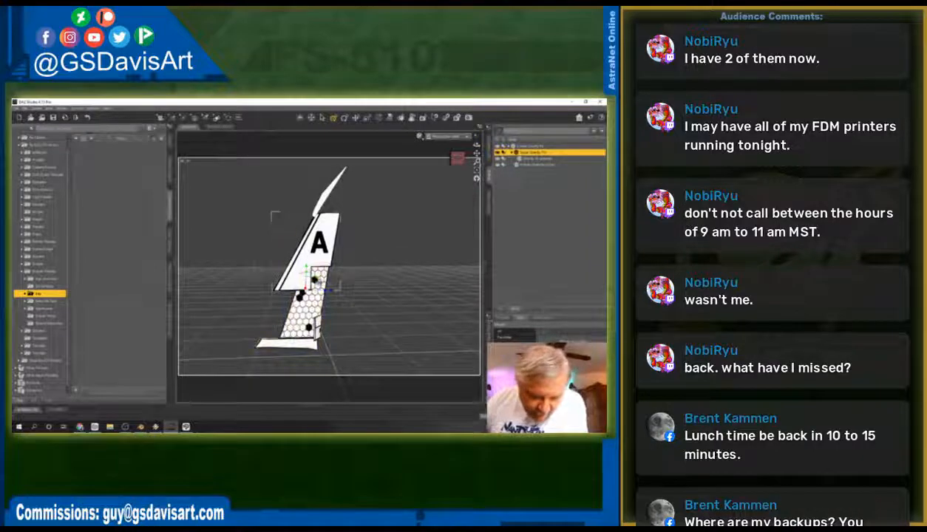
{"action": "left_click_drag", "start_coordinate": [317, 286], "coordinate": [311, 328]}
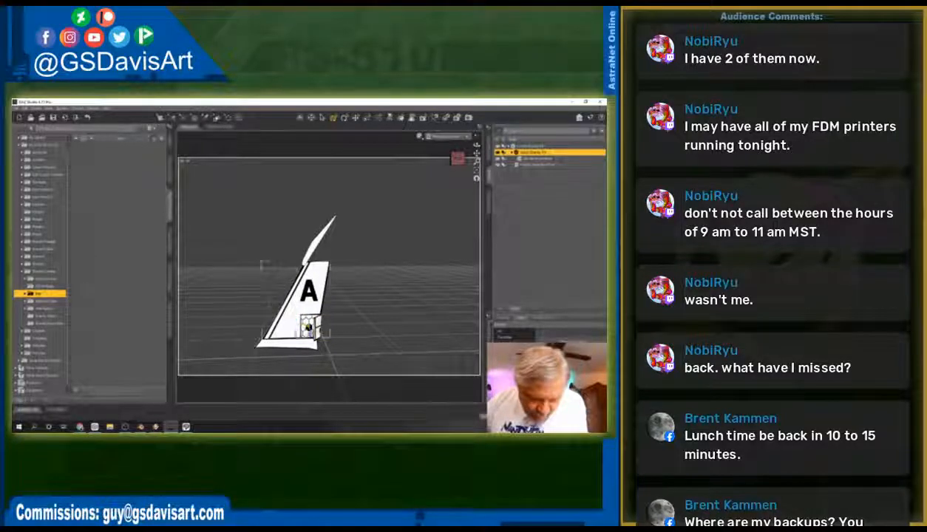
{"action": "left_click", "coordinate": [310, 326]}
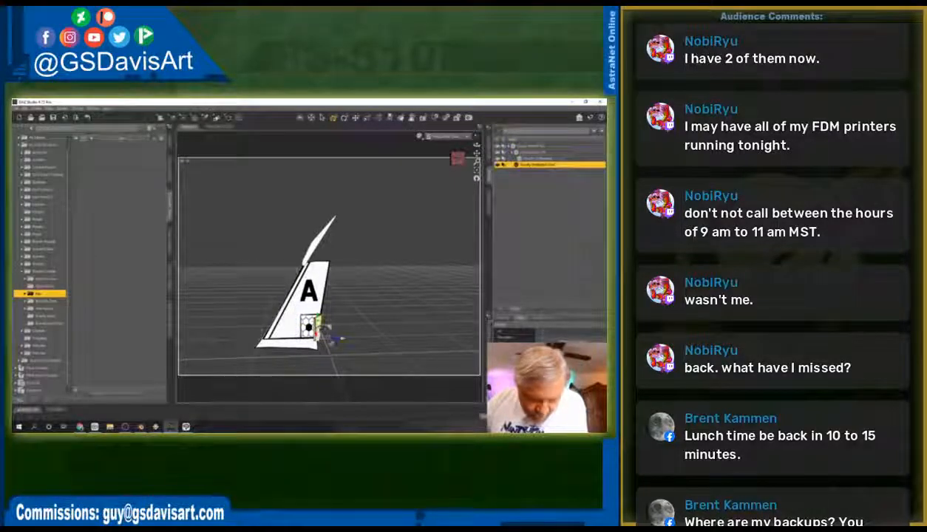
{"action": "mouse_move", "coordinate": [334, 344]}
{"action": "left_mouse_down"}
{"action": "mouse_move", "coordinate": [315, 344]}
{"action": "mouse_move", "coordinate": [319, 337]}
{"action": "left_mouse_up"}
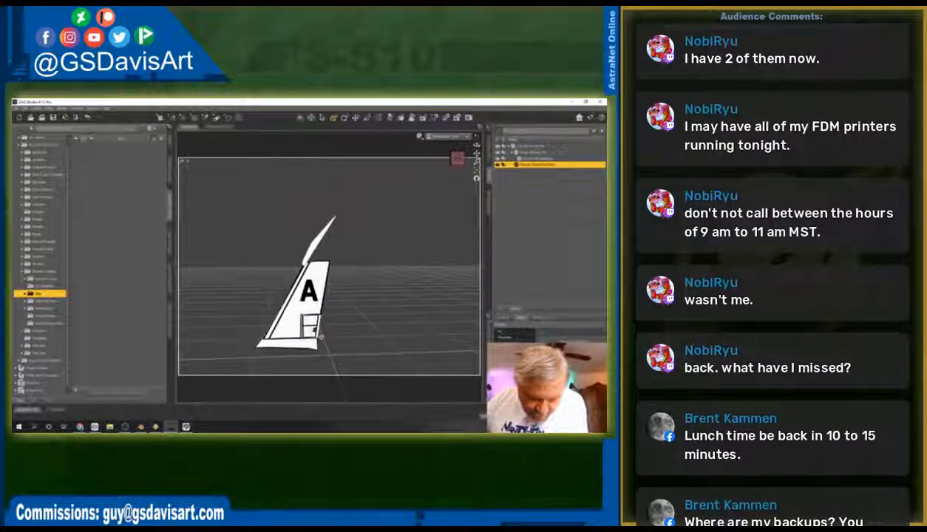
Step: Rotate the fin's tip piece backward until it lies nearly horizontal on top of the lettered section
{"action": "left_click", "coordinate": [310, 241]}
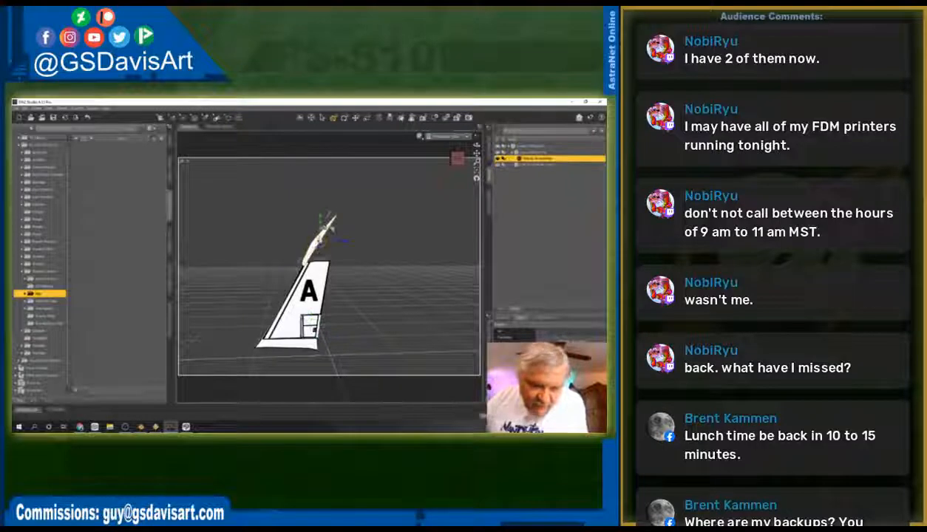
{"action": "left_click_drag", "start_coordinate": [330, 217], "coordinate": [341, 254]}
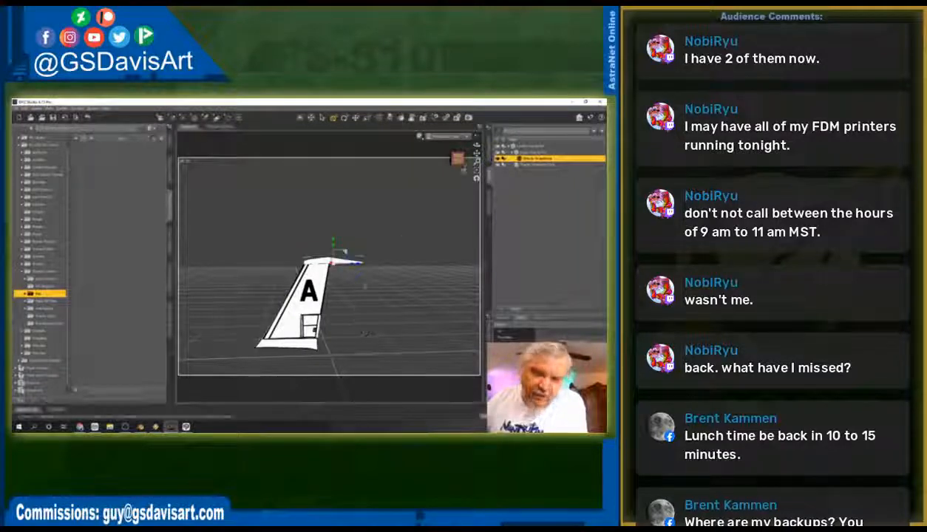
{"action": "left_click_drag", "start_coordinate": [458, 158], "coordinate": [442, 156]}
{"action": "left_click", "coordinate": [416, 291]}
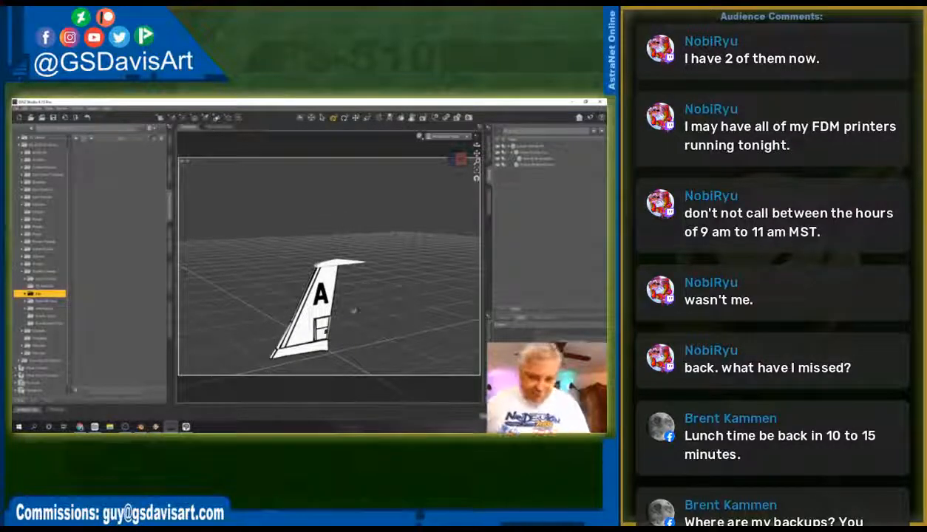
Step: Select the parent lower fin part and tilt the whole fin assembly sideways in the front view
{"action": "left_click", "coordinate": [290, 343]}
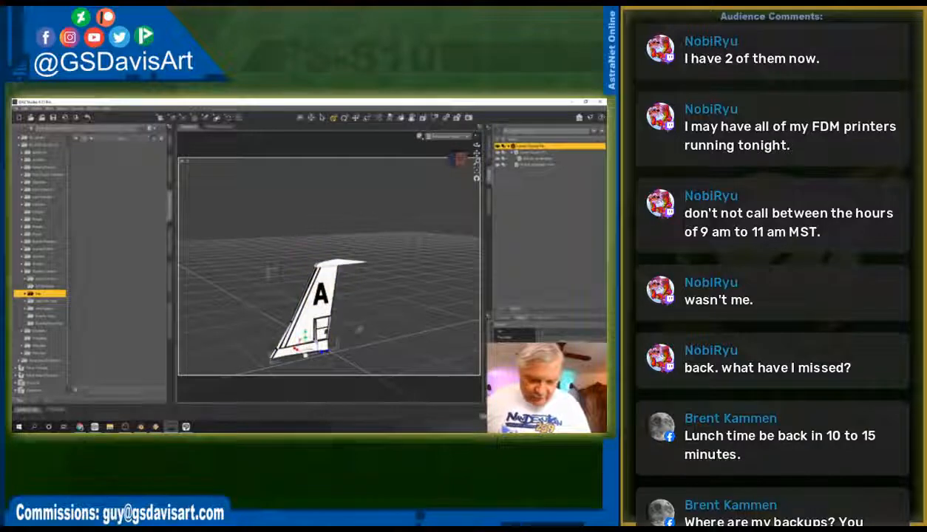
{"action": "left_click", "coordinate": [456, 158]}
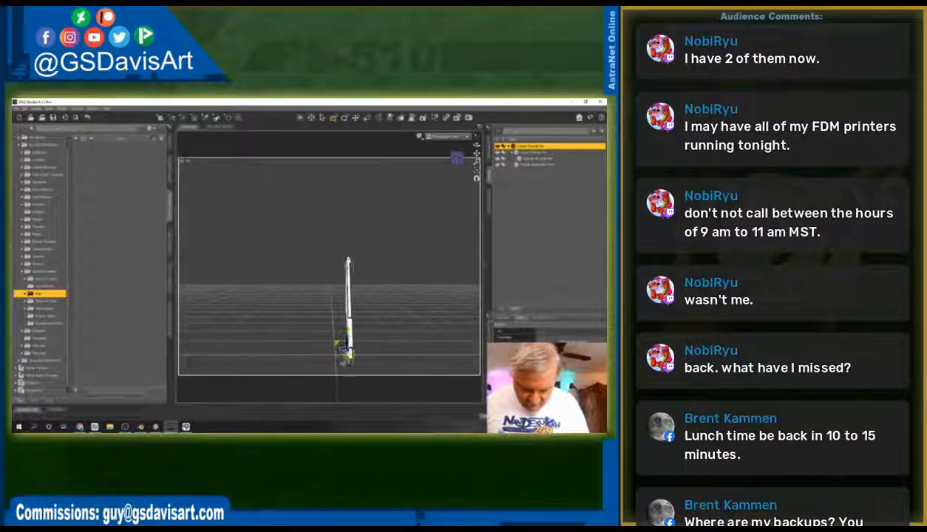
{"action": "left_click_drag", "start_coordinate": [335, 344], "coordinate": [324, 361]}
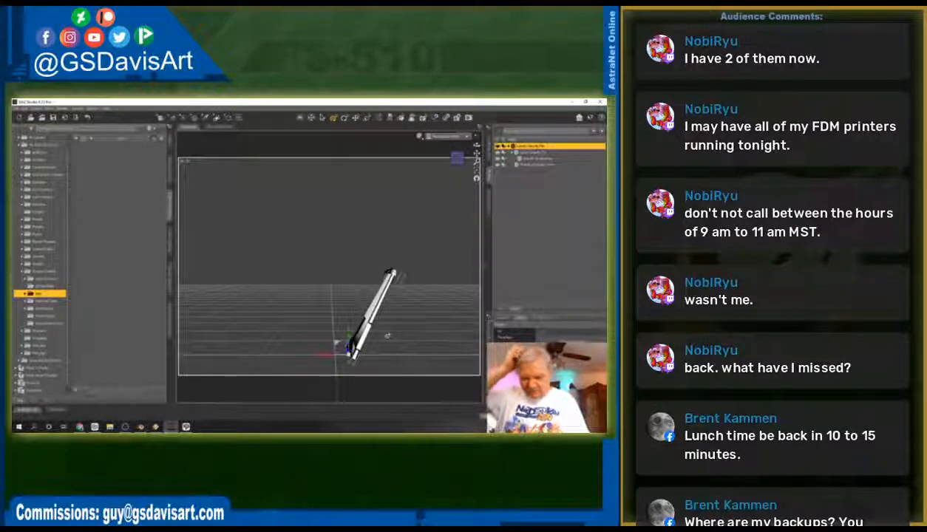
Step: Raise the tilted fin assembly well above the floor grid and turn the view to its opposite side
{"action": "scroll", "coordinate": [381, 329], "scroll_direction": "up", "scroll_amount": 2}
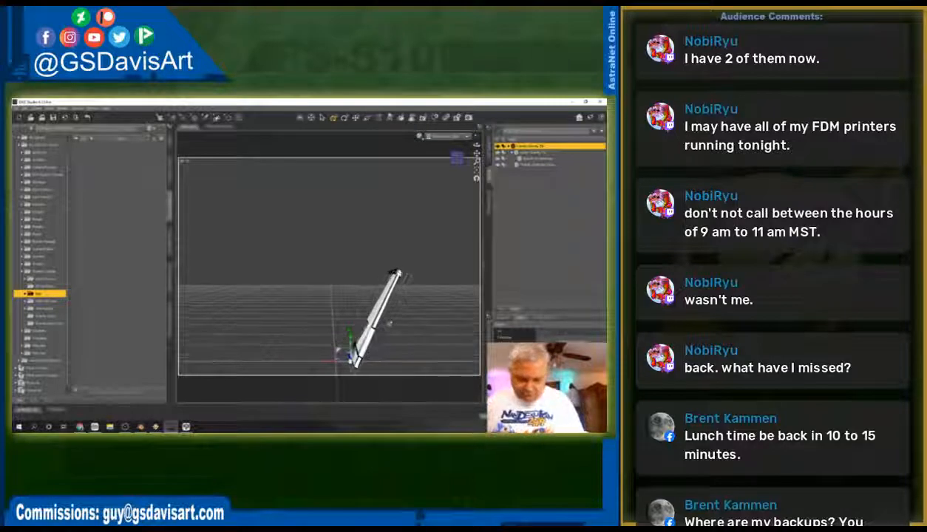
{"action": "left_click_drag", "start_coordinate": [332, 346], "coordinate": [326, 256]}
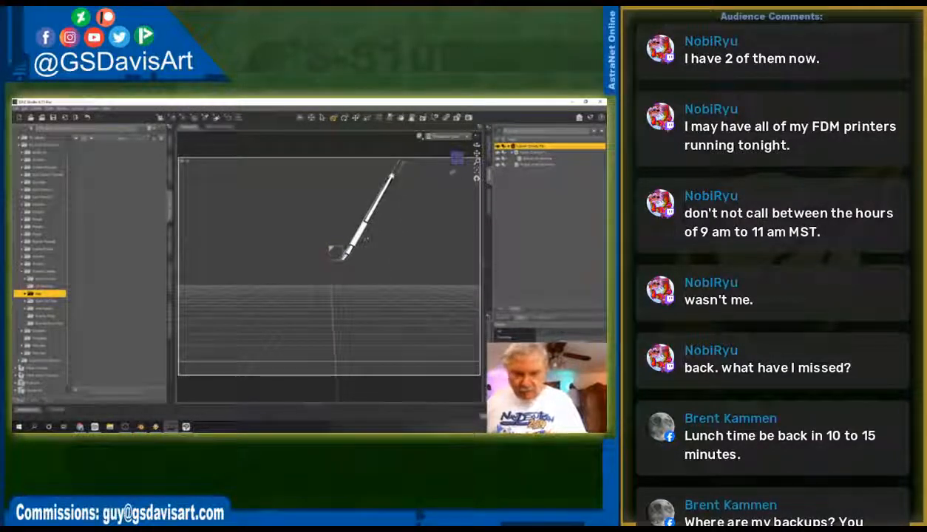
{"action": "left_click_drag", "start_coordinate": [457, 158], "coordinate": [494, 163]}
{"action": "mouse_move", "coordinate": [429, 182]}
{"action": "left_mouse_down"}
{"action": "mouse_move", "coordinate": [299, 175]}
{"action": "mouse_move", "coordinate": [420, 181]}
{"action": "left_mouse_up"}
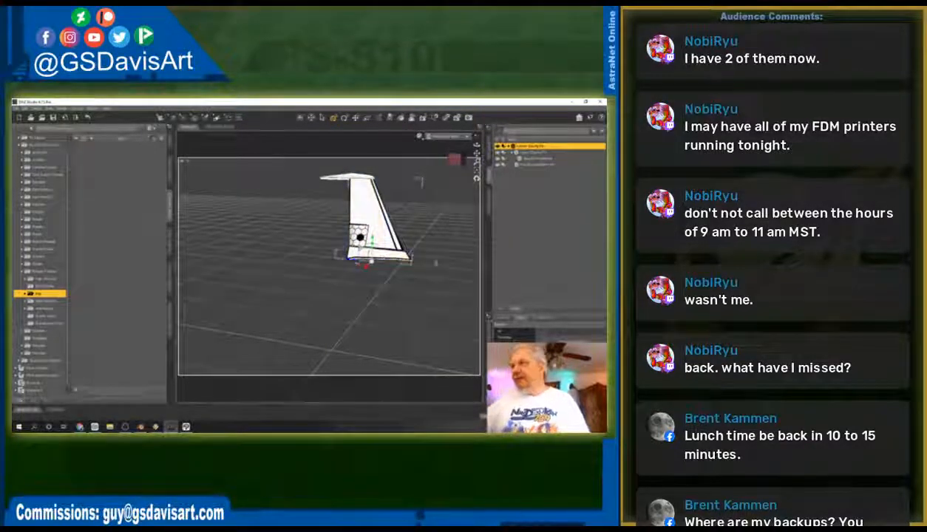
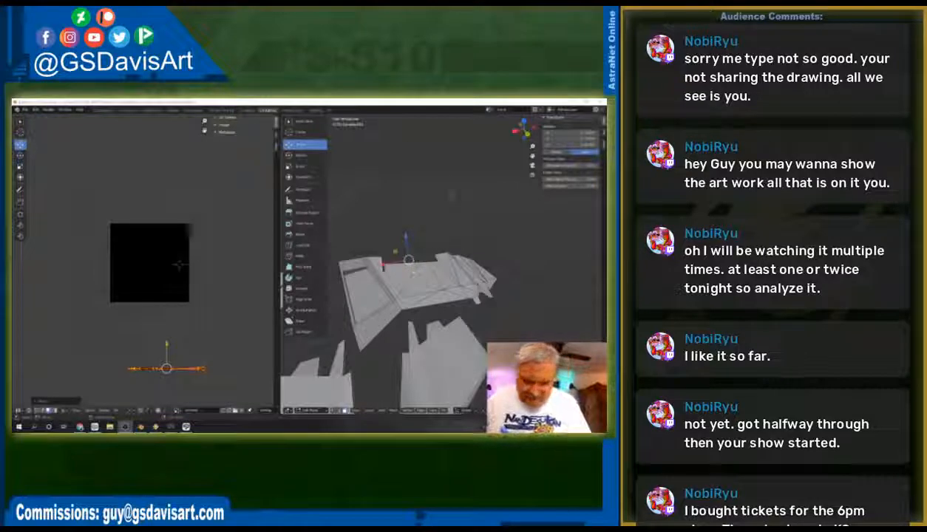
Step: Switch to Blender and select the narrow frame faces bordering the angled hull panel
{"action": "left_click", "coordinate": [354, 269]}
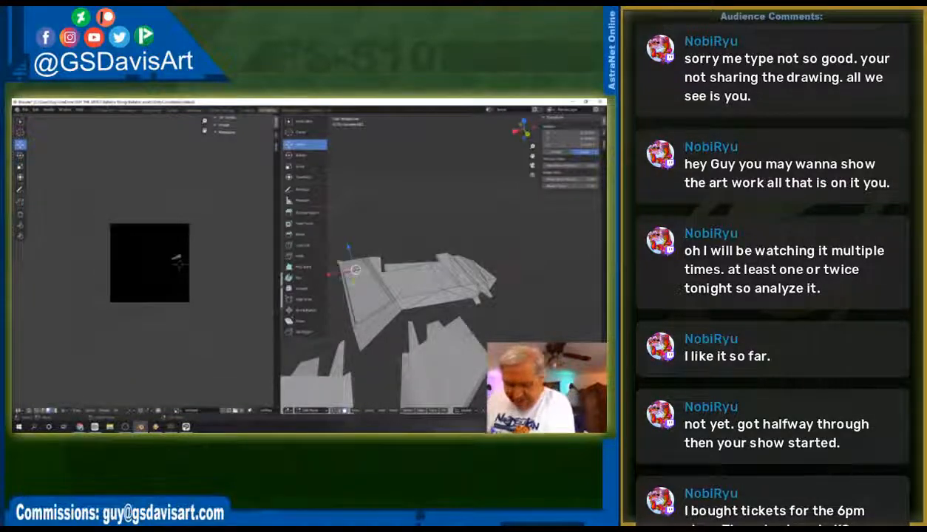
{"action": "middle_click_drag", "start_coordinate": [411, 273], "coordinate": [471, 251]}
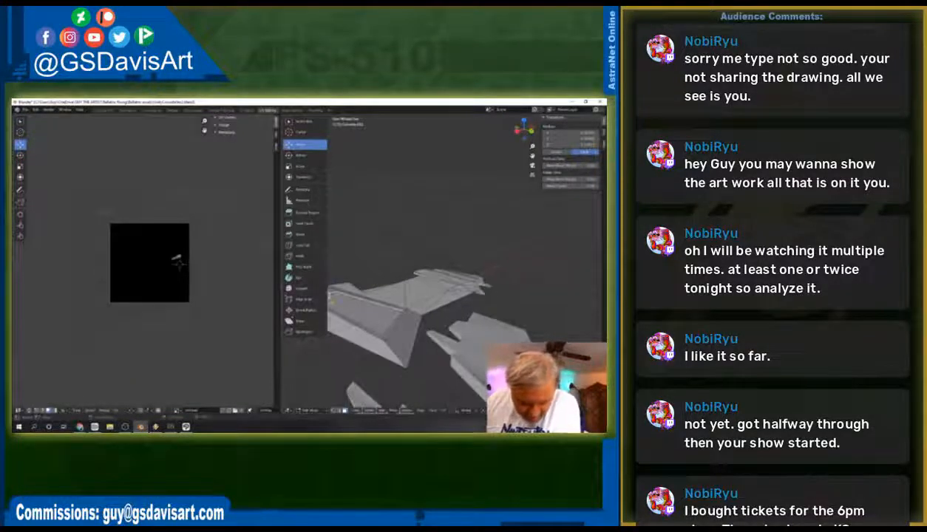
{"action": "left_click", "coordinate": [364, 297], "text": "shift"}
{"action": "middle_click_drag", "start_coordinate": [377, 303], "coordinate": [473, 288]}
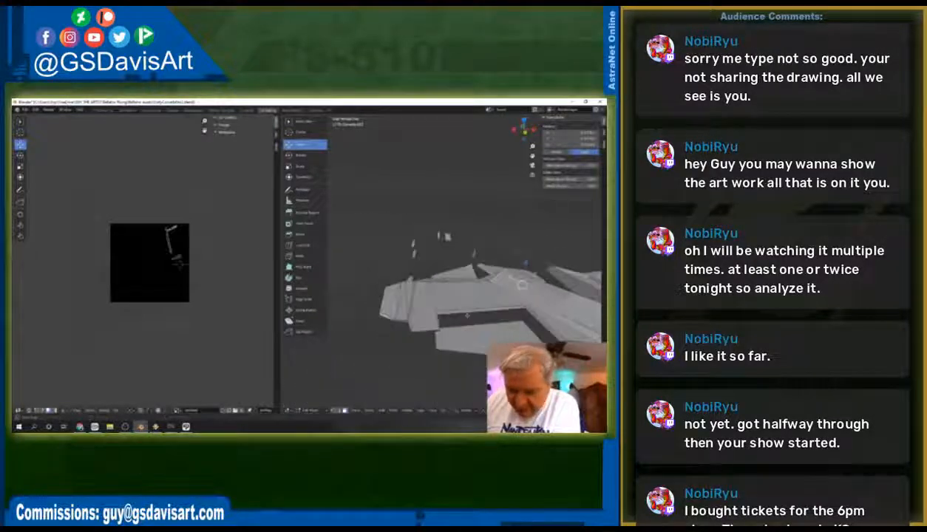
{"action": "left_click", "coordinate": [518, 276], "text": "shift"}
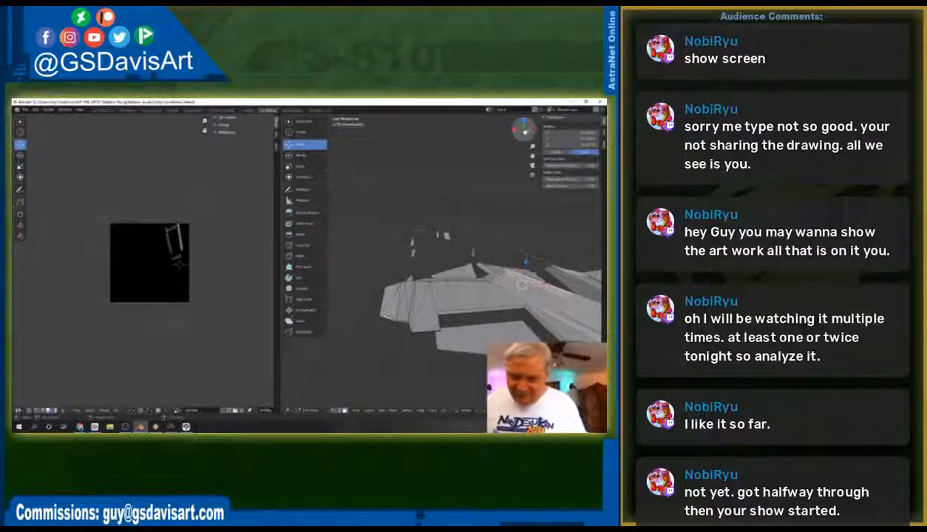
Step: View the selected frame faces from above and unwrap them with Project from View (Bounds)
{"action": "left_click", "coordinate": [524, 120]}
{"action": "scroll", "coordinate": [474, 244], "scroll_direction": "up", "scroll_amount": 1}
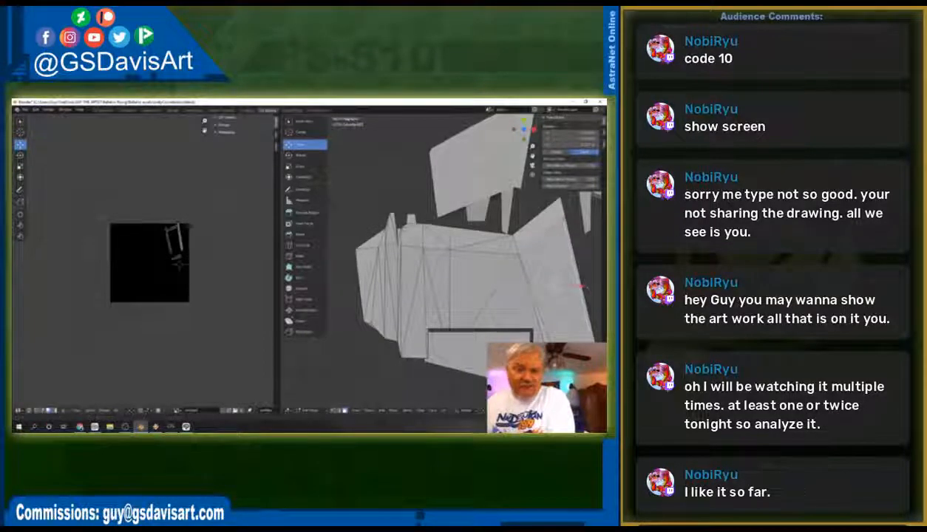
{"action": "scroll", "coordinate": [494, 269], "scroll_direction": "up", "scroll_amount": 5}
{"action": "scroll", "coordinate": [467, 281], "scroll_direction": "up", "scroll_amount": 2}
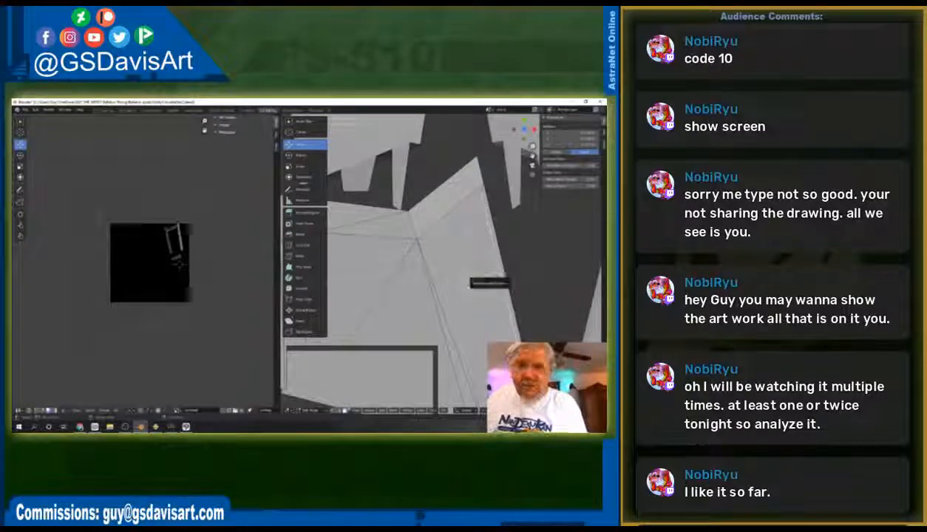
{"action": "scroll", "coordinate": [470, 280], "scroll_direction": "up", "scroll_amount": 3}
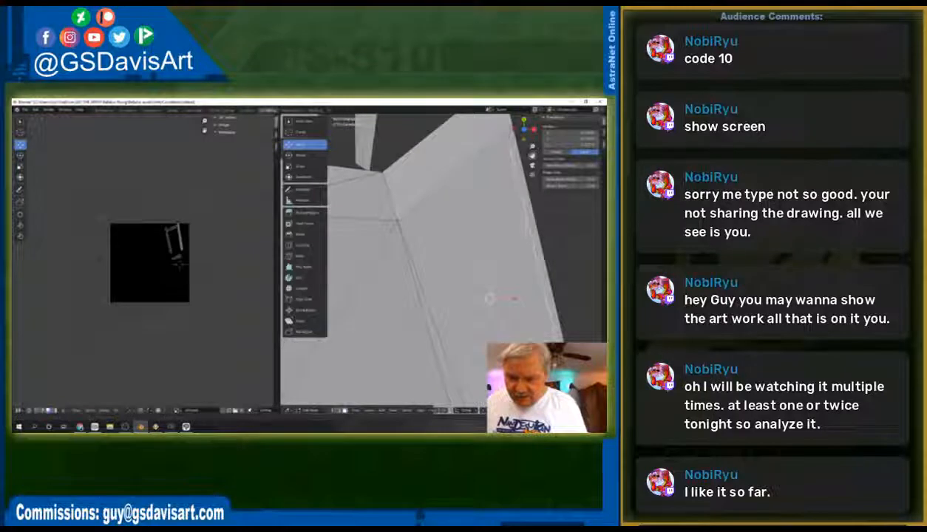
{"action": "middle_click_drag", "start_coordinate": [548, 275], "coordinate": [521, 251], "text": "shift"}
{"action": "scroll", "coordinate": [489, 255], "scroll_direction": "down", "scroll_amount": 3}
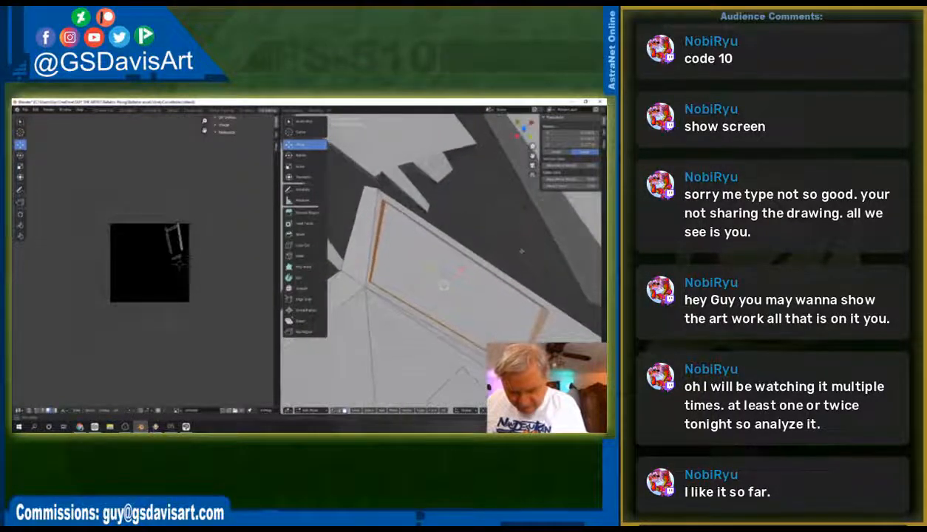
{"action": "left_click", "coordinate": [436, 409]}
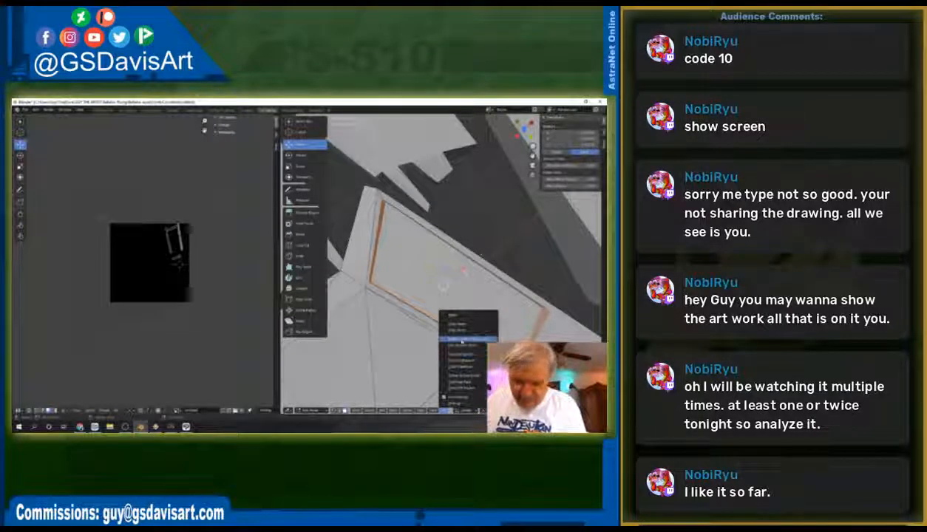
{"action": "left_click", "coordinate": [462, 341]}
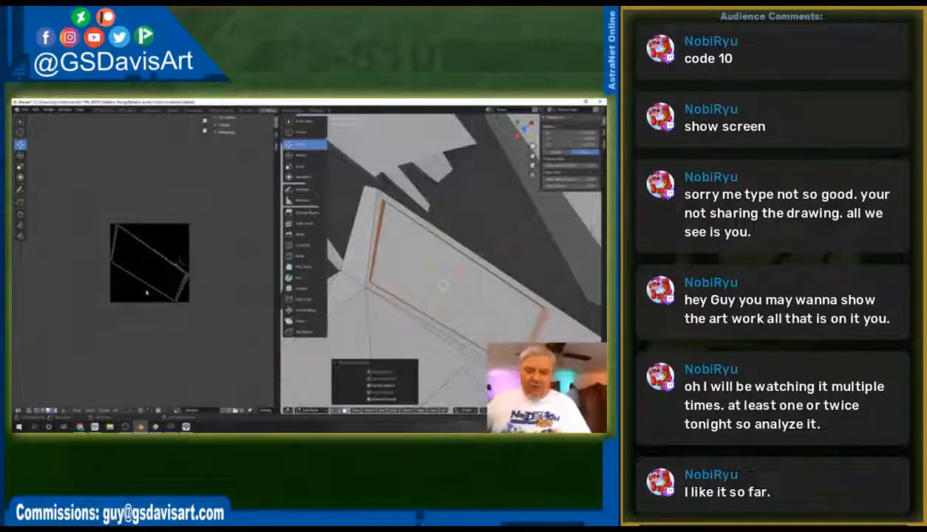
Step: Select the whole frame UV island, shrink it within the image area and rotate it so its long sides stand upright
{"action": "left_click_drag", "start_coordinate": [94, 200], "coordinate": [200, 337]}
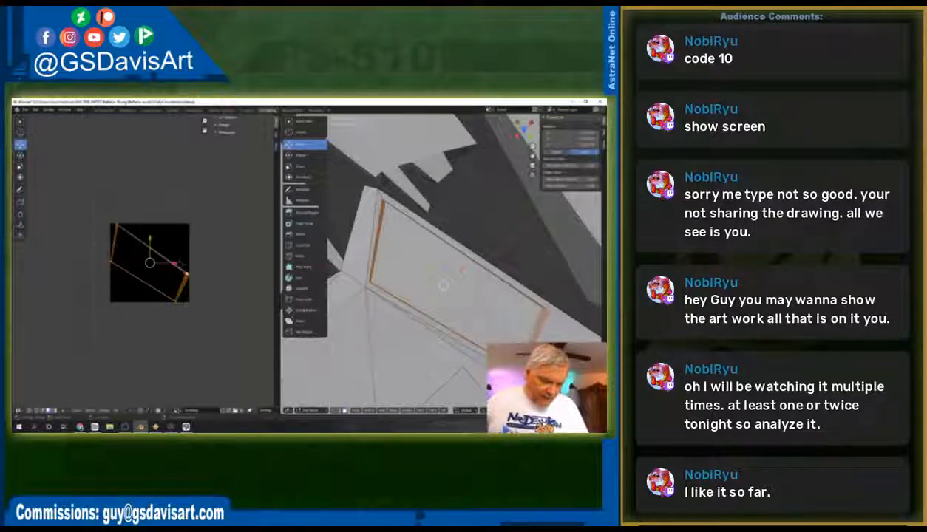
{"action": "left_click", "coordinate": [20, 167]}
{"action": "left_click_drag", "start_coordinate": [169, 244], "coordinate": [169, 245]}
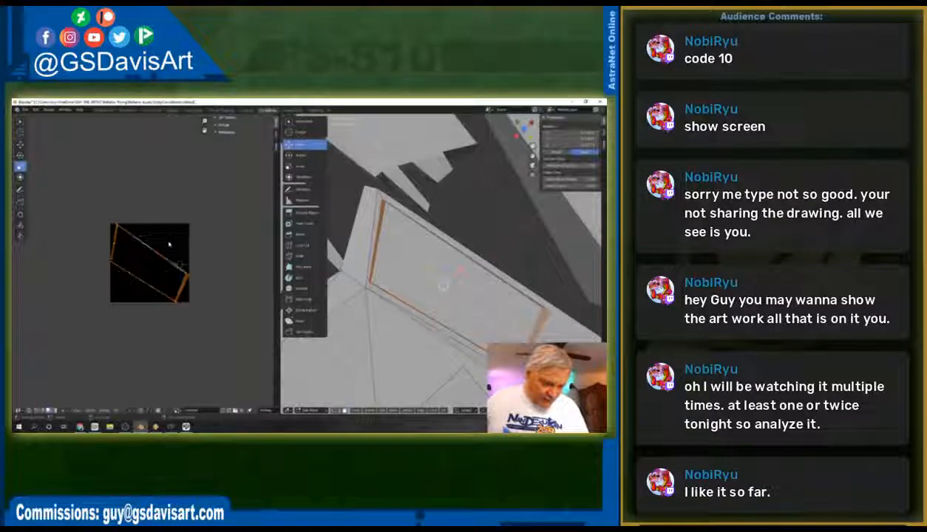
{"action": "left_click_drag", "start_coordinate": [95, 207], "coordinate": [217, 338]}
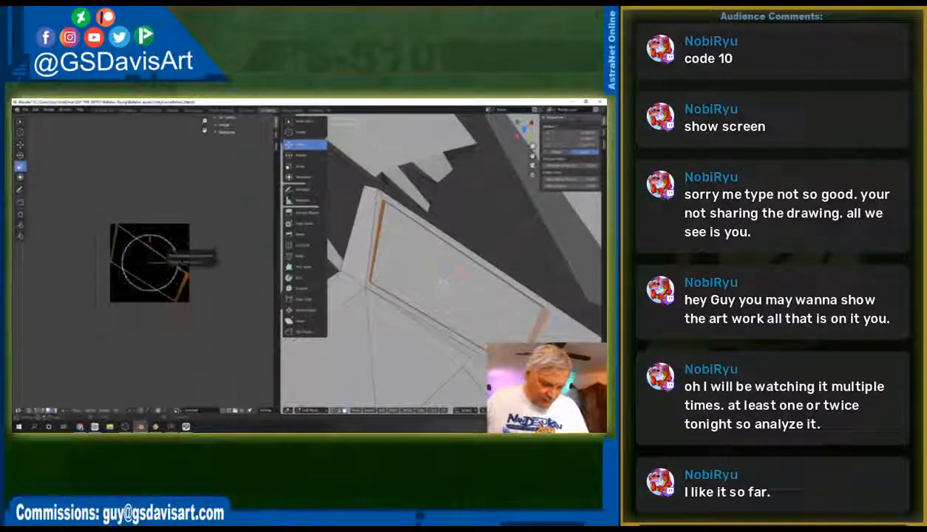
{"action": "left_click_drag", "start_coordinate": [171, 245], "coordinate": [129, 217]}
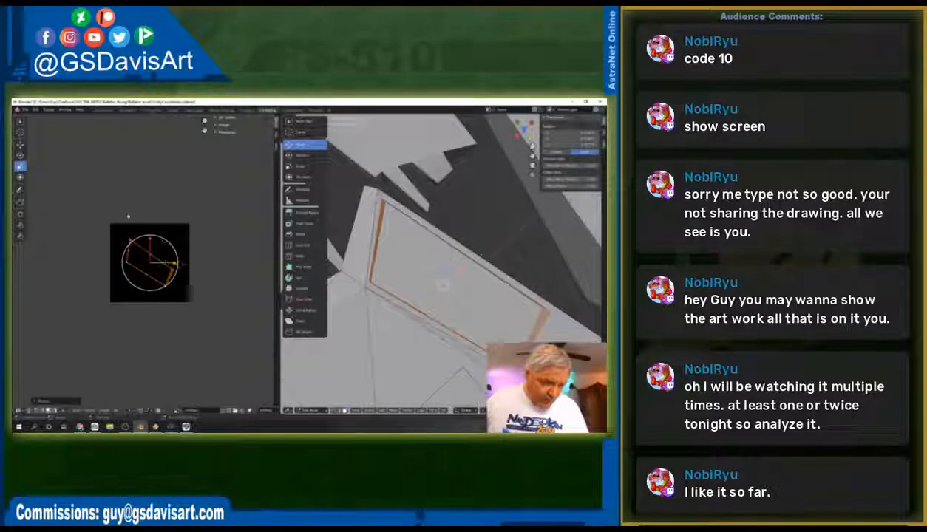
{"action": "left_click", "coordinate": [20, 156]}
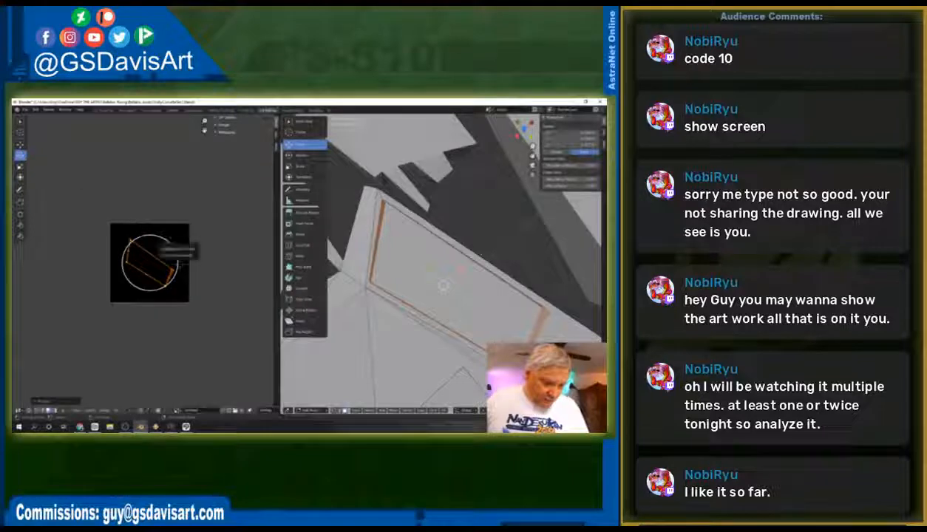
{"action": "left_click_drag", "start_coordinate": [165, 242], "coordinate": [193, 261]}
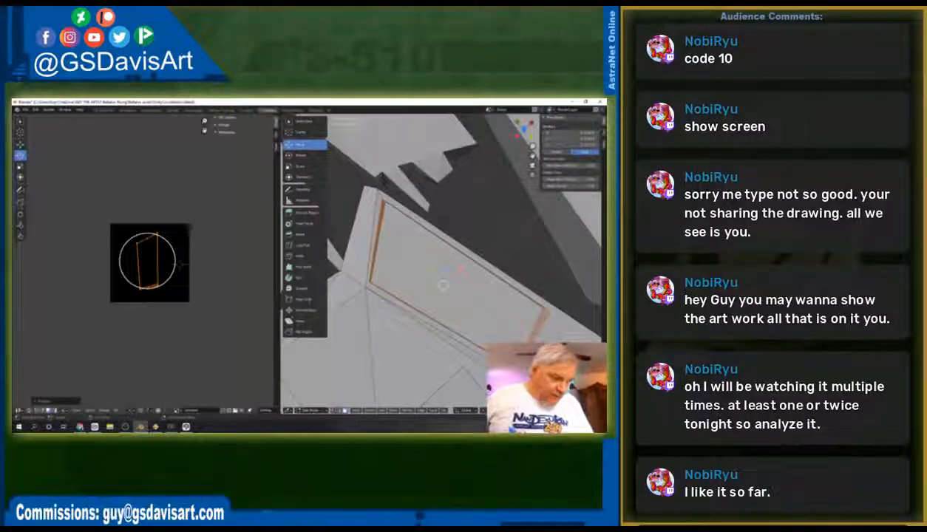
Step: Move the outer edge of the frame island's right long side outward to open that strip into a visible width
{"action": "key", "text": "Home"}
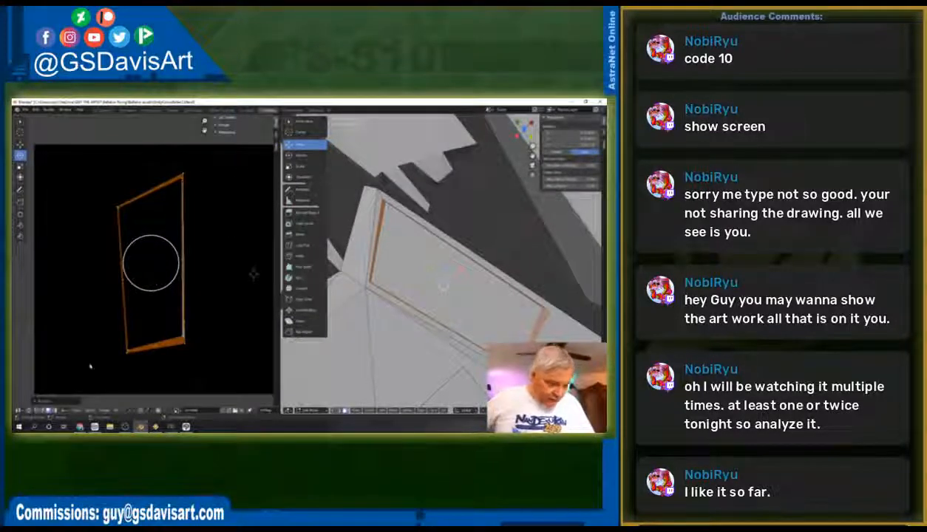
{"action": "left_click", "coordinate": [181, 175]}
{"action": "left_click", "coordinate": [182, 175]}
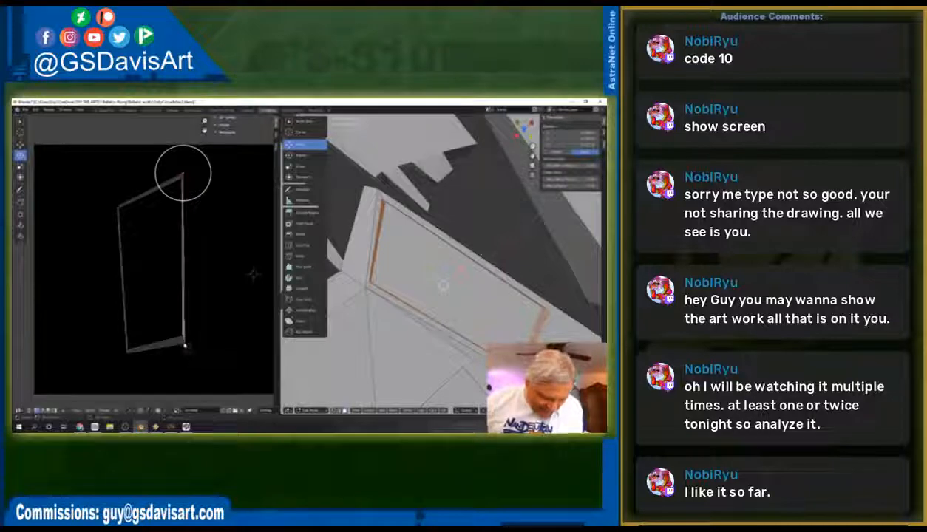
{"action": "left_click", "coordinate": [185, 259]}
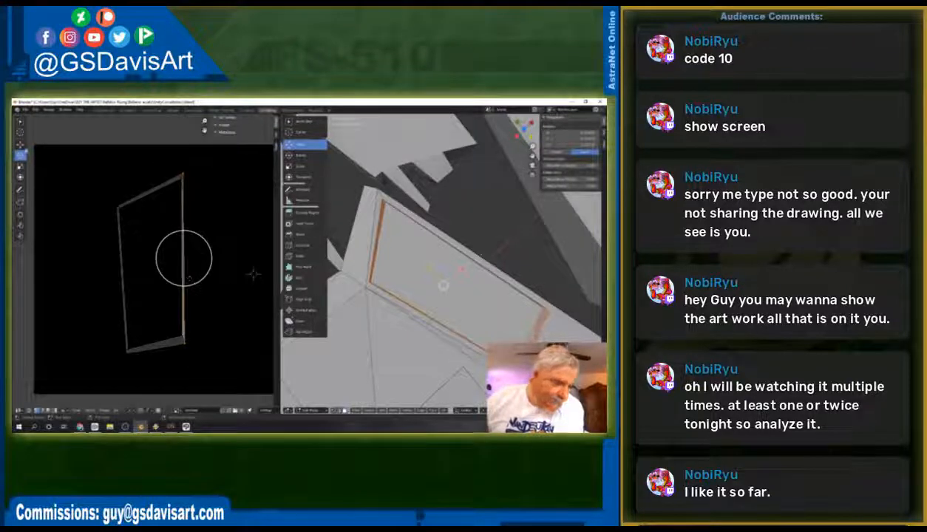
{"action": "left_click", "coordinate": [20, 145]}
{"action": "left_click_drag", "start_coordinate": [210, 258], "coordinate": [220, 259]}
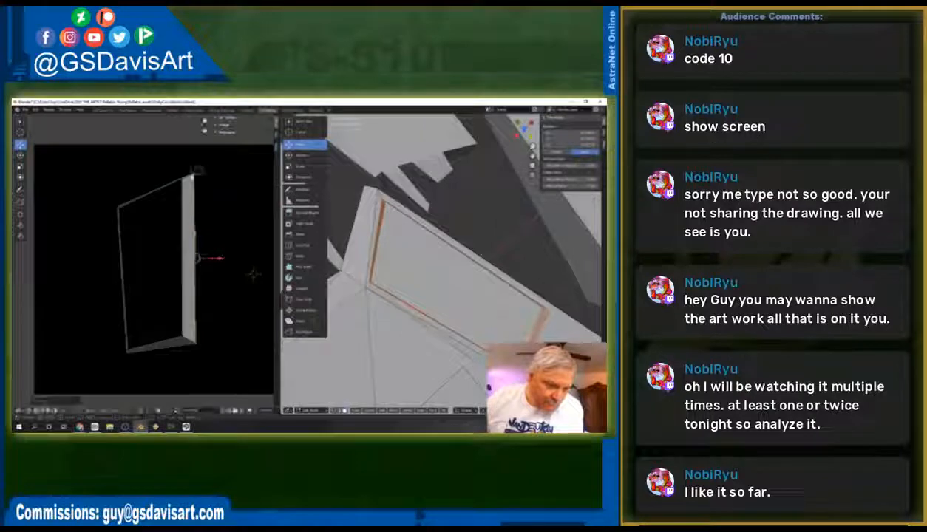
Step: Select the two outer corner vertices of the frame island's upper end and move them up and slightly left
{"action": "left_click", "coordinate": [193, 174]}
{"action": "left_click", "coordinate": [118, 207], "text": "shift"}
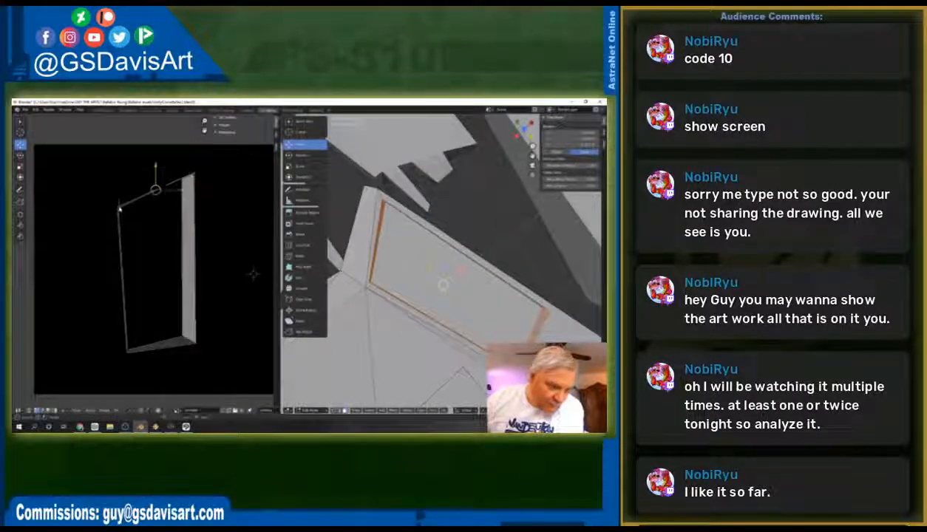
{"action": "key", "text": "g"}
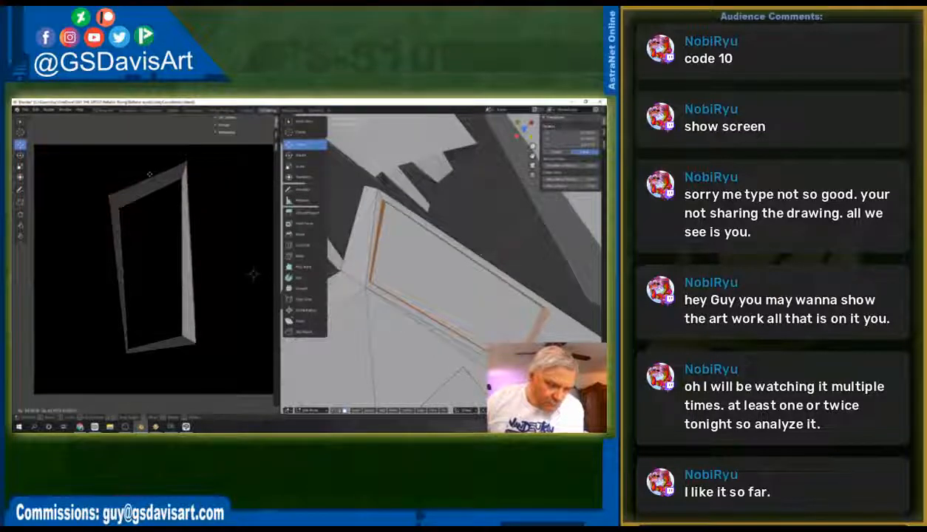
{"action": "left_click", "coordinate": [150, 175]}
Step: Select the two outer corner vertices of the frame island's lower end and move them down
{"action": "left_click", "coordinate": [128, 350]}
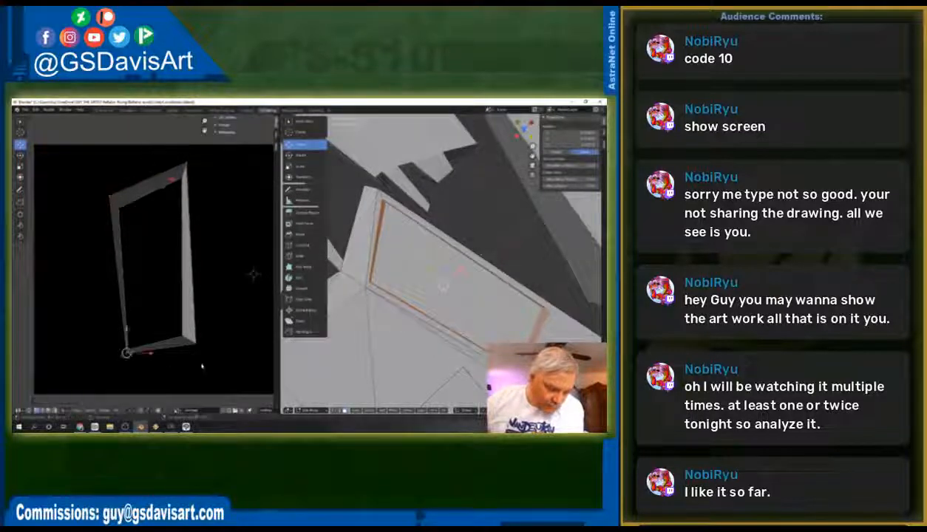
{"action": "left_click", "coordinate": [193, 341], "text": "shift"}
{"action": "key", "text": "g"}
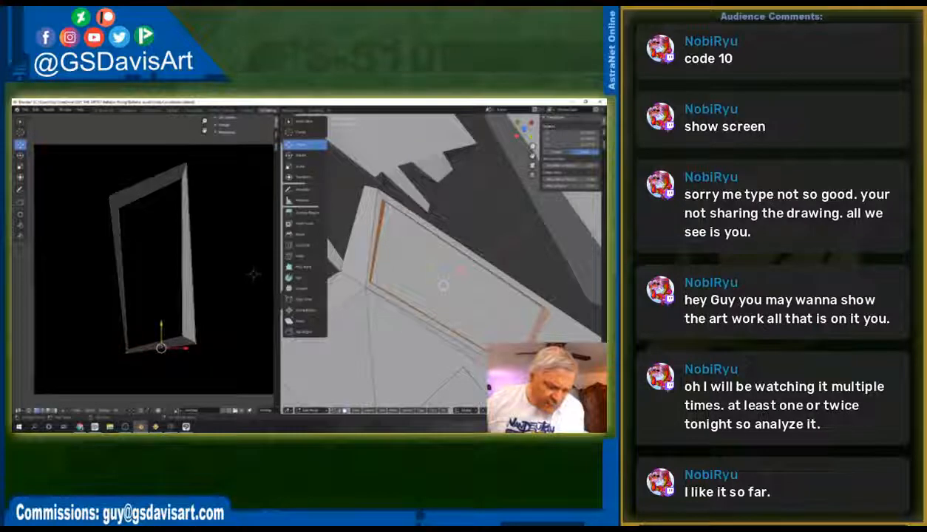
{"action": "left_click", "coordinate": [157, 352]}
{"action": "left_click", "coordinate": [160, 352]}
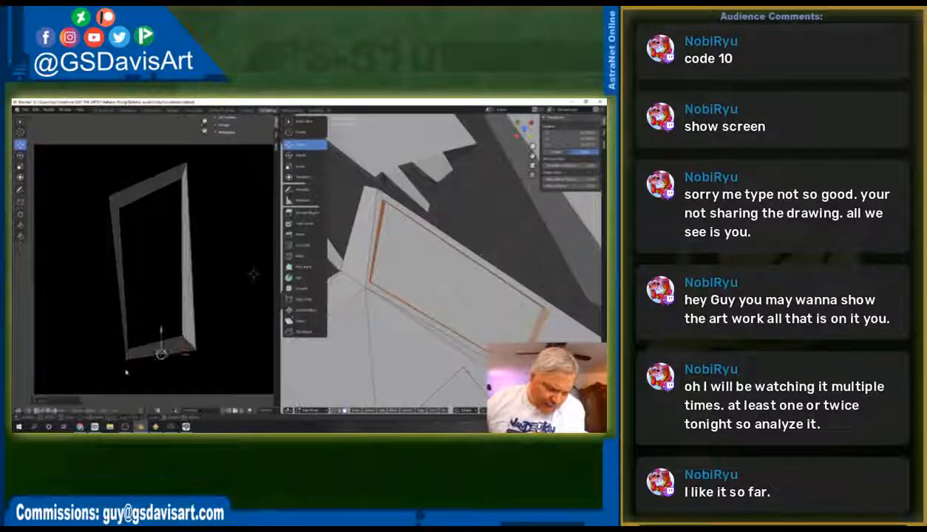
Step: Move the frame island's lower left outer corner further left and its lower right outer corner slightly right
{"action": "left_click", "coordinate": [126, 359]}
{"action": "key", "text": "g"}
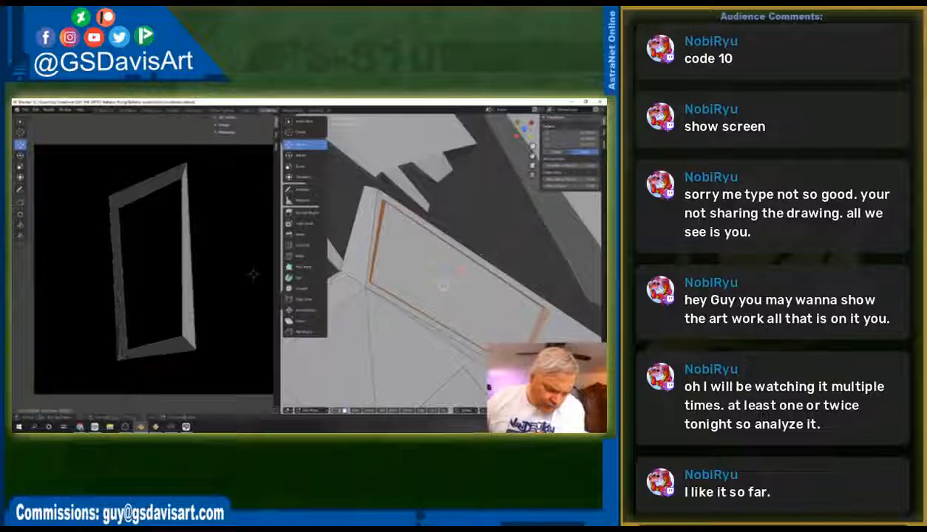
{"action": "left_click", "coordinate": [204, 363]}
{"action": "left_click", "coordinate": [197, 348]}
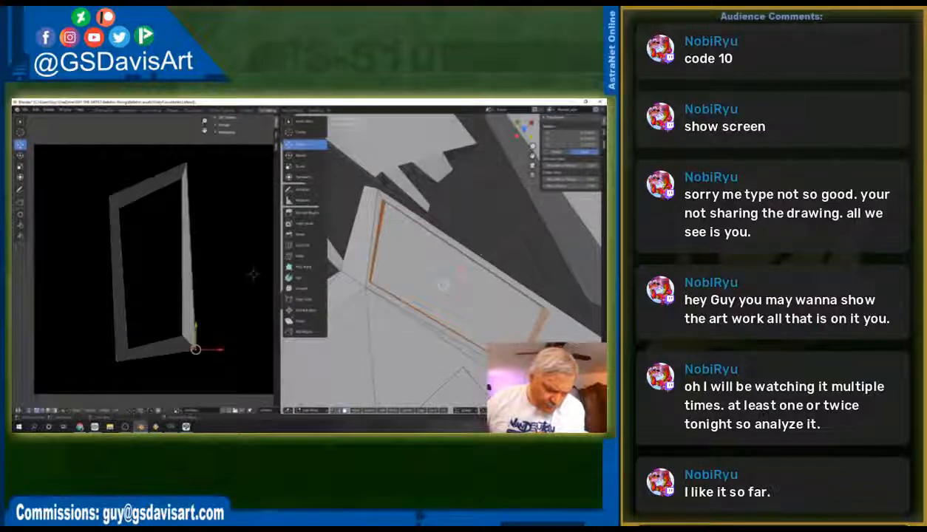
{"action": "key", "text": "g"}
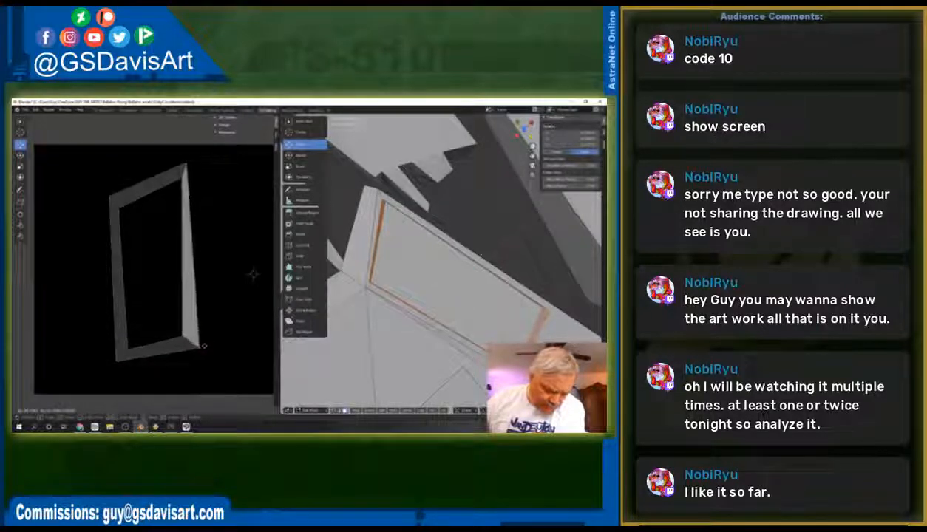
{"action": "left_click", "coordinate": [204, 346]}
Step: Move the frame island's upper right outer corner up and right, and its upper left outer corner further left
{"action": "left_click", "coordinate": [187, 162]}
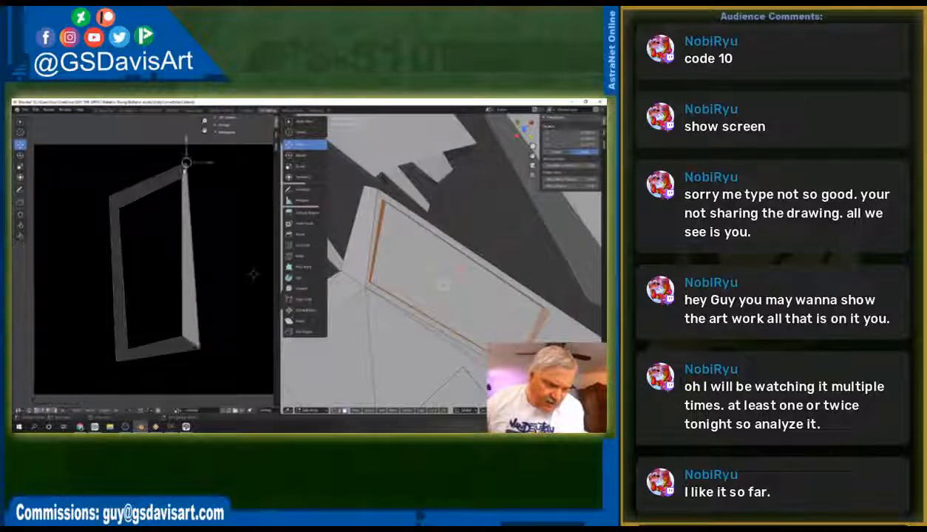
{"action": "key", "text": "g"}
{"action": "left_click", "coordinate": [190, 158]}
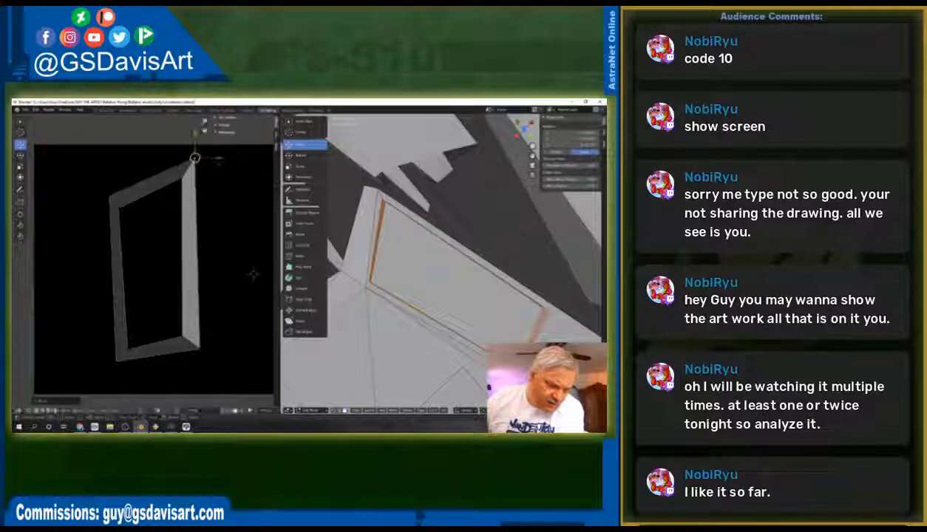
{"action": "left_click", "coordinate": [111, 197]}
{"action": "key", "text": "g"}
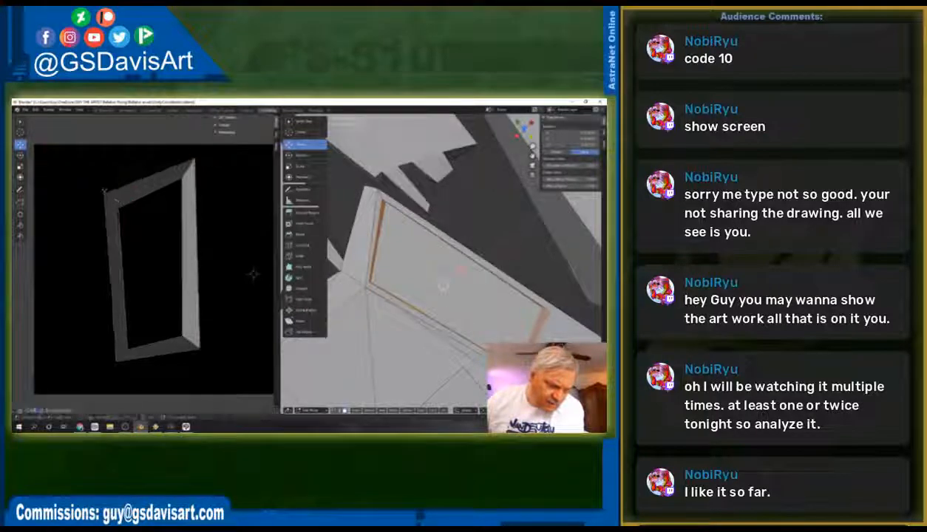
{"action": "left_click", "coordinate": [99, 195]}
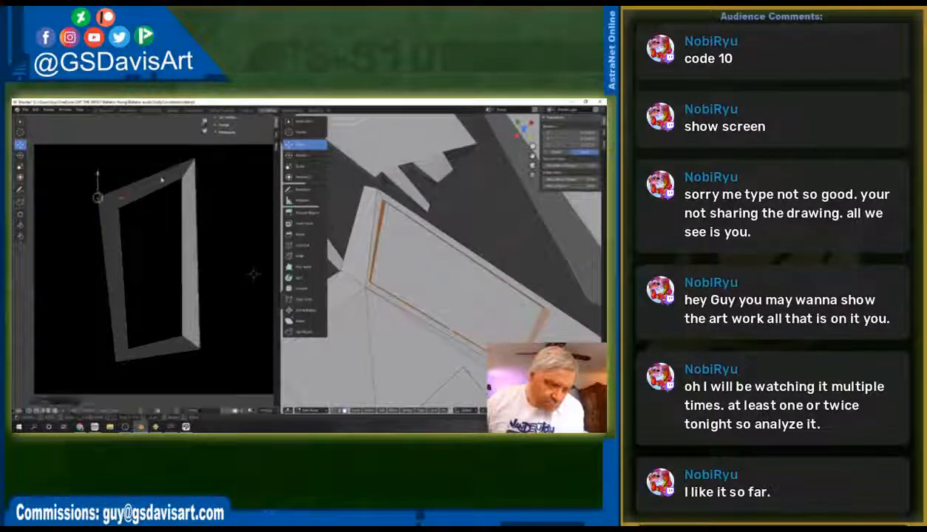
Step: Fine-tune the frame island's upper right, lower right and lower left outer corners outward to even out the border strips
{"action": "left_click", "coordinate": [194, 157]}
{"action": "key", "text": "g"}
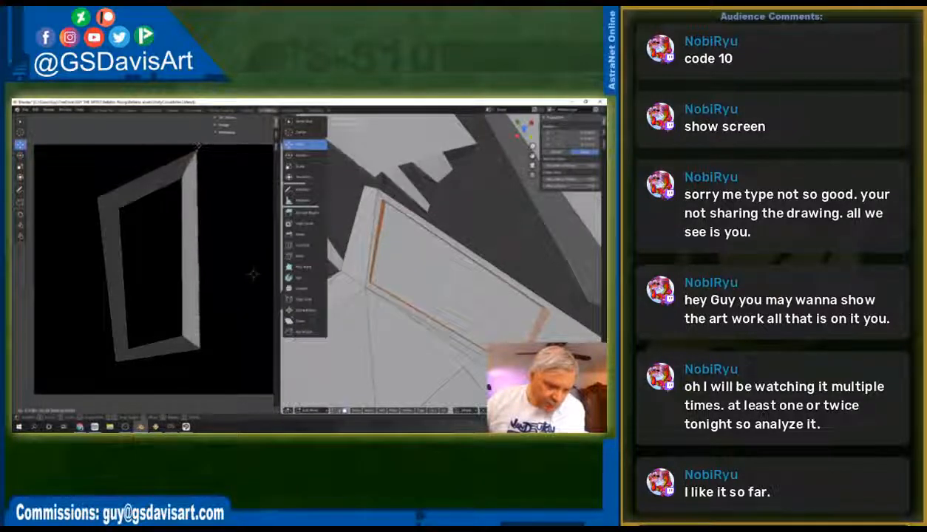
{"action": "left_click", "coordinate": [199, 145]}
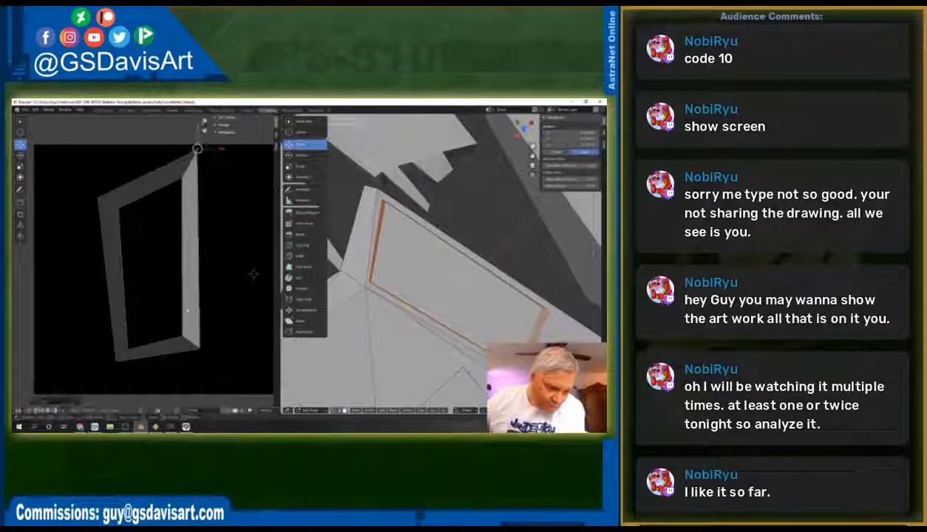
{"action": "left_click", "coordinate": [199, 348]}
{"action": "key", "text": "g"}
{"action": "left_click", "coordinate": [201, 349]}
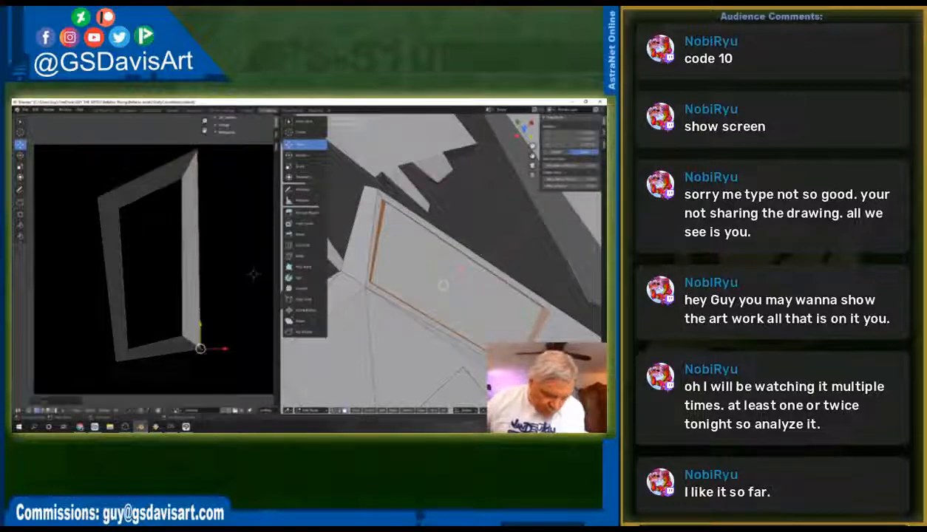
{"action": "key", "text": "g"}
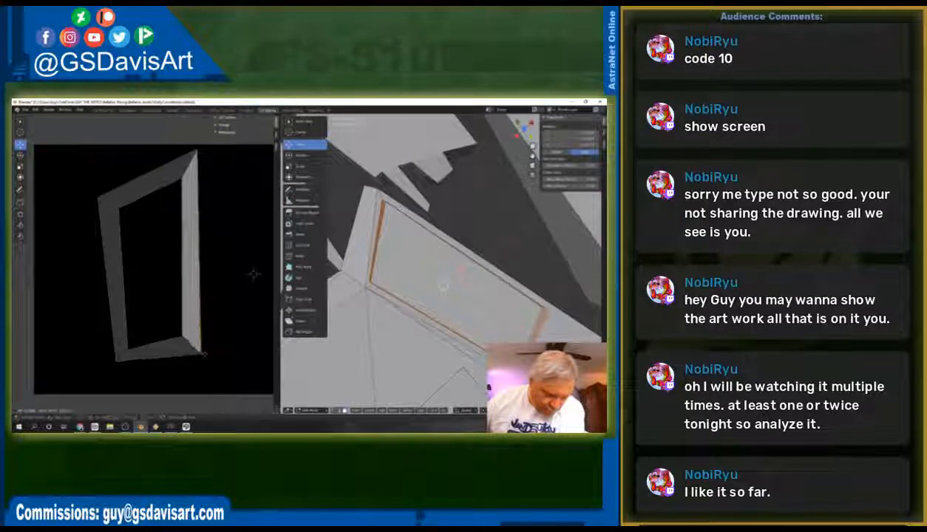
{"action": "left_click", "coordinate": [202, 354]}
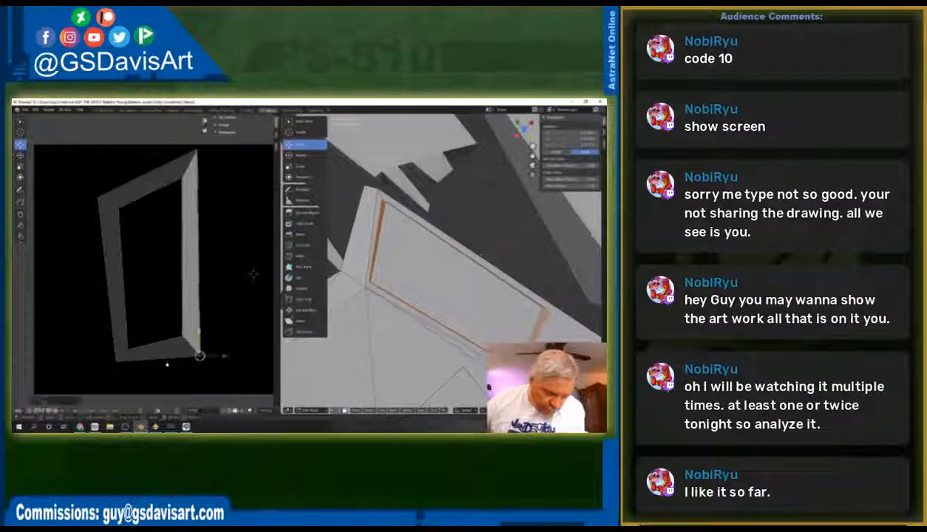
{"action": "left_click", "coordinate": [116, 361]}
{"action": "key", "text": "g"}
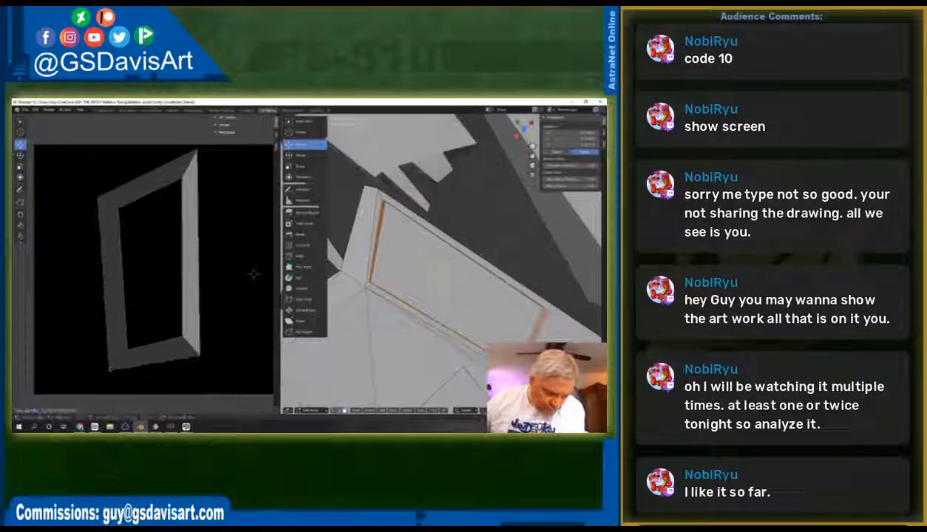
{"action": "left_click", "coordinate": [108, 371]}
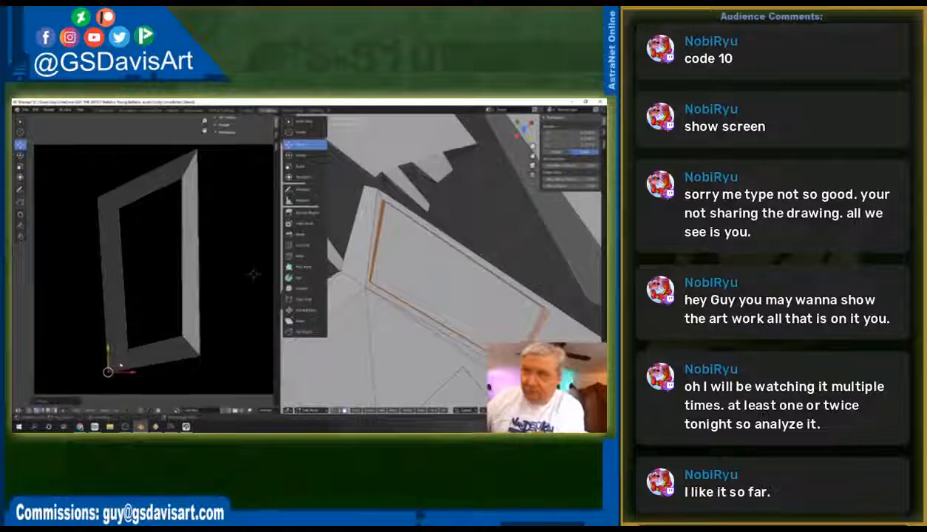
Step: Select the whole frame island, scale it down and park it outside the left side of the UV image area
{"action": "scroll", "coordinate": [191, 307], "scroll_direction": "down", "scroll_amount": 4}
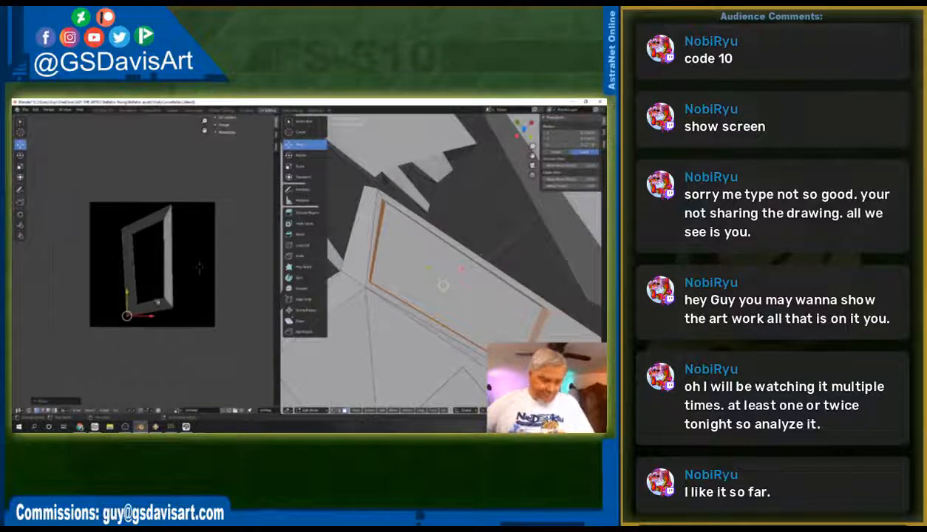
{"action": "key", "text": "a"}
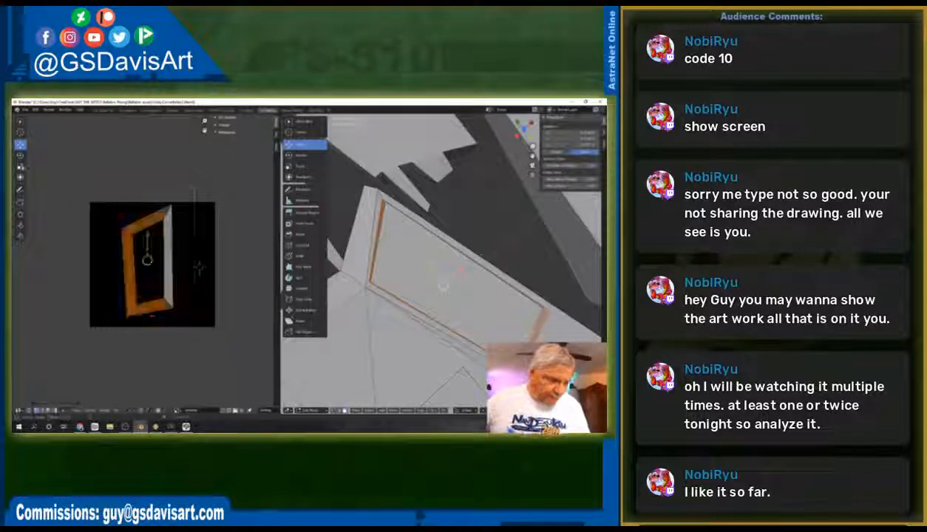
{"action": "left_click", "coordinate": [20, 167]}
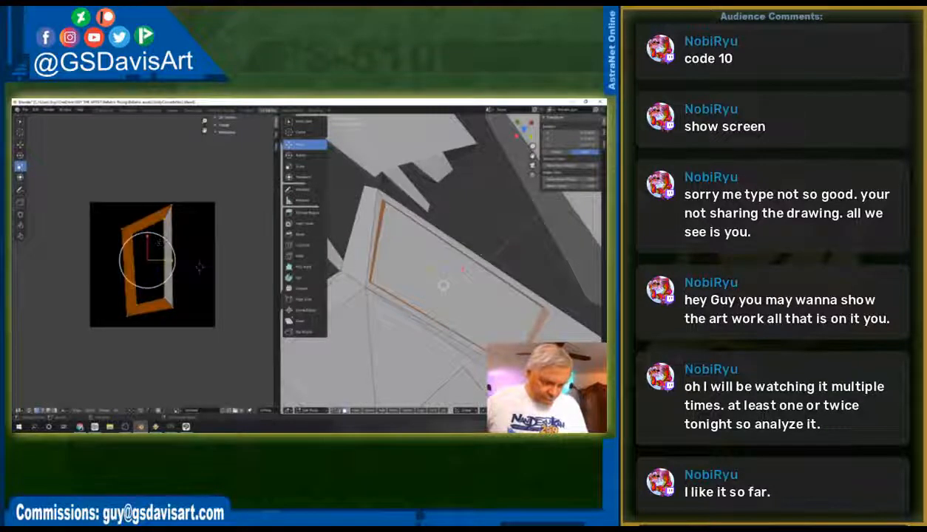
{"action": "left_click_drag", "start_coordinate": [159, 242], "coordinate": [136, 242]}
{"action": "left_click", "coordinate": [20, 145]}
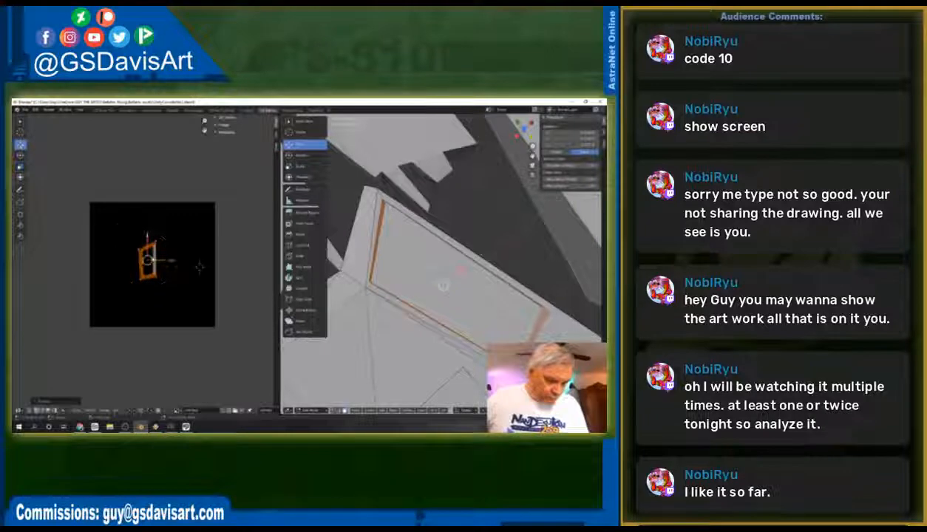
{"action": "left_click_drag", "start_coordinate": [148, 259], "coordinate": [30, 271]}
Step: Show the model in X-ray and box-select all faces of the lower hull section to display their UV islands
{"action": "scroll", "coordinate": [431, 360], "scroll_direction": "down", "scroll_amount": 8}
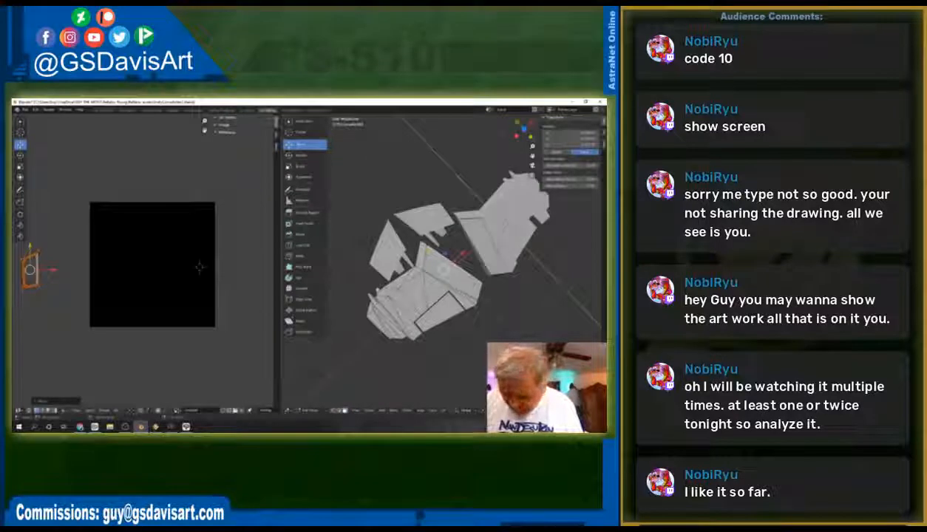
{"action": "key", "text": "shift+z"}
{"action": "key", "text": "b"}
{"action": "left_click_drag", "start_coordinate": [353, 216], "coordinate": [487, 348]}
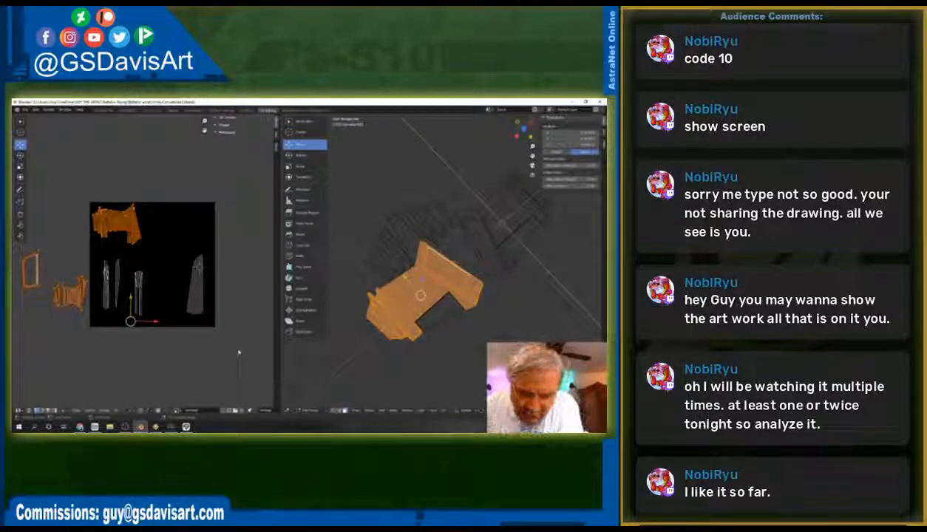
Step: Park the tapered panel island outside the right side of the UV image area and shift the narrow strip islands right
{"action": "left_click_drag", "start_coordinate": [176, 242], "coordinate": [211, 323]}
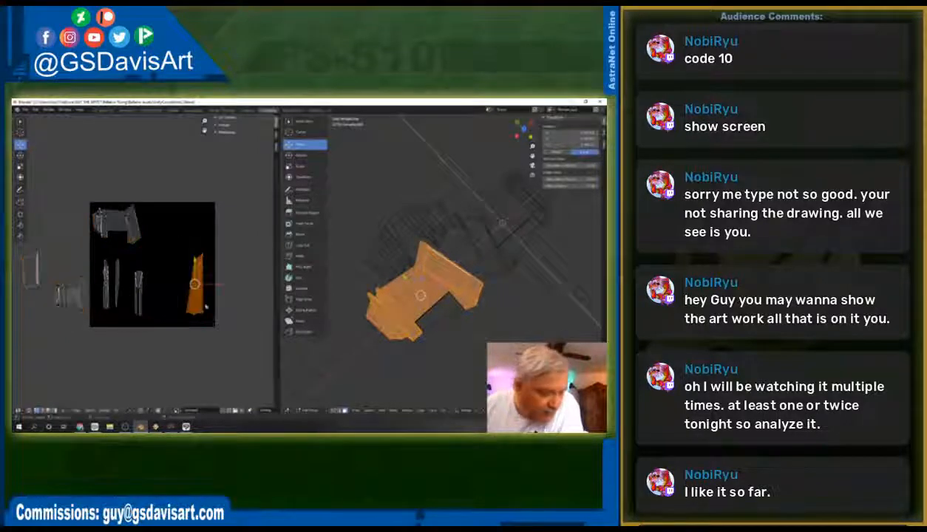
{"action": "key", "text": "g"}
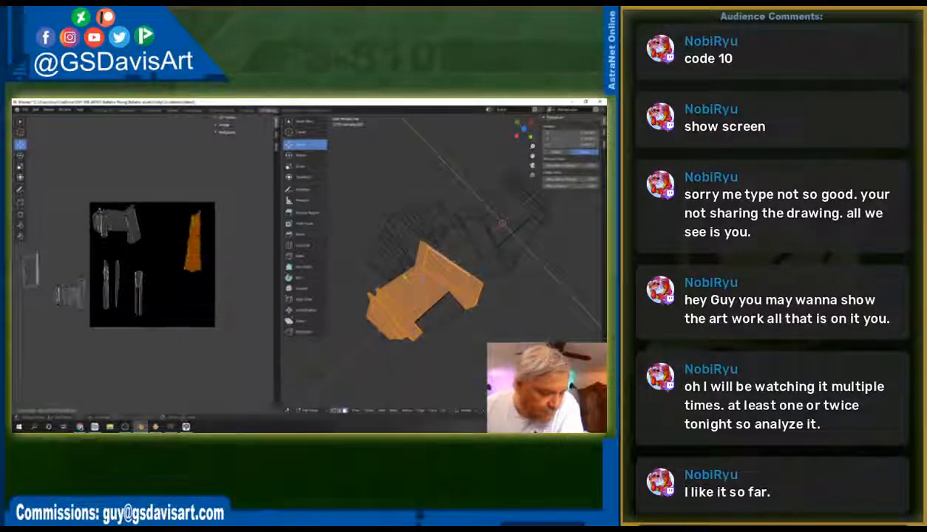
{"action": "left_click", "coordinate": [200, 268]}
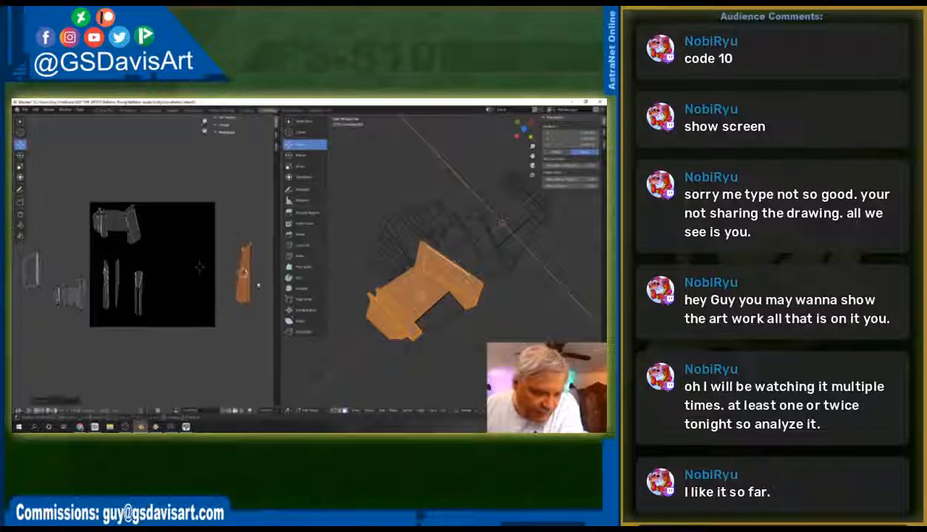
{"action": "left_click_drag", "start_coordinate": [96, 258], "coordinate": [152, 323]}
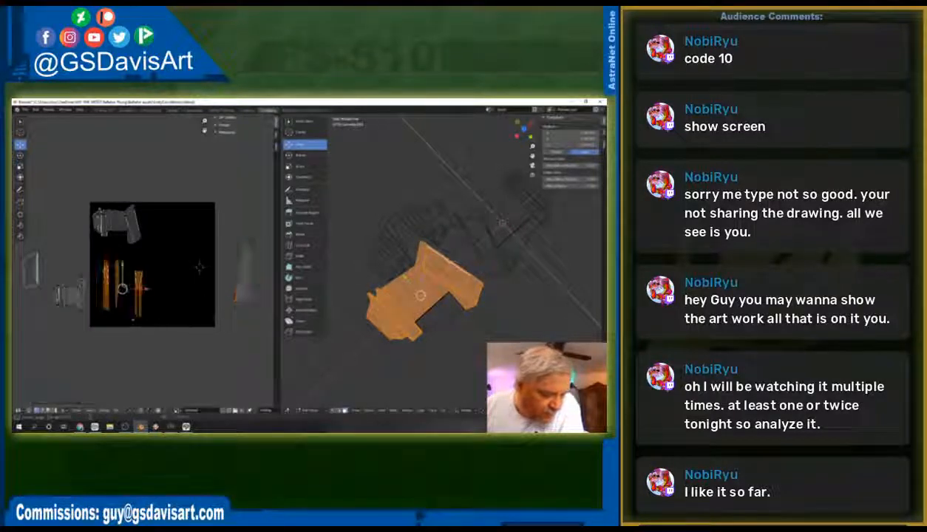
{"action": "key", "text": "g"}
{"action": "left_click", "coordinate": [304, 358]}
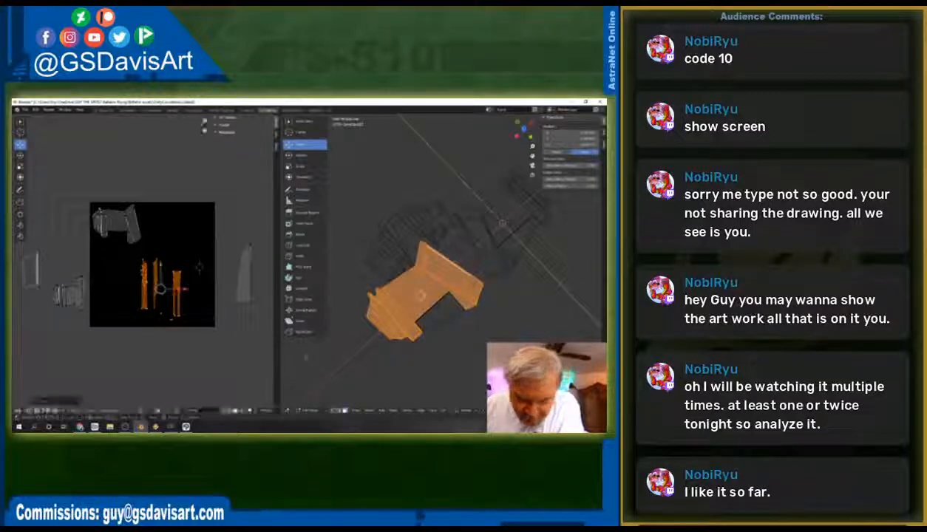
Step: Try a Cube Projection on the selected lower hull faces, and undo it
{"action": "left_click", "coordinate": [442, 409]}
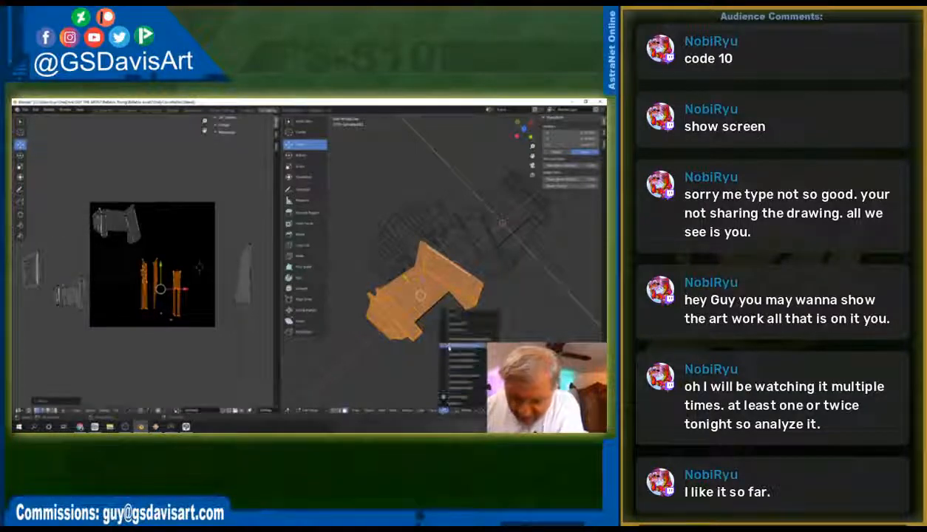
{"action": "left_click", "coordinate": [456, 367]}
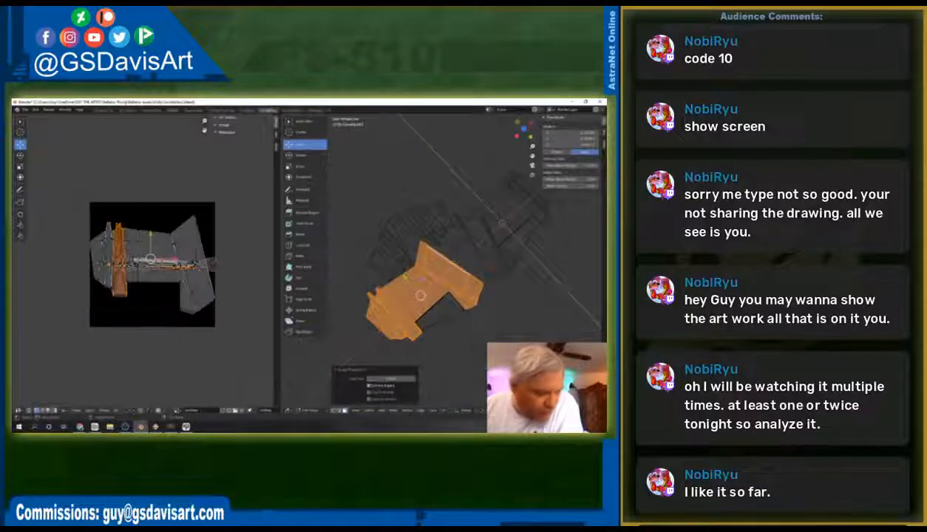
{"action": "key", "text": "ctrl+z"}
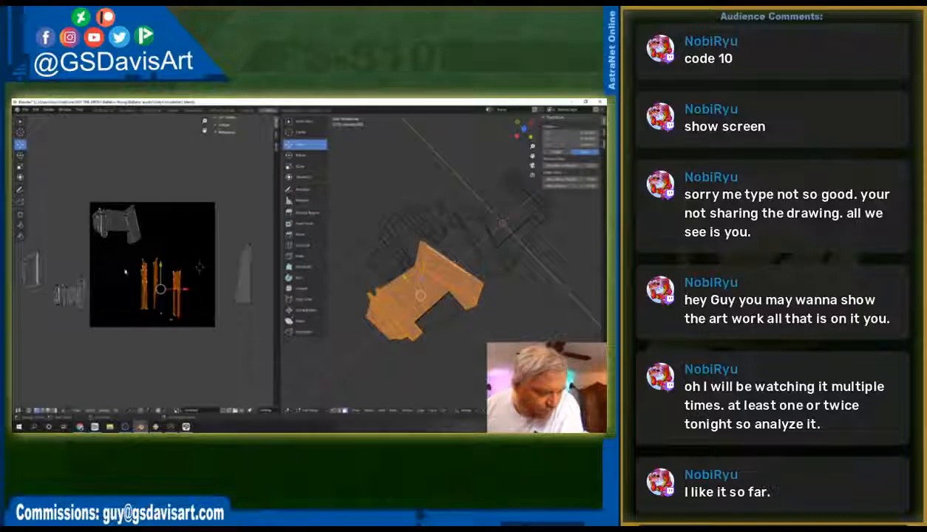
Step: Select the hull plate island parked outside the left side of the UV image area and move it above the hull island
{"action": "middle_click_drag", "start_coordinate": [339, 338], "coordinate": [378, 337]}
{"action": "middle_click_drag", "start_coordinate": [387, 288], "coordinate": [393, 268]}
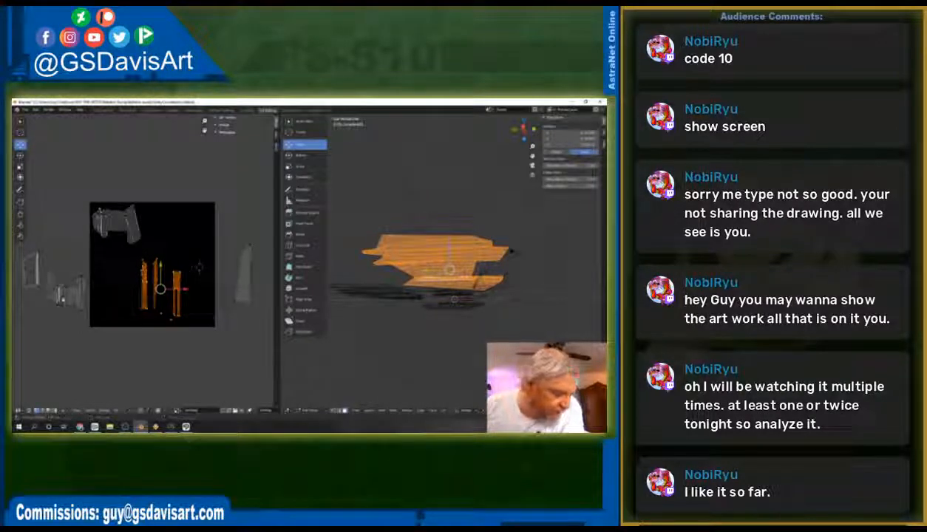
{"action": "left_click", "coordinate": [84, 296]}
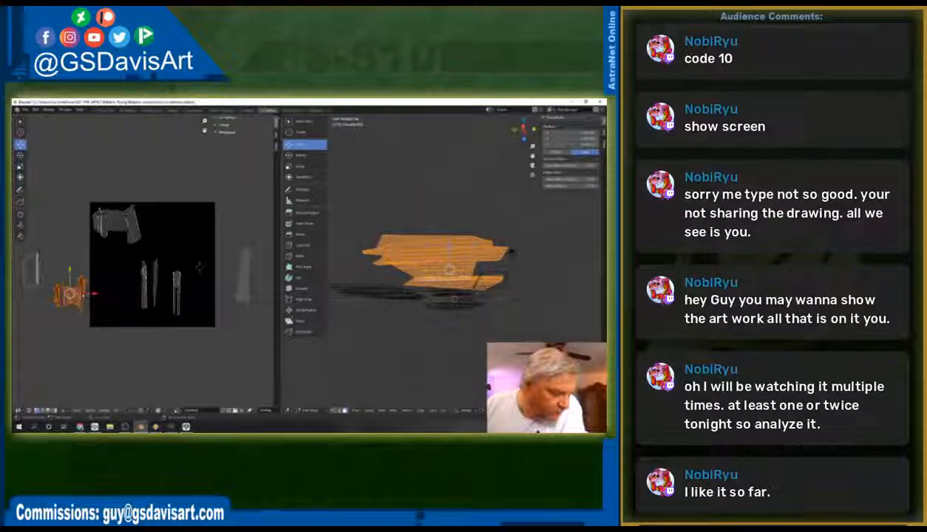
{"action": "key", "text": "g"}
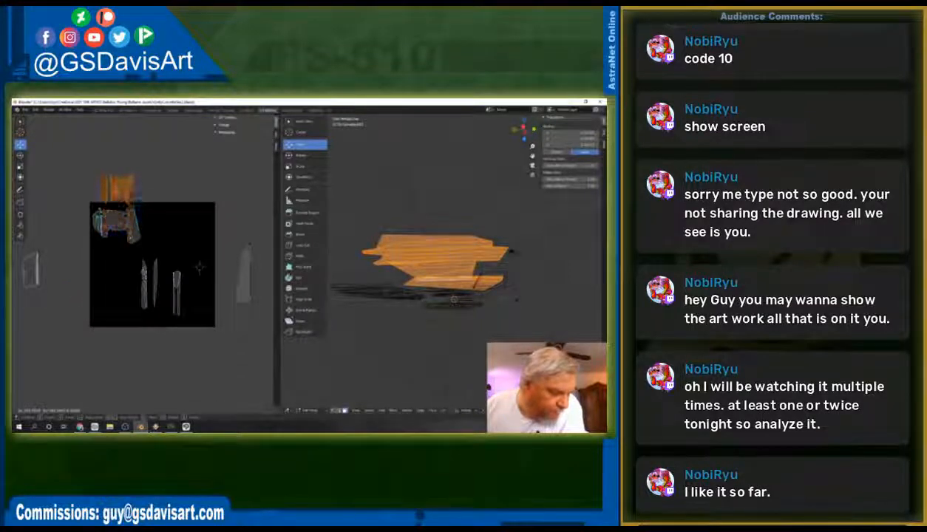
{"action": "left_click", "coordinate": [126, 187]}
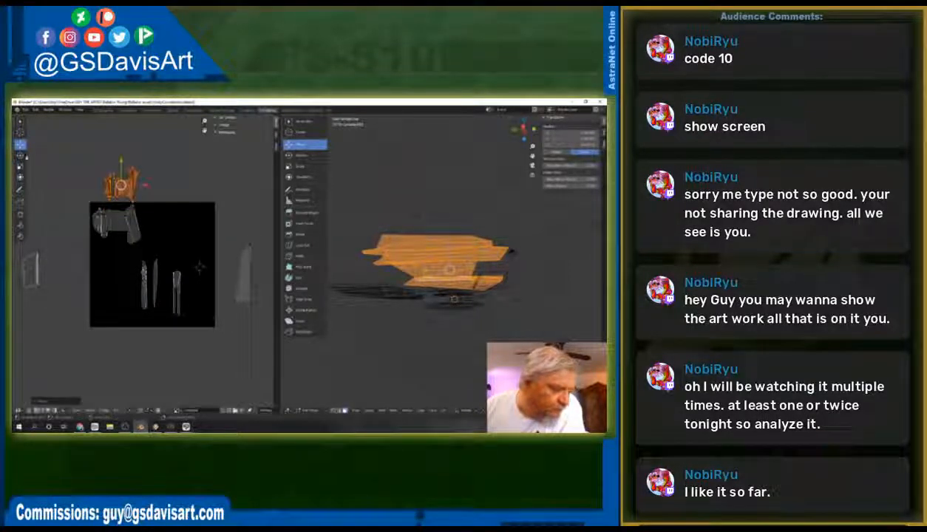
Step: Scale the hull plate island up to about the width of the hull island below it and align the two
{"action": "left_click", "coordinate": [20, 167]}
{"action": "left_click_drag", "start_coordinate": [145, 184], "coordinate": [93, 156]}
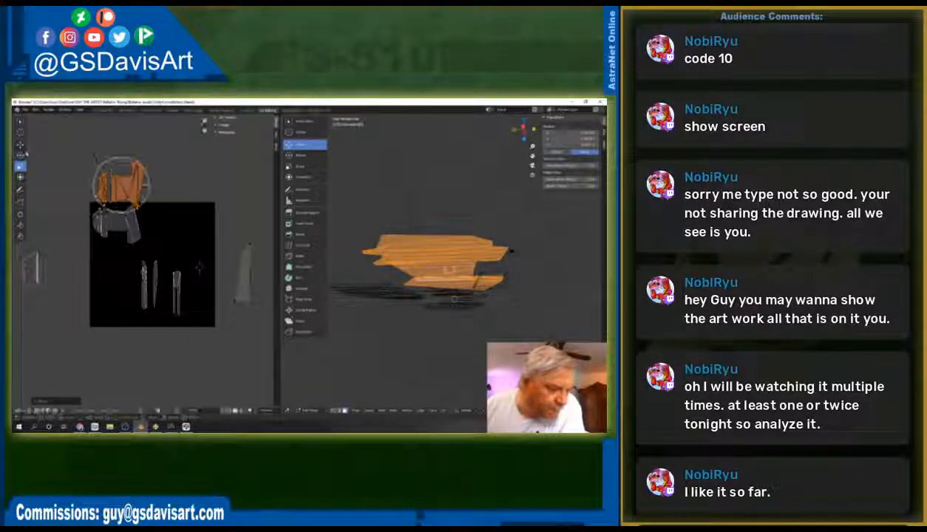
{"action": "left_click", "coordinate": [20, 145]}
{"action": "left_click_drag", "start_coordinate": [123, 187], "coordinate": [116, 180]}
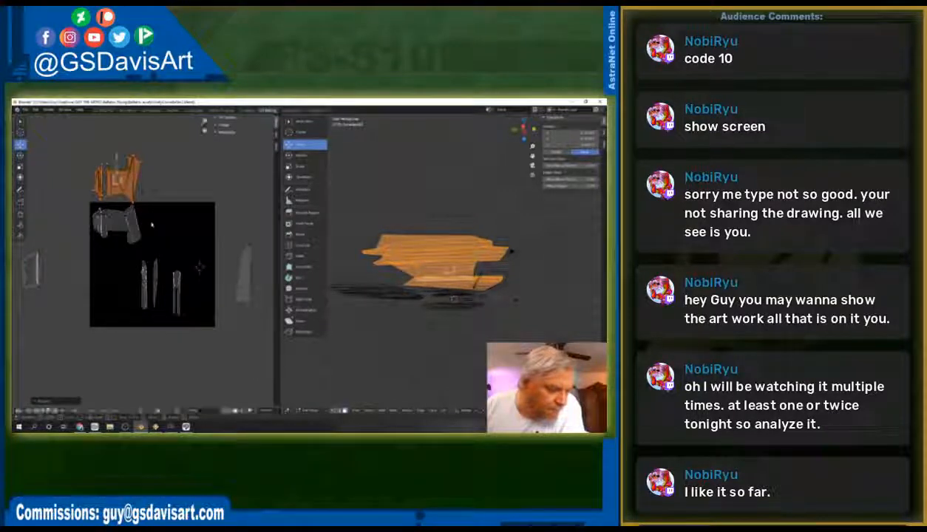
{"action": "left_click", "coordinate": [151, 224]}
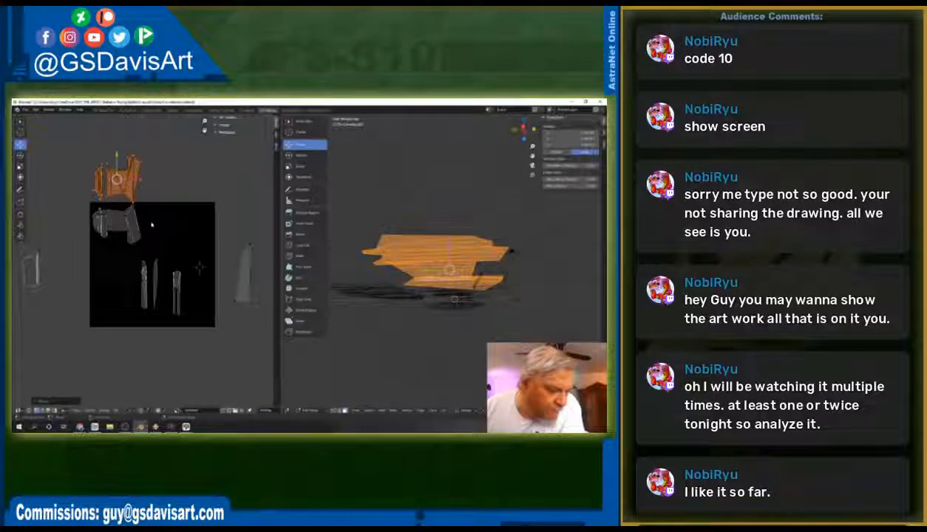
Step: Select the long thin islands lying below the UV image area and move them directly under the upper left hull island
{"action": "middle_click_drag", "start_coordinate": [451, 258], "coordinate": [423, 295]}
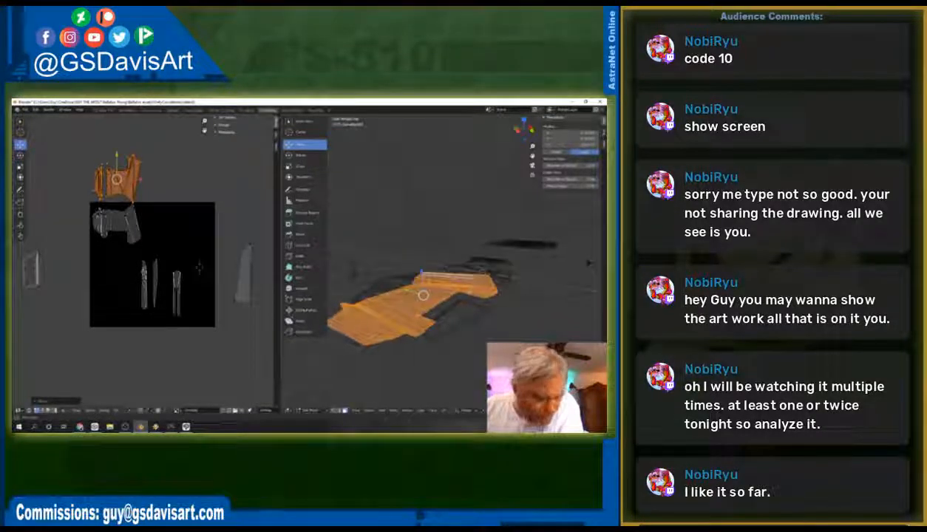
{"action": "scroll", "coordinate": [169, 367], "scroll_direction": "down", "scroll_amount": 3}
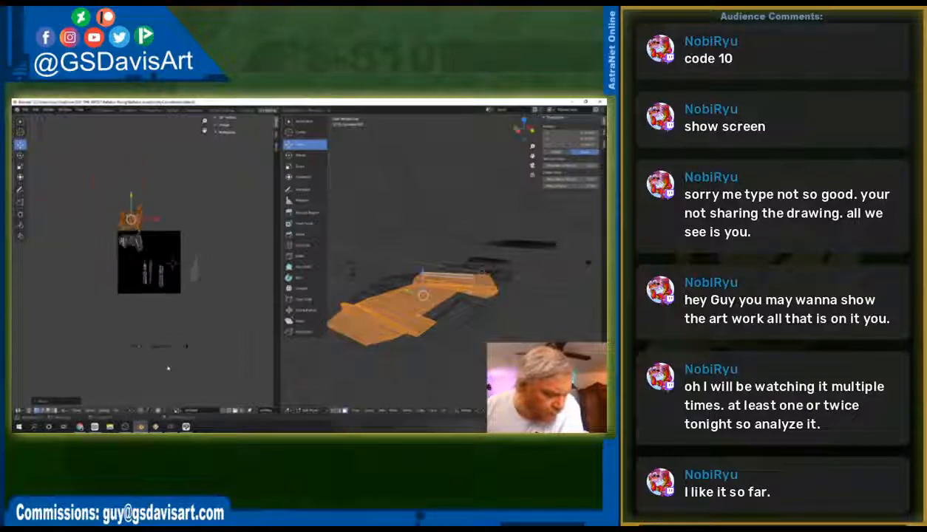
{"action": "scroll", "coordinate": [168, 367], "scroll_direction": "up", "scroll_amount": 1}
{"action": "left_click_drag", "start_coordinate": [115, 345], "coordinate": [219, 382]}
{"action": "key", "text": "g"}
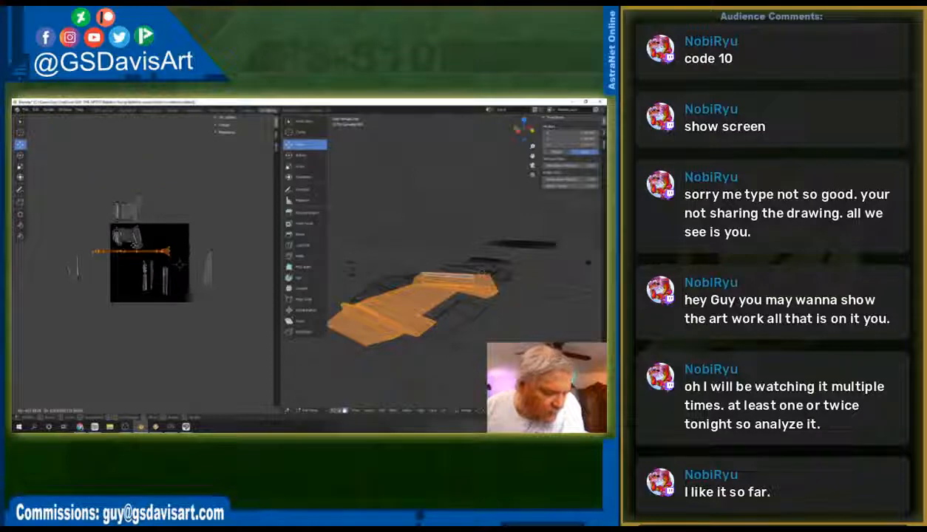
{"action": "left_click", "coordinate": [136, 246]}
Step: Scale the row of thin islands down to about the hull island's width and nudge it into line beneath it
{"action": "left_click", "coordinate": [20, 166]}
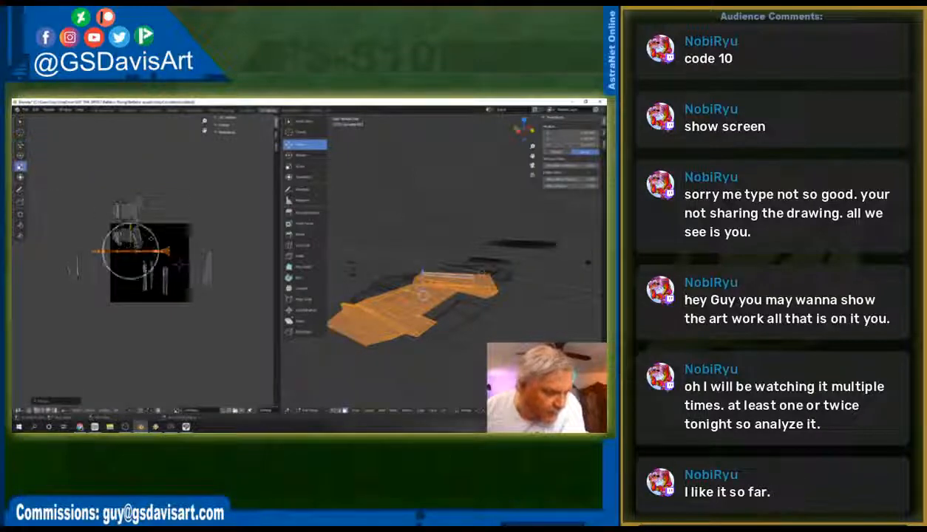
{"action": "left_click_drag", "start_coordinate": [150, 233], "coordinate": [137, 244]}
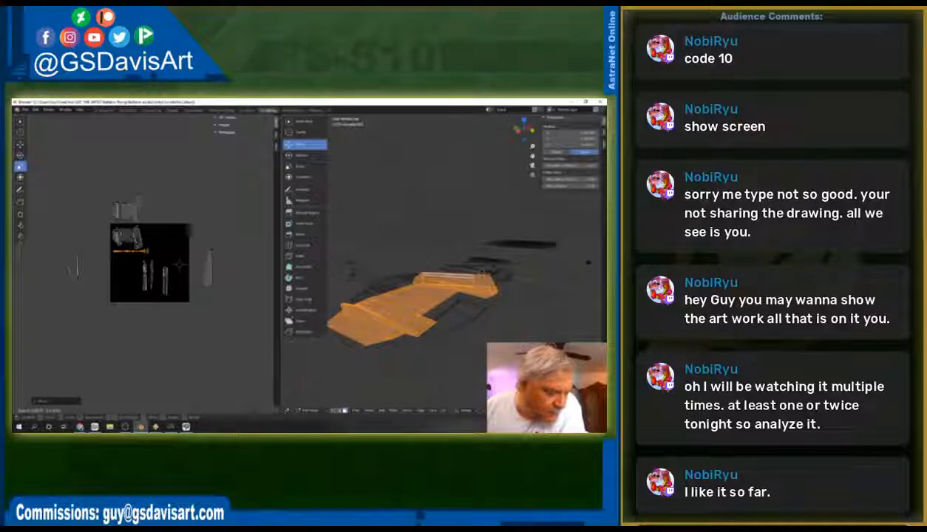
{"action": "key", "text": "c"}
{"action": "left_click", "coordinate": [20, 146]}
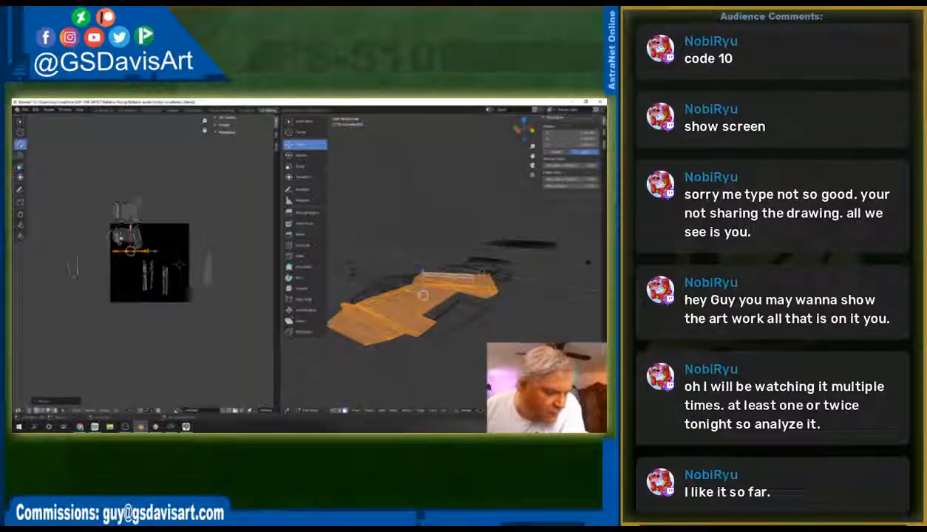
{"action": "left_click_drag", "start_coordinate": [131, 251], "coordinate": [127, 249]}
Step: Box-select the hull plate island above the UV image area and move it inside, below the row of thin islands
{"action": "key", "text": "b"}
{"action": "left_click_drag", "start_coordinate": [85, 184], "coordinate": [146, 224]}
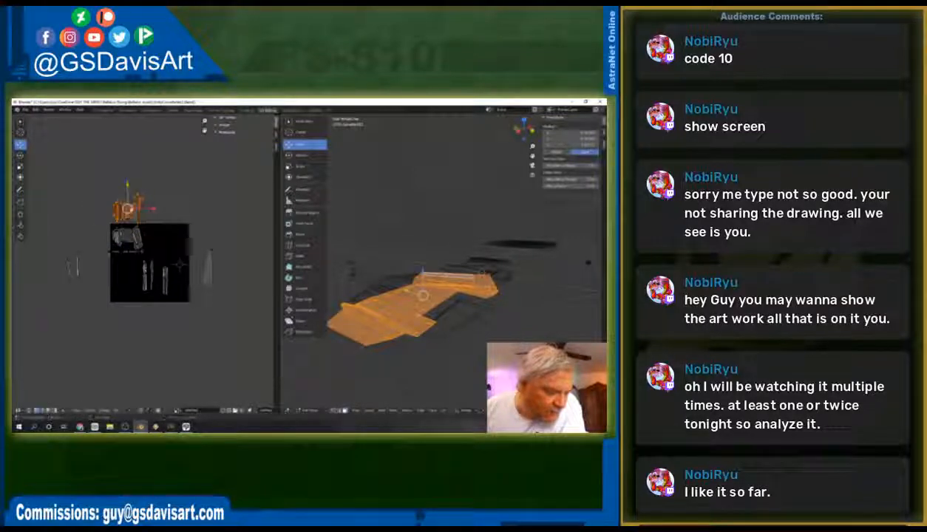
{"action": "key", "text": "alt+a"}
{"action": "key", "text": "b"}
{"action": "left_click_drag", "start_coordinate": [87, 180], "coordinate": [146, 225]}
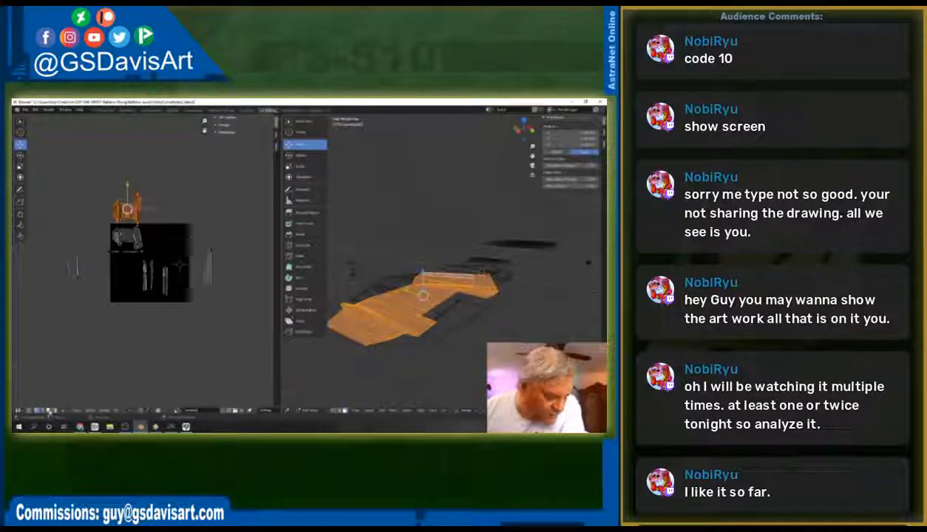
{"action": "left_click", "coordinate": [50, 412]}
{"action": "left_click_drag", "start_coordinate": [96, 188], "coordinate": [148, 222]}
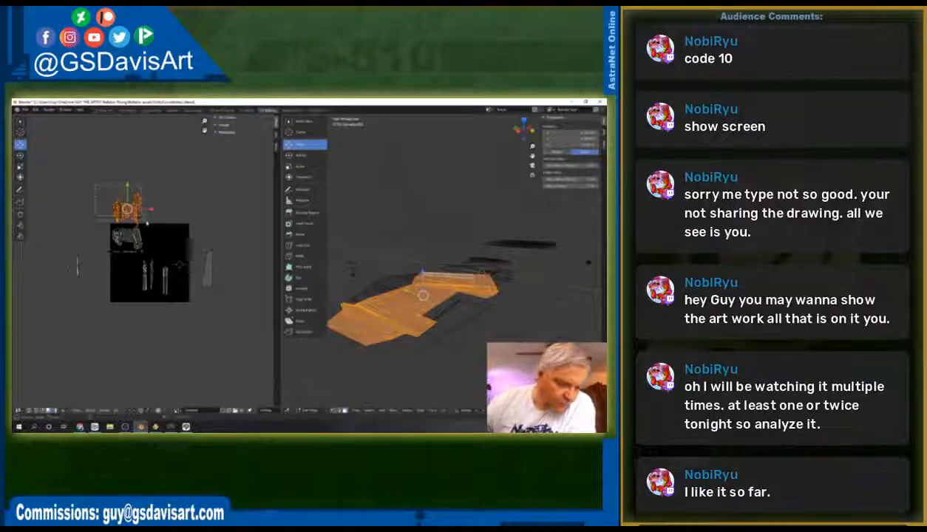
{"action": "key", "text": "g"}
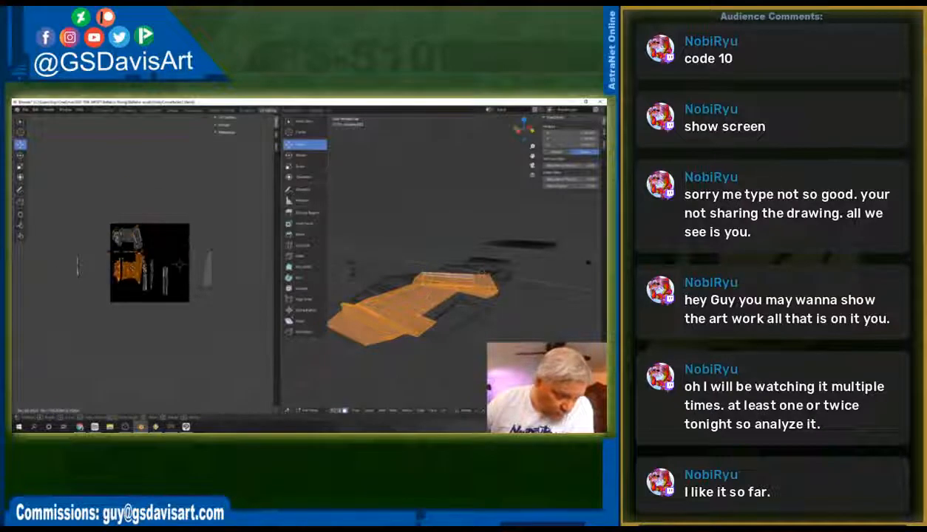
{"action": "left_click", "coordinate": [138, 244]}
Step: Move the two hull islands and the thin row together above the UV image area, and place the tapered panel island beside them
{"action": "left_click_drag", "start_coordinate": [88, 215], "coordinate": [142, 282]}
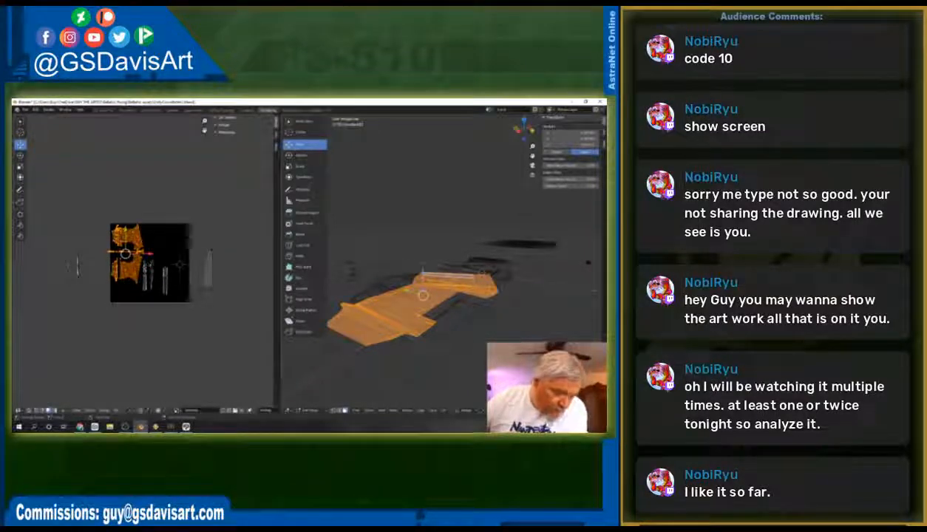
{"action": "left_click_drag", "start_coordinate": [126, 254], "coordinate": [130, 189]}
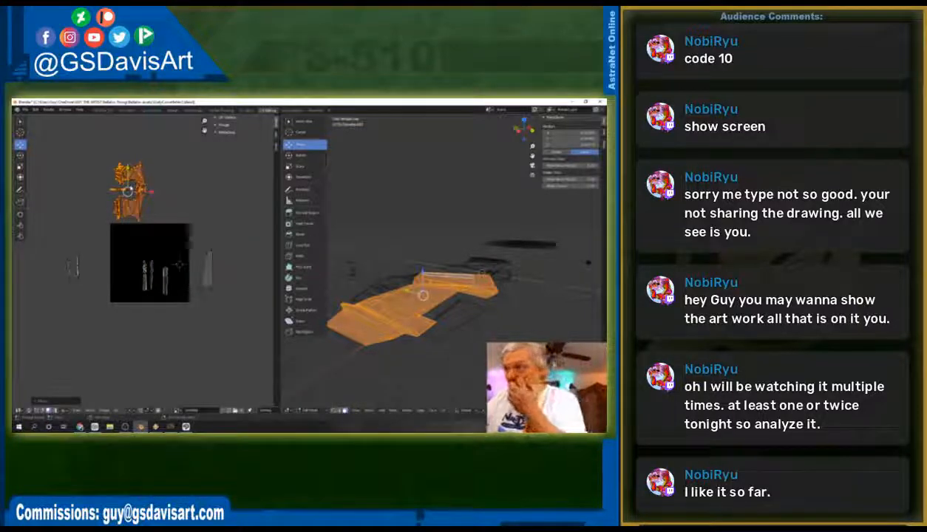
{"action": "left_click", "coordinate": [207, 266]}
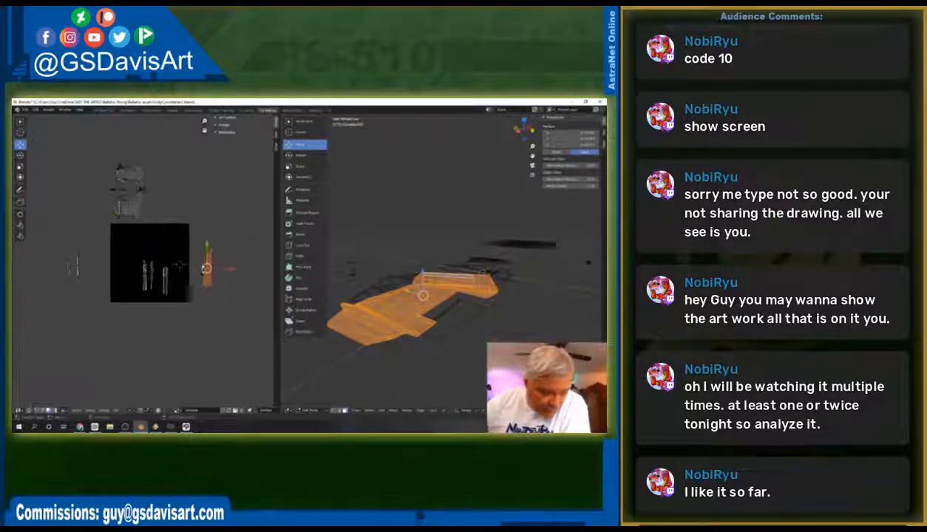
{"action": "left_click_drag", "start_coordinate": [207, 268], "coordinate": [147, 224]}
Step: Scale the tapered panel island down and nudge it close against the right side of the lower hull plate island
{"action": "left_click", "coordinate": [20, 166]}
{"action": "left_click", "coordinate": [172, 185]}
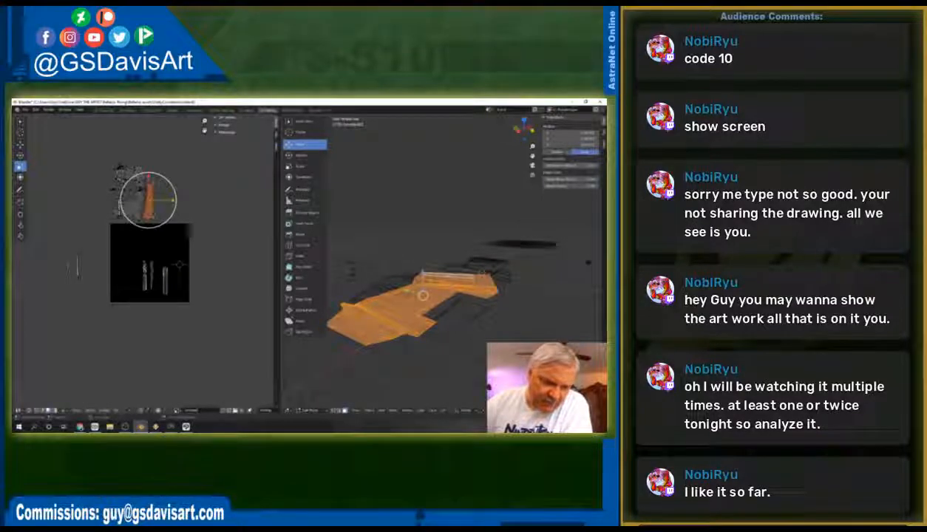
{"action": "left_click_drag", "start_coordinate": [158, 172], "coordinate": [159, 180]}
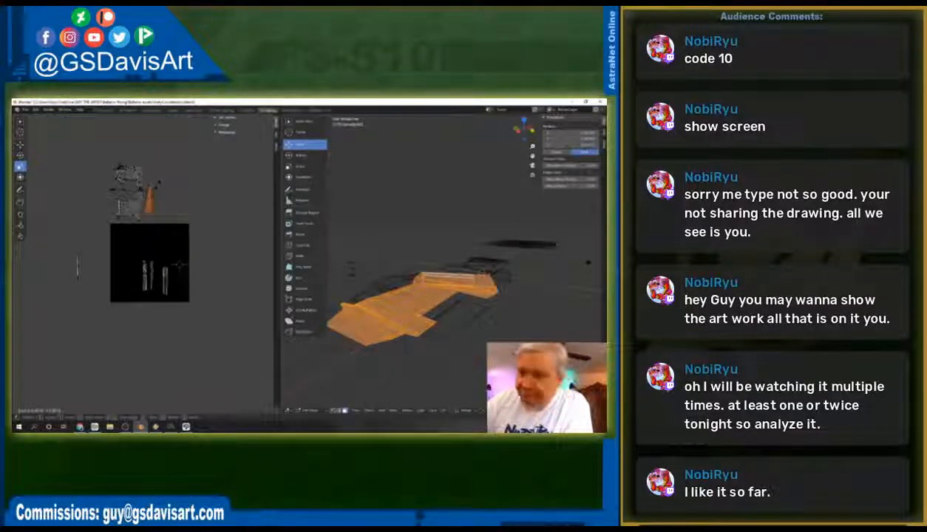
{"action": "mouse_move", "coordinate": [155, 185]}
{"action": "left_mouse_down"}
{"action": "mouse_move", "coordinate": [149, 204]}
{"action": "mouse_move", "coordinate": [151, 189]}
{"action": "left_mouse_up"}
{"action": "left_click", "coordinate": [21, 145]}
{"action": "left_click", "coordinate": [21, 167]}
{"action": "left_click", "coordinate": [20, 145]}
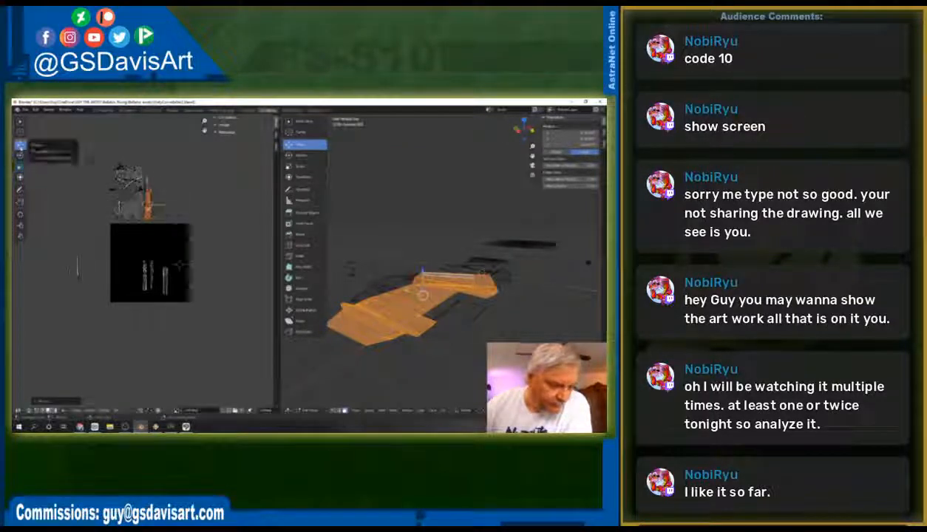
{"action": "left_click_drag", "start_coordinate": [149, 206], "coordinate": [149, 203]}
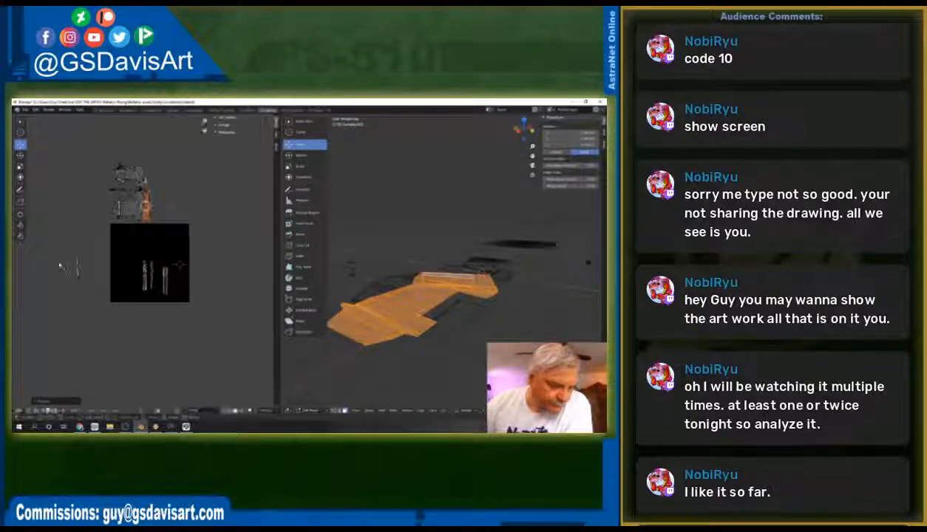
Step: Move the frame island up from the left, rotate it horizontal, shrink it and fit it between the two hull islands
{"action": "left_click_drag", "start_coordinate": [57, 249], "coordinate": [81, 212]}
{"action": "left_click", "coordinate": [20, 155]}
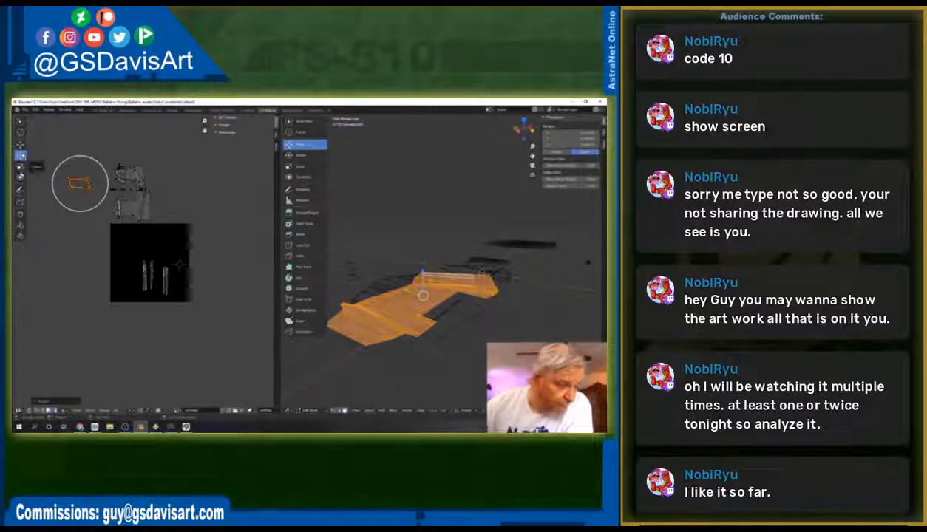
{"action": "left_click", "coordinate": [21, 165]}
{"action": "left_click_drag", "start_coordinate": [91, 161], "coordinate": [154, 202]}
{"action": "left_click", "coordinate": [20, 146]}
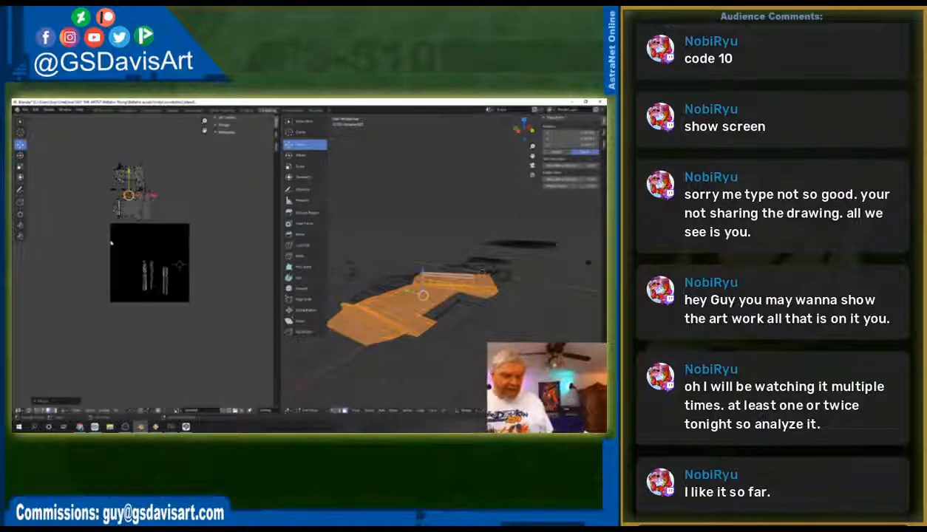
{"action": "scroll", "coordinate": [148, 275], "scroll_direction": "up", "scroll_amount": 5}
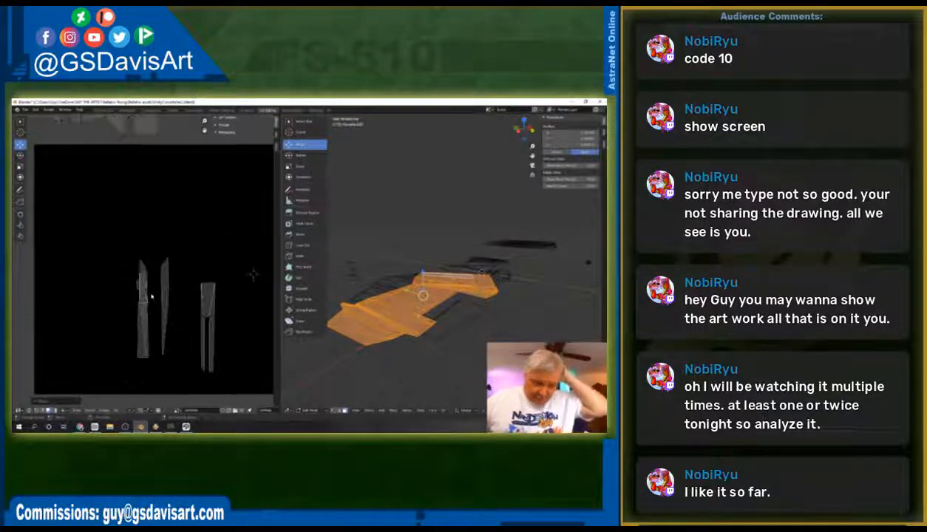
Step: Separate the overlapping islands by moving the small square one above the column and the tapered one to the left of the long plate
{"action": "left_click", "coordinate": [141, 286]}
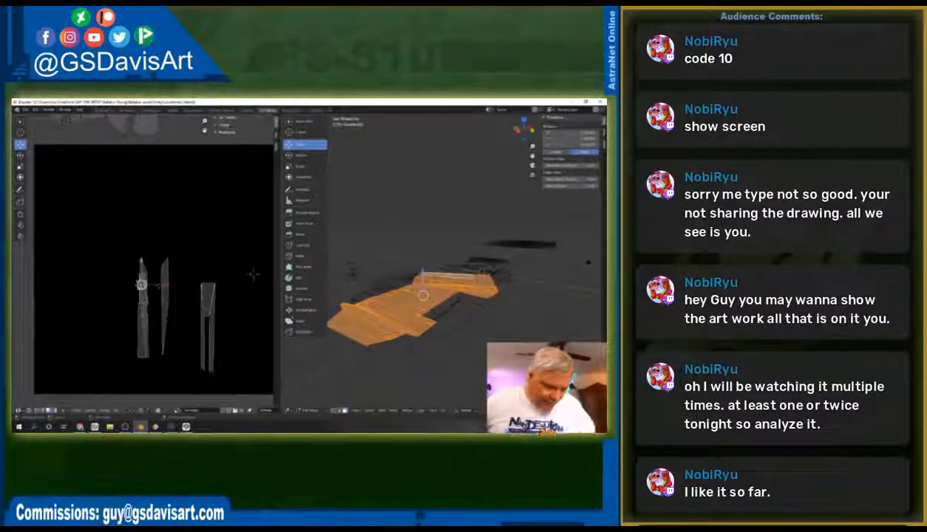
{"action": "mouse_move", "coordinate": [142, 281]}
{"action": "left_mouse_down"}
{"action": "mouse_move", "coordinate": [145, 241]}
{"action": "mouse_move", "coordinate": [145, 285]}
{"action": "left_mouse_up"}
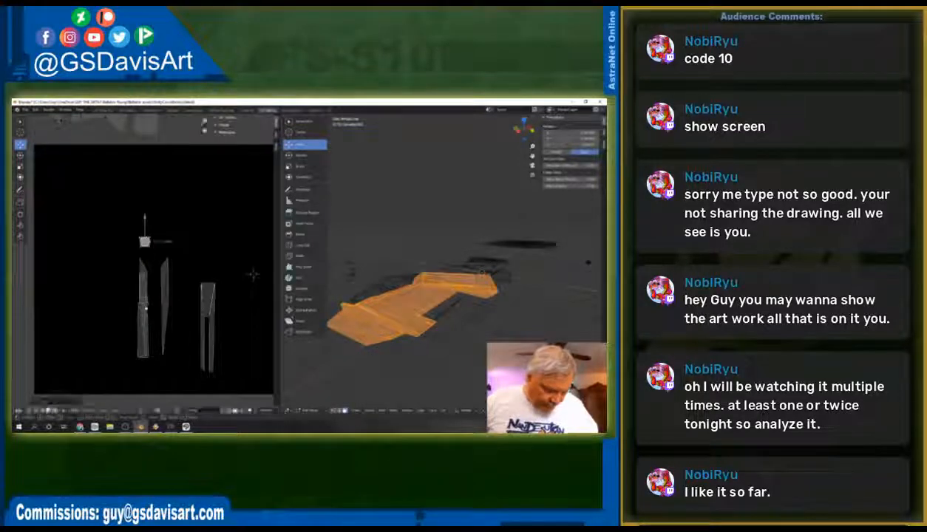
{"action": "left_click", "coordinate": [144, 319]}
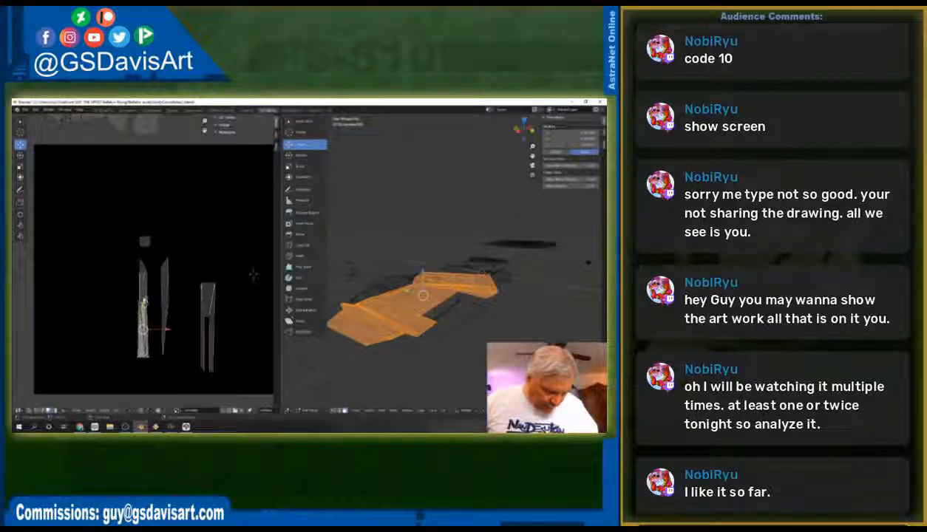
{"action": "left_click", "coordinate": [142, 304]}
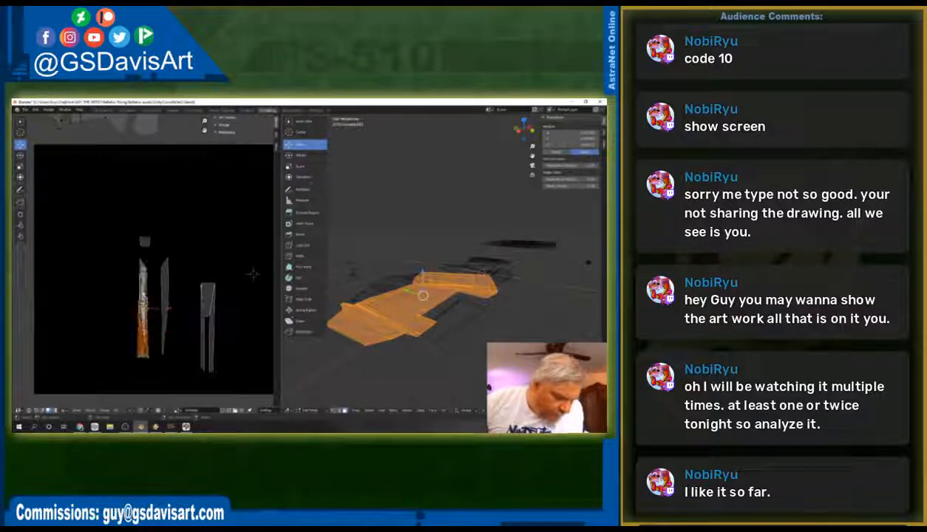
{"action": "left_click", "coordinate": [144, 286]}
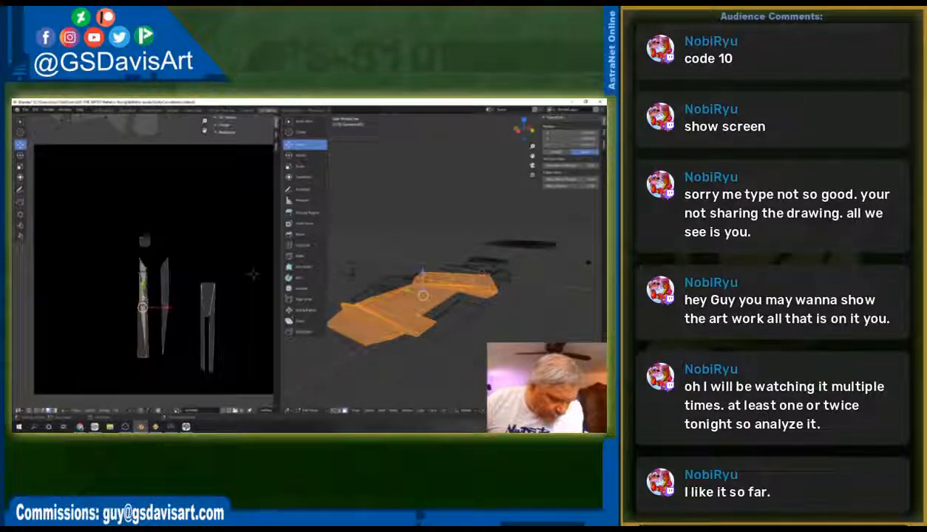
{"action": "mouse_move", "coordinate": [168, 308]}
{"action": "left_mouse_down"}
{"action": "mouse_move", "coordinate": [147, 307]}
{"action": "mouse_move", "coordinate": [161, 303]}
{"action": "left_mouse_up"}
Step: Bring the other tapered island in beside the long plate and align the short island over the plate's upper end
{"action": "left_click", "coordinate": [163, 304]}
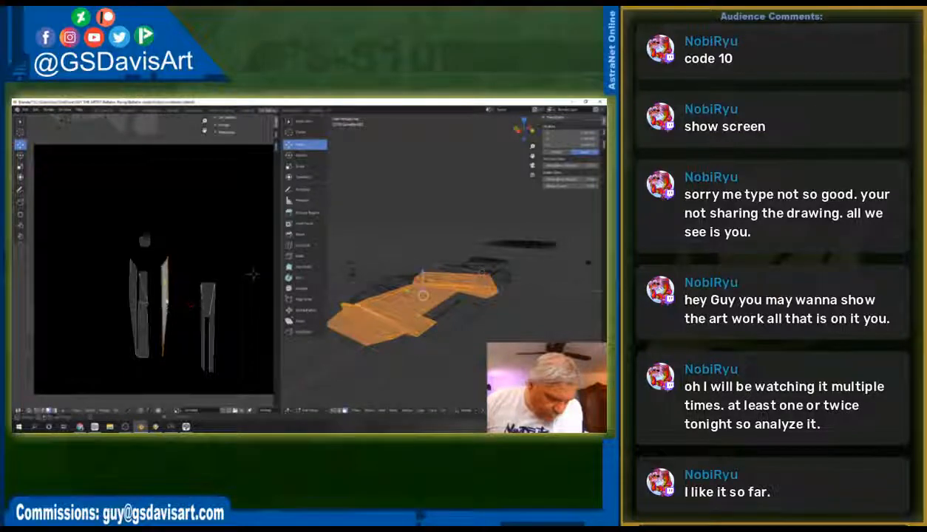
{"action": "left_click_drag", "start_coordinate": [164, 305], "coordinate": [156, 311]}
{"action": "left_click", "coordinate": [142, 296]}
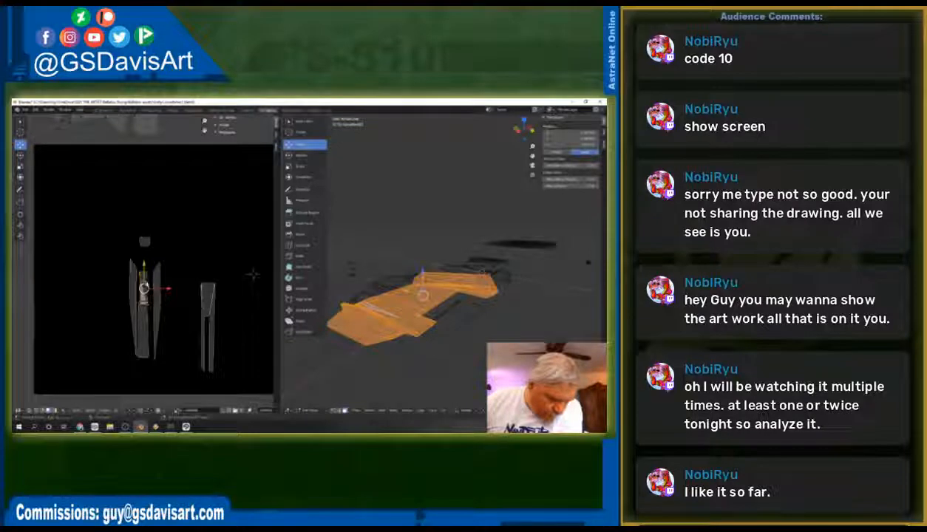
{"action": "key", "text": "g"}
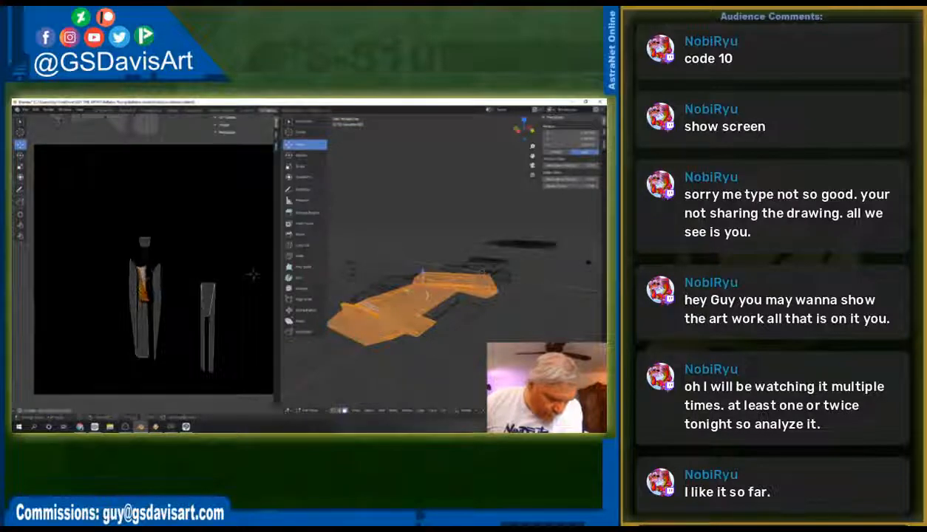
{"action": "left_click", "coordinate": [146, 281]}
{"action": "left_click_drag", "start_coordinate": [162, 289], "coordinate": [161, 289]}
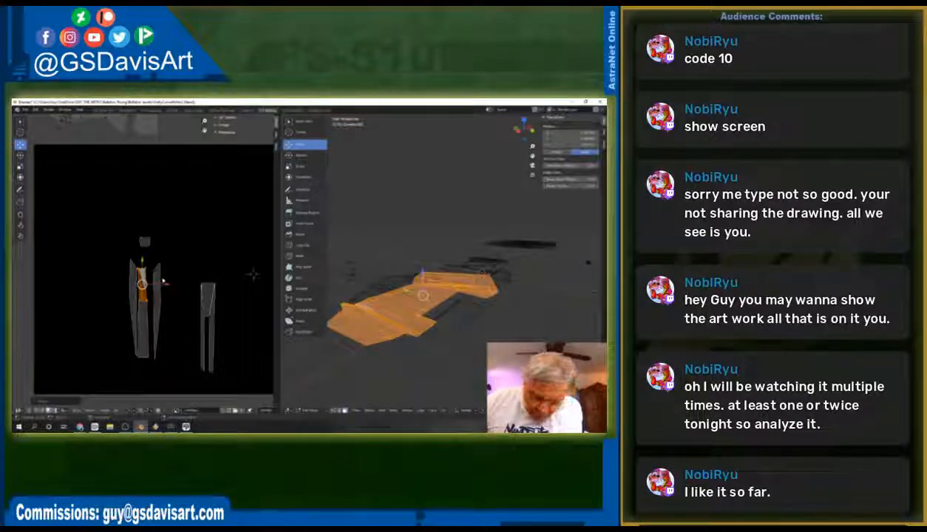
Step: Seat the small square island on top of the column and nudge the right tapered island tight against it
{"action": "left_click_drag", "start_coordinate": [133, 234], "coordinate": [142, 261]}
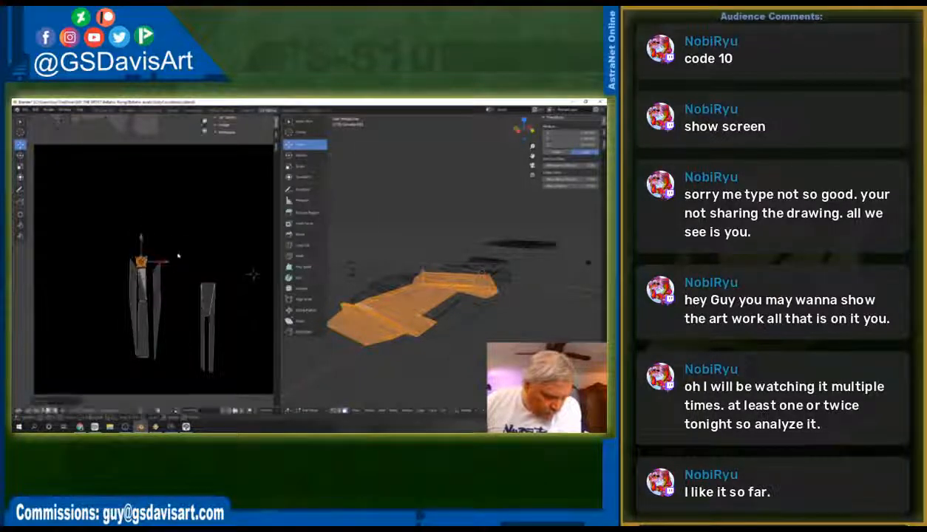
{"action": "left_click", "coordinate": [157, 311]}
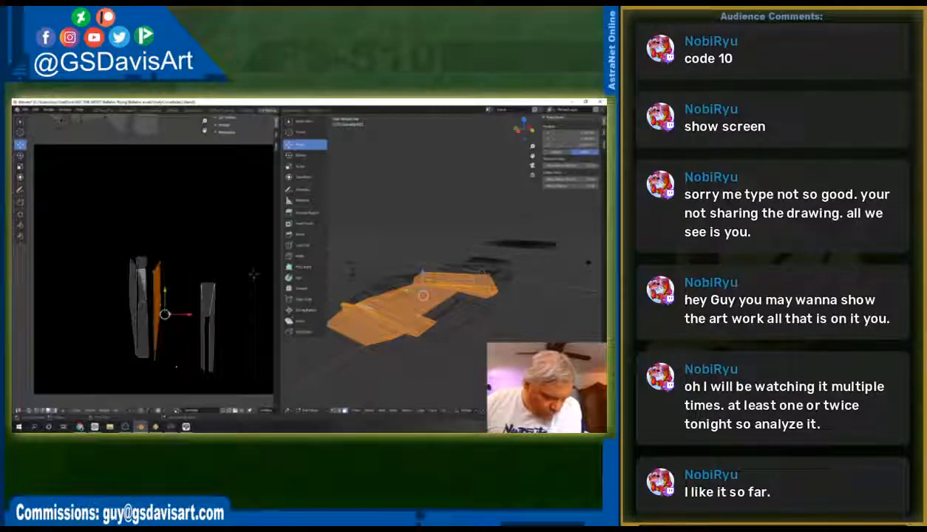
{"action": "left_click_drag", "start_coordinate": [165, 311], "coordinate": [160, 305]}
Step: Box-select the forked frame island with its plate and place it directly against the right side of the column
{"action": "left_click_drag", "start_coordinate": [185, 270], "coordinate": [206, 372]}
{"action": "left_click", "coordinate": [193, 378]}
{"action": "left_click_drag", "start_coordinate": [175, 264], "coordinate": [231, 375]}
{"action": "left_click_drag", "start_coordinate": [208, 327], "coordinate": [162, 307]}
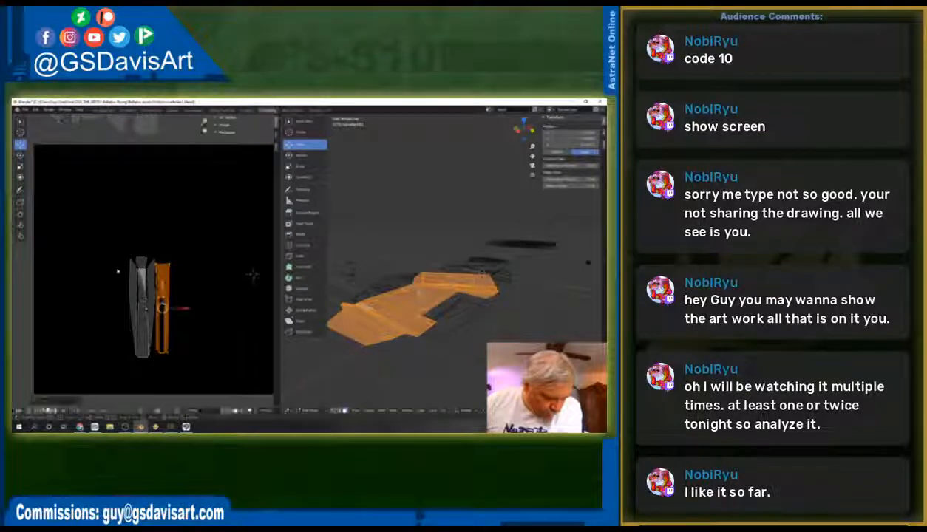
Step: Select the whole packed island group and move it out of the image area, beside the hull islands above
{"action": "key", "text": "a"}
{"action": "scroll", "coordinate": [203, 333], "scroll_direction": "down", "scroll_amount": 1}
{"action": "scroll", "coordinate": [203, 333], "scroll_direction": "down", "scroll_amount": 1}
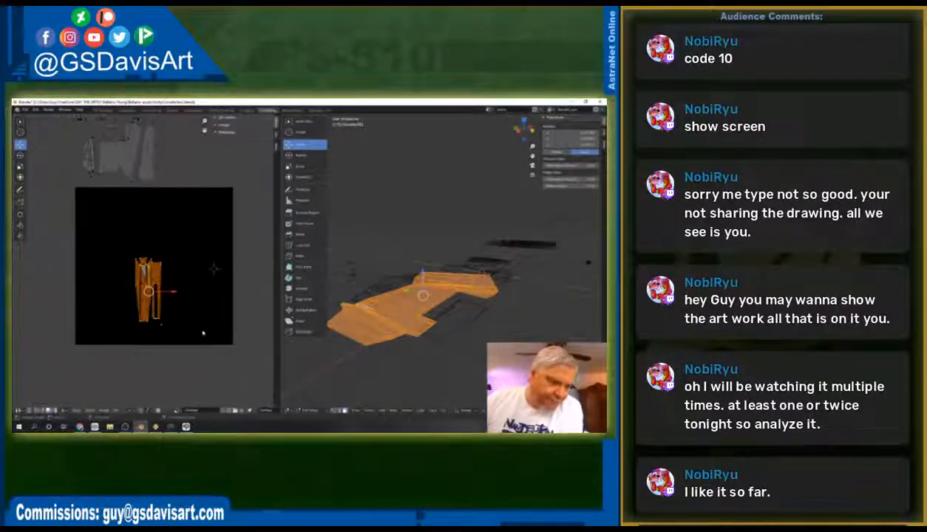
{"action": "scroll", "coordinate": [183, 310], "scroll_direction": "down", "scroll_amount": 1}
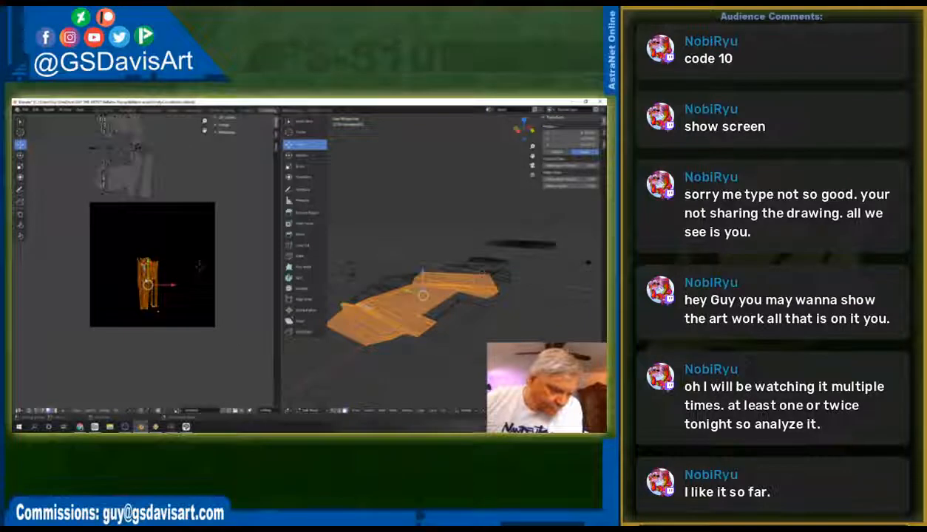
{"action": "left_click_drag", "start_coordinate": [152, 284], "coordinate": [179, 156]}
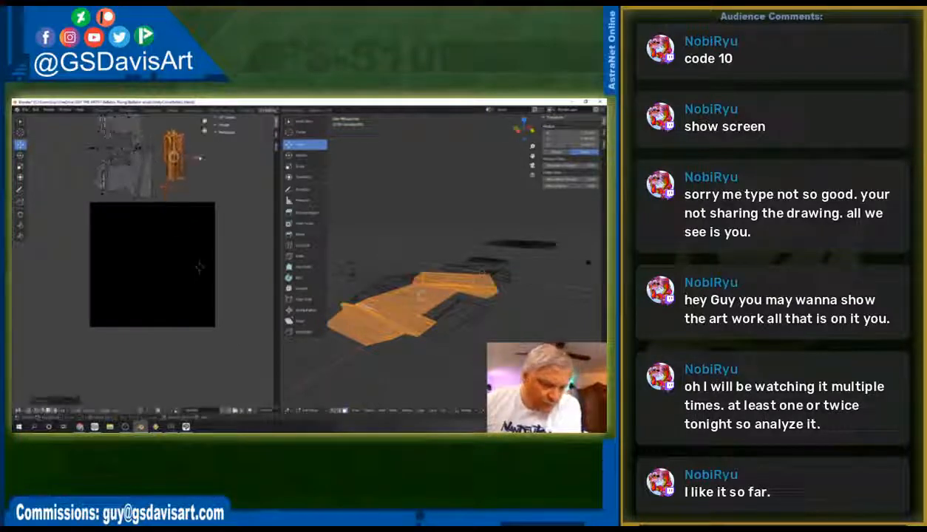
Step: Shrink the packed island group and fit it into the upper right corner of the hull island layout
{"action": "middle_click_drag", "start_coordinate": [200, 268], "coordinate": [235, 358]}
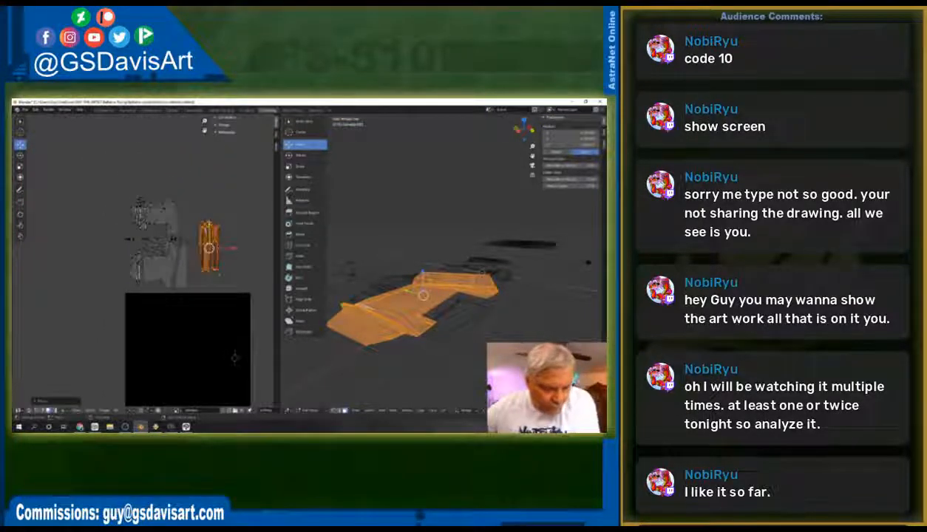
{"action": "left_click_drag", "start_coordinate": [210, 248], "coordinate": [184, 215]}
{"action": "left_click", "coordinate": [20, 166]}
{"action": "left_click", "coordinate": [21, 146]}
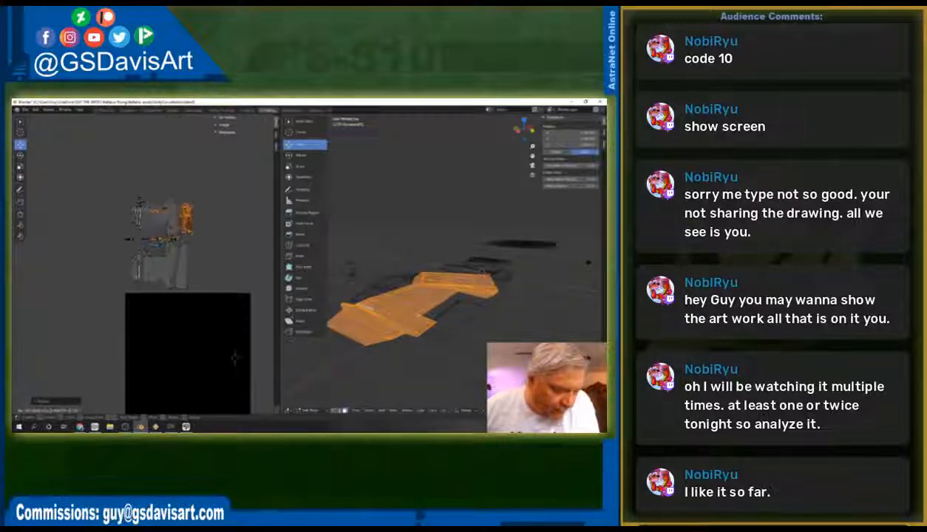
{"action": "left_click", "coordinate": [190, 233]}
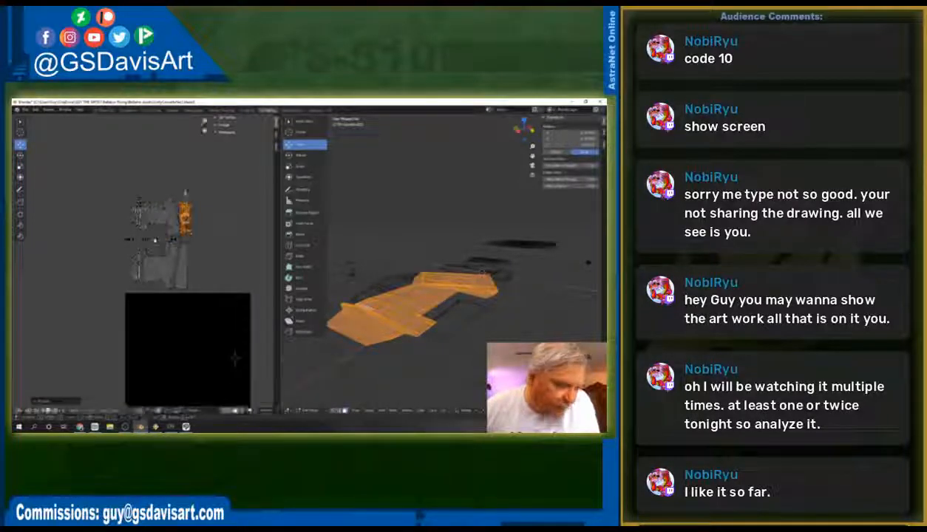
Step: Box-select all hull UV islands, scale them down together and move them into the upper left of the image area
{"action": "left_click_drag", "start_coordinate": [109, 183], "coordinate": [226, 295]}
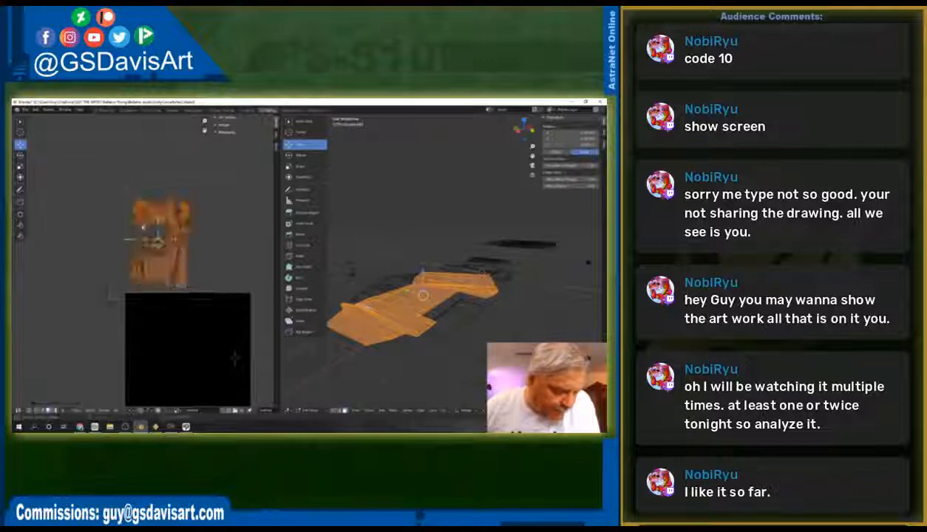
{"action": "left_click", "coordinate": [20, 166]}
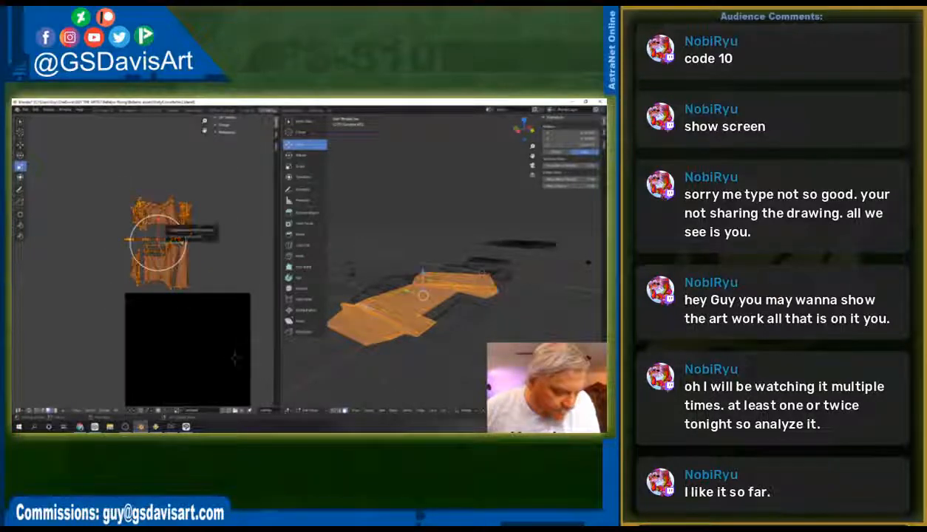
{"action": "left_click_drag", "start_coordinate": [173, 219], "coordinate": [159, 340]}
{"action": "left_click", "coordinate": [20, 145]}
{"action": "scroll", "coordinate": [202, 333], "scroll_direction": "down", "scroll_amount": 4}
{"action": "scroll", "coordinate": [196, 332], "scroll_direction": "up", "scroll_amount": 1}
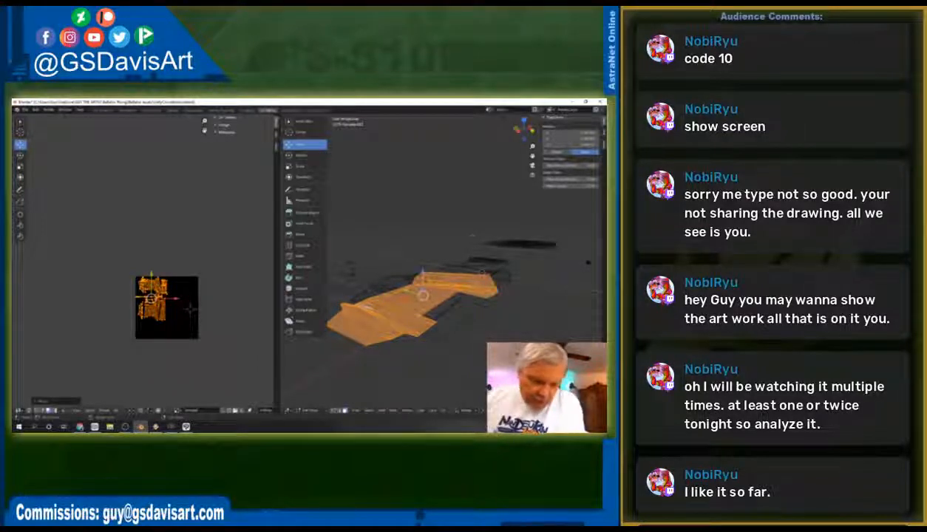
Step: Deselect all hull faces and save the file
{"action": "key", "text": "h"}
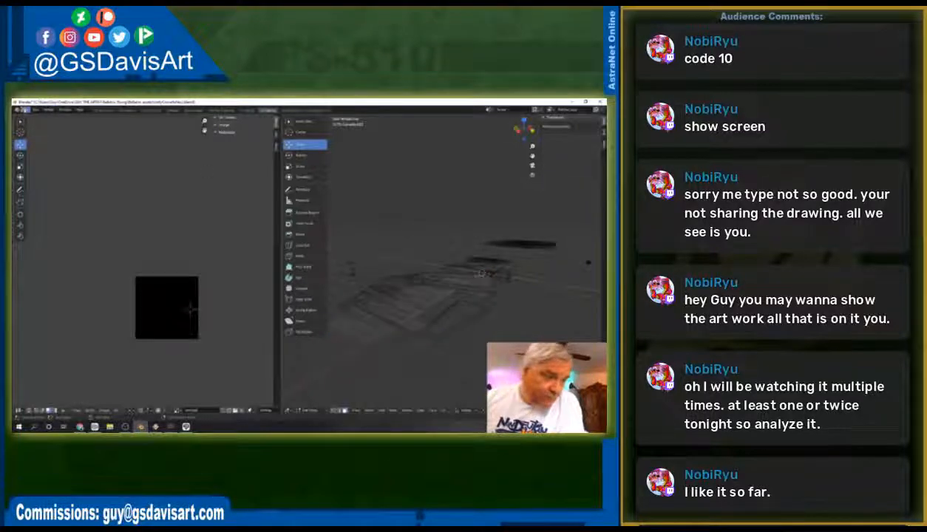
{"action": "left_click", "coordinate": [25, 110]}
{"action": "left_click", "coordinate": [34, 149]}
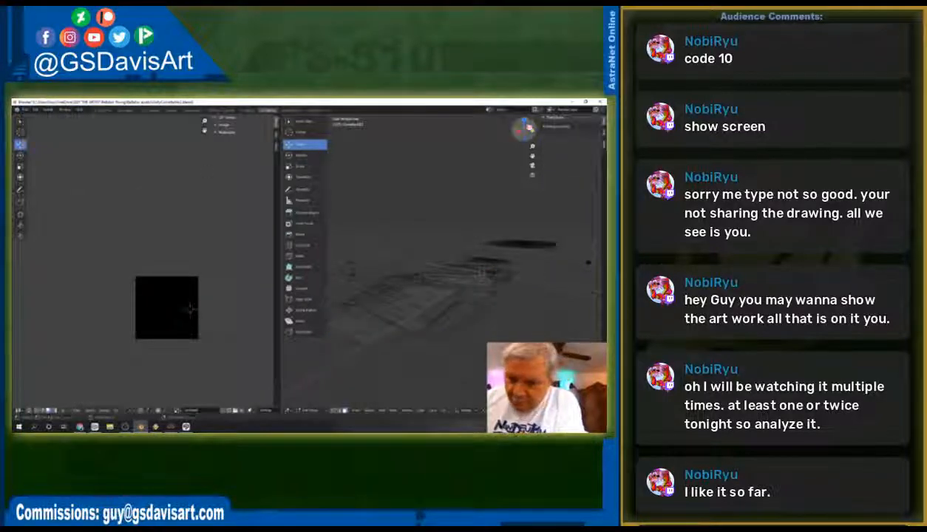
Step: View the model from the top, switch to Object Mode and delete the old hull half on the right side
{"action": "left_click", "coordinate": [524, 121]}
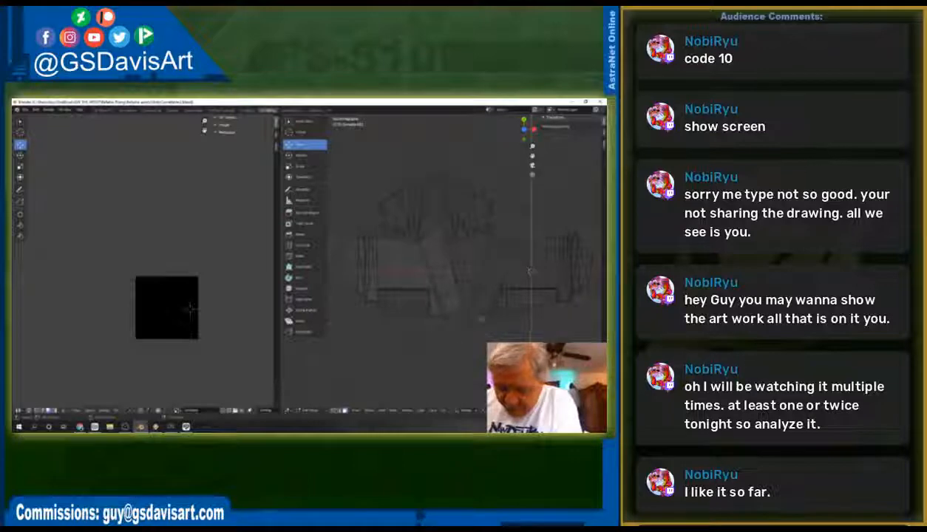
{"action": "left_click", "coordinate": [303, 410]}
{"action": "left_click", "coordinate": [307, 399]}
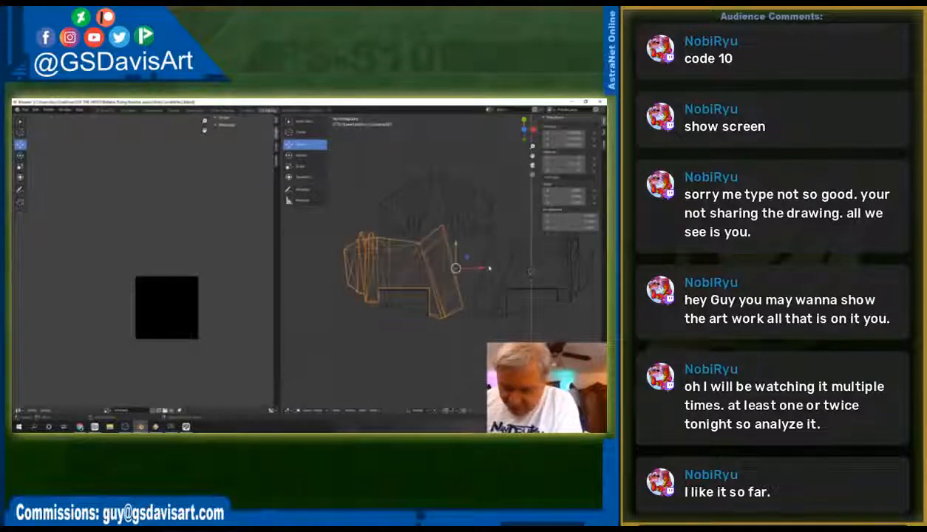
{"action": "key", "text": "Delete"}
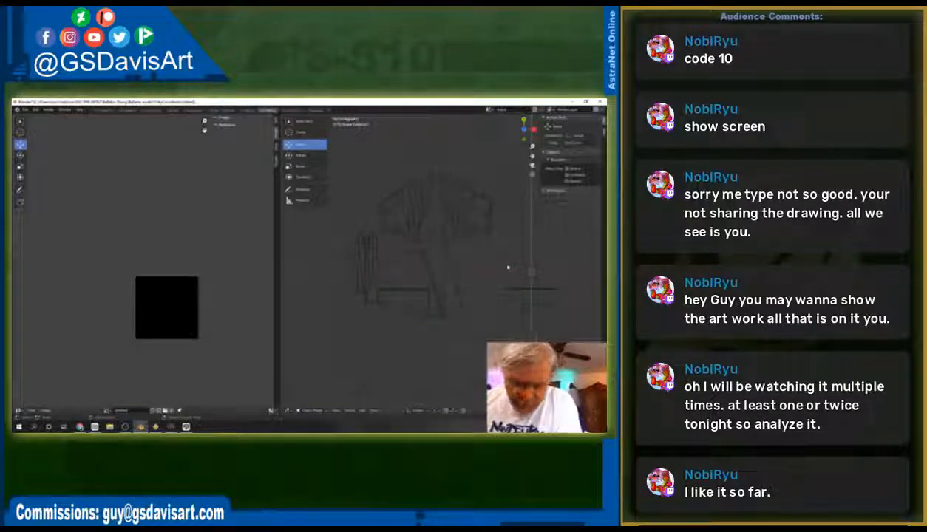
Step: Duplicate the remaining left hull half and move the copy toward the right side of the spacecraft
{"action": "left_click", "coordinate": [428, 262]}
{"action": "key", "text": "Delete"}
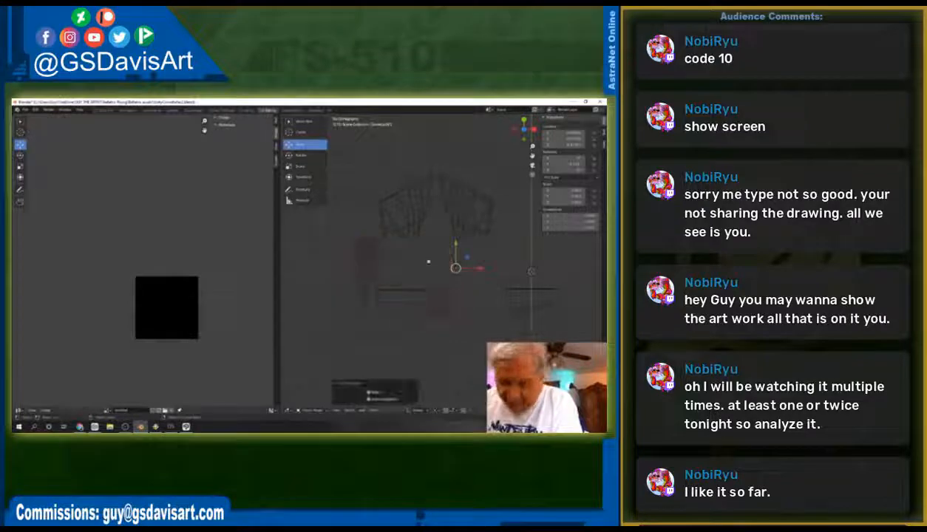
{"action": "key", "text": "ctrl+z"}
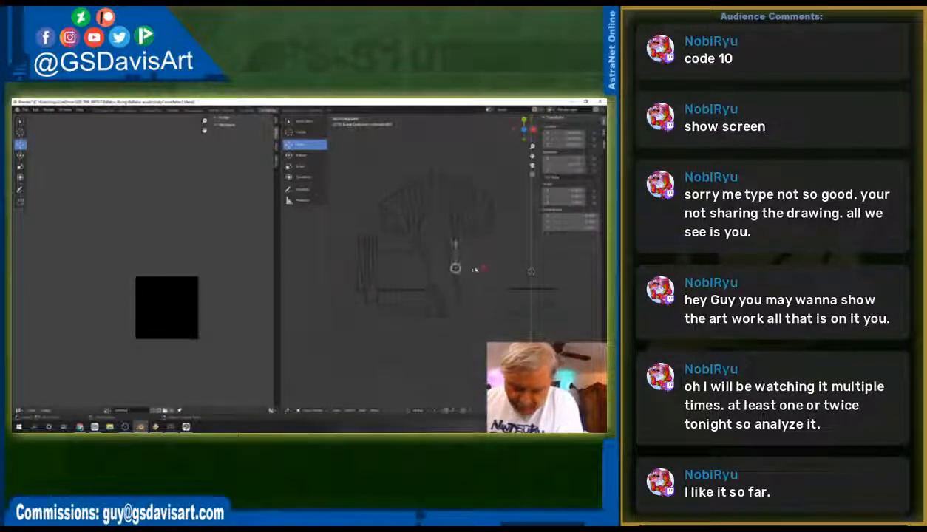
{"action": "left_click_drag", "start_coordinate": [476, 268], "coordinate": [534, 270]}
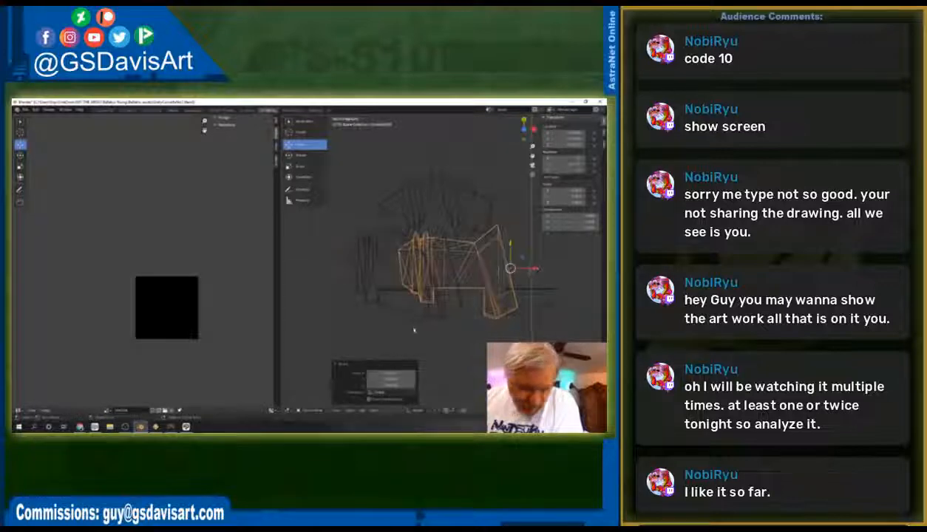
Step: Mirror the copied hull half by scaling it negatively along X, then shift it into place on the right side
{"action": "left_click", "coordinate": [292, 166]}
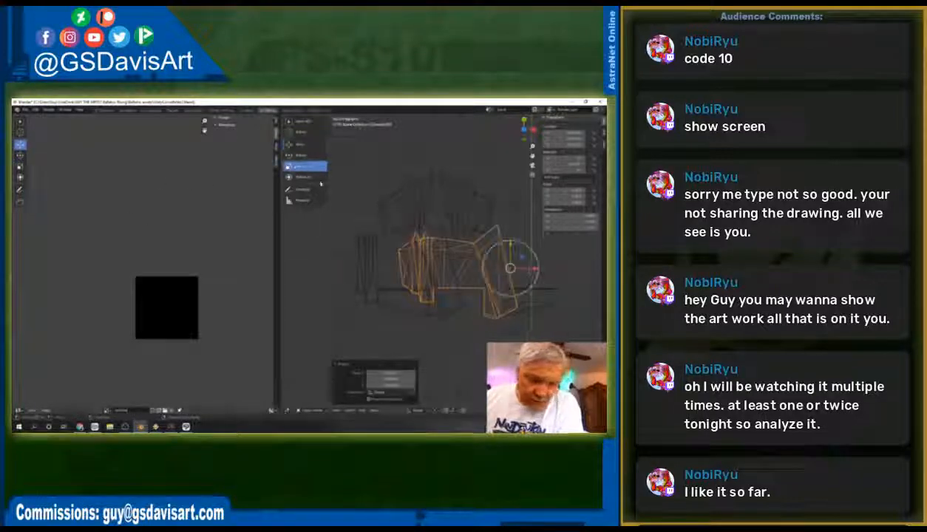
{"action": "left_click_drag", "start_coordinate": [532, 271], "coordinate": [489, 268]}
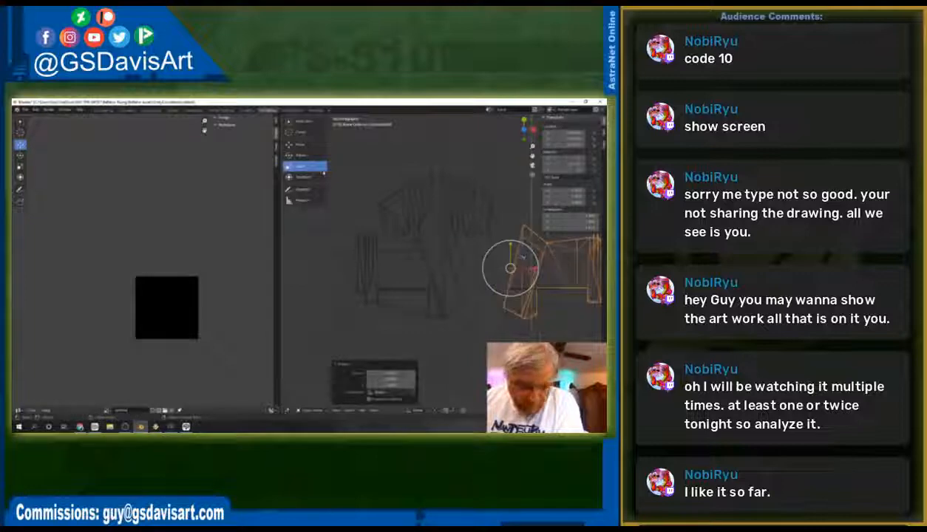
{"action": "left_click", "coordinate": [293, 144]}
{"action": "left_click_drag", "start_coordinate": [521, 259], "coordinate": [490, 258]}
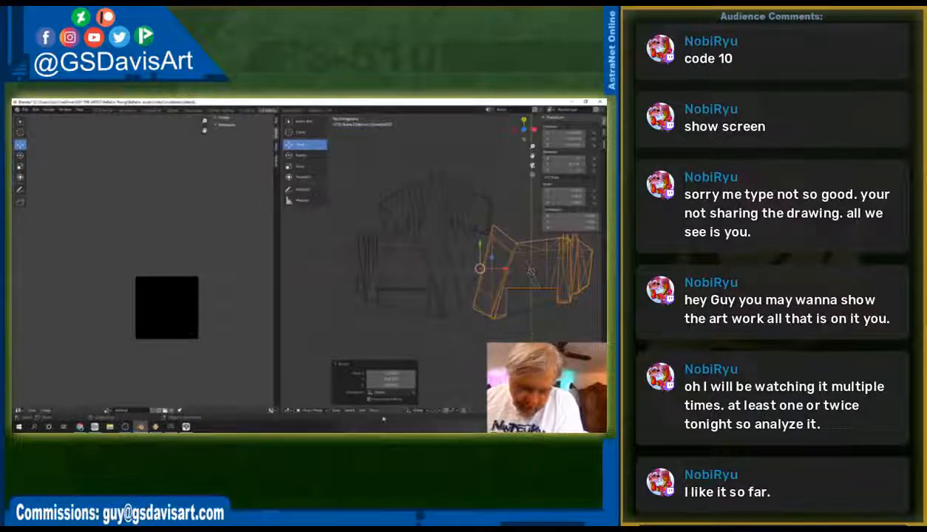
Step: Put the mirrored right hull half into Edit Mode and flip its UV islands horizontally by negative scaling
{"action": "left_click", "coordinate": [312, 411]}
{"action": "left_click", "coordinate": [305, 394]}
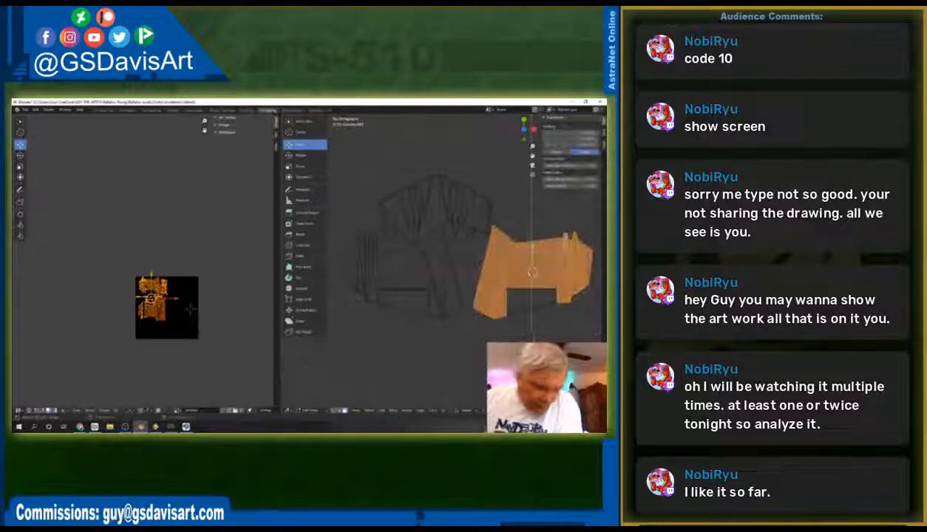
{"action": "left_click", "coordinate": [20, 167]}
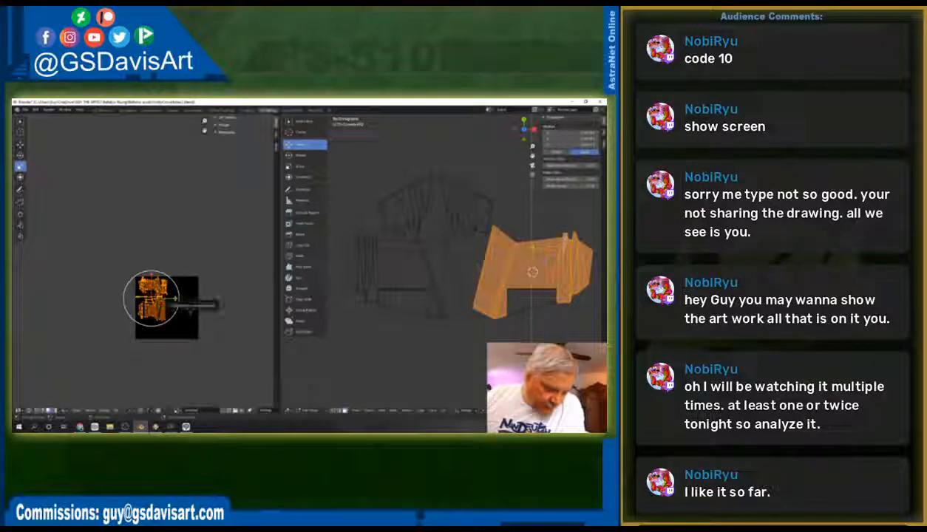
{"action": "mouse_move", "coordinate": [176, 299]}
{"action": "left_mouse_down"}
{"action": "mouse_move", "coordinate": [131, 287]}
{"action": "mouse_move", "coordinate": [125, 295]}
{"action": "mouse_move", "coordinate": [161, 294]}
{"action": "left_mouse_up"}
{"action": "left_click", "coordinate": [20, 145]}
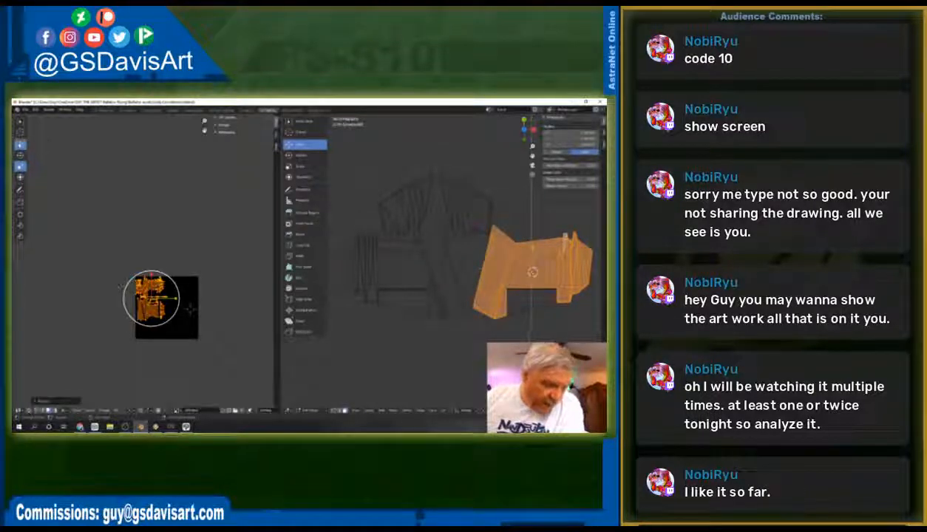
Step: Box-select all UV islands of the right hull half and move them outside the image area, up to its right
{"action": "left_click", "coordinate": [187, 249]}
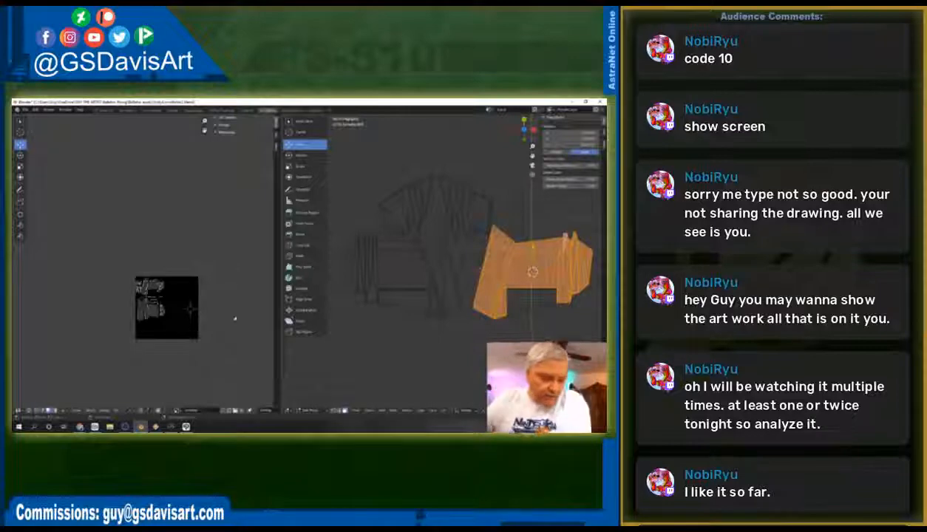
{"action": "left_click_drag", "start_coordinate": [105, 248], "coordinate": [175, 326]}
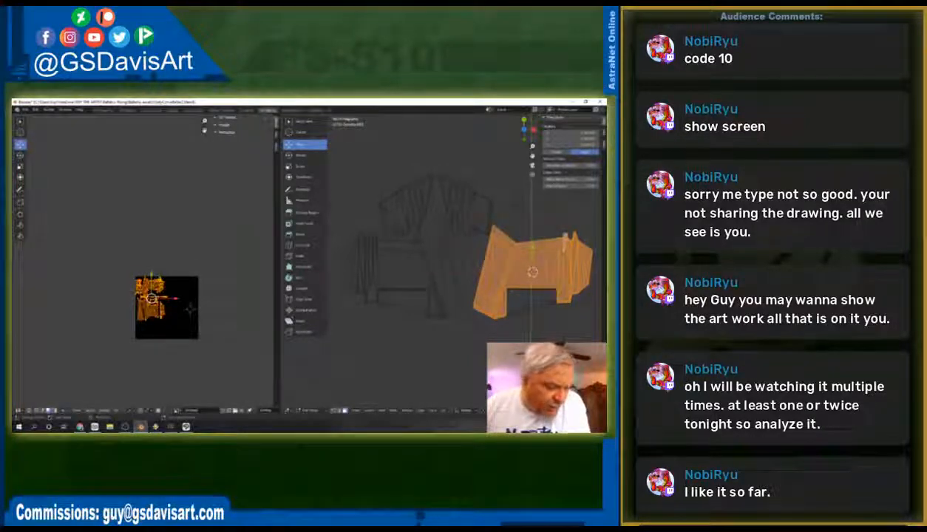
{"action": "key", "text": "g"}
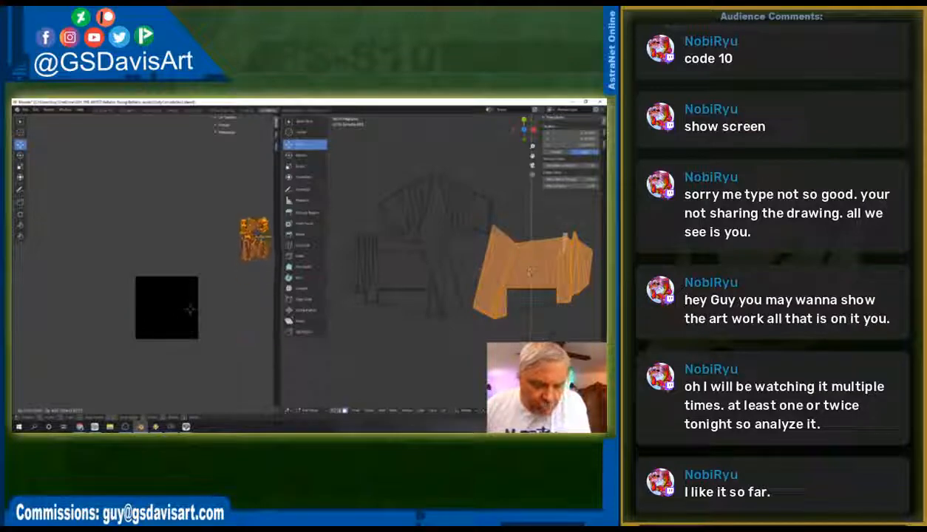
{"action": "left_click", "coordinate": [253, 316]}
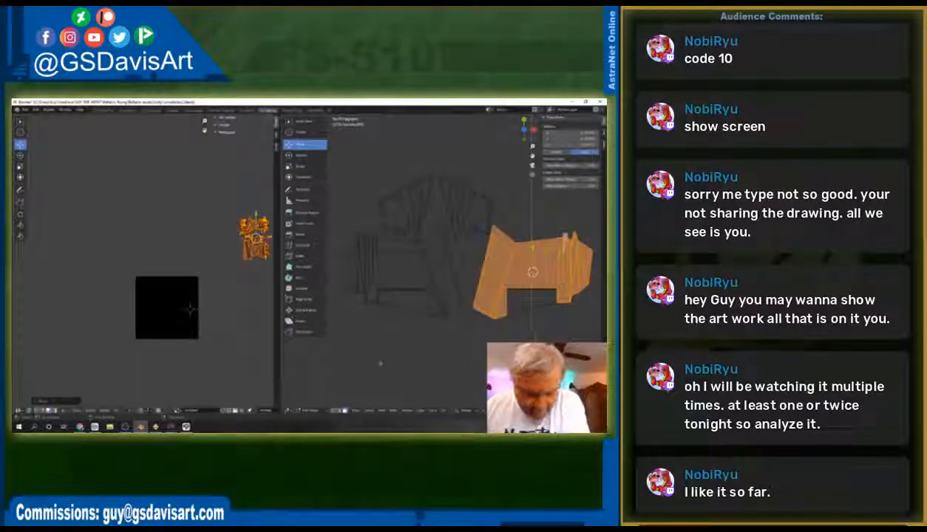
Step: In Object Mode, add the lower panels and the left hull half to the selection, then edit them all together with all geometry selected
{"action": "left_click", "coordinate": [309, 409]}
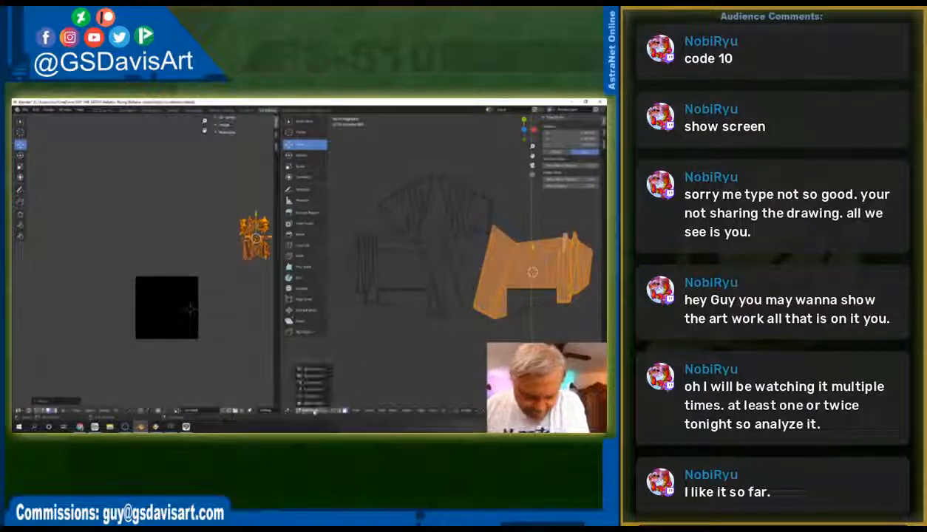
{"action": "left_click", "coordinate": [314, 402]}
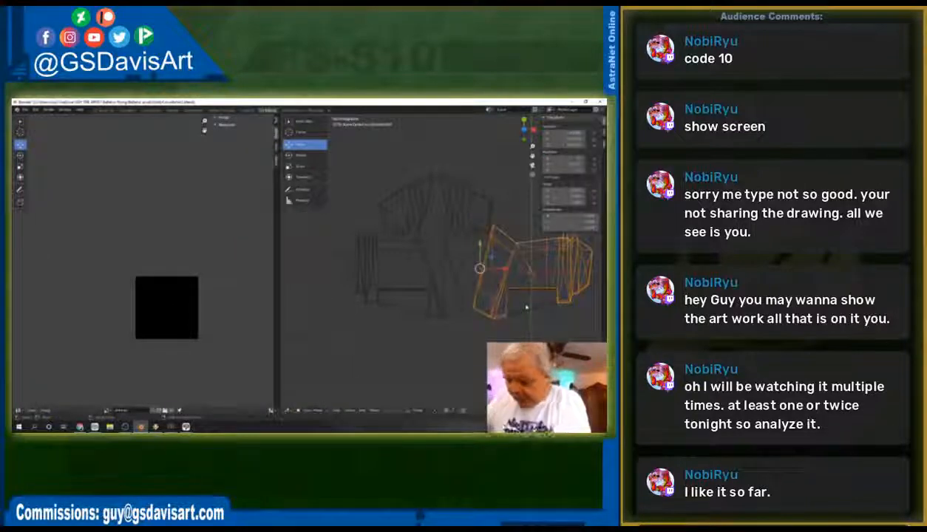
{"action": "left_click", "coordinate": [514, 316], "text": "shift"}
{"action": "left_click", "coordinate": [414, 313], "text": "shift"}
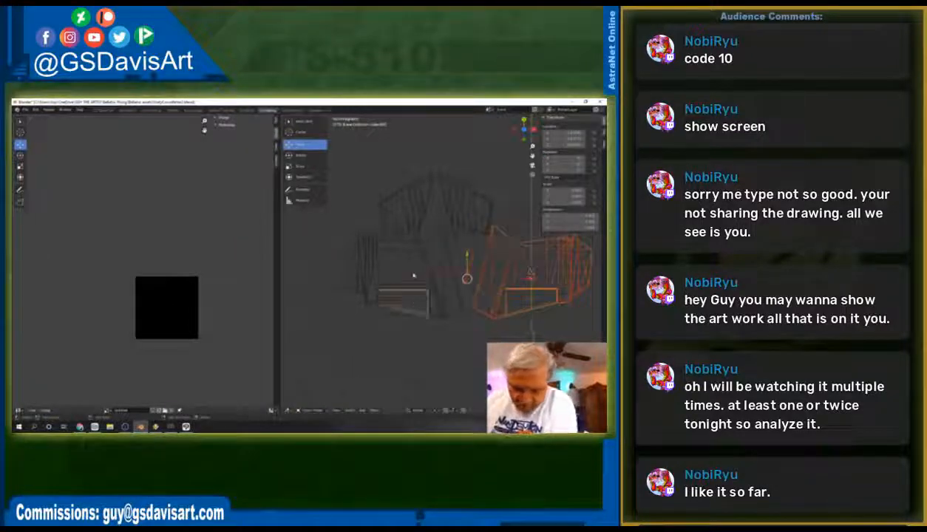
{"action": "left_click", "coordinate": [414, 274], "text": "shift"}
{"action": "left_click", "coordinate": [315, 410]}
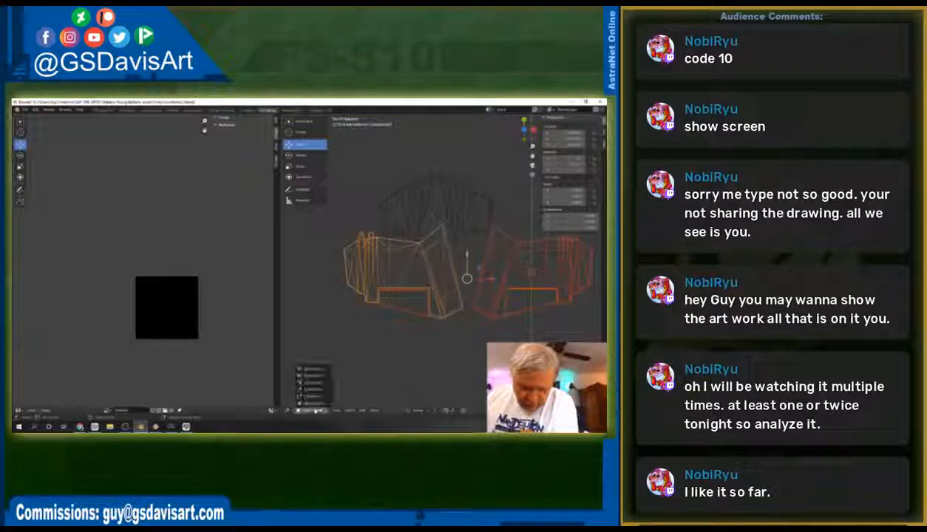
{"action": "left_click", "coordinate": [315, 398]}
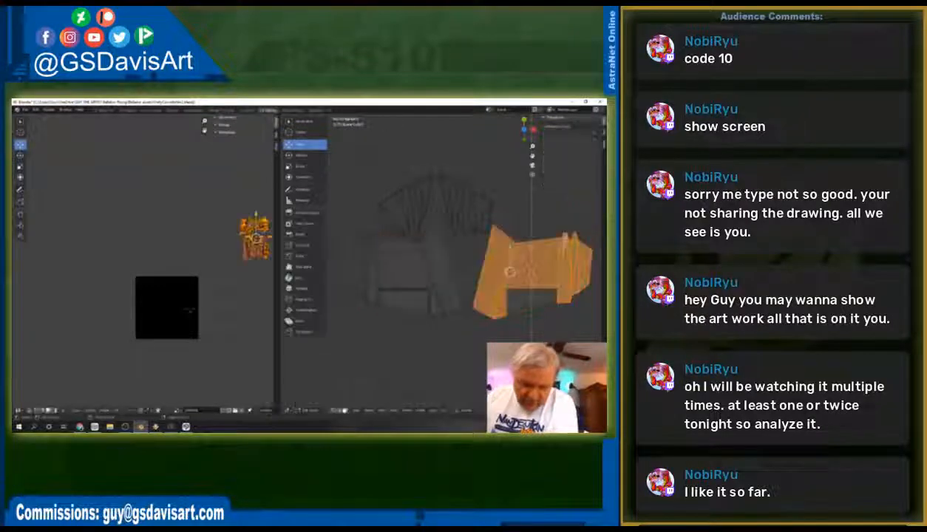
{"action": "left_click_drag", "start_coordinate": [326, 186], "coordinate": [568, 332]}
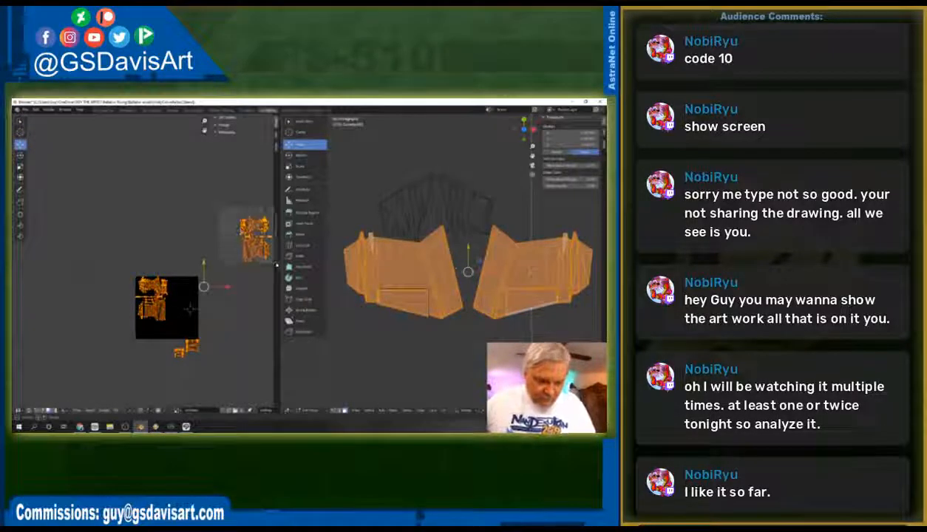
Step: Place the right half's islands beside the left half's, then move both sets together above the image area
{"action": "left_click", "coordinate": [256, 238]}
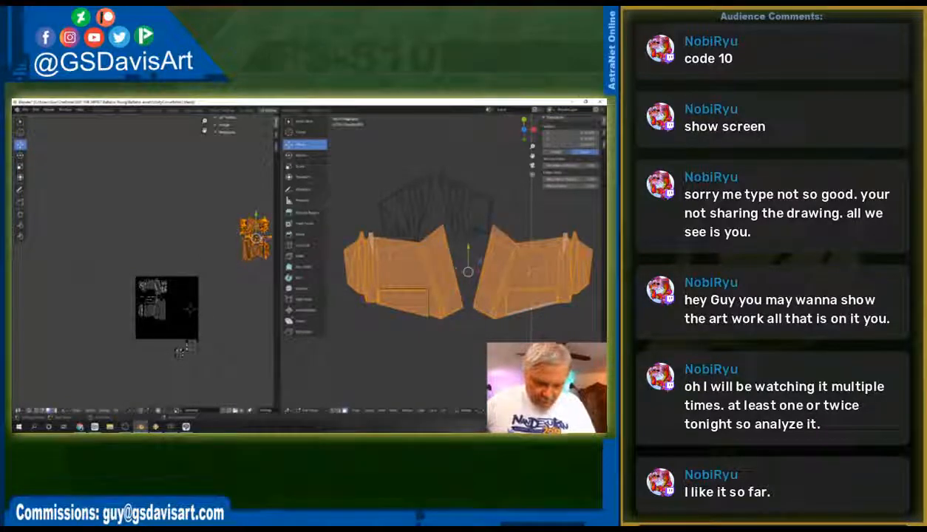
{"action": "left_click_drag", "start_coordinate": [256, 238], "coordinate": [185, 298]}
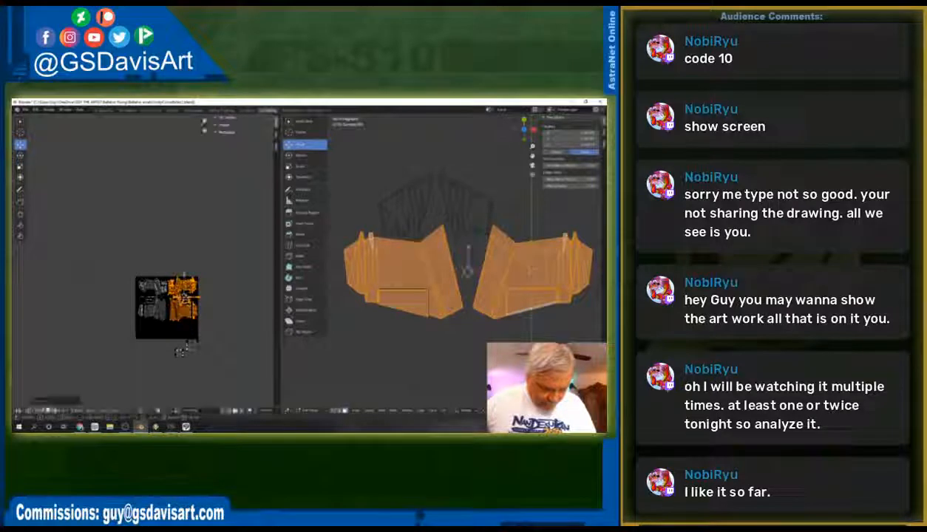
{"action": "key", "text": "a"}
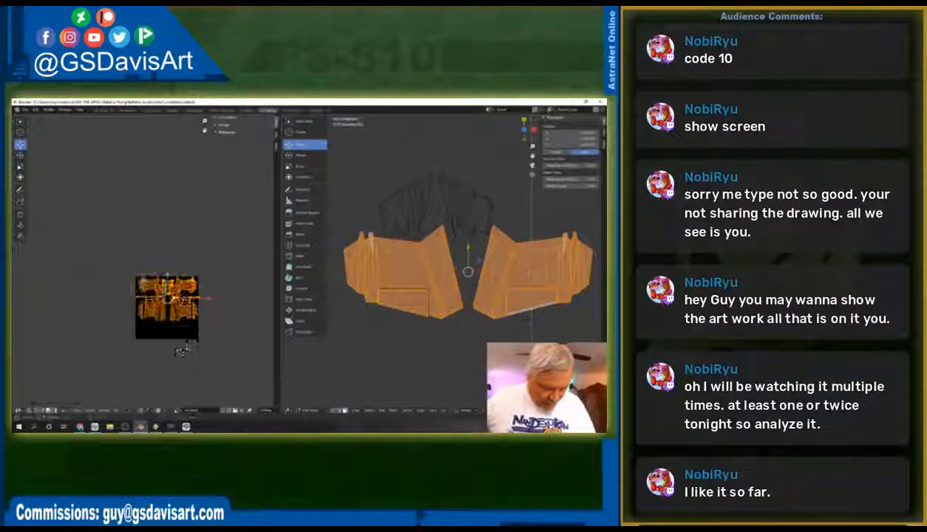
{"action": "left_click_drag", "start_coordinate": [167, 307], "coordinate": [188, 212]}
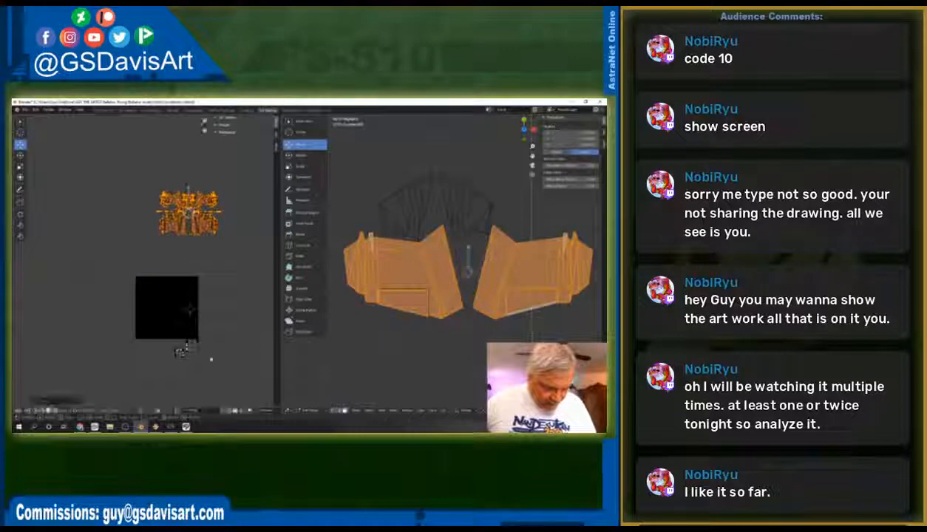
Step: Move the two small panel island groups from below the image area up beneath the large hull islands, one on each side
{"action": "left_click_drag", "start_coordinate": [206, 328], "coordinate": [206, 242]}
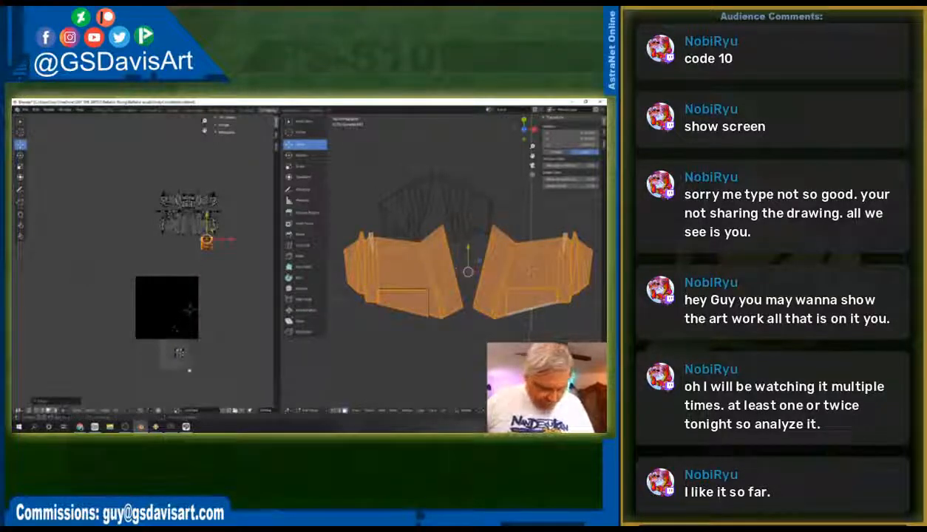
{"action": "left_click", "coordinate": [179, 353]}
{"action": "left_click_drag", "start_coordinate": [180, 353], "coordinate": [207, 239]}
{"action": "left_click", "coordinate": [20, 167]}
{"action": "left_click", "coordinate": [20, 146]}
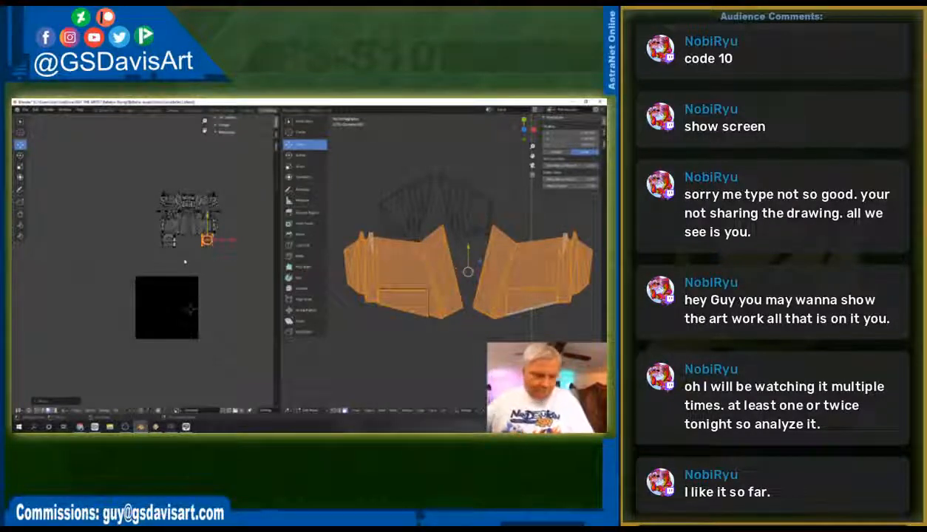
Step: Select the stray small islands left of the image area and move them into the centre gap between the hull islands
{"action": "left_click_drag", "start_coordinate": [76, 264], "coordinate": [91, 284]}
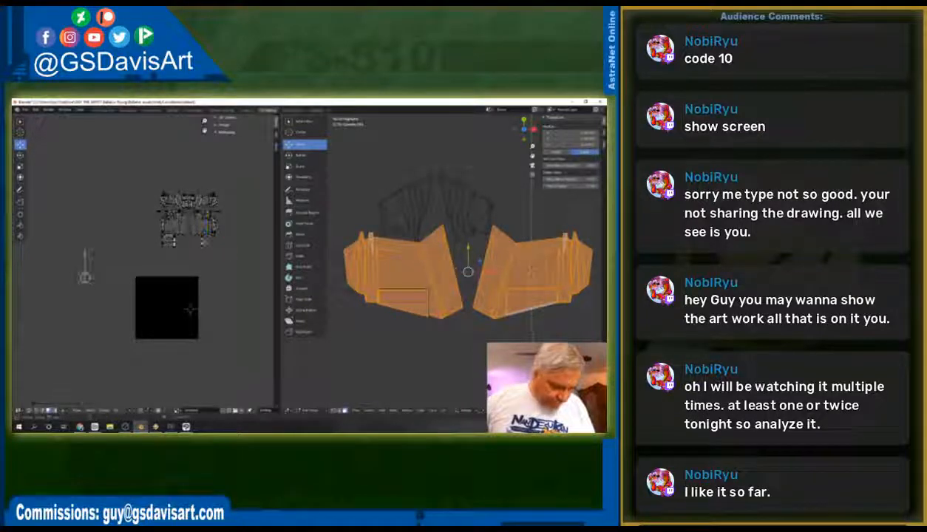
{"action": "key", "text": "g"}
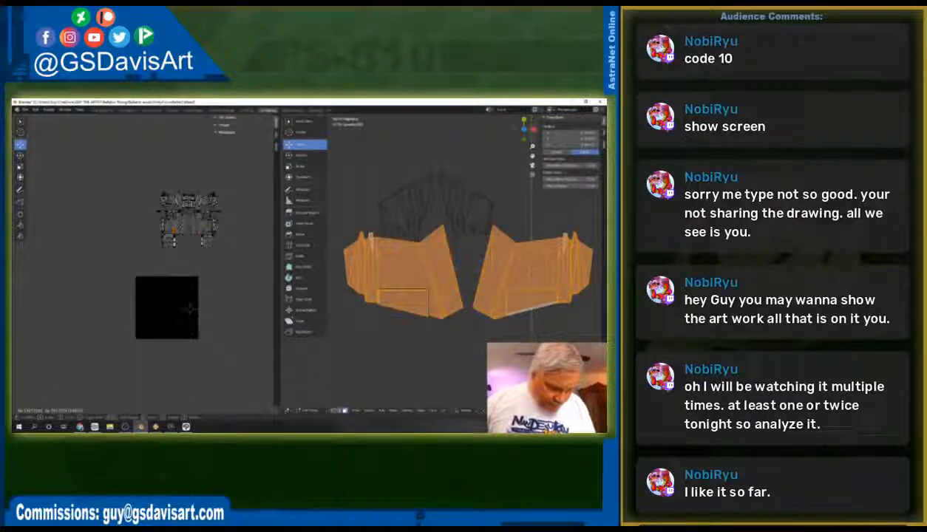
{"action": "left_click", "coordinate": [190, 213]}
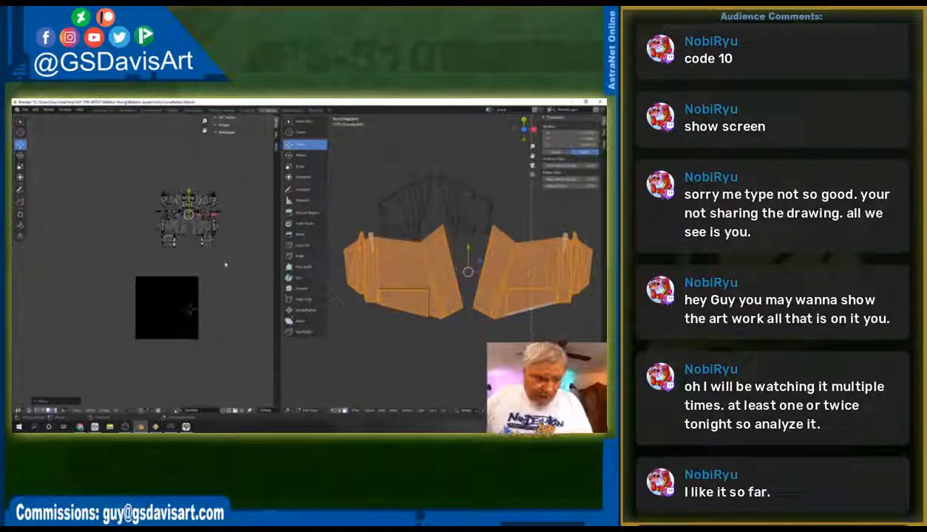
Step: Move all the hull islands into the image area, scaling them to fit inside it, and save the file
{"action": "left_click_drag", "start_coordinate": [148, 180], "coordinate": [223, 256]}
{"action": "key", "text": "g"}
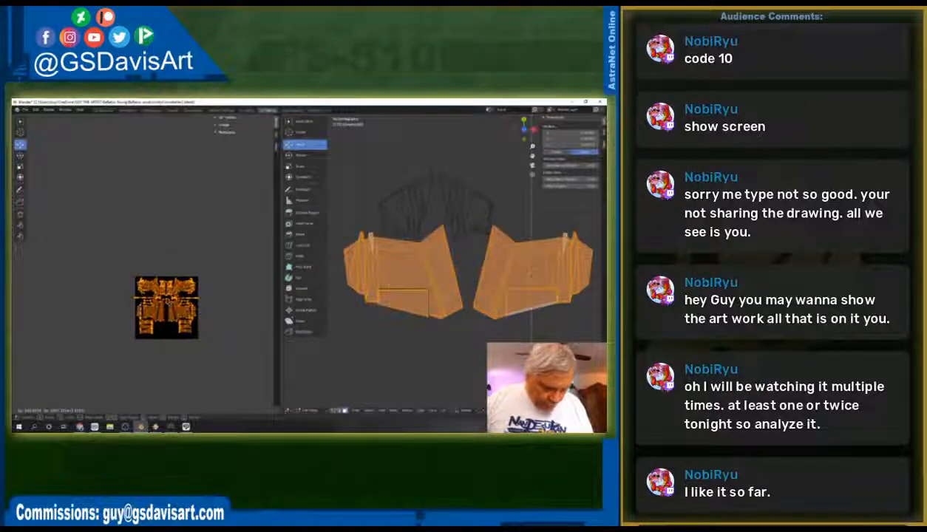
{"action": "left_click", "coordinate": [167, 304]}
{"action": "left_click", "coordinate": [20, 167]}
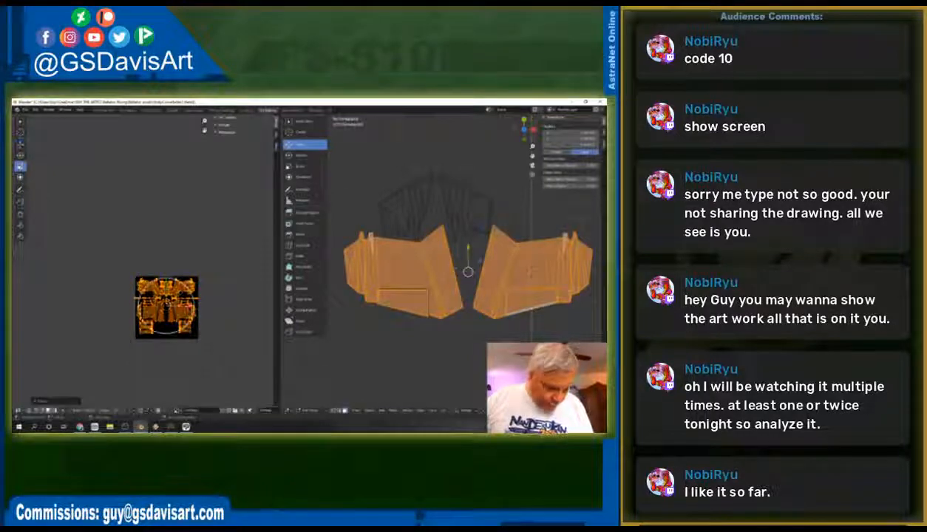
{"action": "left_click_drag", "start_coordinate": [174, 285], "coordinate": [170, 301]}
{"action": "left_click", "coordinate": [20, 144]}
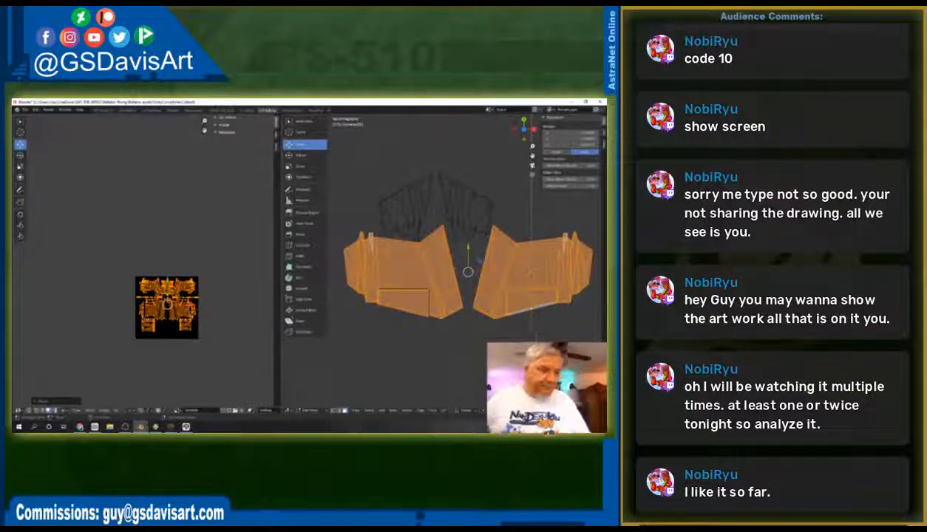
{"action": "left_click", "coordinate": [25, 110]}
{"action": "left_click", "coordinate": [33, 151]}
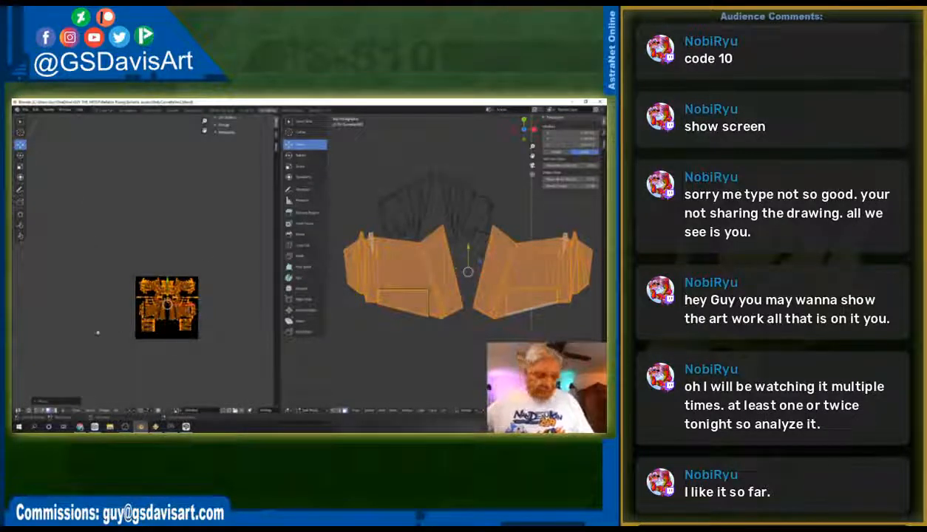
Step: Widen the UV editor and frame the complete UV layout large enough to fill it
{"action": "scroll", "coordinate": [95, 327], "scroll_direction": "up", "scroll_amount": 4}
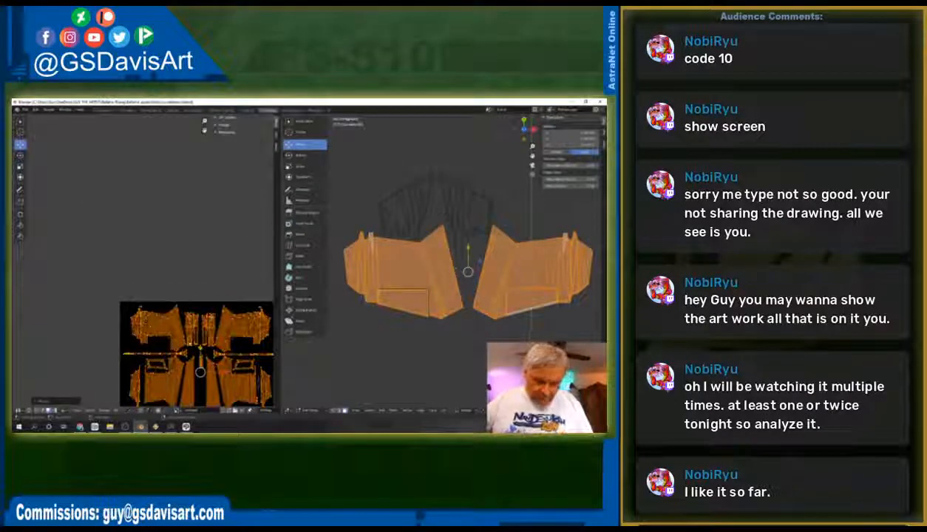
{"action": "middle_click_drag", "start_coordinate": [185, 332], "coordinate": [146, 231]}
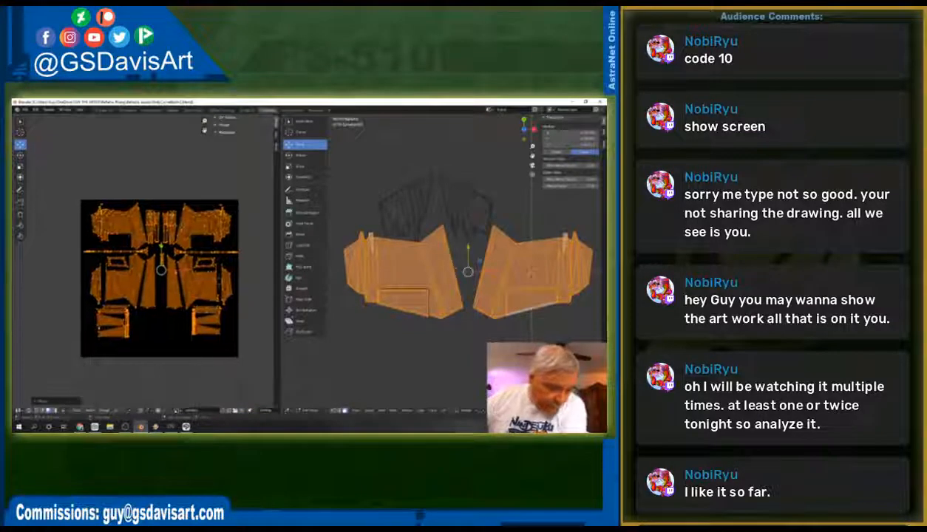
{"action": "scroll", "coordinate": [162, 275], "scroll_direction": "up", "scroll_amount": 2}
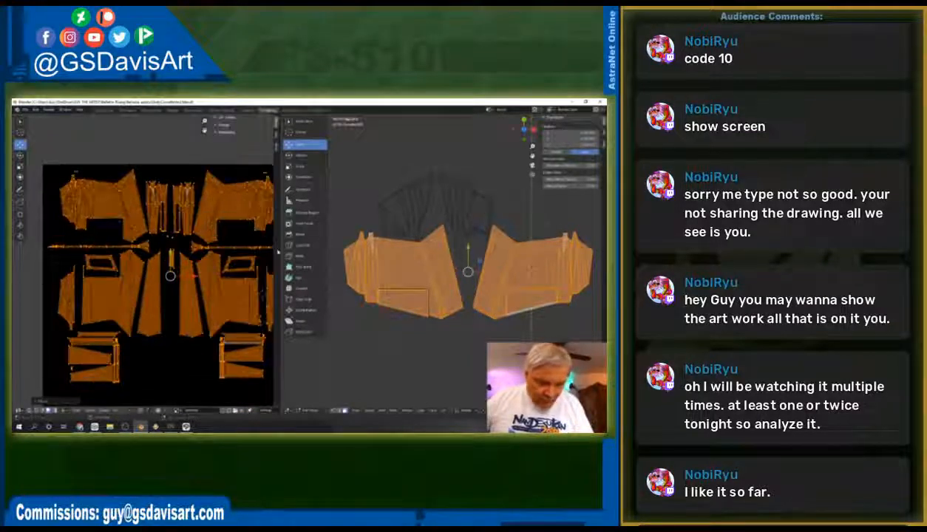
{"action": "left_click_drag", "start_coordinate": [280, 249], "coordinate": [351, 252]}
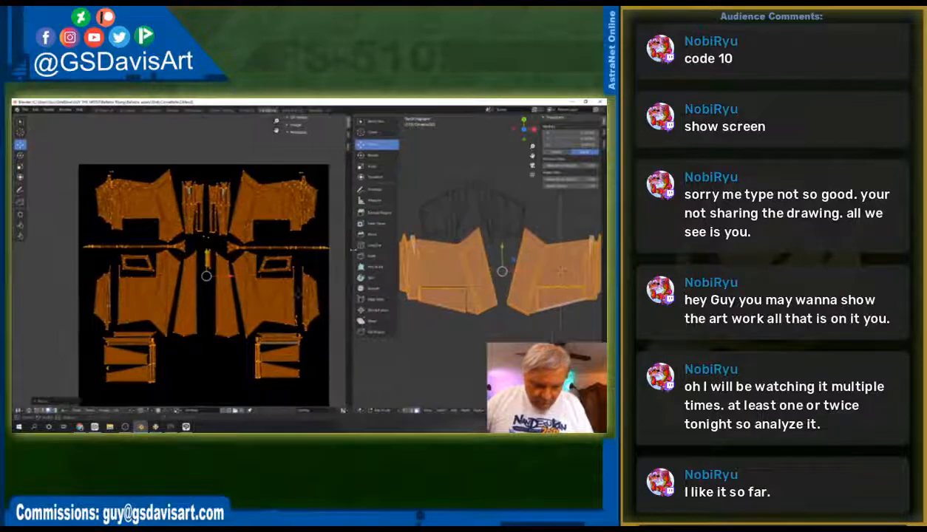
{"action": "middle_click_drag", "start_coordinate": [228, 311], "coordinate": [225, 288]}
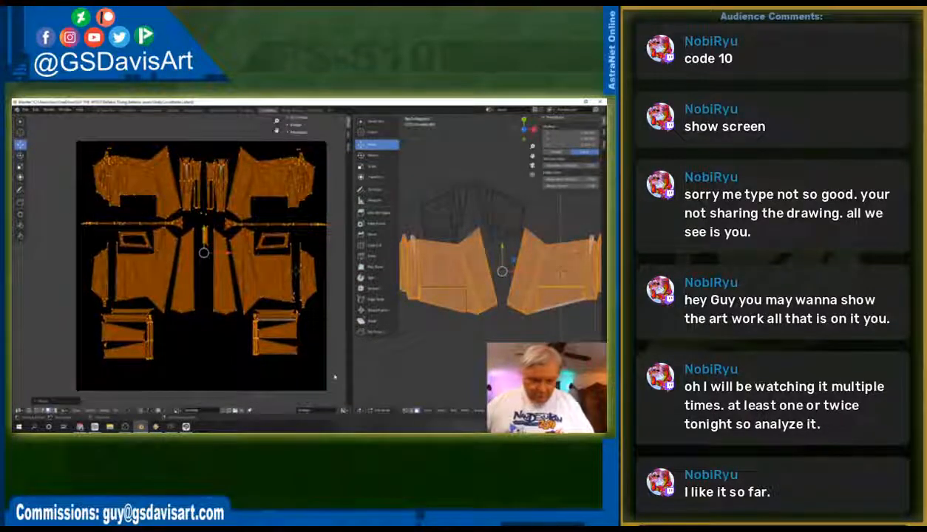
Step: Deselect the islands, capture a screen snip of the square UV layout, and switch to the painting program with the hull texture drawing
{"action": "left_click", "coordinate": [255, 384]}
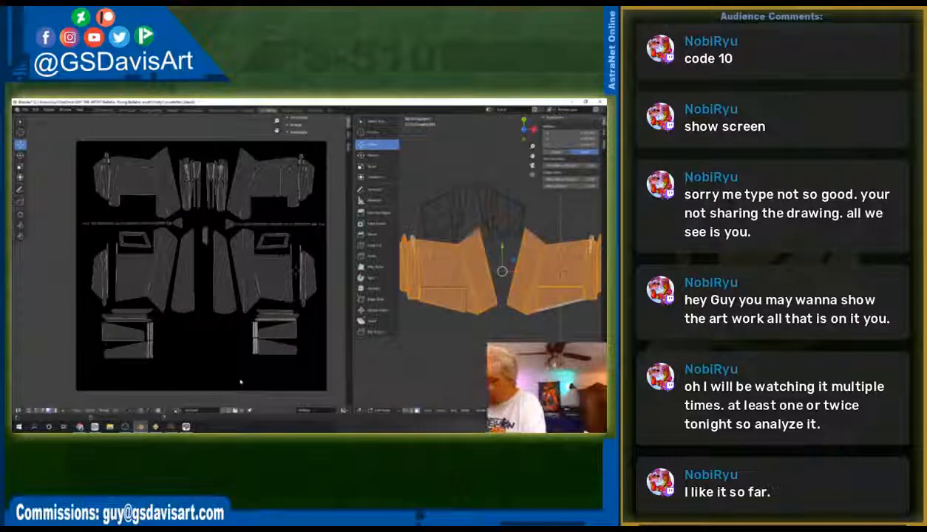
{"action": "key", "text": "shift+super+s"}
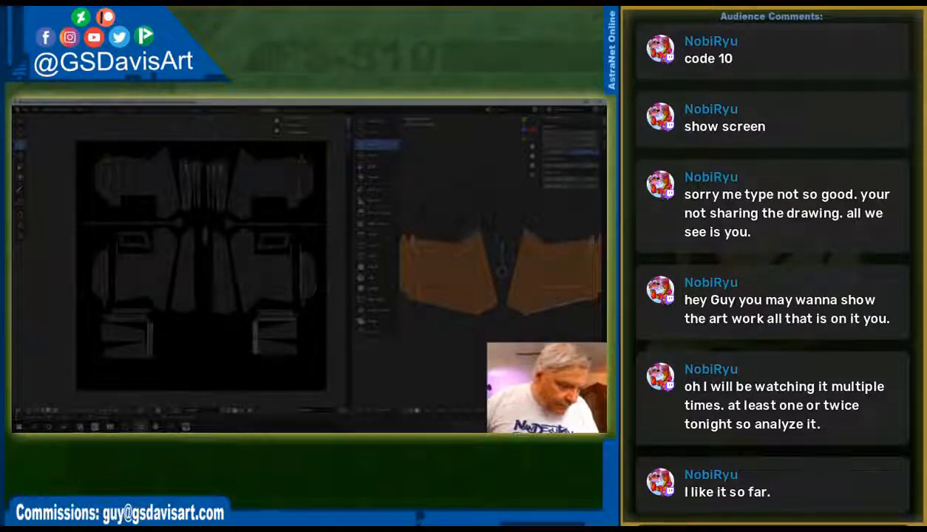
{"action": "left_click_drag", "start_coordinate": [75, 140], "coordinate": [325, 390]}
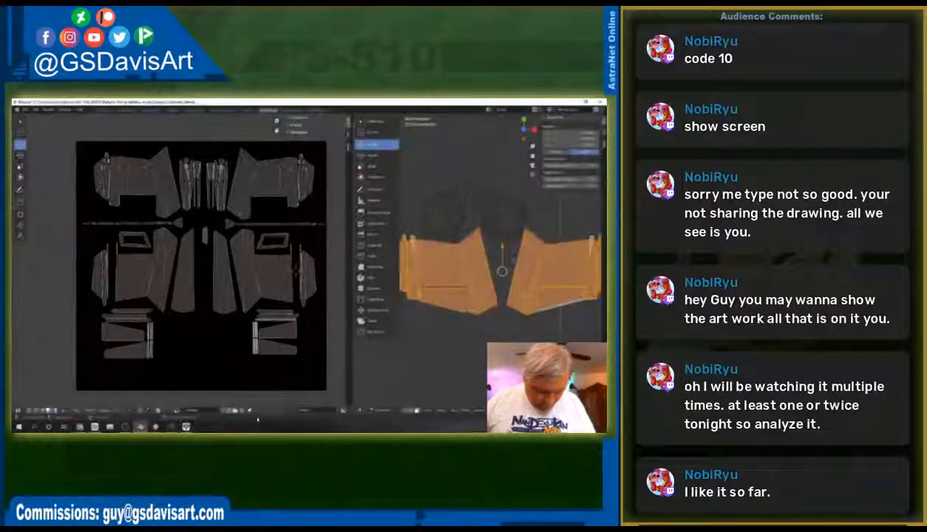
{"action": "left_click", "coordinate": [185, 426]}
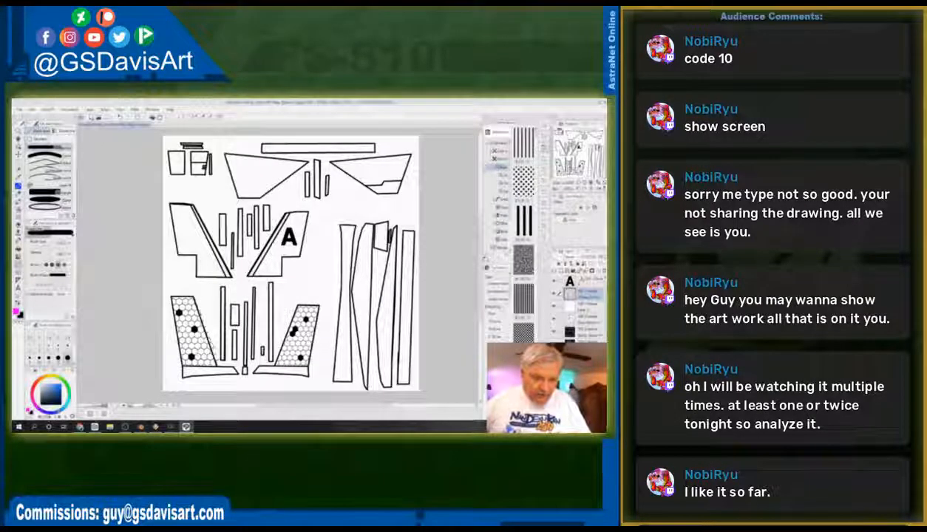
Step: Paste the captured UV layout into the drawing as a new layer and scale it up to fill the whole square canvas
{"action": "key", "text": "ctrl+v"}
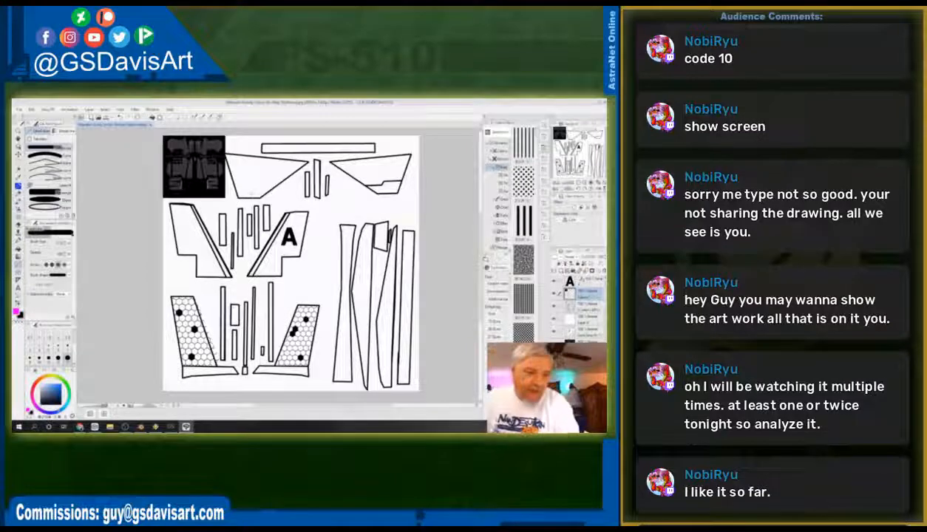
{"action": "key", "text": "ctrl+t"}
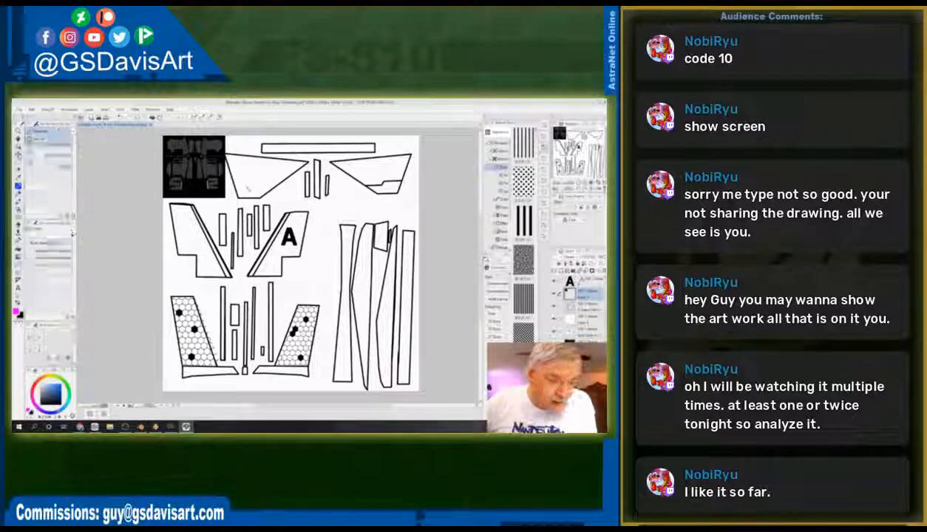
{"action": "left_click", "coordinate": [158, 118]}
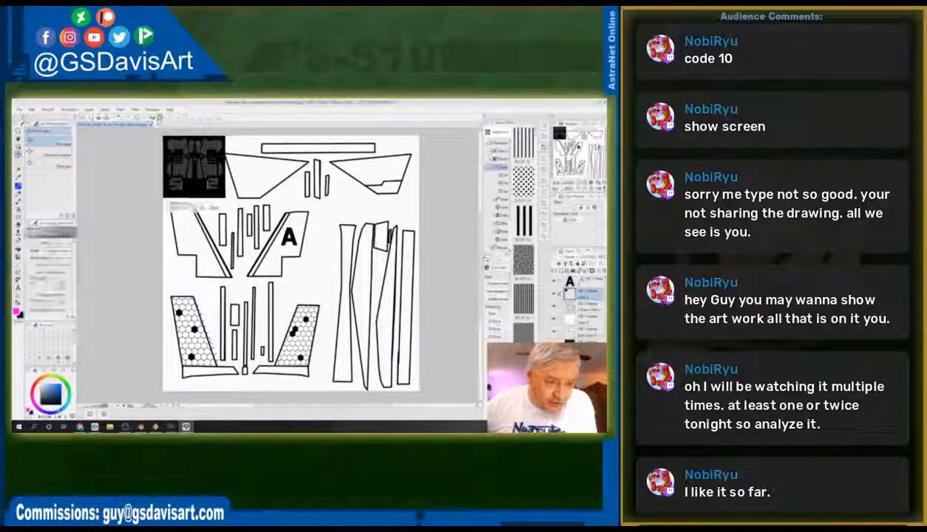
{"action": "left_click_drag", "start_coordinate": [225, 198], "coordinate": [420, 391]}
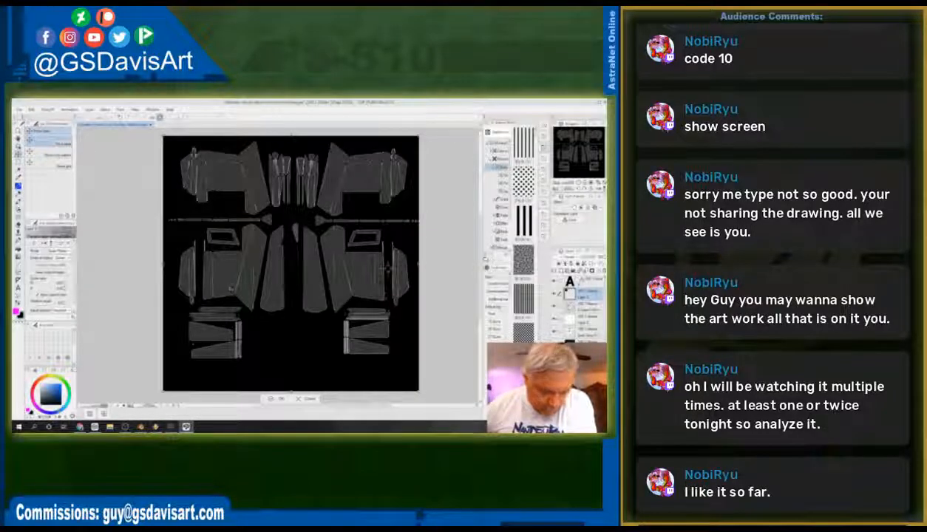
{"action": "left_click", "coordinate": [272, 398]}
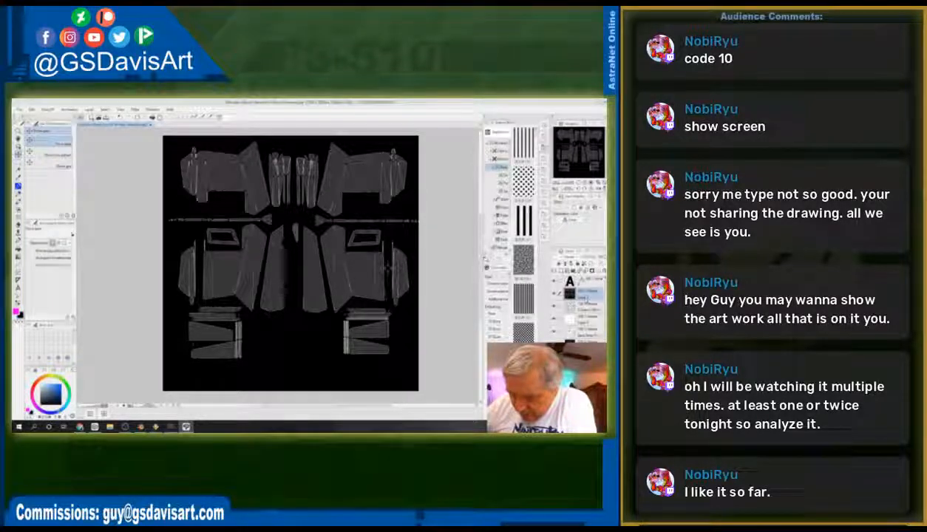
Step: Rename the pasted UV layout layer as UV Map
{"action": "double_click", "coordinate": [586, 298]}
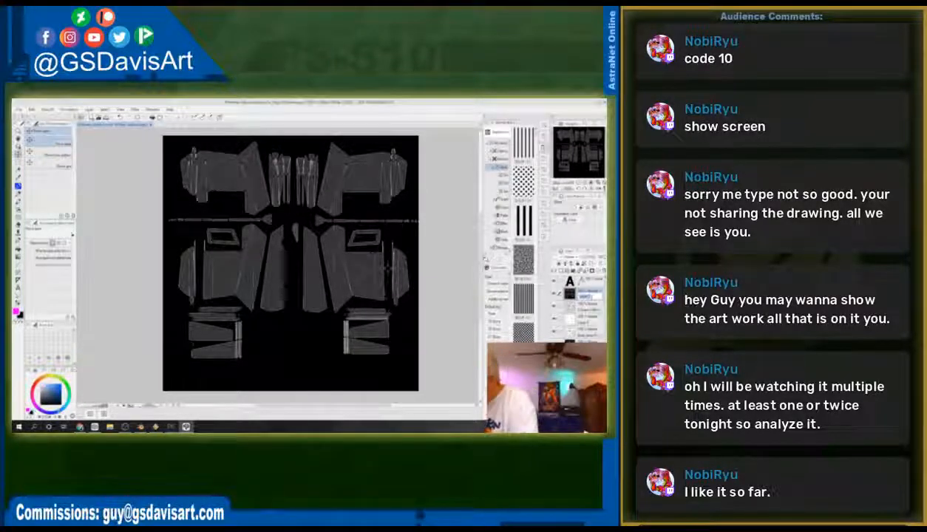
{"action": "type", "text": "UV Map"}
{"action": "key", "text": "Return"}
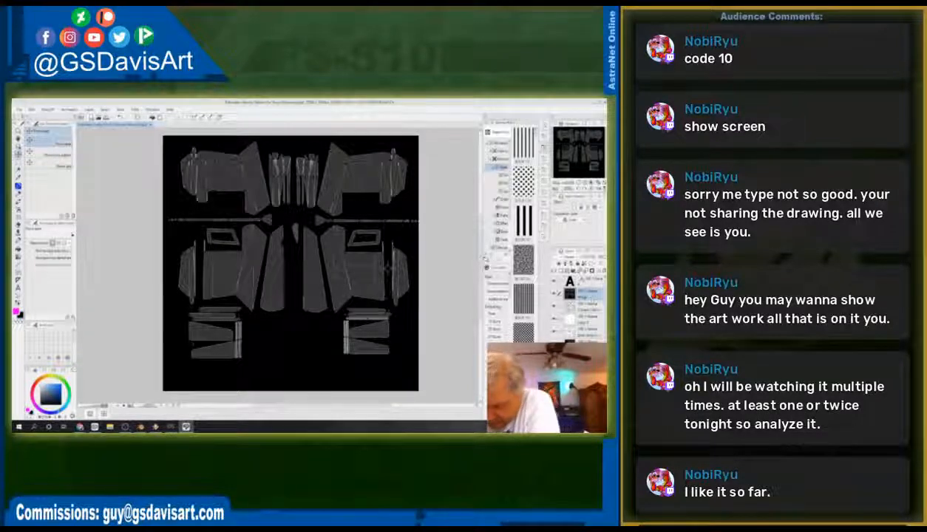
Step: Move the UV layout layer below the old hull drawing layers and hide the drawing layers above it
{"action": "scroll", "coordinate": [579, 307], "scroll_direction": "down", "scroll_amount": 2}
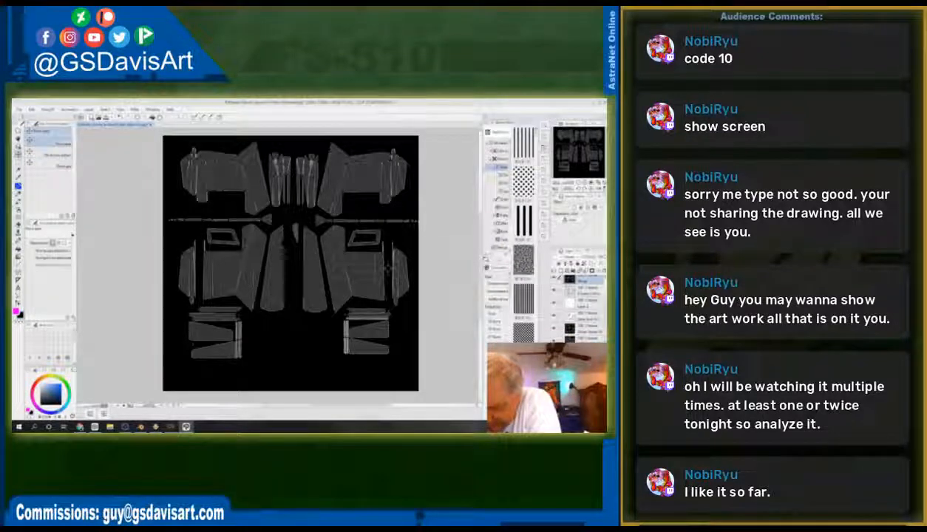
{"action": "scroll", "coordinate": [578, 307], "scroll_direction": "down", "scroll_amount": 1}
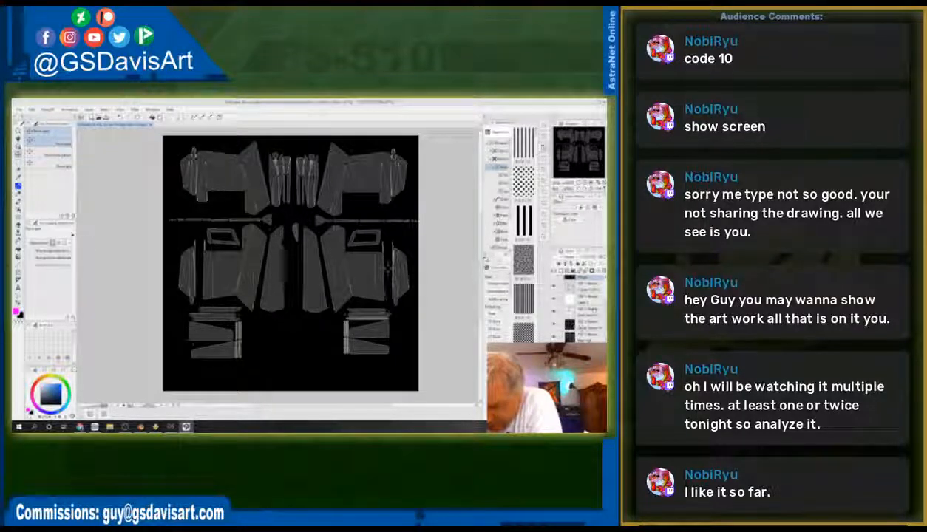
{"action": "scroll", "coordinate": [582, 306], "scroll_direction": "up", "scroll_amount": 1}
{"action": "left_click_drag", "start_coordinate": [588, 290], "coordinate": [585, 333]}
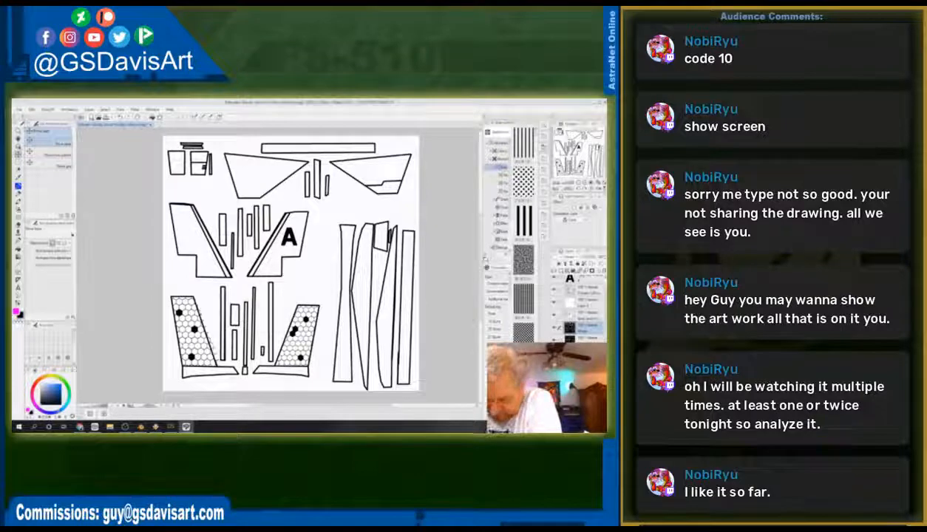
{"action": "left_click_drag", "start_coordinate": [554, 315], "coordinate": [556, 284]}
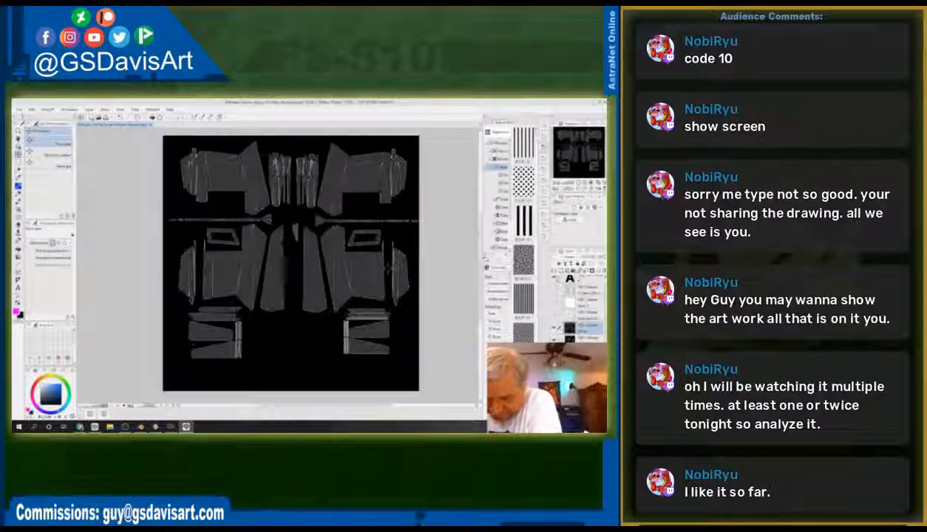